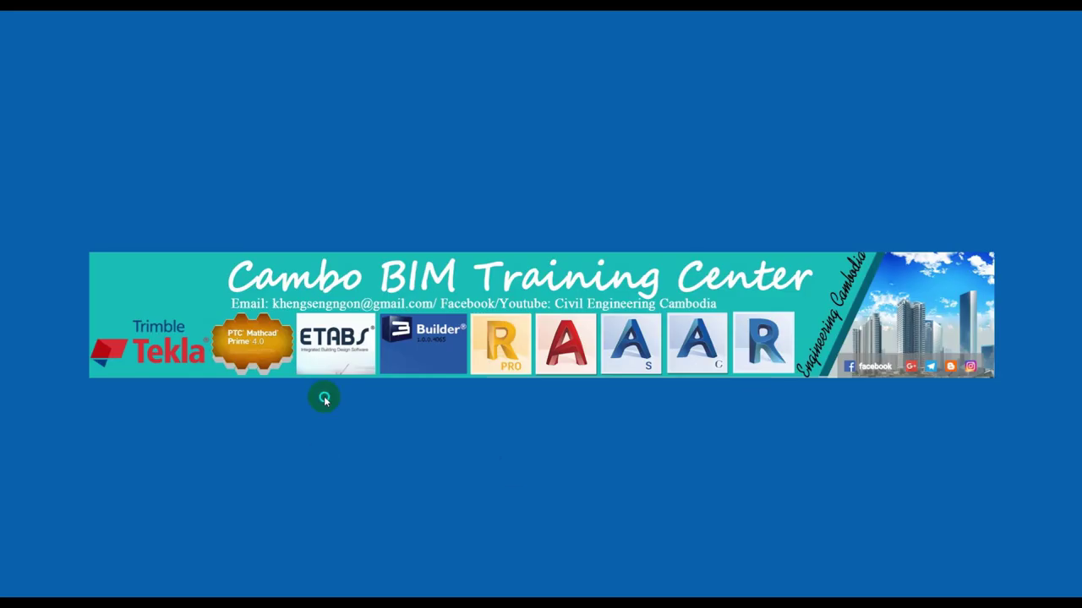
- Refresh the desktop and bring up Revit's empty Level 2 structural plan for Project2
right_click(325, 401)
click(284, 432)
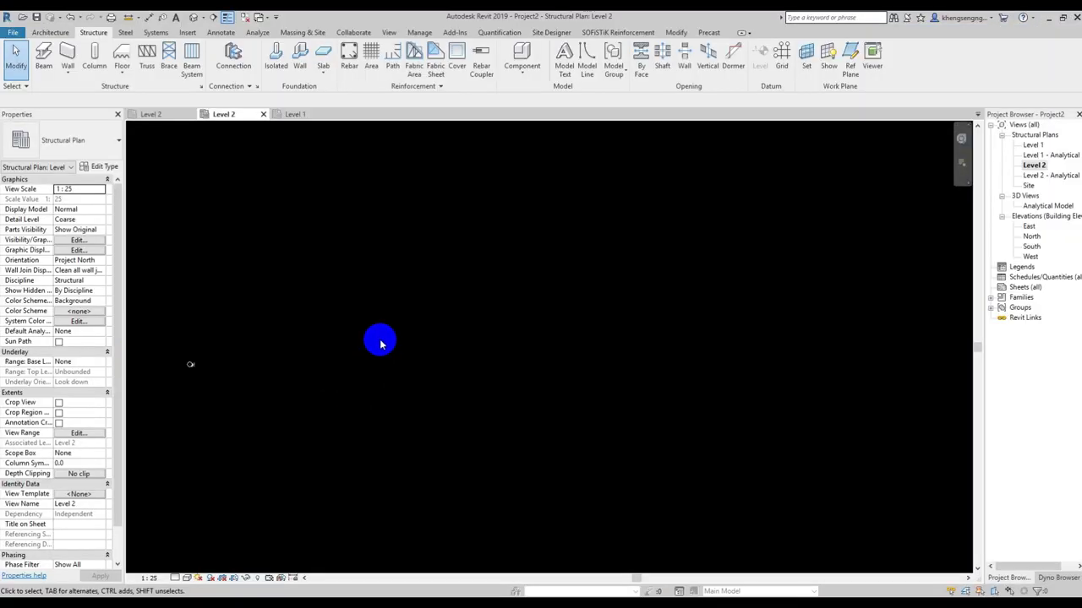
scroll(380, 344, down, 6)
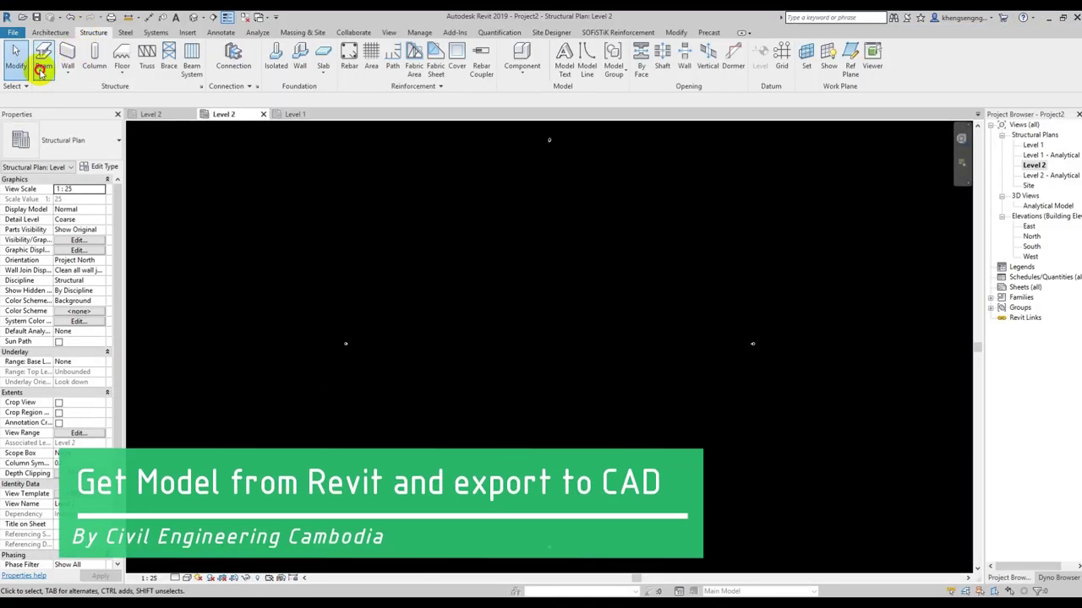
- Place a straight 20000-long M_Concrete-Rectangular Beam 400 x 800mm on the Level 2 plan
click(43, 66)
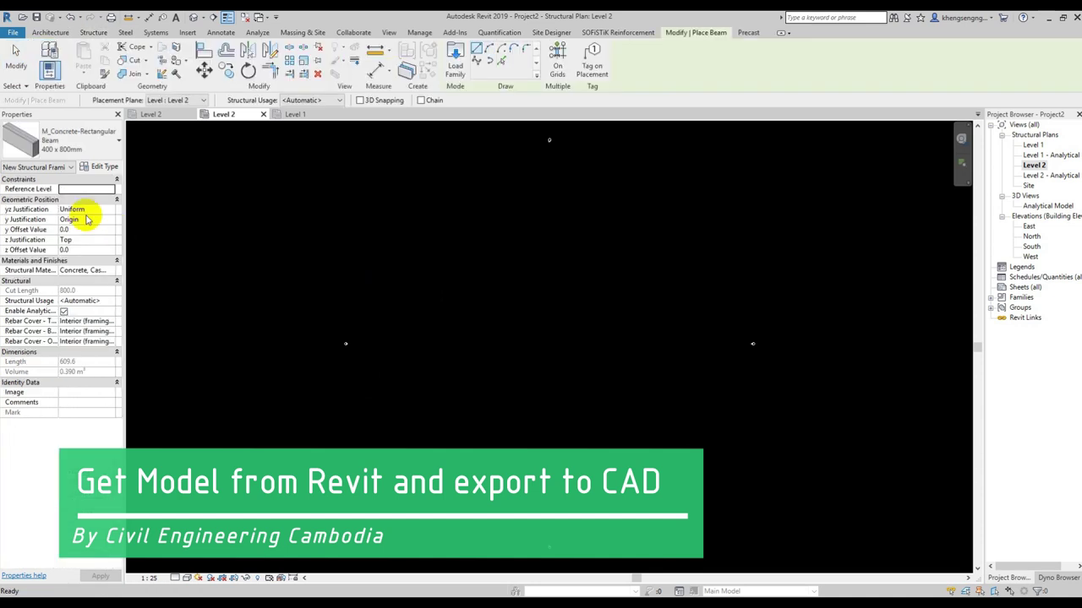
click(48, 145)
click(41, 216)
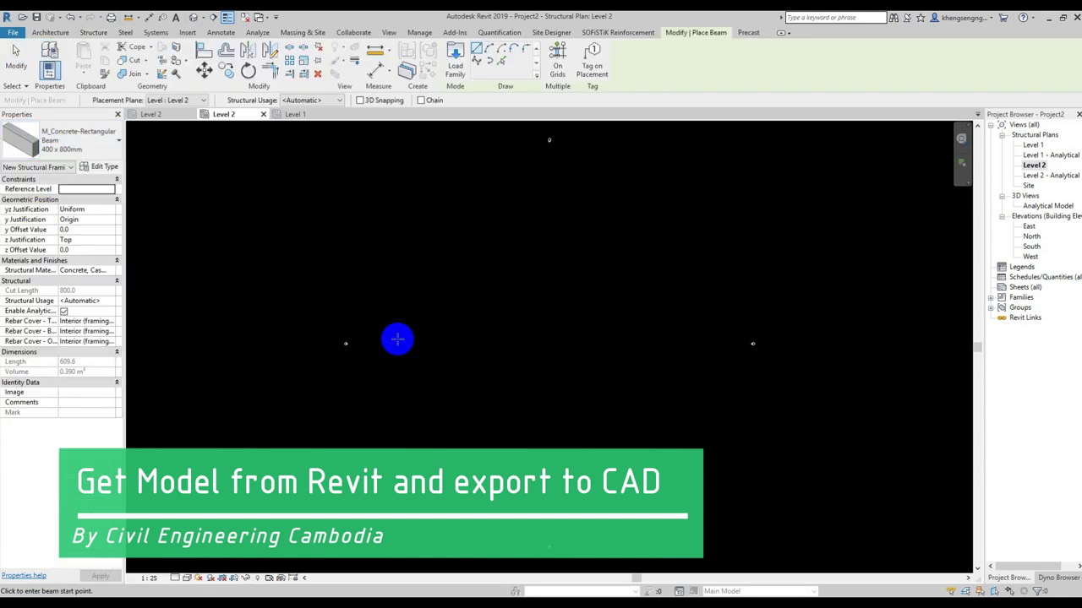
click(431, 327)
scroll(570, 326, up, 2)
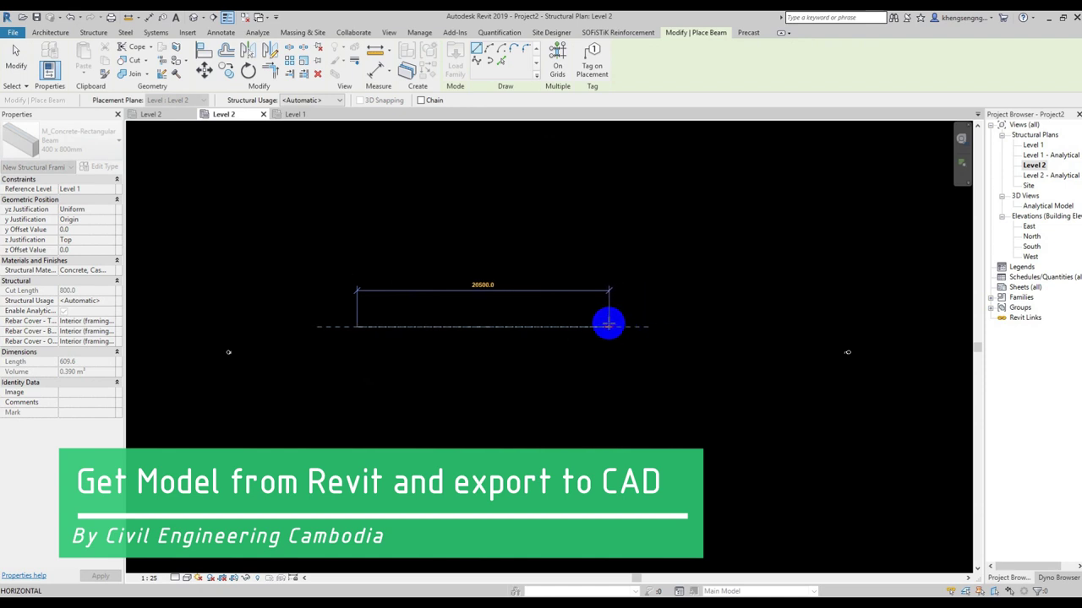
click(601, 324)
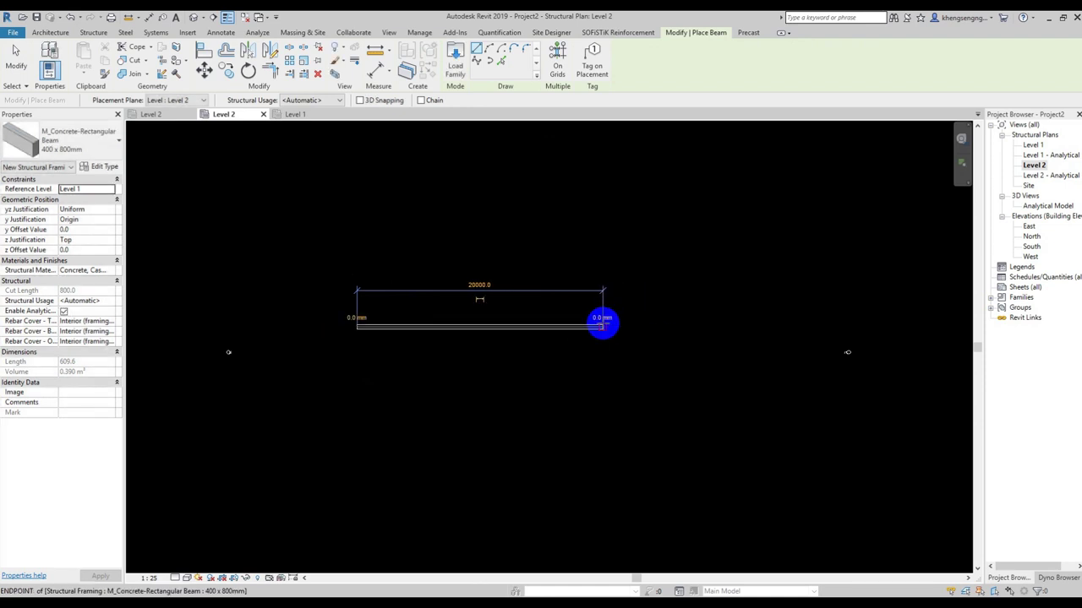
key(Escape)
key(Escape)
- Draw an arc beam from the straight beam's left end to its right end
scroll(440, 367, up, 1)
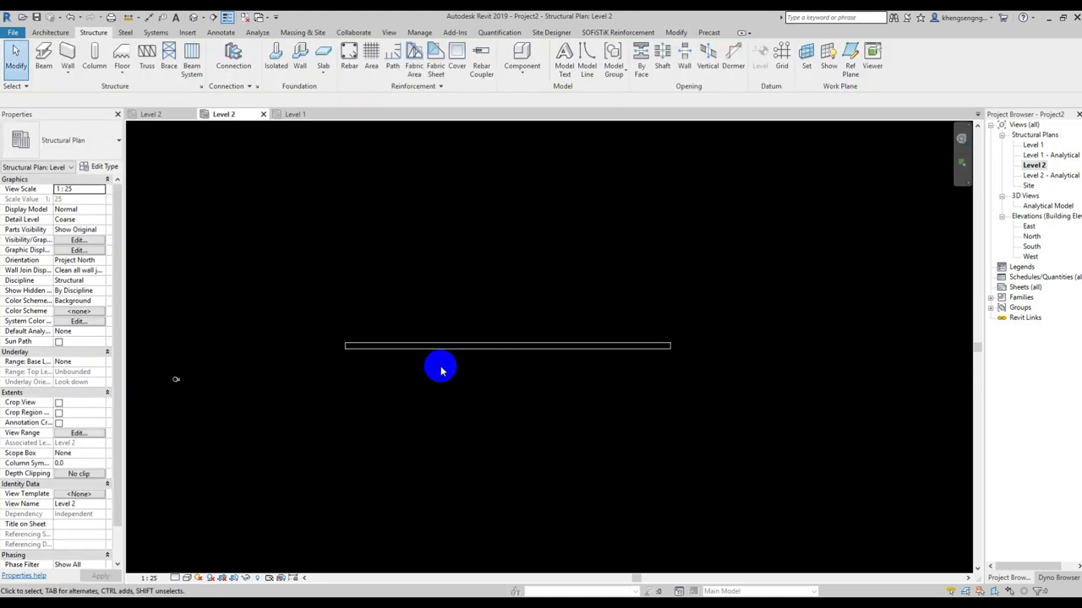
click(40, 52)
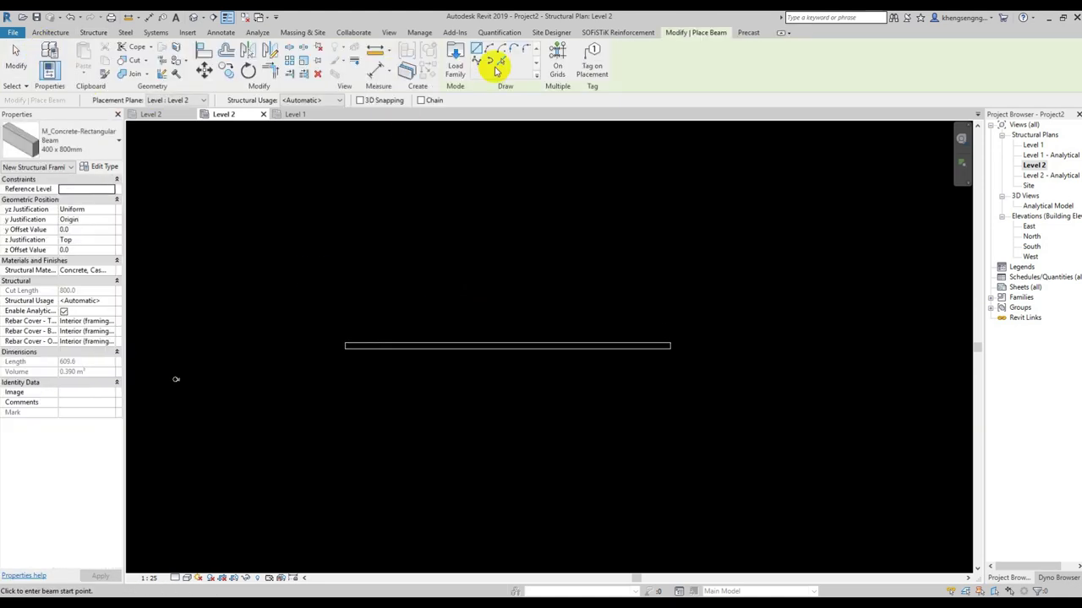
click(488, 50)
click(345, 345)
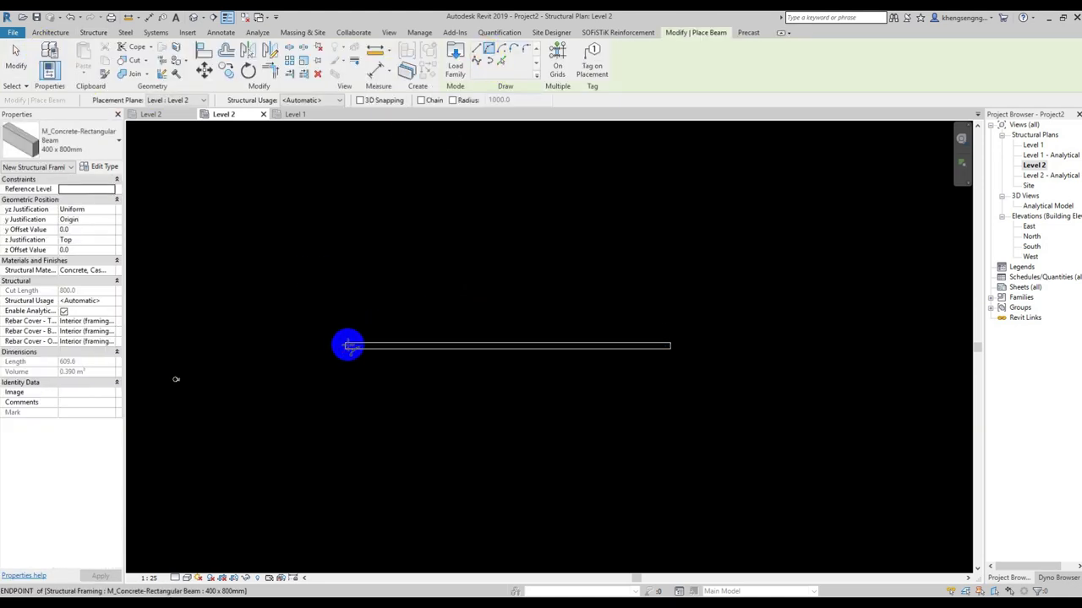
click(669, 343)
scroll(517, 279, up, 2)
scroll(521, 284, up, 2)
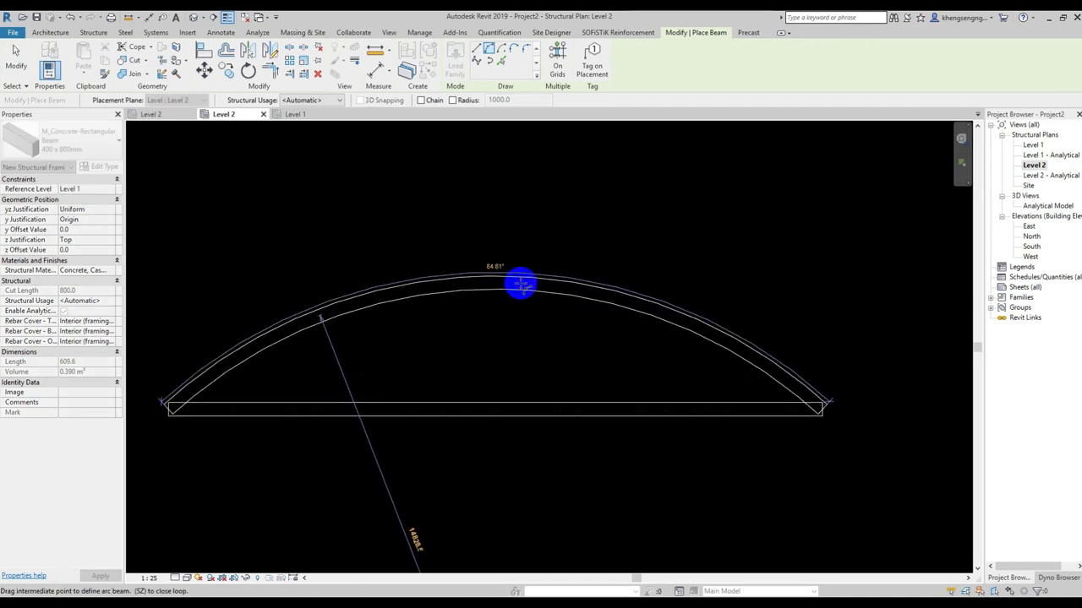
click(520, 284)
key(Escape)
key(Escape)
- Delete the straight beam and change the curved beam's 84.81° angle value
drag(490, 457, 450, 382)
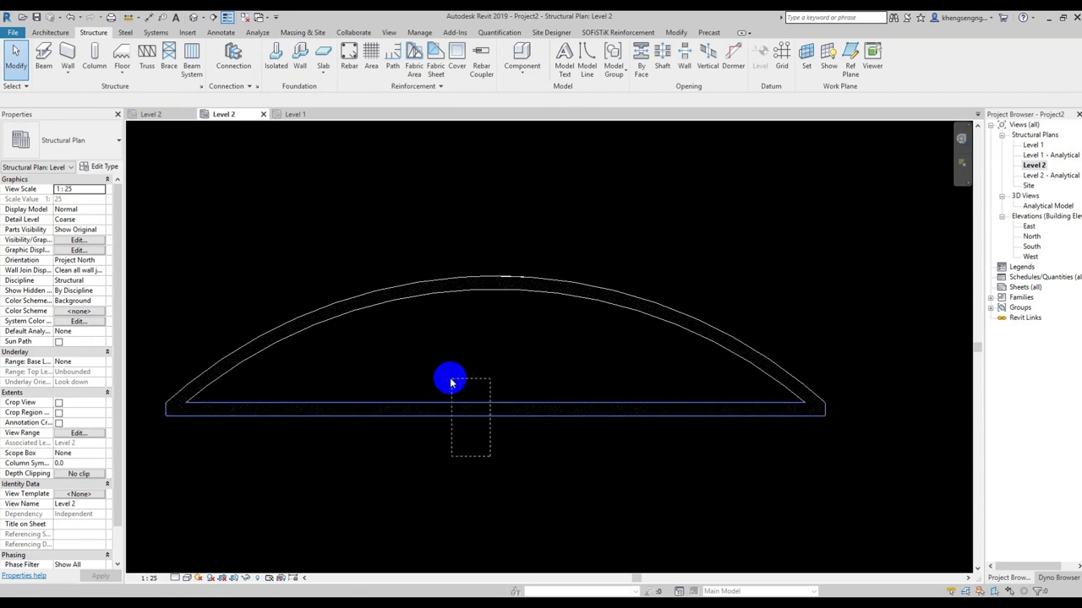
key(Delete)
drag(466, 269, 414, 169)
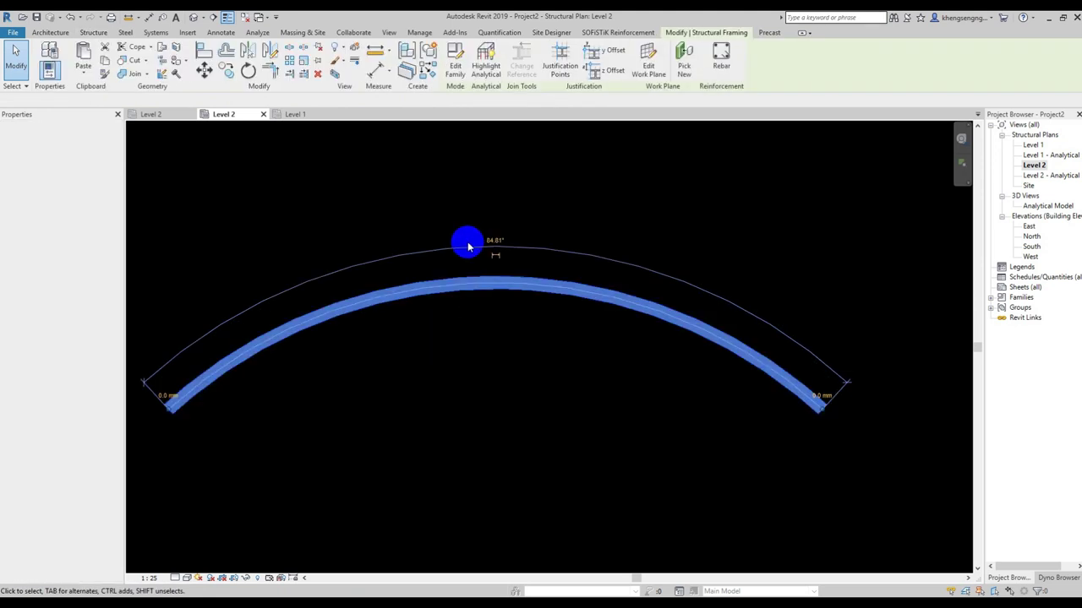
click(494, 241)
text(0)
key(Return)
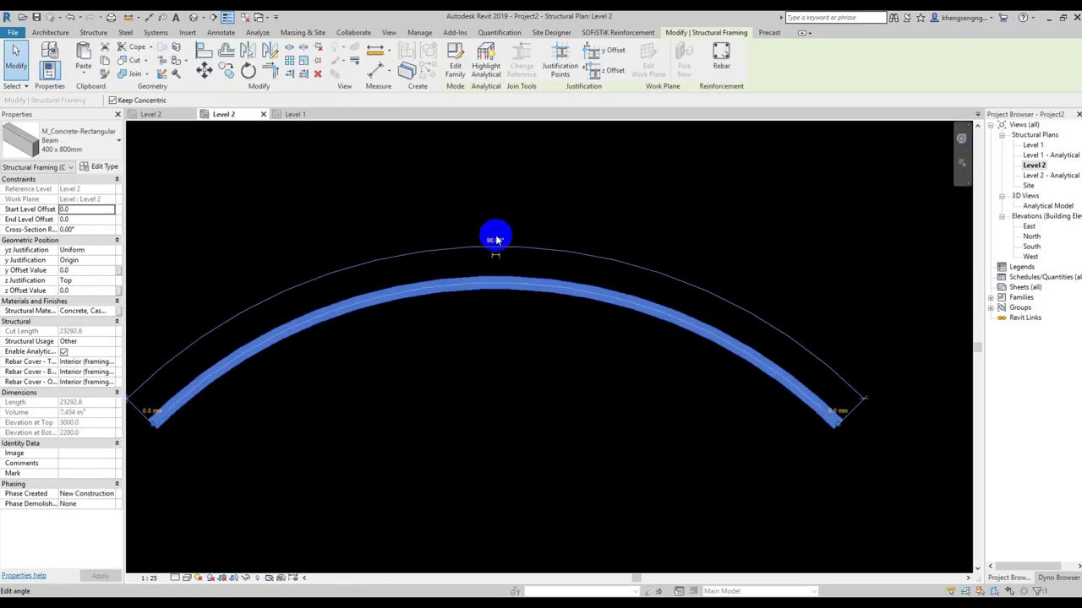
click(486, 382)
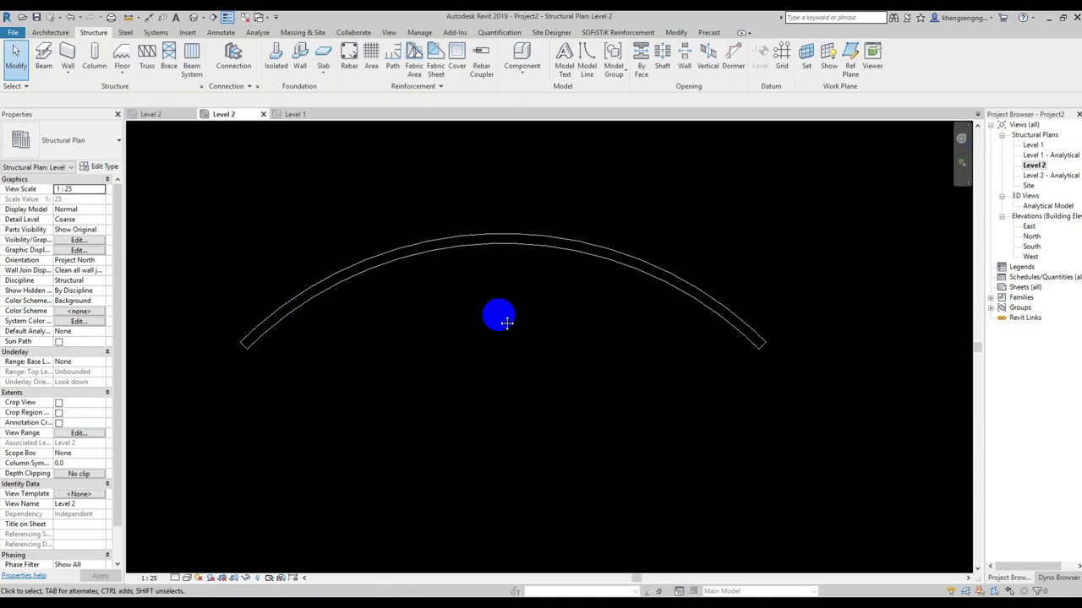
middle_drag(497, 319, 502, 342)
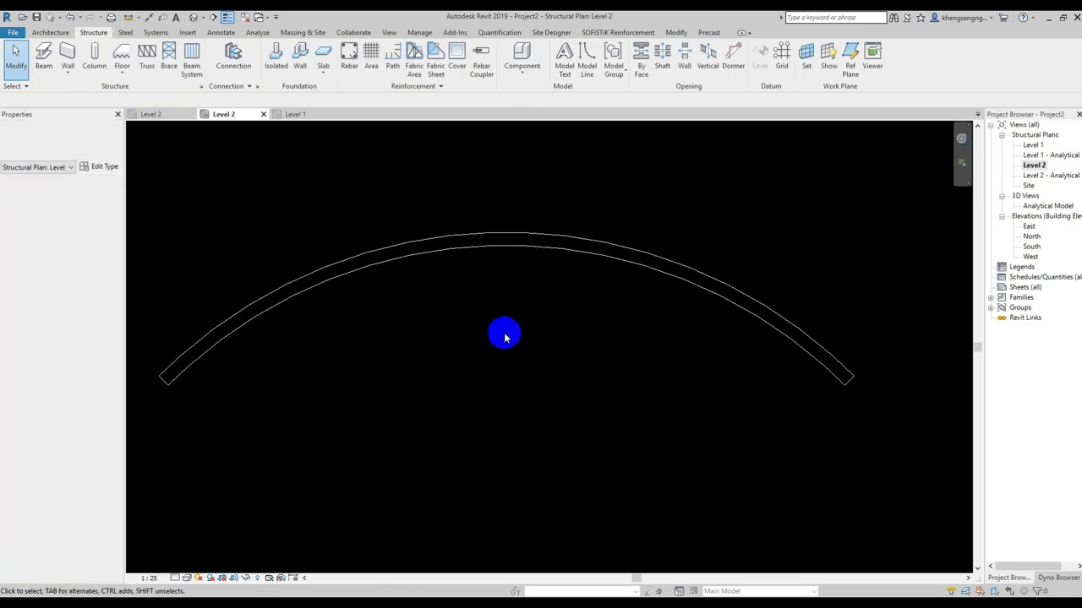
click(215, 17)
scroll(261, 333, down, 2)
- Draw Section 1 from left to right just below the curved beam's full span
click(210, 382)
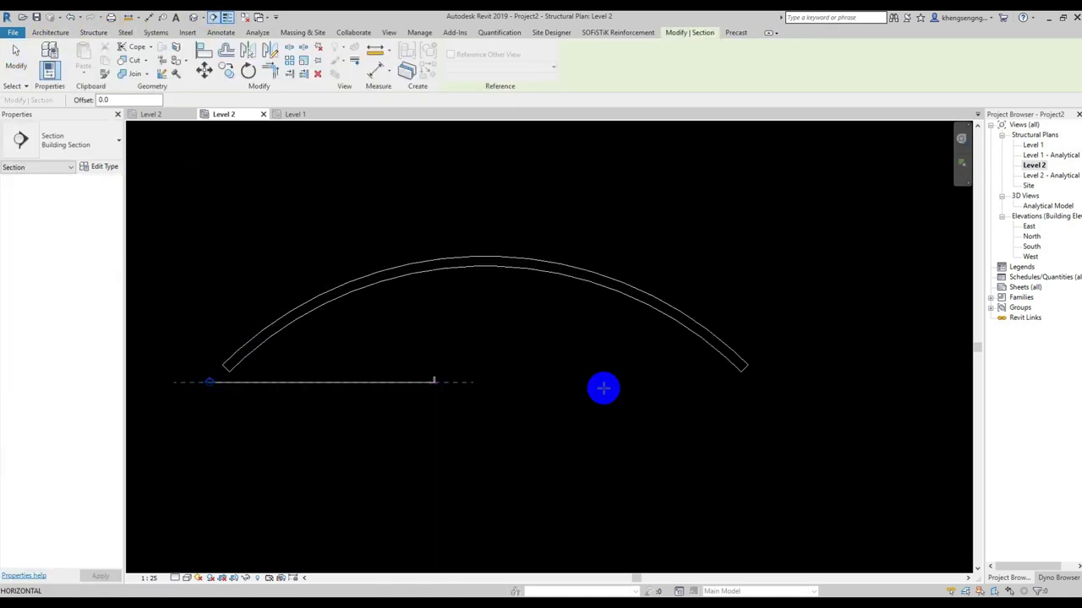
click(769, 385)
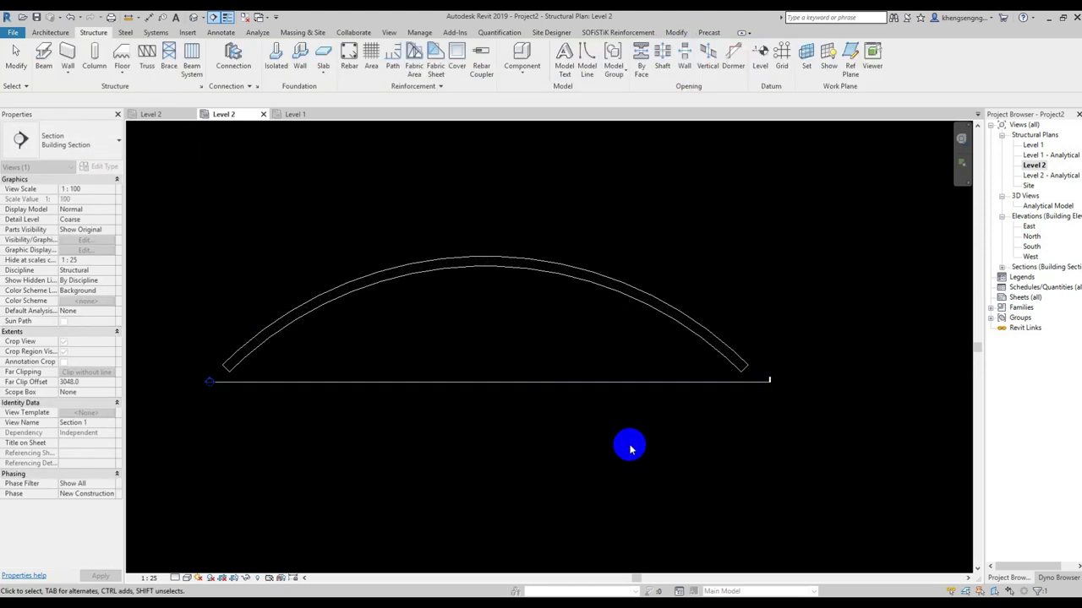
key(Escape)
click(507, 392)
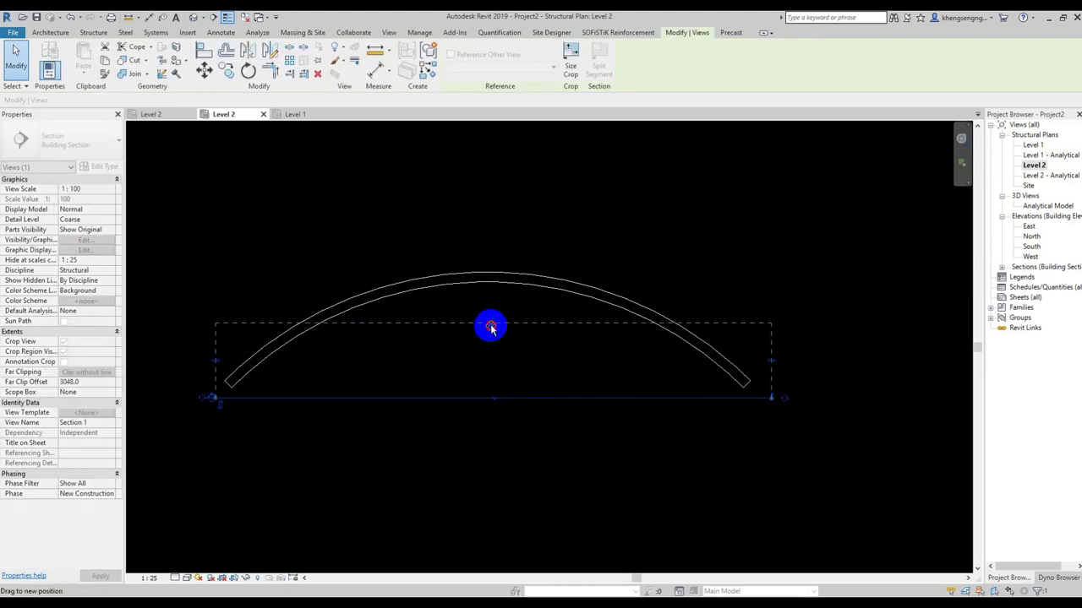
click(482, 245)
scroll(478, 363, up, 1)
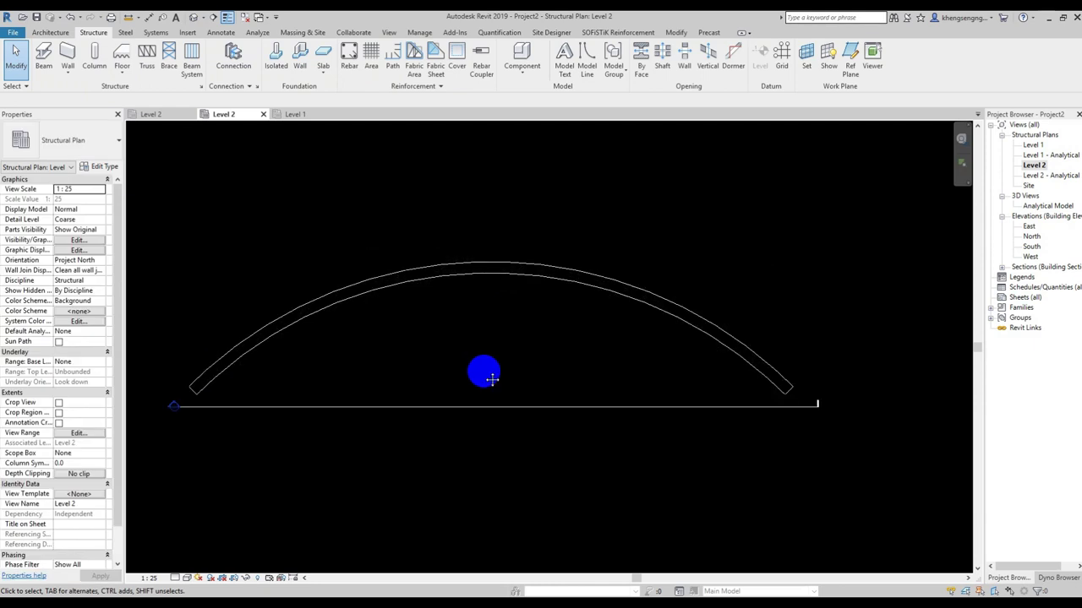
- Export the Level 2 plan as an AutoCAD 2018 DWG file to the Desktop
click(14, 34)
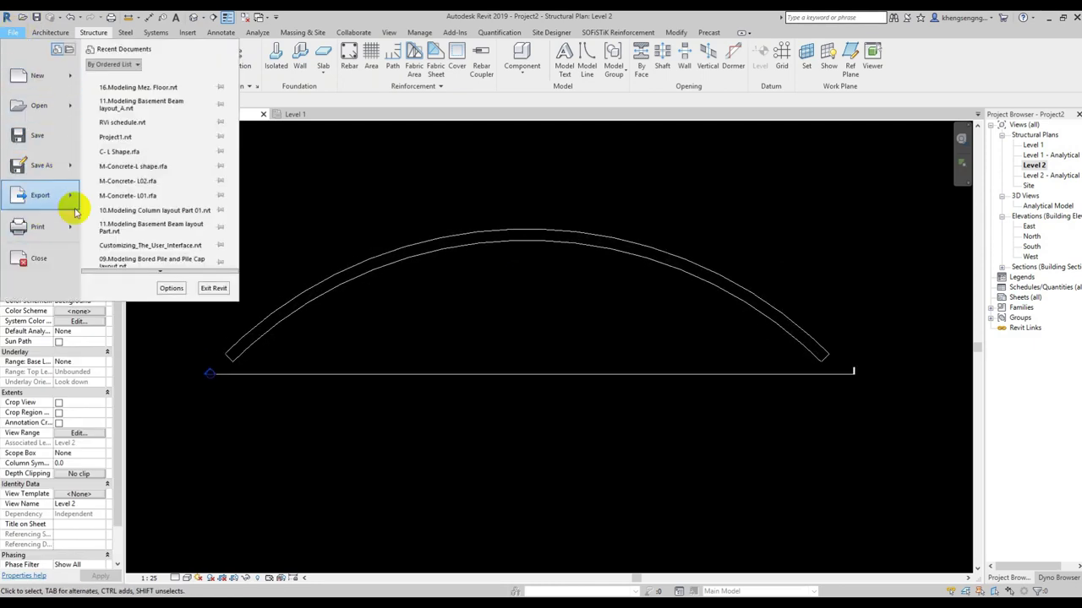
mouse_move(40, 196)
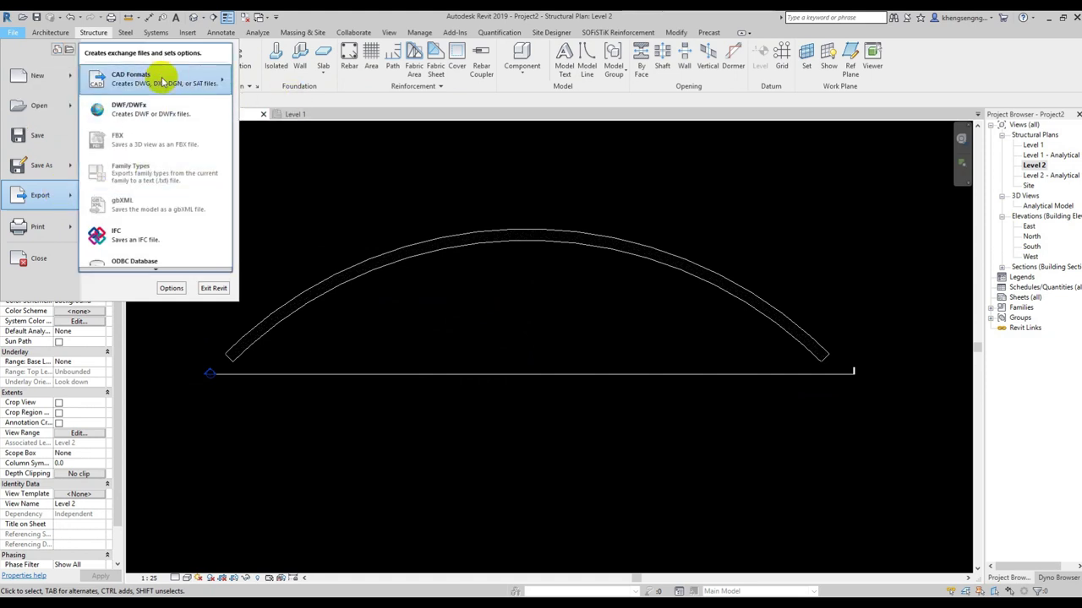
key(Escape)
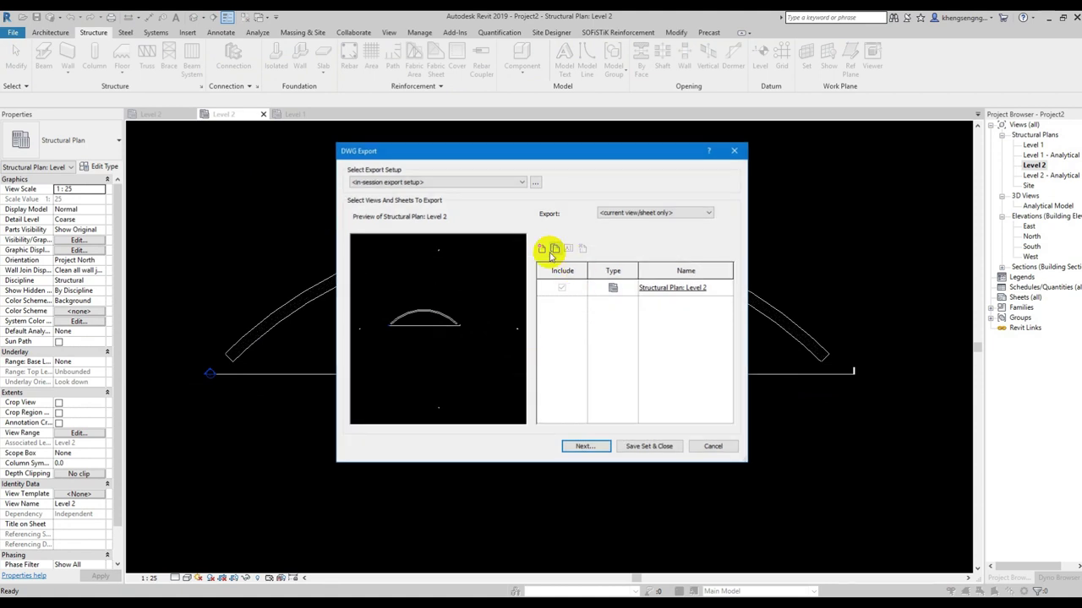
click(583, 446)
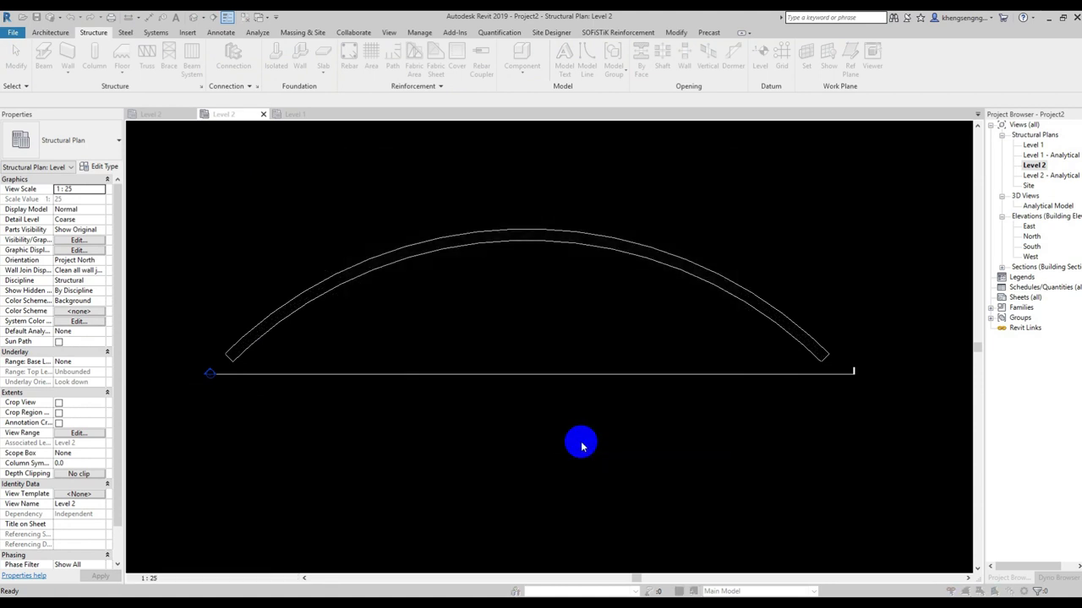
click(354, 364)
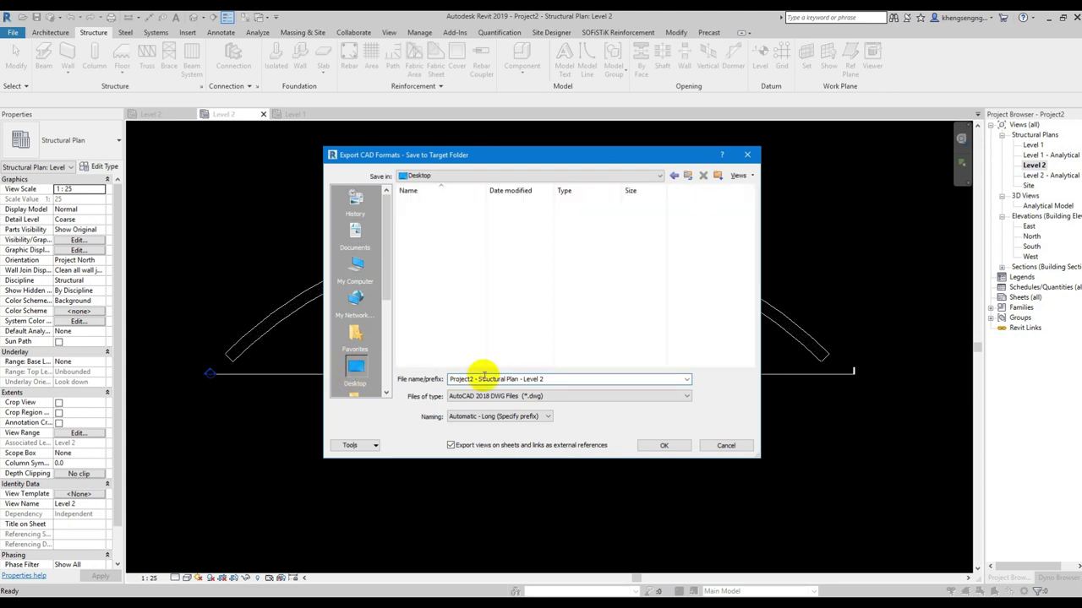
click(657, 445)
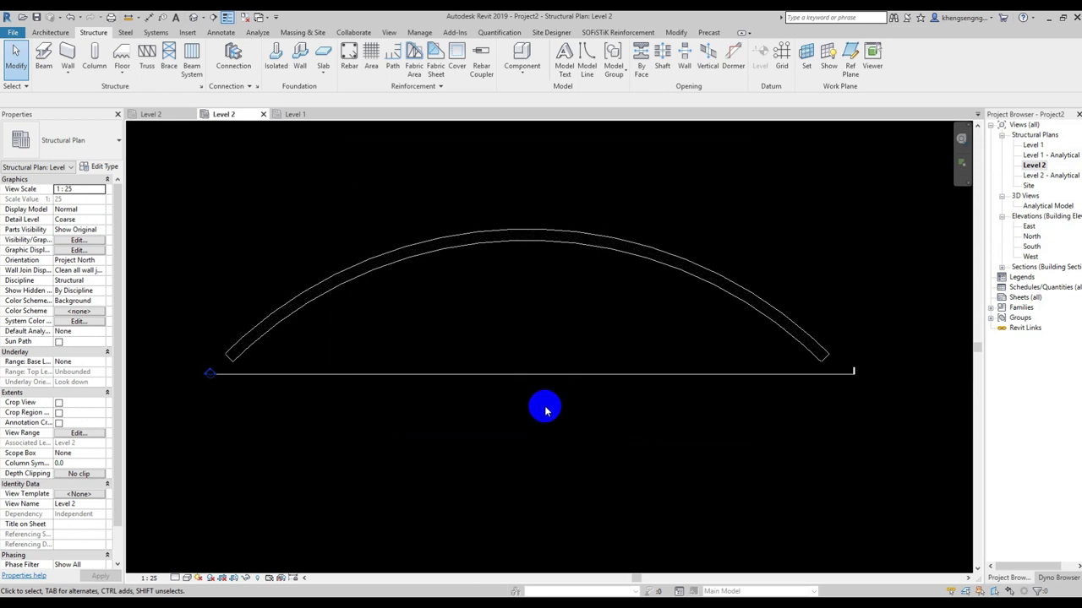
- Zoom in on the plan and select the Section 1 line
scroll(545, 409, up, 1)
scroll(566, 294, up, 1)
scroll(563, 253, up, 1)
scroll(575, 296, up, 1)
scroll(524, 300, up, 1)
scroll(664, 340, down, 1)
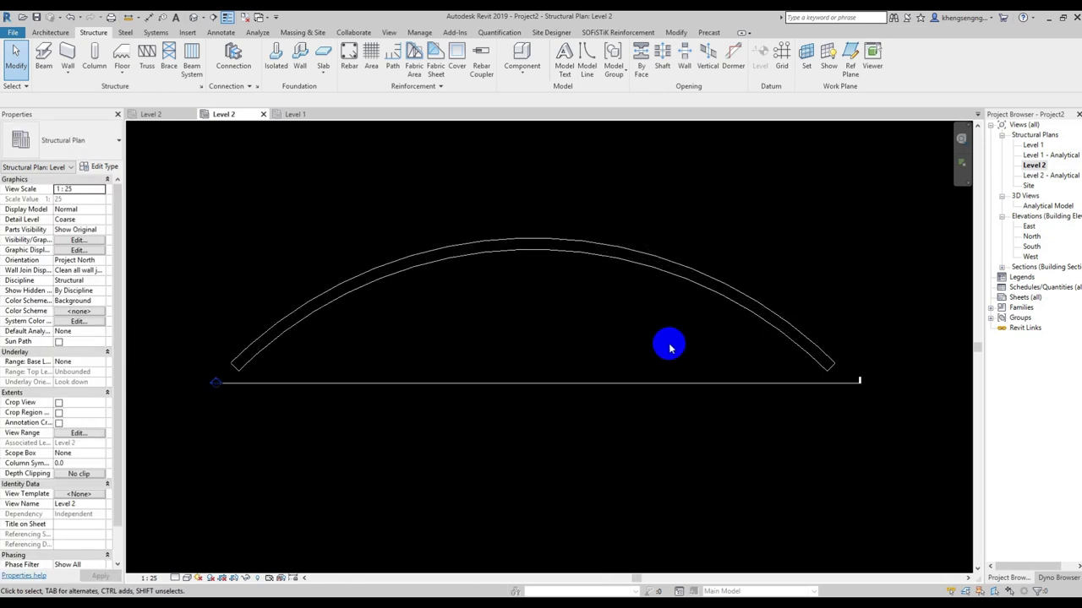
click(659, 382)
- Flip Section 1 to face the other way and open its section view
right_click(661, 383)
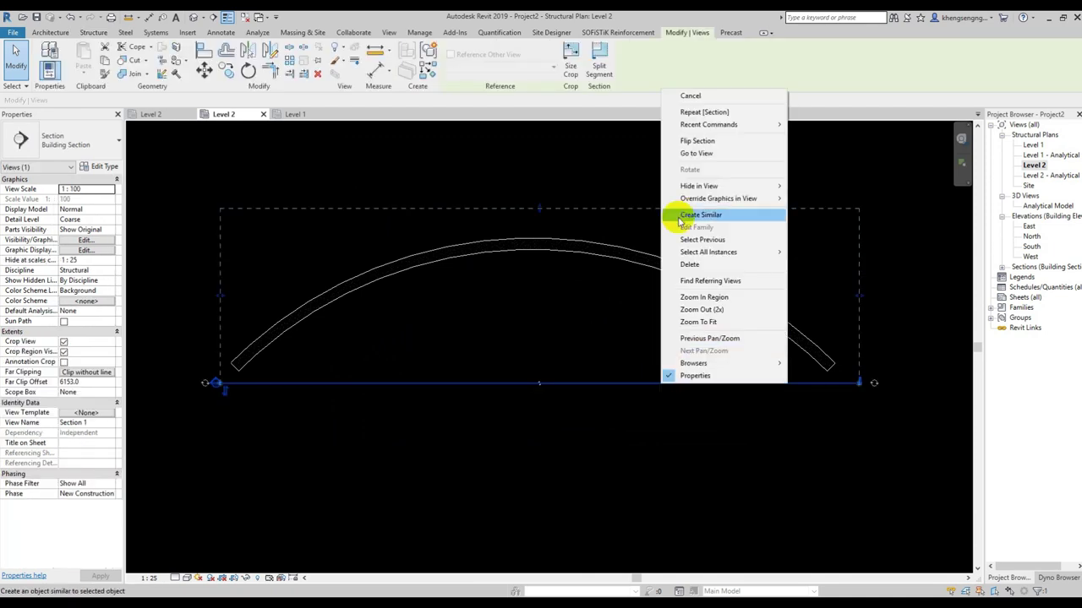
click(703, 142)
double_click(562, 381)
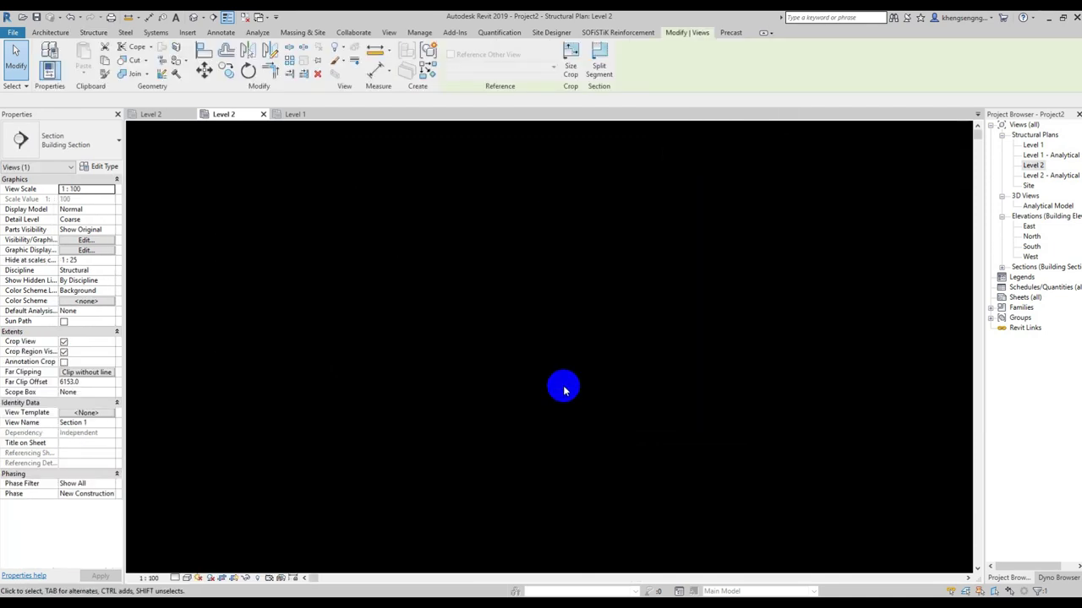
- Export the Section 1 view as a DWG file, then minimize Revit
click(13, 32)
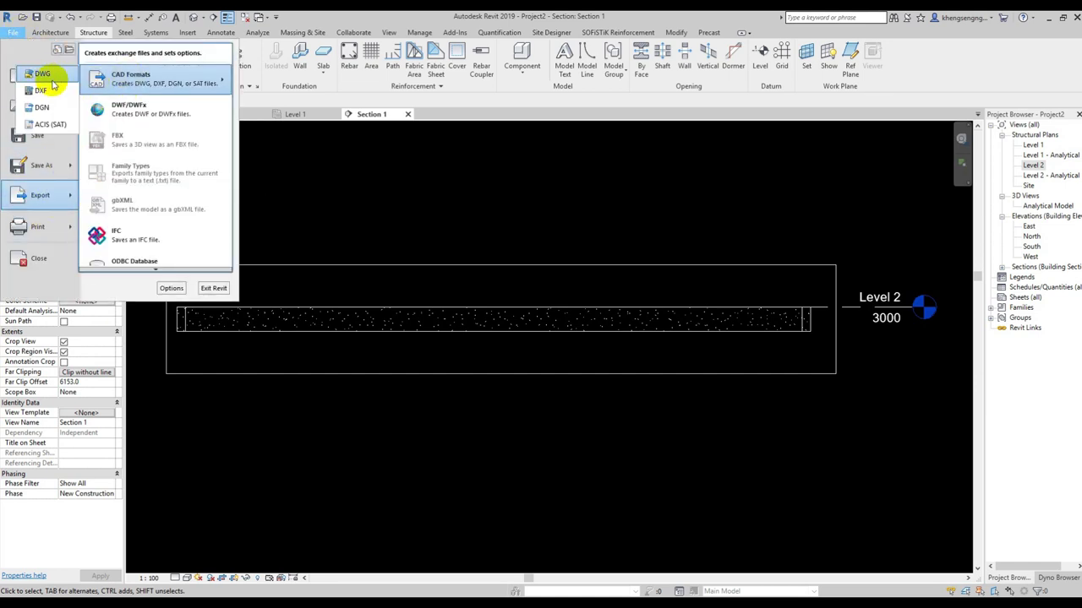
click(44, 74)
click(596, 446)
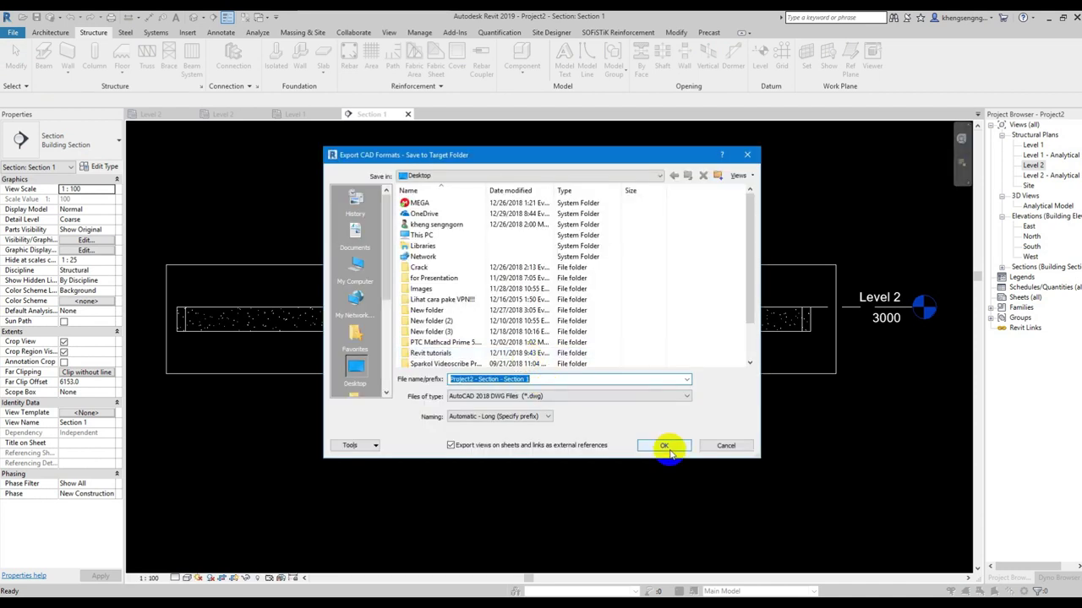
click(665, 447)
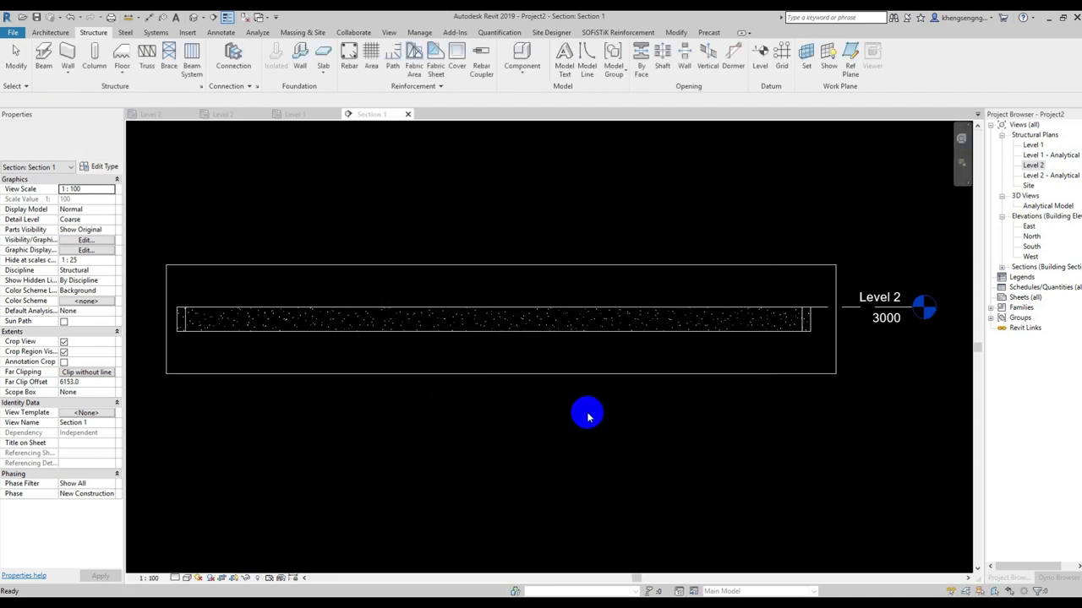
click(1049, 20)
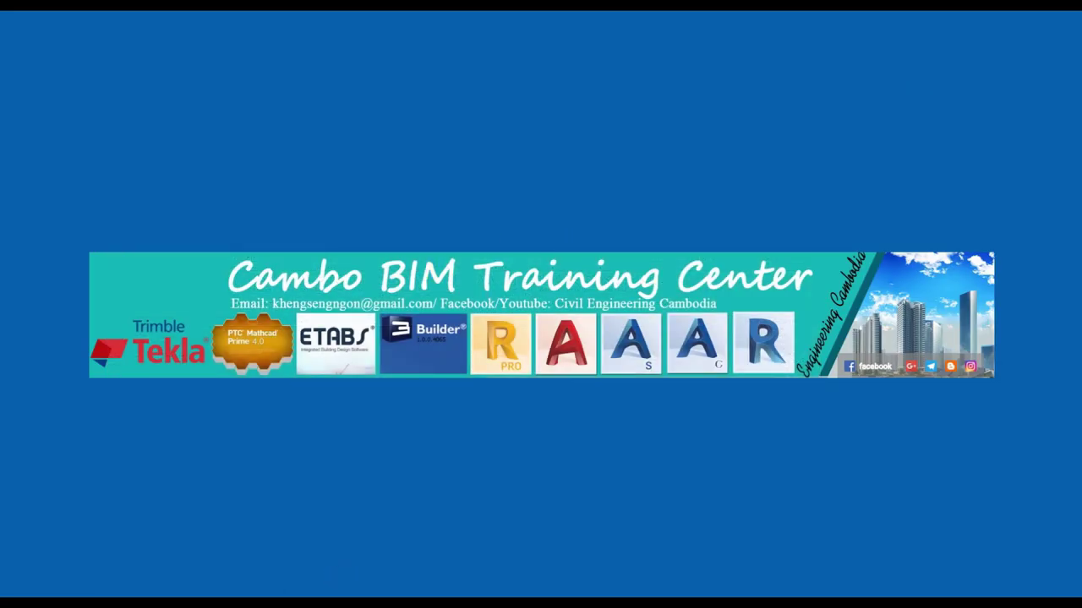
- Launch Advance Concrete 2017, always reassociating DWG files with AutoCAD, until Drawing1 opens
key(super)
text(ad)
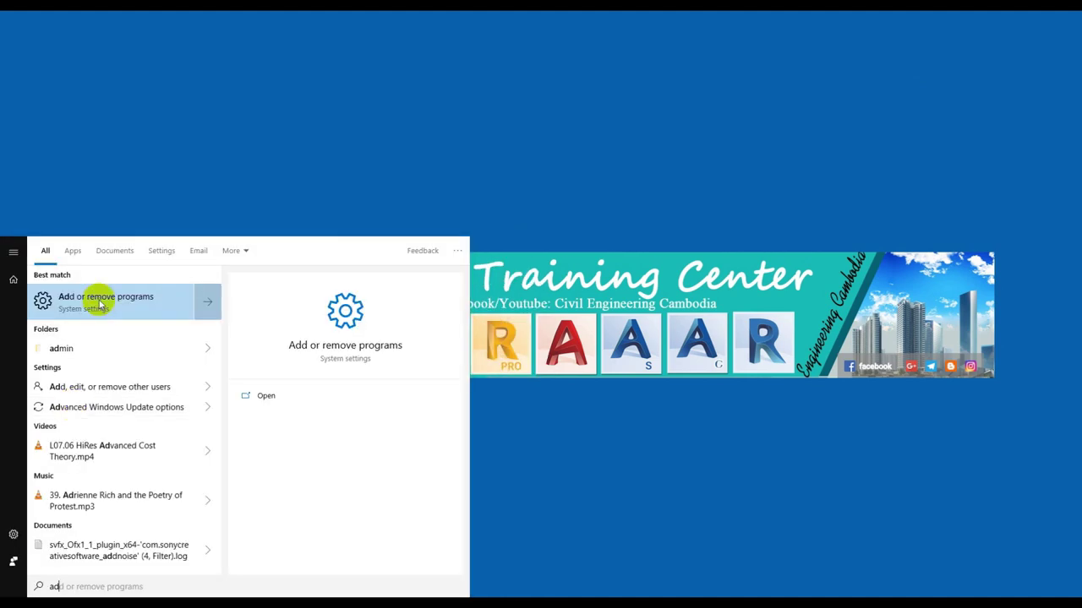
text(v)
click(99, 302)
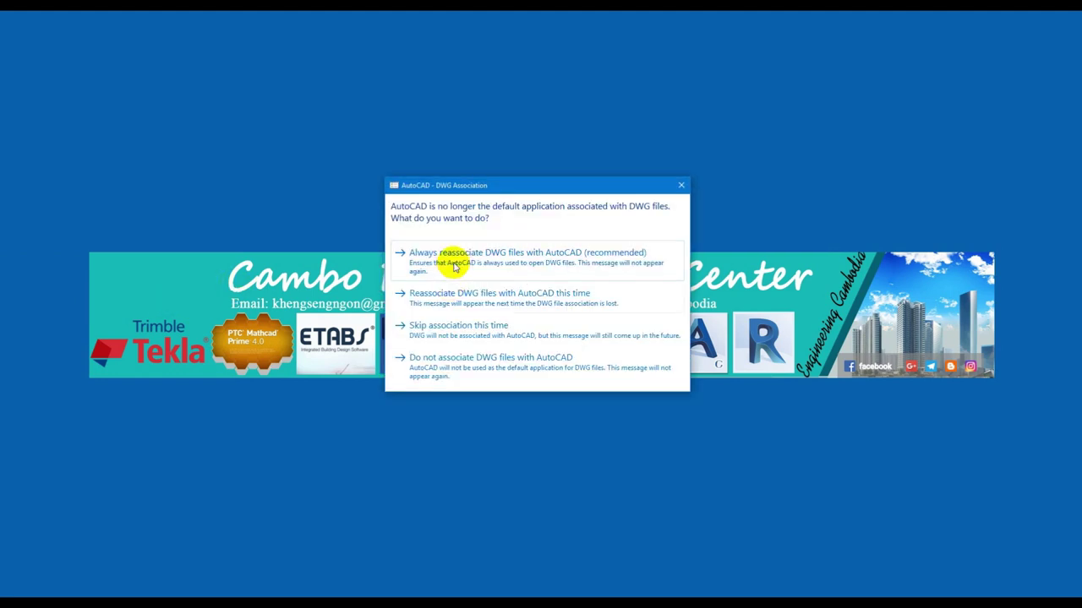
click(454, 267)
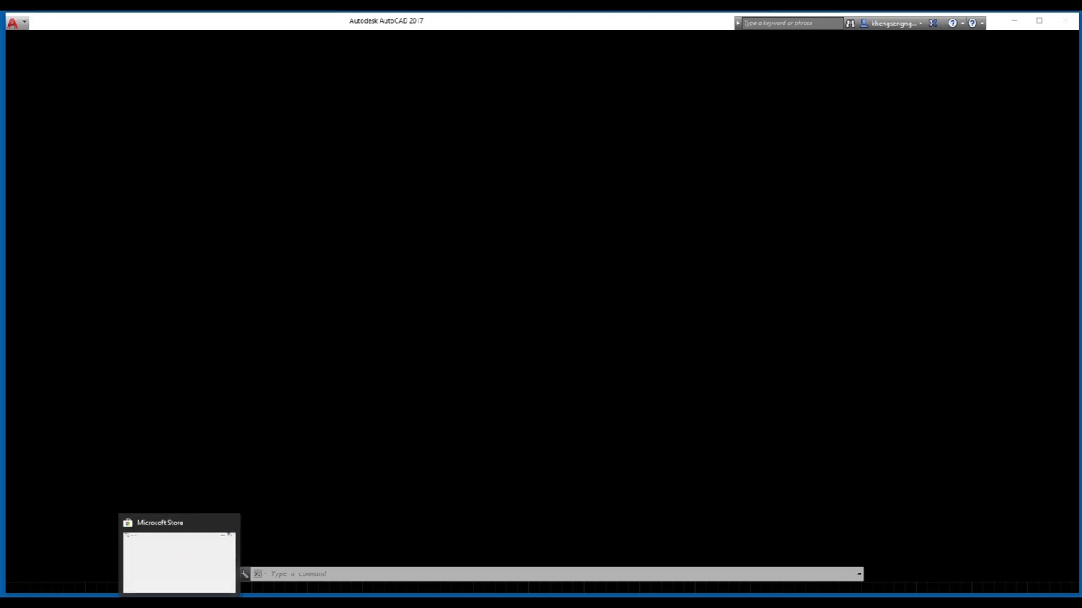
click(388, 360)
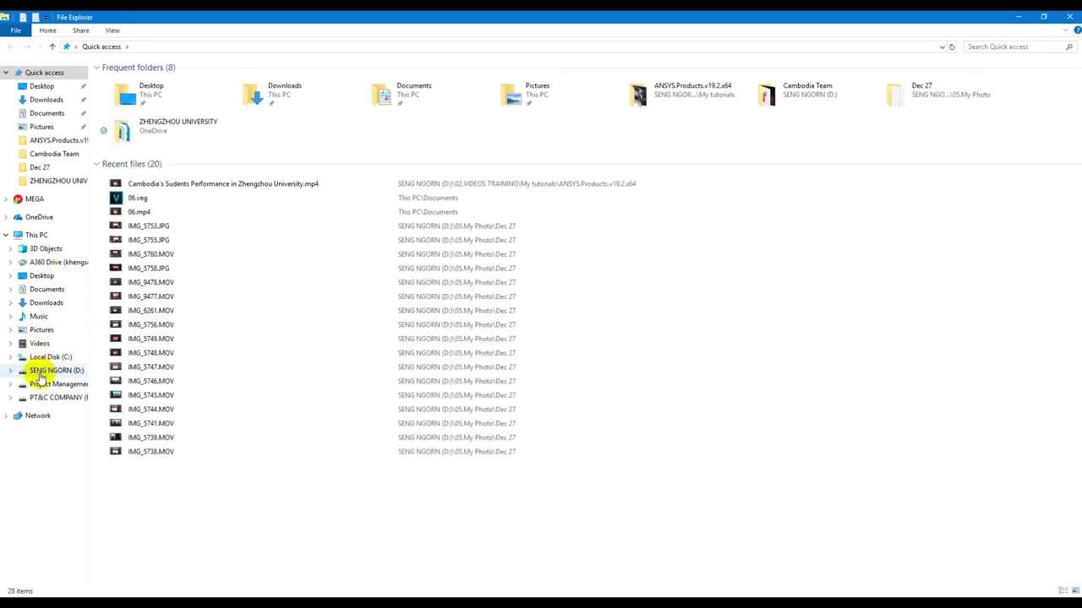
click(39, 371)
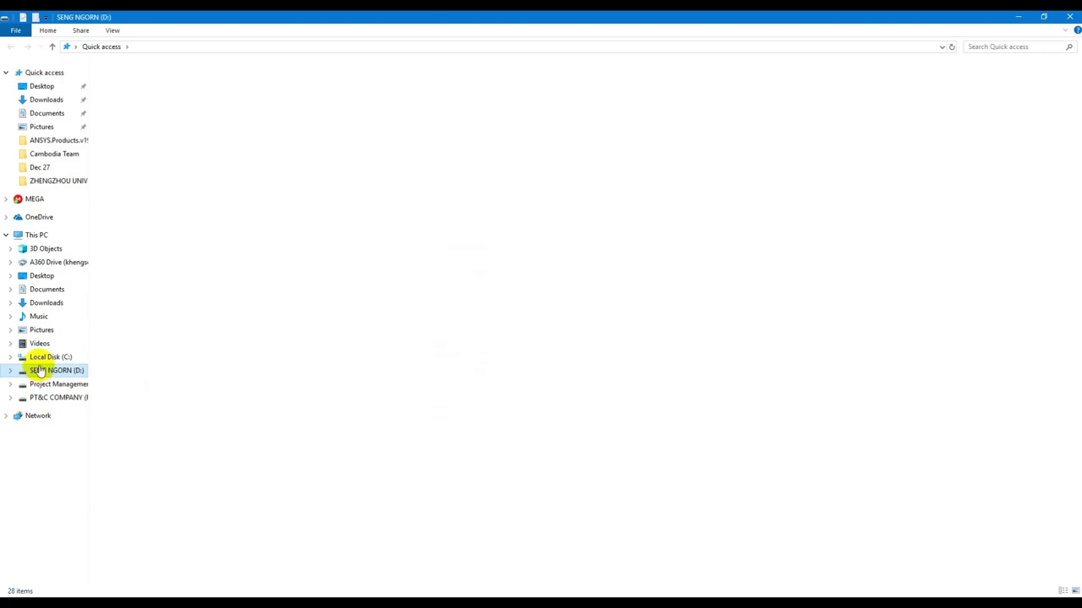
- Browse F: > OneDrive > 08. APARTMENT 13 FLOOR > 05.SHOP DRAWING > S-SHD-FON-01 and select its DWG
click(46, 382)
click(49, 397)
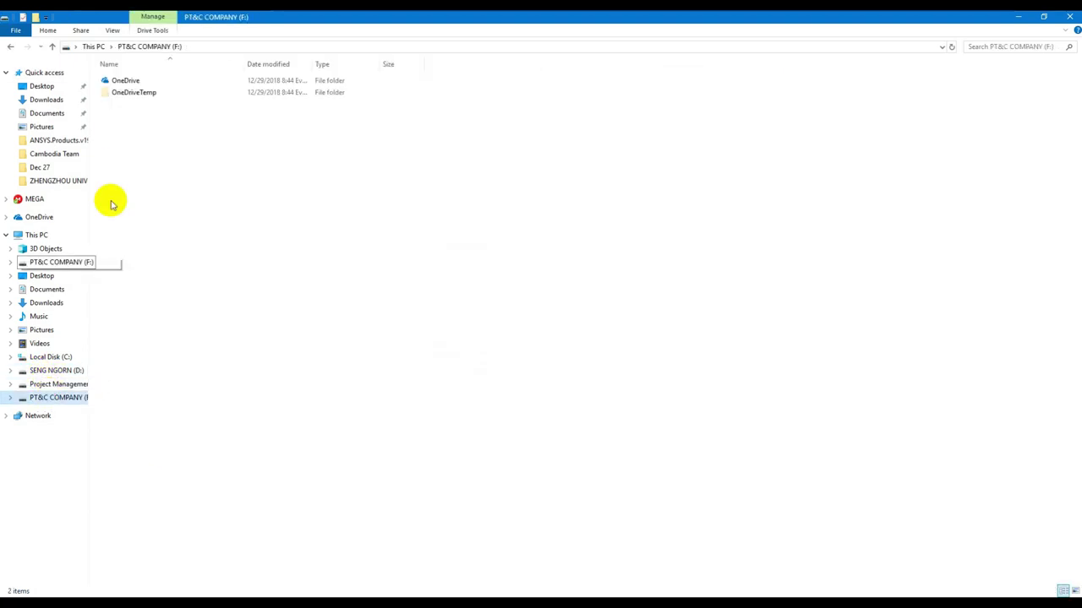
double_click(137, 81)
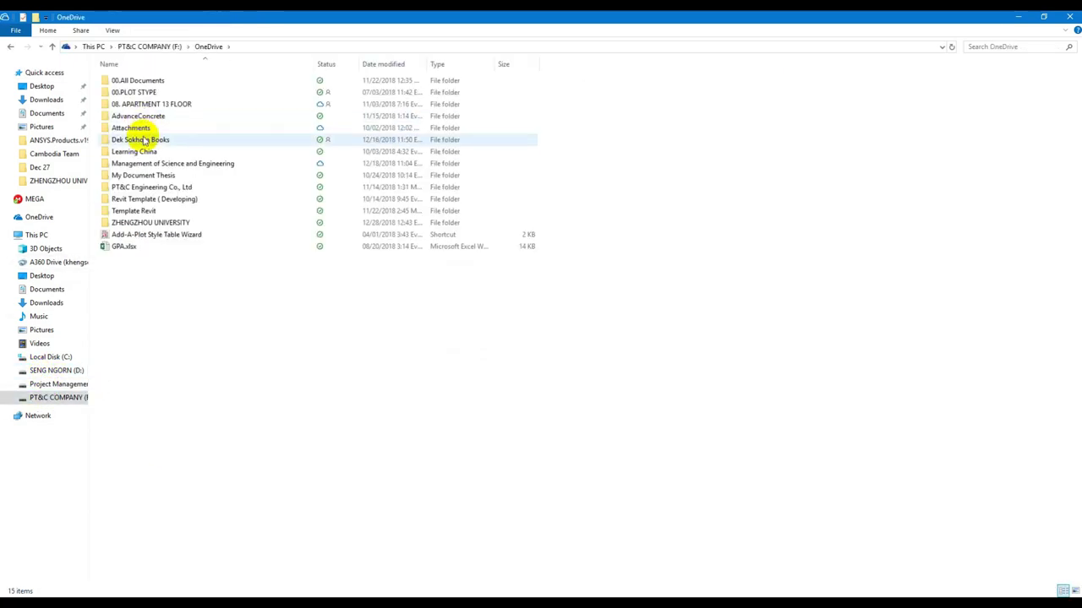
double_click(144, 104)
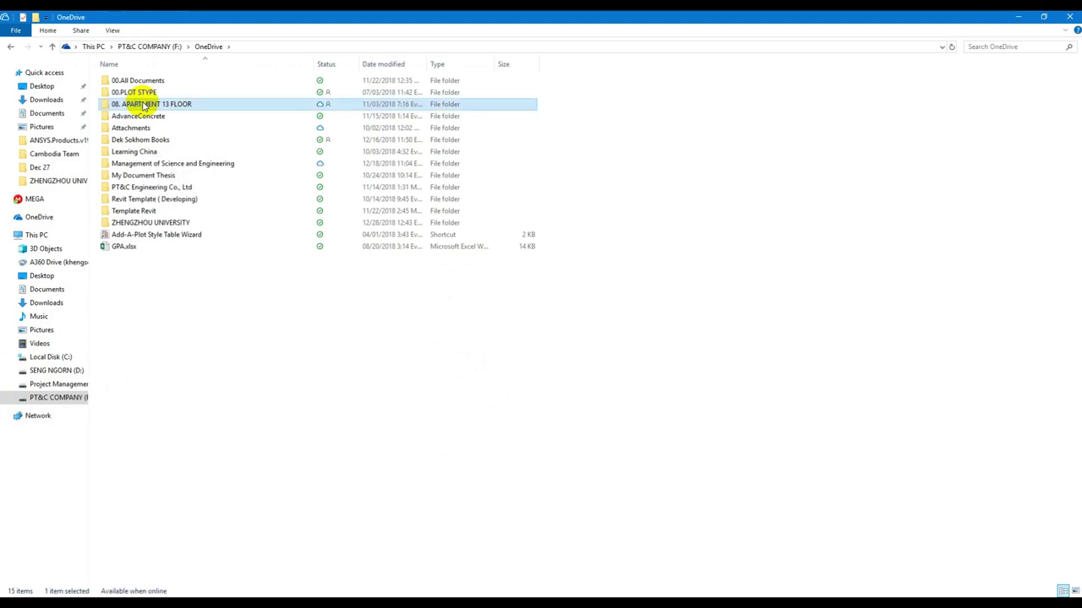
double_click(135, 140)
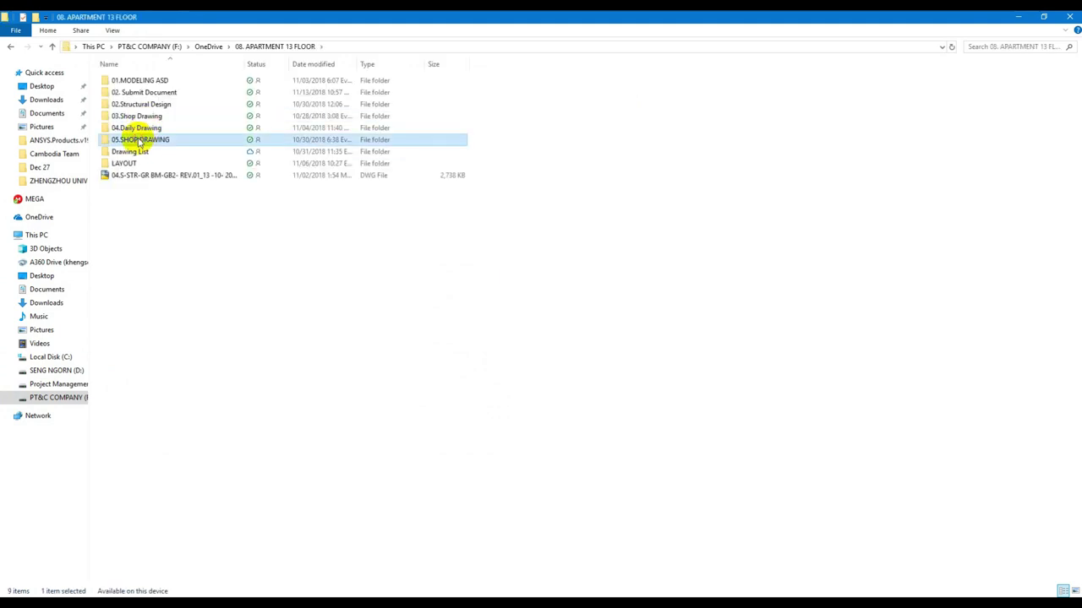
click(136, 93)
double_click(136, 92)
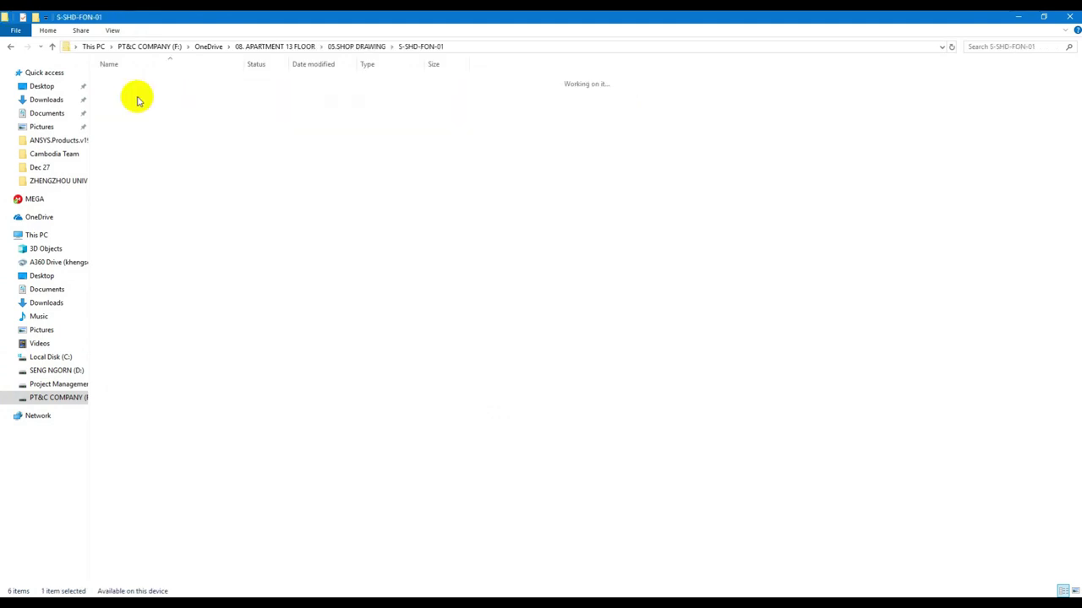
click(136, 83)
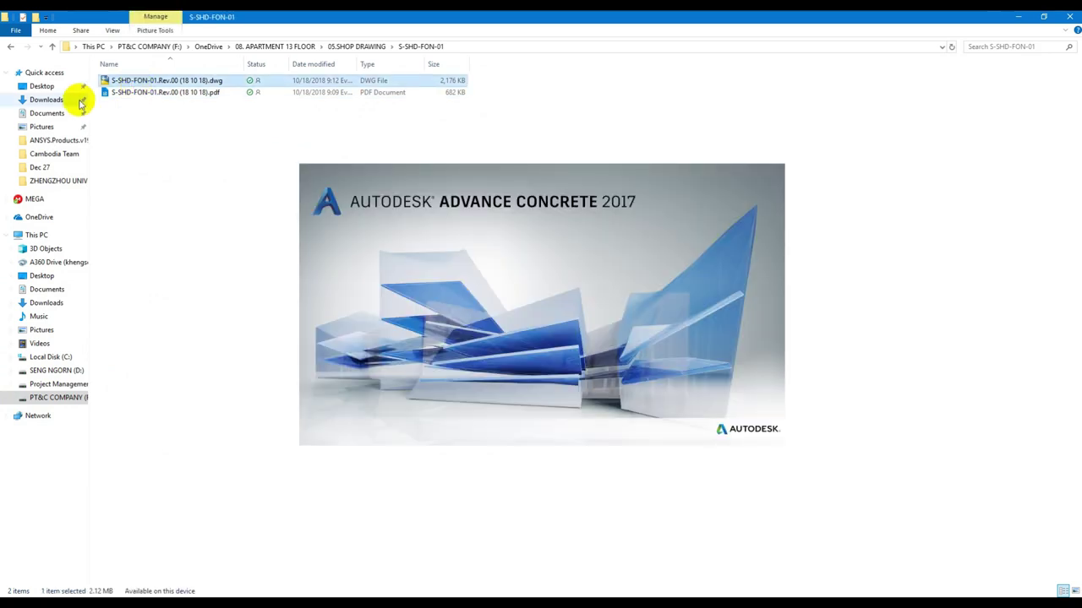
- Paste the copied shop drawing into the Desktop folder
click(73, 87)
right_click(191, 449)
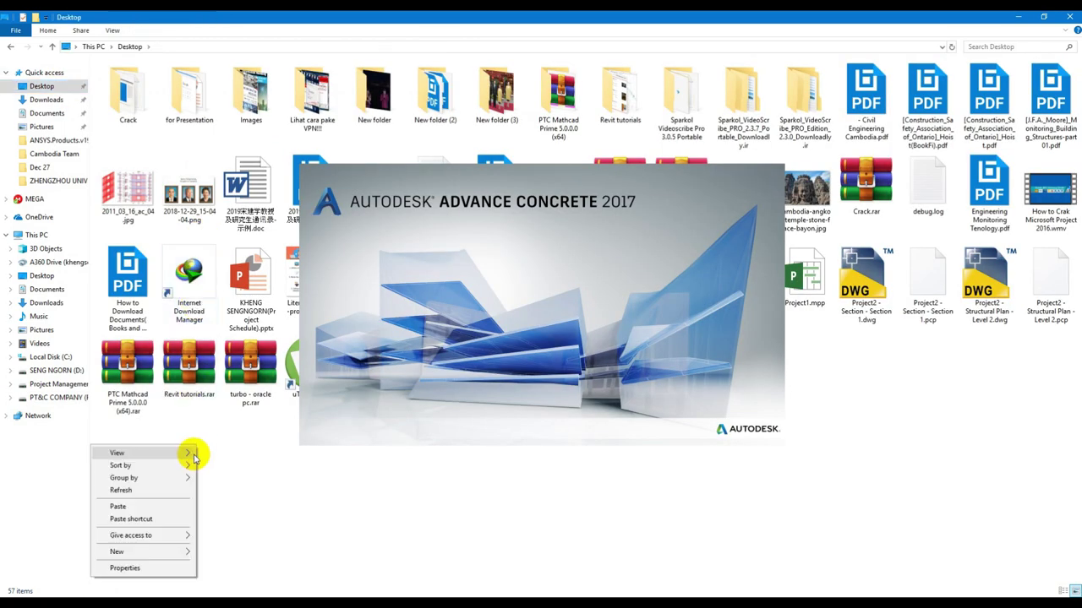
click(132, 501)
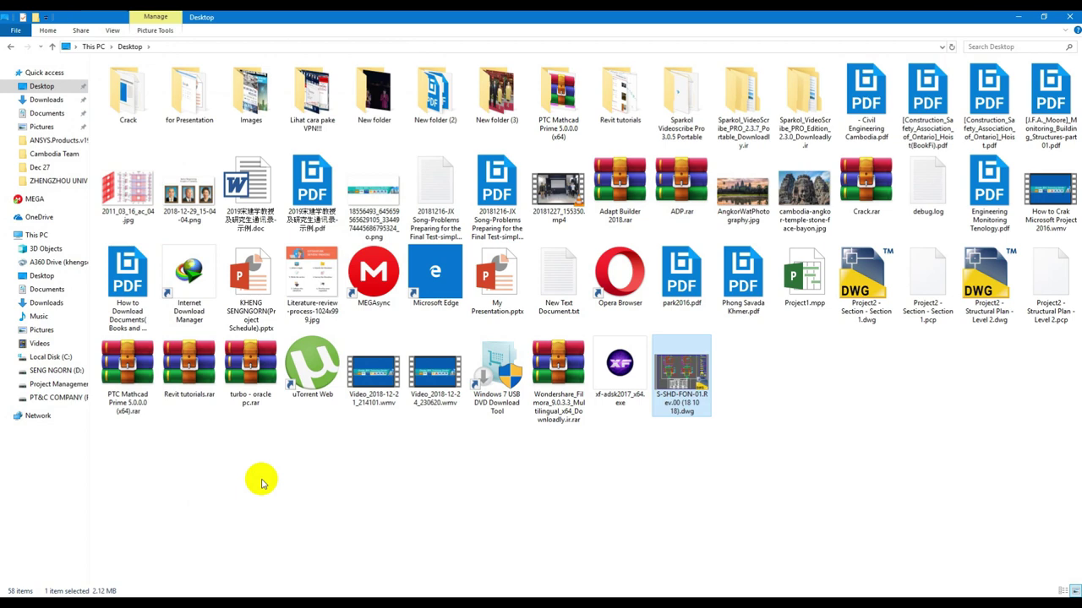
click(1018, 16)
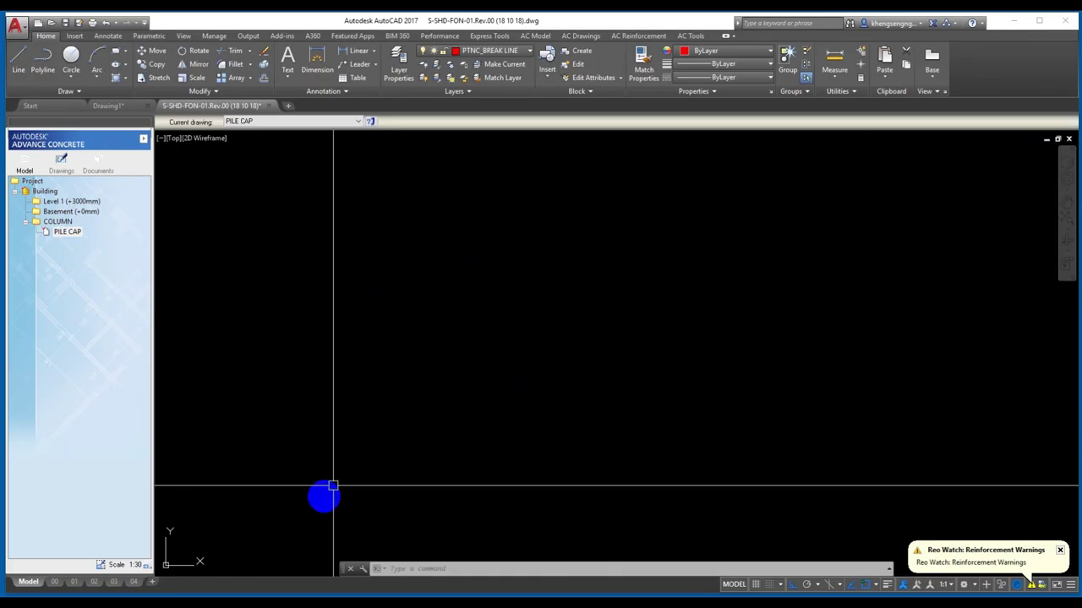
- Look through Quick access and the Documents folder, then minimize File Explorer
click(156, 594)
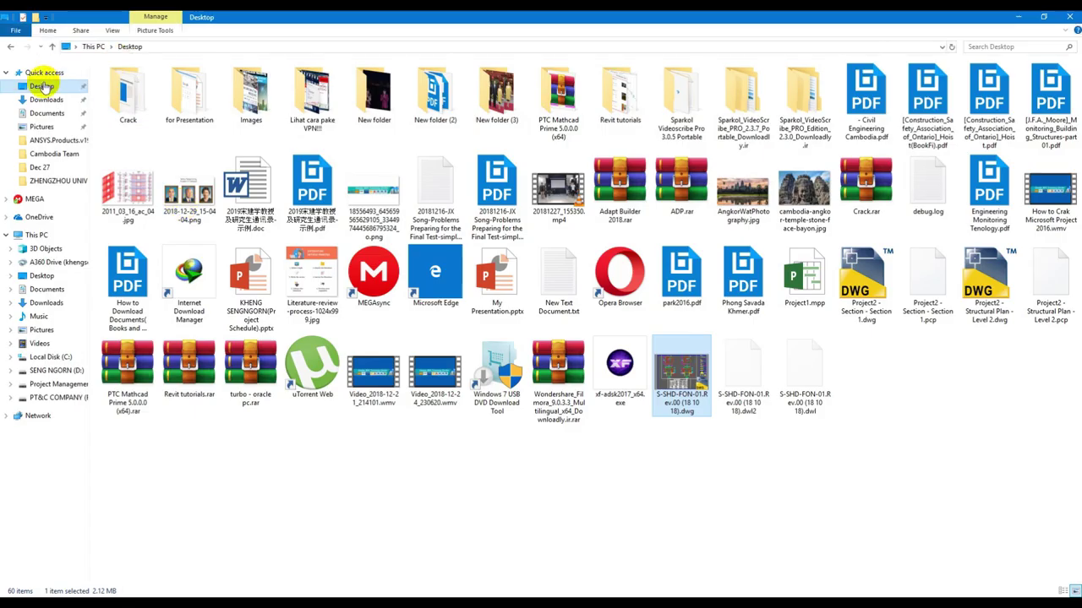
click(44, 72)
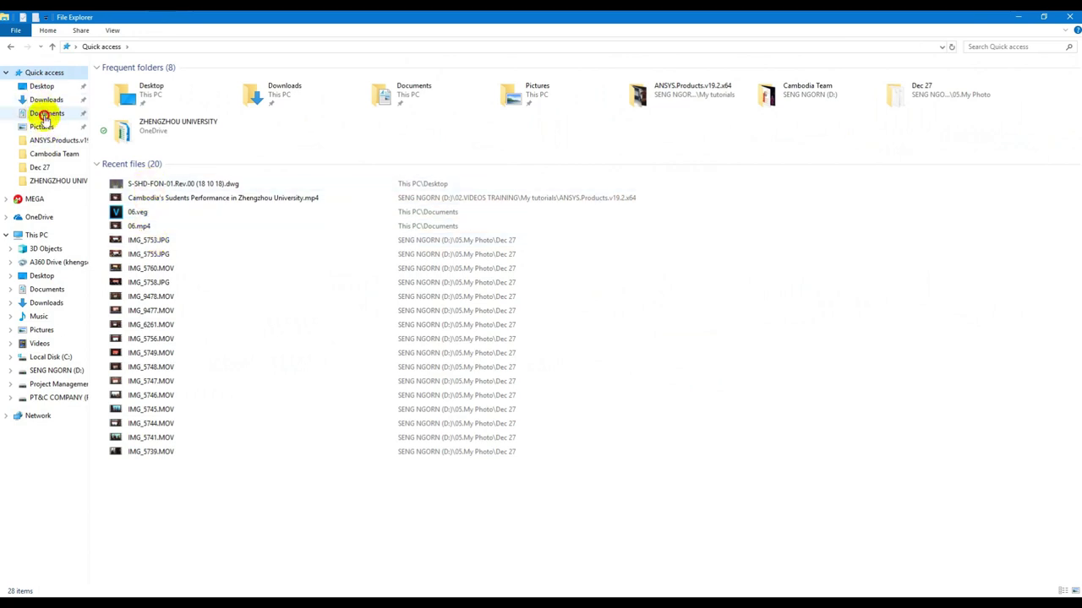
click(46, 114)
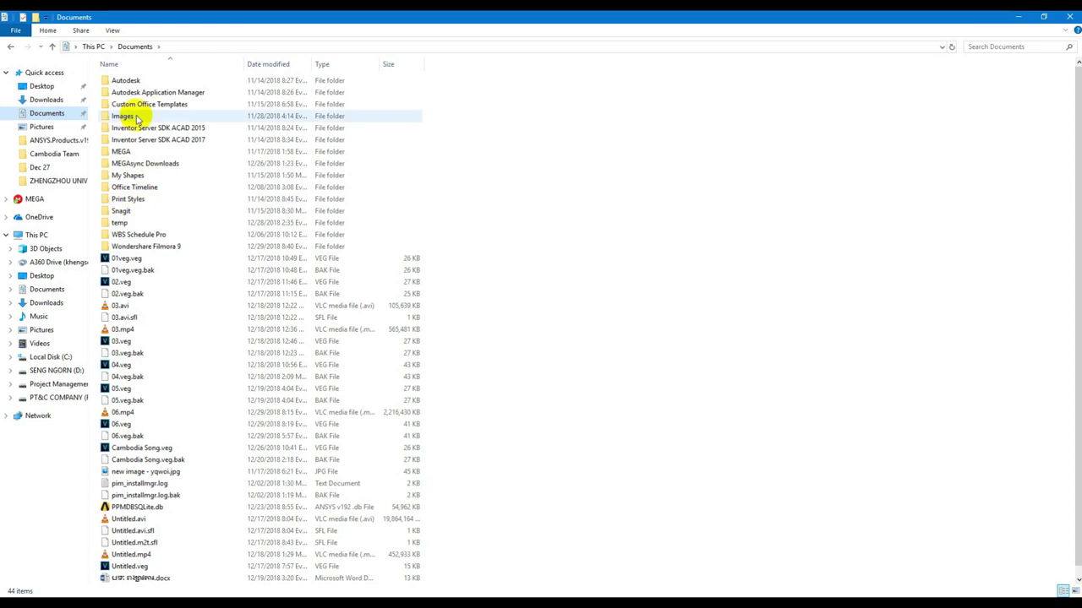
scroll(272, 359, down, 1)
scroll(272, 364, up, 1)
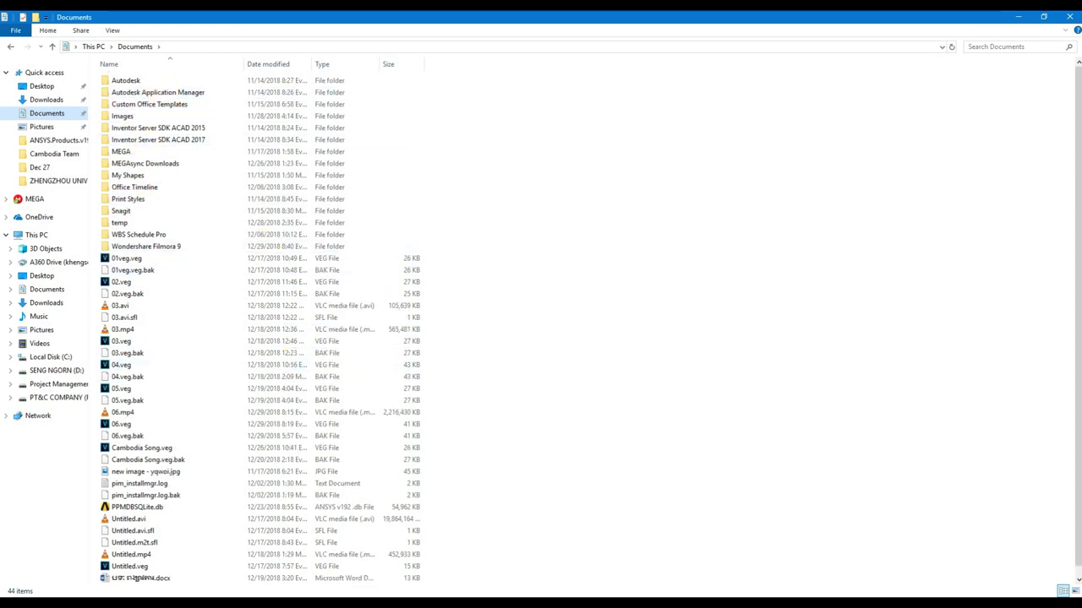
click(1020, 16)
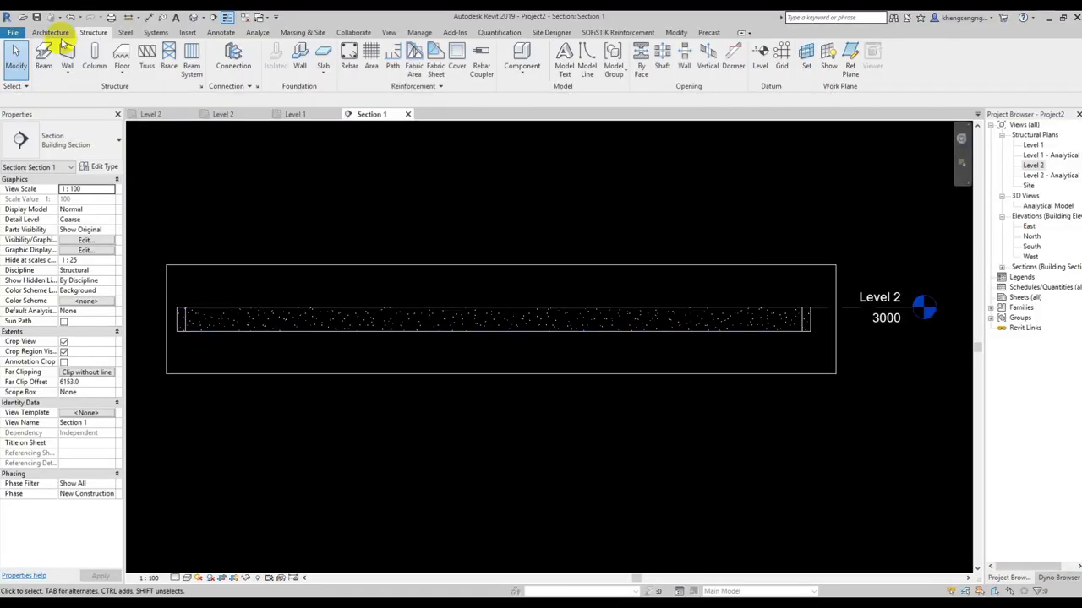
- Export Section 1 as DWG to the Desktop under the default name Project2 - Section - Section 1
click(13, 32)
click(45, 166)
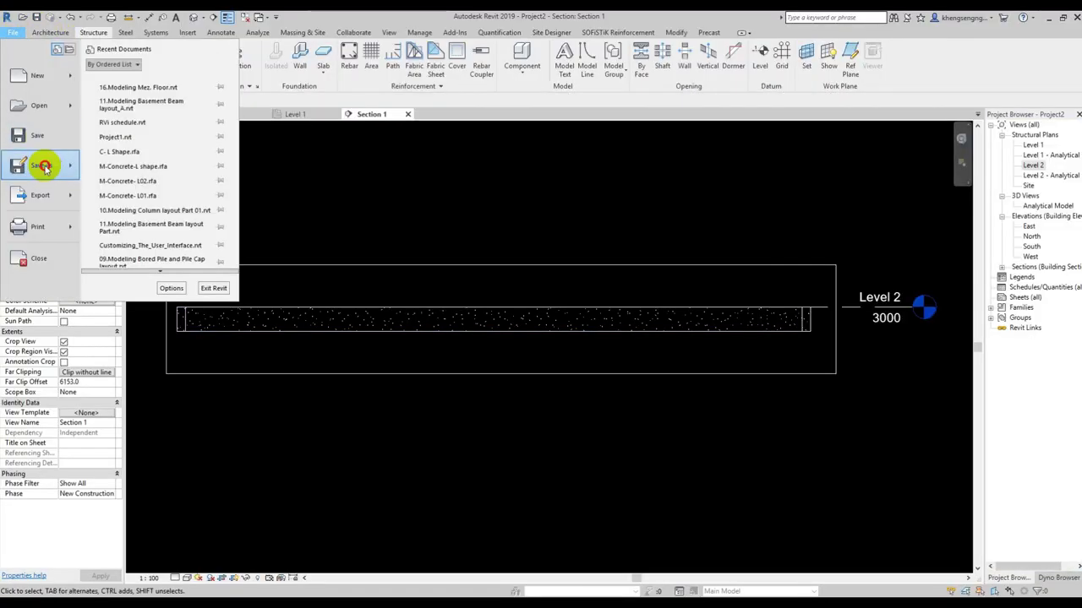
click(36, 195)
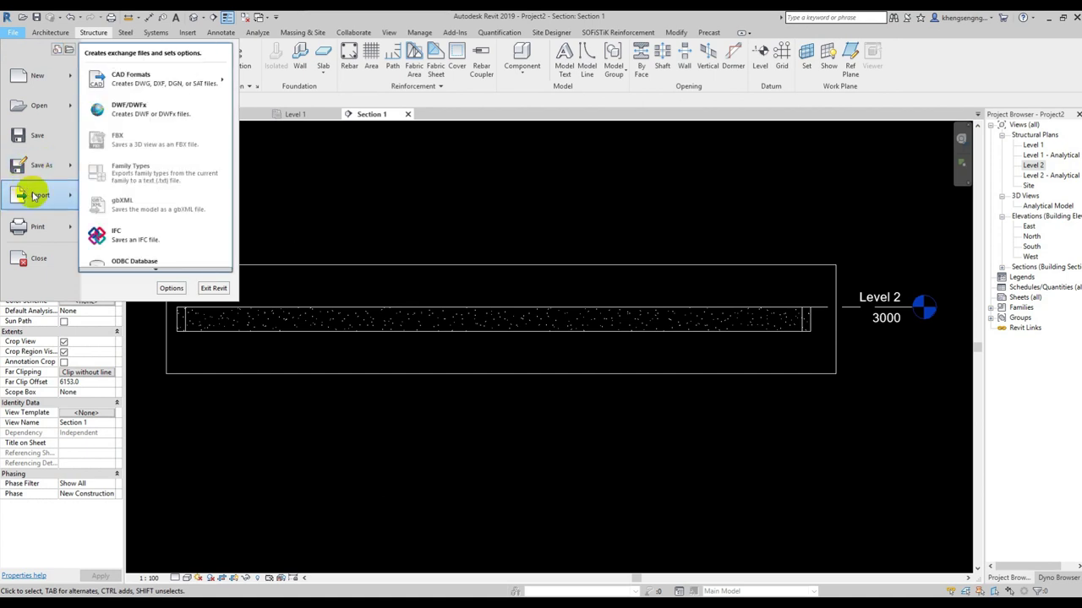
click(40, 74)
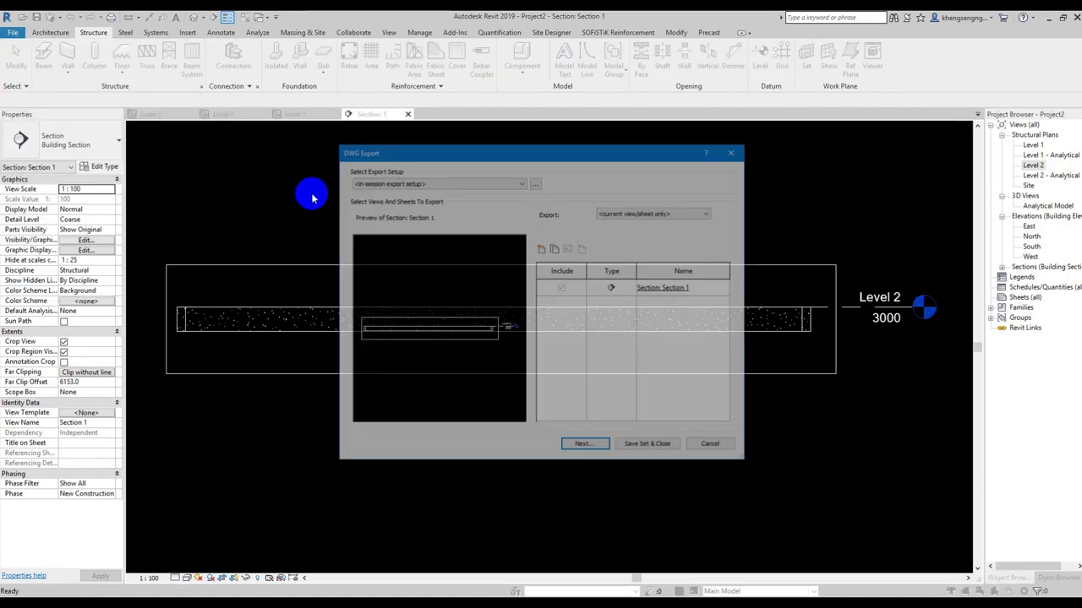
click(585, 446)
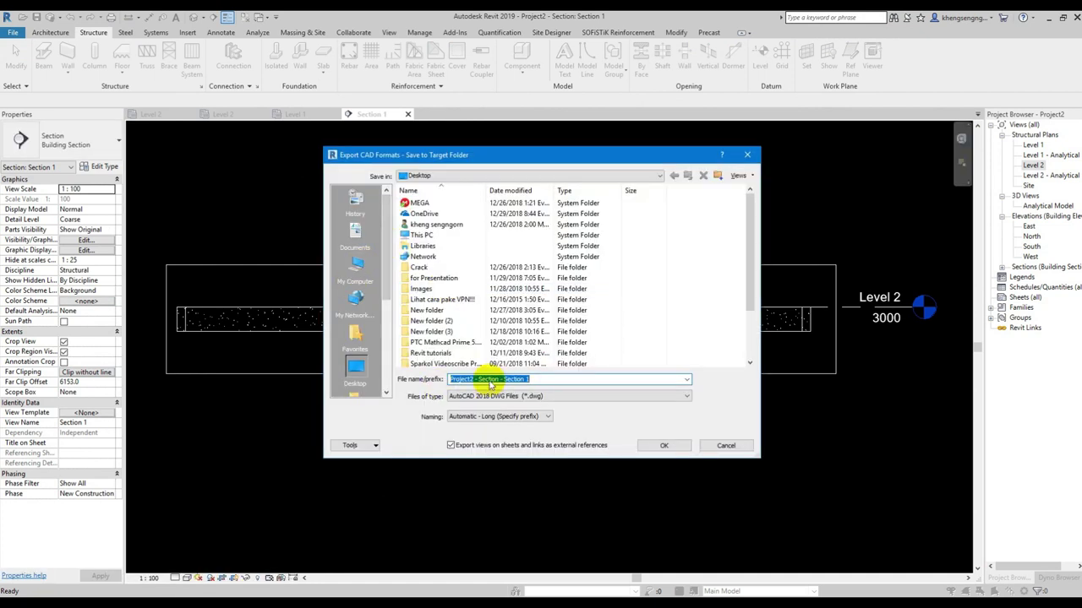
scroll(456, 296, down, 2)
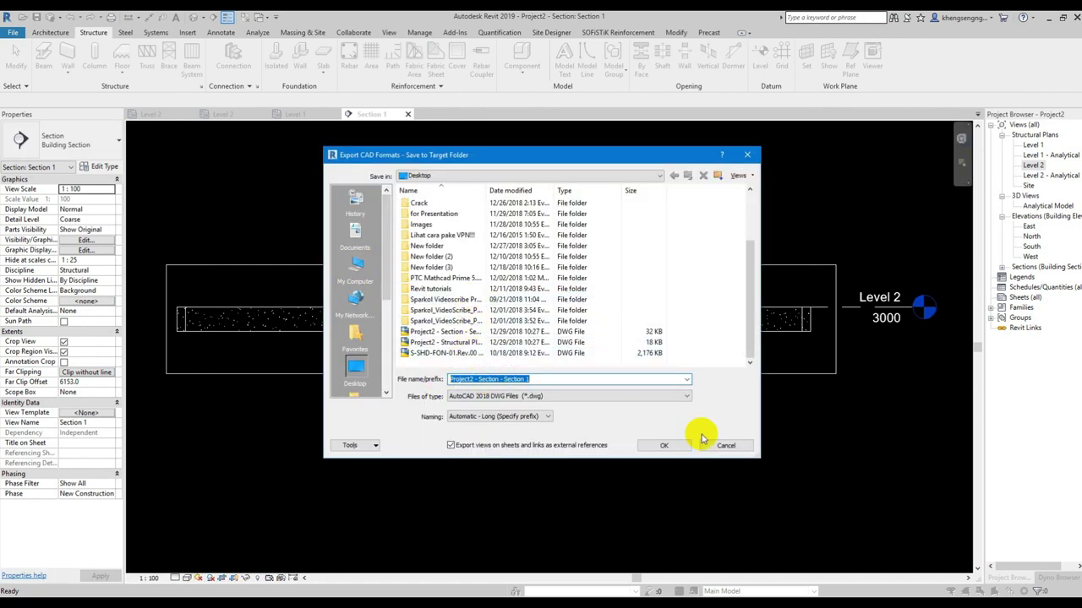
click(700, 441)
click(1044, 19)
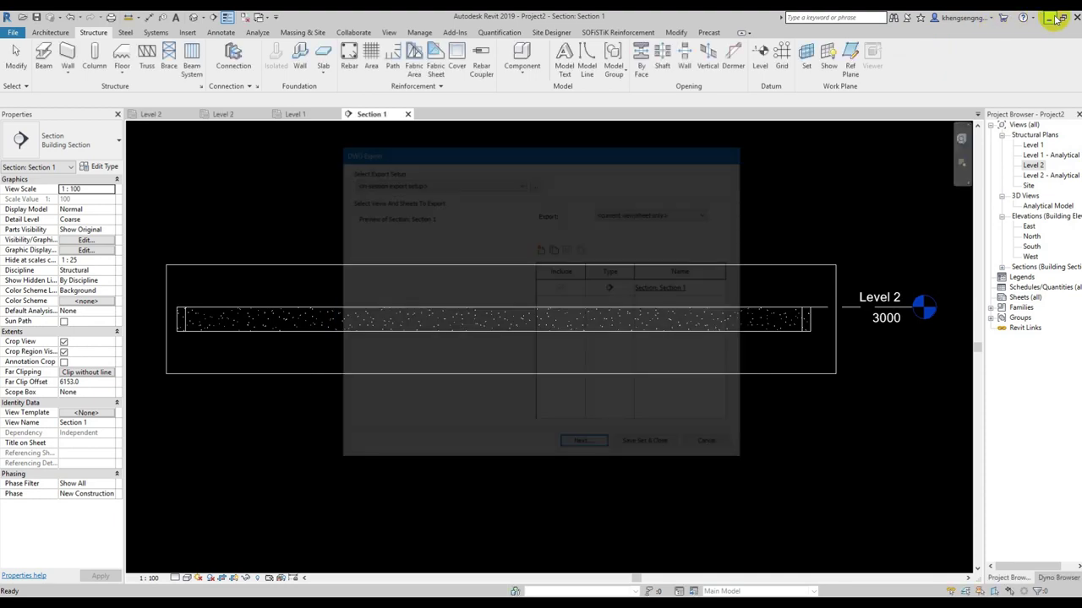
key(super+e)
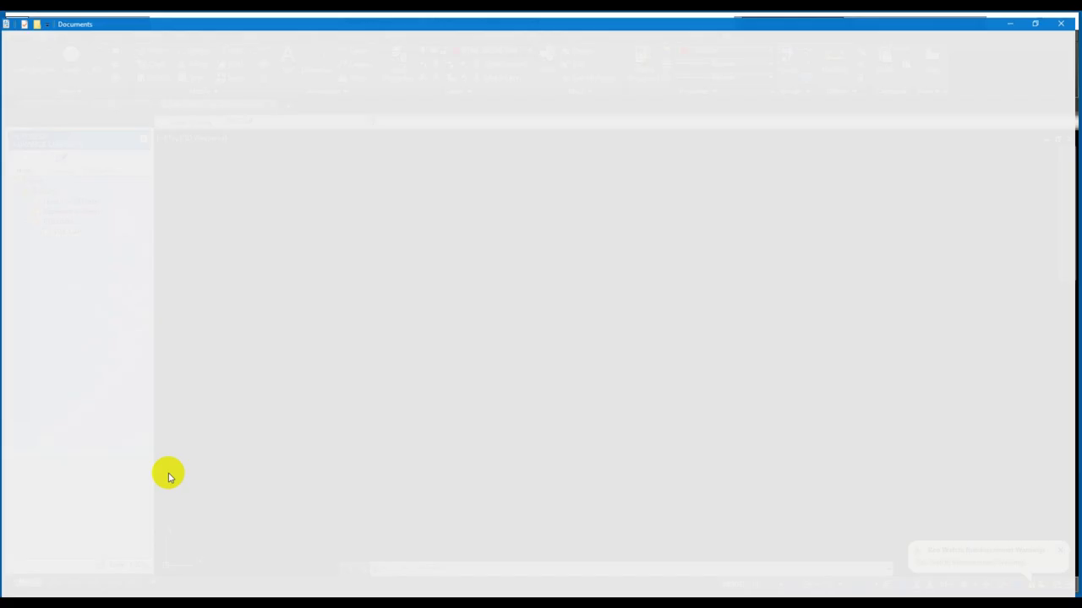
- Try opening the Section 1 and Level 2 DWGs from the Desktop; AutoCAD rejects them as newer versions
click(42, 86)
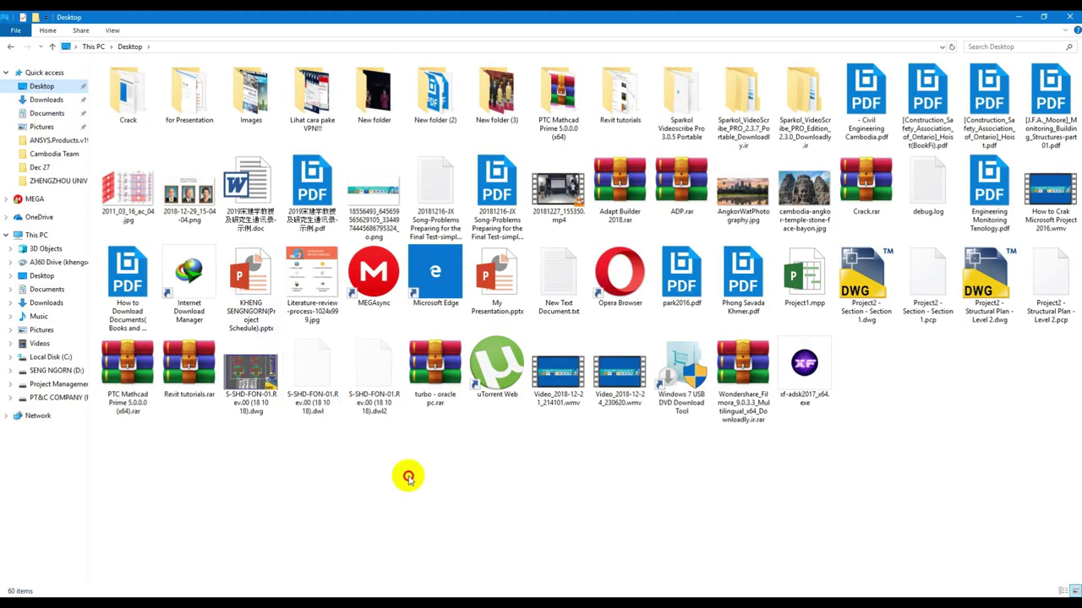
double_click(883, 278)
click(623, 341)
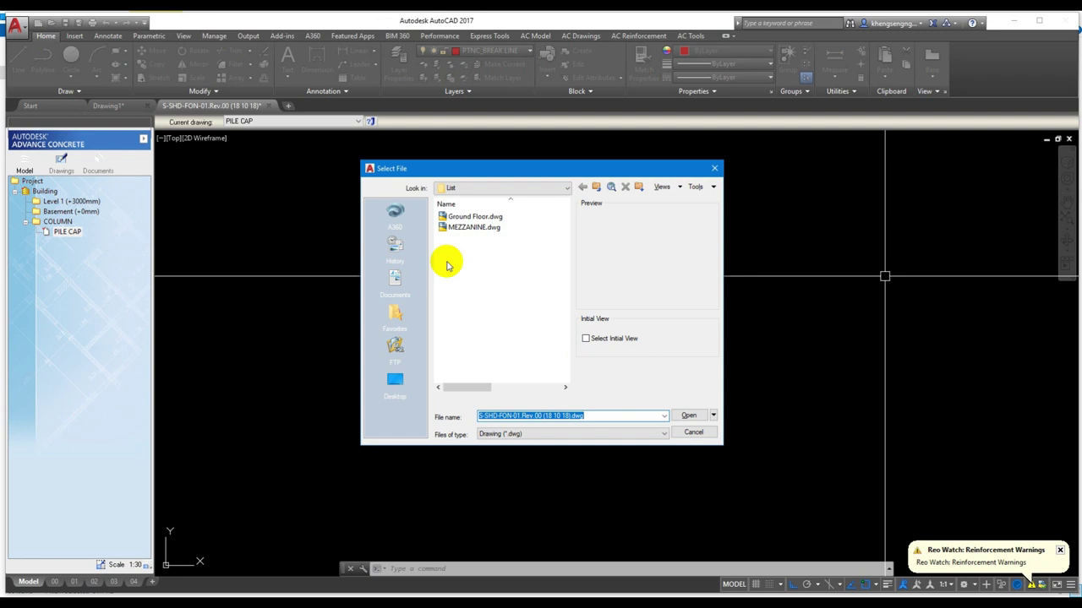
click(702, 434)
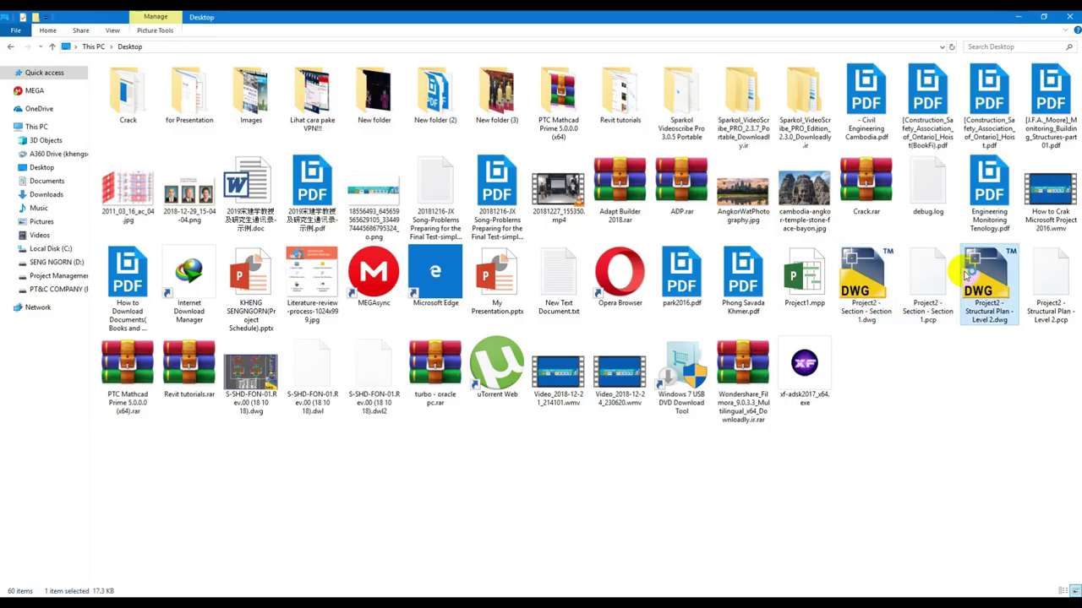
double_click(989, 279)
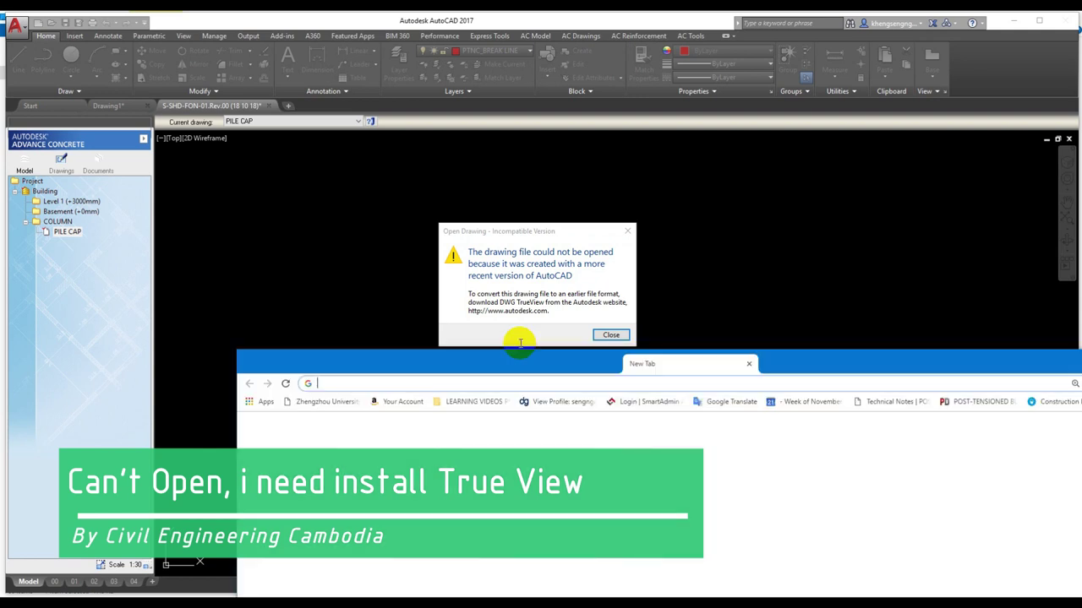
drag(512, 338, 584, 391)
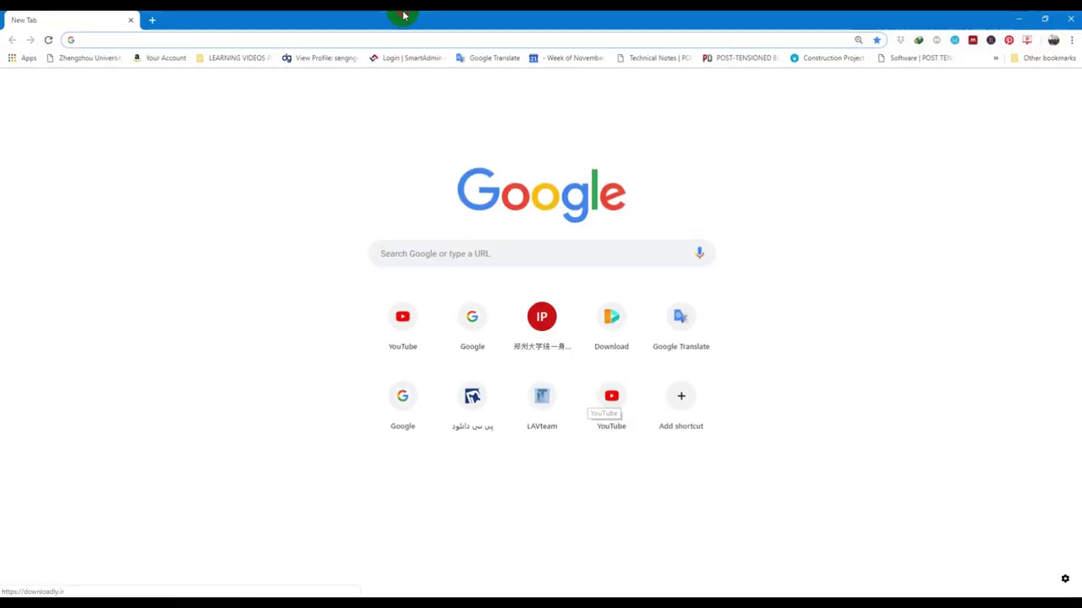
- Search Google for 'dwg true view' and open Autodesk's Compare DWG Viewers page
drag(406, 17, 670, 415)
text(goo)
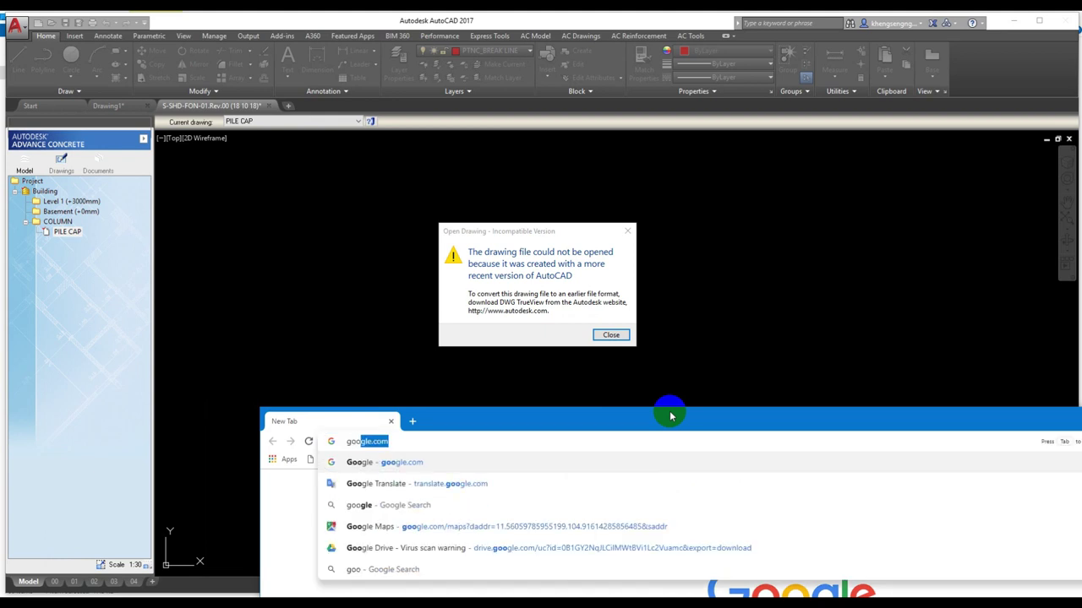
key(Return)
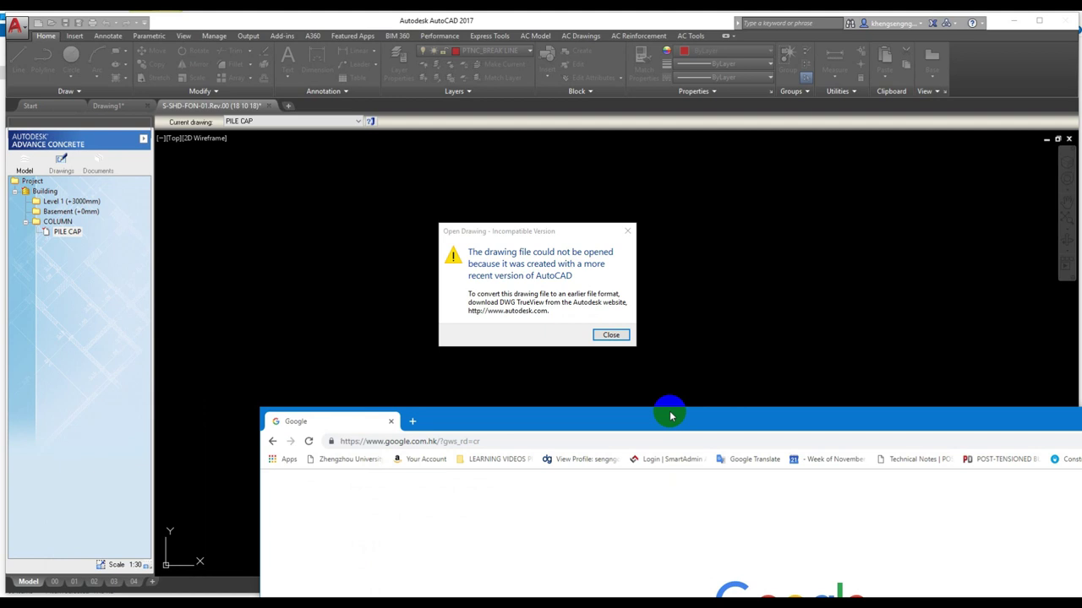
text(dwg true view)
key(Return)
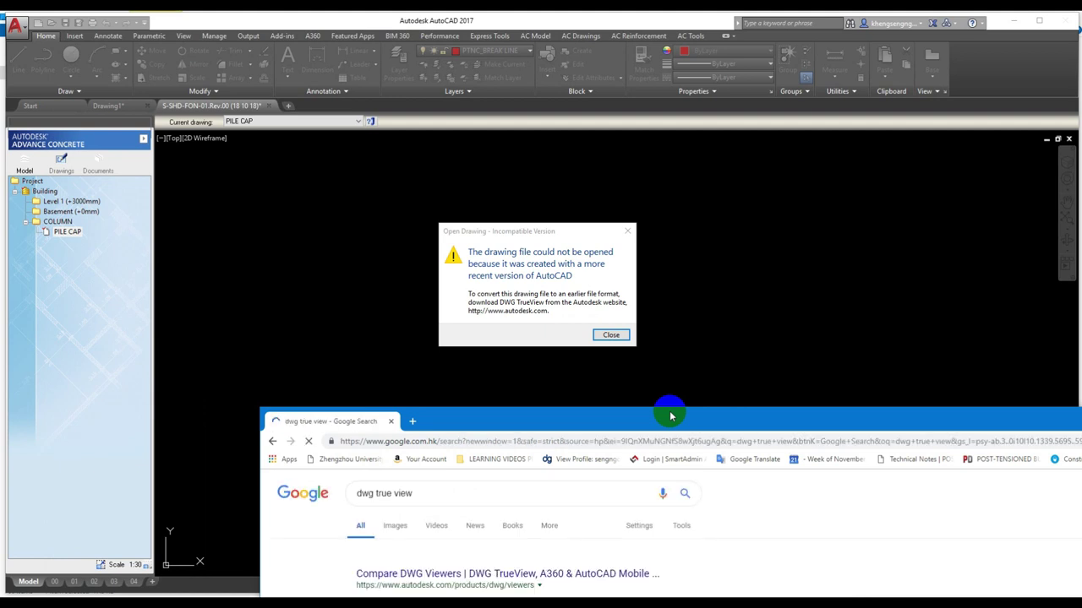
click(471, 572)
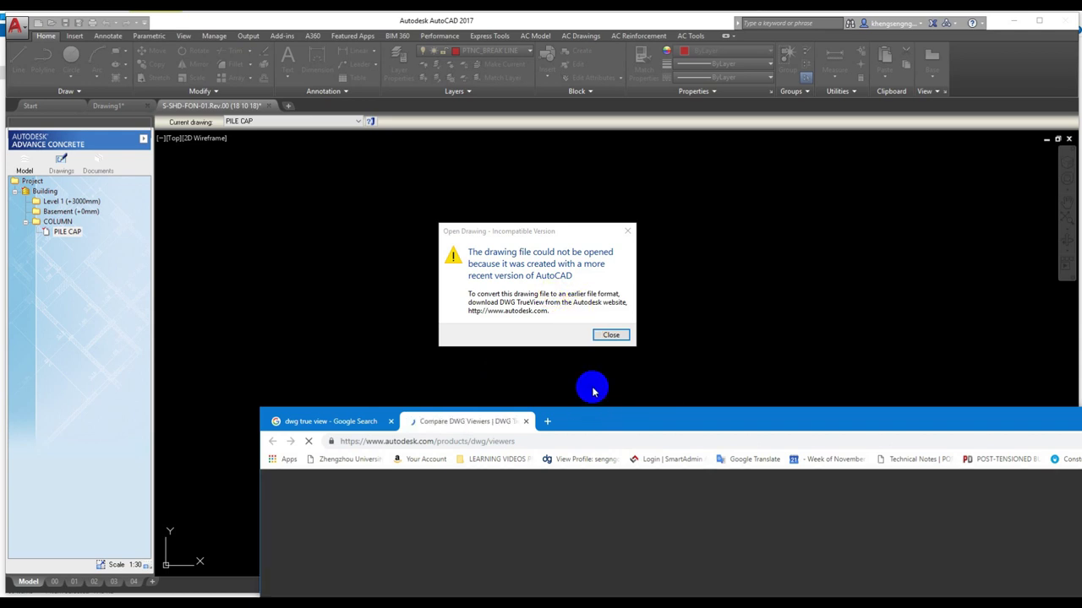
- Download DWG TrueView 2019 for Windows 64-bit and run the downloaded installer
double_click(601, 421)
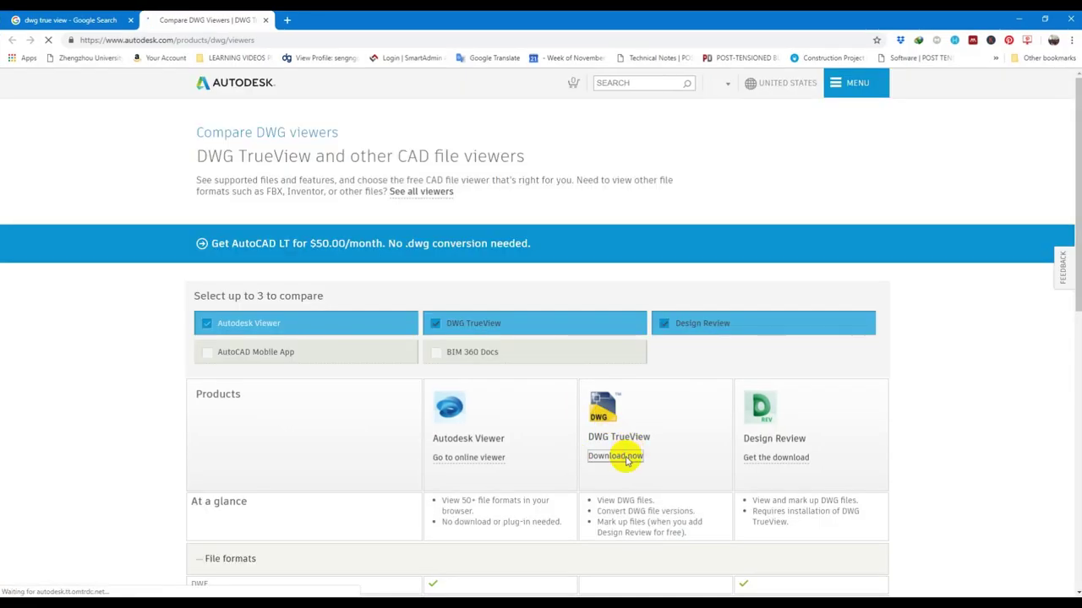
click(626, 461)
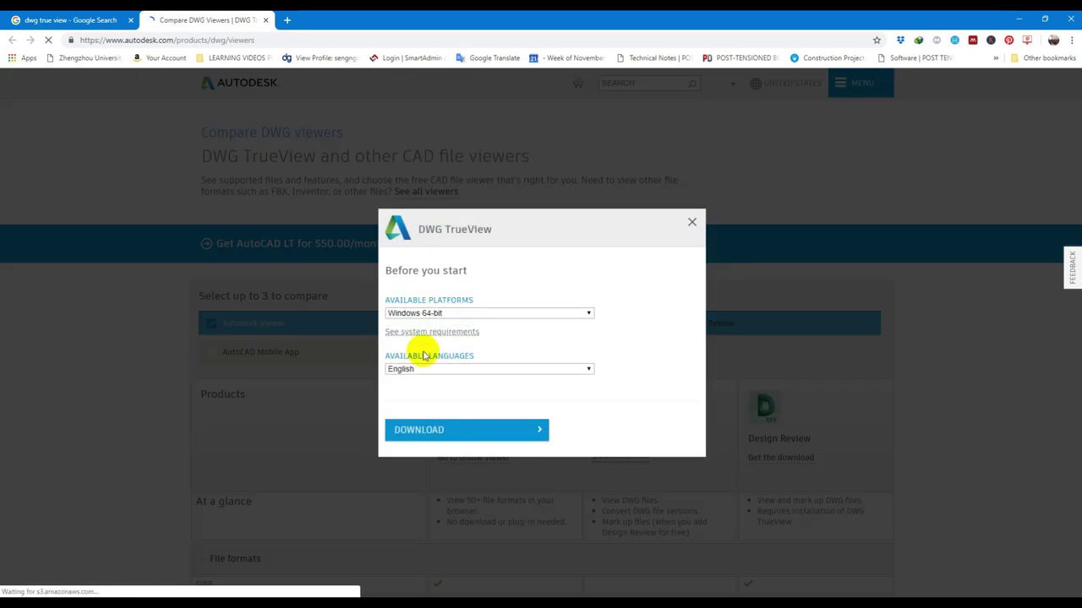
click(425, 416)
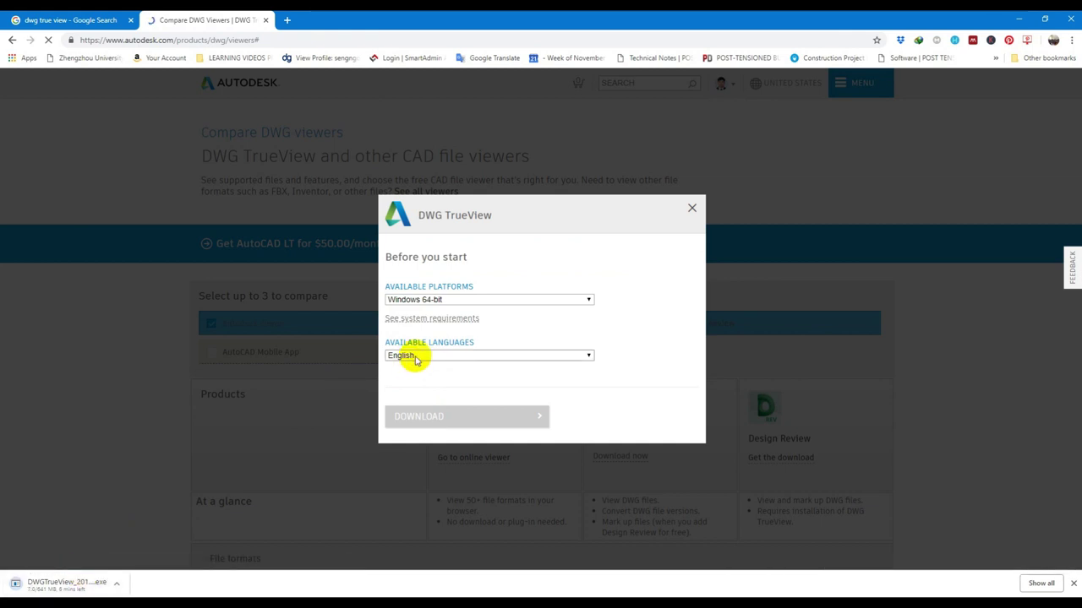
click(692, 209)
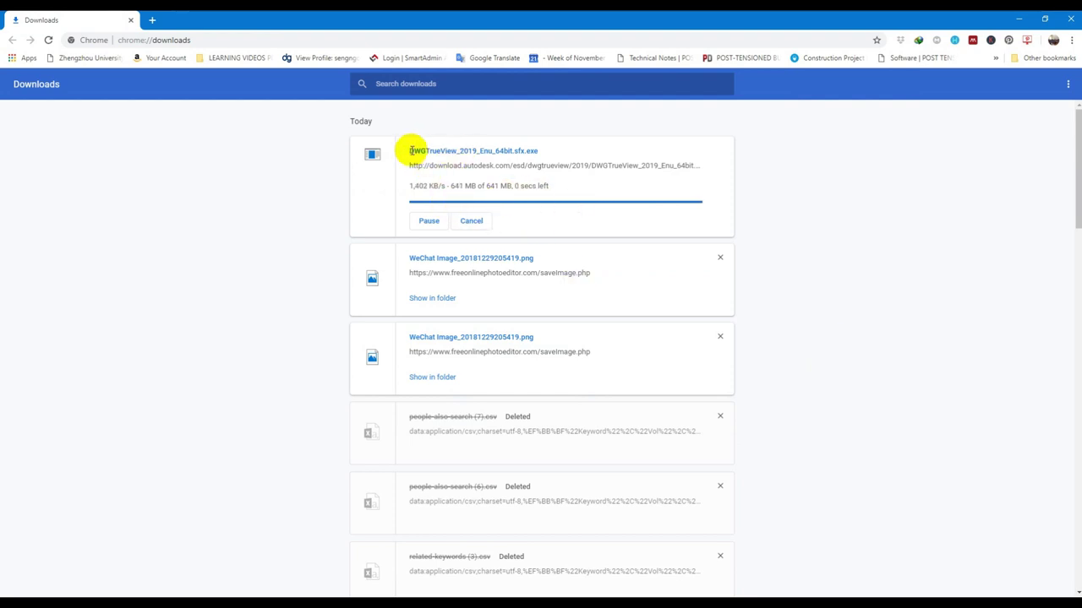
drag(409, 150, 553, 154)
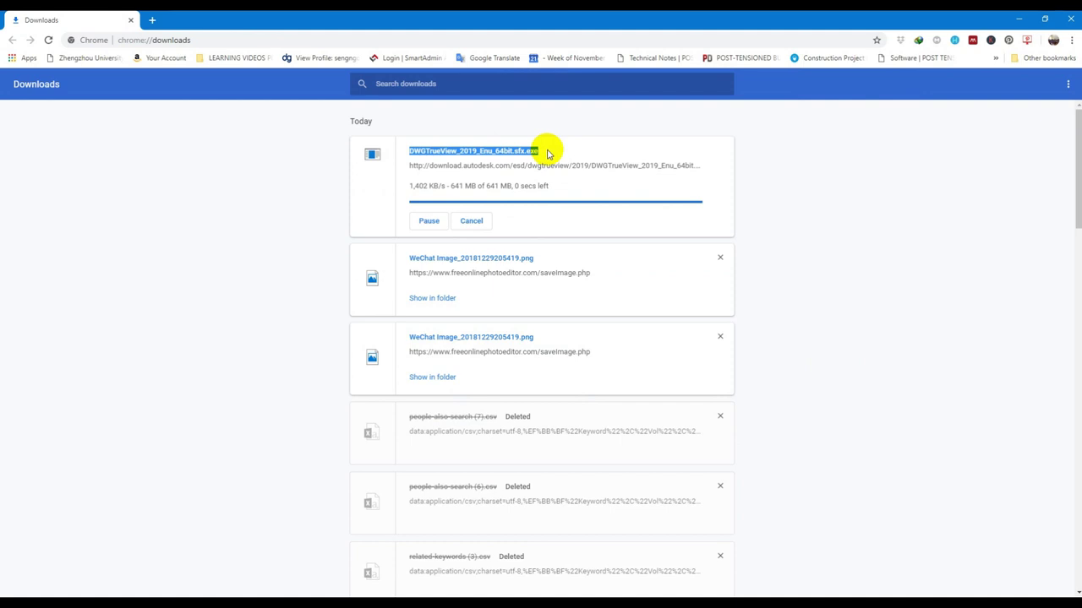
click(434, 151)
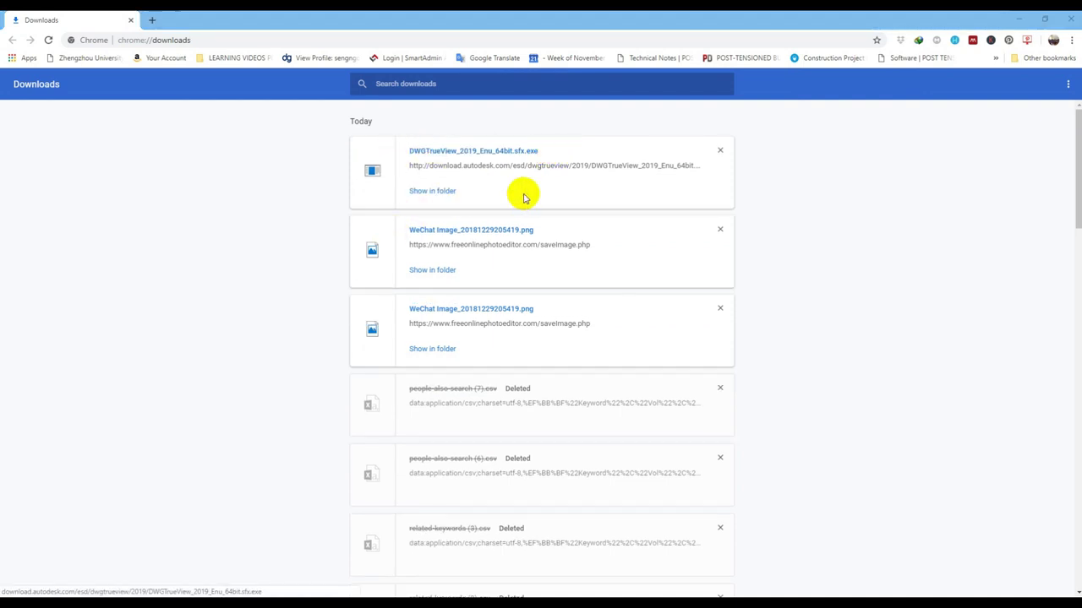
click(1021, 17)
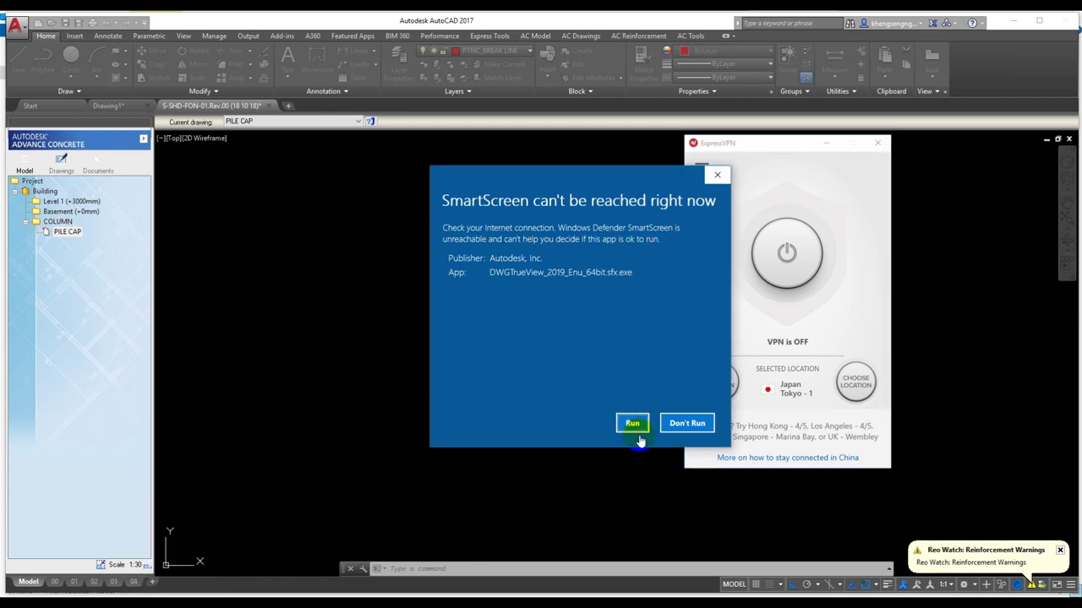
- Allow the DWG TrueView 2019 installer to run and extract its files into C:\Autodesk\
click(632, 424)
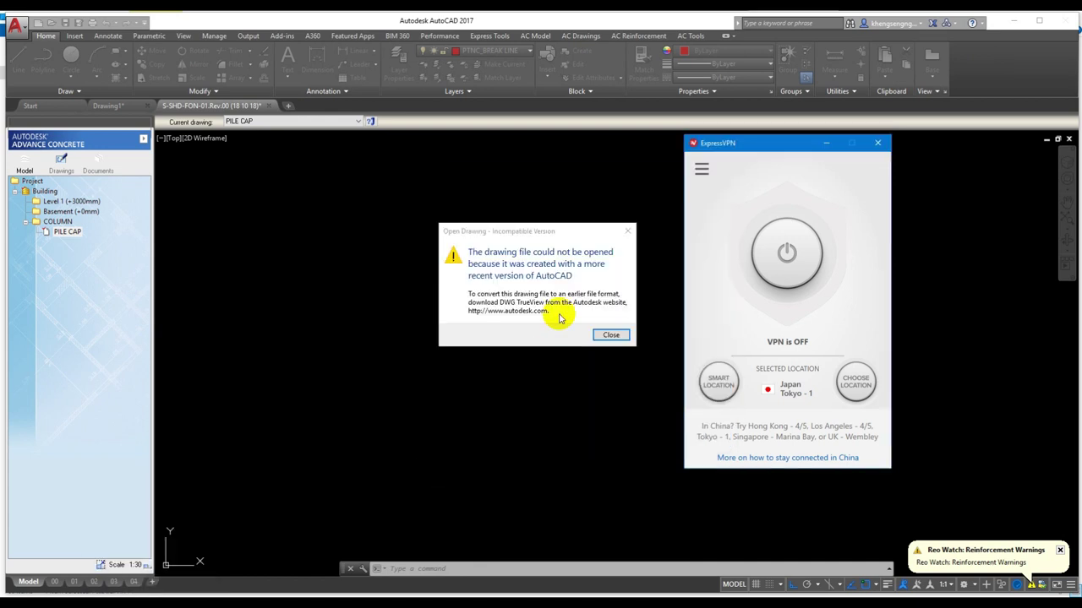
click(609, 335)
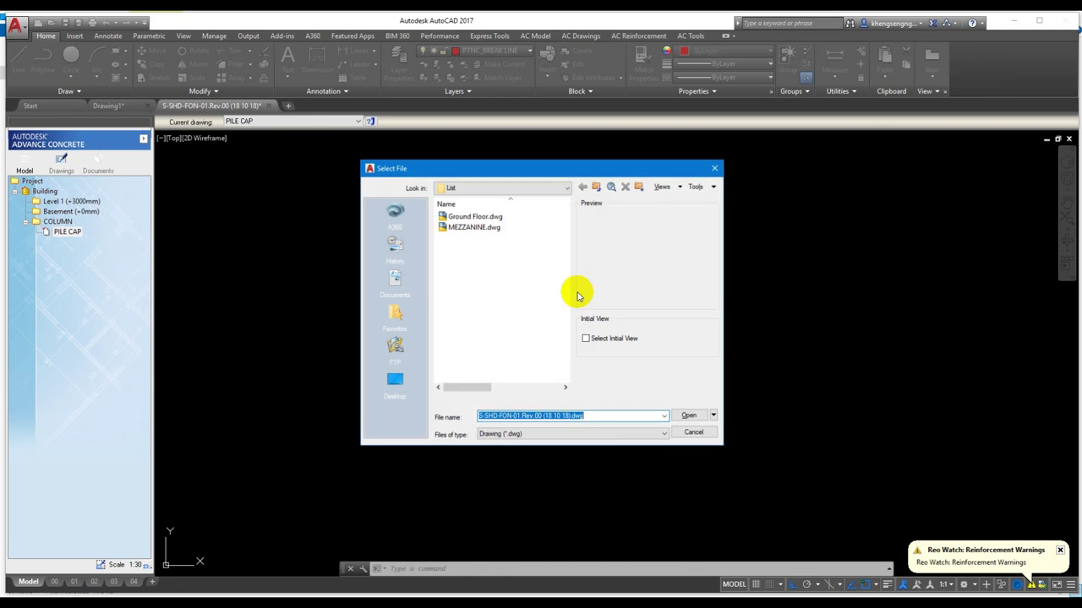
click(693, 432)
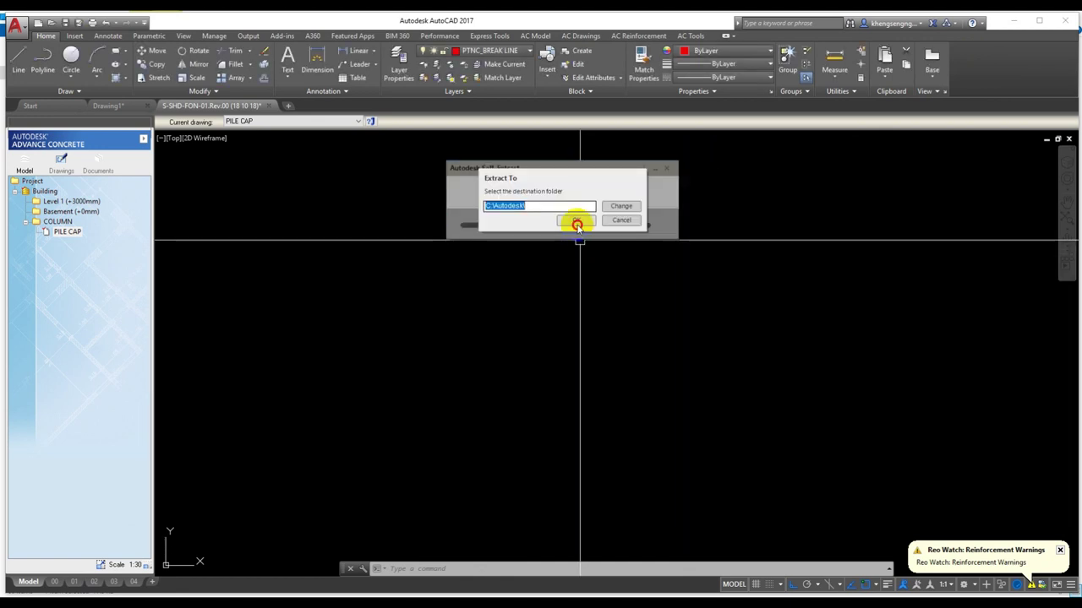
click(572, 217)
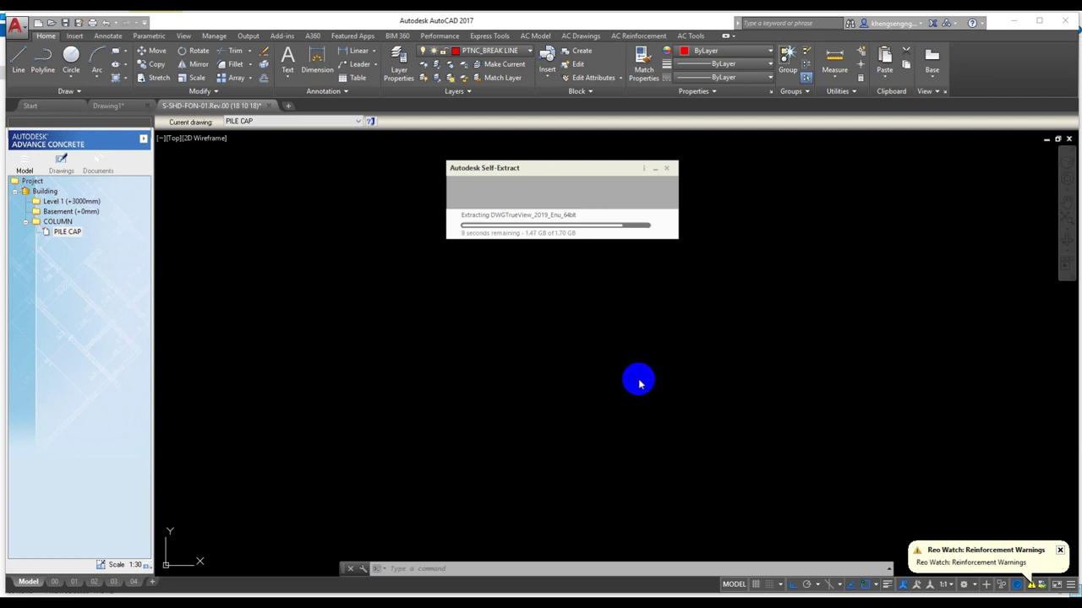
click(514, 229)
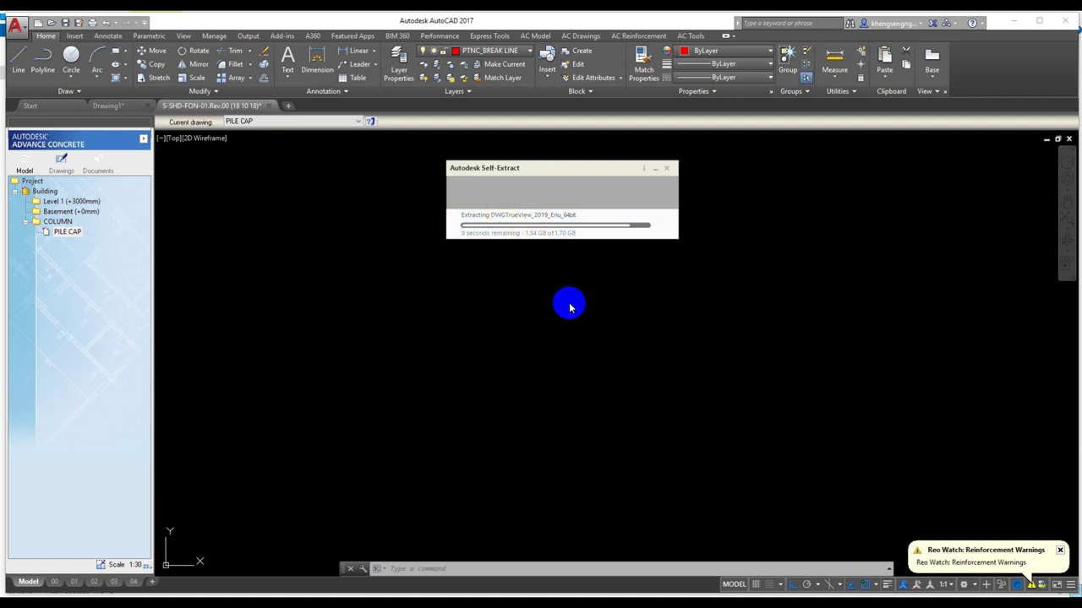
click(1013, 20)
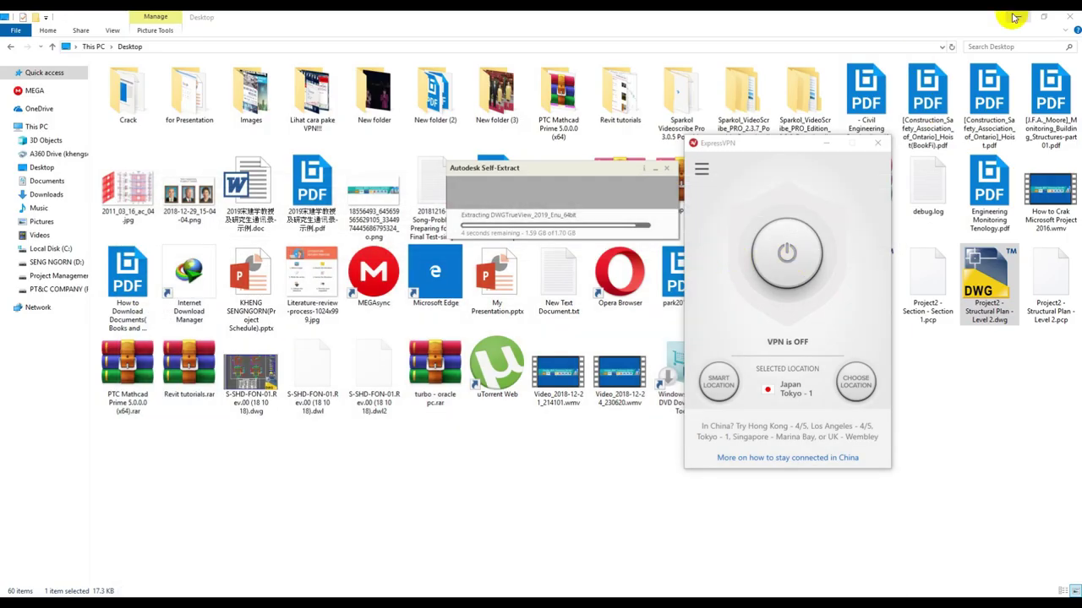
click(1014, 17)
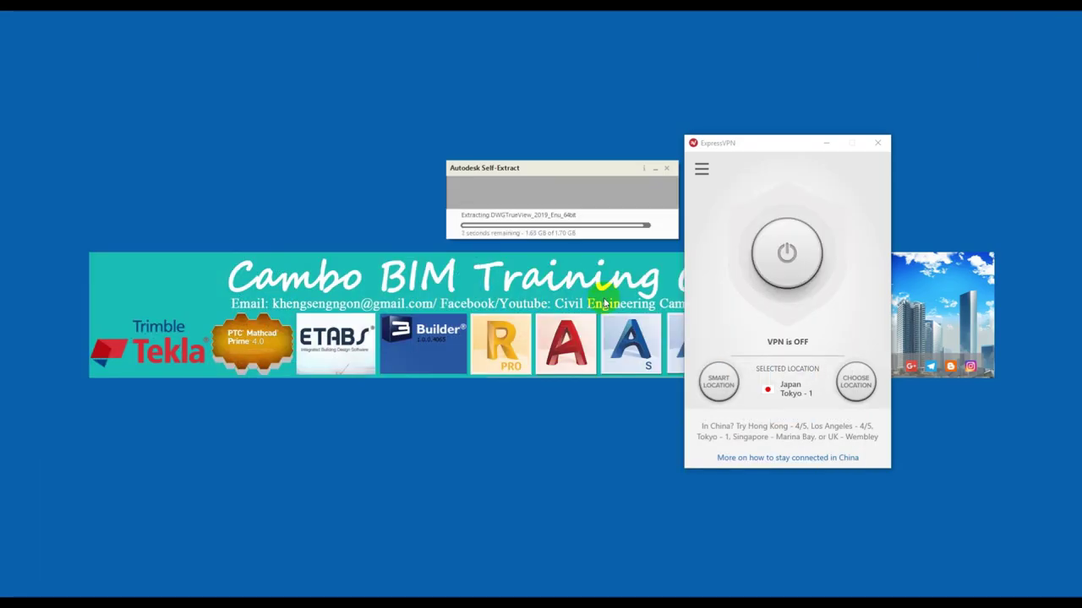
- Tidy the desktop and start the DWG TrueView 2019 install, accepting the licence agreement
click(881, 142)
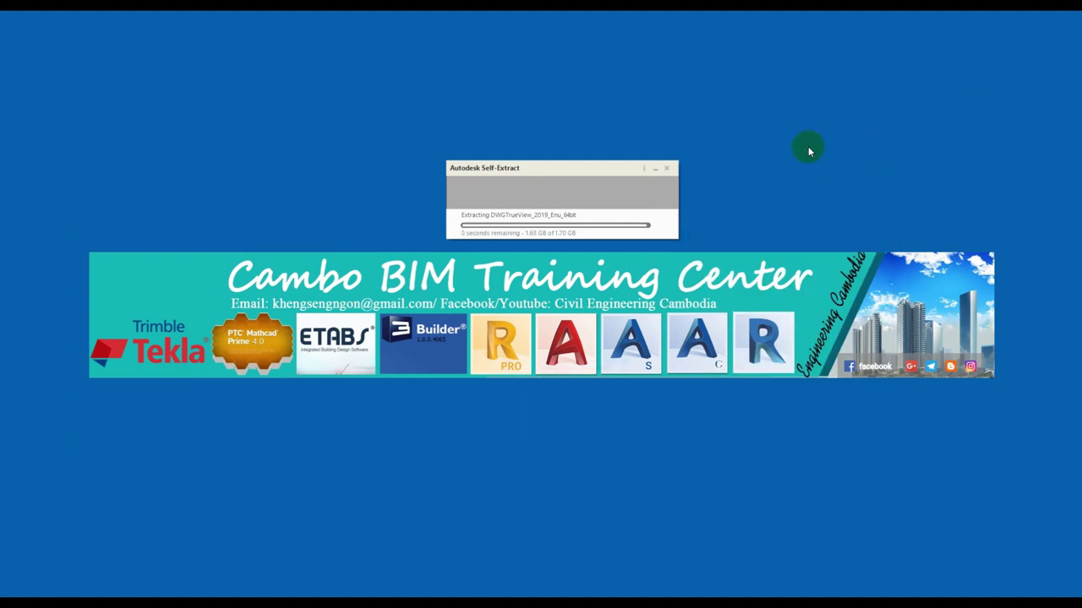
right_click(786, 178)
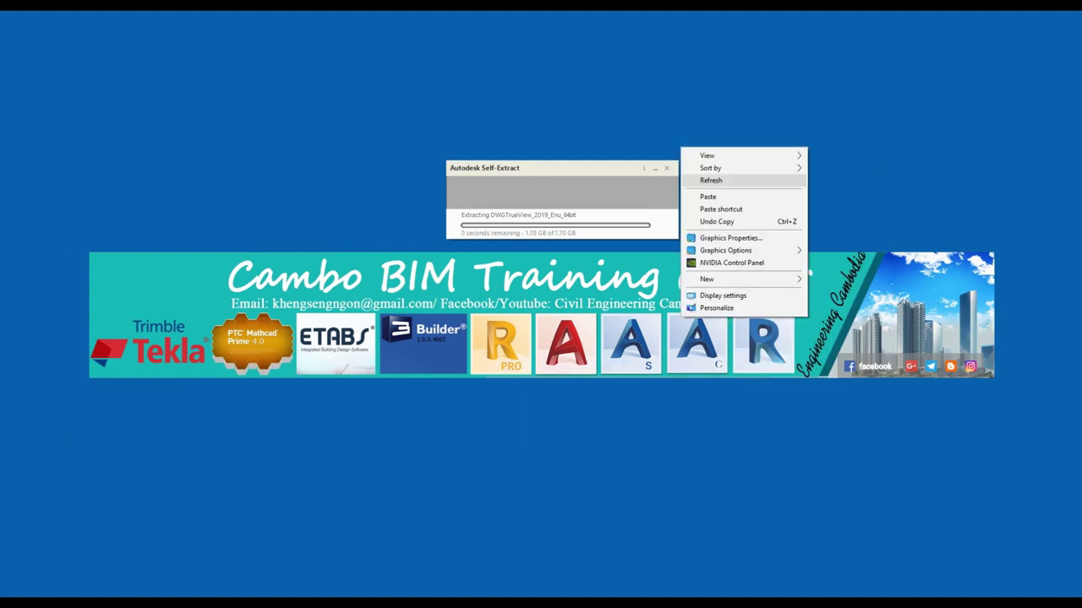
click(516, 218)
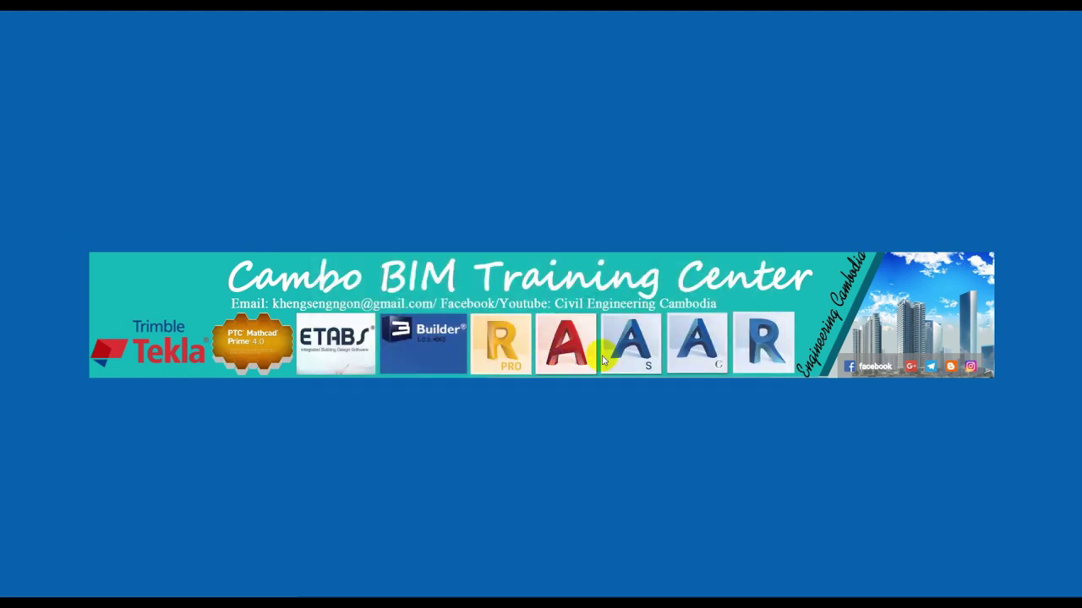
click(622, 420)
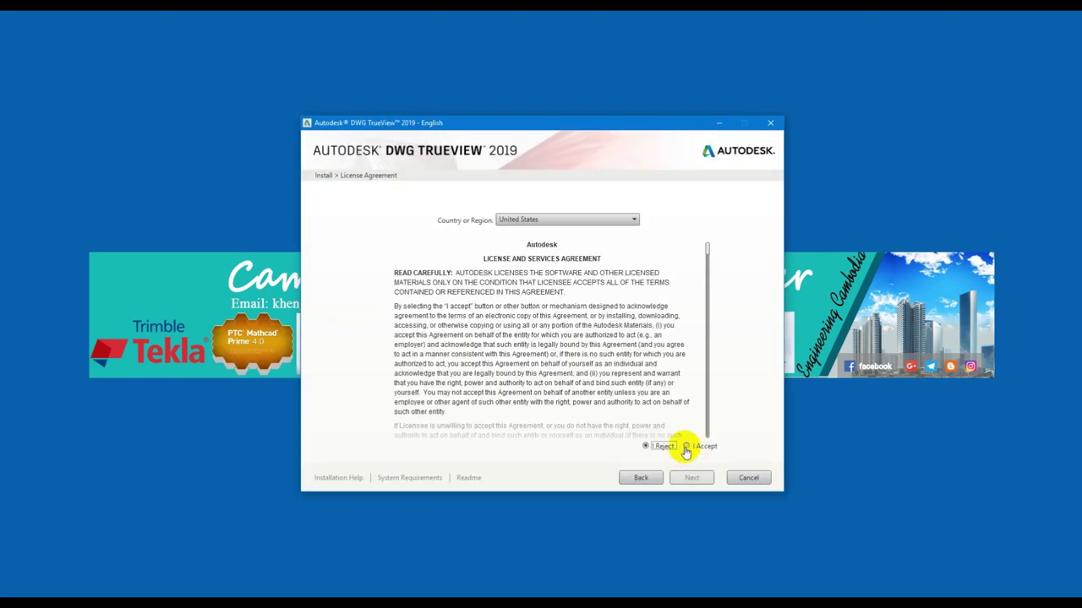
click(691, 478)
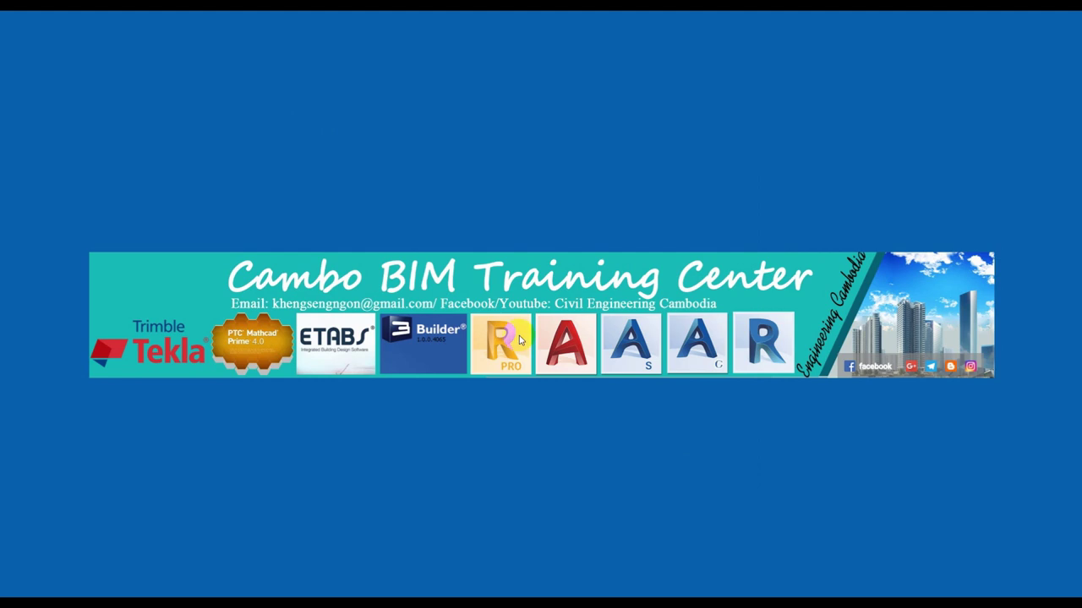
click(687, 476)
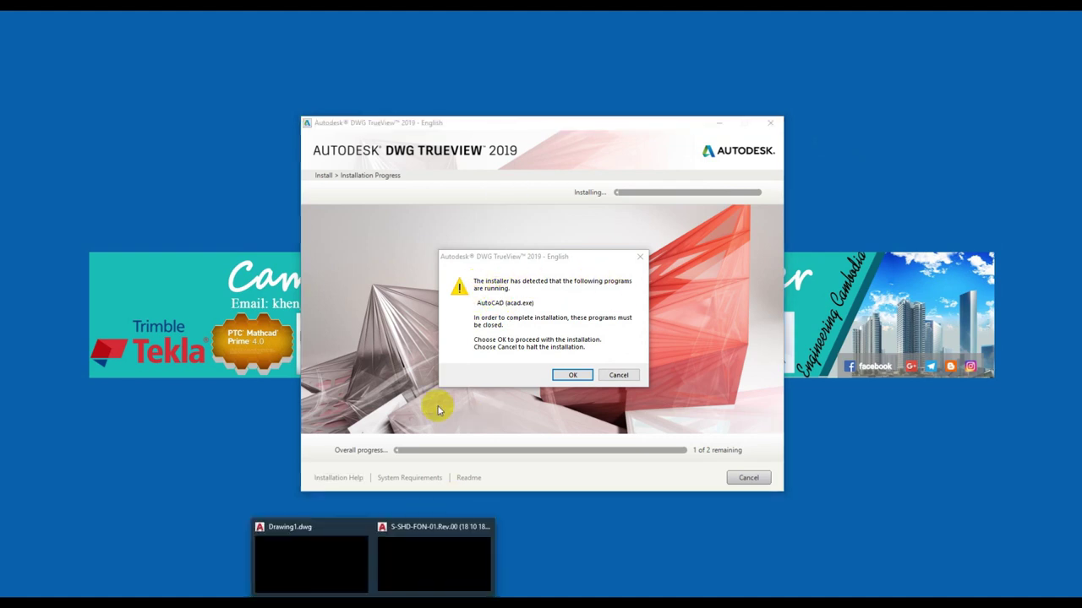
- Close AutoCAD 2017 without saving its drawings so the installer can continue
click(425, 539)
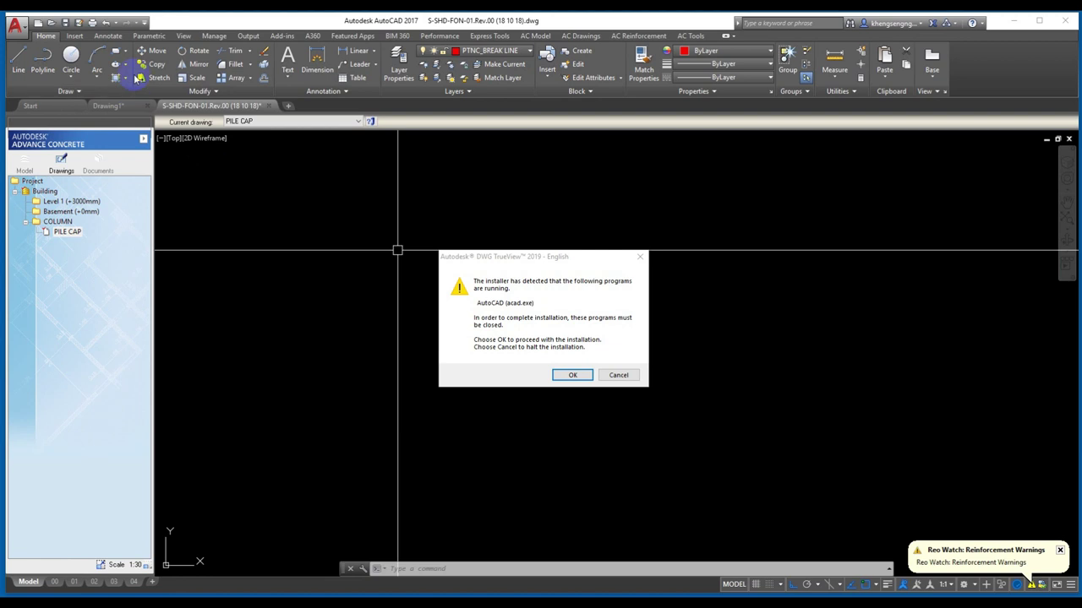
click(1067, 24)
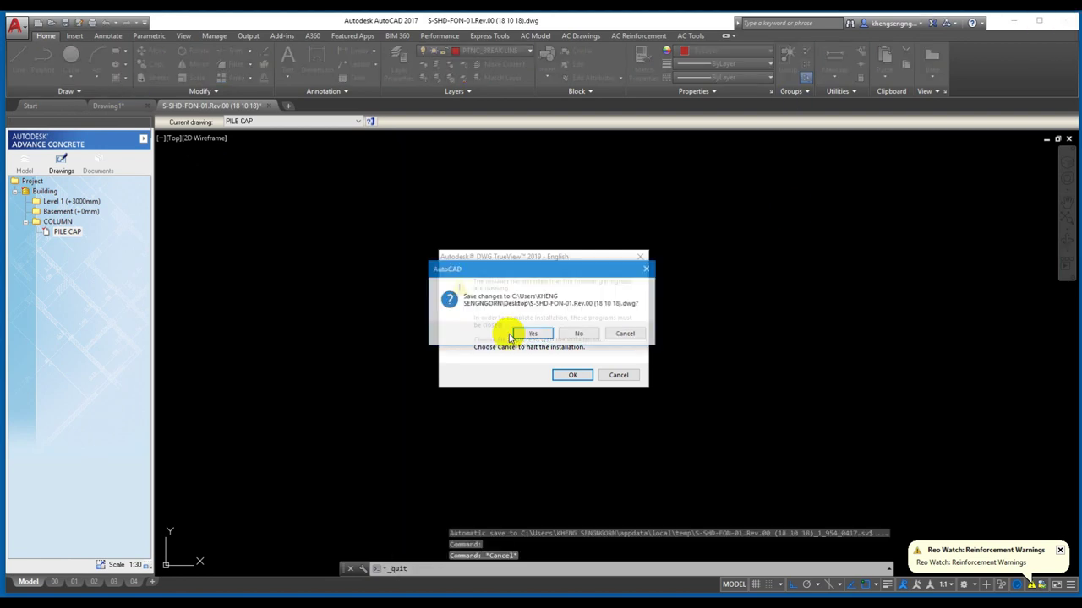
click(577, 332)
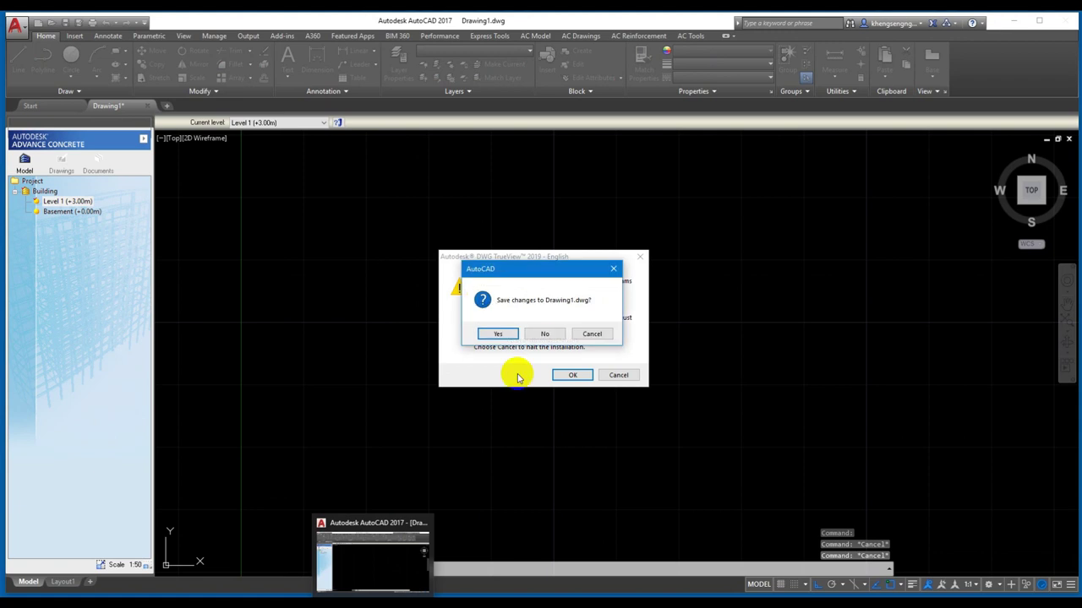
click(546, 333)
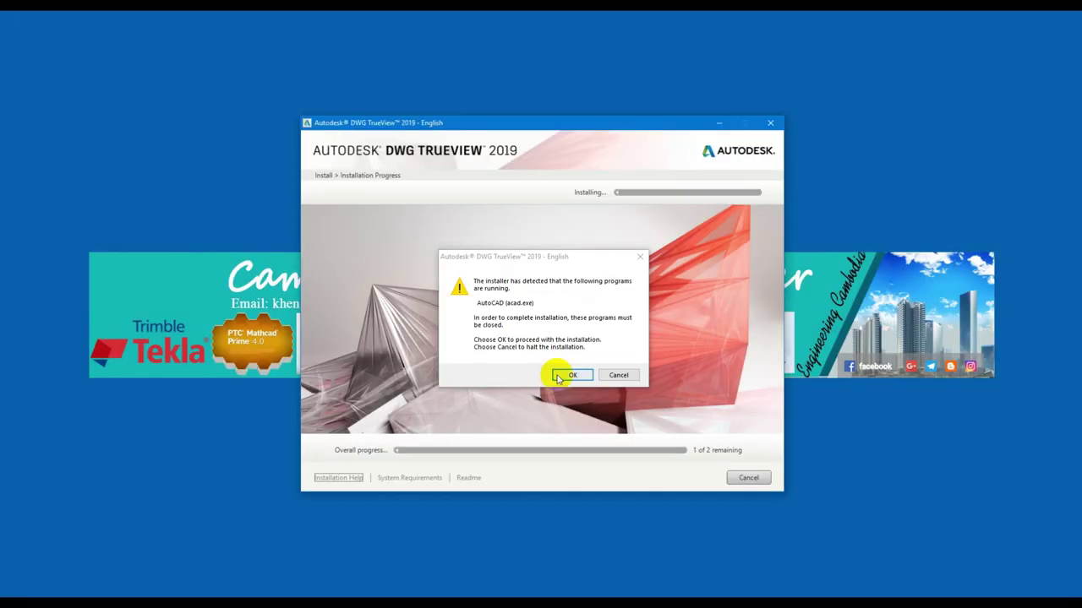
click(562, 374)
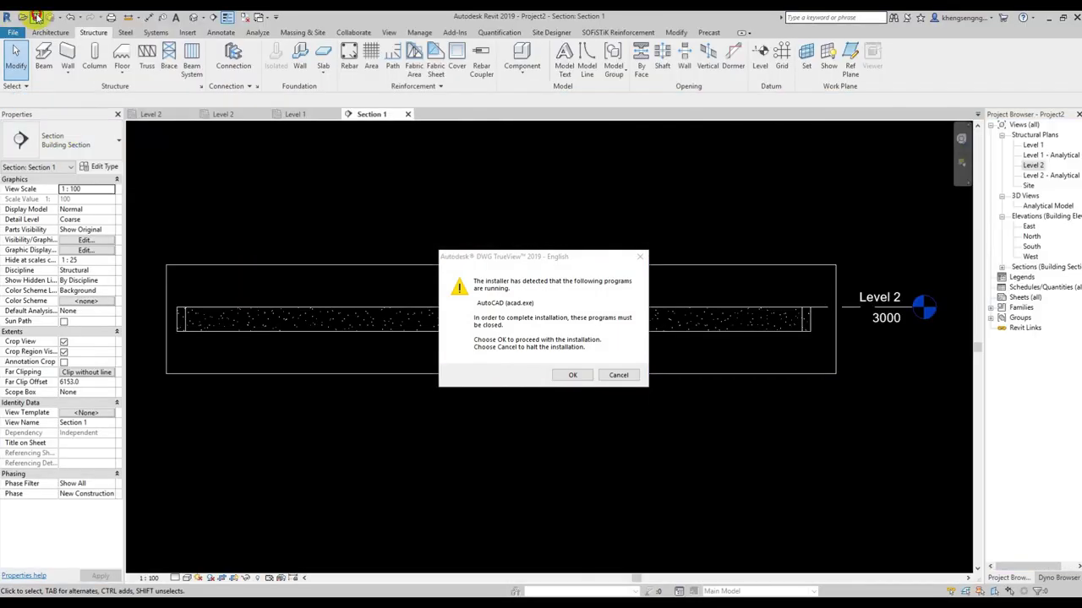
- Close Revit, discarding the unsaved changes to Project1
click(36, 17)
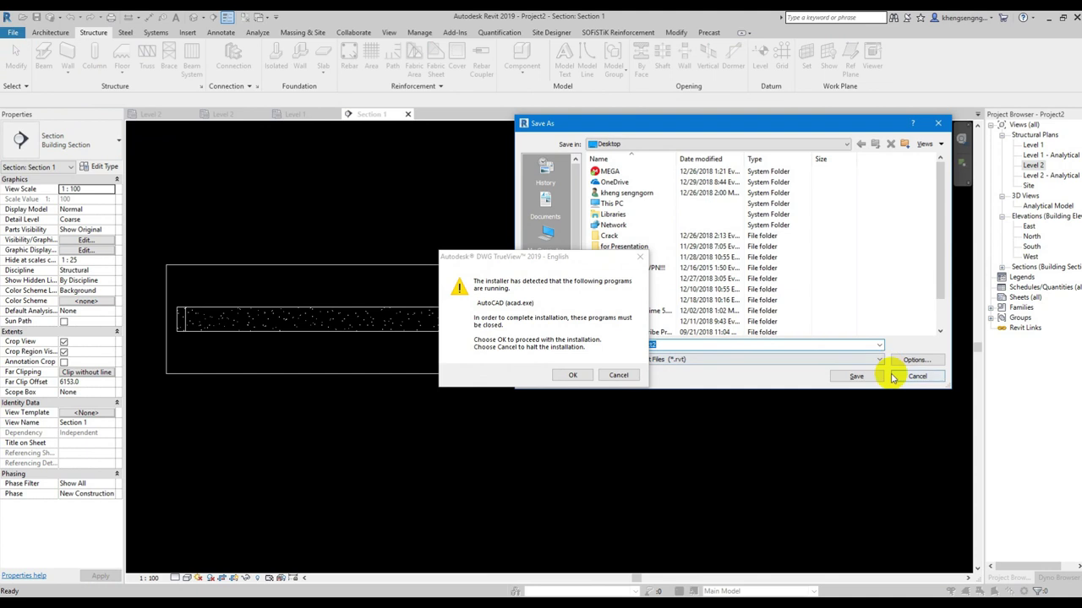
click(917, 376)
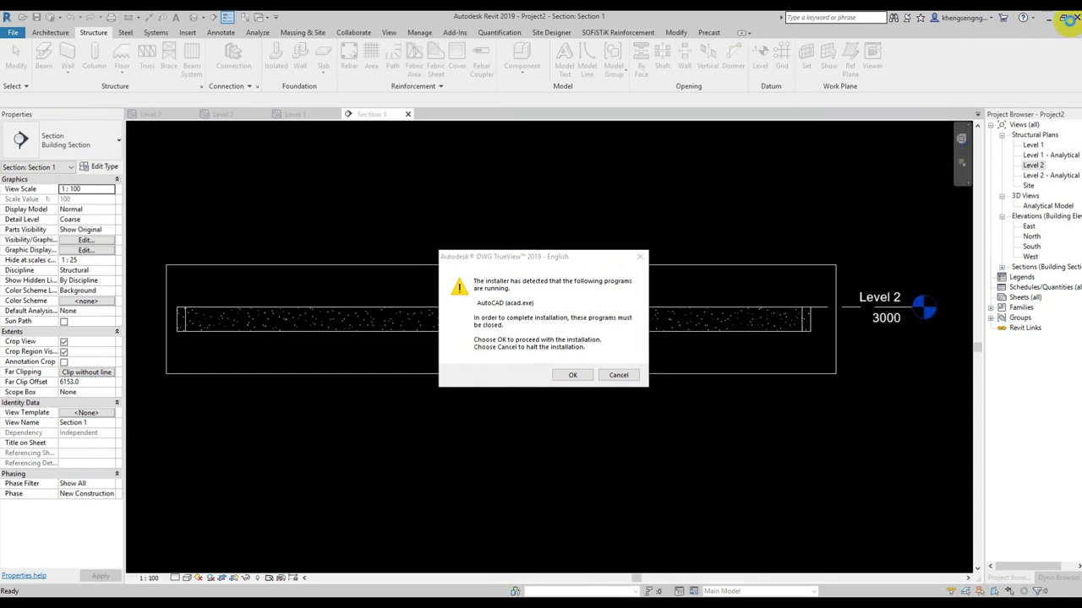
click(1077, 19)
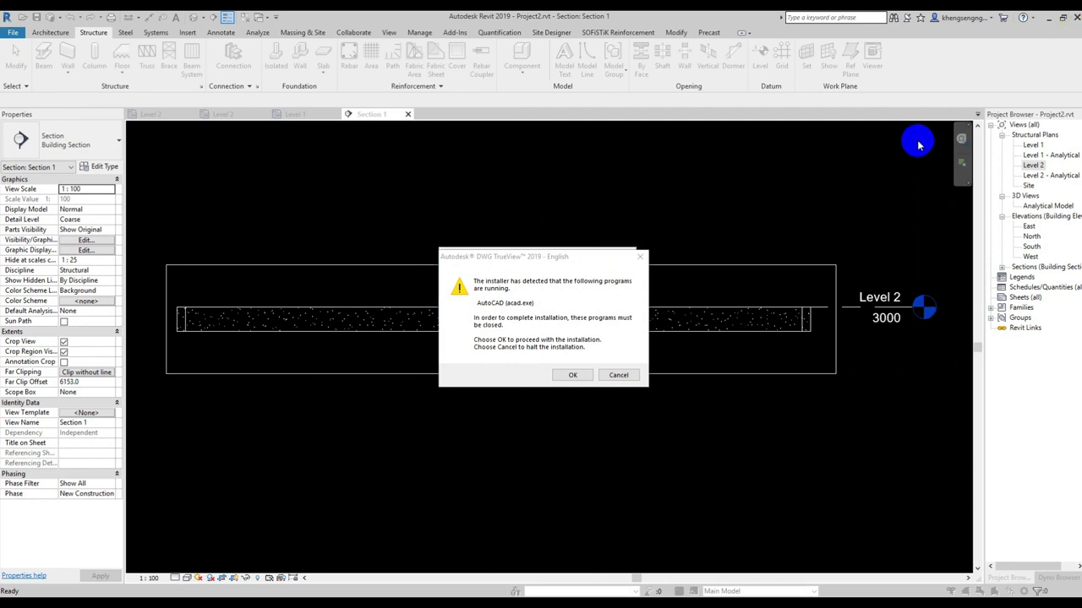
click(584, 375)
click(524, 311)
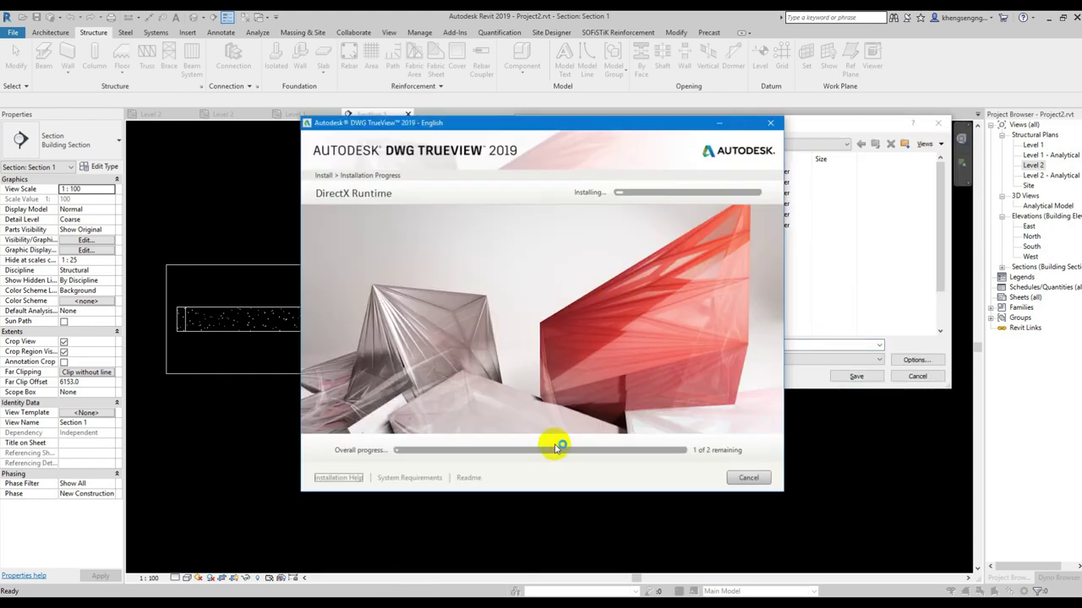
click(852, 319)
click(903, 374)
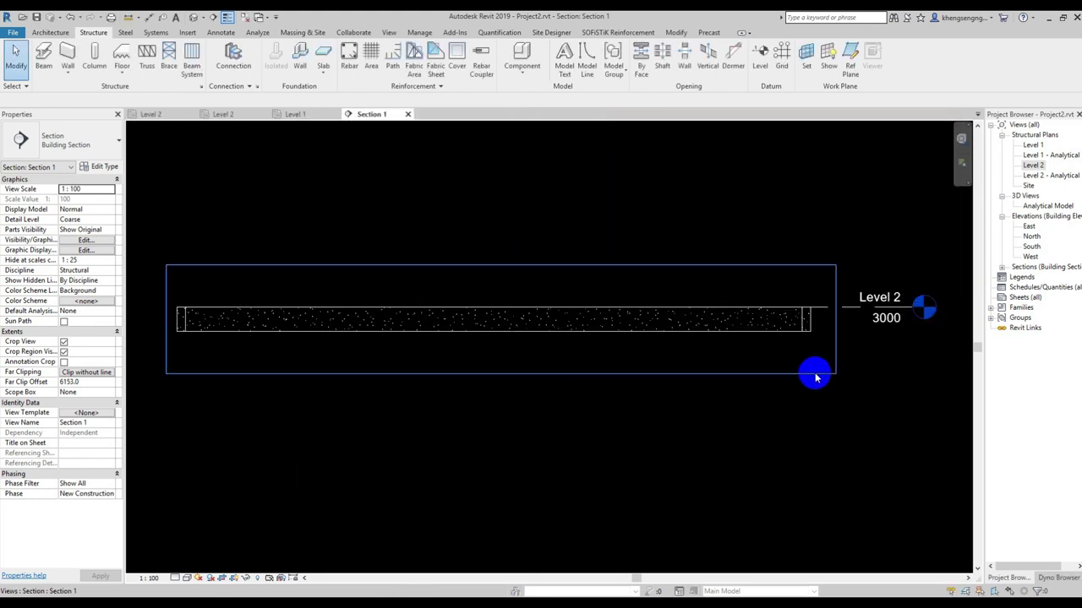
click(1073, 19)
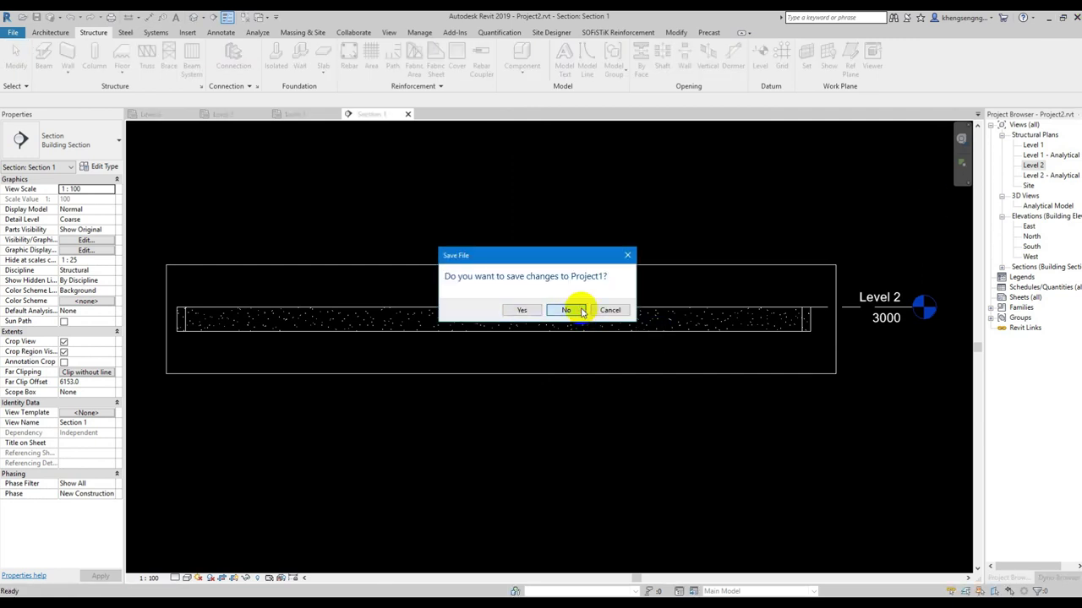
click(580, 310)
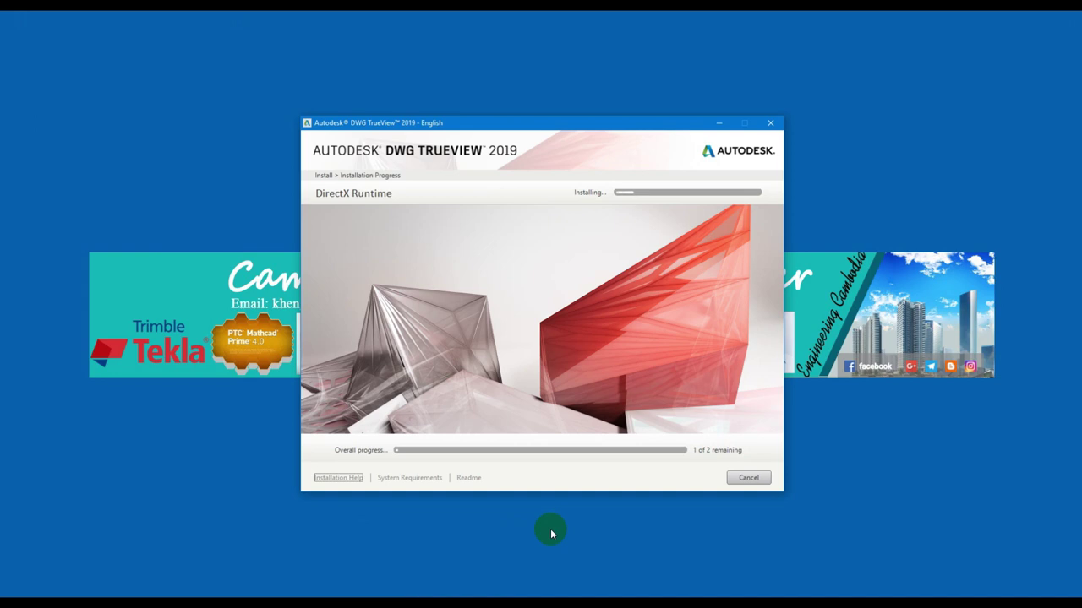
- Finish the TrueView 2019 install, answer the restart prompt, and turn desktop icons back on
right_click(886, 286)
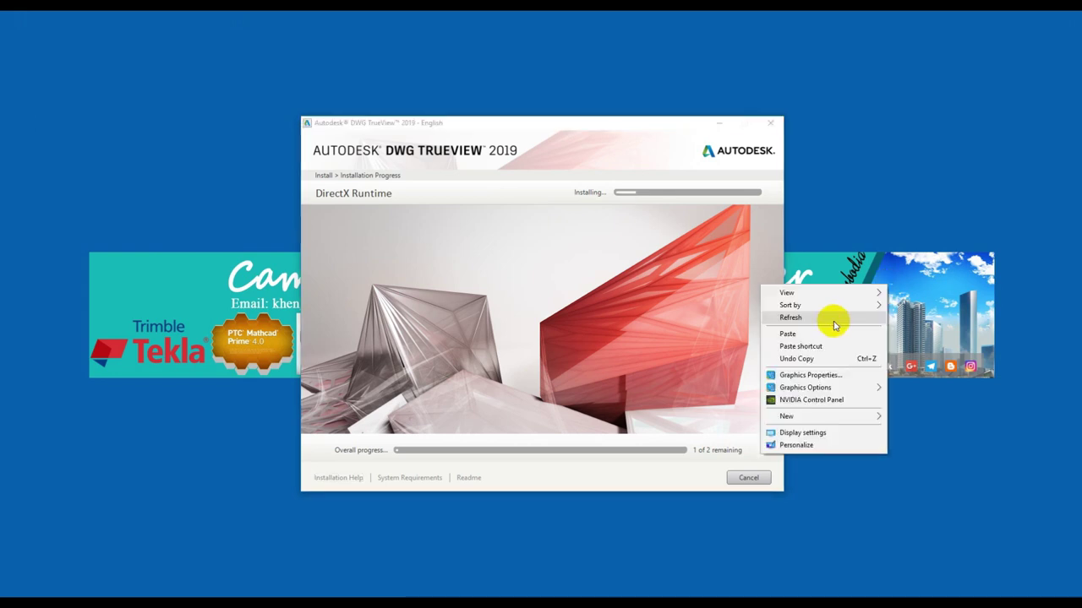
click(830, 320)
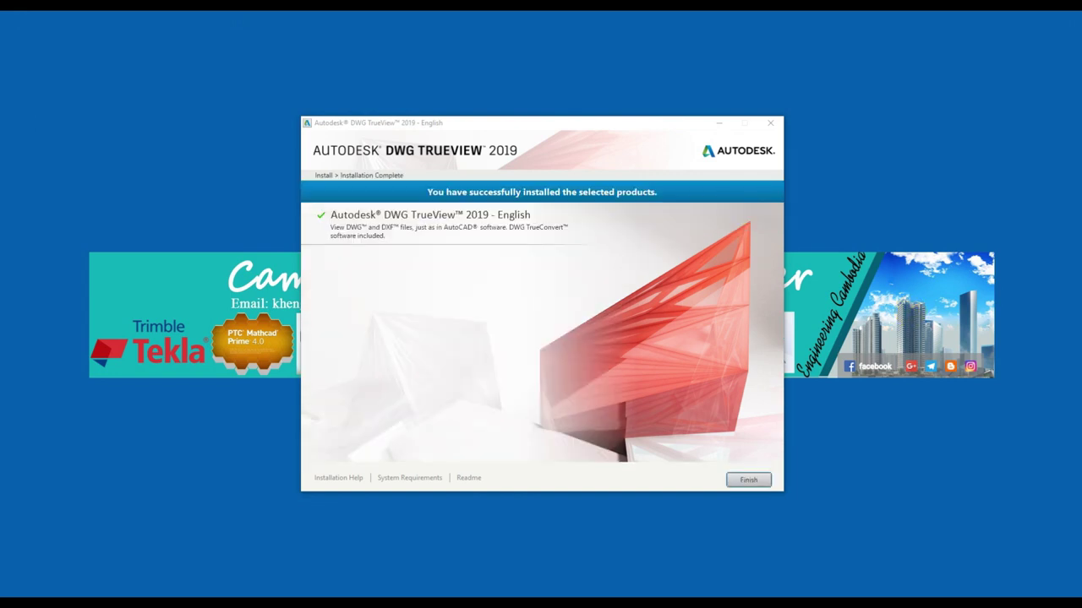
click(531, 332)
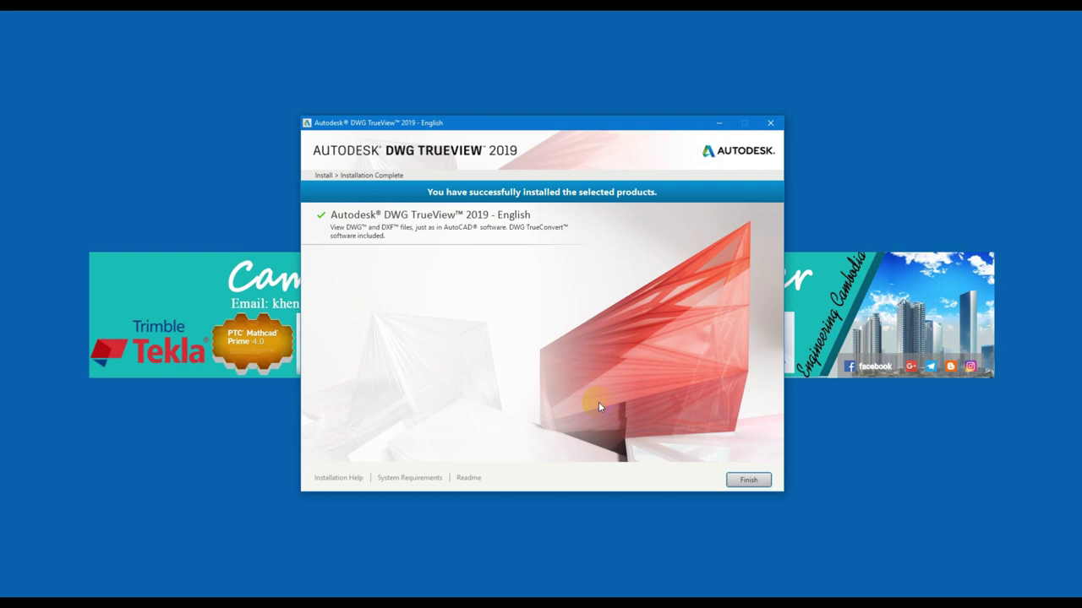
click(733, 480)
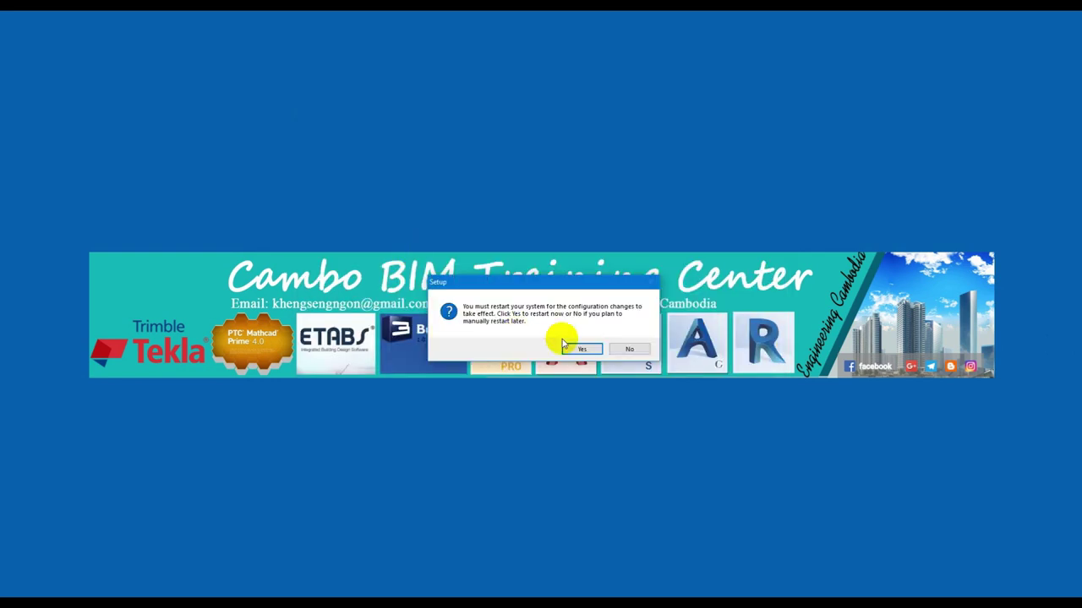
click(575, 348)
right_click(430, 251)
mouse_move(385, 251)
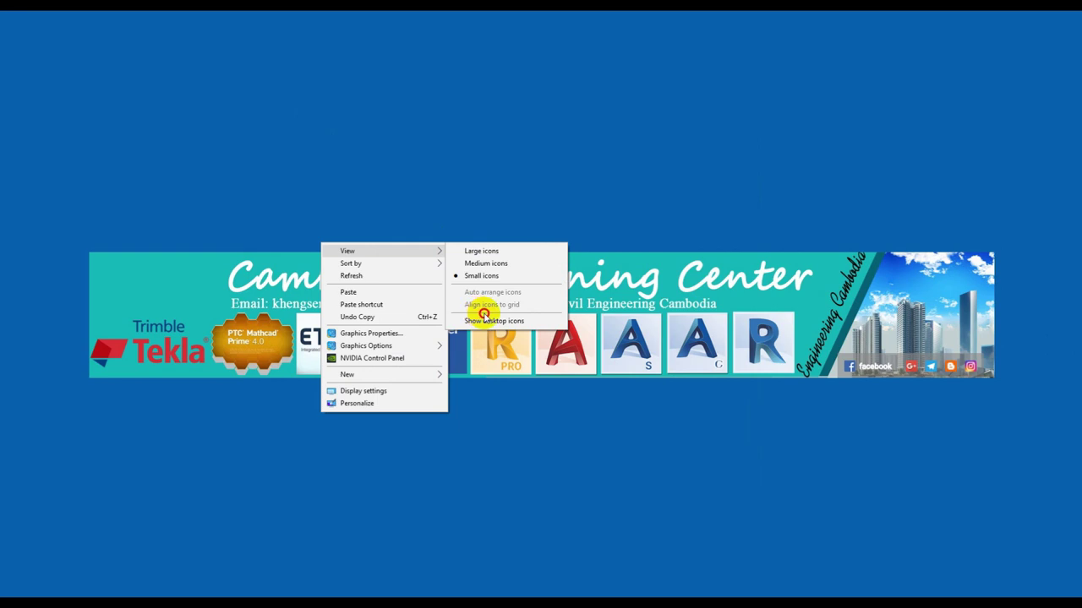
click(486, 320)
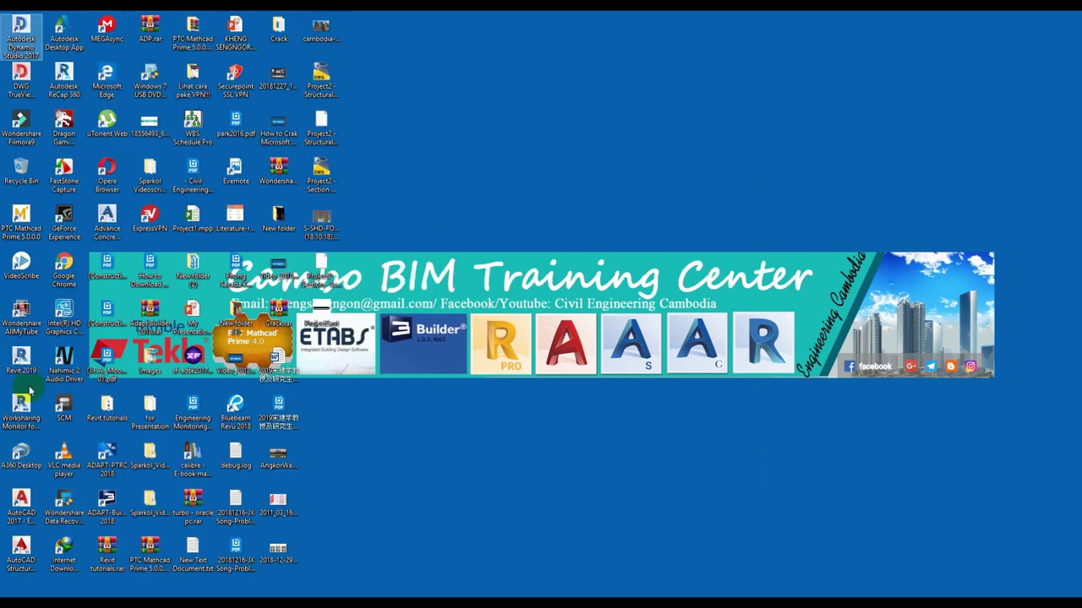
- Launch DWG TrueView 2019 - English from the Start menu's Recently added list
click(21, 357)
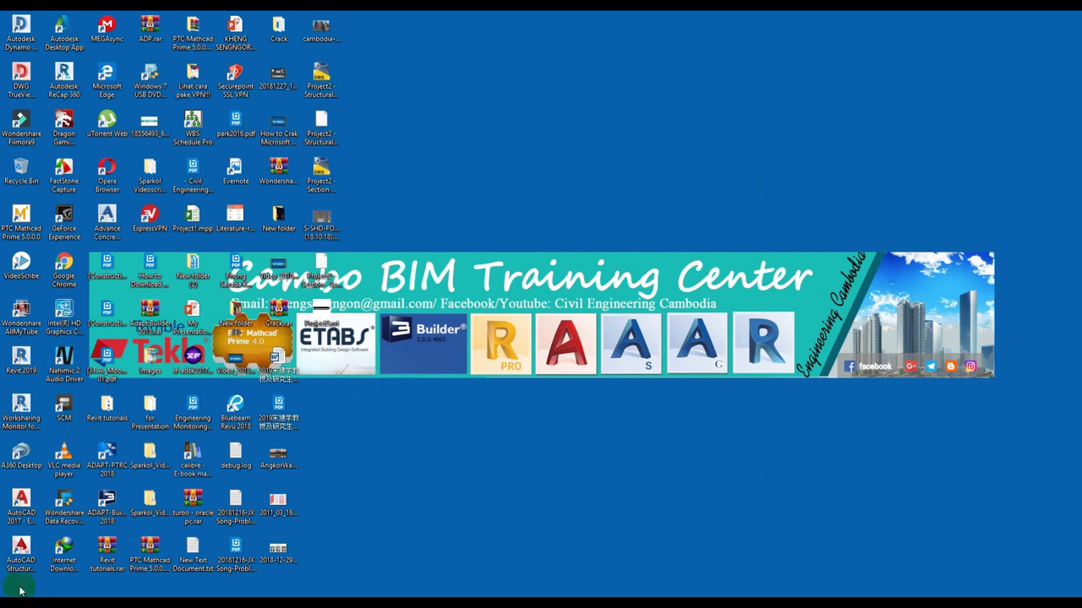
click(19, 587)
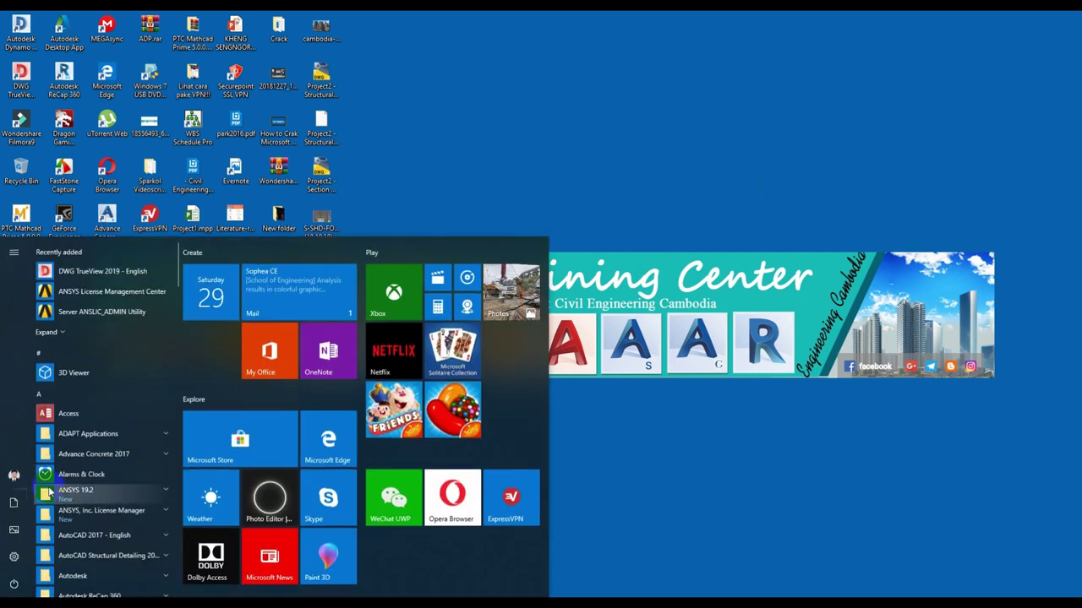
click(61, 279)
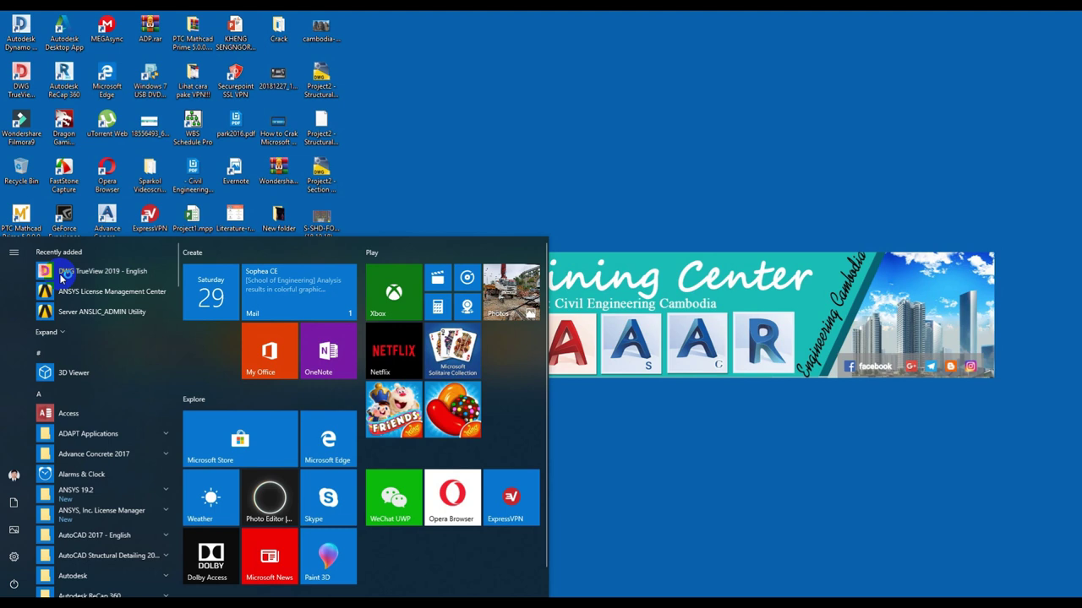
right_click(826, 181)
click(496, 259)
right_click(653, 178)
click(715, 212)
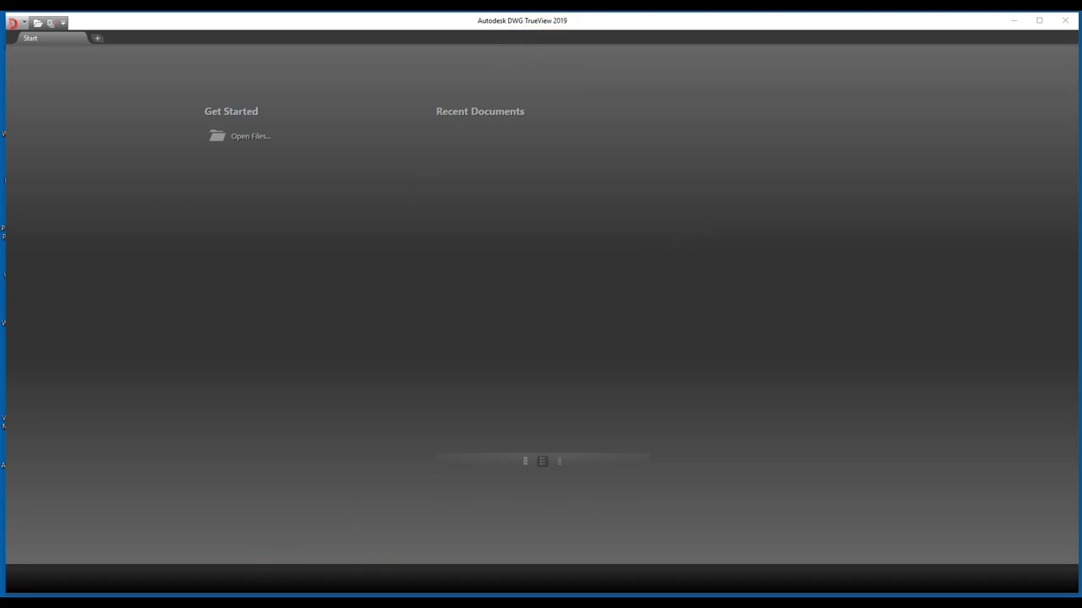
- Open Project2 - Section - Section 1.dwg from the Desktop and pan to the Level 2 marker
key(super)
text(ad)
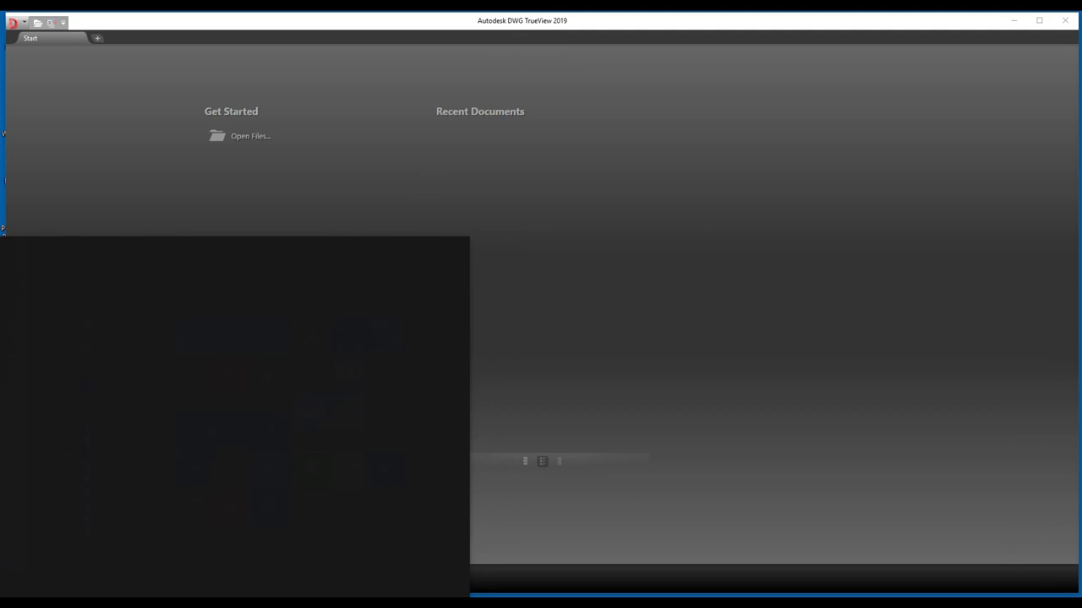
click(85, 299)
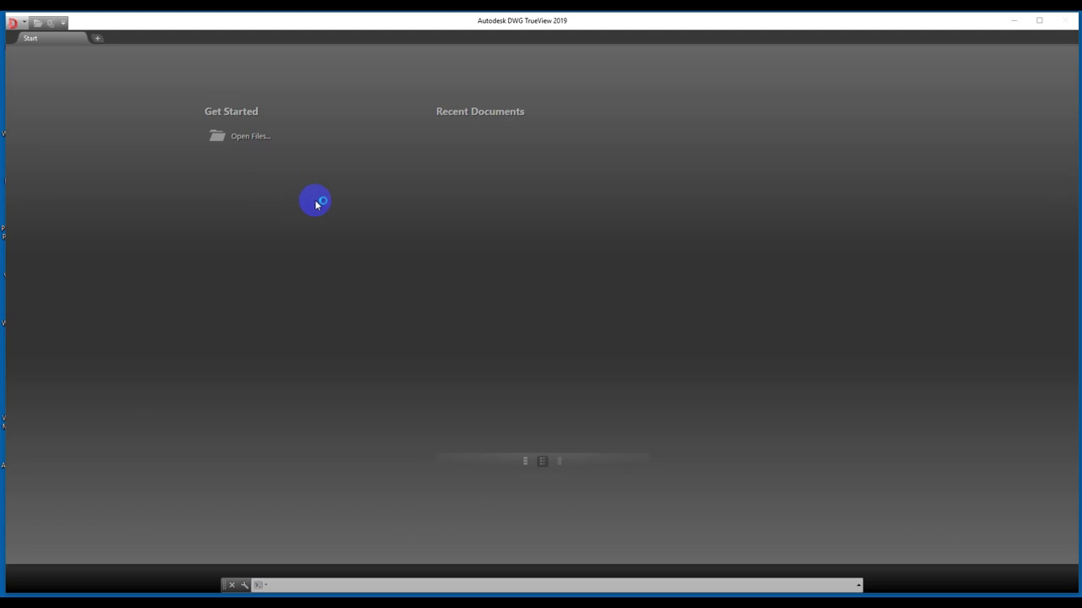
click(395, 347)
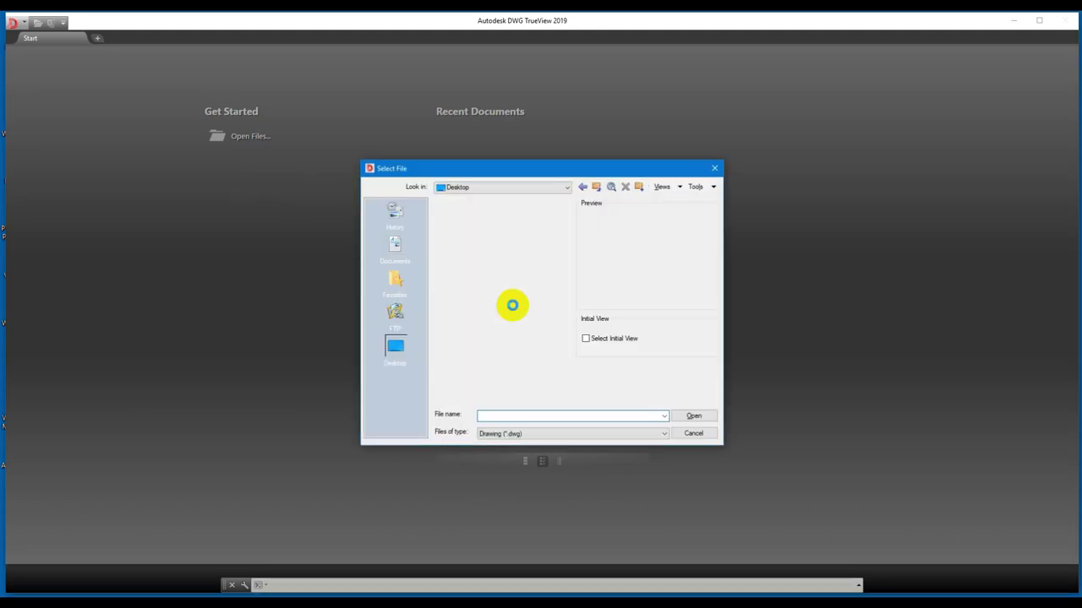
click(483, 356)
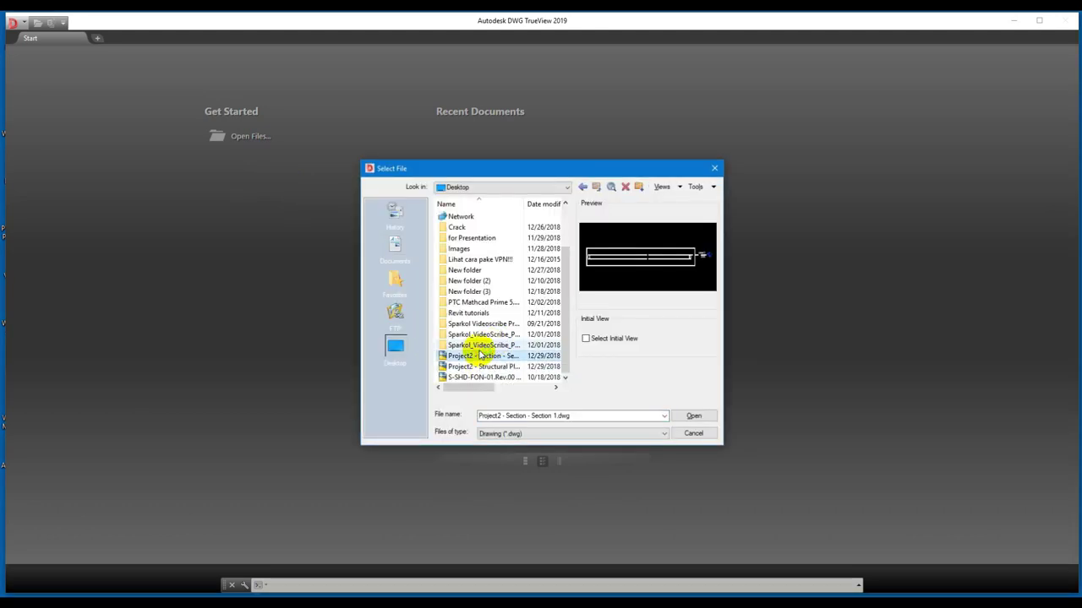
click(686, 416)
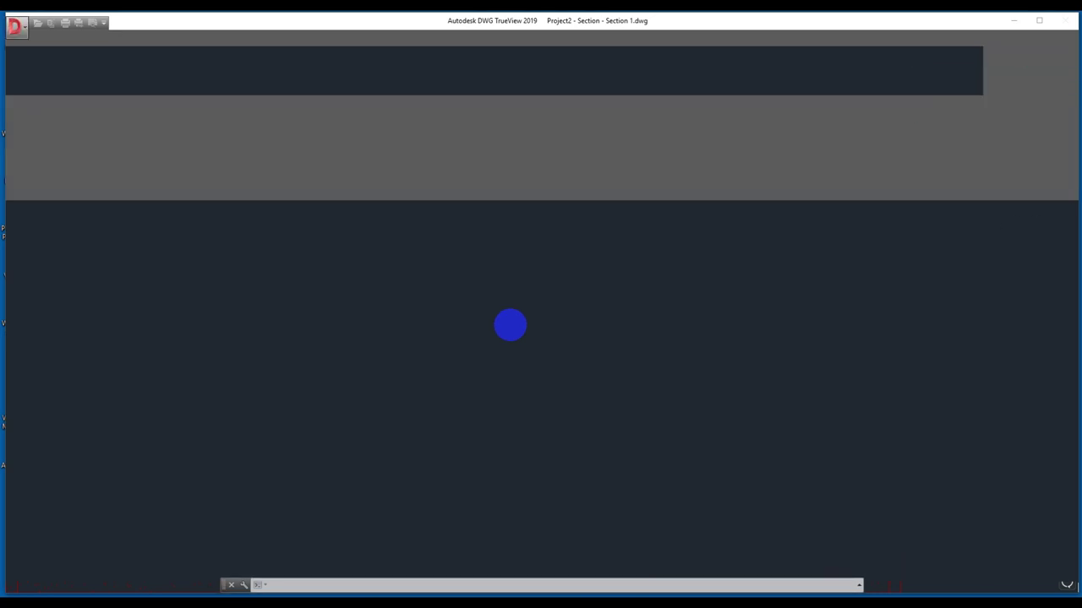
middle_drag(588, 369, 736, 289)
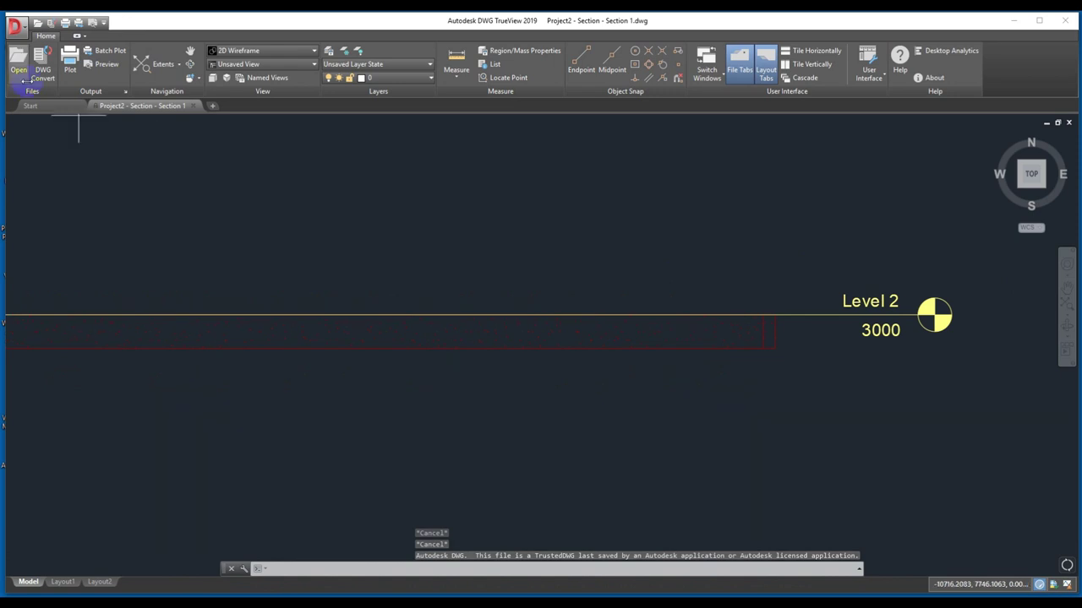
- Open the DWG Convert dialog from the Quick Access toolbar
click(13, 29)
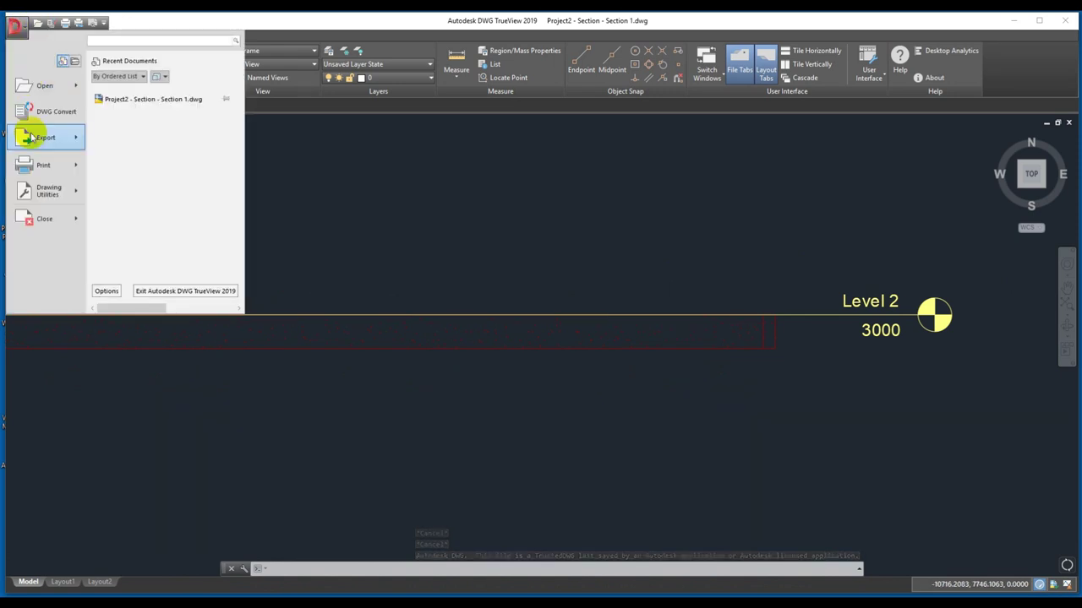
click(310, 214)
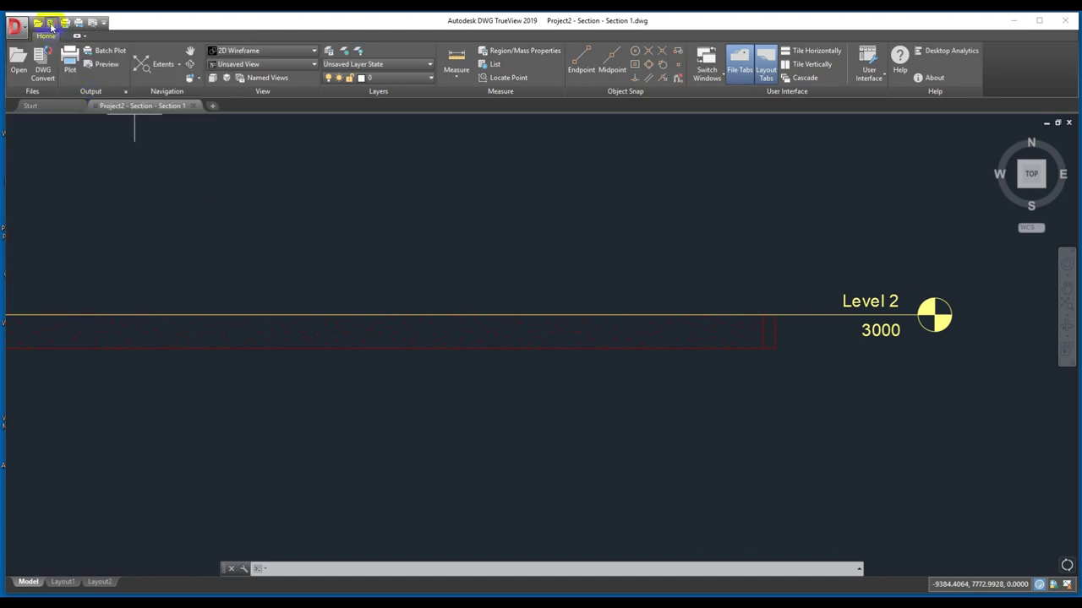
click(52, 25)
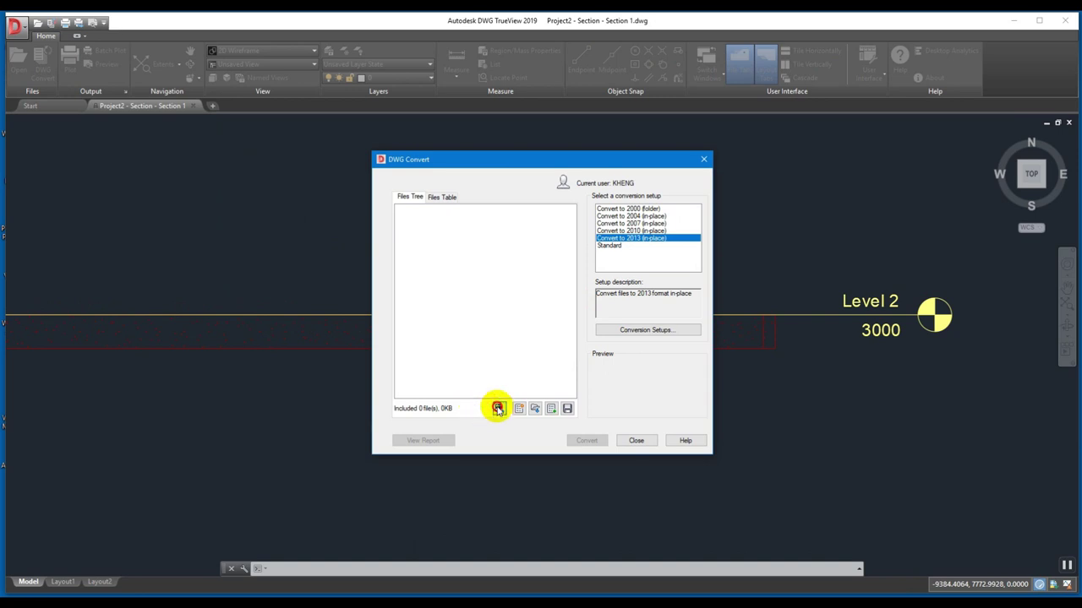
- Add the Section 1 and Structural Plan drawings and convert them to 2013 in place
click(498, 409)
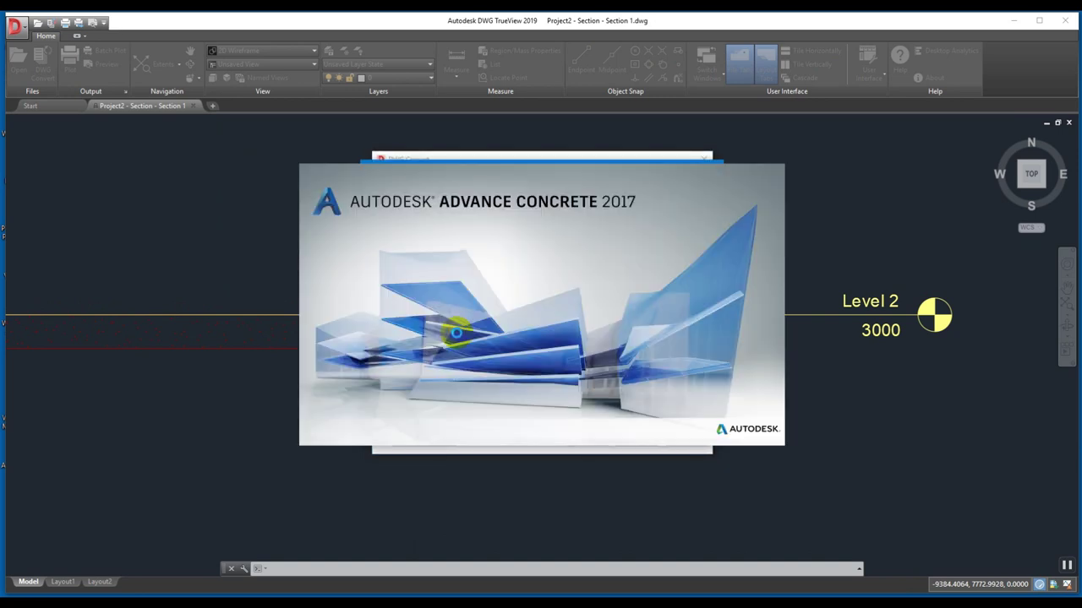
scroll(482, 338, down, 3)
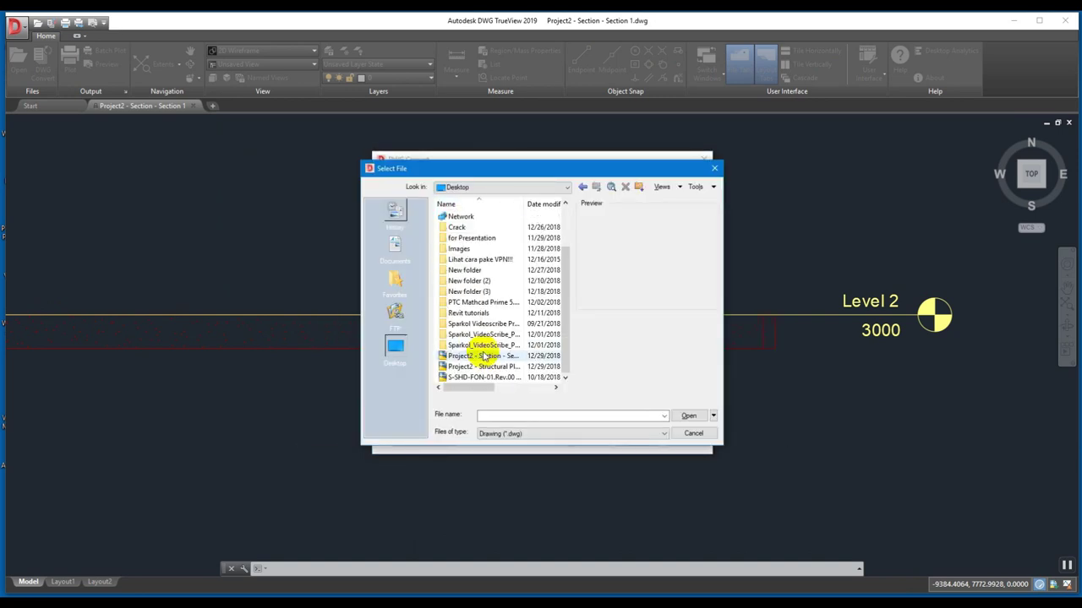
click(465, 358)
ctrl+click(473, 366)
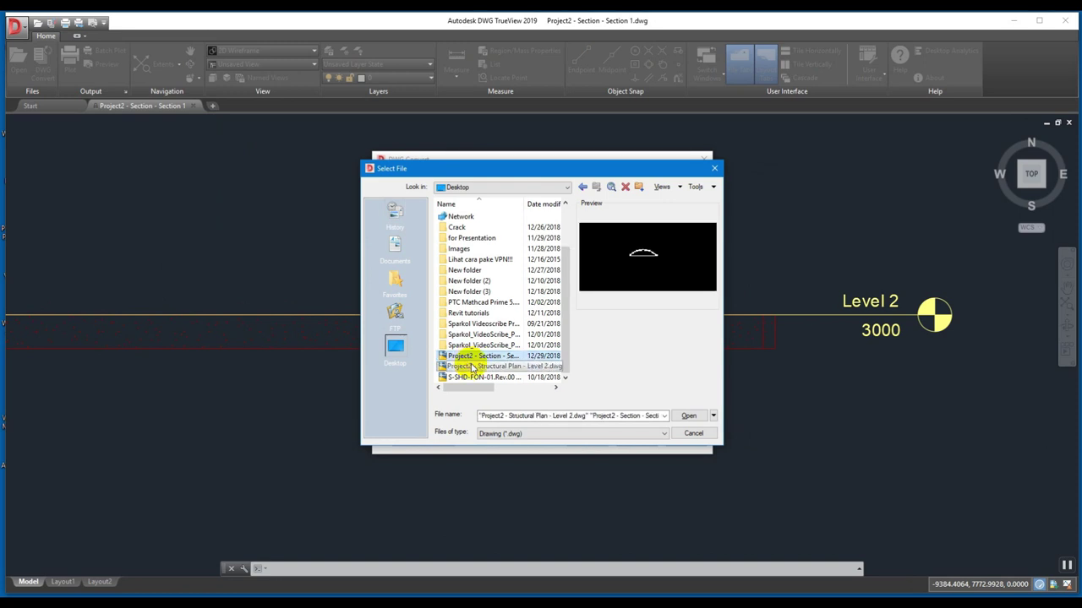
click(677, 425)
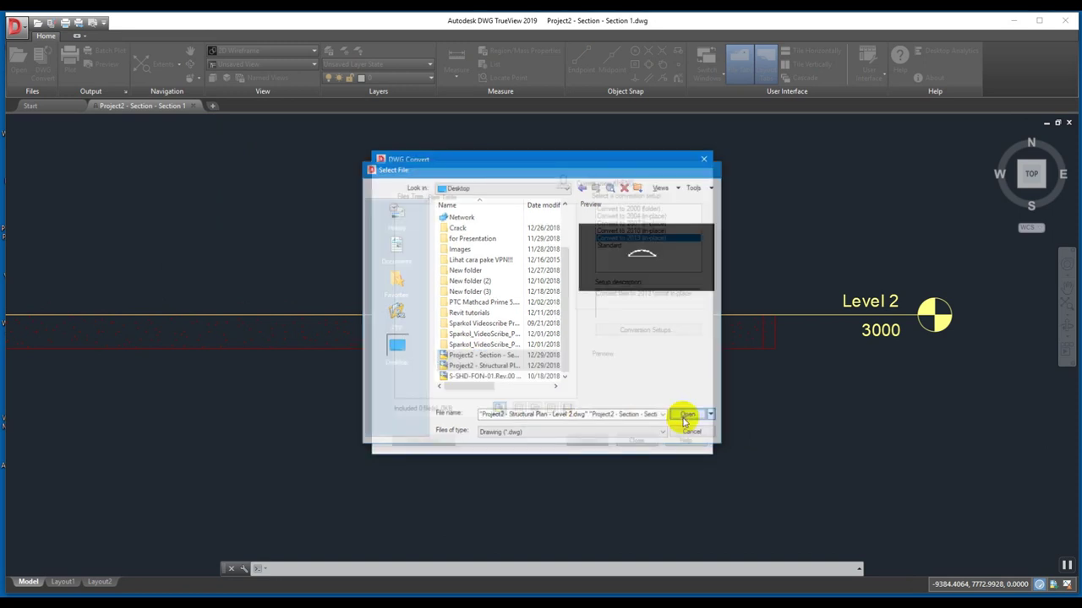
click(586, 440)
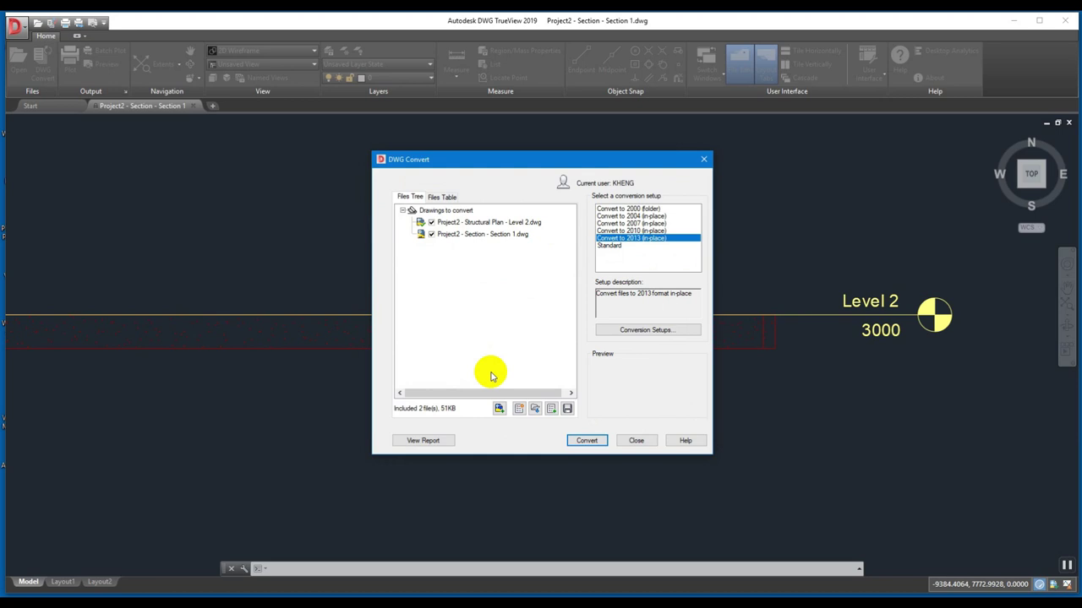
- Close the converter without saving the conversion file list
click(544, 413)
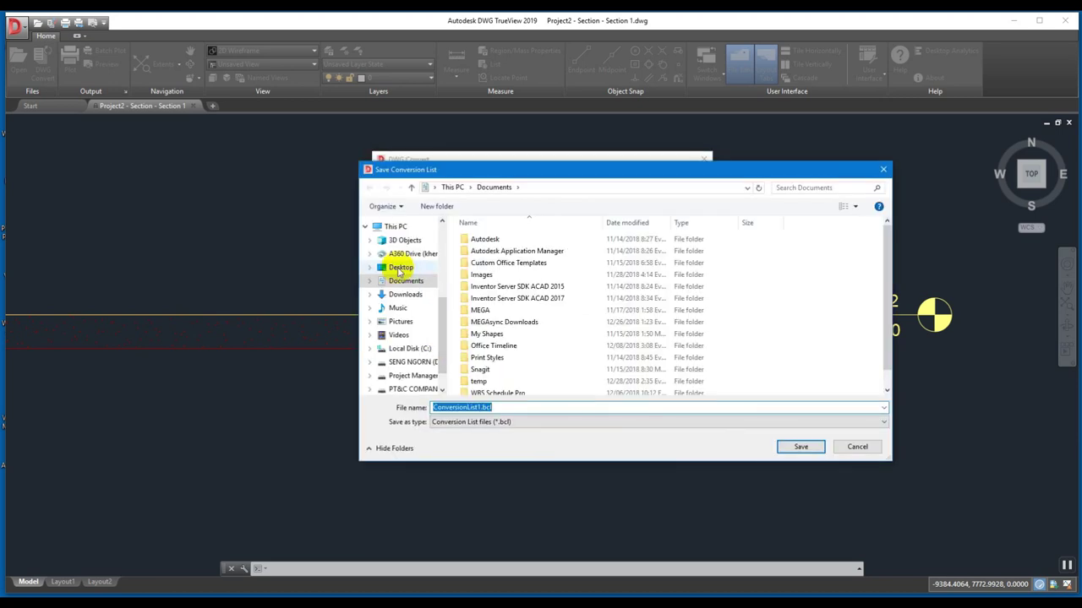
click(857, 446)
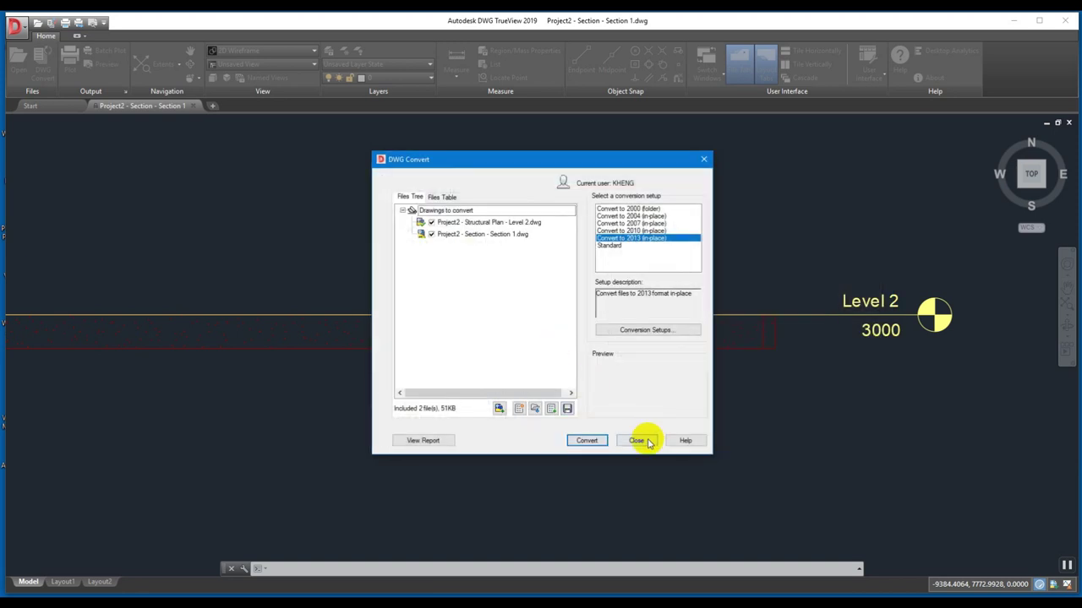
click(649, 442)
click(553, 335)
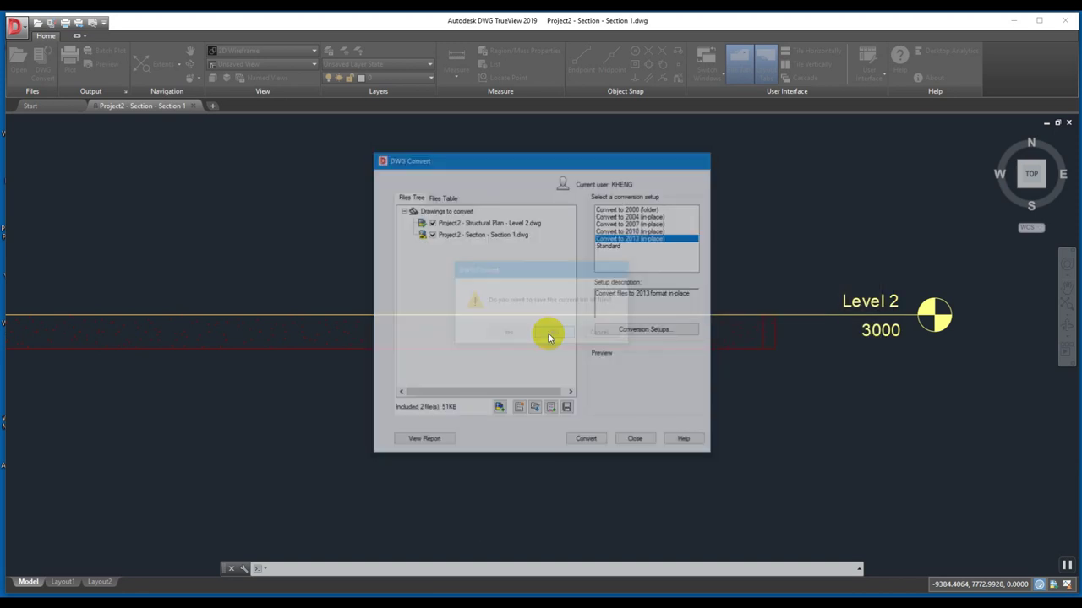
scroll(572, 393, down, 4)
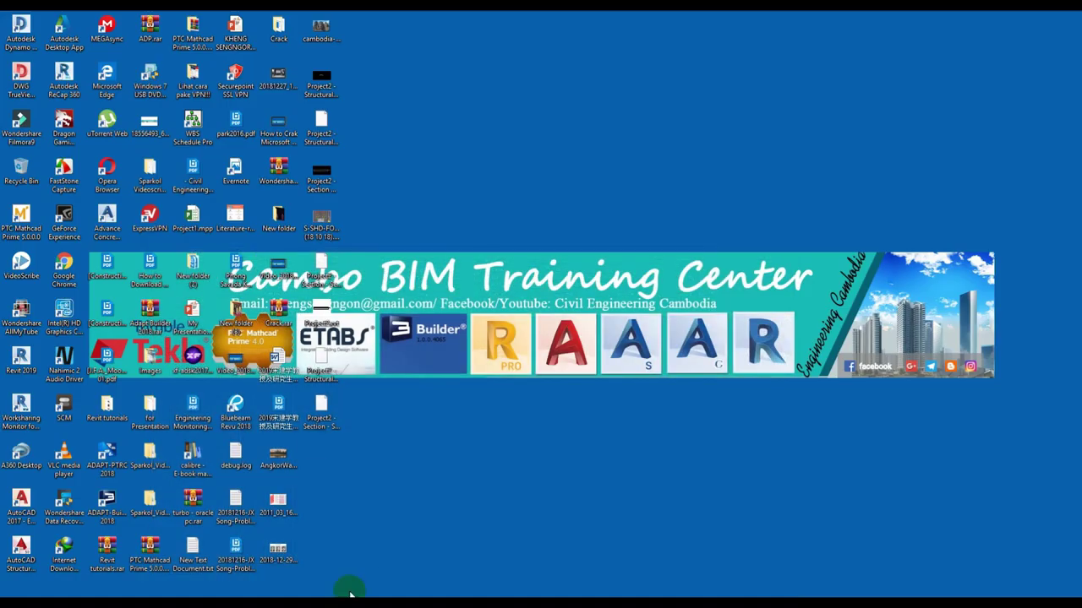
- Open the Project2 Structural Plan - Level 2 drawing from the desktop in AutoCAD 2017
click(406, 368)
click(323, 359)
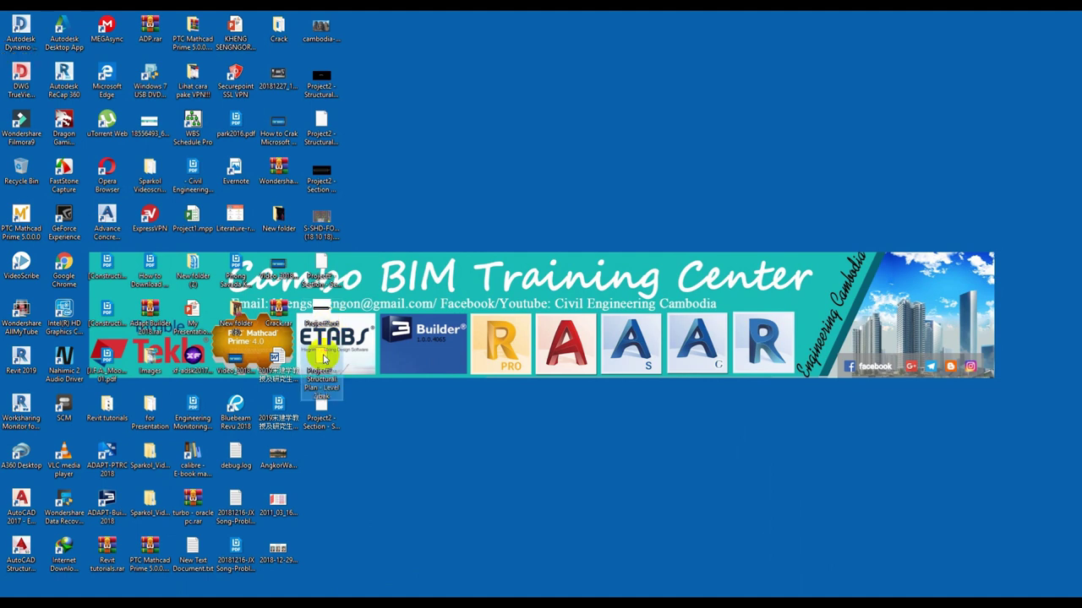
click(322, 410)
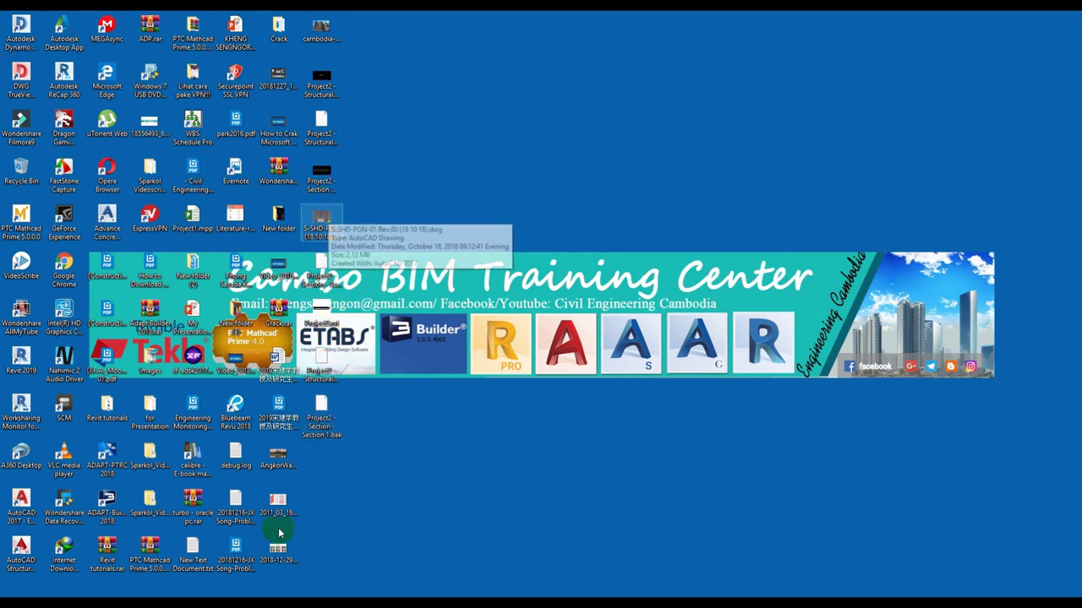
click(327, 63)
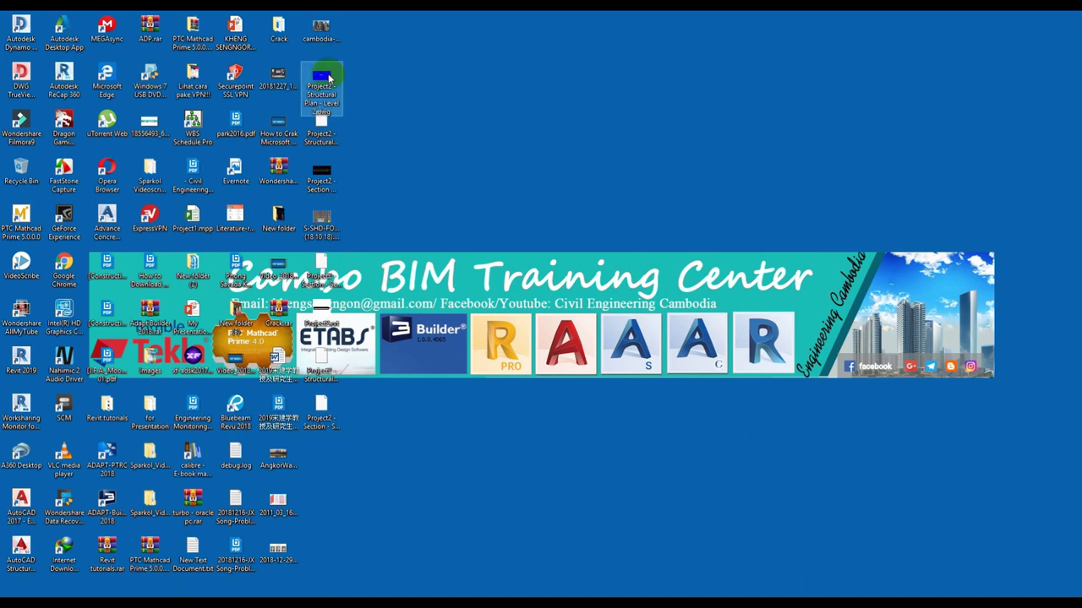
double_click(329, 78)
click(558, 433)
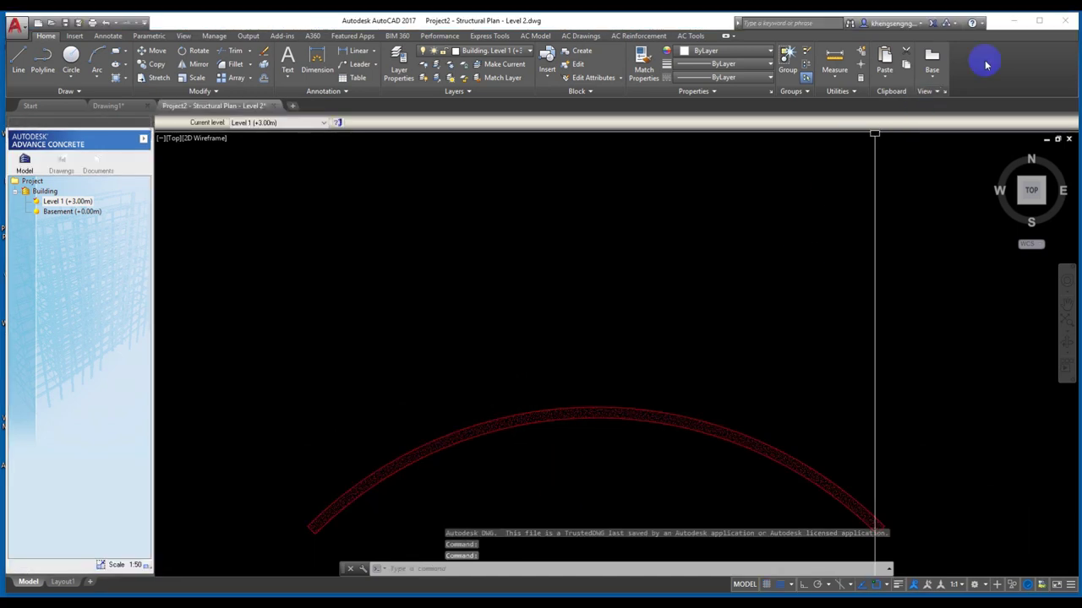
- Open the Section - Section 1 drawing and window-select its hatched beam and Level 2 marker
click(1013, 21)
click(316, 159)
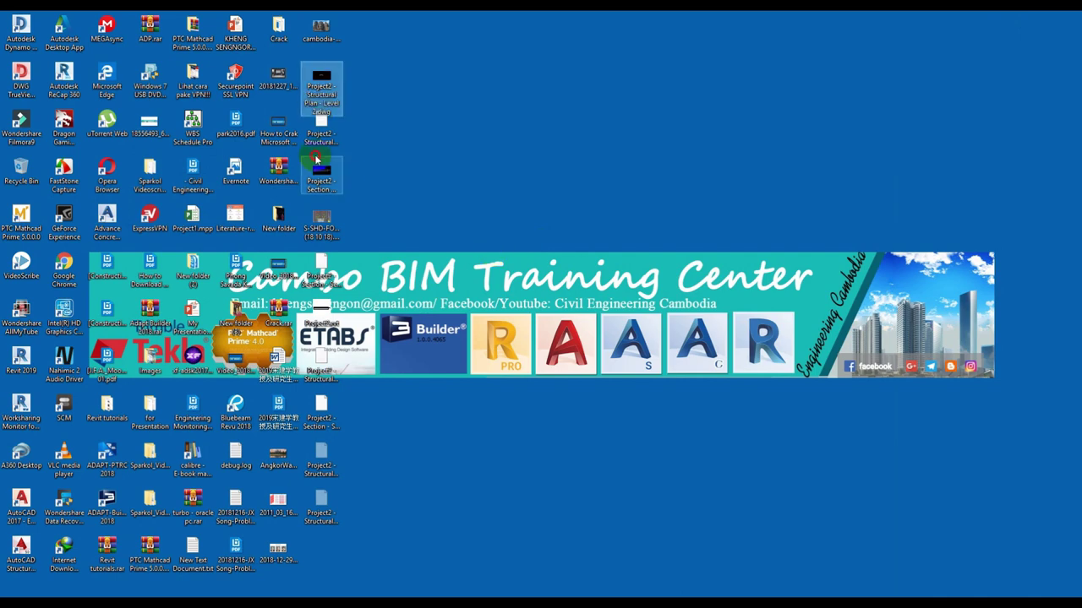
double_click(316, 159)
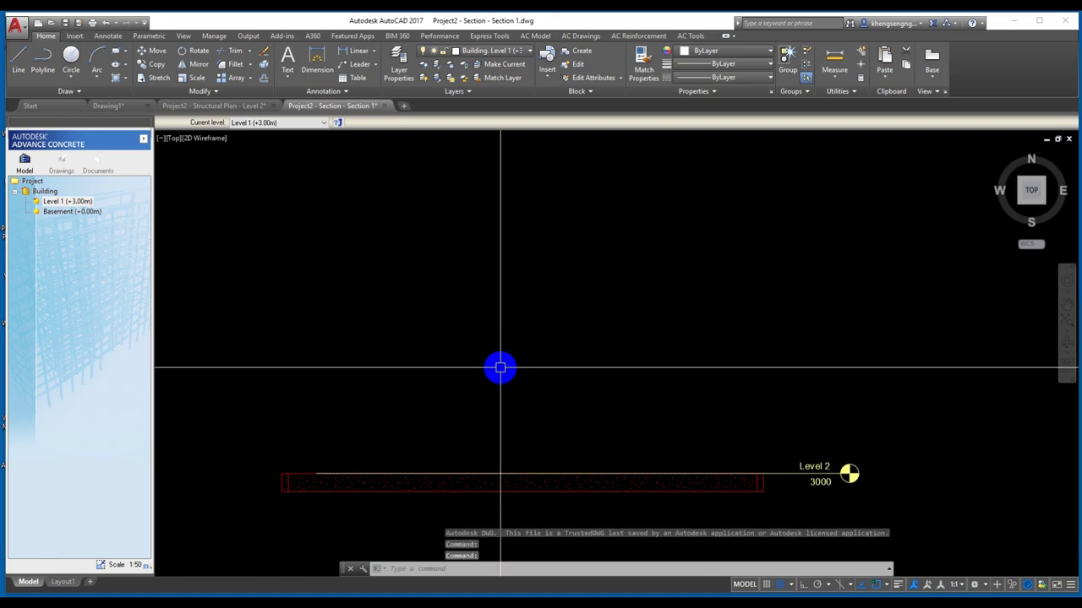
click(201, 318)
click(896, 456)
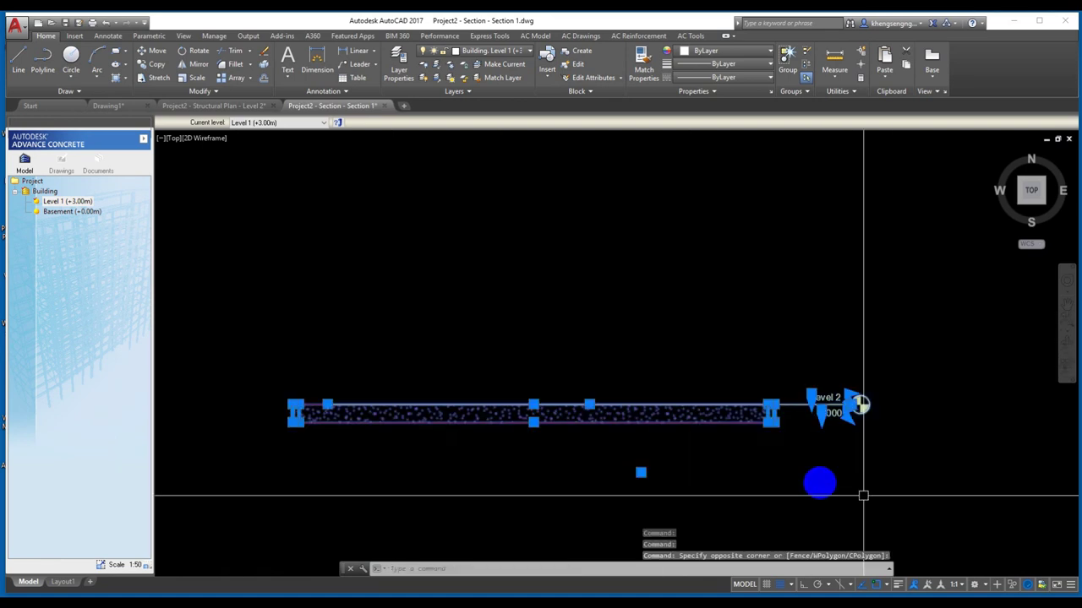
- Copy the beam with a base point at its left end and paste it into the Structural Plan
key(ctrl+shift+c)
click(296, 396)
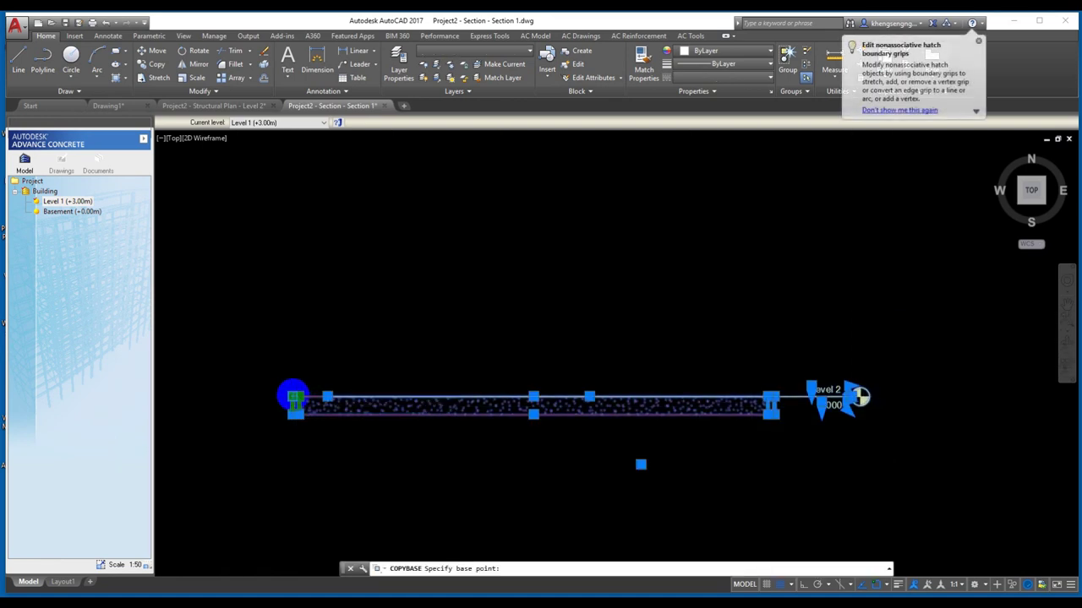
click(240, 105)
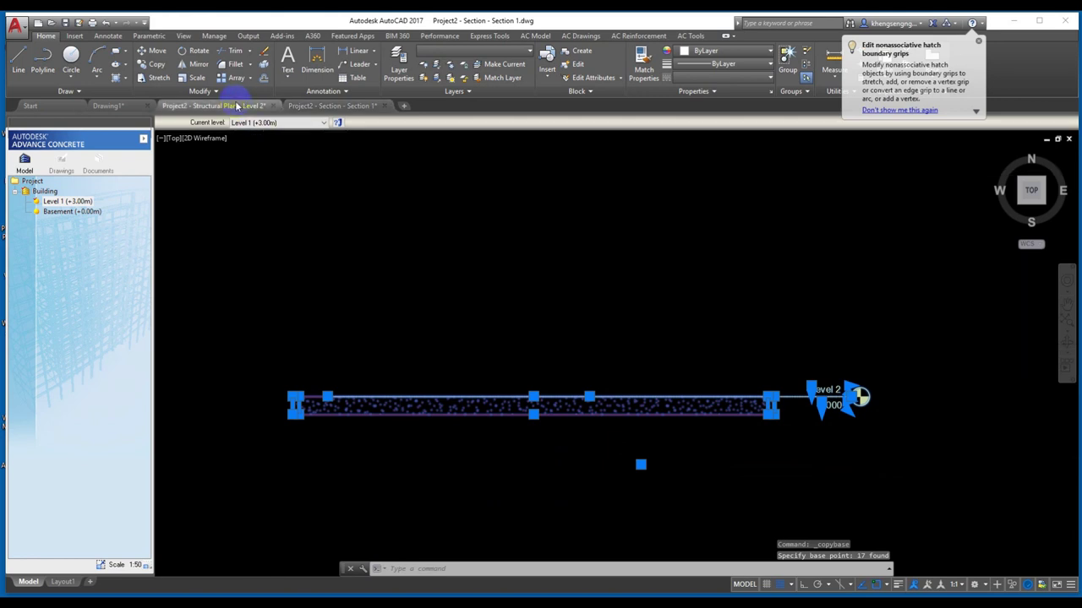
scroll(499, 428, down, 2)
middle_drag(500, 428, 500, 361)
key(ctrl+v)
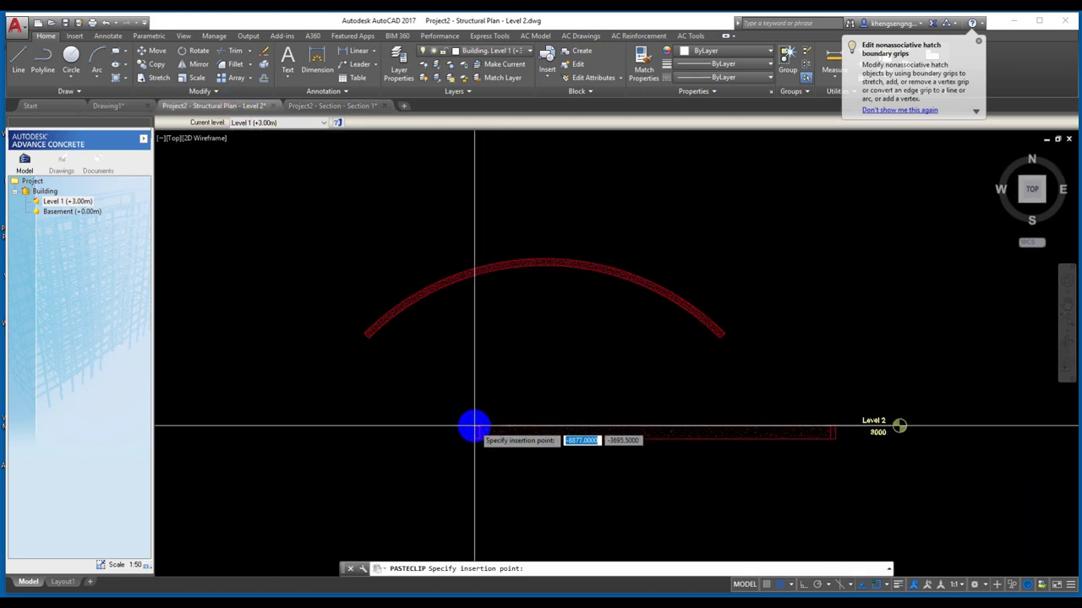
middle_drag(358, 411, 406, 332)
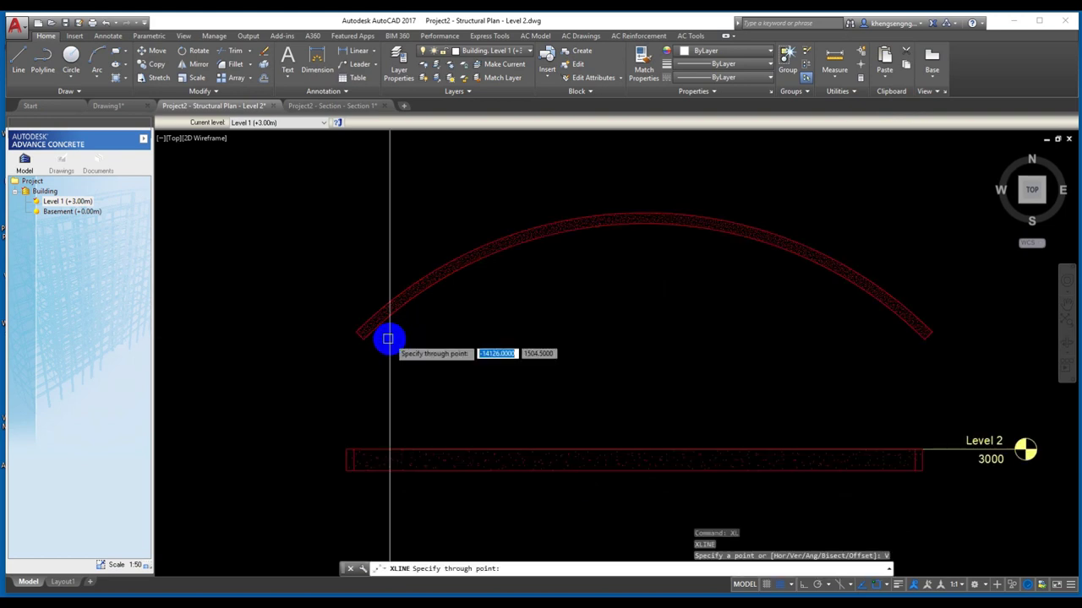
scroll(343, 334, up, 3)
- Draw vertical construction lines through the arc's left and right ends
click(347, 332)
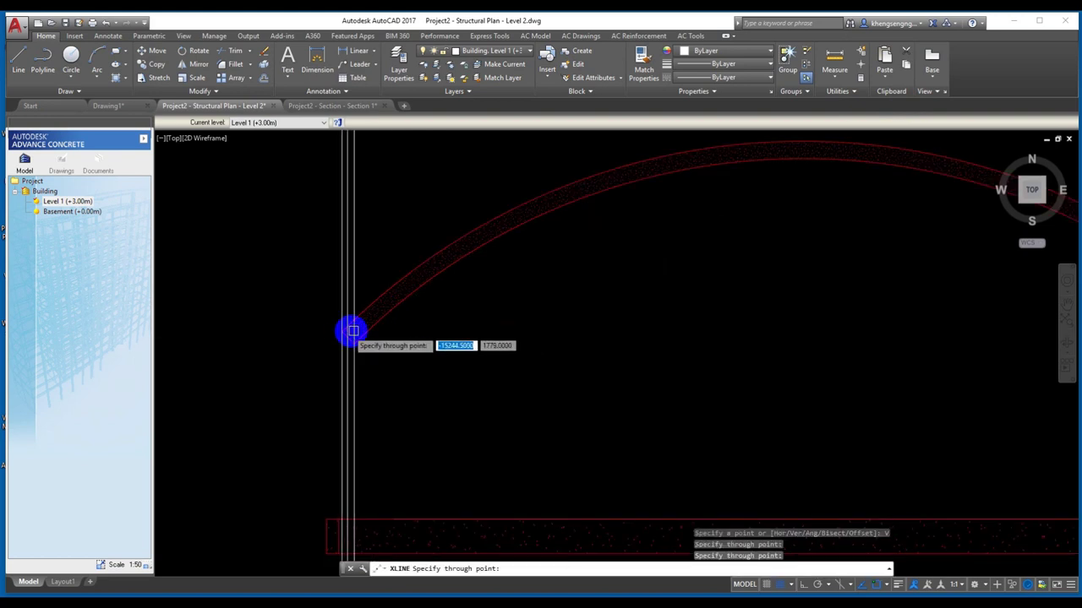
scroll(541, 321, down, 3)
scroll(845, 414, up, 3)
click(880, 427)
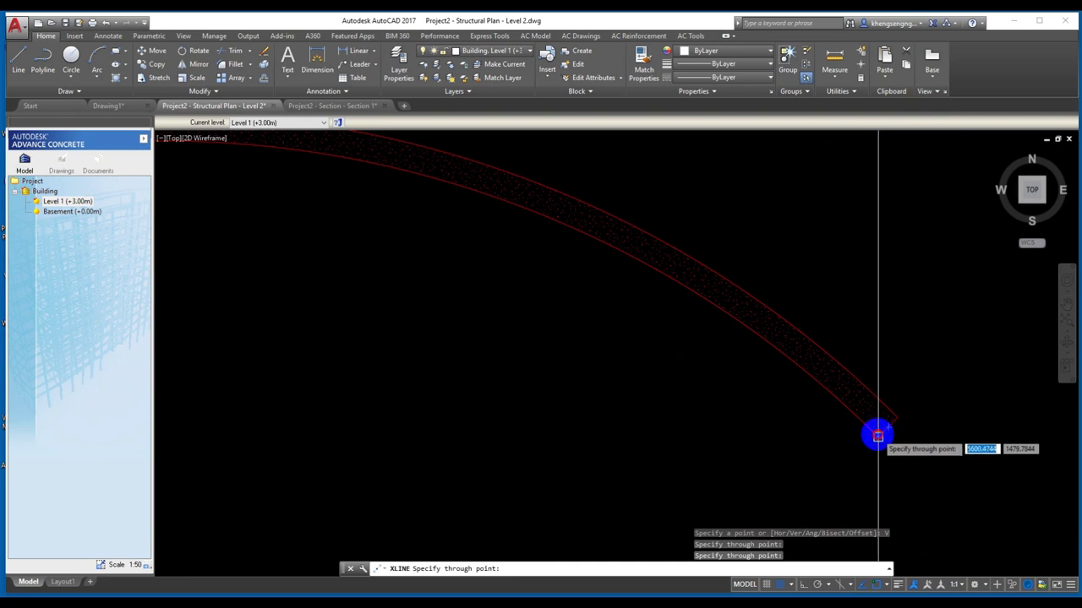
scroll(896, 414, down, 3)
key(Escape)
- Move the pasted beam so its left corner sits on the left construction line
click(362, 301)
click(929, 380)
scroll(541, 320, up, 2)
text(m)
key(Return)
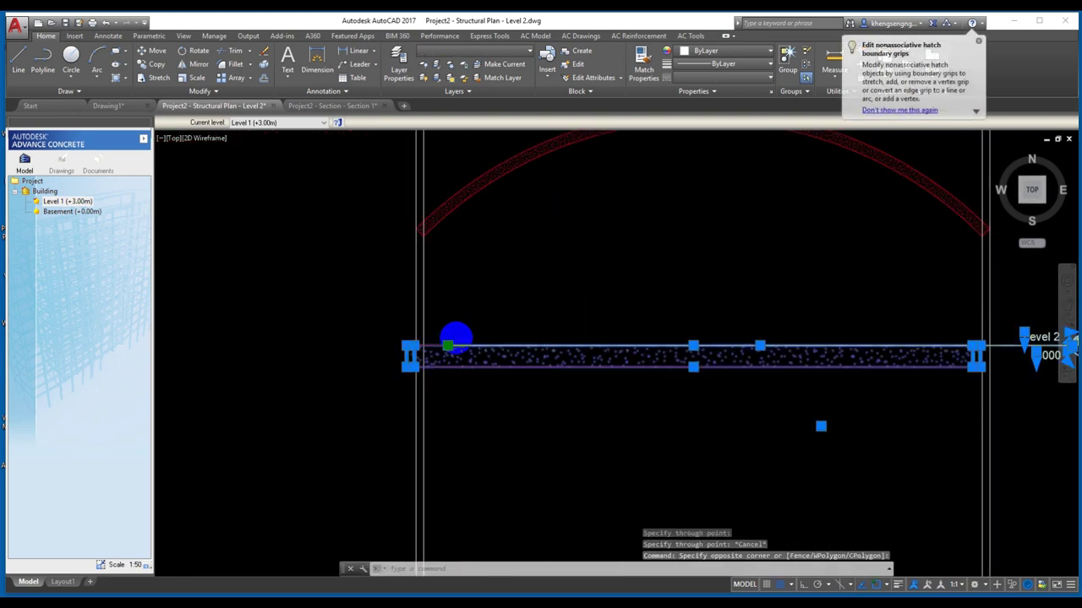
scroll(454, 338, up, 3)
click(328, 355)
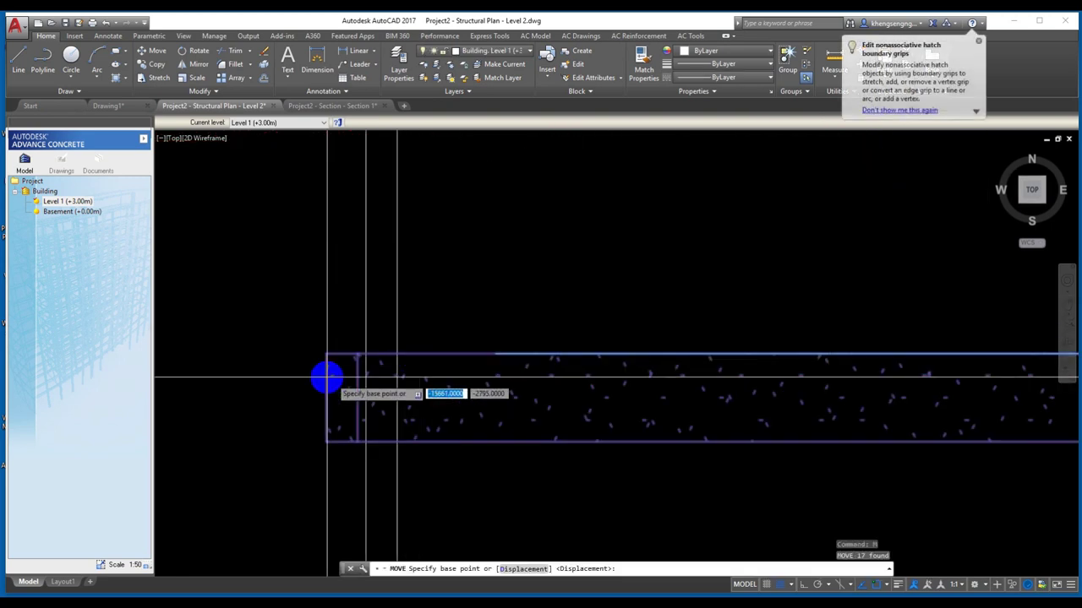
click(365, 355)
scroll(342, 376, down, 2)
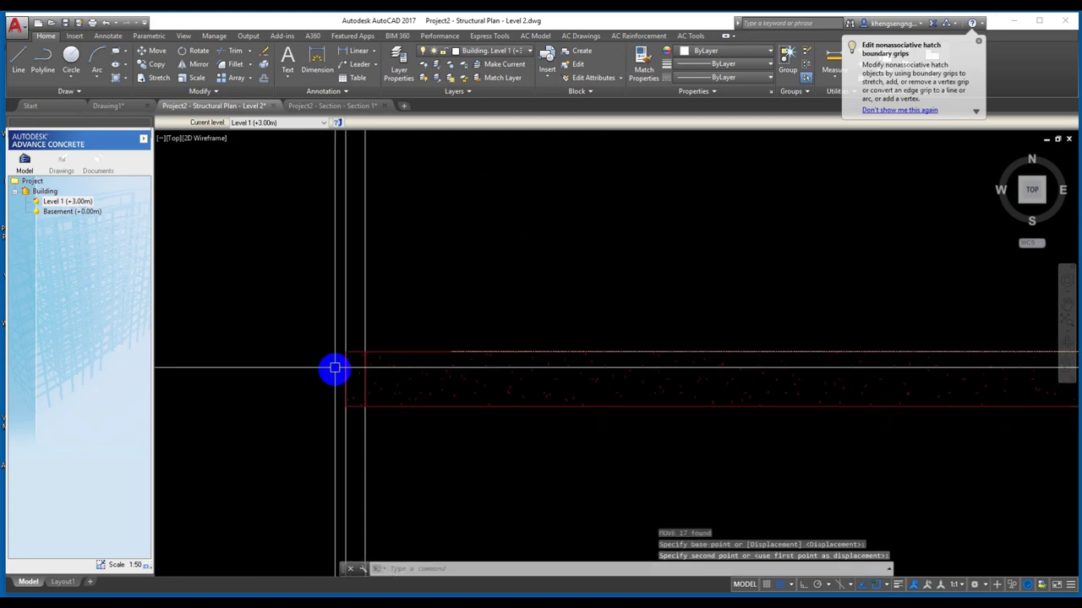
scroll(389, 367, down, 2)
- Erase the level line, Level 2 marker and both construction lines, then open the shop drawing
click(1013, 413)
click(910, 267)
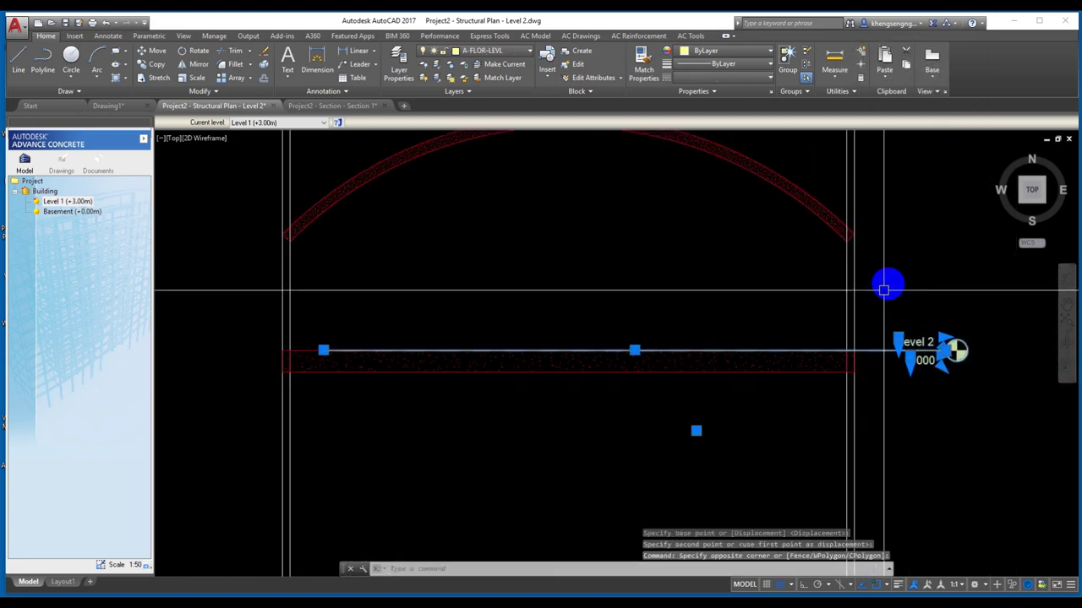
text(e)
key(Return)
scroll(891, 423, down, 4)
click(894, 437)
click(406, 430)
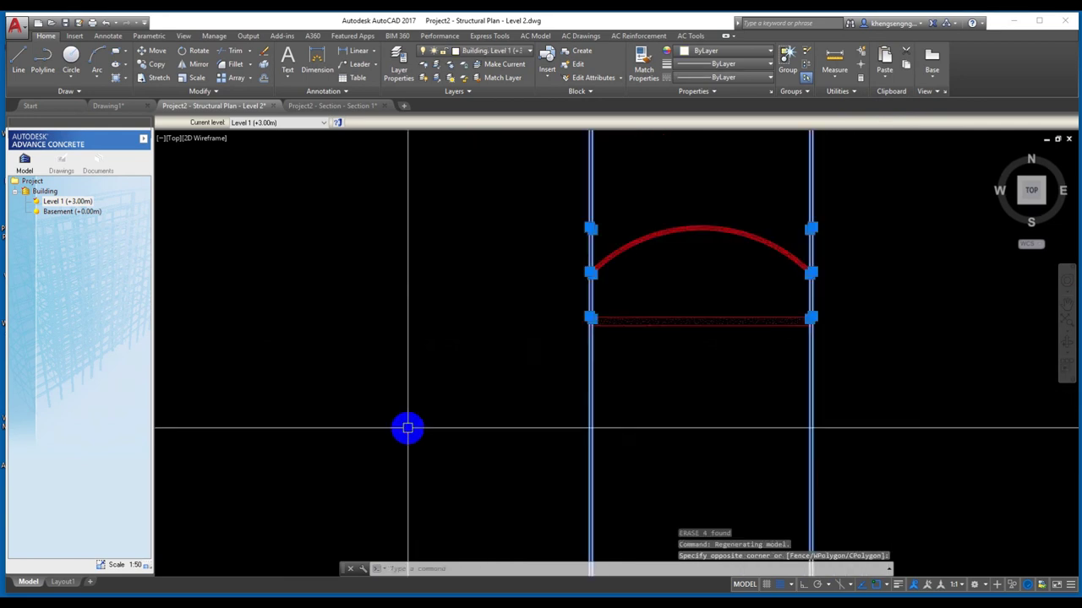
text(e)
key(Return)
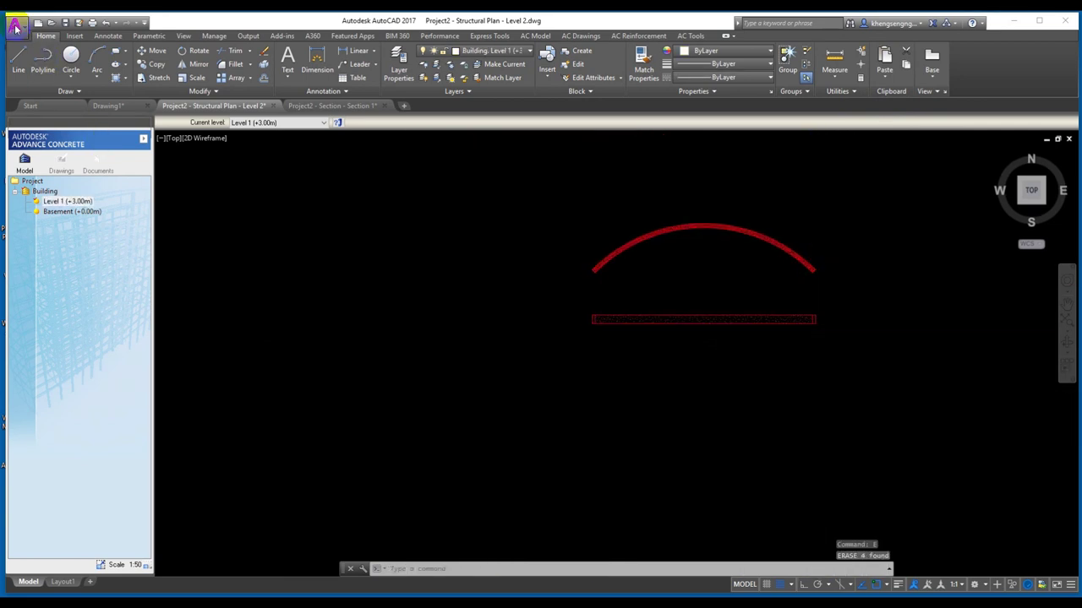
click(15, 28)
click(131, 138)
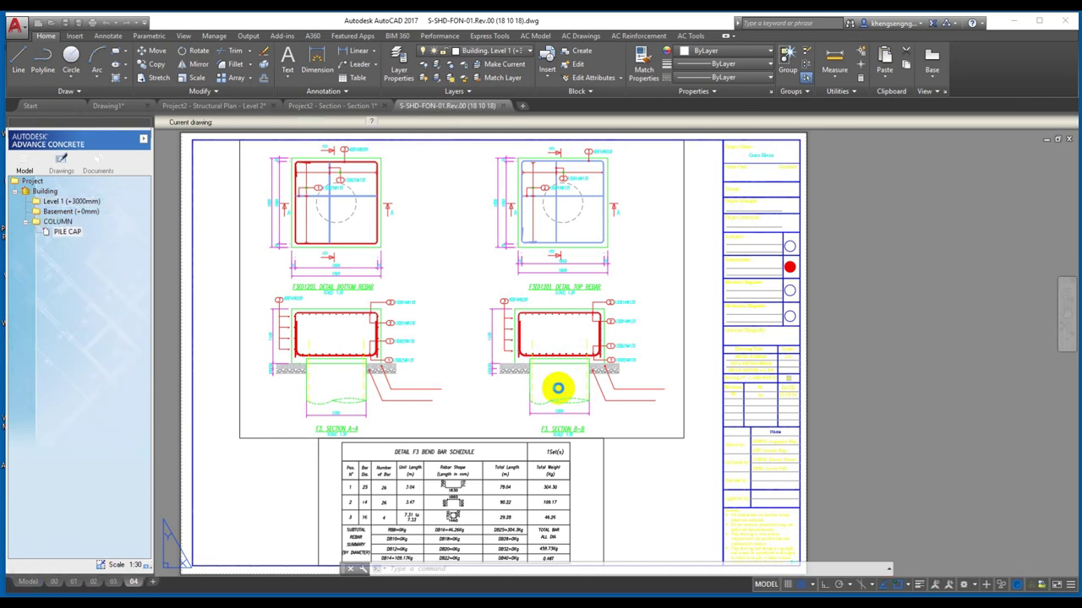
- In the Level 2 plan, copy the arc and straight beam with a base point
scroll(541, 393, down, 2)
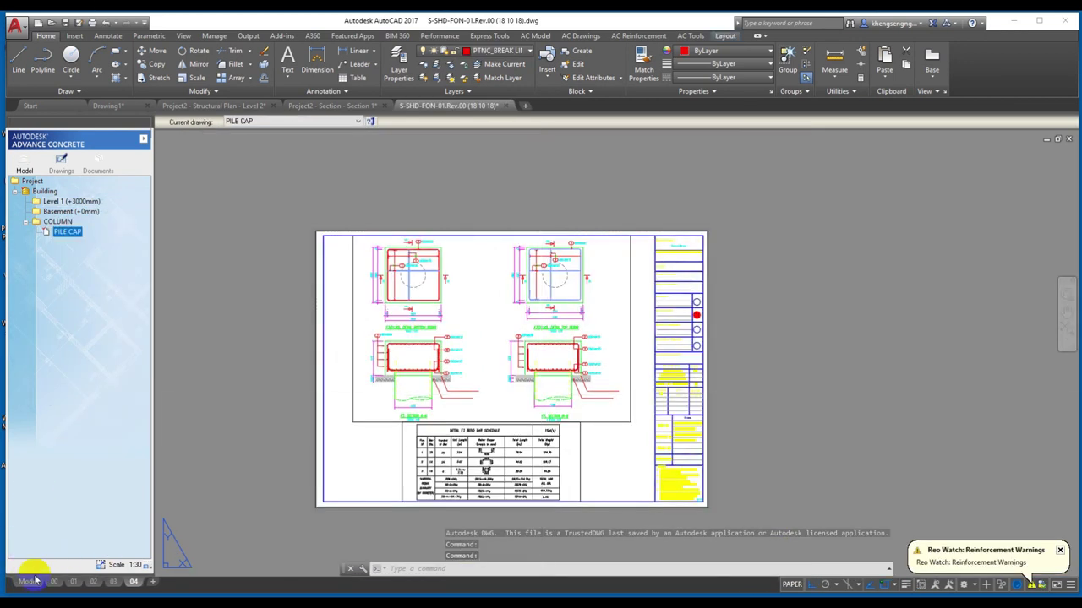
double_click(411, 420)
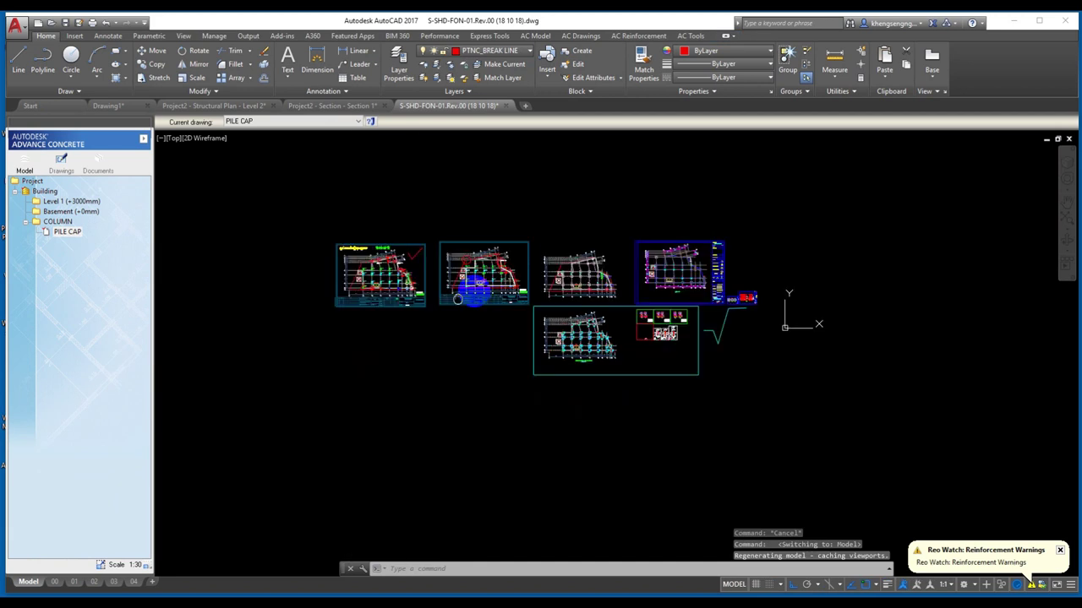
click(109, 106)
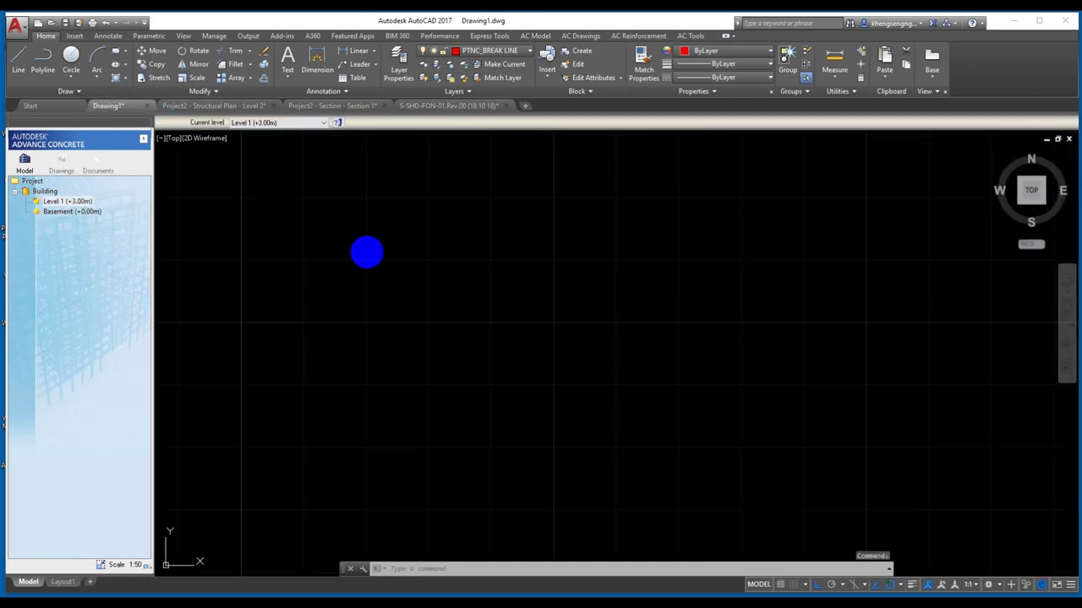
click(212, 108)
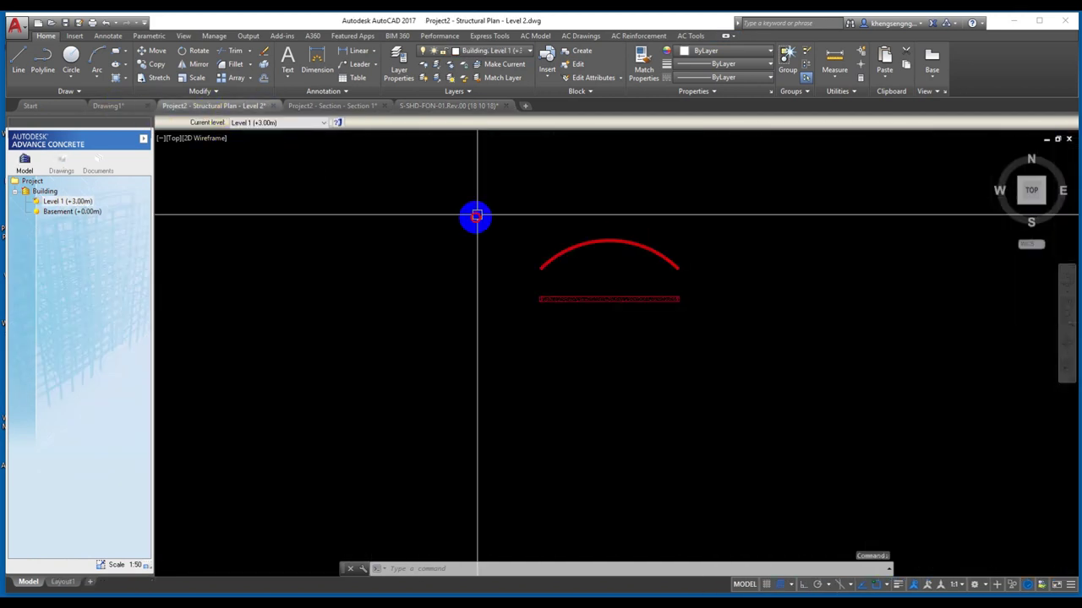
drag(476, 214, 782, 344)
key(ctrl+shift+c)
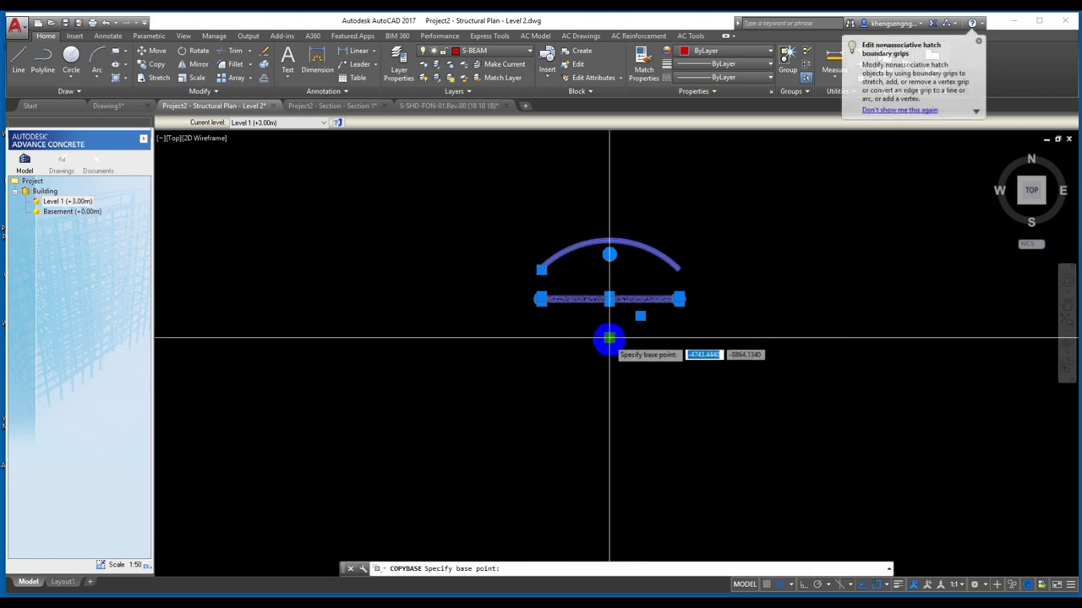
- Paste the beams into the foundation drawing at a 0.001 scale factor
click(444, 107)
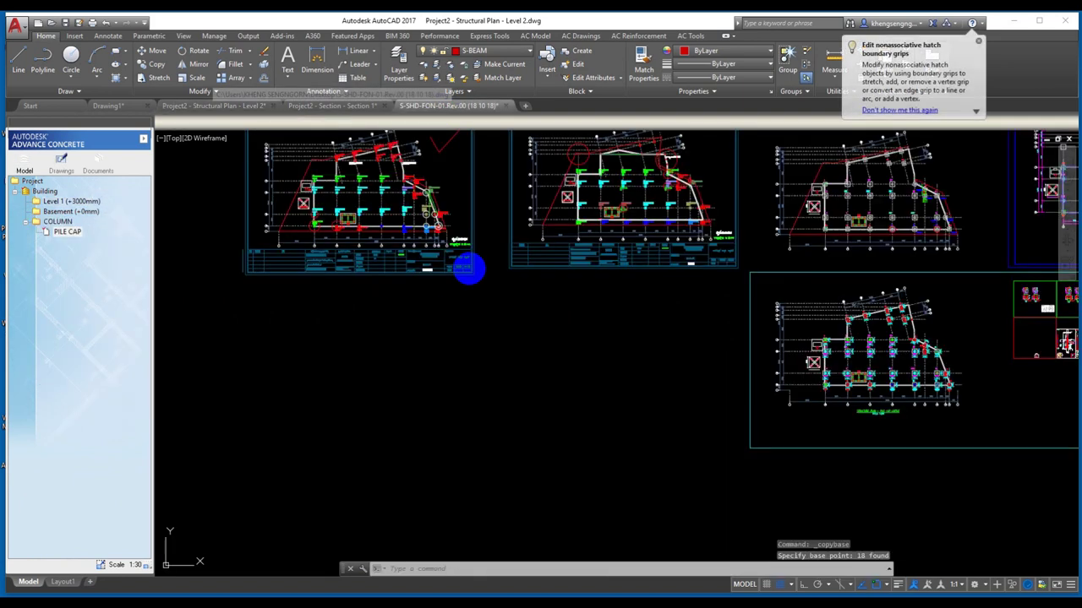
key(ctrl+v)
scroll(448, 361, down, 2)
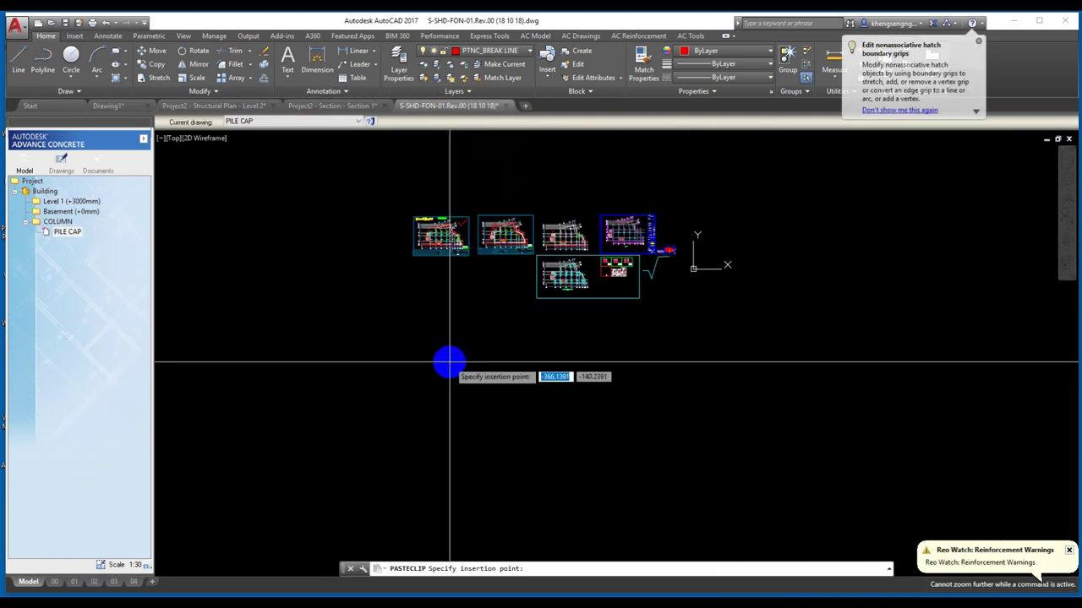
text(sc)
key(Return)
text(0)
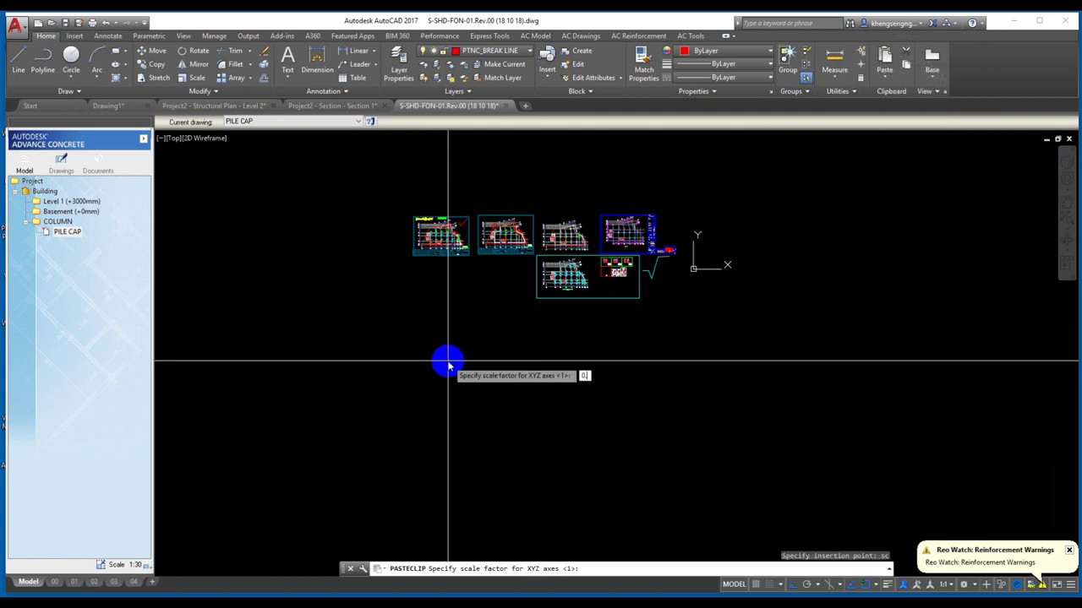
text(1)
key(Return)
scroll(450, 279, up, 5)
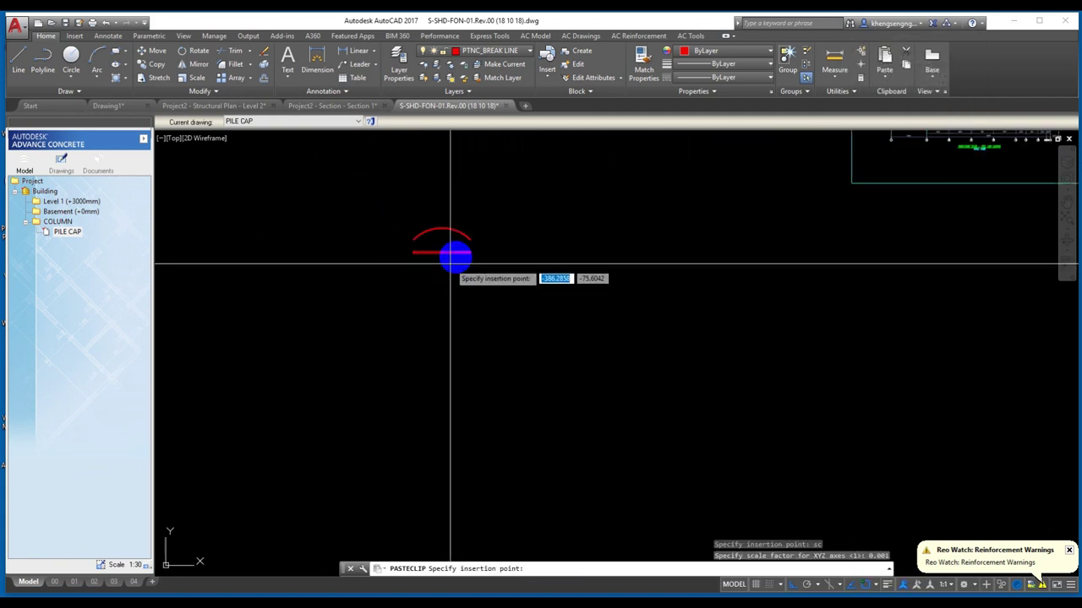
scroll(469, 194, up, 5)
click(472, 187)
- Erase the hatch inside the pasted arc
click(471, 187)
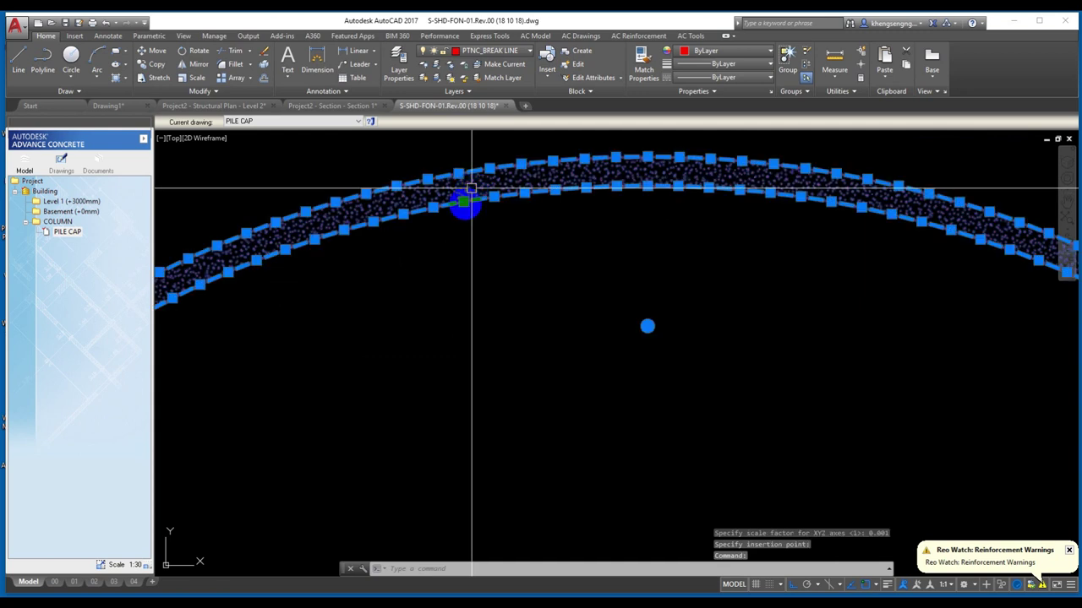
text(e)
key(Return)
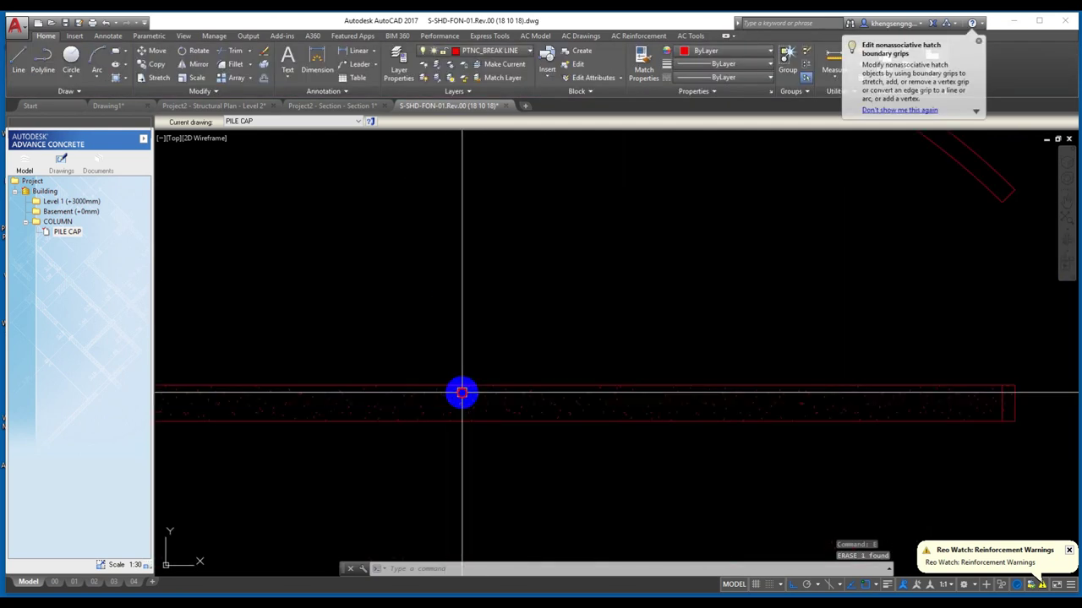
- Erase the straight beam's hatch
middle_drag(458, 391, 454, 357)
click(454, 359)
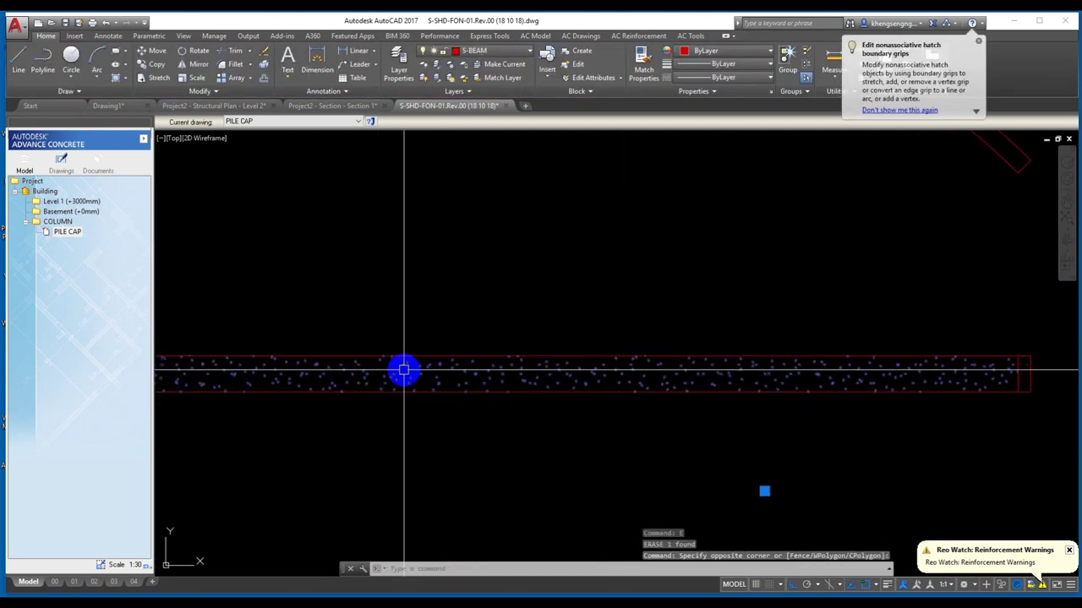
click(403, 369)
key(Return)
- Join the arc outline lines into a single polyline with JOIN
scroll(406, 370, down, 3)
click(260, 241)
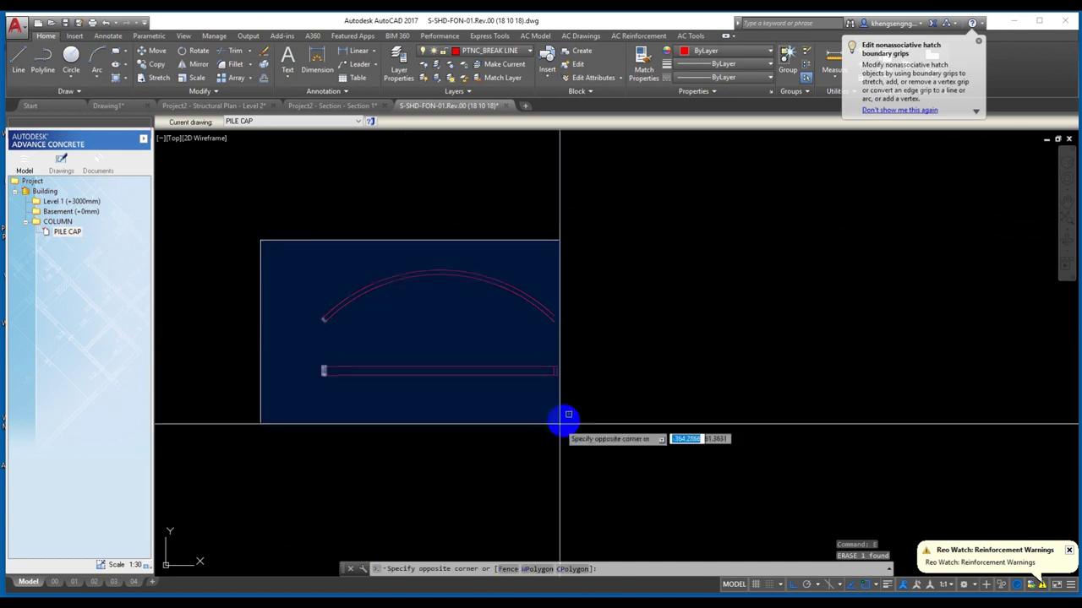
click(594, 329)
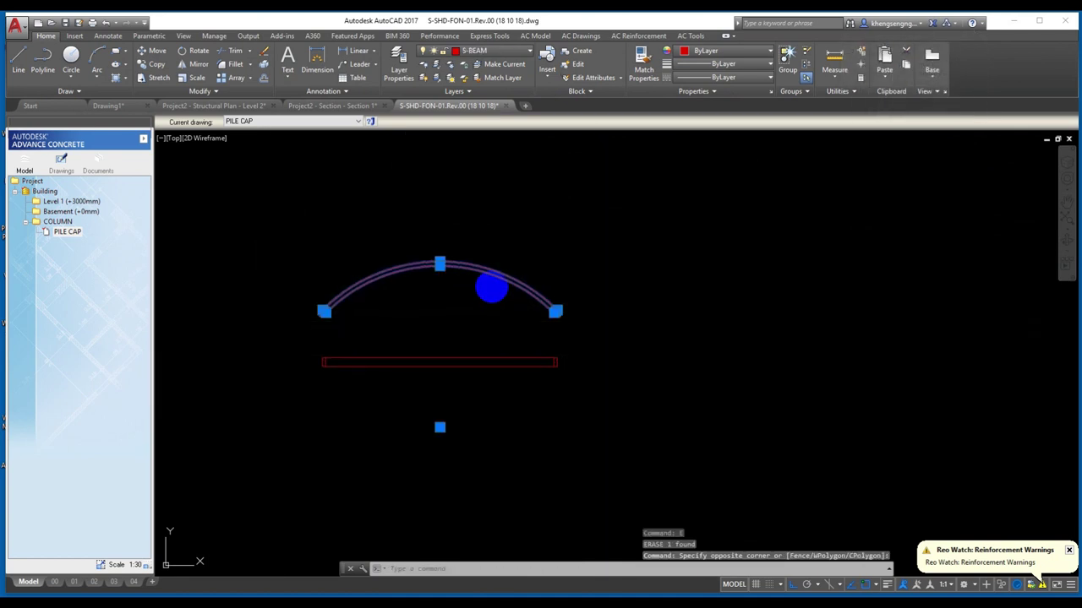
text(h)
key(Return)
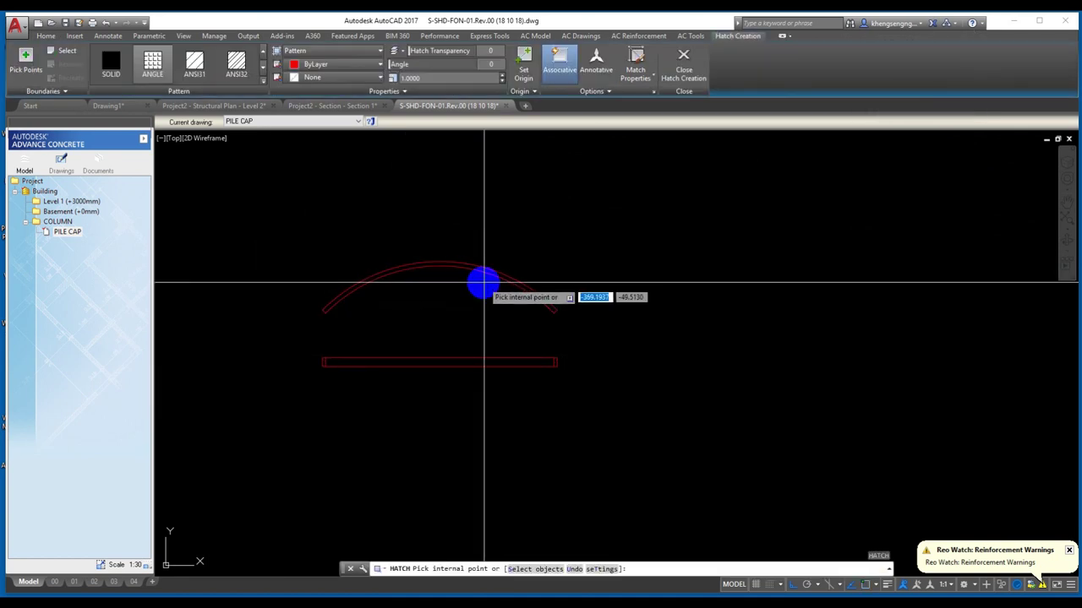
key(Escape)
click(284, 232)
click(647, 344)
text(j)
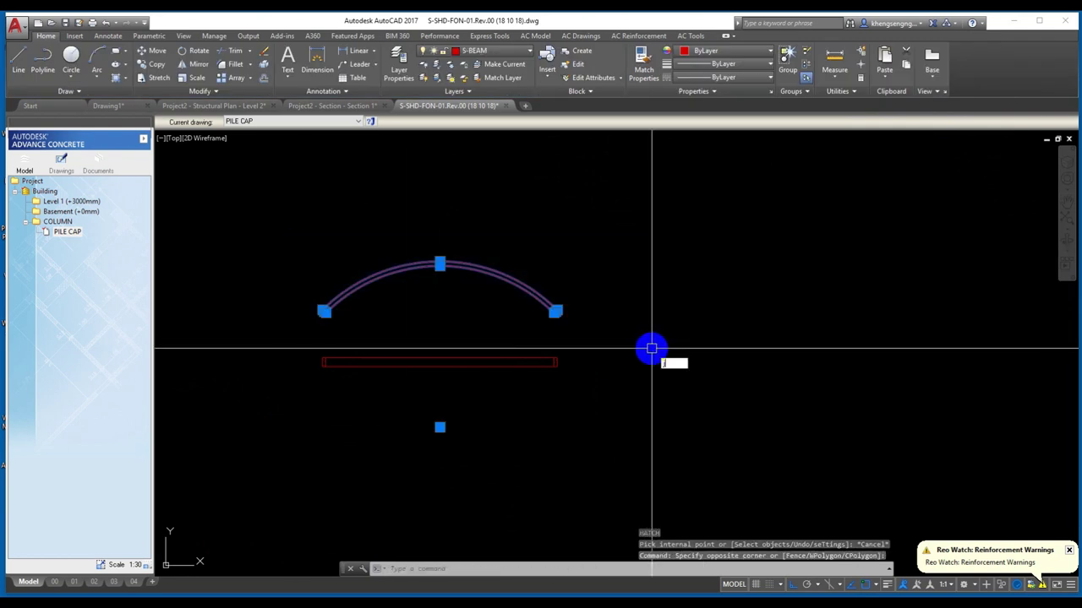
key(Return)
- Move the joined arc polyline onto the PNTC_View_Concrete layer
click(448, 262)
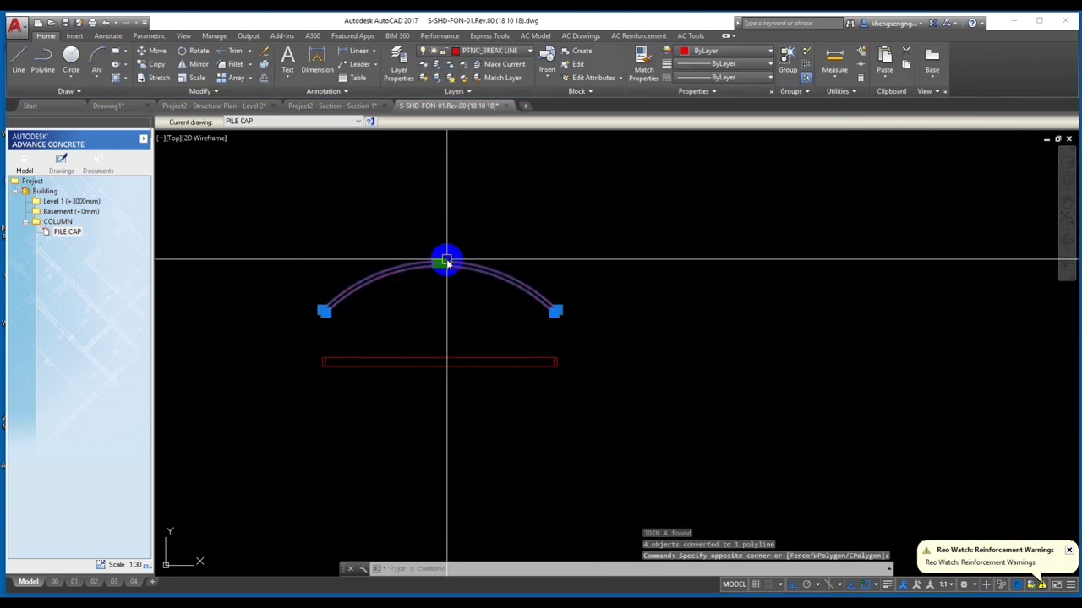
click(490, 51)
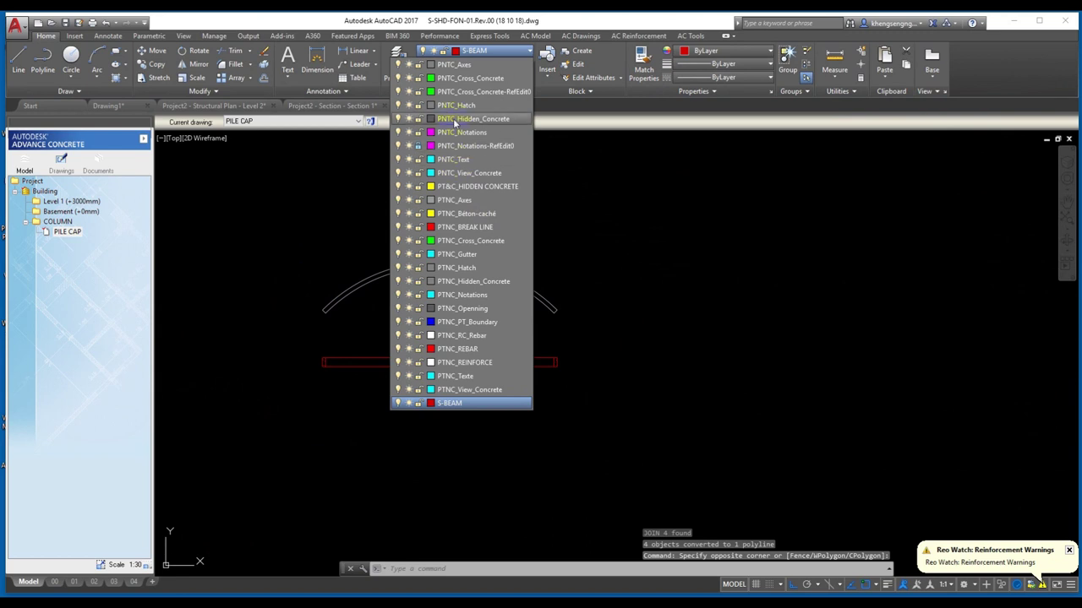
click(471, 173)
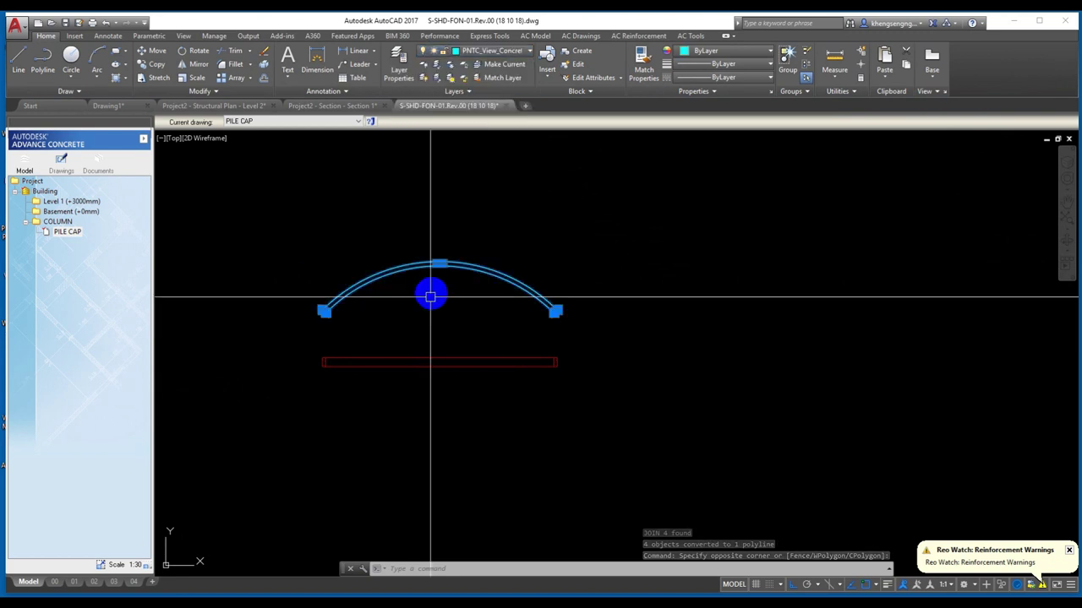
key(Escape)
- Join the straight beam's outline lines into polylines
click(418, 301)
key(Escape)
scroll(365, 323, up, 3)
scroll(371, 314, up, 2)
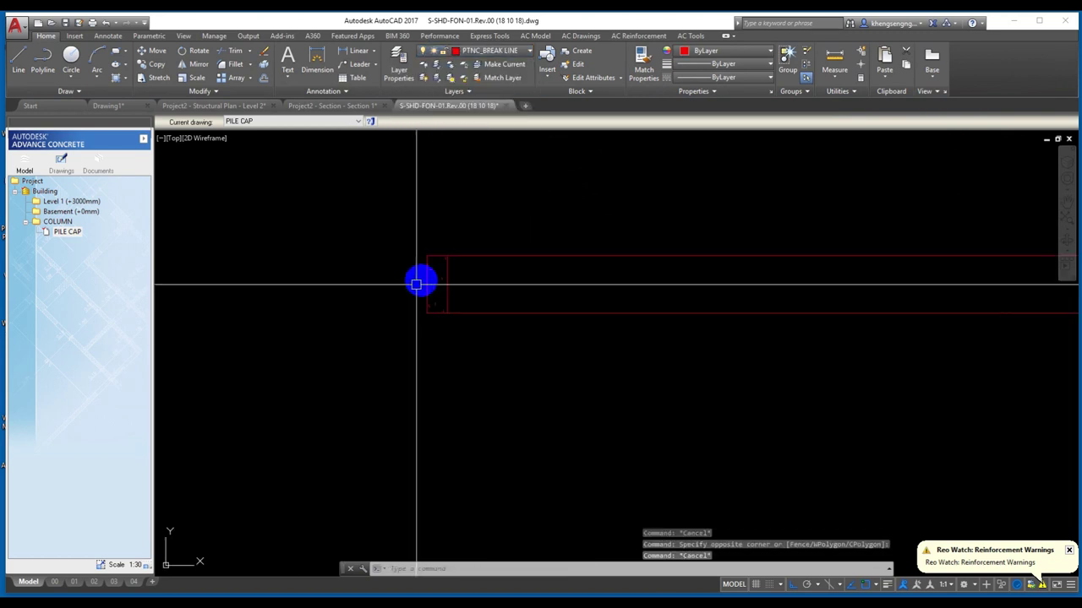
scroll(357, 283, down, 3)
click(357, 259)
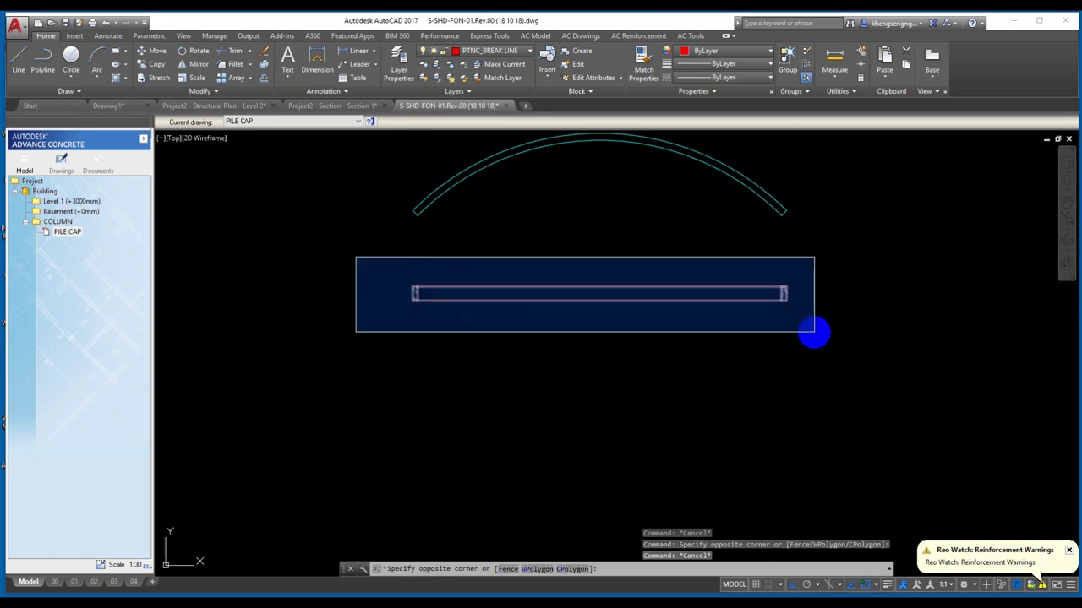
click(811, 331)
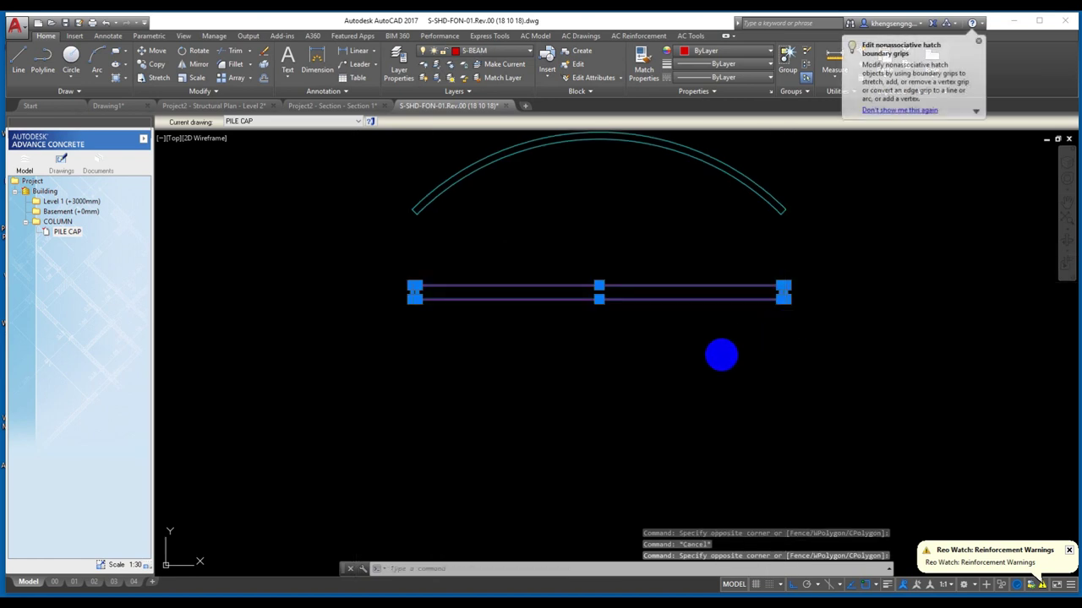
key(Escape)
text(h)
key(Return)
key(Escape)
click(387, 257)
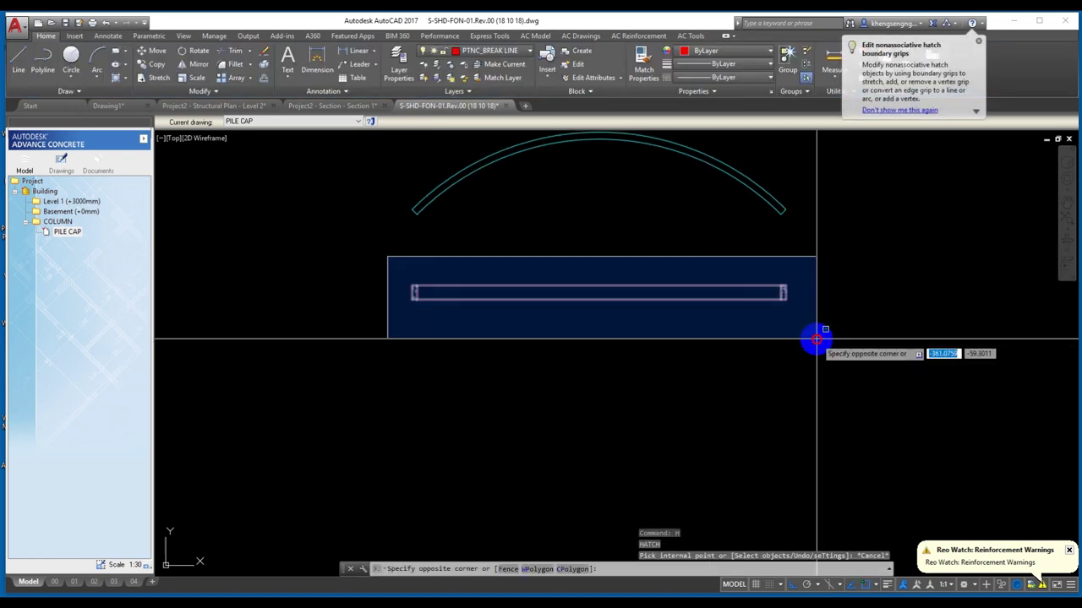
click(817, 340)
key(Return)
- Put the joined straight beam outline on the PNTC_Cross_Concrete layer
click(374, 265)
click(862, 345)
click(518, 52)
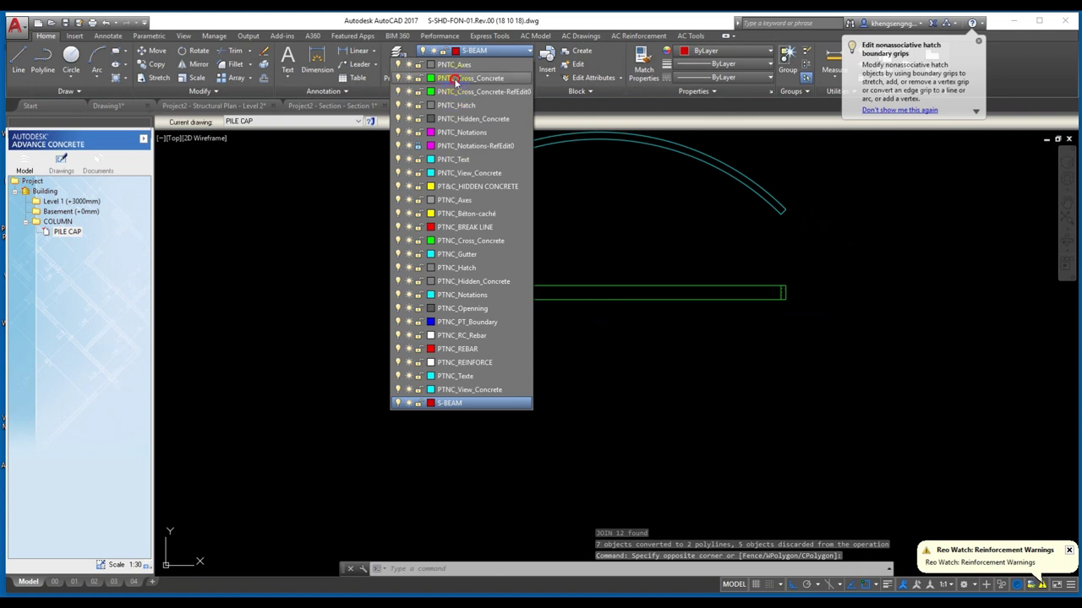
click(457, 79)
scroll(550, 322, up, 3)
key(Escape)
middle_drag(536, 287, 517, 352)
click(482, 229)
key(Escape)
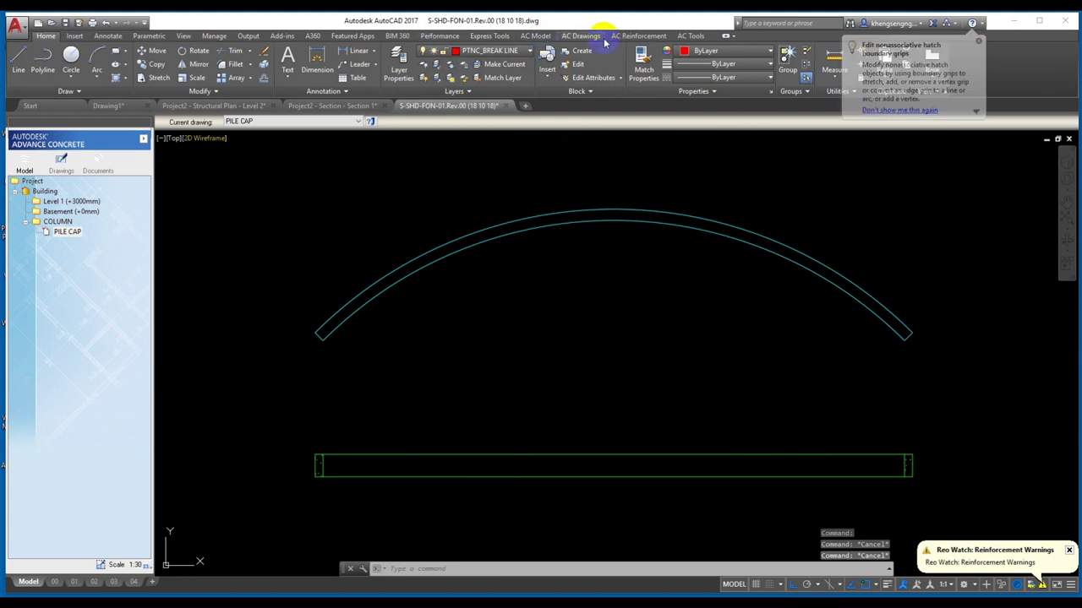
- Abandon a first polygonal rebar attempt and explode the curved beam outline into plain lines
click(629, 35)
scroll(372, 242, up, 2)
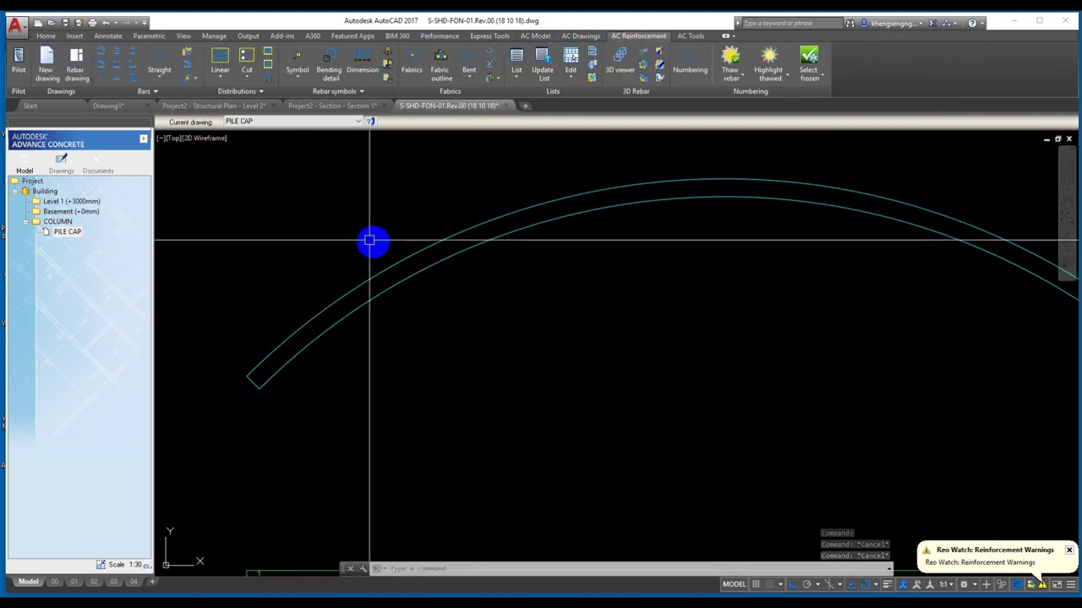
click(406, 279)
key(Escape)
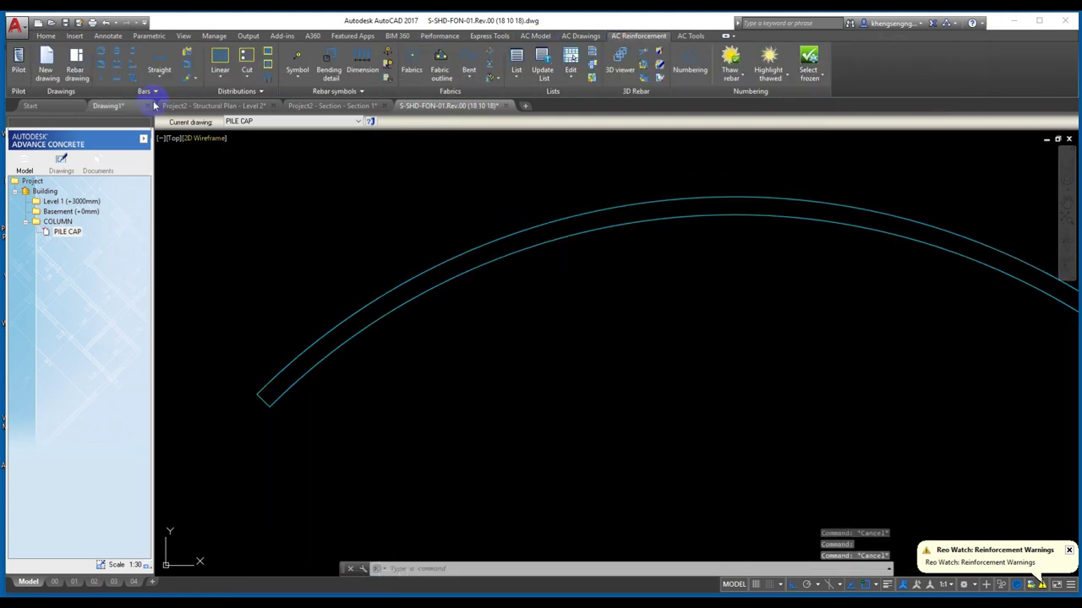
click(159, 74)
click(155, 126)
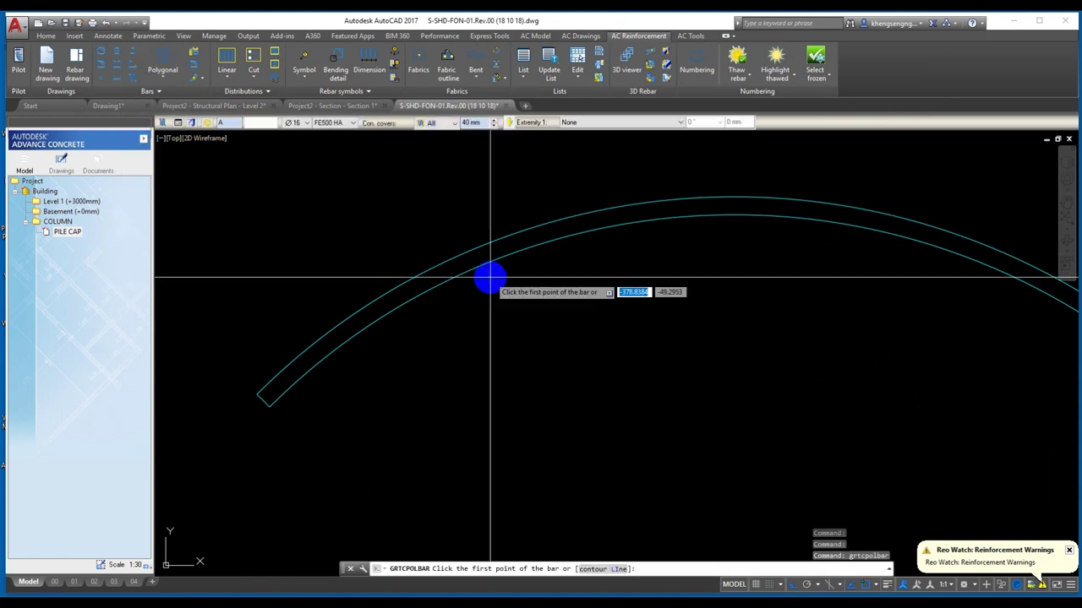
click(615, 569)
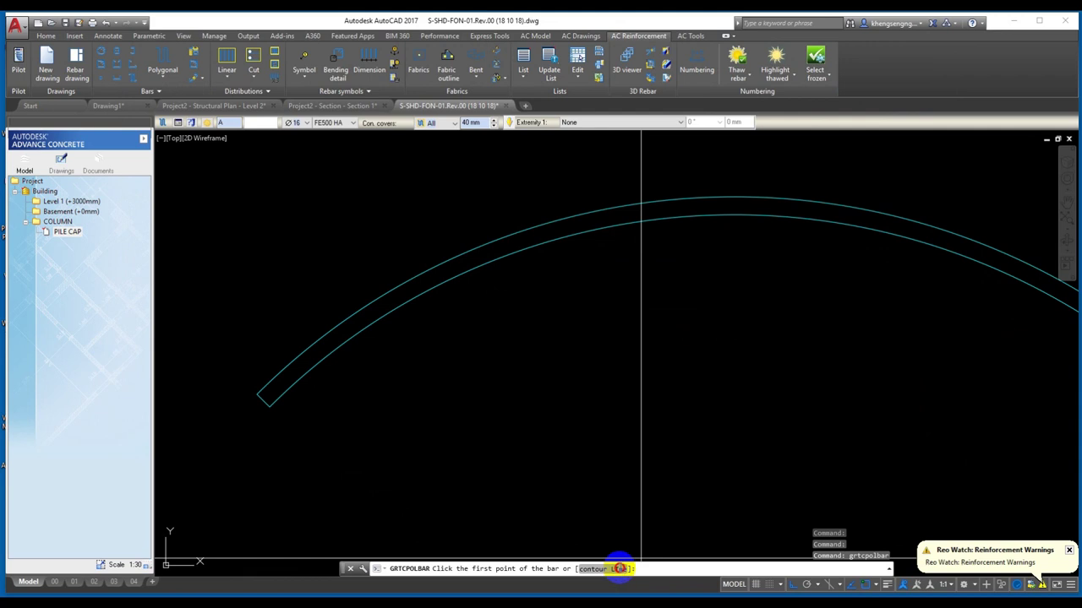
click(627, 200)
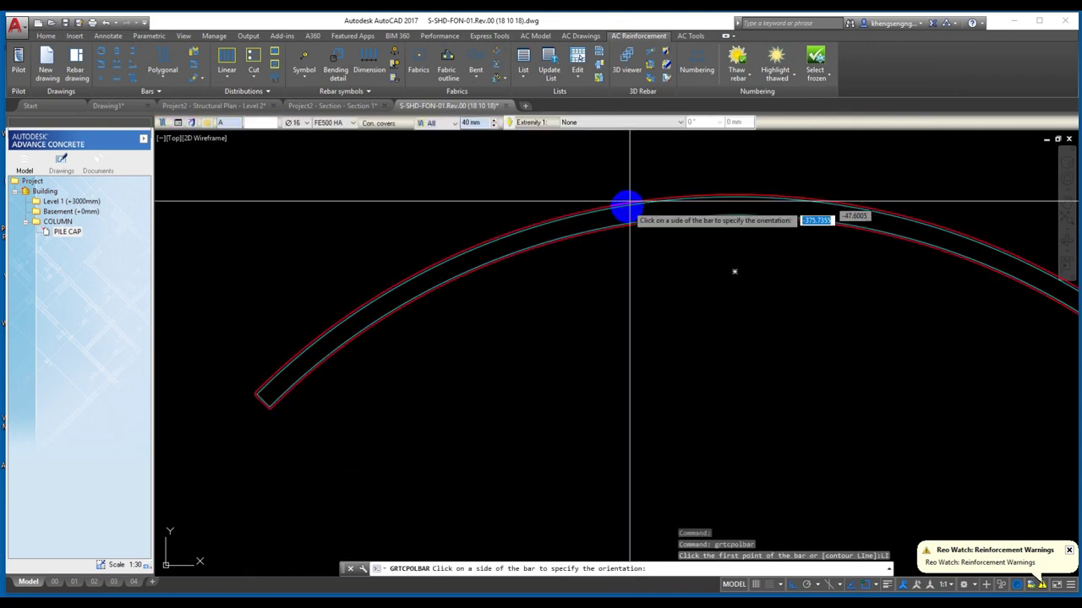
key(Escape)
key(Escape)
click(586, 223)
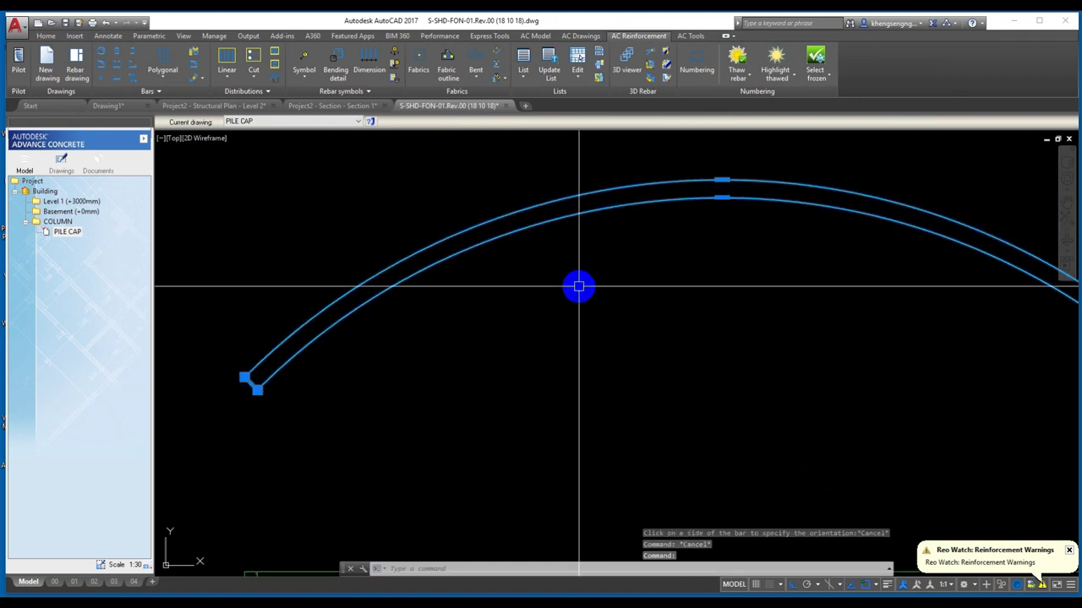
key(Return)
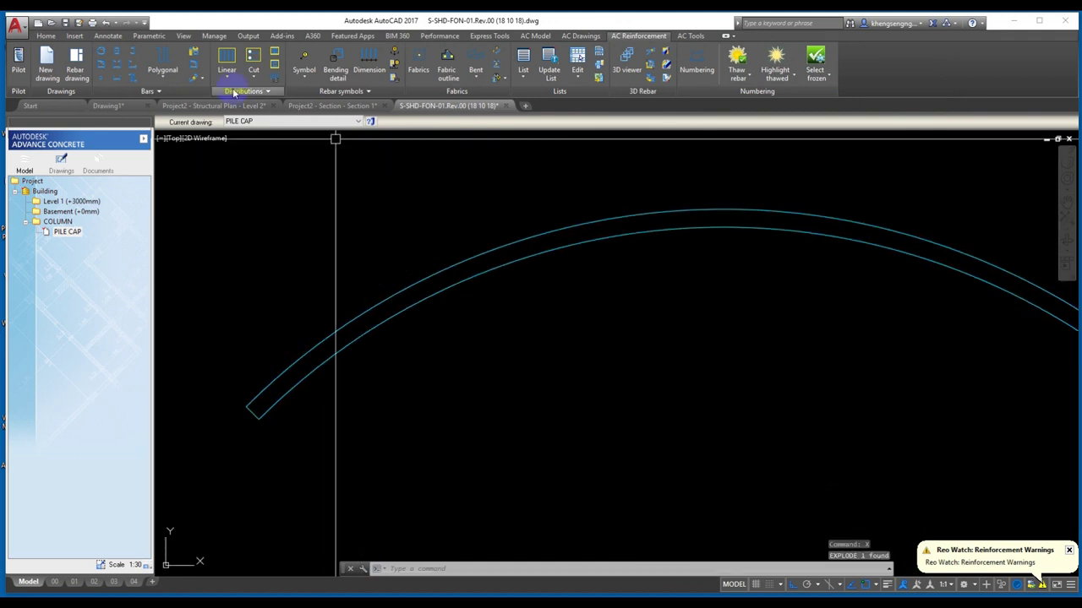
- Draw a polygonal bar following the outer arc on its inner side, and place its label
click(170, 56)
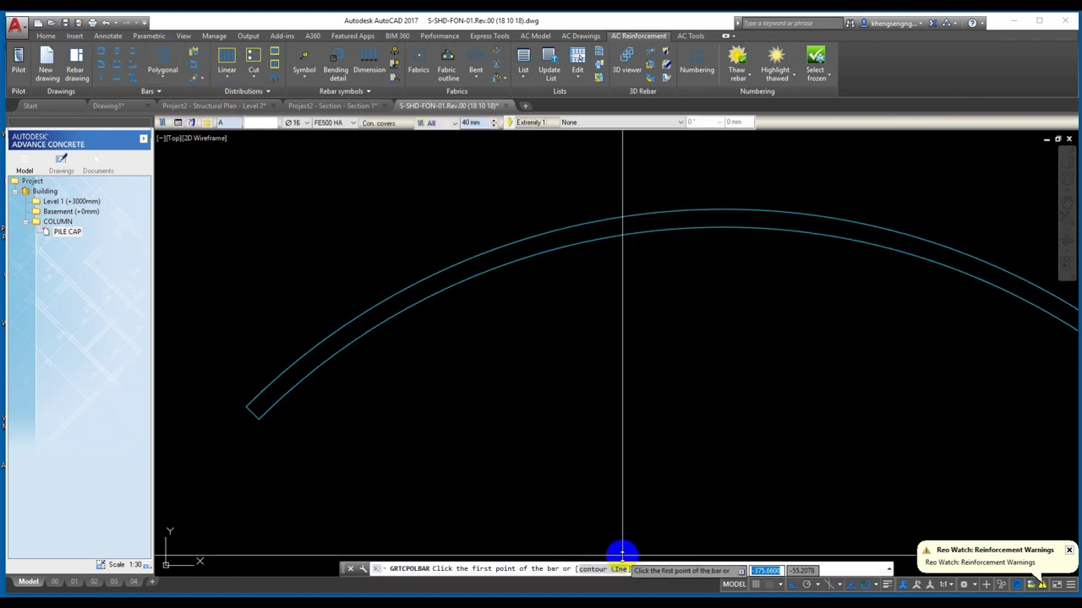
click(615, 568)
click(564, 222)
click(554, 238)
scroll(593, 302, up, 3)
scroll(502, 284, up, 2)
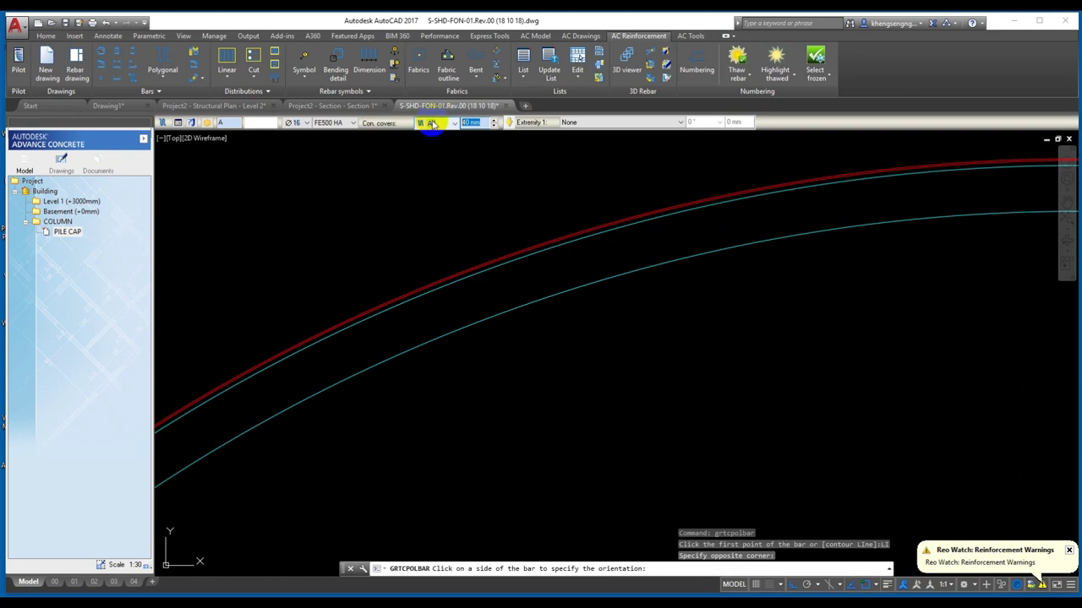
click(688, 367)
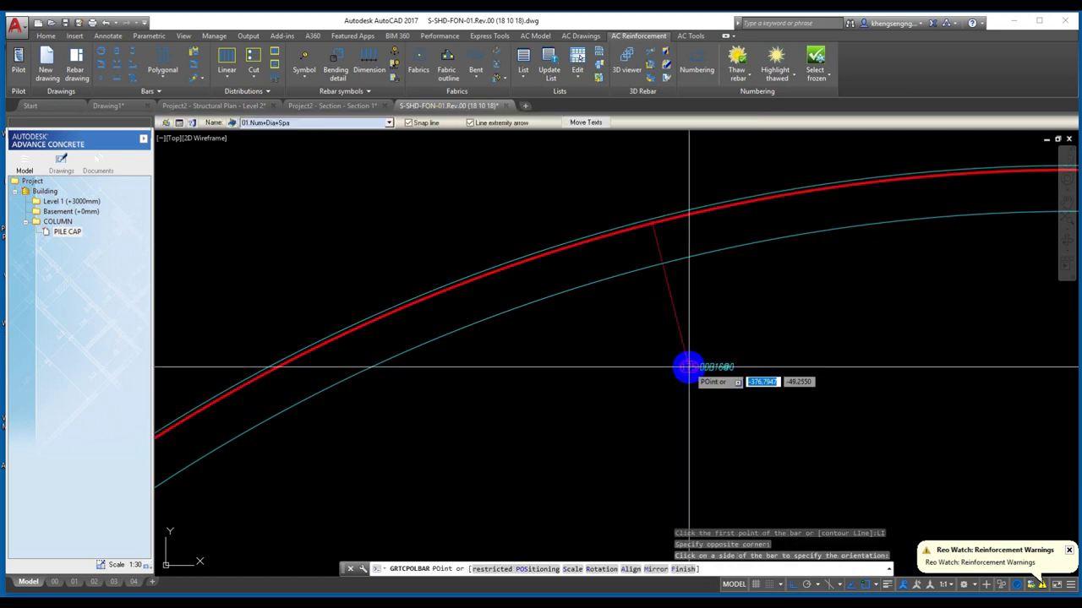
click(668, 182)
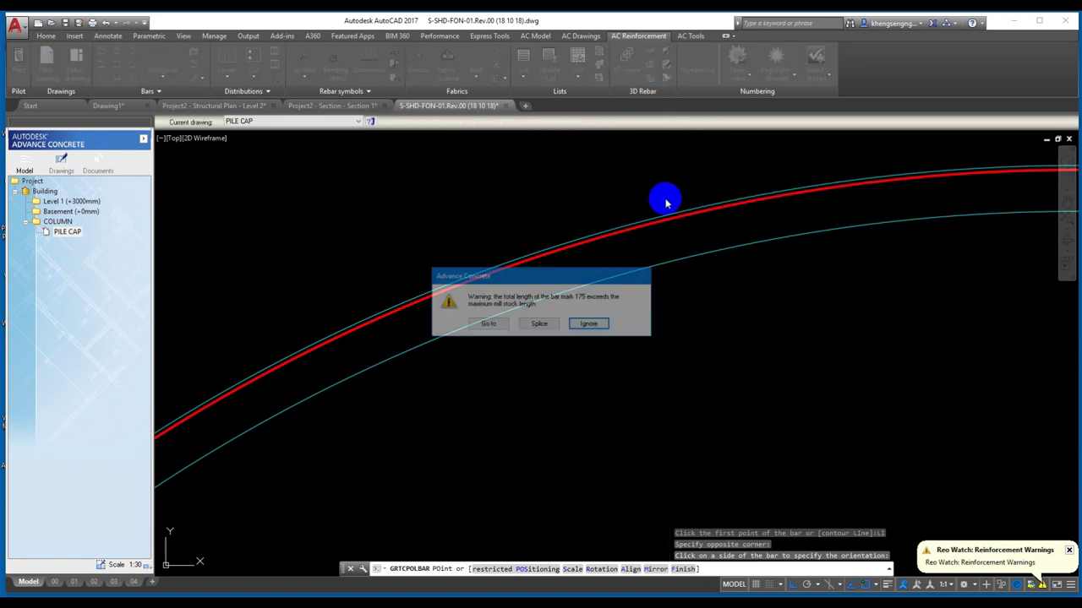
- Splice bar mark 175 with run-out at one end and a 1000 mm lap
click(545, 325)
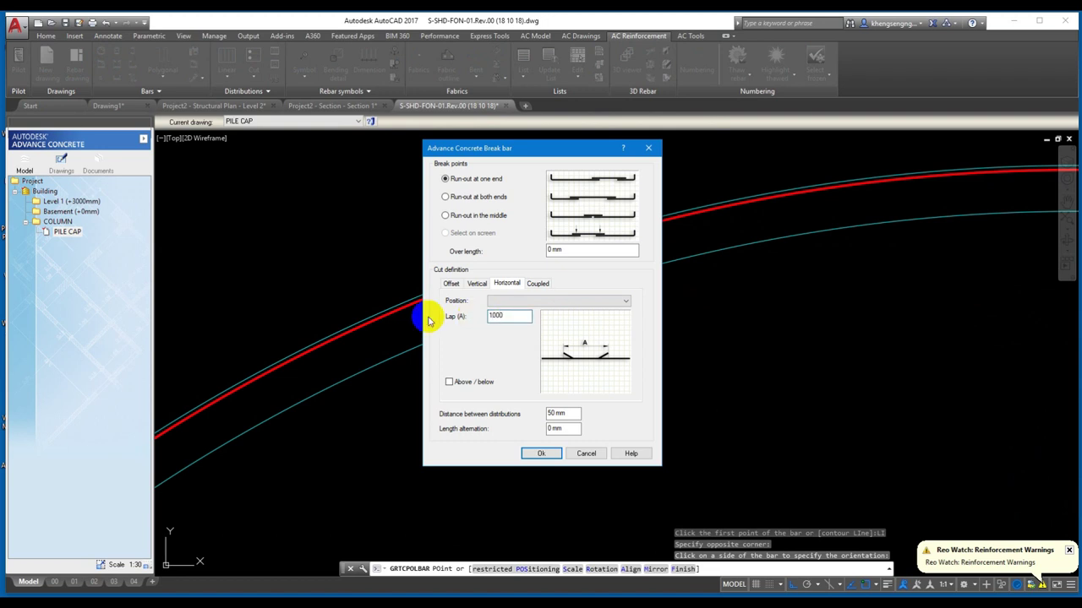
click(543, 453)
click(594, 335)
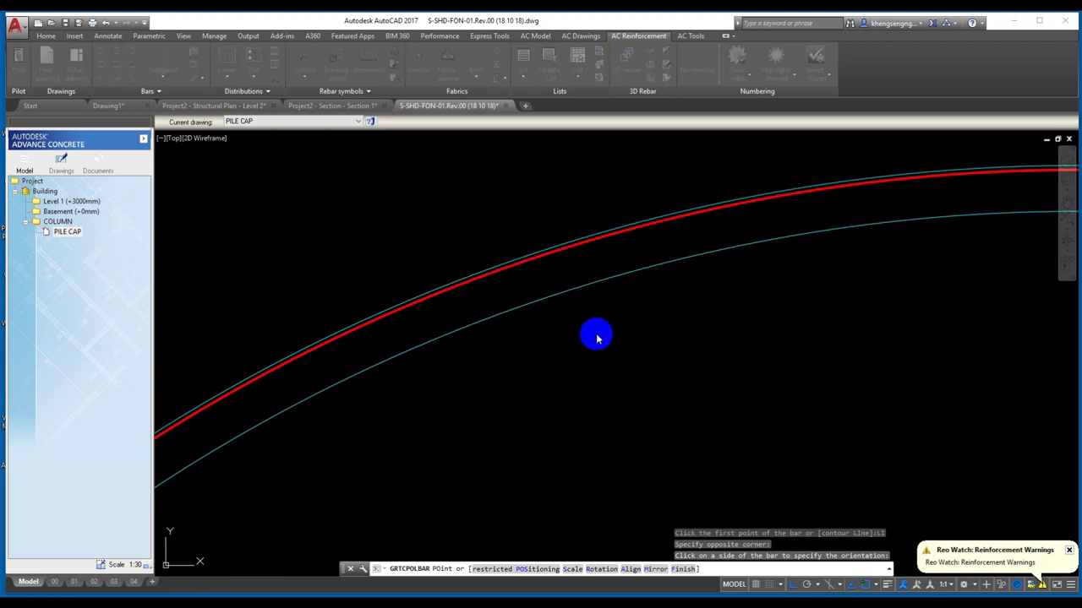
scroll(665, 217, up, 3)
- Move the bar 175 label to a spot above the curved bar
click(643, 251)
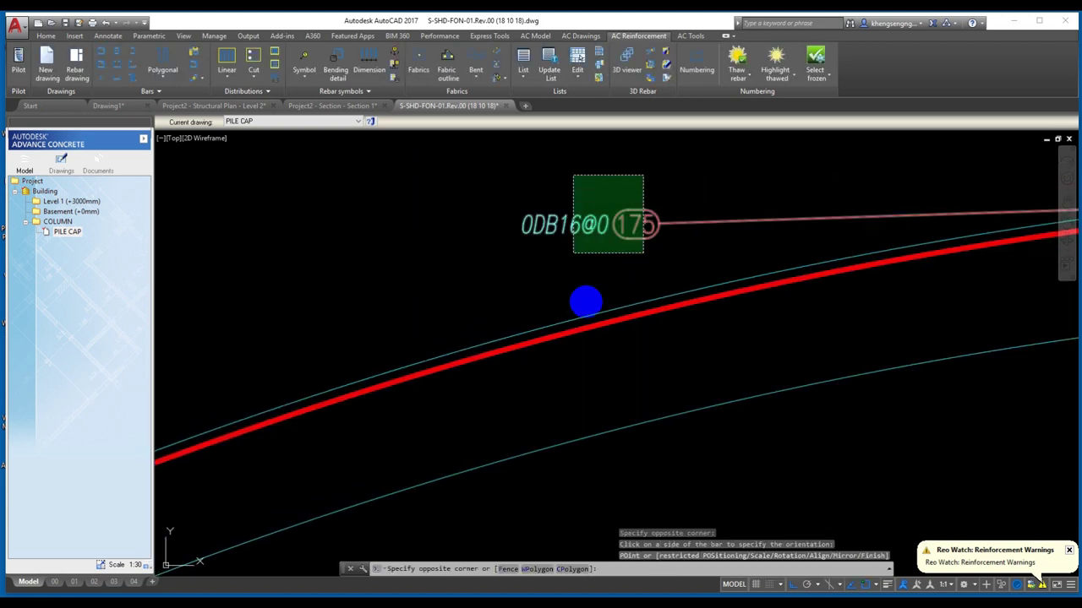
click(585, 302)
scroll(586, 301, down, 2)
middle_drag(635, 331, 490, 367)
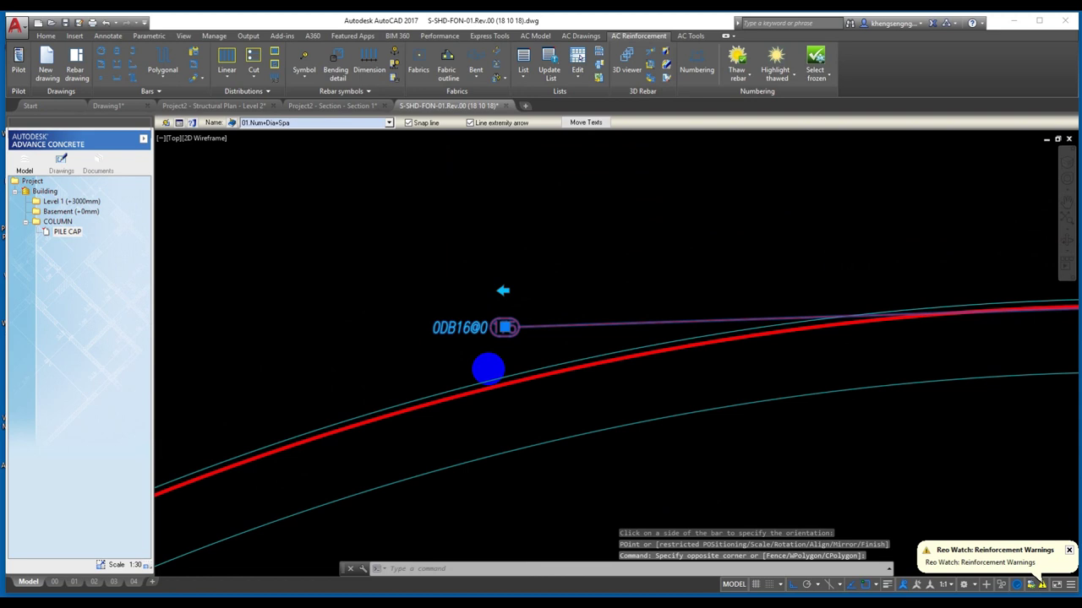
click(504, 327)
scroll(755, 295, down, 2)
middle_drag(363, 330, 604, 316)
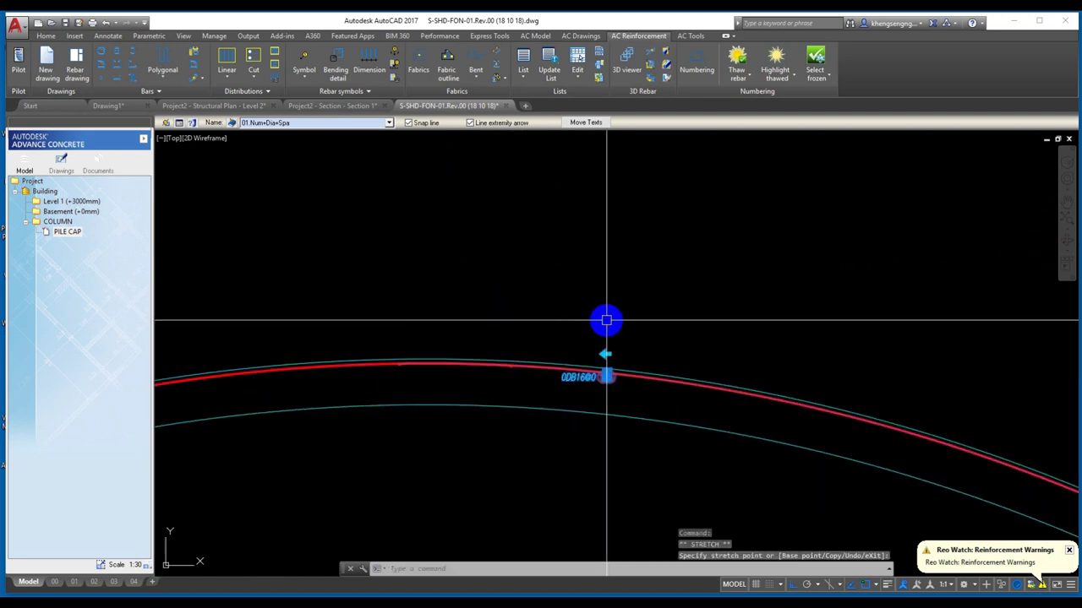
scroll(626, 363, up, 2)
click(640, 273)
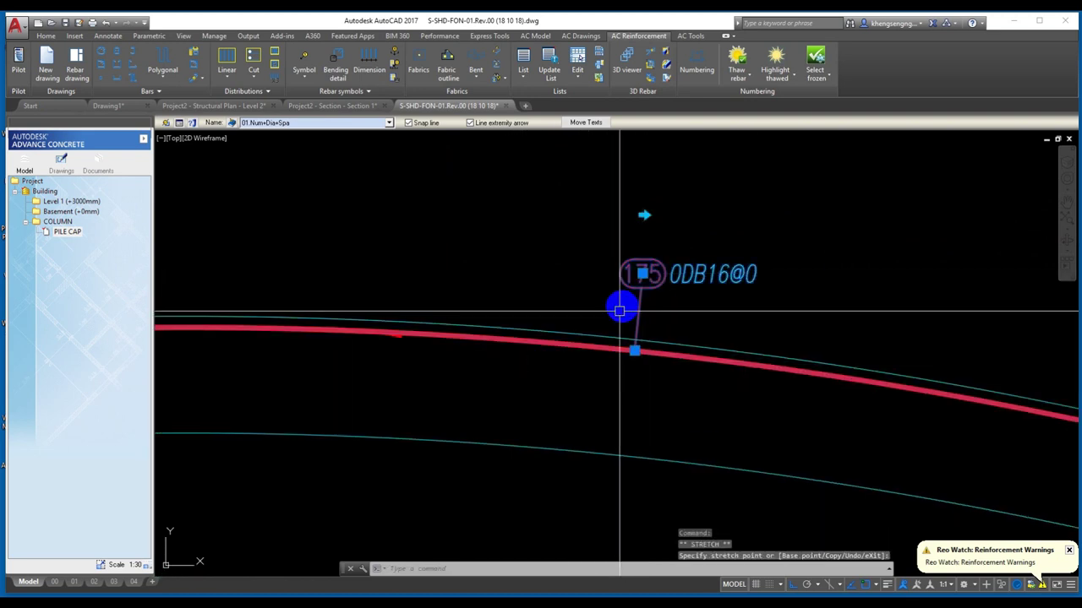
key(Escape)
key(Escape)
- Change the curved rebar's diameter from 16 to 20
mouse_move(422, 340)
middle_down()
mouse_move(666, 332)
mouse_move(464, 355)
middle_up()
scroll(420, 304, down, 1)
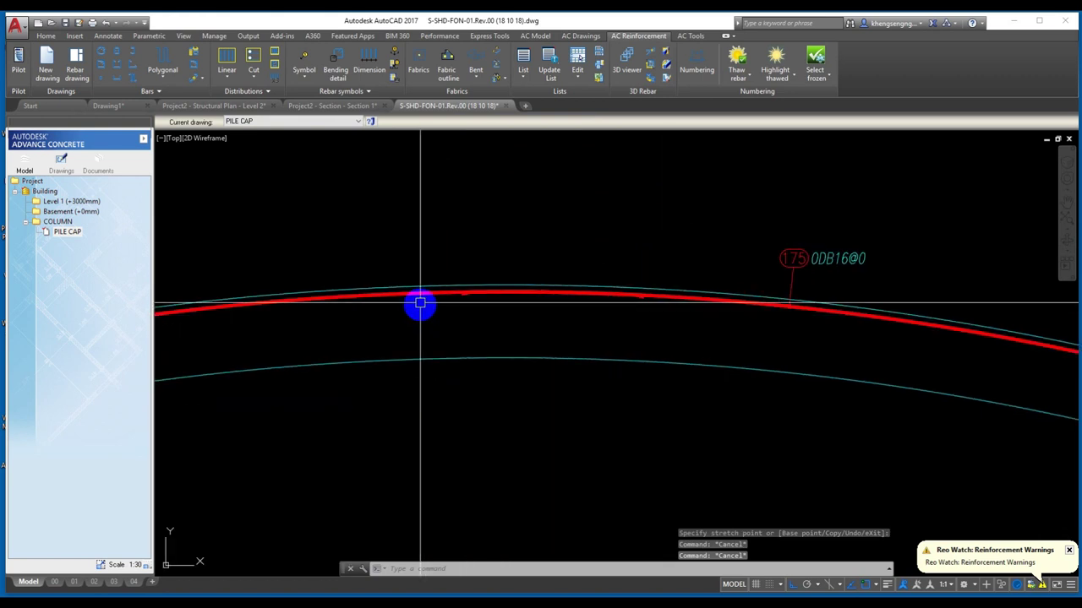
click(420, 304)
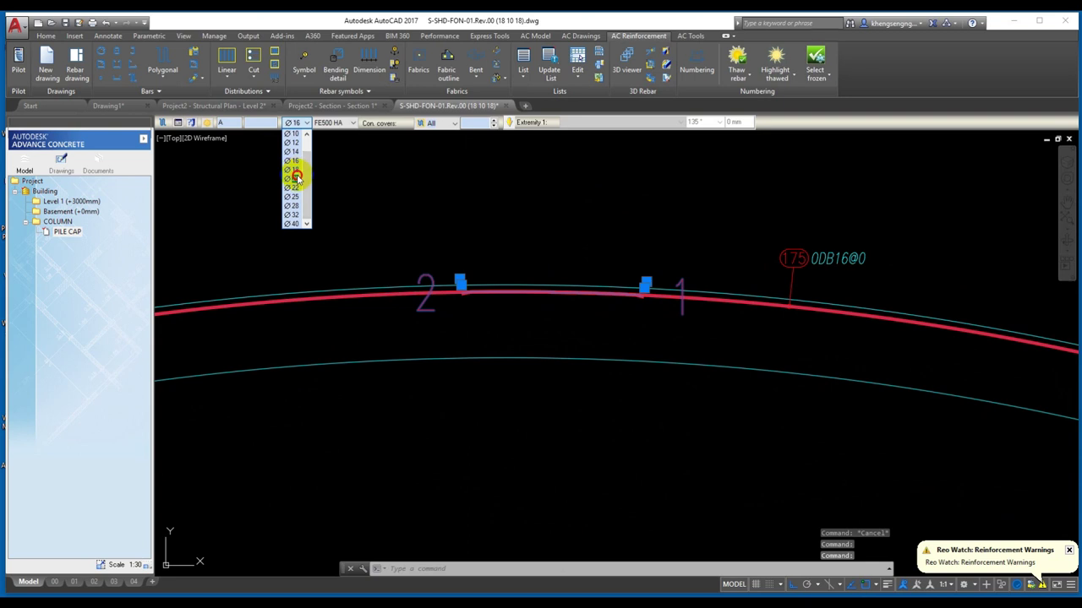
click(296, 178)
scroll(445, 231, down, 2)
- Inspect the spliced bar and reframe the view on the curved beam
click(620, 289)
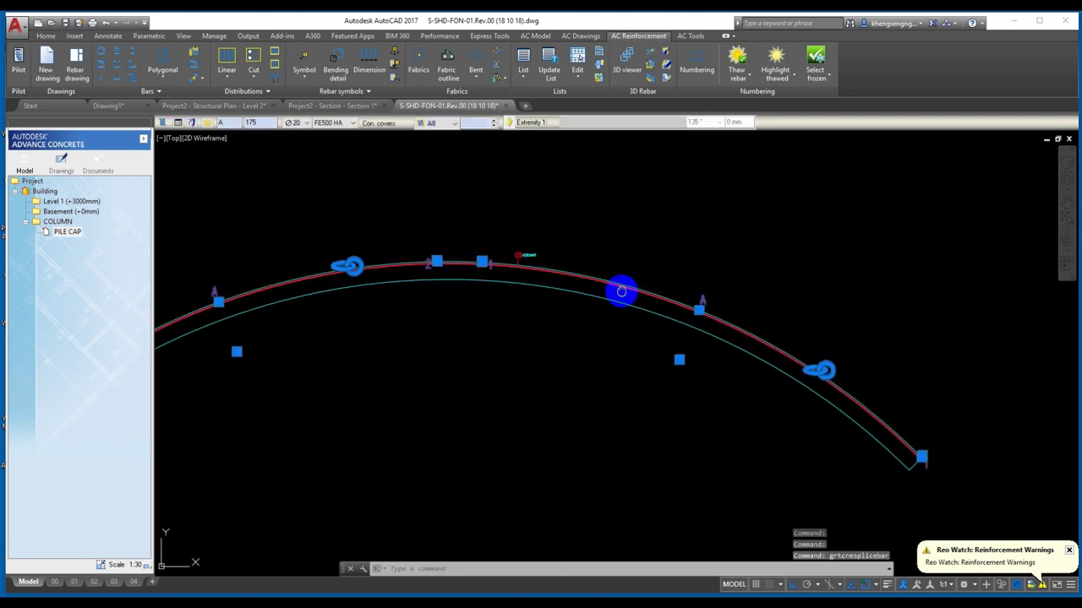
key(Escape)
scroll(755, 388, up, 5)
mouse_move(732, 397)
middle_down()
mouse_move(622, 411)
mouse_move(628, 362)
middle_up()
scroll(932, 381, down, 3)
middle_drag(932, 381, 899, 286)
scroll(434, 321, down, 2)
scroll(565, 306, up, 3)
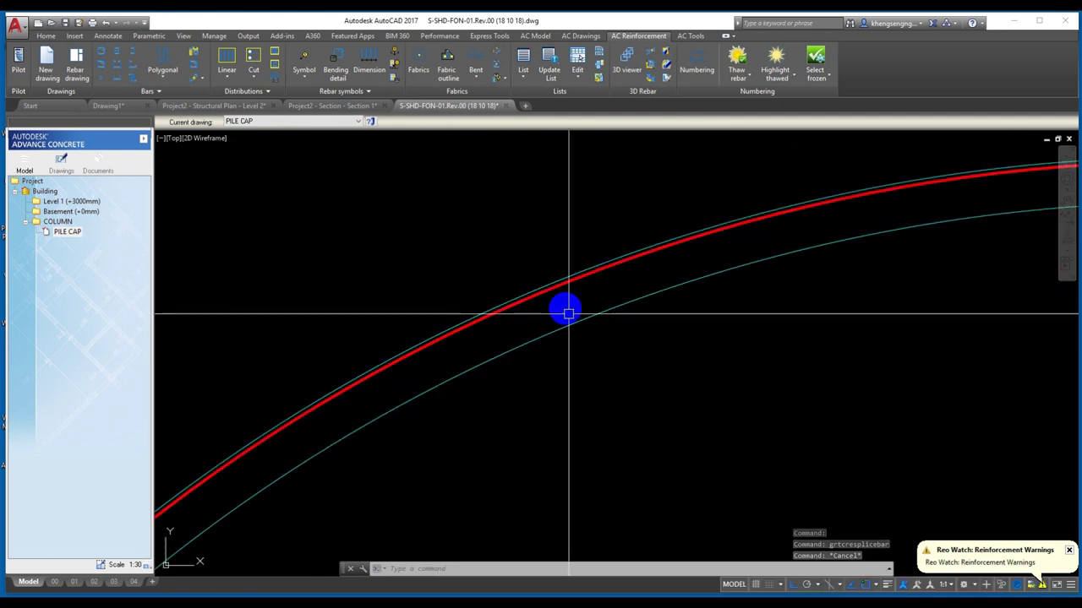
middle_drag(565, 306, 362, 137)
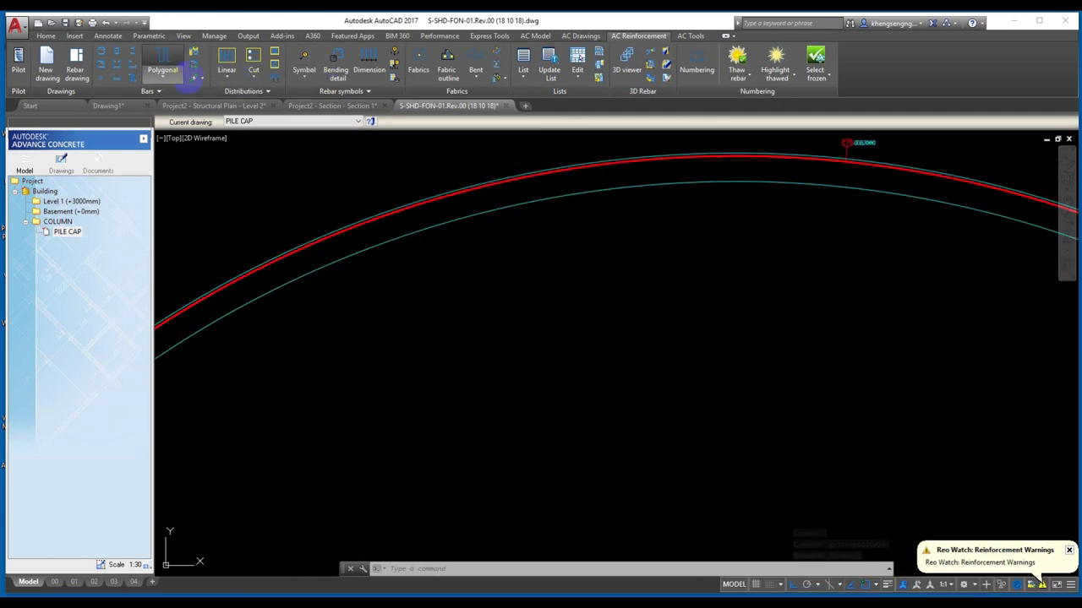
- Draw a second Ø20 polygonal rebar along the beam's arc edge and place its label
click(169, 72)
click(296, 122)
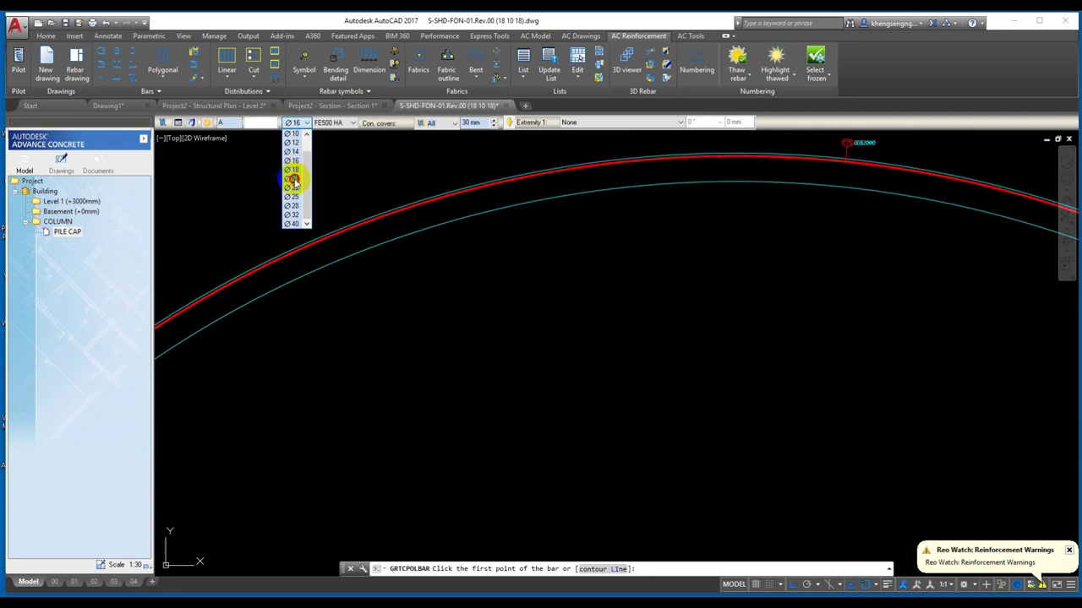
click(294, 180)
middle_drag(449, 229, 532, 217)
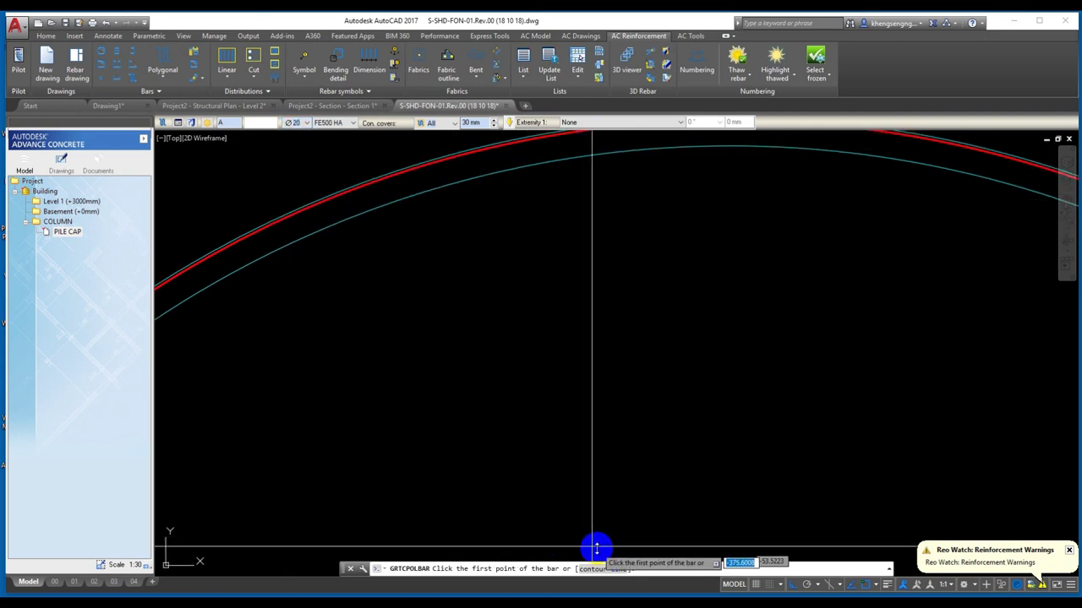
click(619, 569)
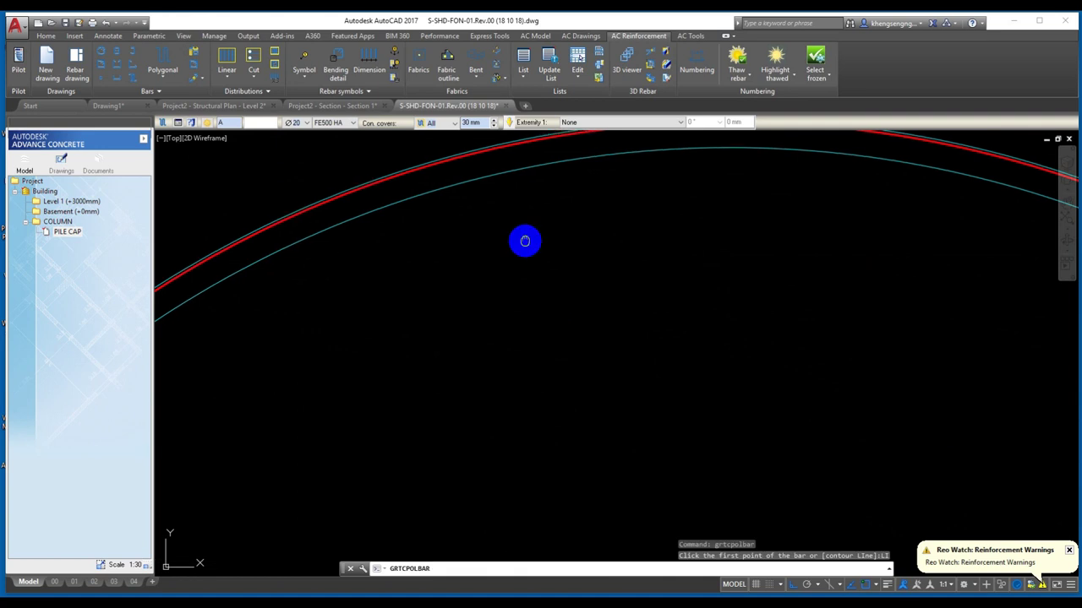
middle_drag(524, 239, 513, 279)
click(512, 277)
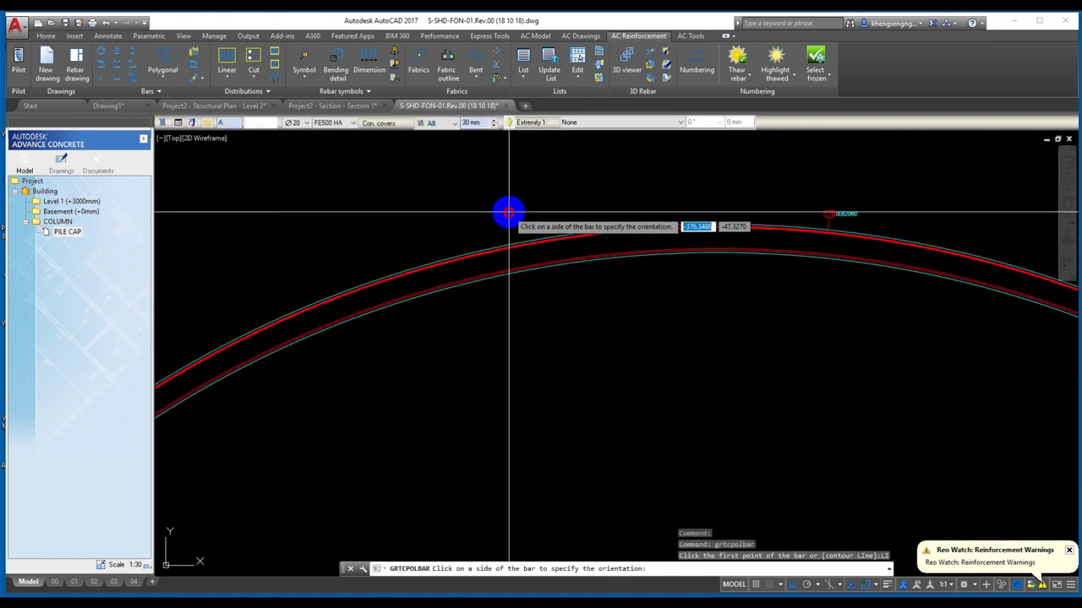
click(536, 292)
- Splice the over-length second bar using the default break settings
click(544, 323)
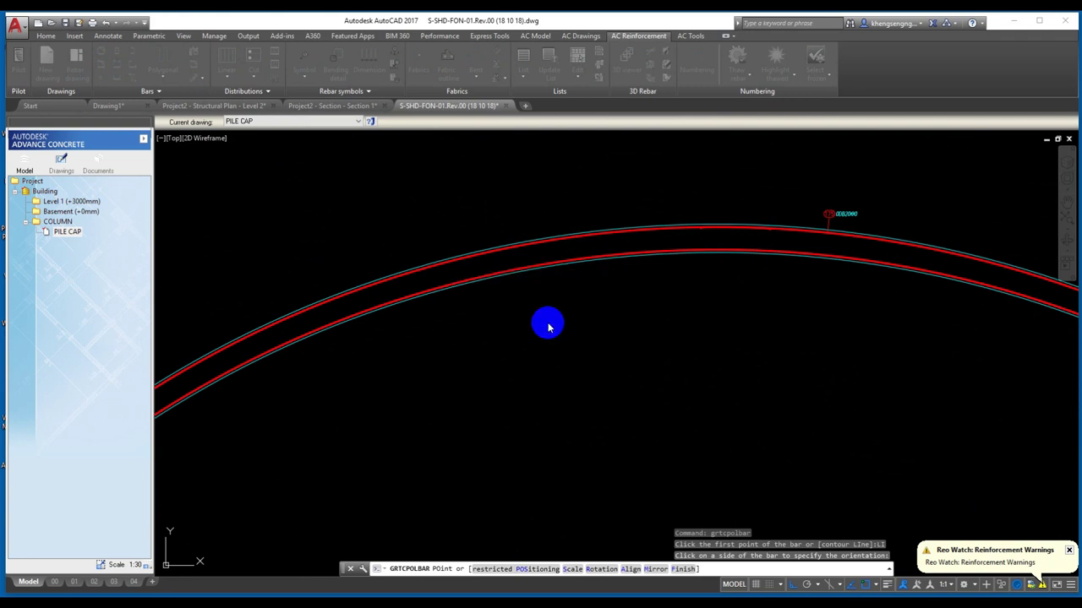
click(545, 455)
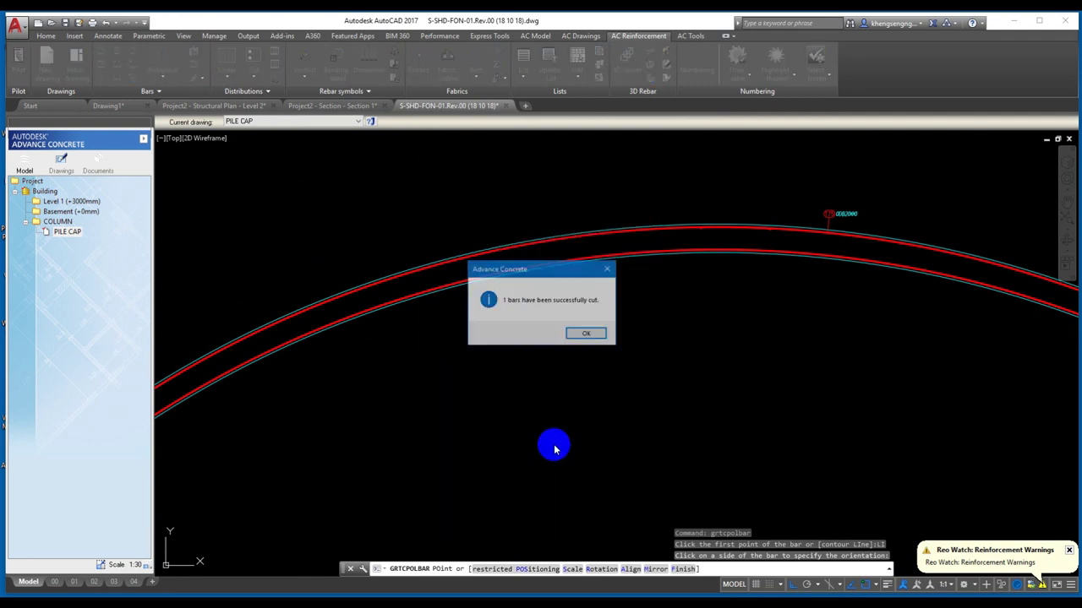
click(582, 331)
key(Escape)
- Erase both bar labels by window-selecting them and running E
scroll(642, 331, down, 3)
scroll(527, 290, up, 2)
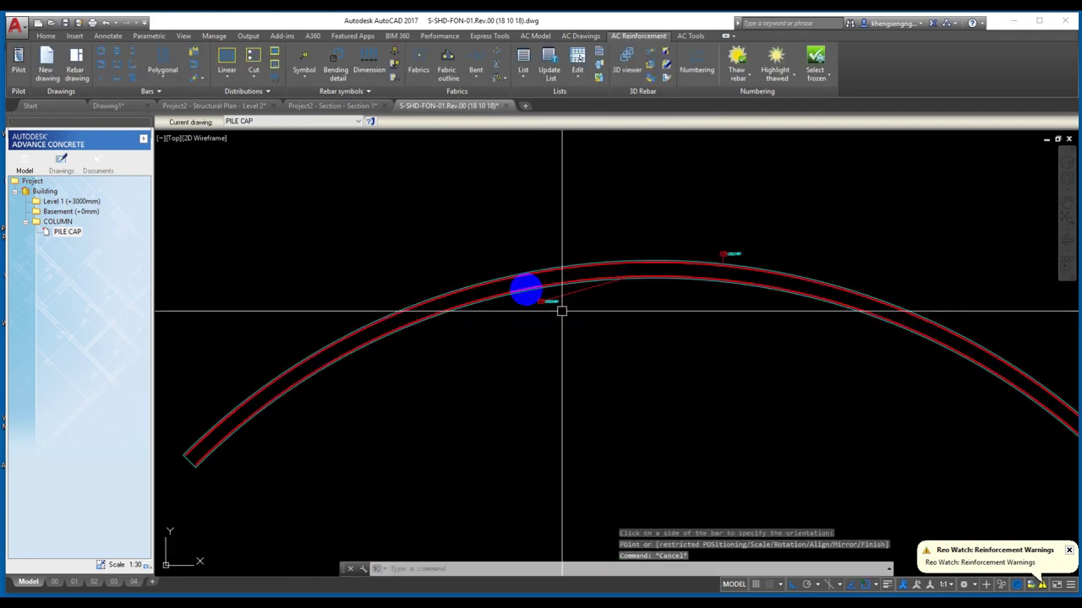
click(453, 171)
click(809, 350)
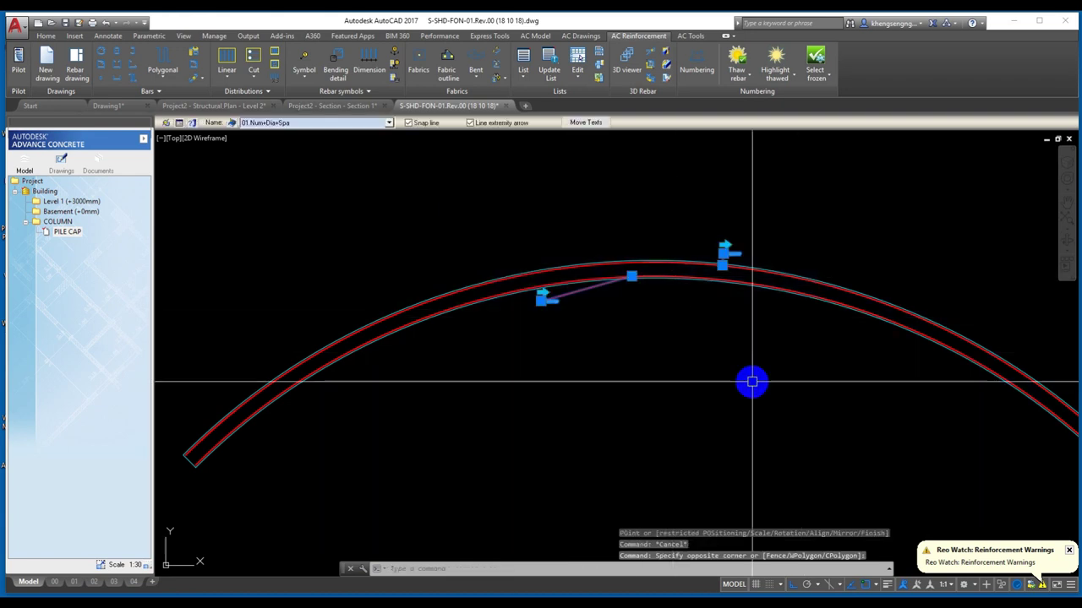
text(e)
key(Return)
- Zoom and pan to show the whole curved beam with its rebars and the green beam below
scroll(792, 381, up, 1)
scroll(748, 362, up, 2)
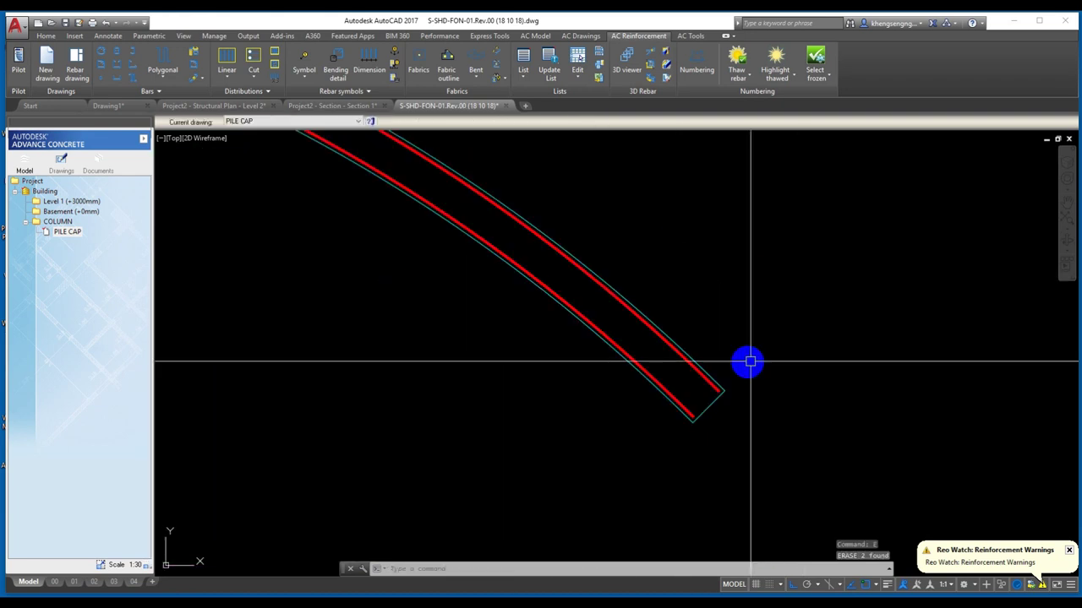
scroll(831, 270, down, 5)
mouse_move(830, 271)
middle_down()
mouse_move(532, 306)
mouse_move(487, 381)
middle_up()
scroll(487, 381, up, 2)
scroll(444, 400, up, 1)
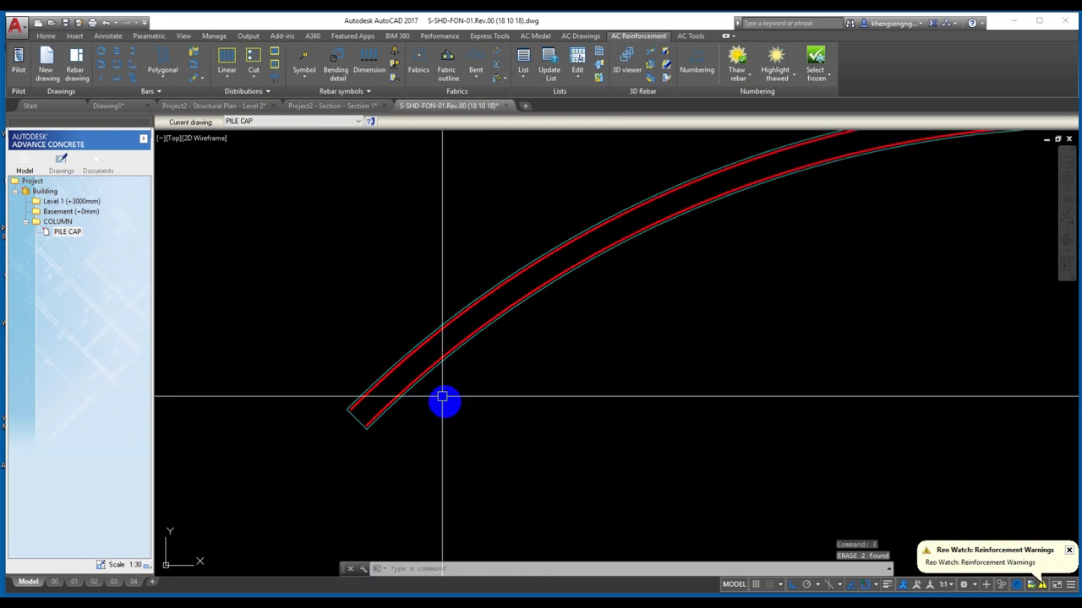
scroll(377, 401, up, 1)
scroll(364, 351, down, 1)
scroll(420, 367, down, 1)
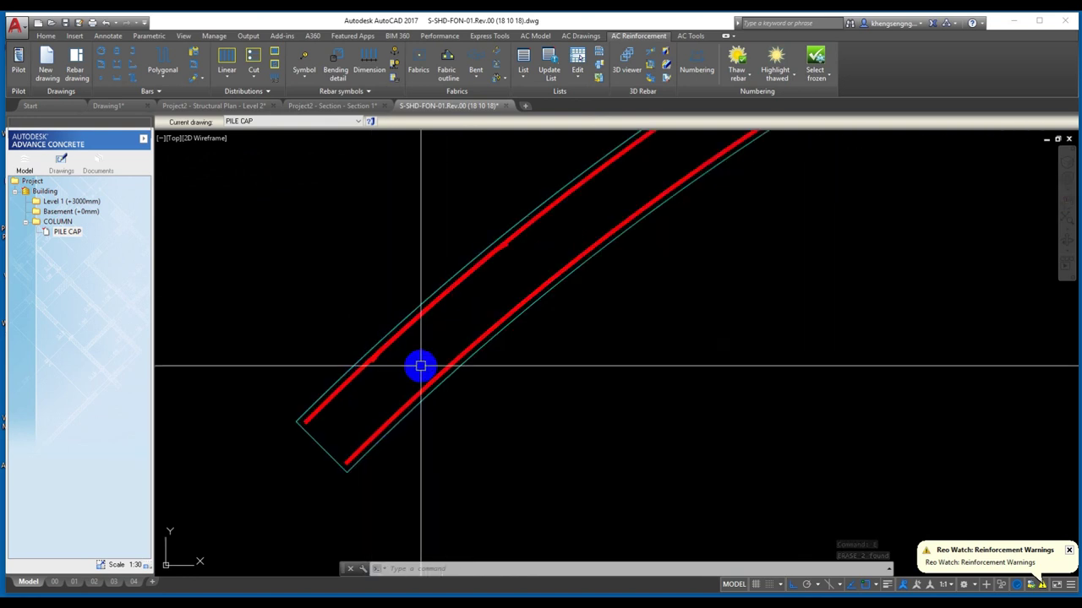
scroll(344, 355, down, 3)
scroll(872, 373, up, 1)
scroll(870, 319, down, 2)
middle_drag(797, 398, 779, 323)
scroll(764, 332, up, 1)
scroll(763, 332, down, 1)
scroll(772, 288, down, 2)
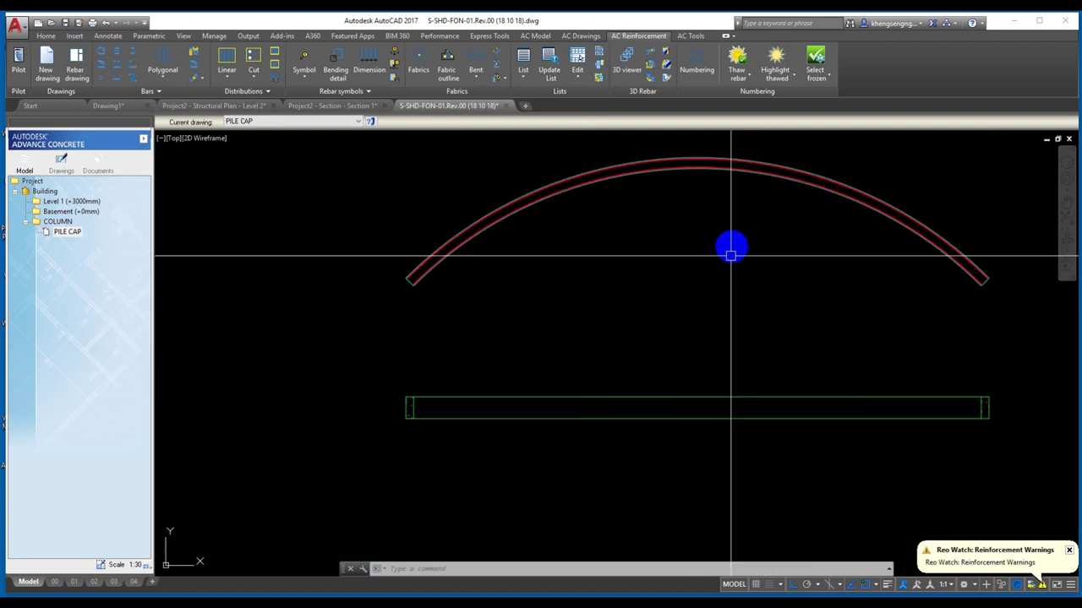
- Draw two horizontal construction lines along the beam's top and bottom edges
scroll(433, 337, up, 2)
middle_drag(434, 337, 476, 232)
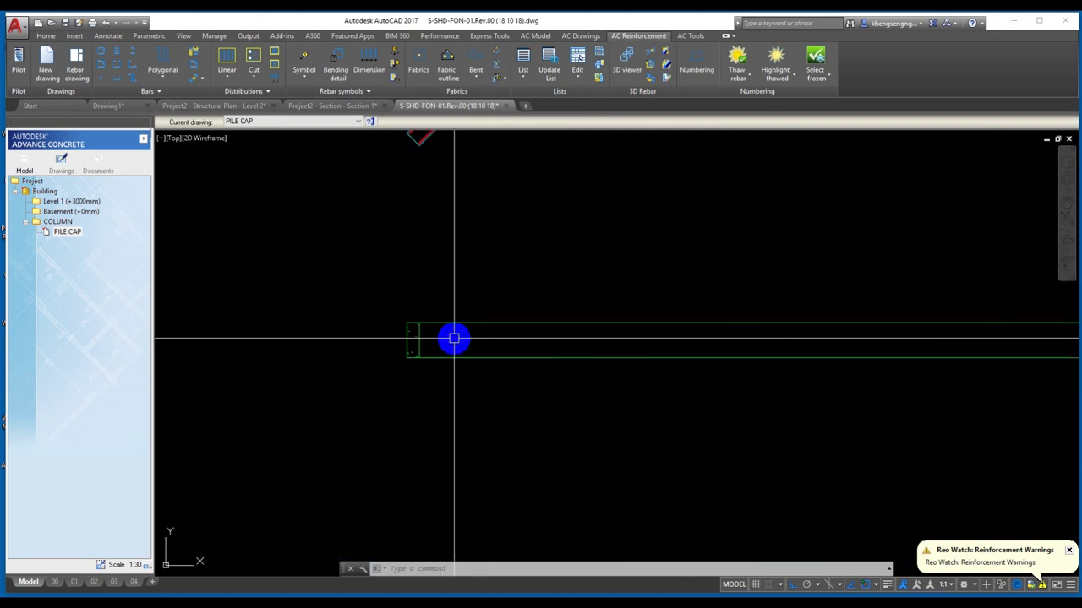
text(x)
key(Return)
text(h)
key(Return)
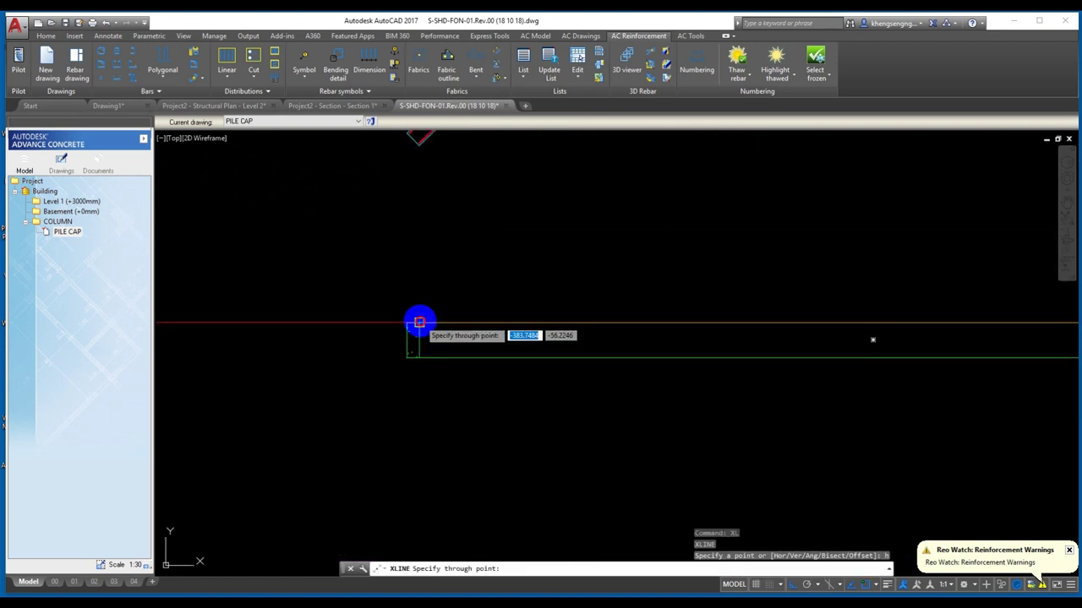
click(419, 322)
click(347, 357)
key(Return)
- Add a vertical construction line to the left of the beam
middle_drag(303, 376, 523, 383)
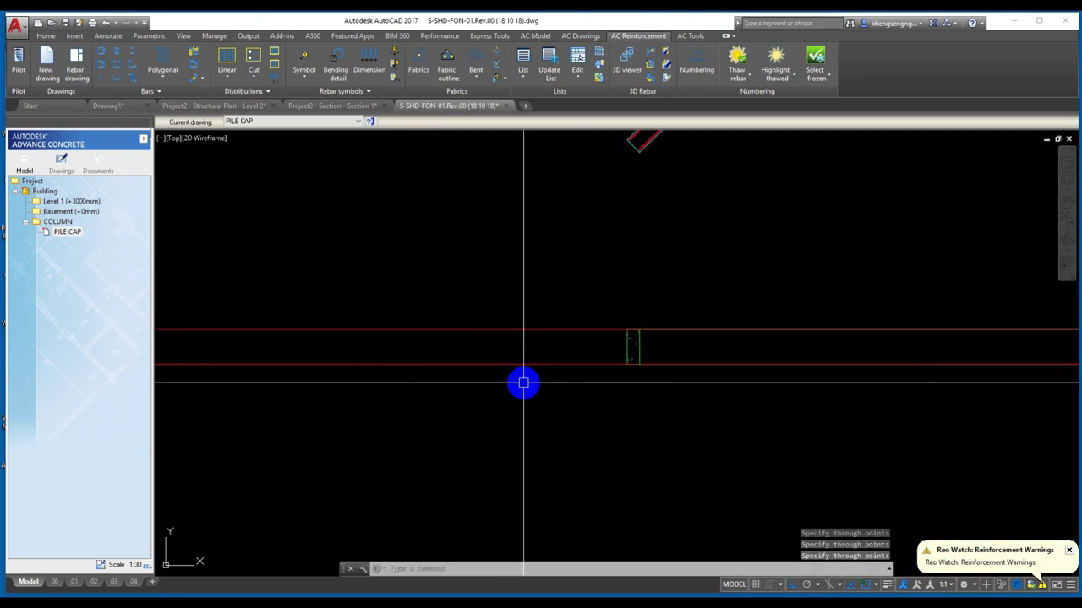
text(xl)
key(Return)
text(v)
key(Return)
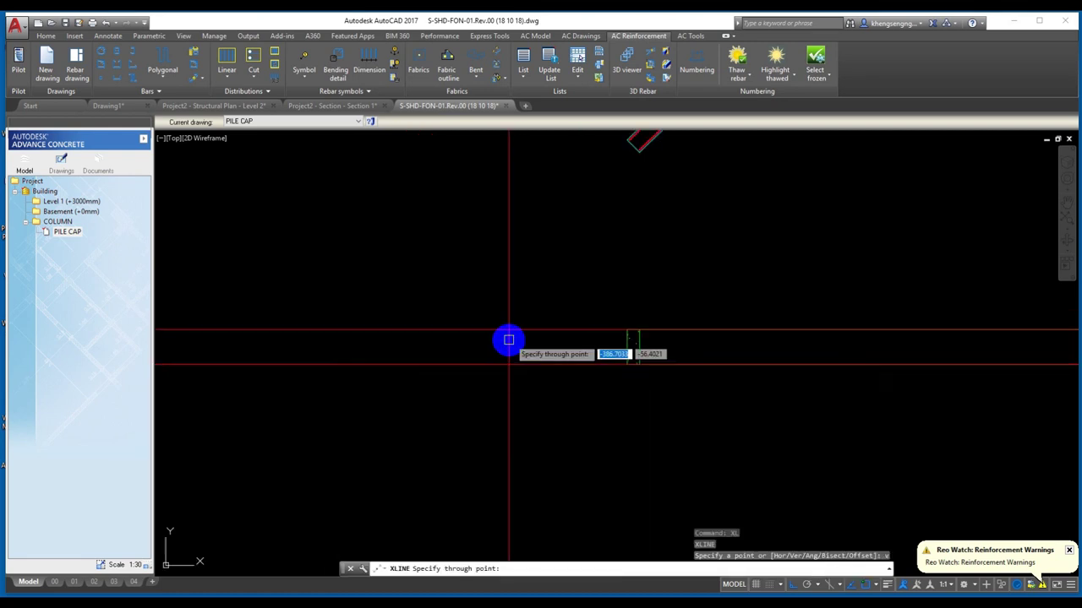
click(496, 330)
scroll(512, 335, up, 4)
key(Return)
- Offset the vertical construction line to the right
text(o)
key(Return)
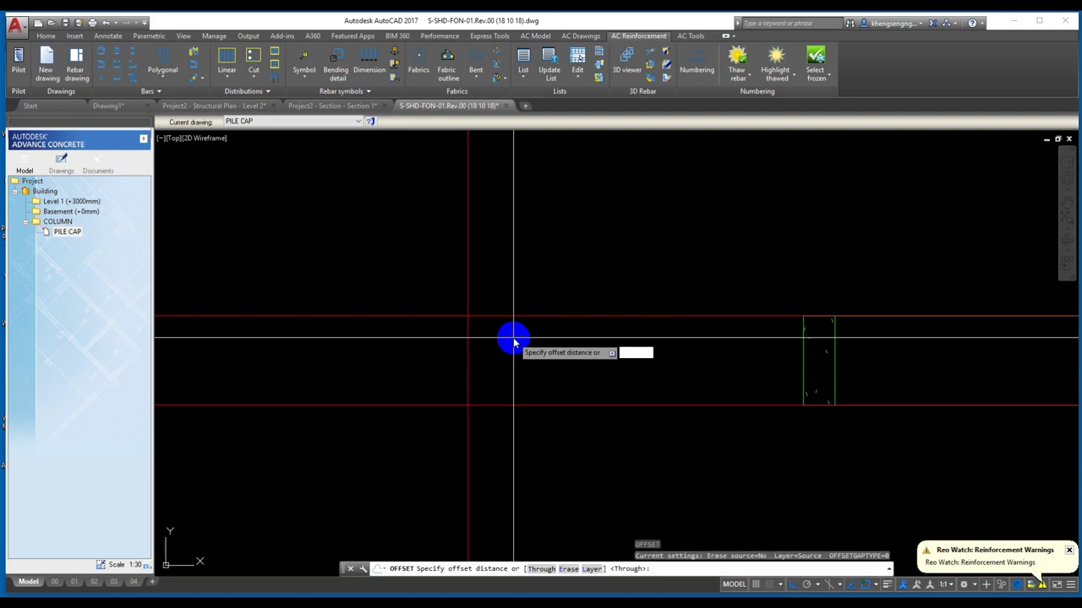
key(Return)
click(468, 340)
click(529, 358)
middle_drag(529, 358, 505, 338)
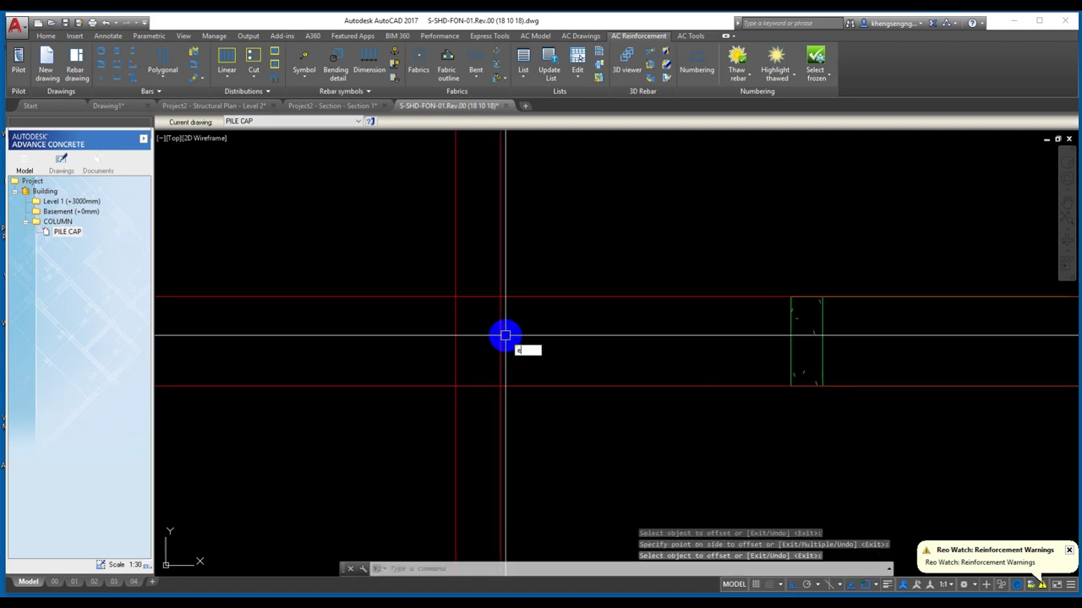
- Start a rectangle at a line intersection, then cancel it
text(rec)
key(Return)
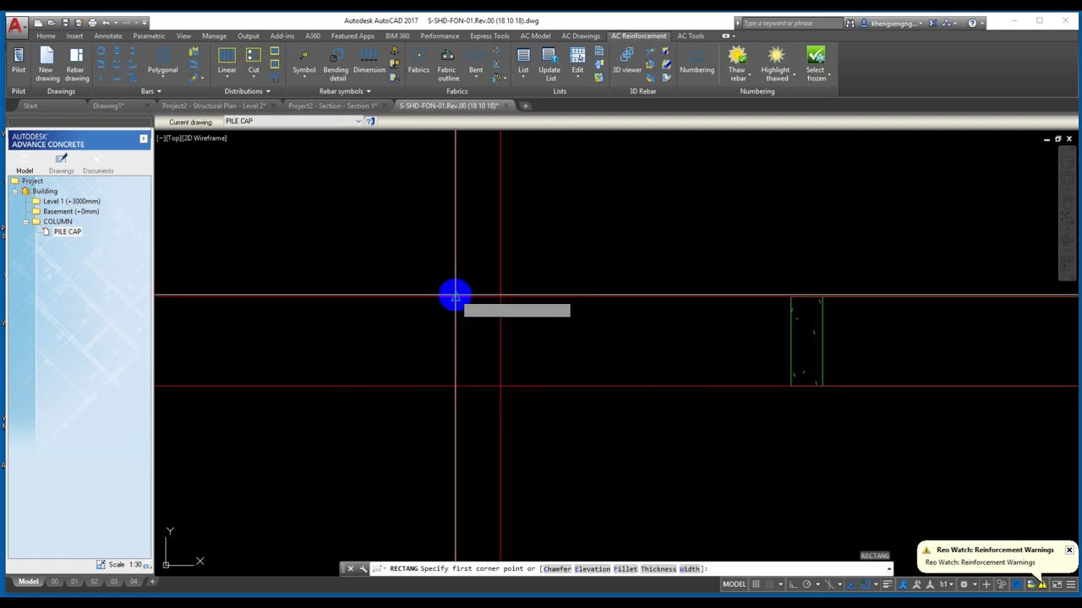
click(501, 385)
middle_drag(501, 385, 534, 419)
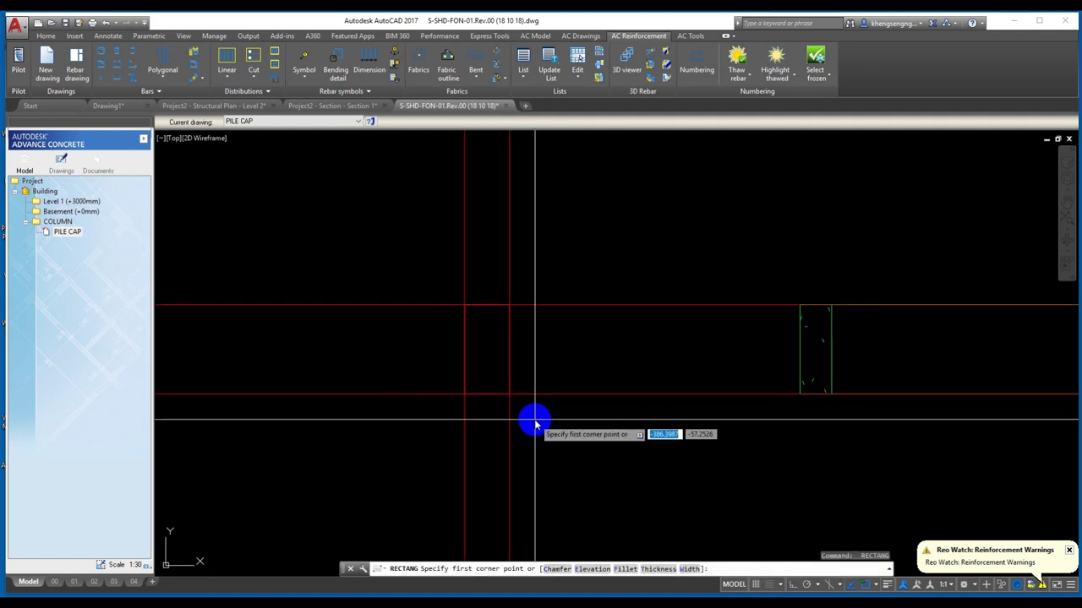
text(o)
key(Return)
key(Return)
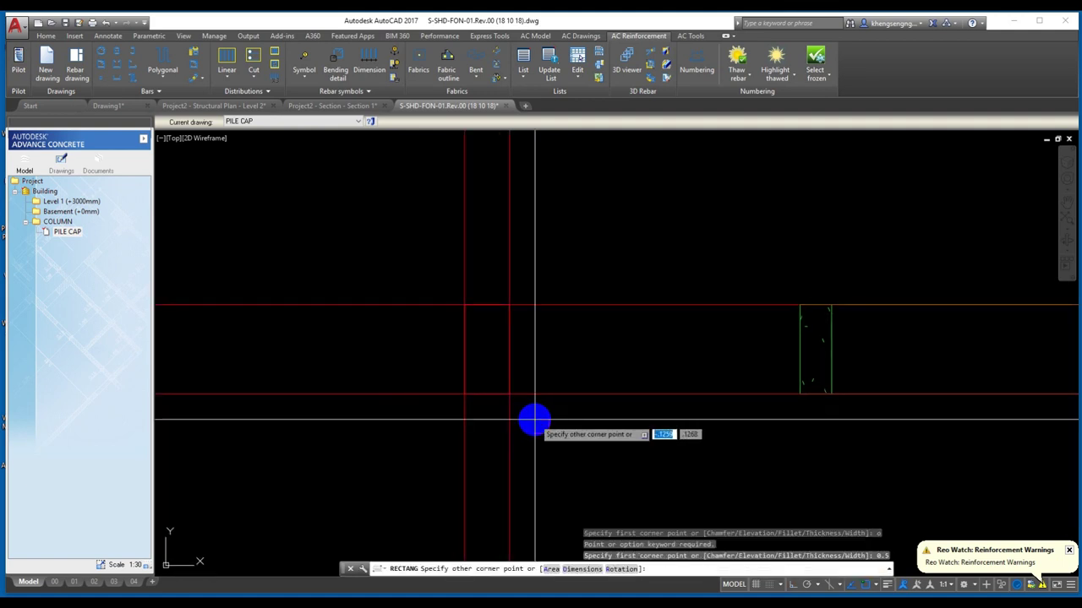
key(Escape)
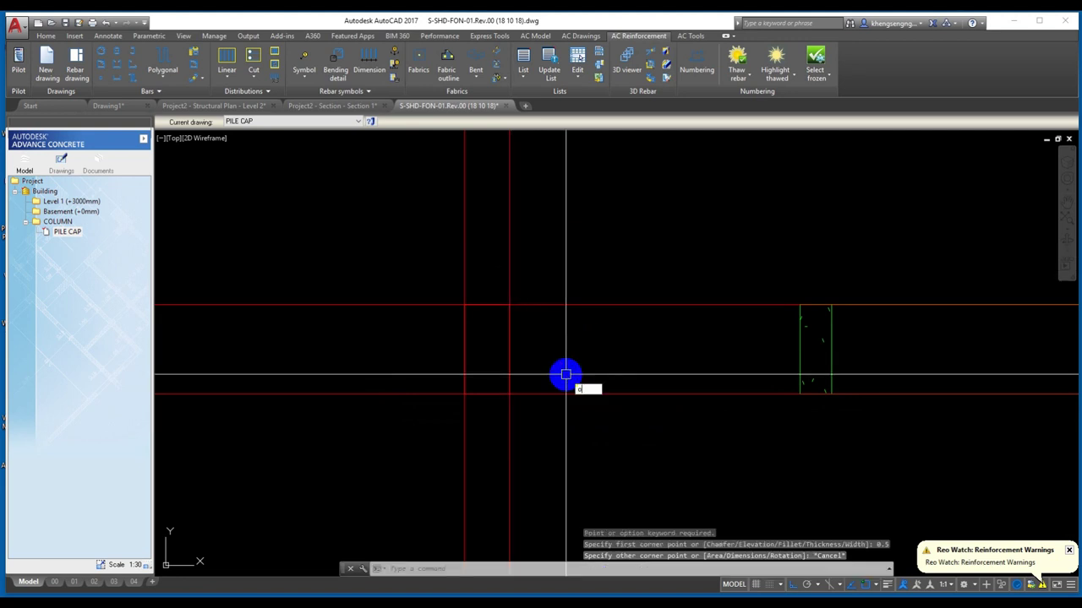
- Begin offsetting the vertical construction line by 0.5
key(Return)
text(0.5)
key(Return)
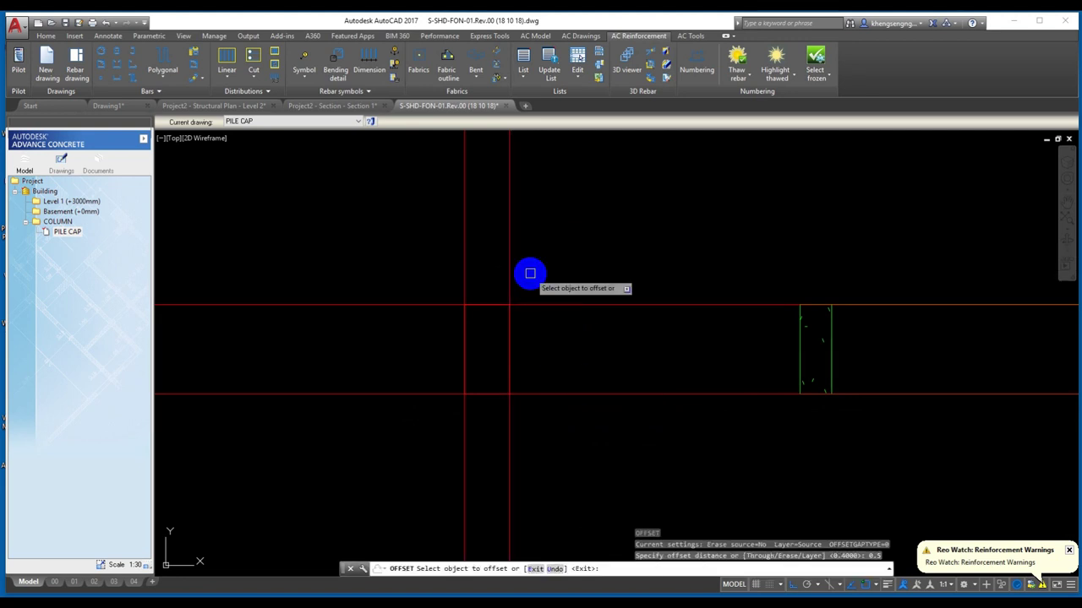
click(509, 256)
- Offset vertical lines 0.5 to each side and copy the top horizontal line downward
click(580, 258)
click(397, 275)
key(Return)
key(Return)
text(0)
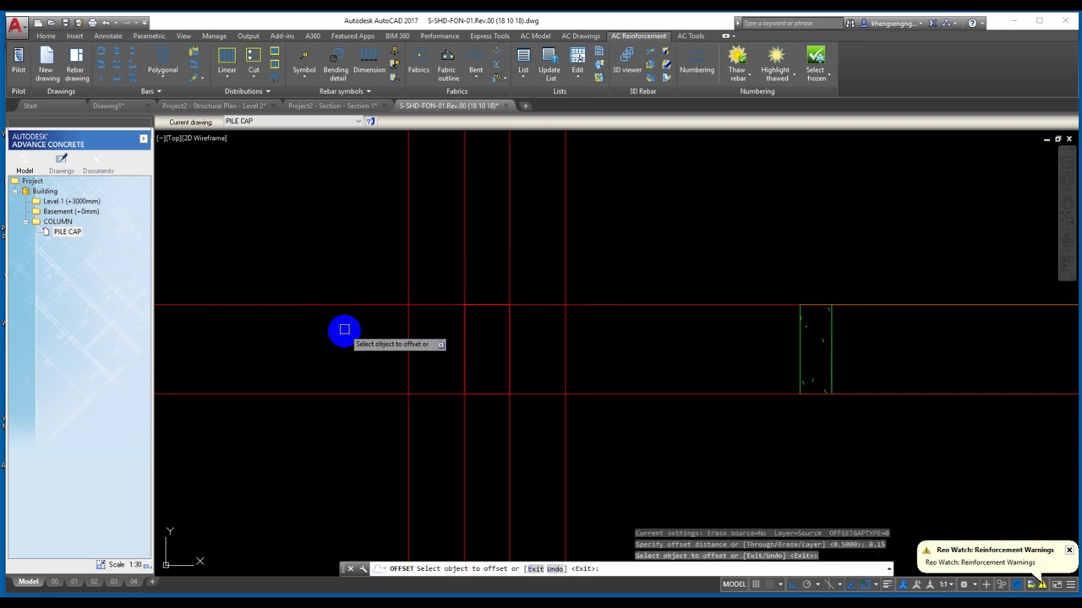
click(349, 305)
click(350, 343)
middle_drag(365, 341, 387, 343)
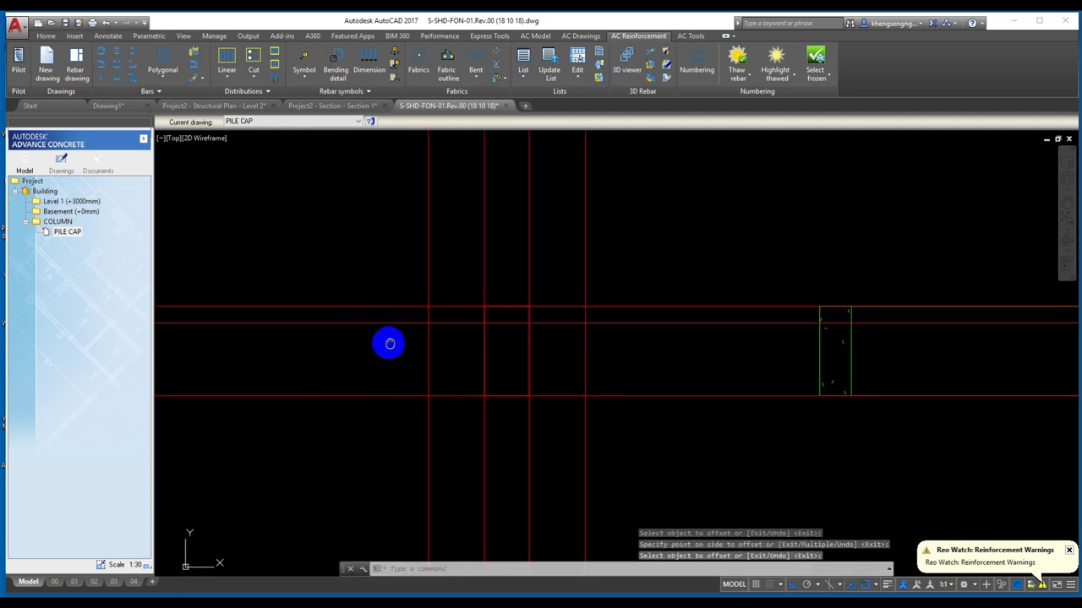
key(Escape)
- Trim the construction lines into rectangles with a crossing window
text(tr)
key(Return)
key(Return)
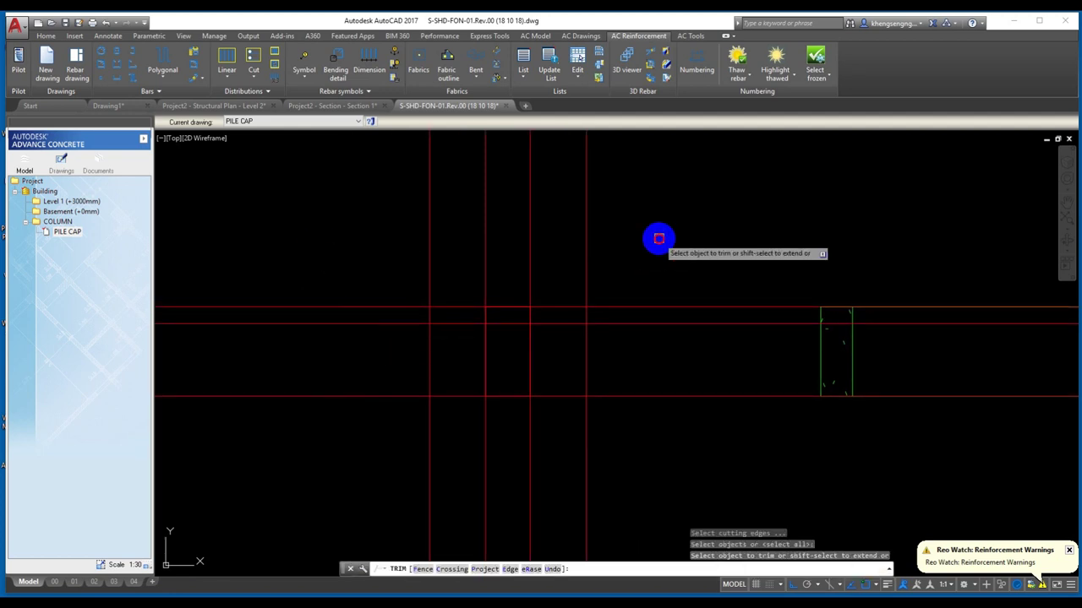
click(656, 237)
click(290, 468)
scroll(546, 355, up, 2)
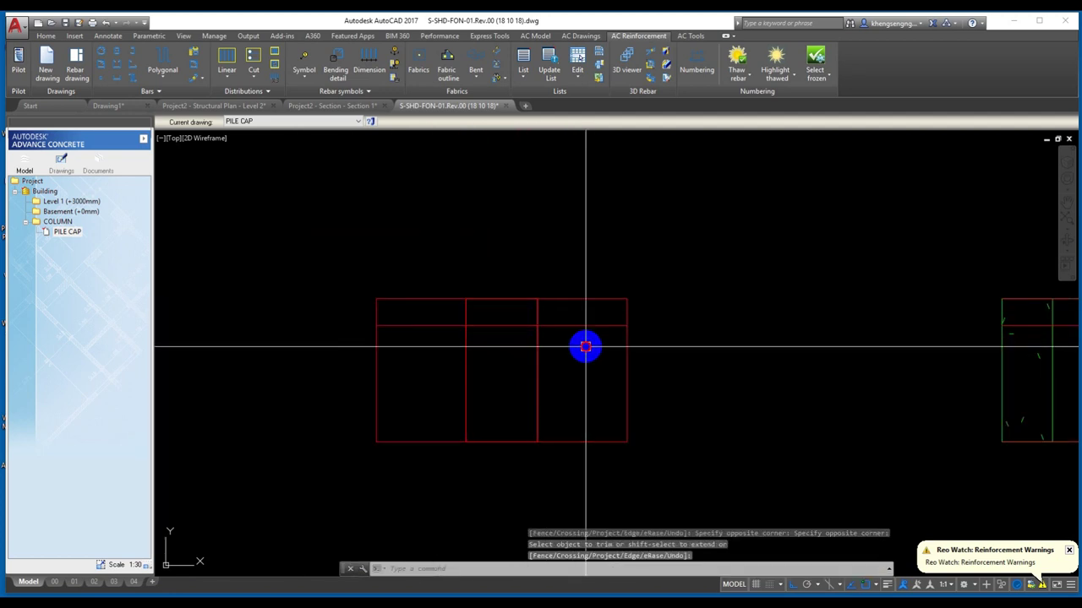
key(Return)
- Erase the surplus right, bottom and left vertical lines
click(582, 380)
click(632, 393)
click(647, 415)
click(599, 442)
text(e)
key(Return)
click(401, 437)
click(332, 385)
key(Delete)
scroll(514, 295, up, 2)
- Trim the lower flange line between the web, using the horizontal lines as cutting edges
text(tr)
key(Return)
drag(691, 382, 615, 280)
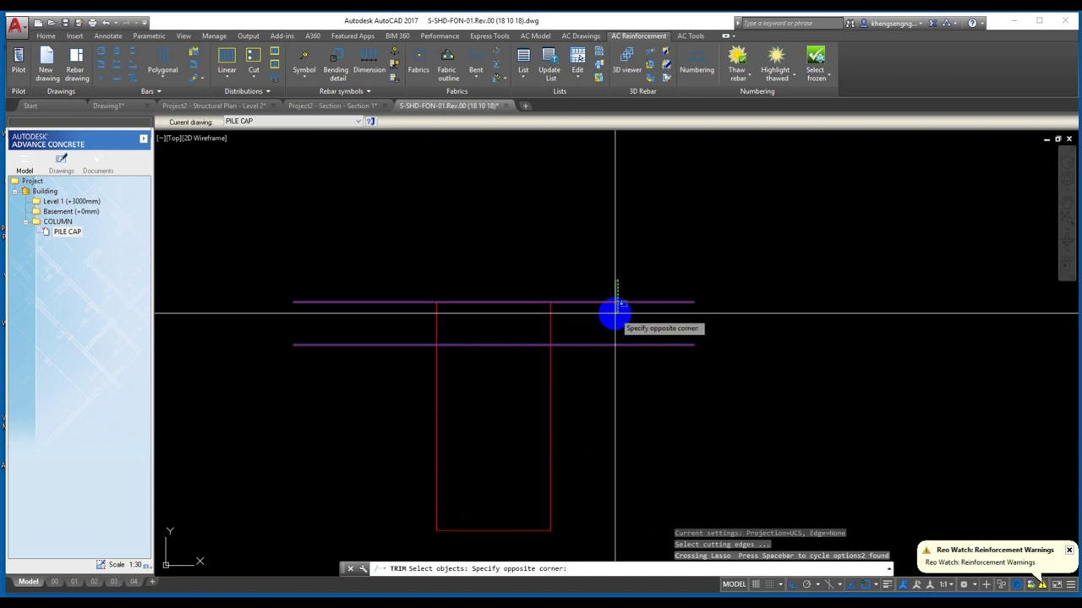
key(Return)
drag(495, 331, 471, 386)
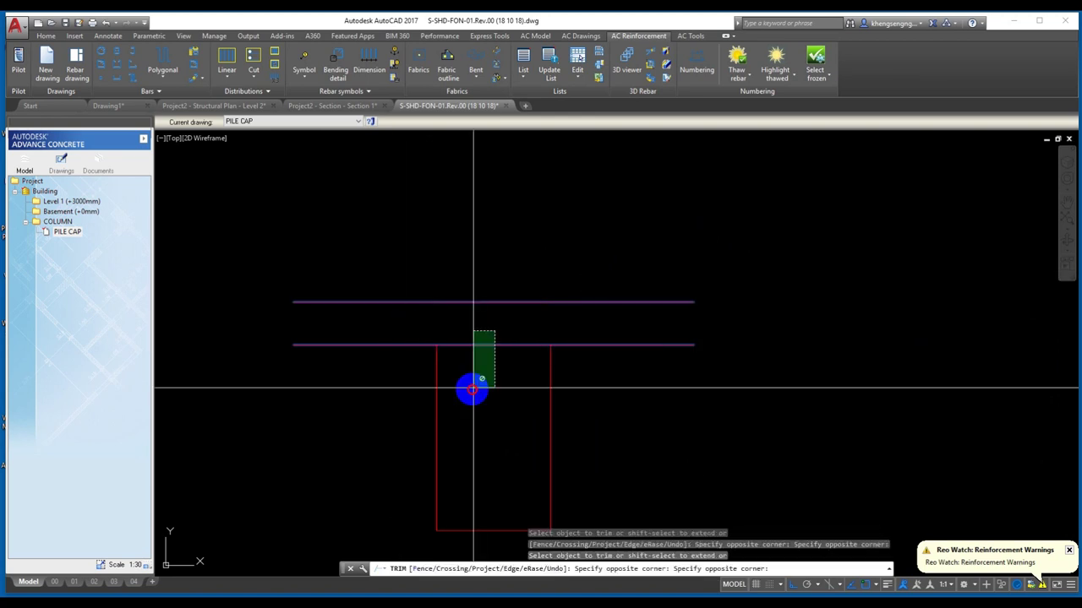
key(Escape)
- Select the middle segment of the upper flange line
click(350, 261)
click(605, 374)
scroll(606, 374, down, 3)
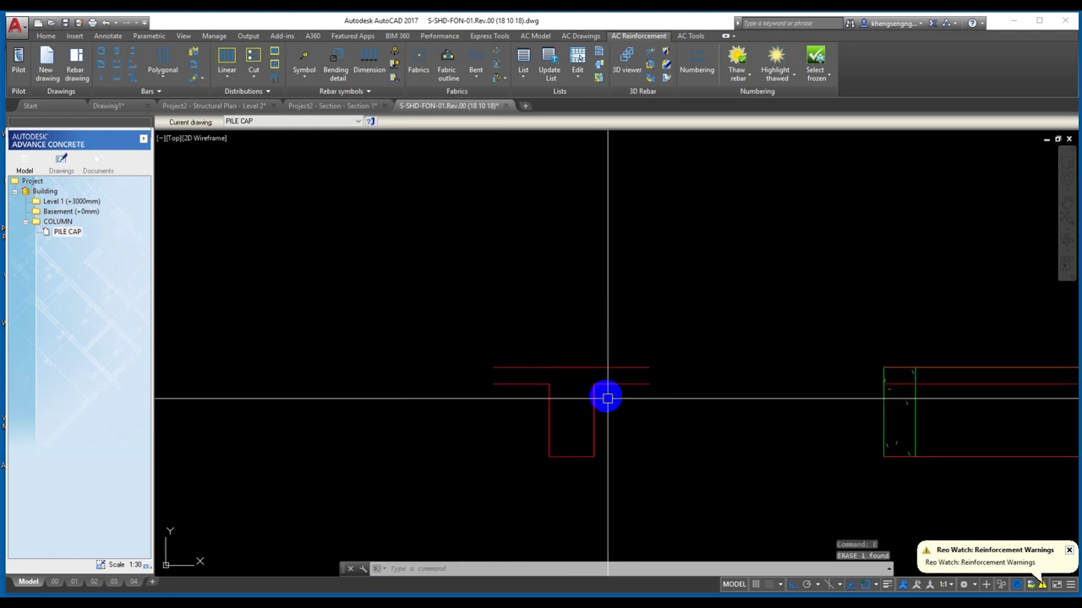
scroll(546, 379, up, 2)
scroll(381, 292, down, 2)
scroll(499, 380, down, 2)
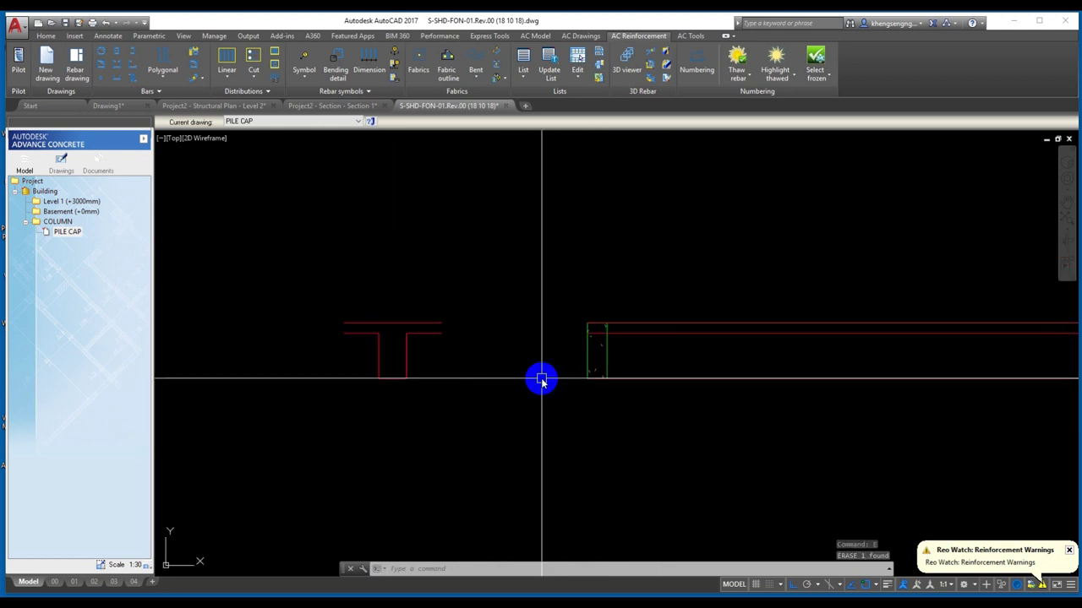
- Start an Express Tools Break-line Symbol and pick its first point on the flange
click(106, 38)
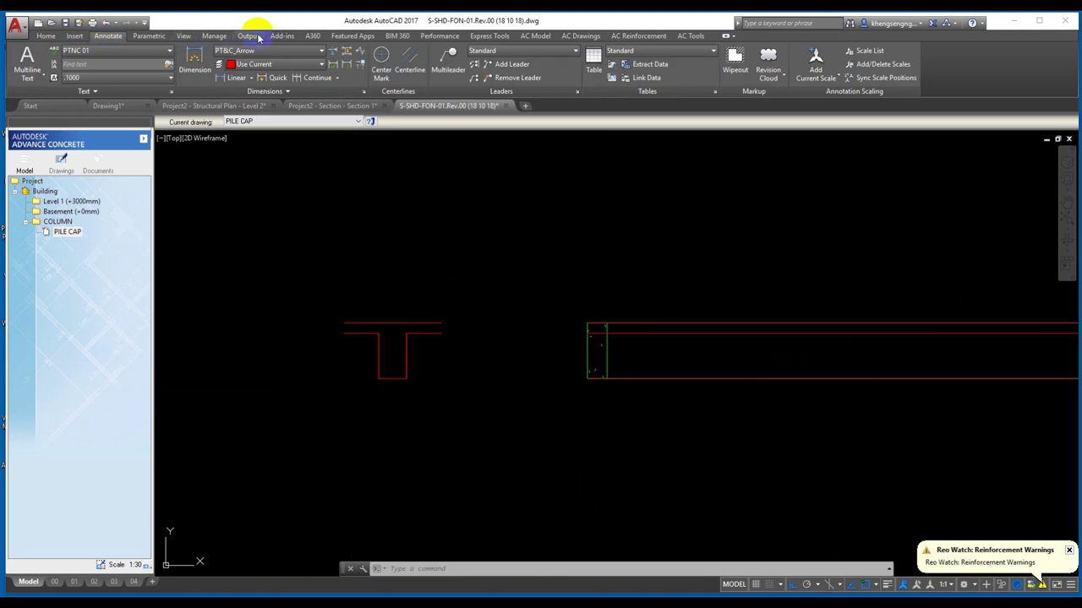
click(151, 36)
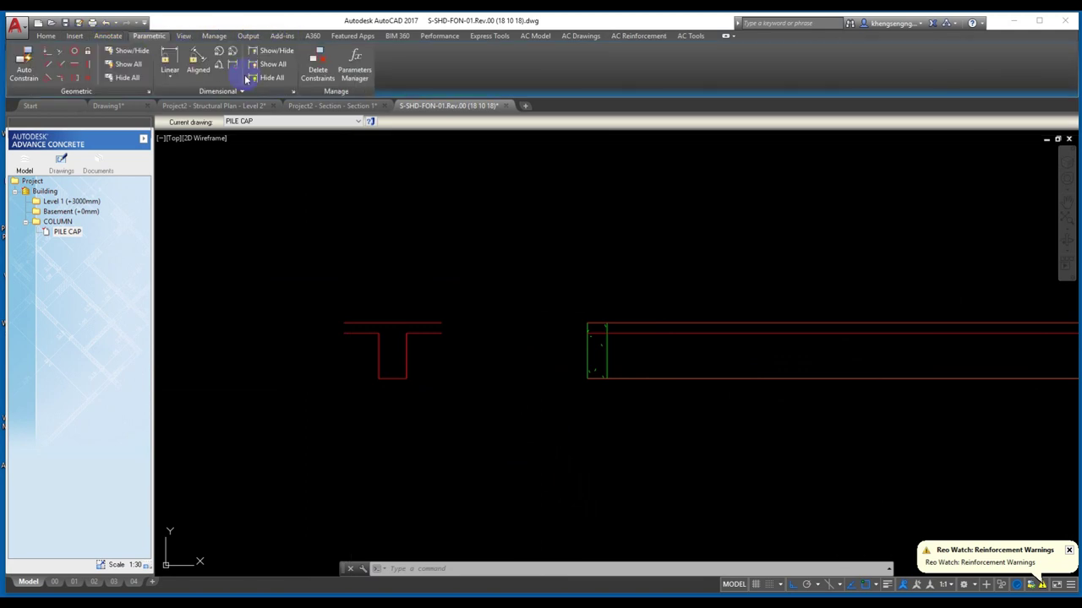
click(106, 36)
mouse_move(433, 133)
middle_down()
mouse_move(528, 246)
mouse_move(488, 220)
middle_up()
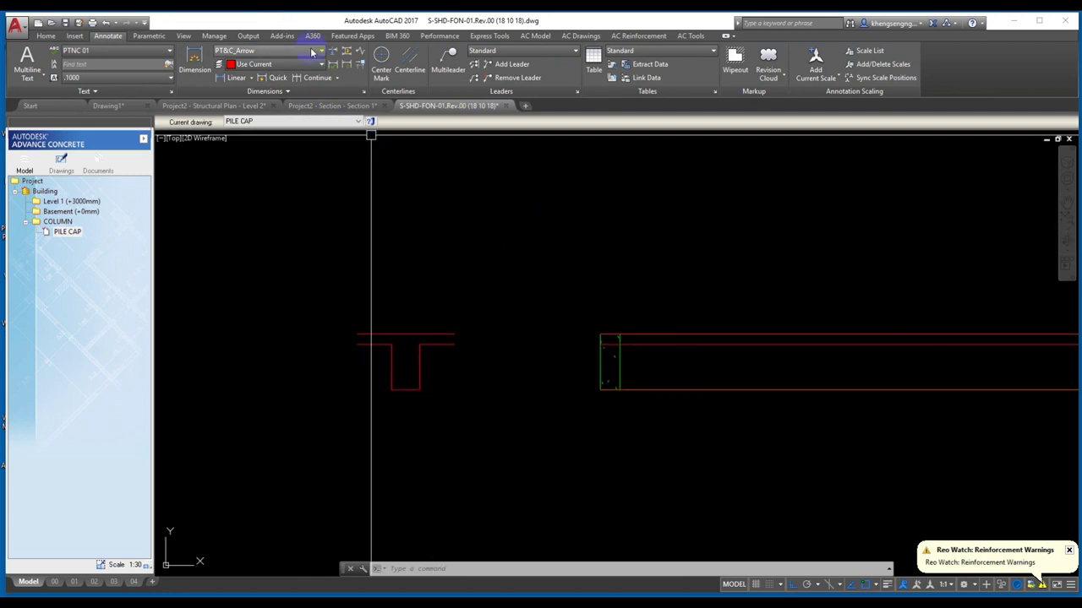
click(353, 37)
click(486, 37)
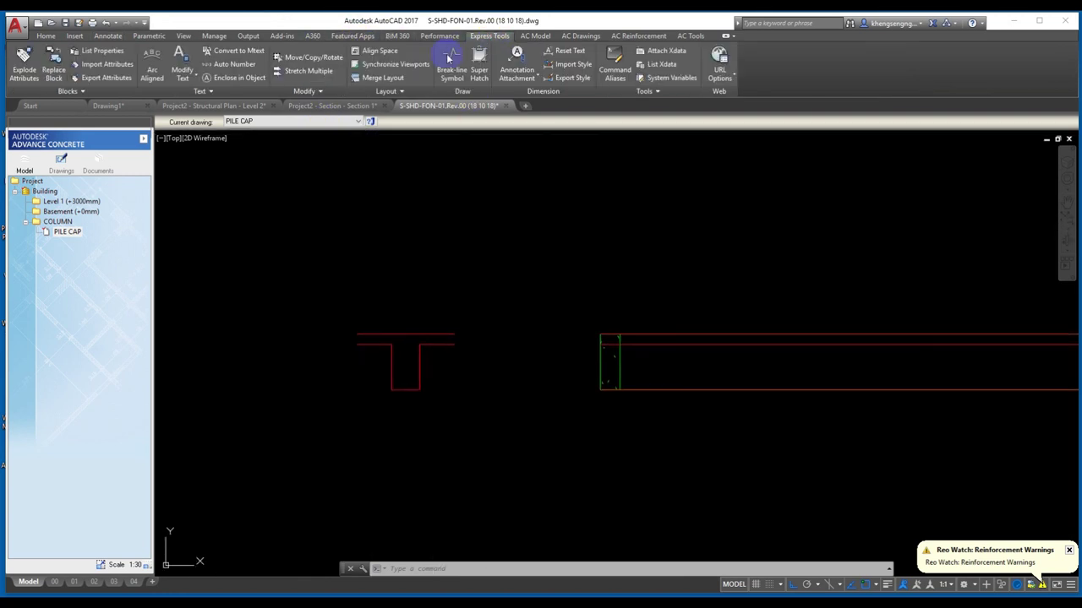
scroll(451, 346, up, 2)
click(485, 349)
- Set the break line's second point and place the symbol at the midpoint
click(484, 279)
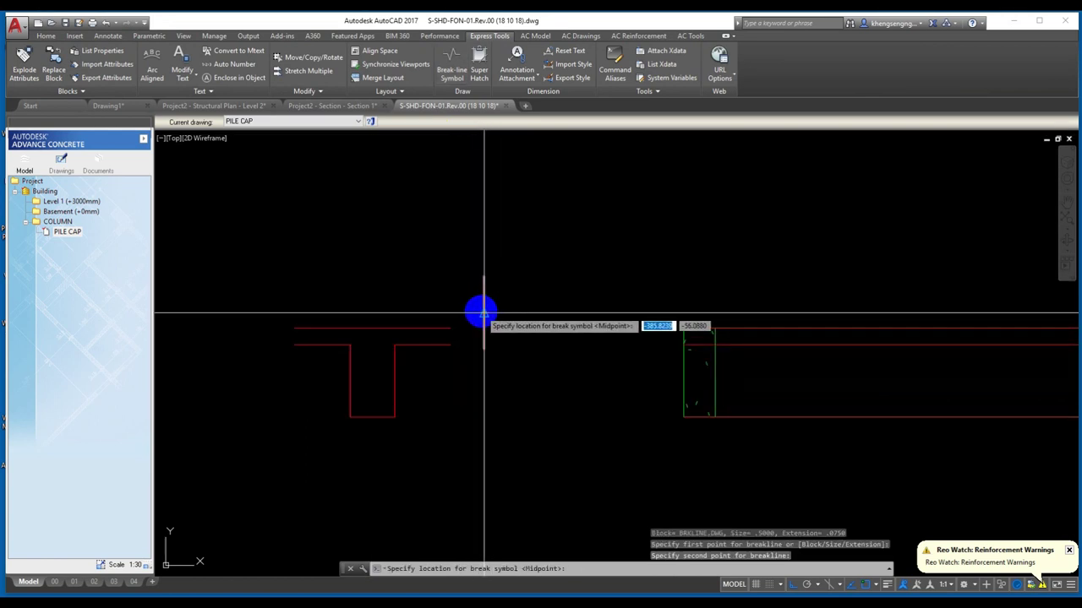
click(496, 326)
scroll(502, 328, up, 2)
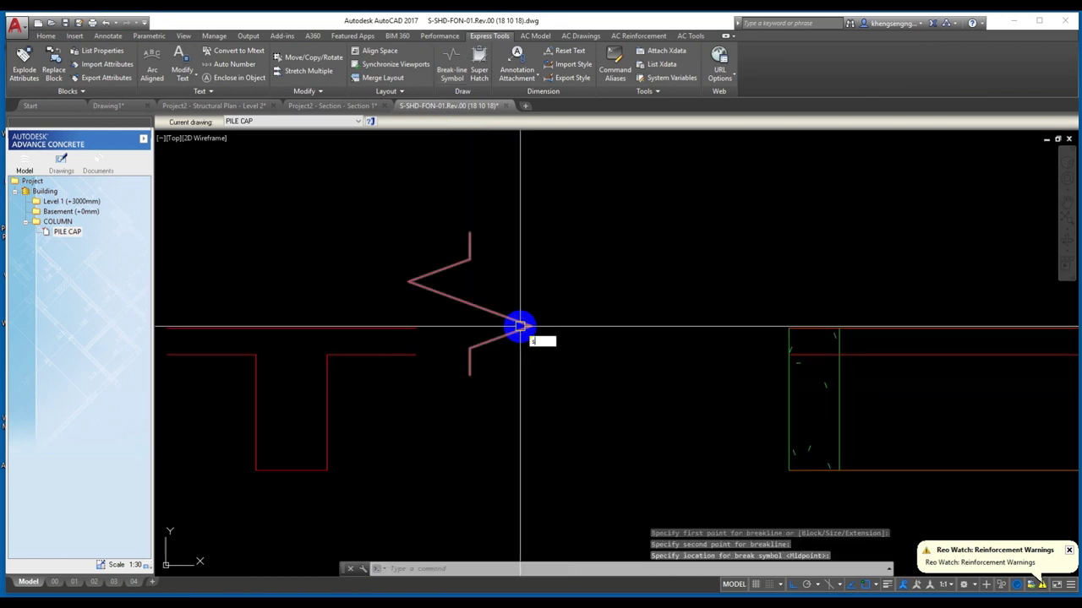
- Scale the zigzag break symbol down by a factor of 0.01
text(scale)
key(Return)
click(543, 344)
click(553, 361)
click(456, 283)
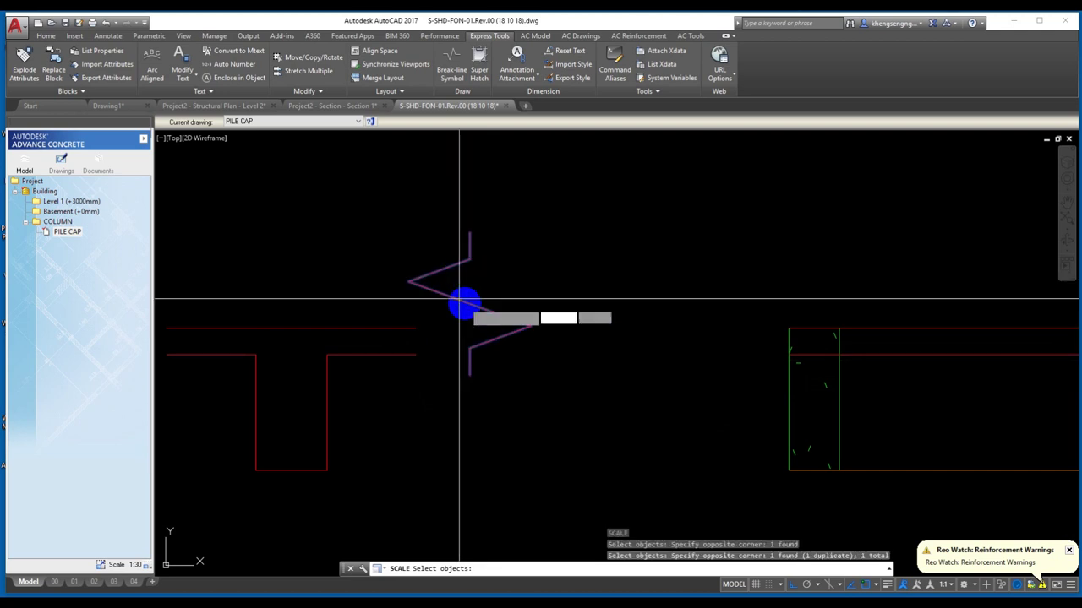
key(Return)
click(469, 302)
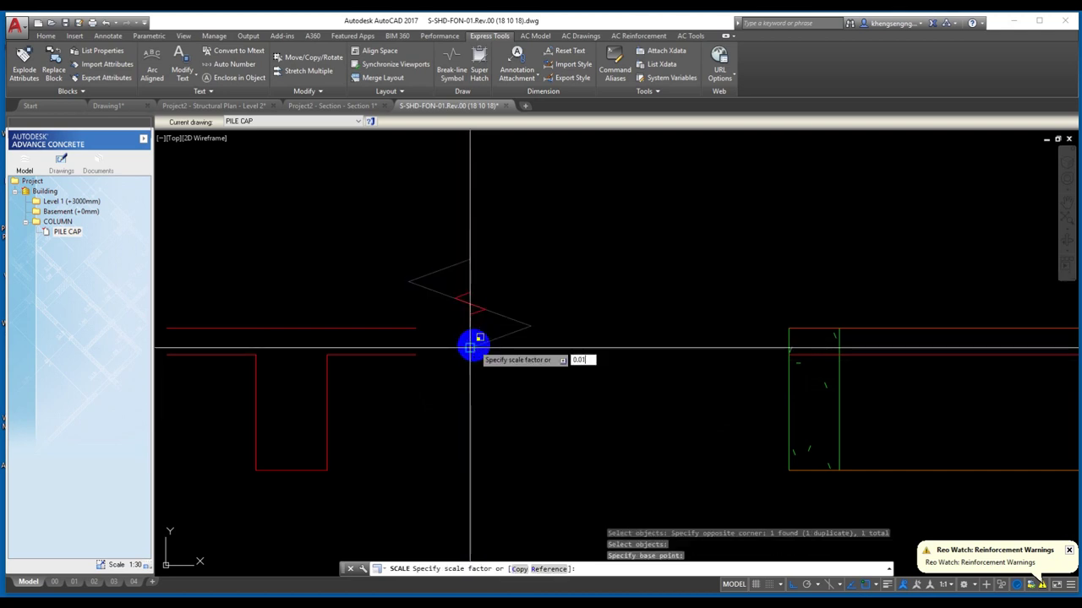
key(Return)
- Undo that scaling and rescale the zigzag by 0.1 from a base point on it
key(ctrl+z)
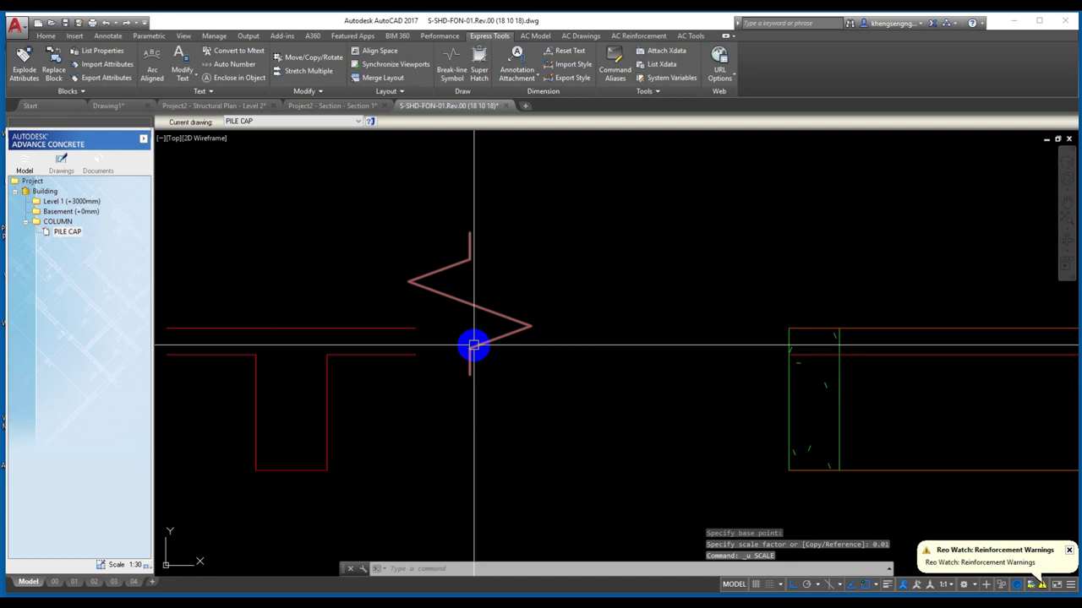
key(Return)
drag(473, 345, 428, 273)
key(Return)
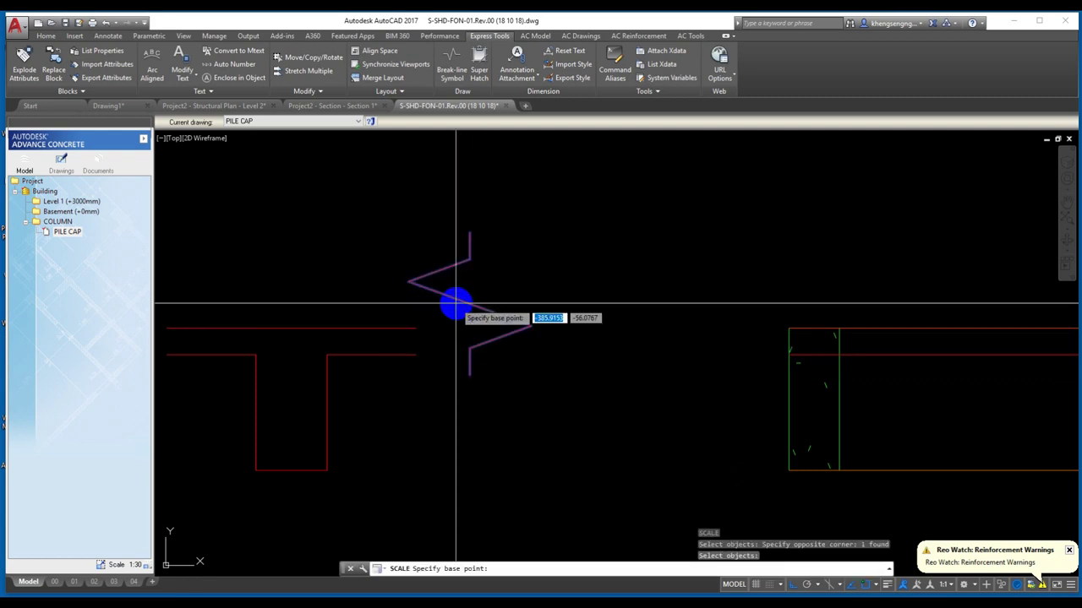
click(468, 303)
text(1)
key(Return)
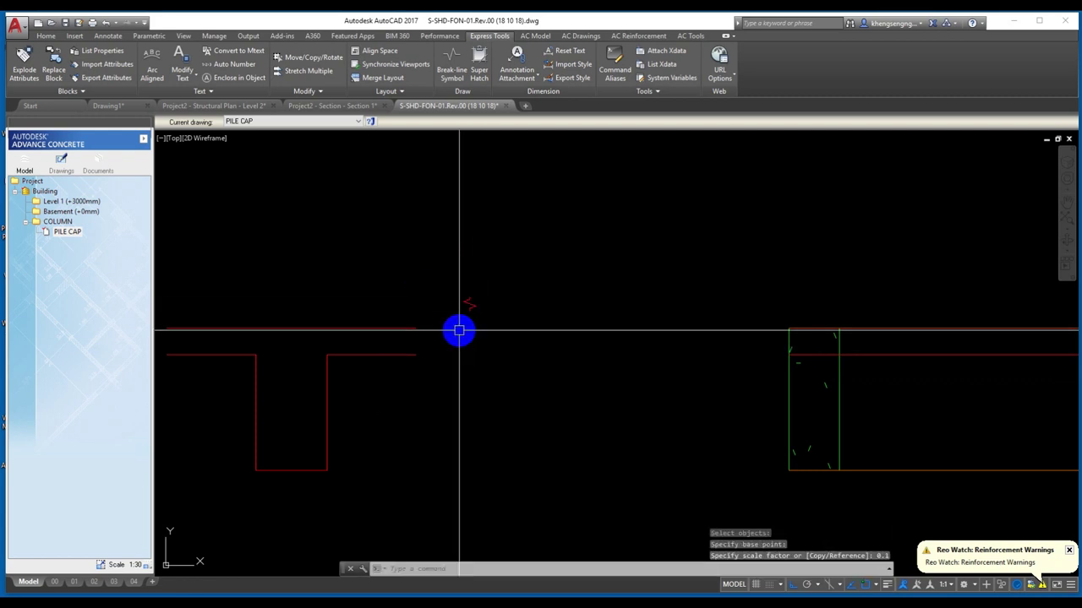
scroll(599, 381, up, 3)
- Select the shrunken break line and start moving it
middle_drag(614, 412, 621, 401)
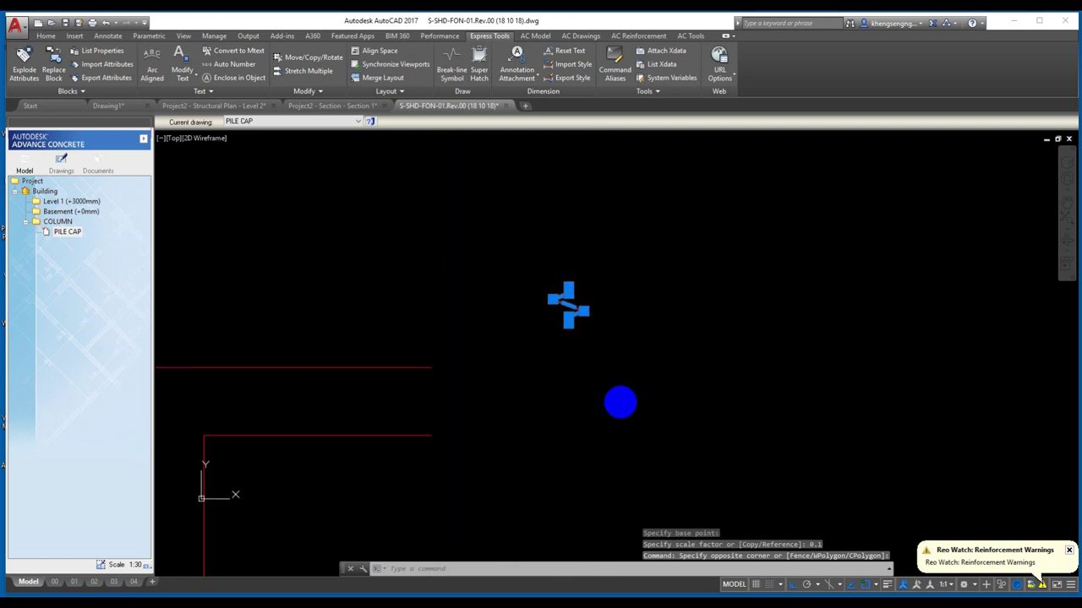
scroll(548, 292, up, 3)
text(m)
key(Return)
click(515, 245)
scroll(451, 388, down, 2)
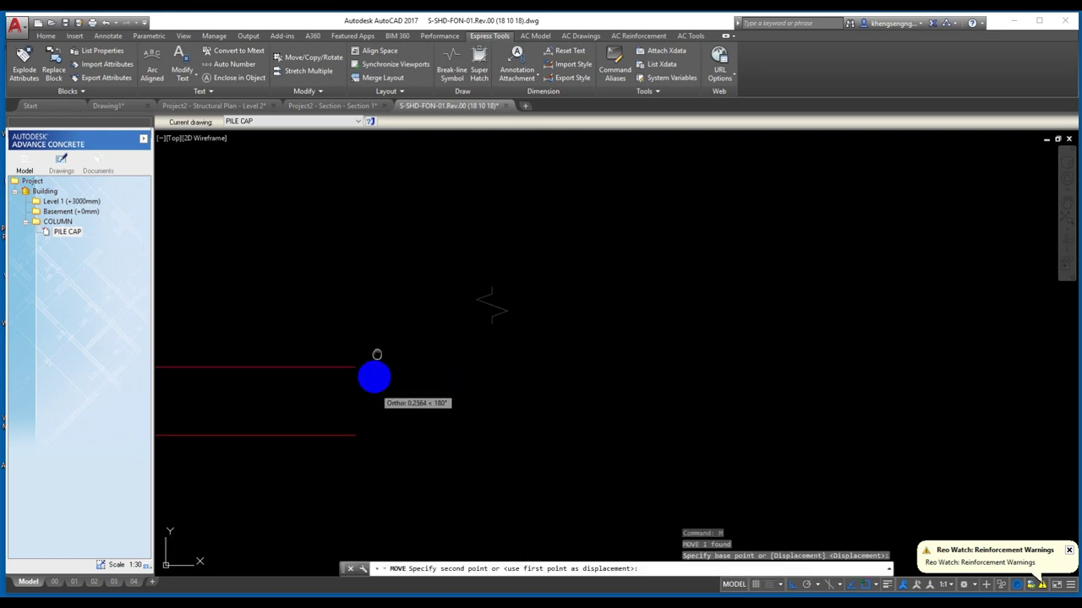
- Drop the break line midway between two points on the flange using Mid Between 2 Points
middle_drag(374, 374, 445, 260)
shift+right_click(457, 274)
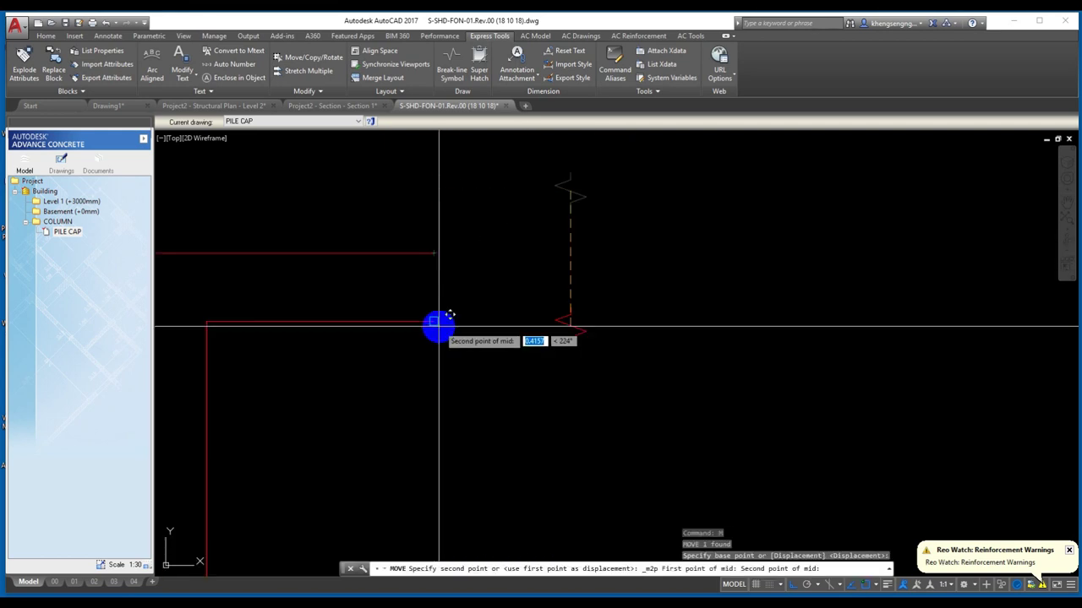
click(437, 320)
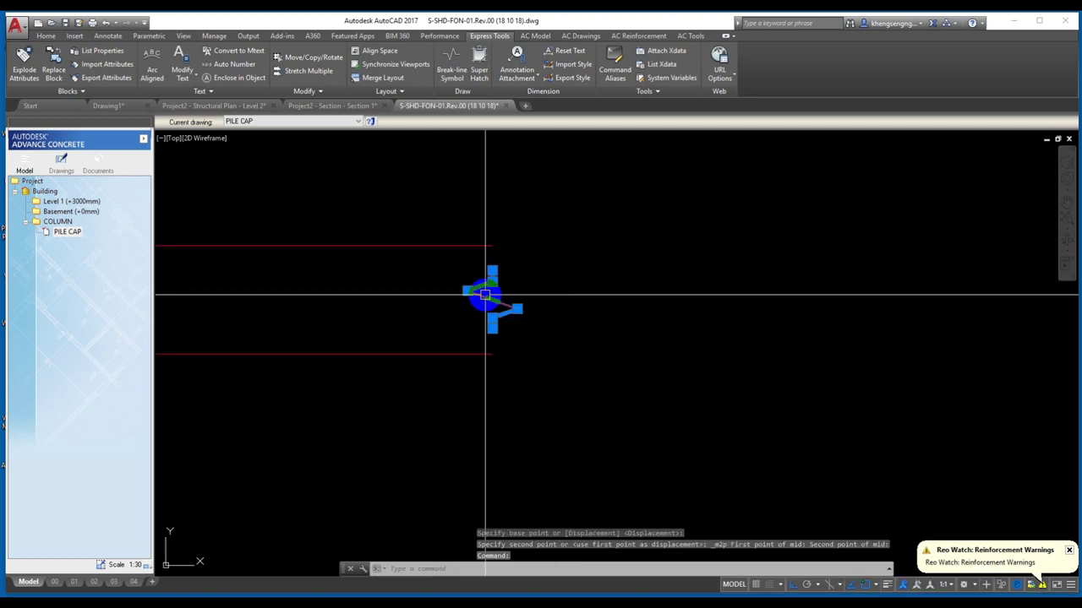
- Grip-stretch the break line's upper leg so it crosses the flange
click(490, 271)
click(504, 314)
click(516, 309)
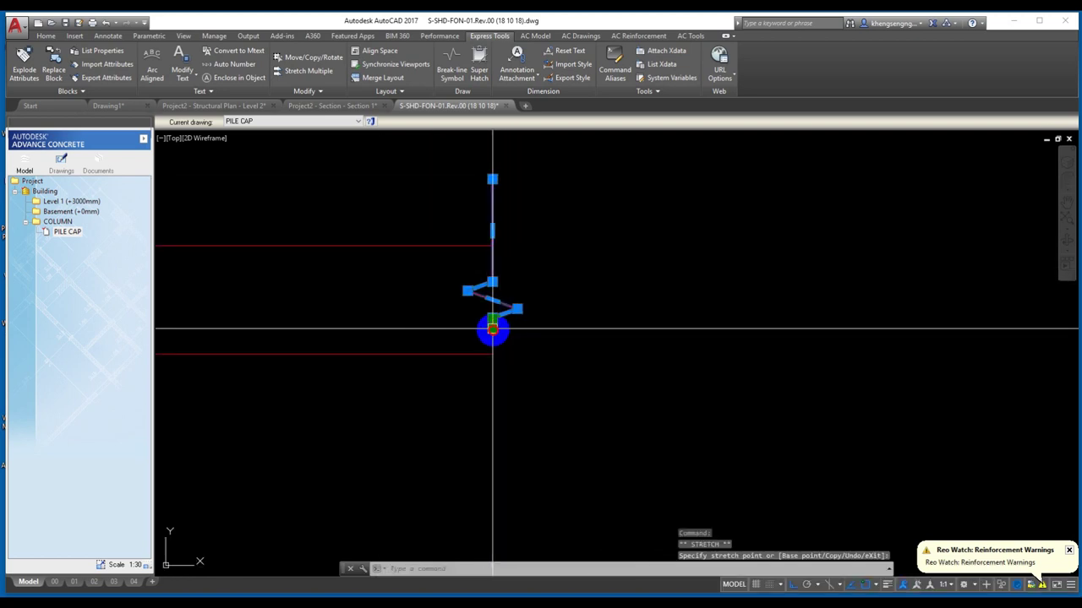
click(493, 326)
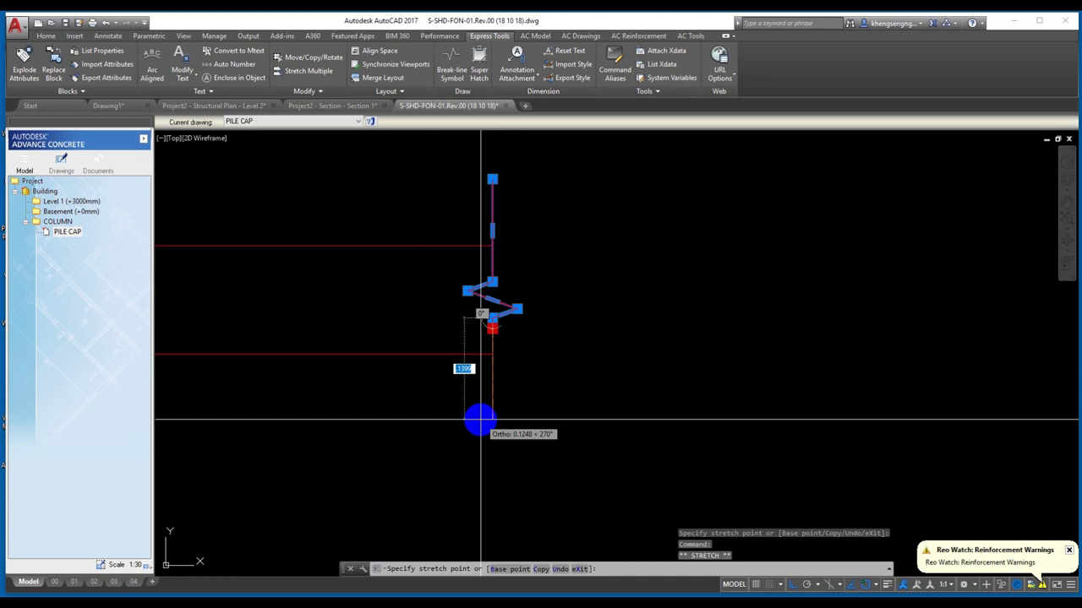
text(0.14)
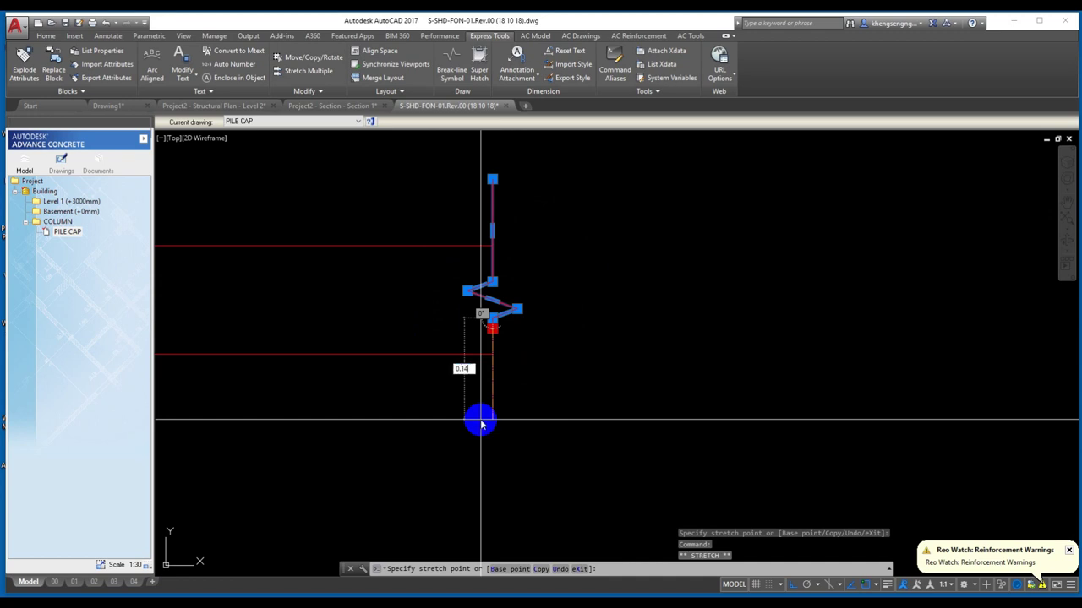
key(Escape)
- Window-select the break line for mirroring
scroll(580, 321, down, 3)
scroll(443, 207, down, 1)
click(443, 207)
click(586, 388)
scroll(586, 388, down, 1)
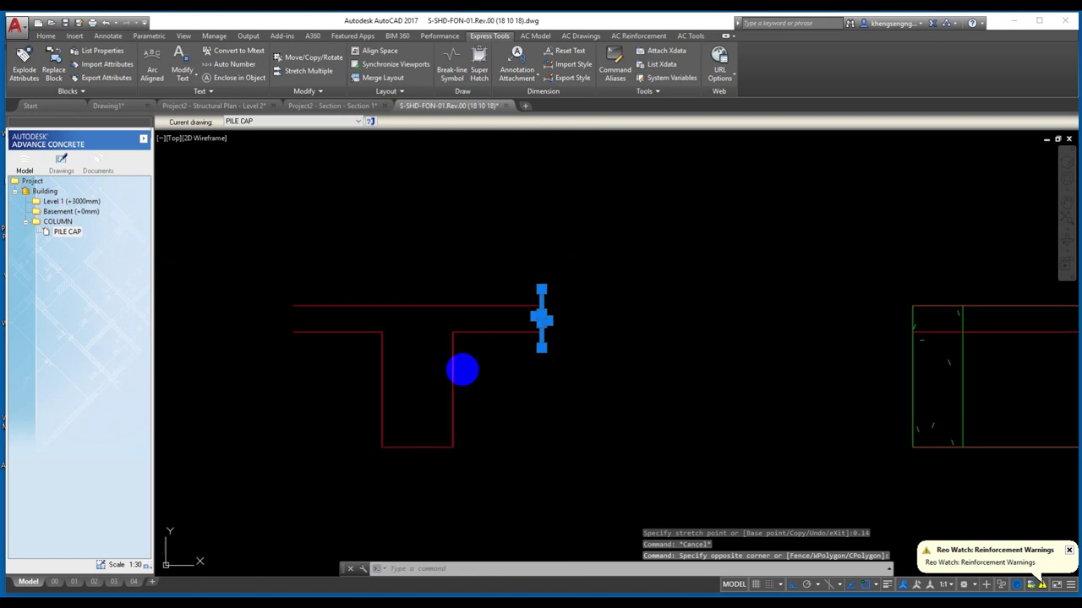
- Mirror the break line onto the flange's other end about a vertical axis, keeping the original
text(mi)
key(Return)
click(417, 304)
click(417, 253)
key(Return)
- Join the T-section outline pieces into a single polyline
scroll(393, 346, down, 1)
click(306, 244)
click(572, 465)
text(j)
key(Return)
- Erase the leftover long red lines around the T section
scroll(507, 410, down, 1)
scroll(358, 397, up, 1)
scroll(808, 398, down, 2)
scroll(644, 458, up, 1)
drag(645, 459, 531, 314)
text(e)
key(Return)
middle_drag(532, 314, 828, 344)
scroll(549, 385, up, 2)
- Match the T-section's properties to the pile cap's green style with MATCHPROP
text(ma)
key(Return)
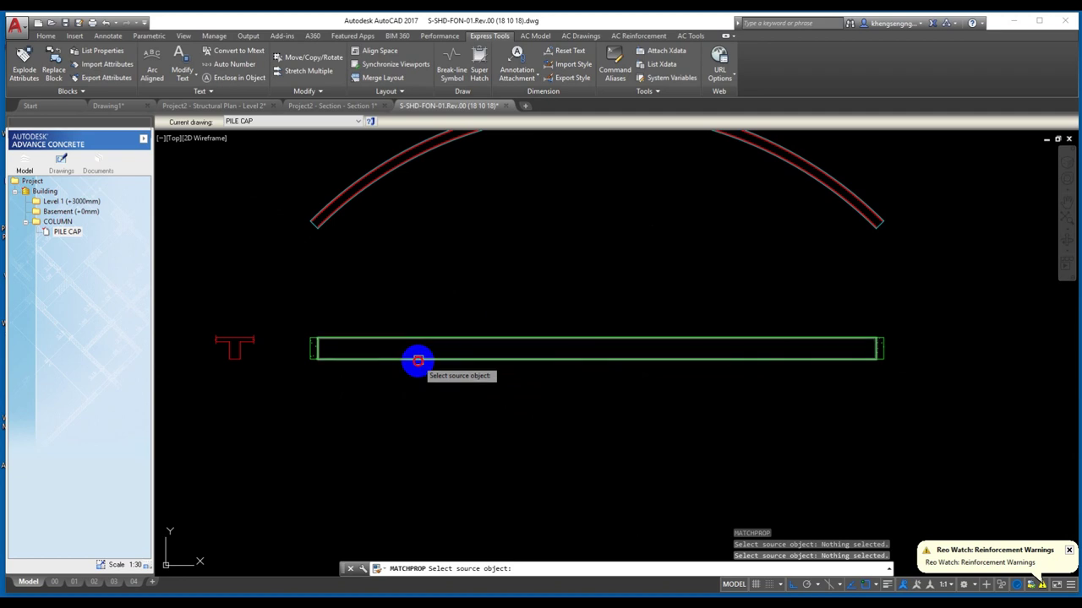
click(417, 361)
scroll(535, 345, up, 3)
click(911, 365)
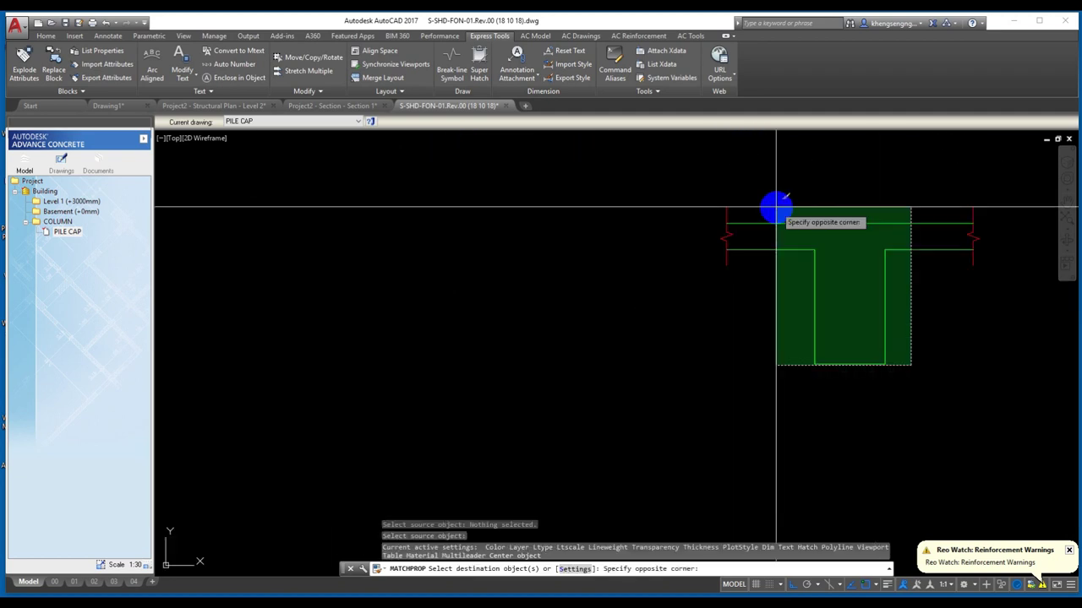
click(776, 207)
scroll(732, 273, down, 2)
scroll(671, 345, down, 2)
scroll(502, 331, up, 1)
middle_drag(502, 330, 502, 379)
scroll(495, 377, up, 1)
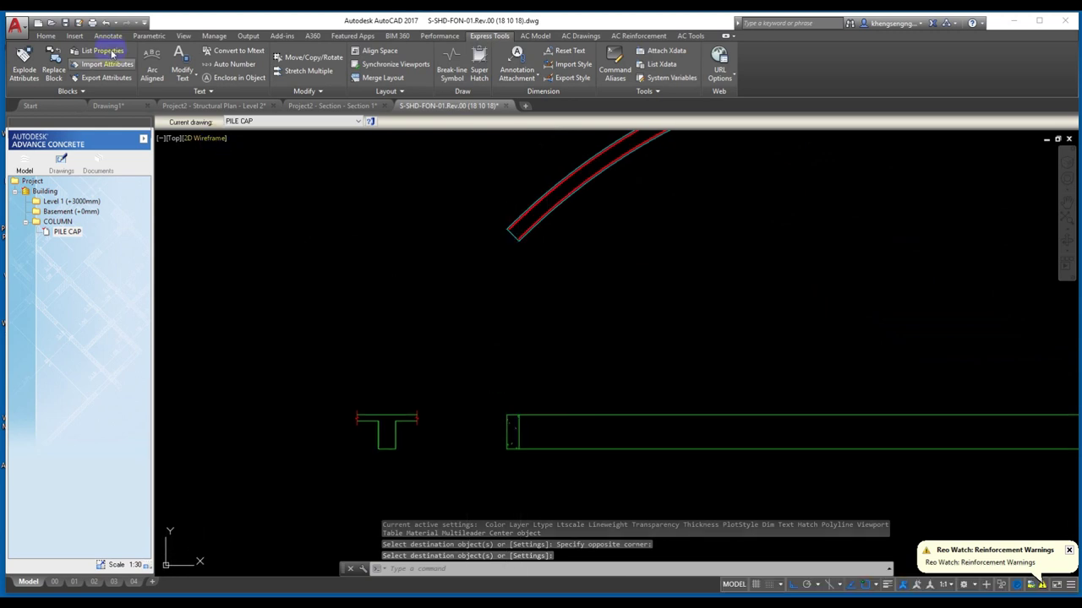
click(638, 35)
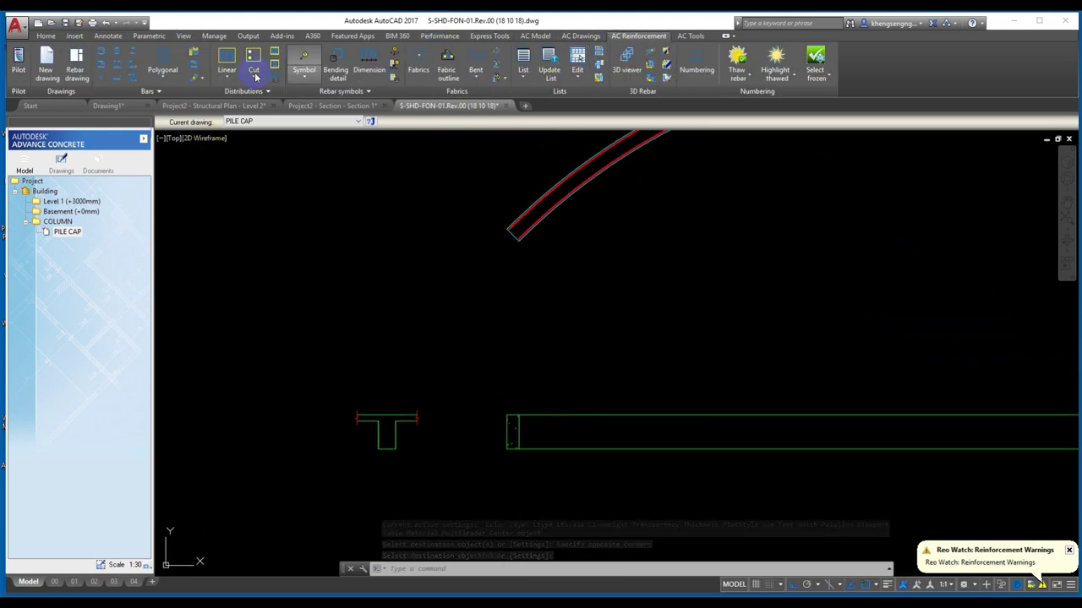
- Draw a Ø10 rectangular stirrup in the T-section web, with its hook corner at the top
click(104, 63)
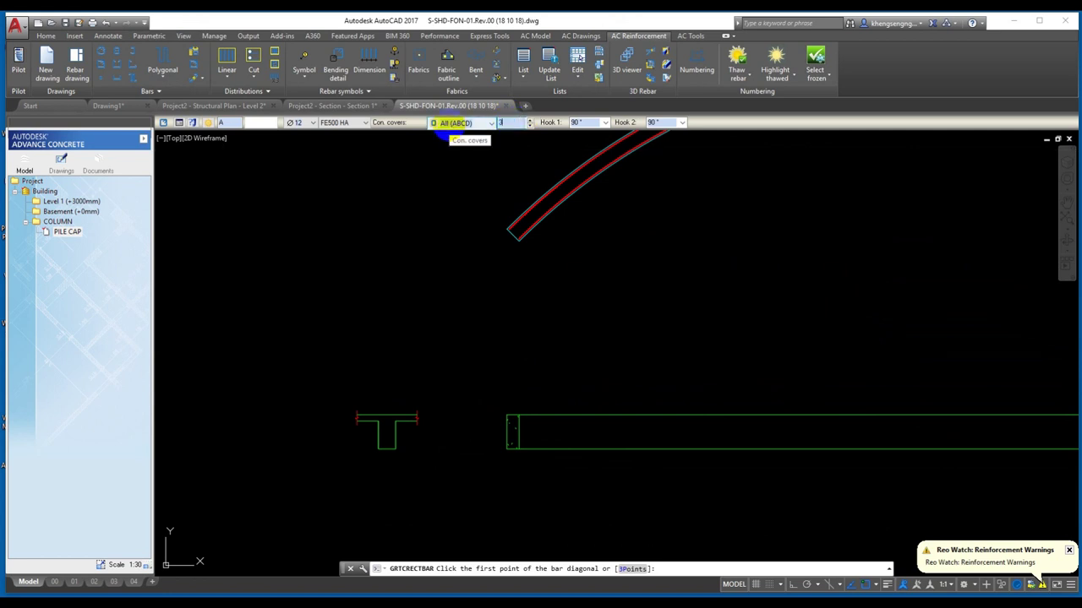
click(292, 124)
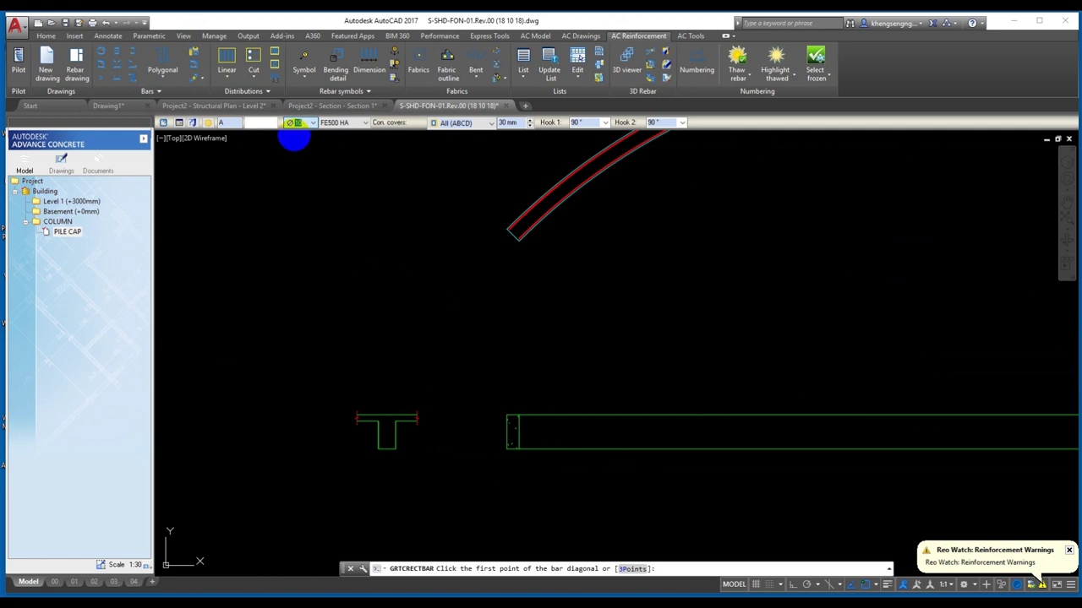
scroll(423, 438, up, 4)
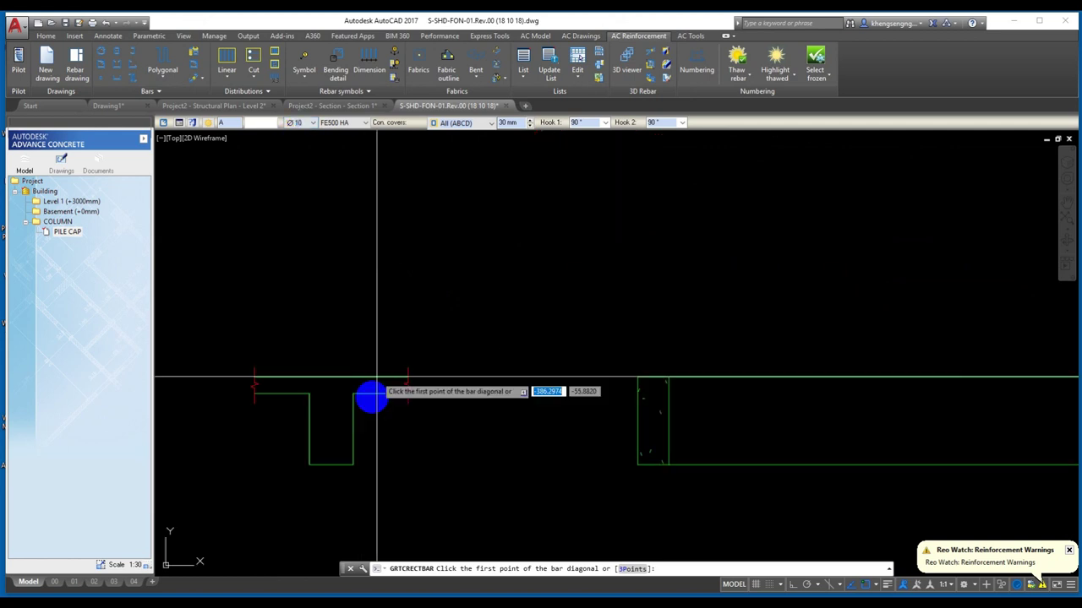
click(307, 463)
scroll(338, 447, up, 5)
click(396, 483)
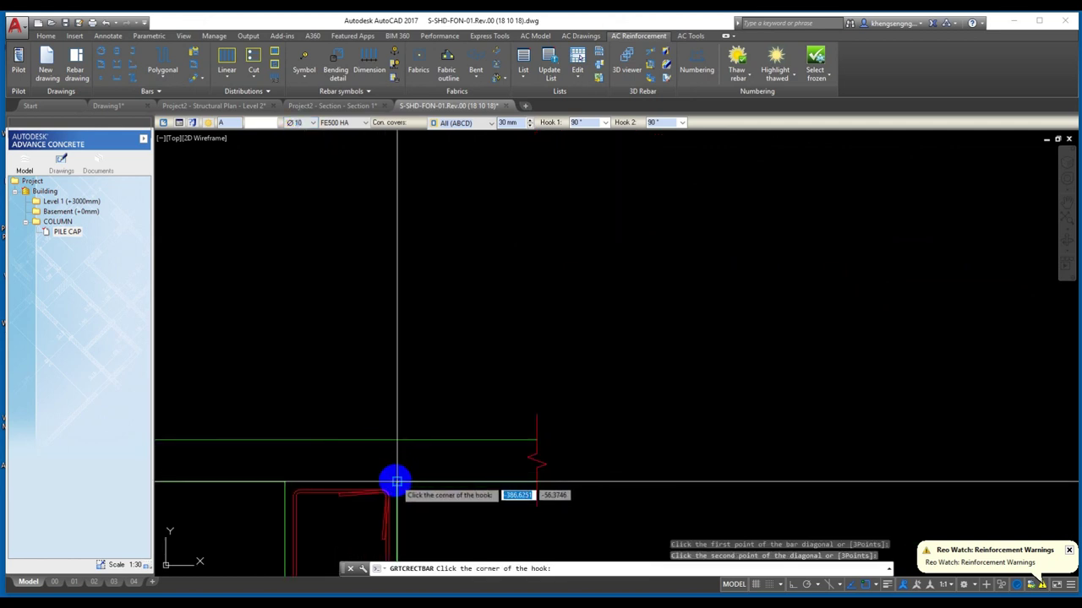
middle_drag(332, 375, 367, 270)
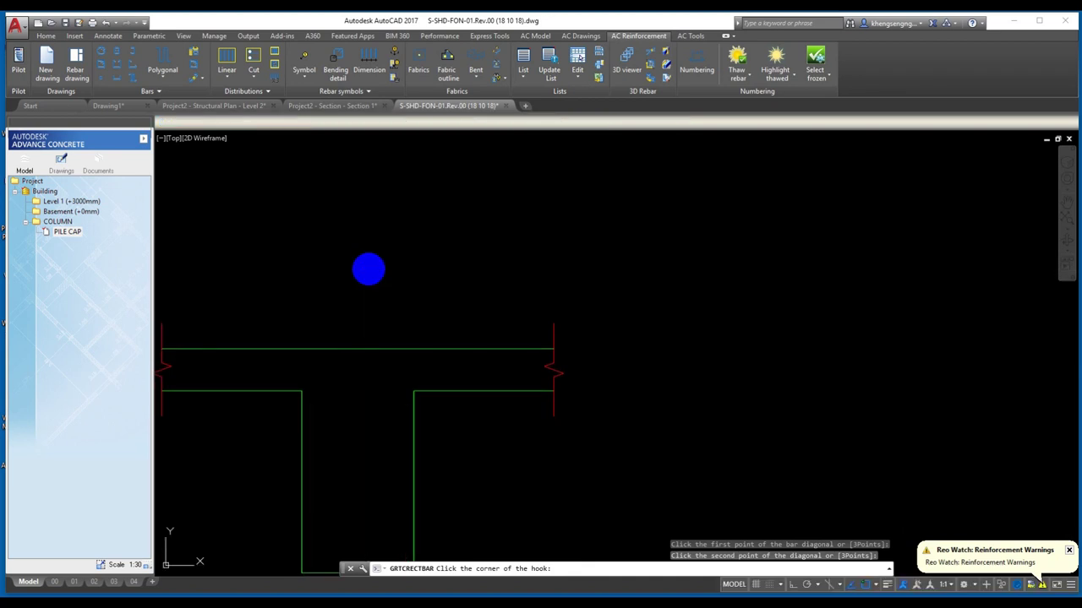
click(379, 401)
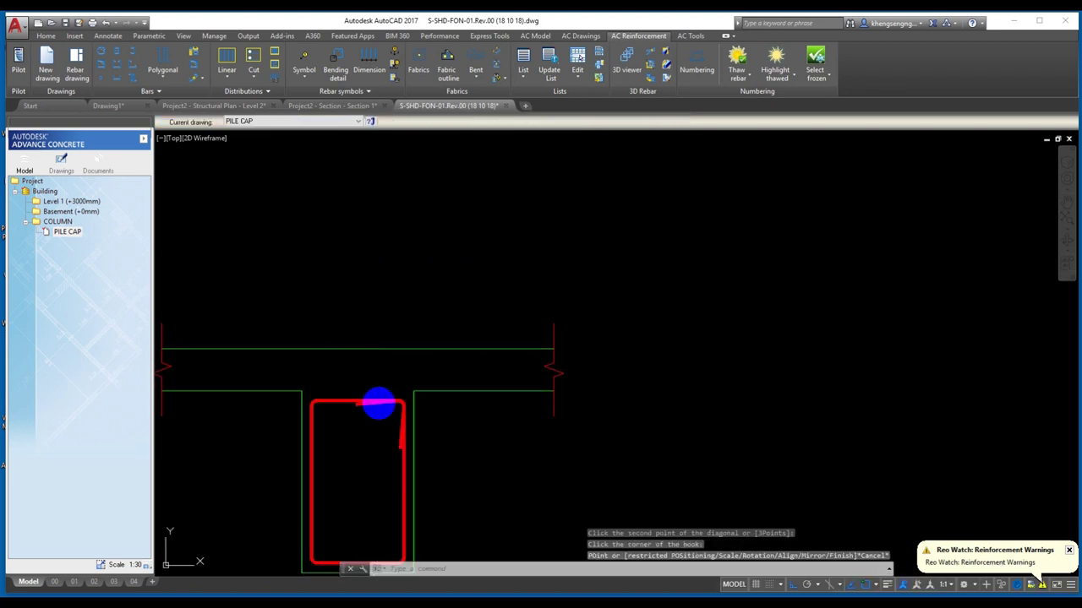
- Grip-stretch the stirrup's hook corner up toward the flange line
click(398, 393)
click(413, 390)
click(412, 352)
- Fix the hook corner on the flange line and set both stirrup hooks to 135°
scroll(411, 351, up, 2)
scroll(415, 343, up, 2)
click(418, 338)
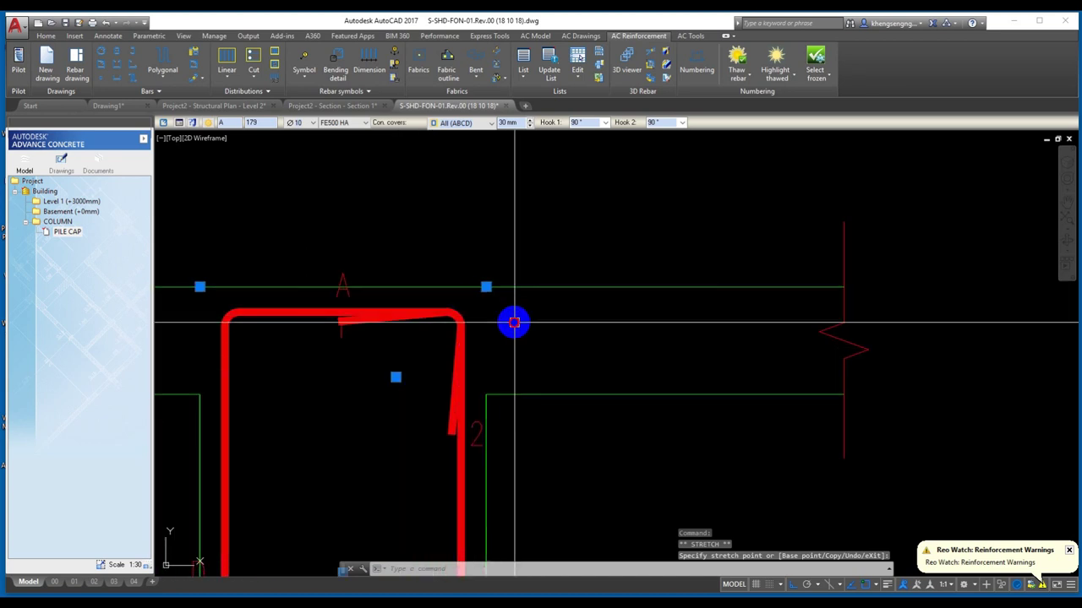
click(535, 138)
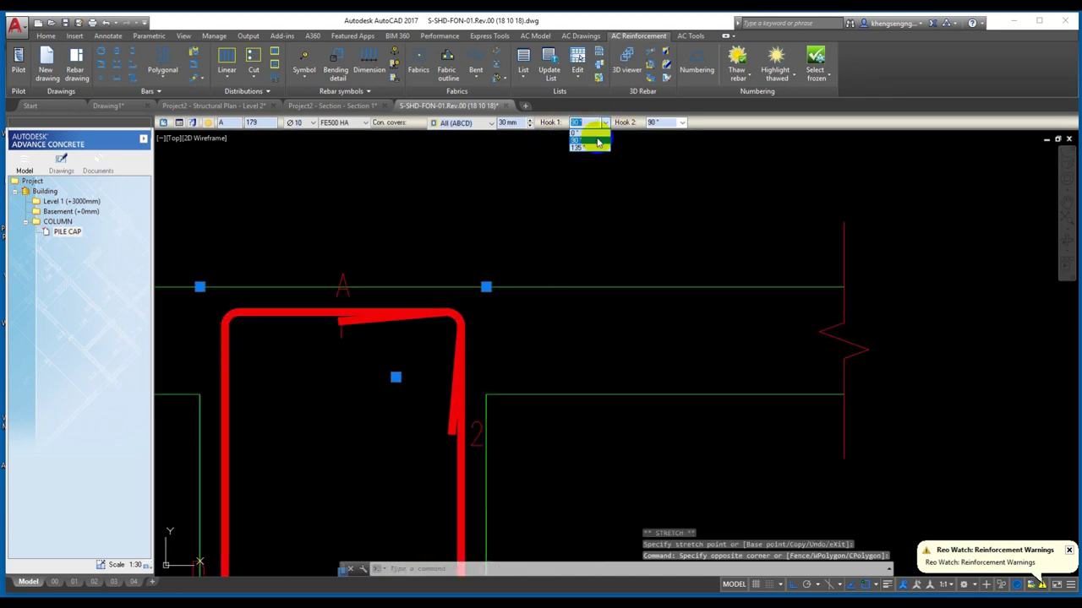
click(580, 148)
click(681, 125)
click(662, 149)
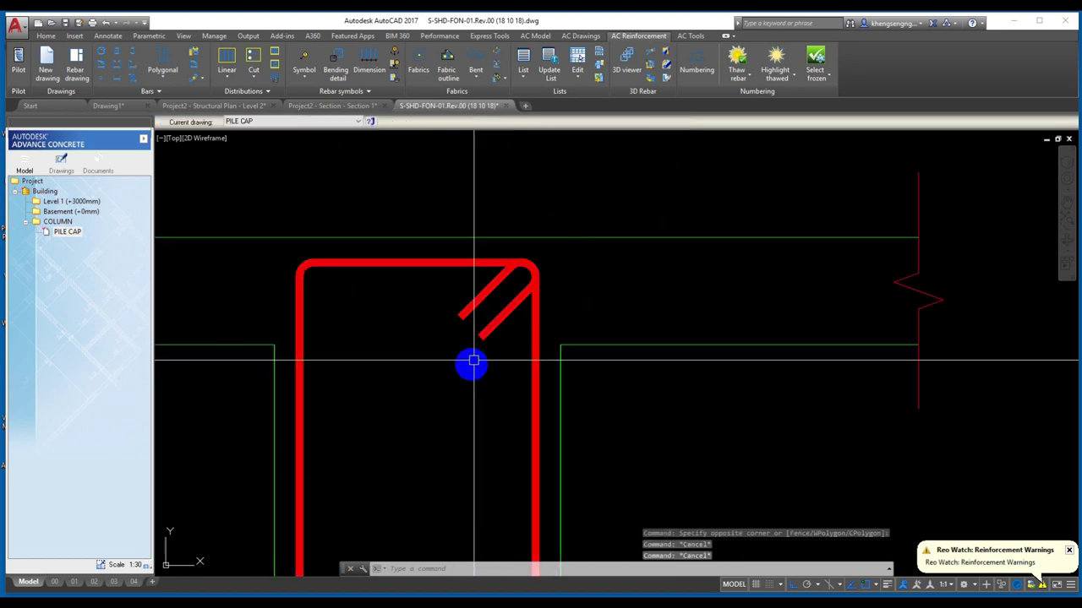
key(Escape)
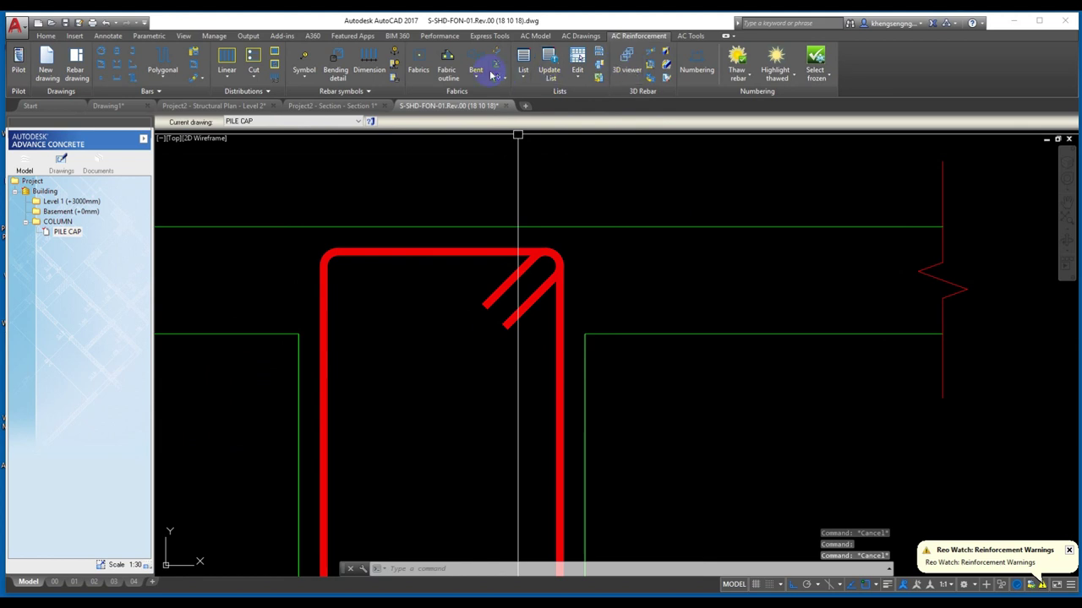
- Open the rebar hook length table from the Advance Concrete settings tools
middle_drag(549, 225, 568, 211)
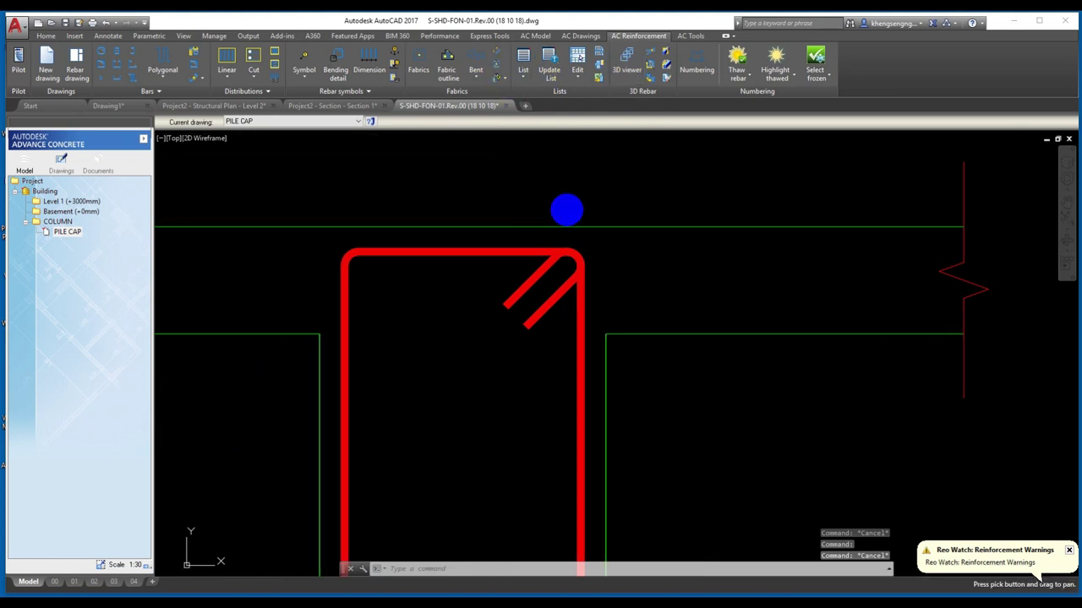
click(690, 36)
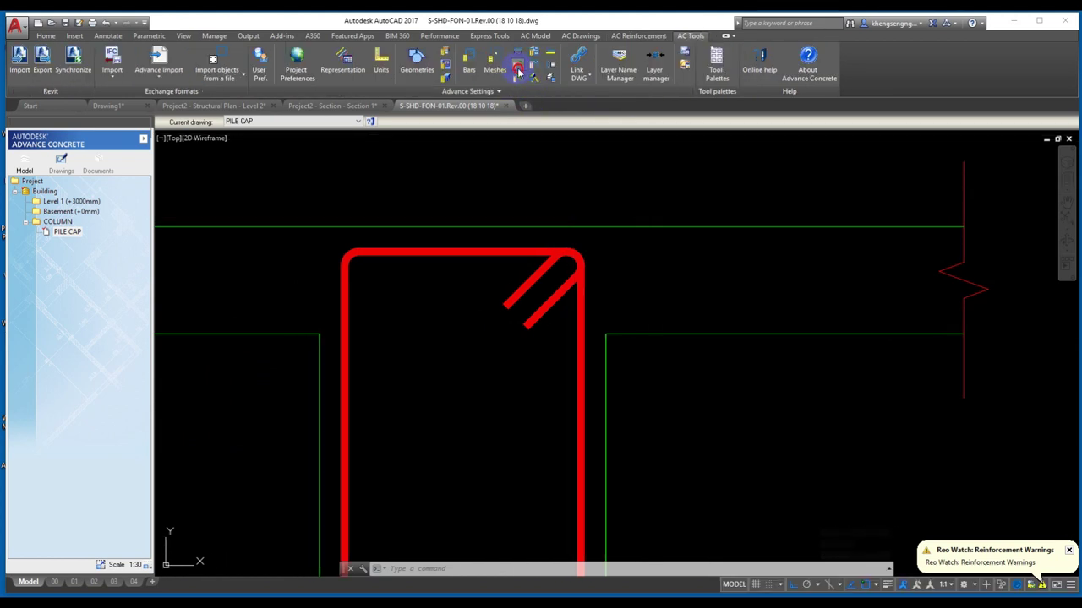
click(518, 71)
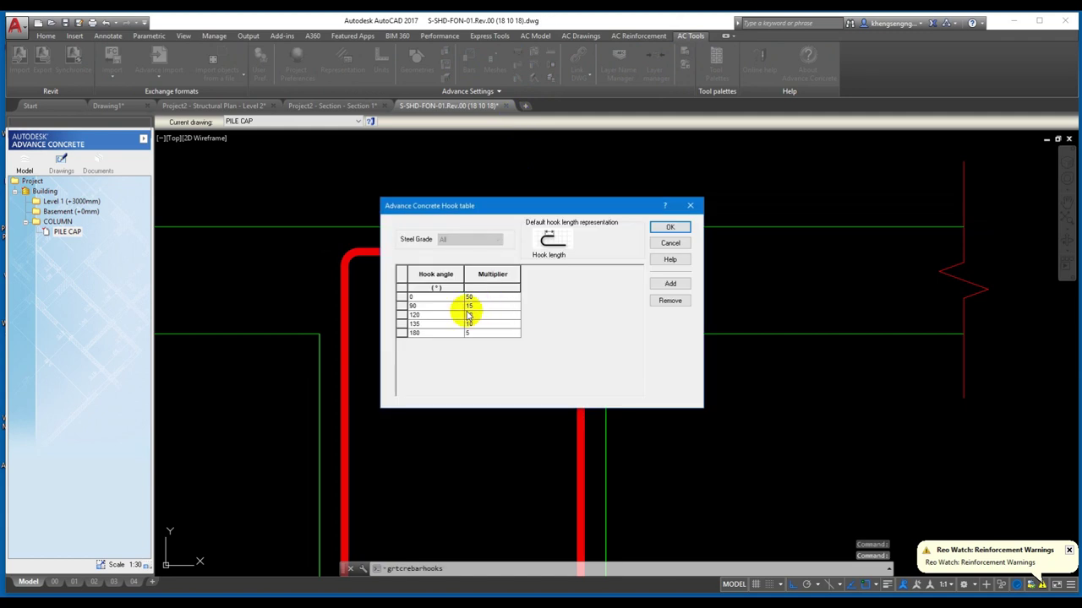
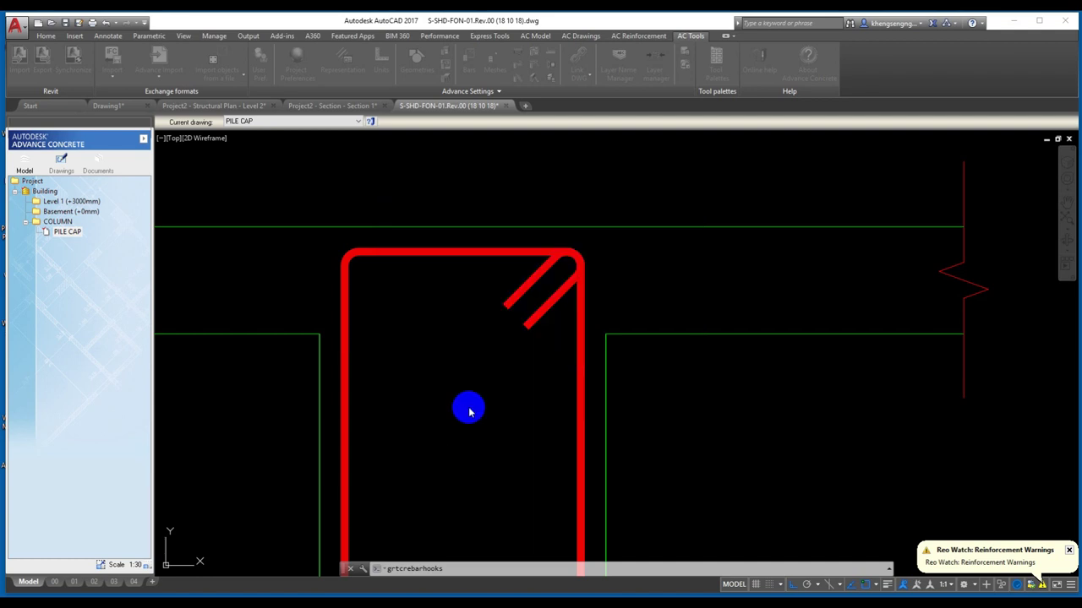
- Check the stirrup's diameter list, cancel without changing it, and show the AC Reinforcement ribbon
scroll(464, 377, down, 3)
click(523, 328)
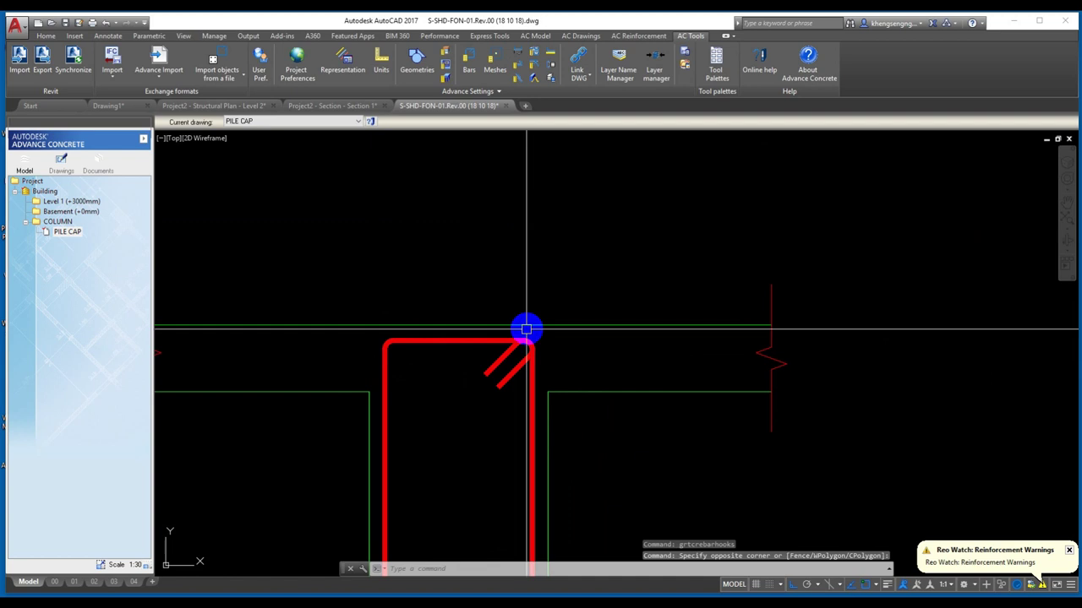
click(301, 122)
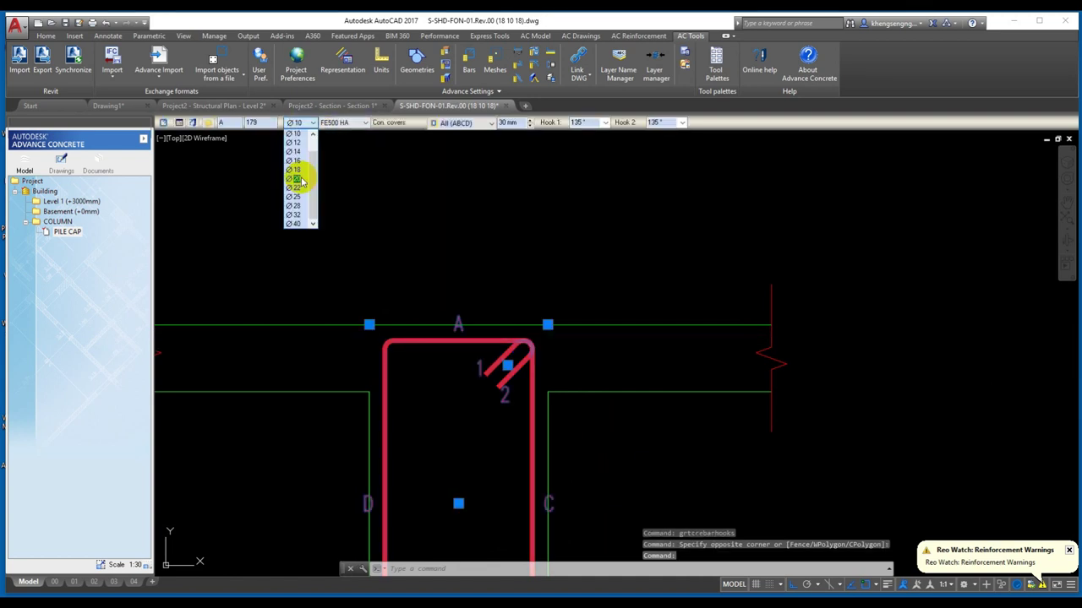
key(Escape)
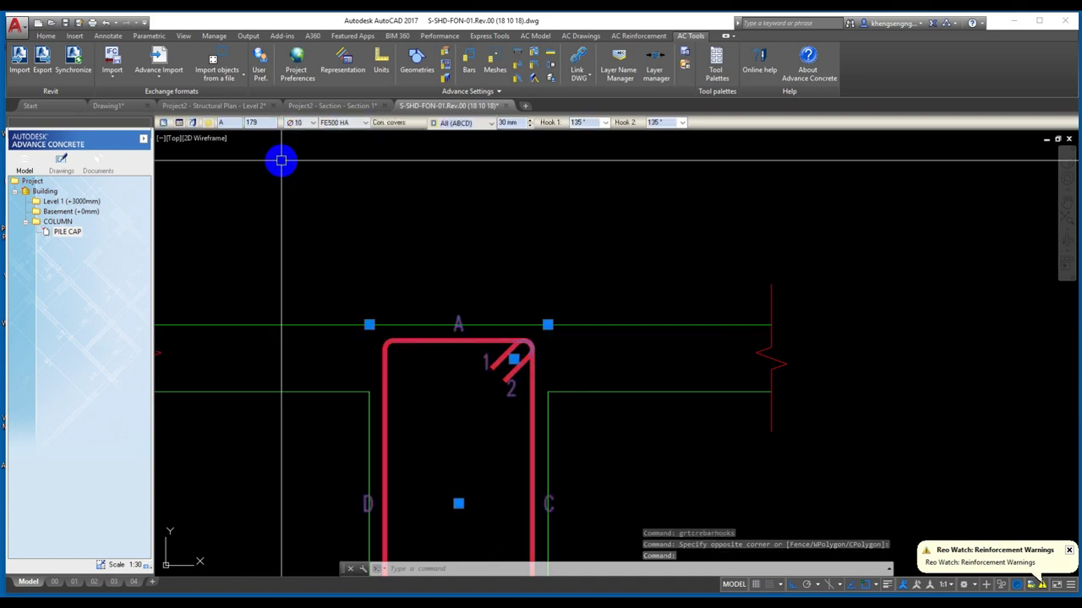
scroll(507, 374, up, 3)
key(Escape)
scroll(515, 274, down, 6)
middle_drag(543, 321, 504, 321)
click(638, 36)
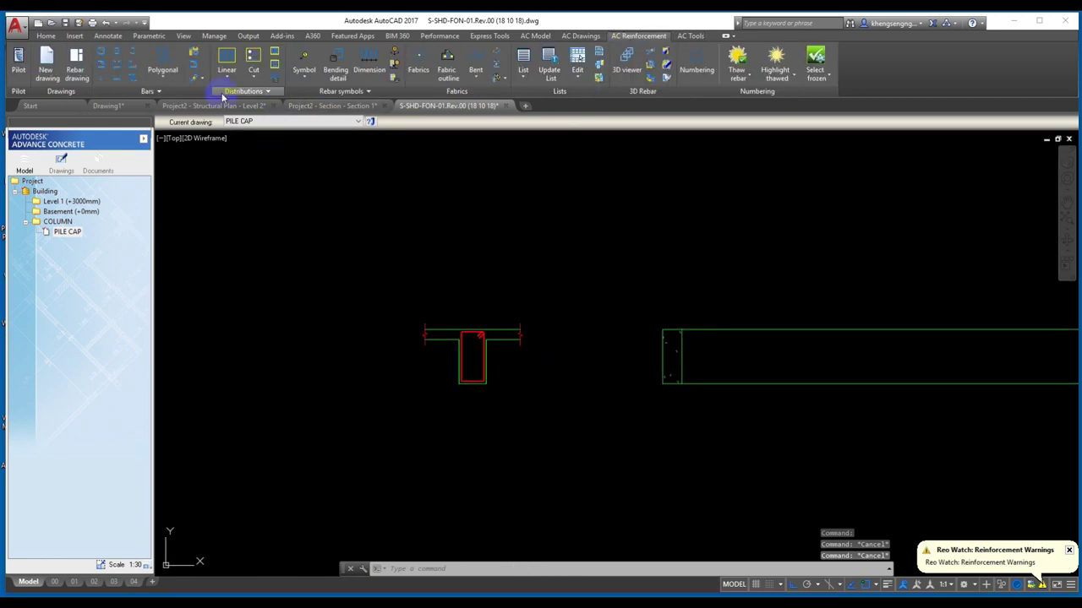
- Start a linear distribution using the pile cap stirrup and its view direction
click(160, 81)
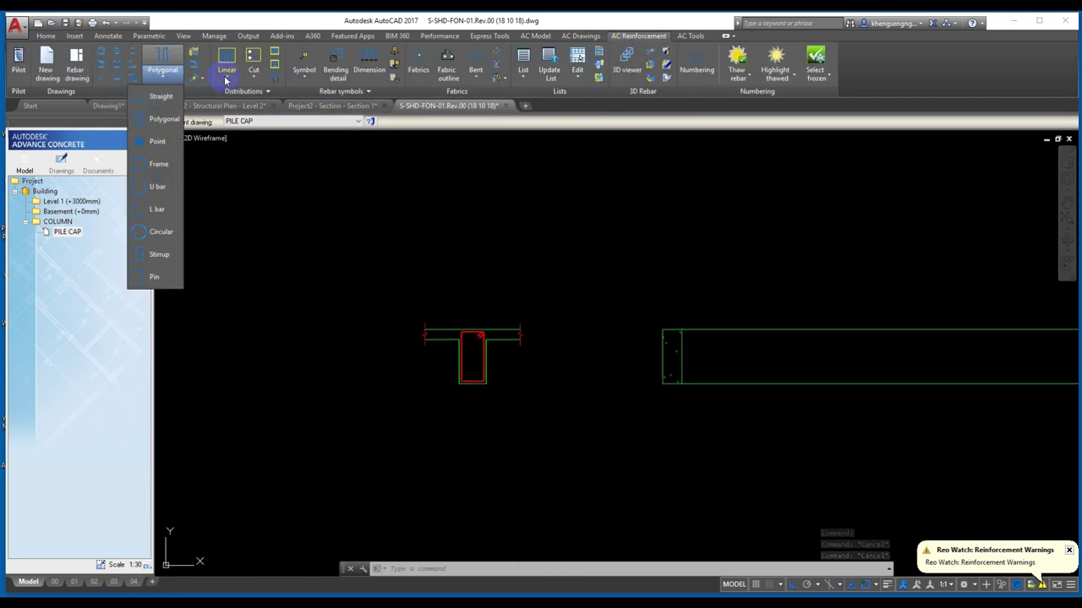
click(223, 76)
click(194, 115)
scroll(432, 329, up, 2)
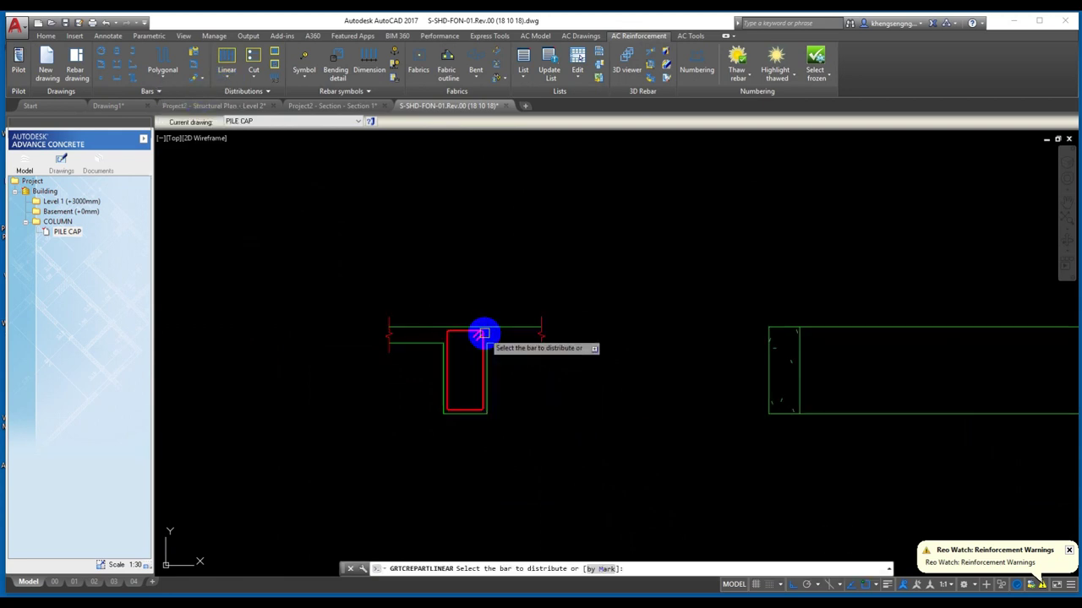
scroll(433, 328, up, 3)
click(441, 336)
click(450, 309)
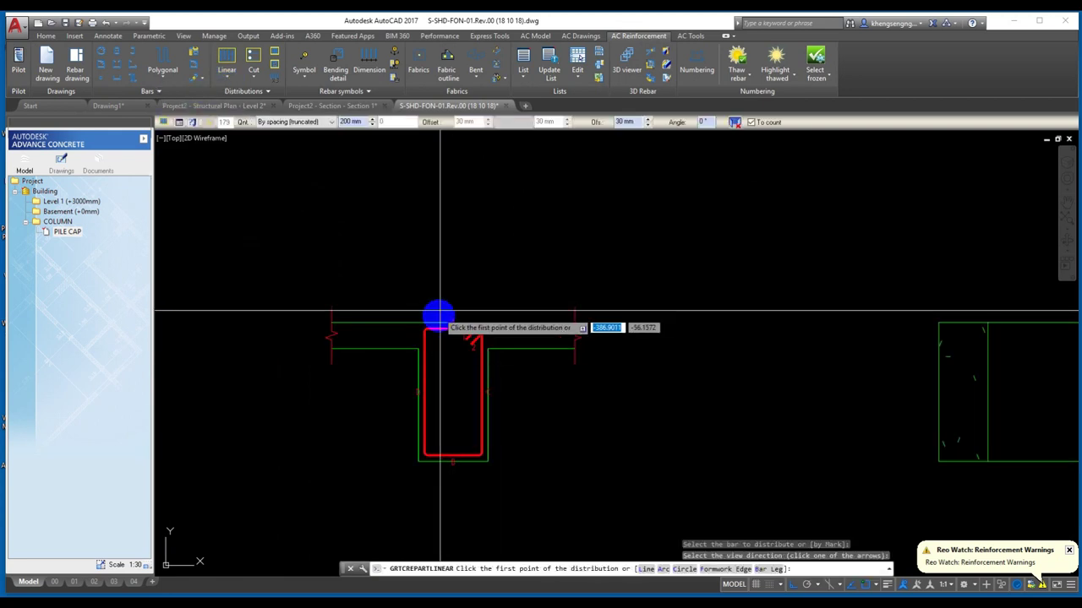
scroll(523, 293, down, 5)
- Distribute the stirrup along the curved beam's arc at 200 mm spacing on the chosen side
click(682, 568)
middle_click(683, 482)
middle_click(683, 482)
scroll(445, 220, up, 2)
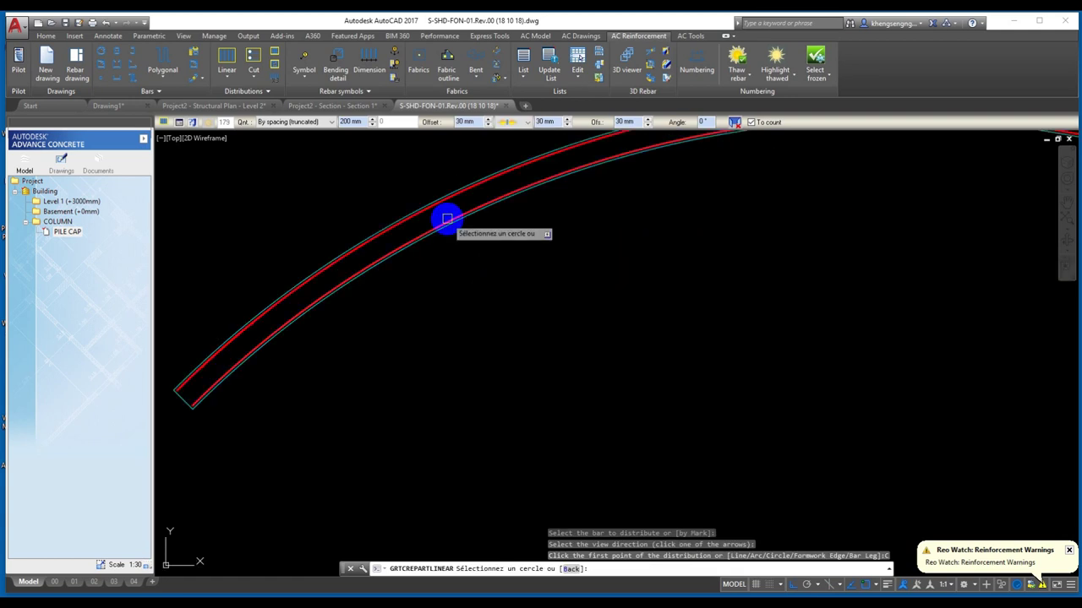
scroll(417, 182, up, 3)
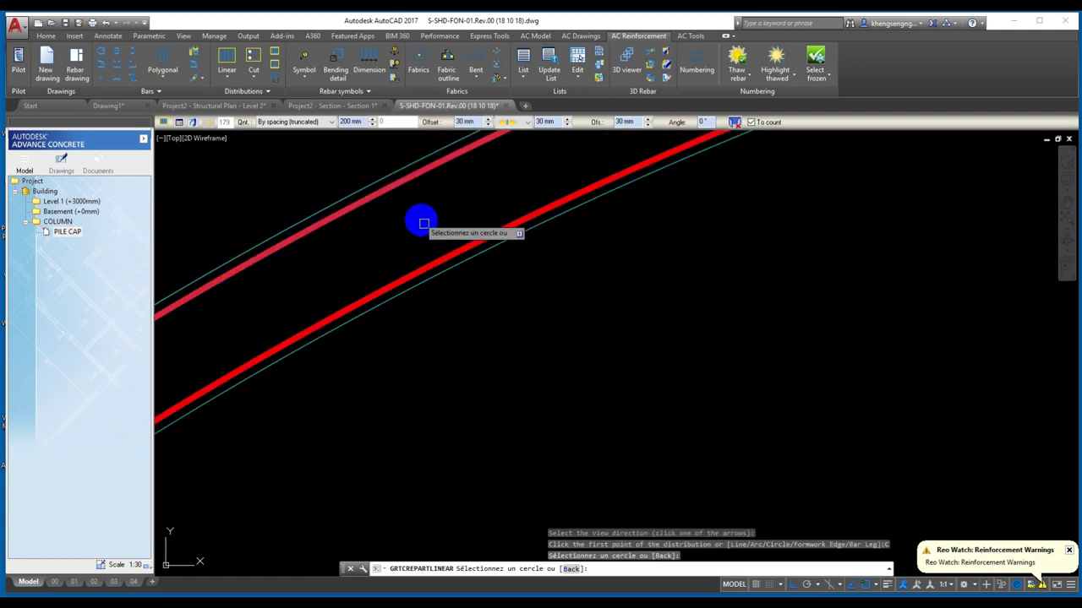
scroll(572, 261, down, 3)
scroll(518, 306, down, 2)
middle_click(517, 306)
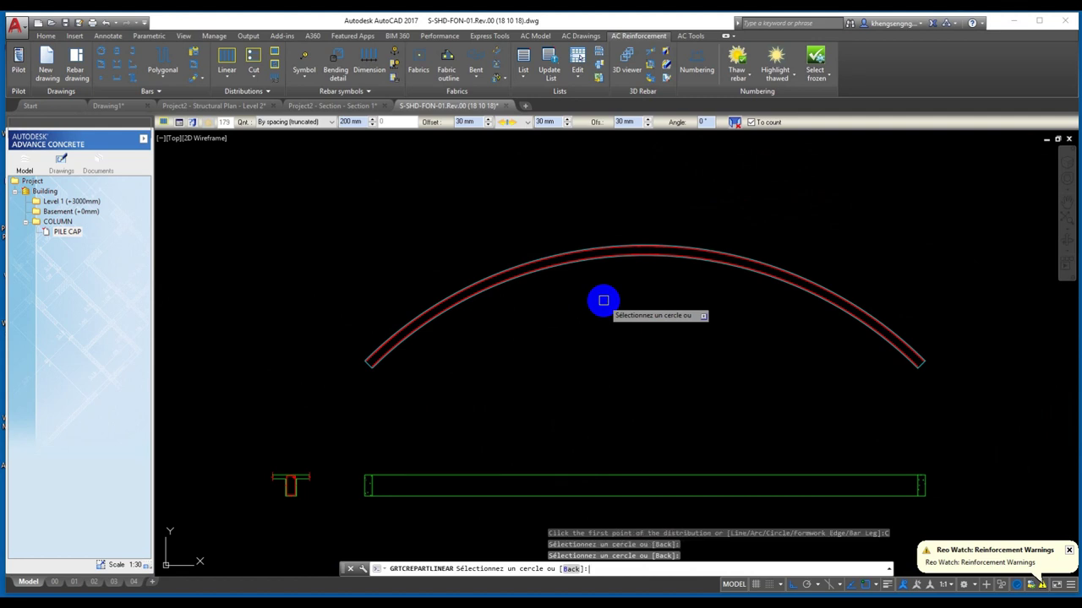
scroll(554, 256, up, 2)
scroll(568, 245, up, 2)
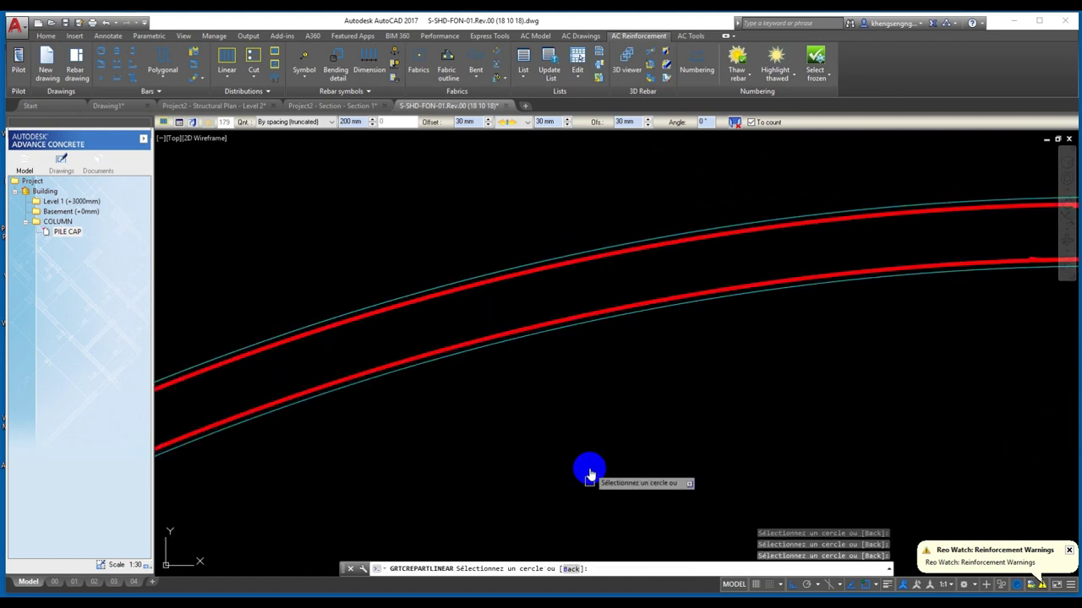
click(571, 568)
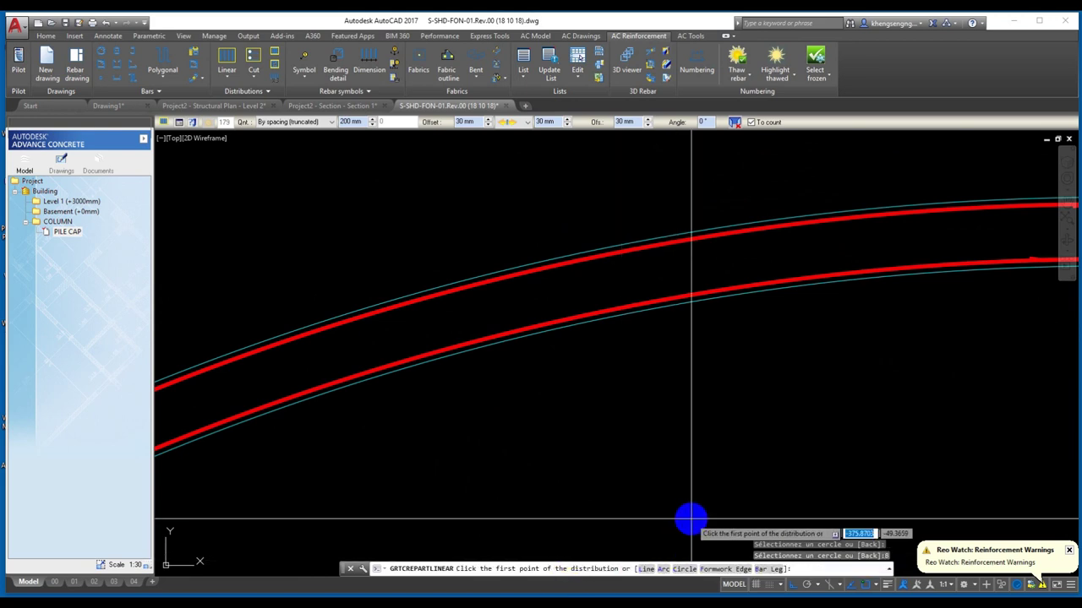
click(663, 569)
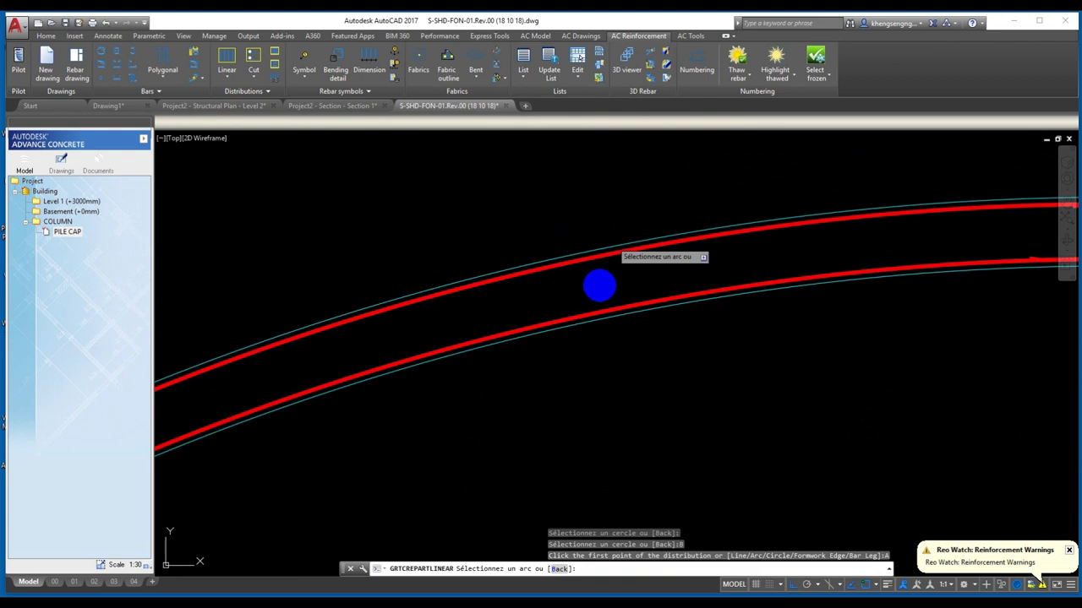
click(599, 286)
scroll(599, 286, down, 3)
scroll(744, 352, down, 2)
scroll(712, 290, down, 3)
scroll(666, 309, up, 3)
click(636, 251)
key(Escape)
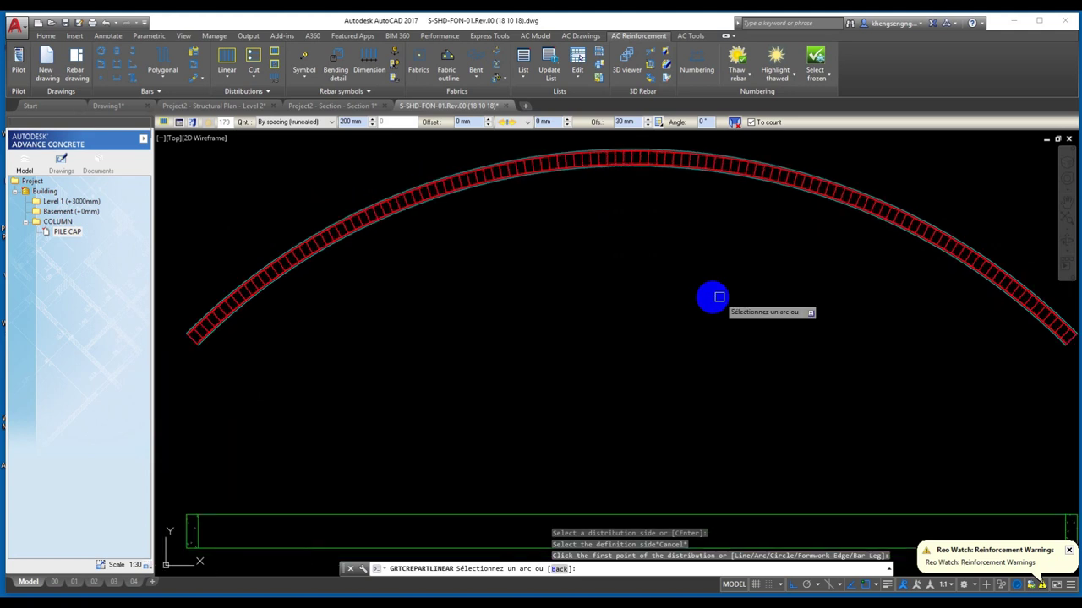
key(Escape)
- Inspect the curved longitudinal bar by selecting it, then deselect it
scroll(498, 227, up, 1)
scroll(521, 152, up, 8)
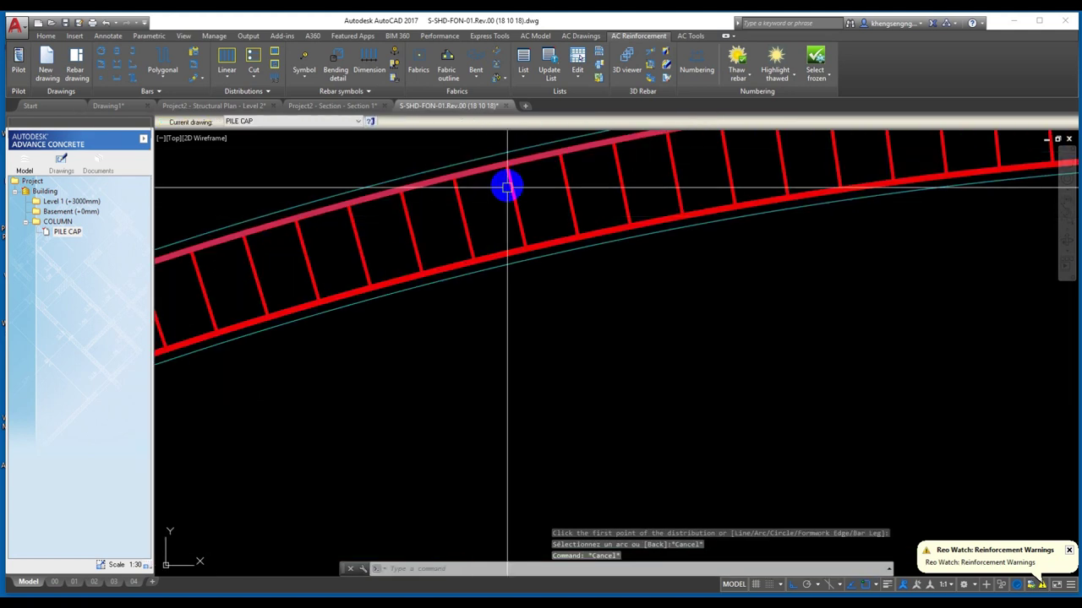
scroll(516, 203, down, 4)
scroll(536, 234, up, 3)
scroll(549, 245, up, 1)
scroll(563, 239, down, 4)
scroll(625, 292, down, 3)
scroll(470, 279, up, 1)
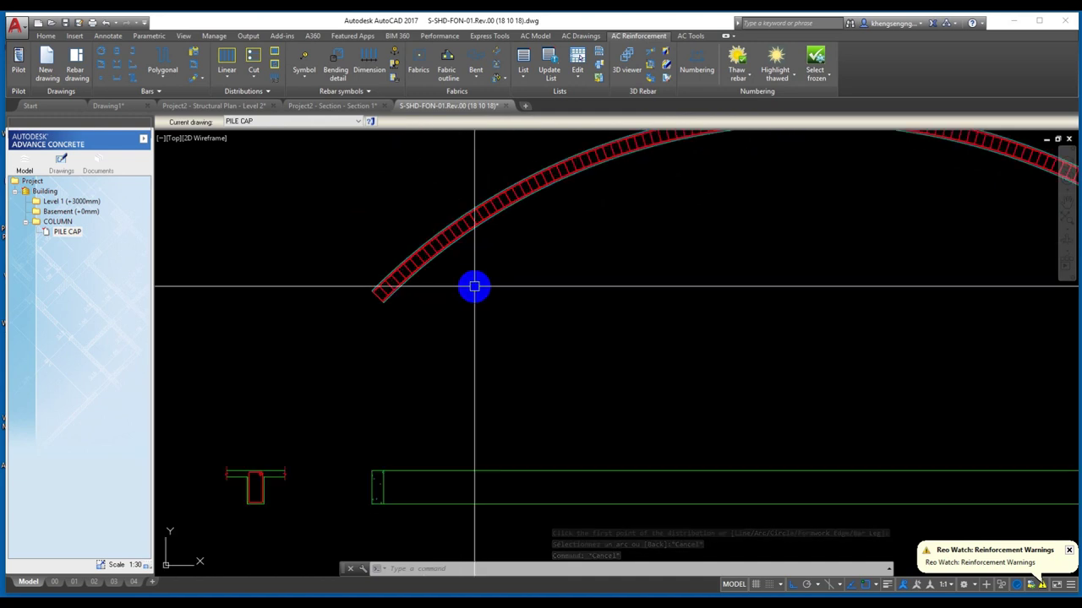
scroll(473, 338, up, 1)
scroll(460, 338, up, 3)
scroll(469, 365, down, 1)
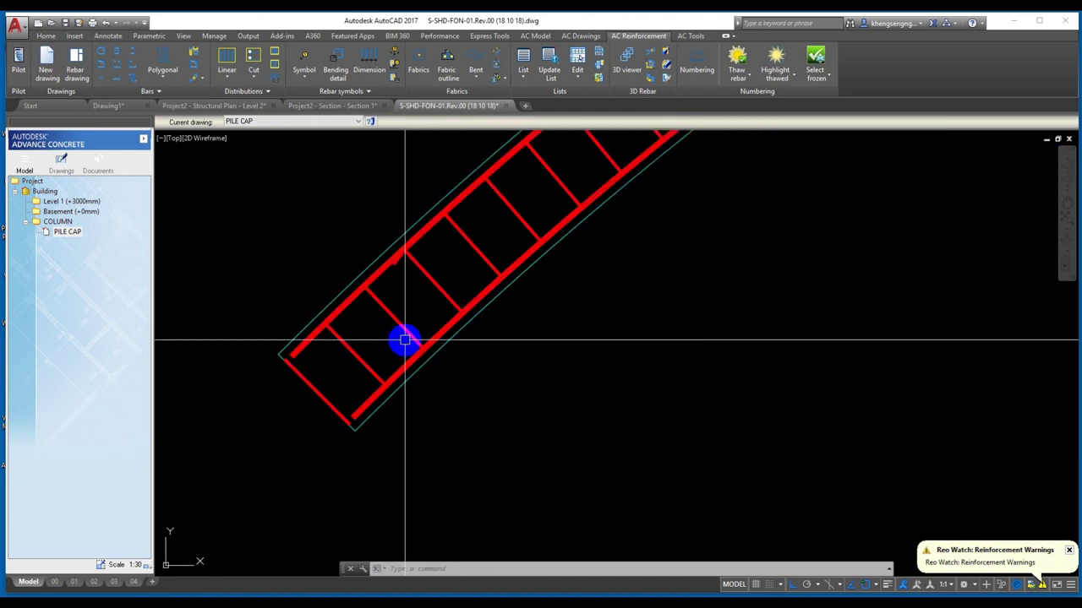
click(409, 354)
scroll(468, 366, down, 3)
middle_drag(468, 366, 485, 391)
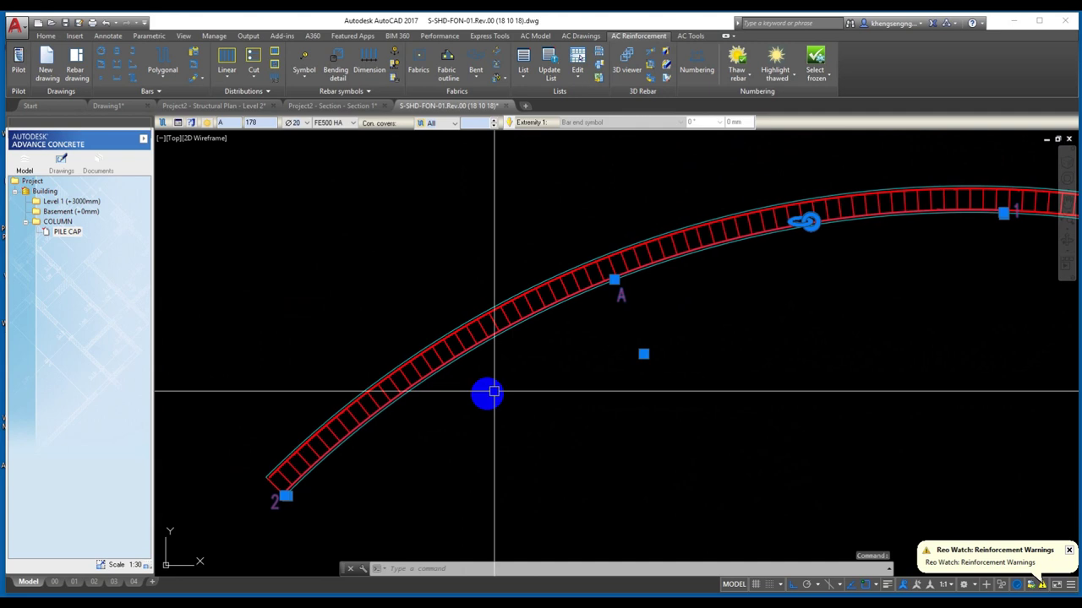
middle_drag(791, 307, 659, 280)
key(Escape)
key(Escape)
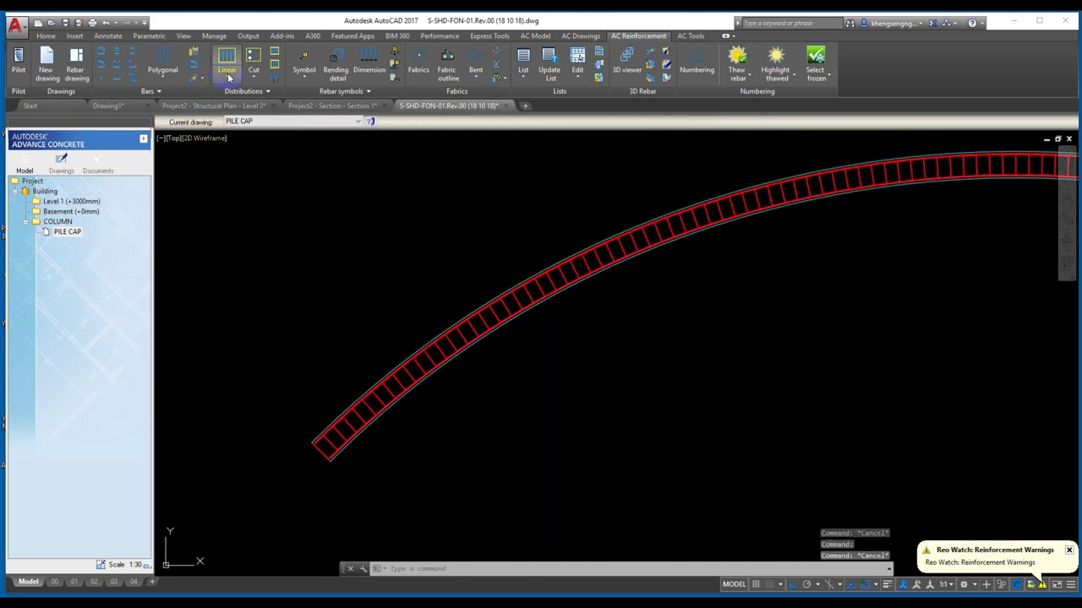
- Start a linear distribution of the curved longitudinal bar and set its view direction
click(228, 78)
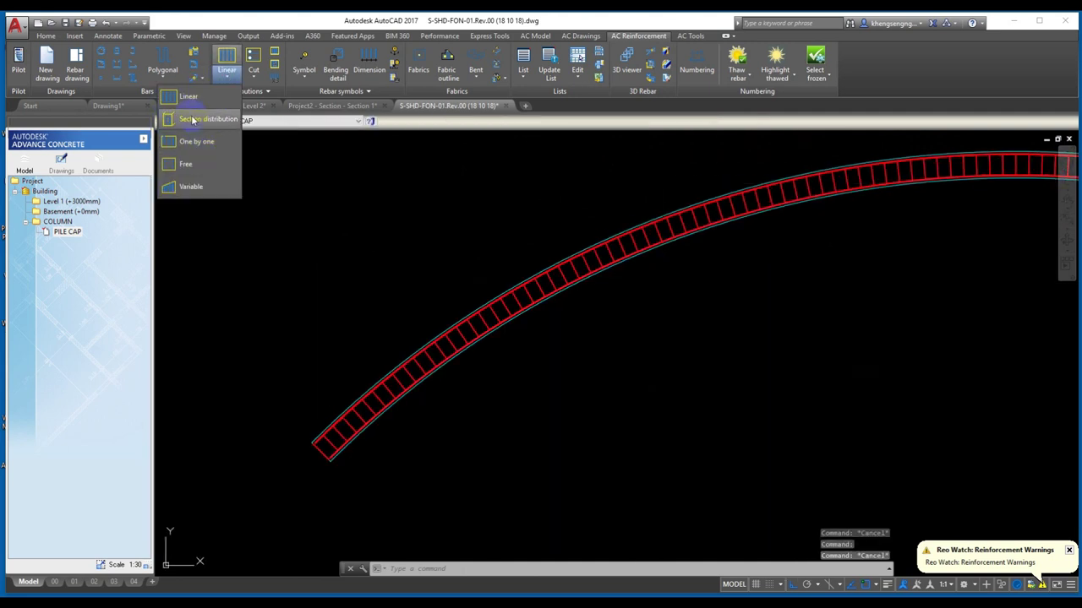
click(193, 120)
scroll(364, 386, up, 3)
scroll(375, 377, up, 3)
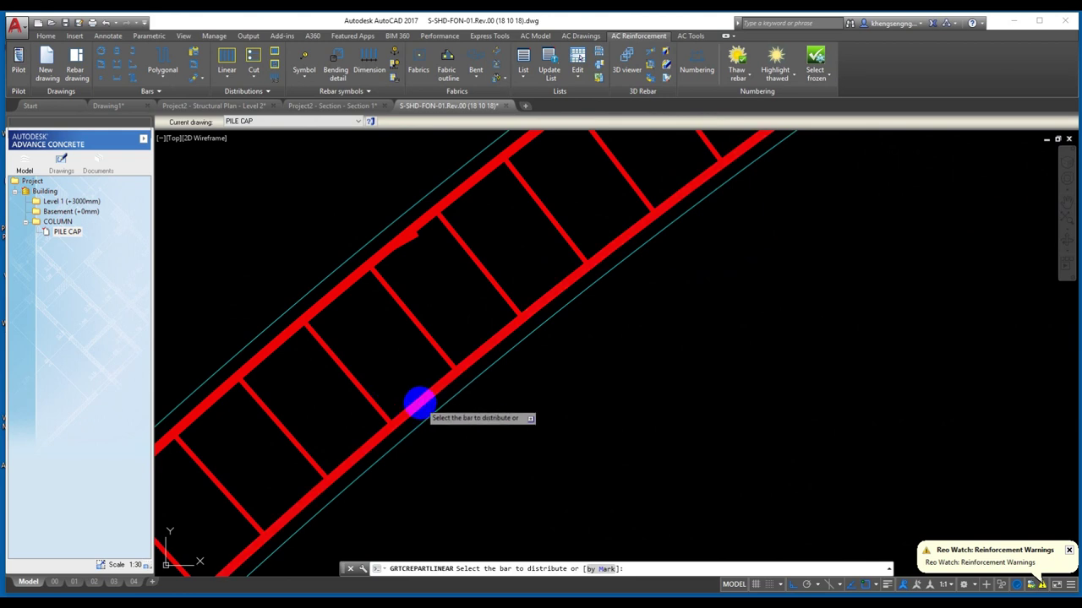
click(420, 403)
scroll(411, 435, down, 3)
scroll(435, 295, down, 2)
scroll(411, 338, down, 2)
scroll(490, 393, up, 2)
scroll(515, 454, up, 4)
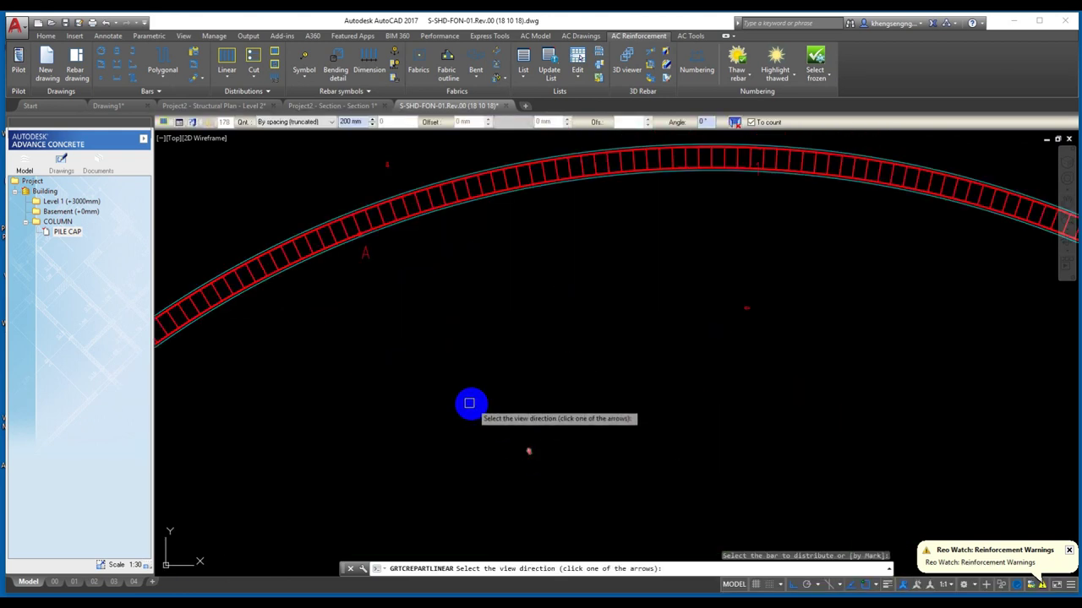
middle_drag(470, 403, 615, 486)
click(536, 245)
- Span the distribution from the elevation's top edge to its bottom edge on the chosen side
middle_drag(512, 451, 459, 333)
scroll(386, 299, up, 5)
scroll(425, 267, up, 3)
scroll(425, 224, up, 2)
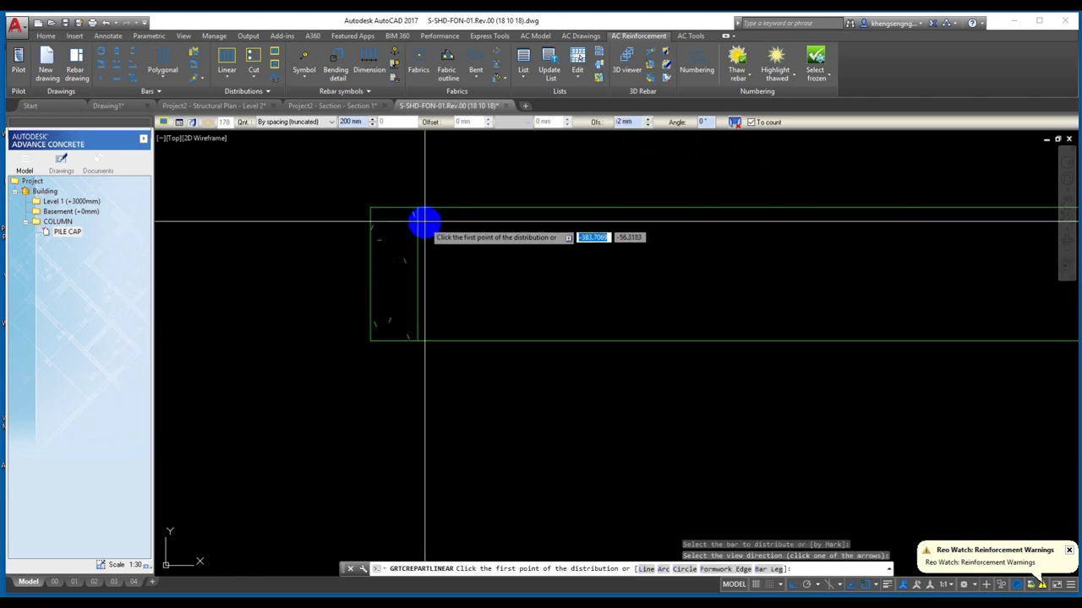
click(415, 212)
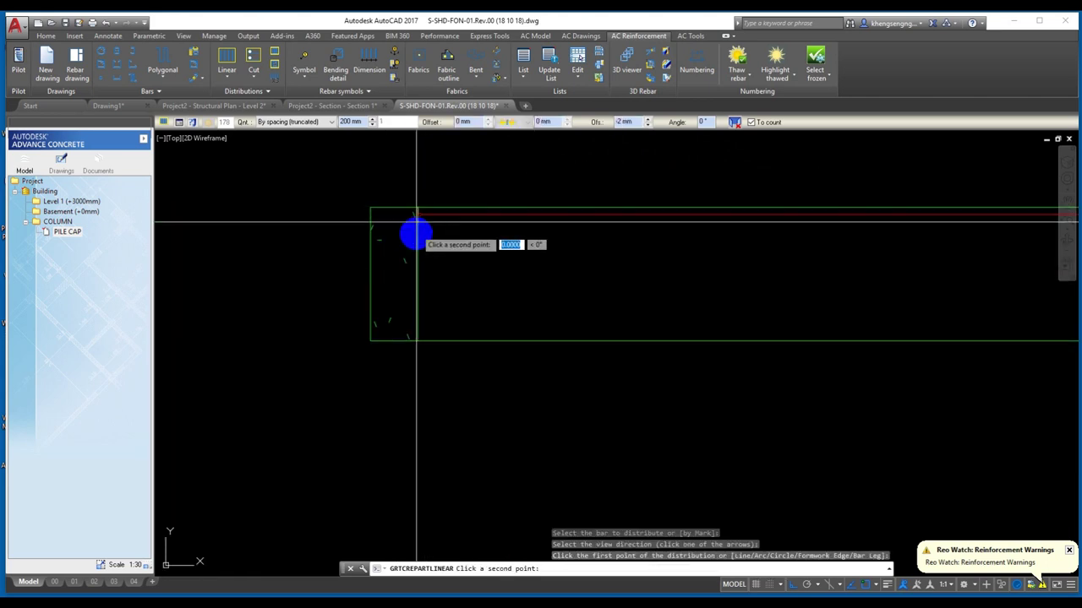
click(415, 343)
scroll(563, 313, down, 2)
scroll(563, 313, up, 4)
middle_drag(562, 314, 325, 324)
scroll(326, 323, down, 2)
click(507, 394)
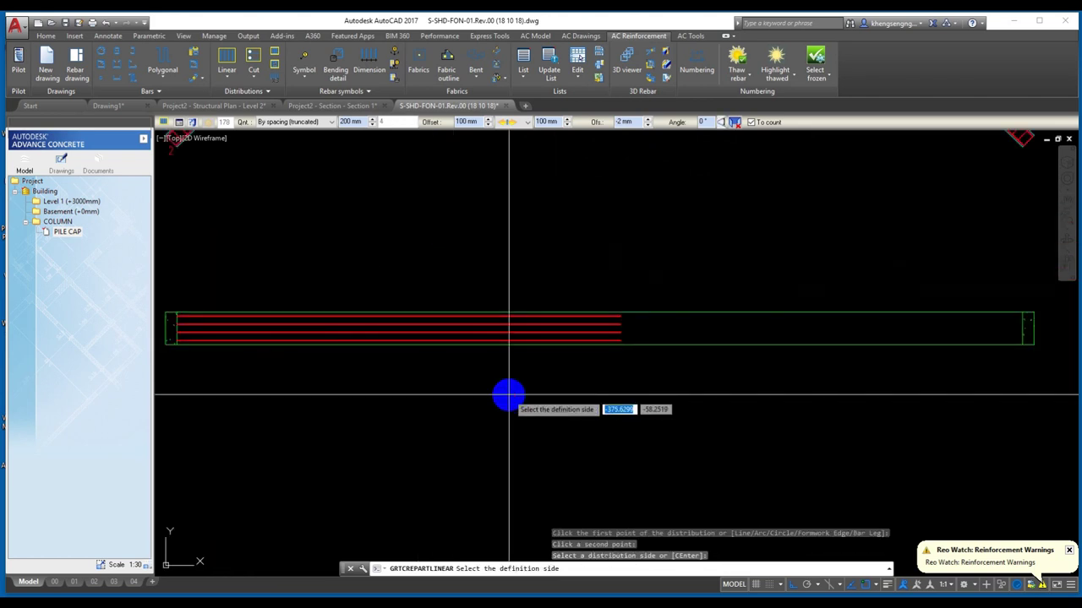
click(508, 394)
key(Escape)
- Change the new distribution to By number with 2 bars
scroll(507, 334, up, 3)
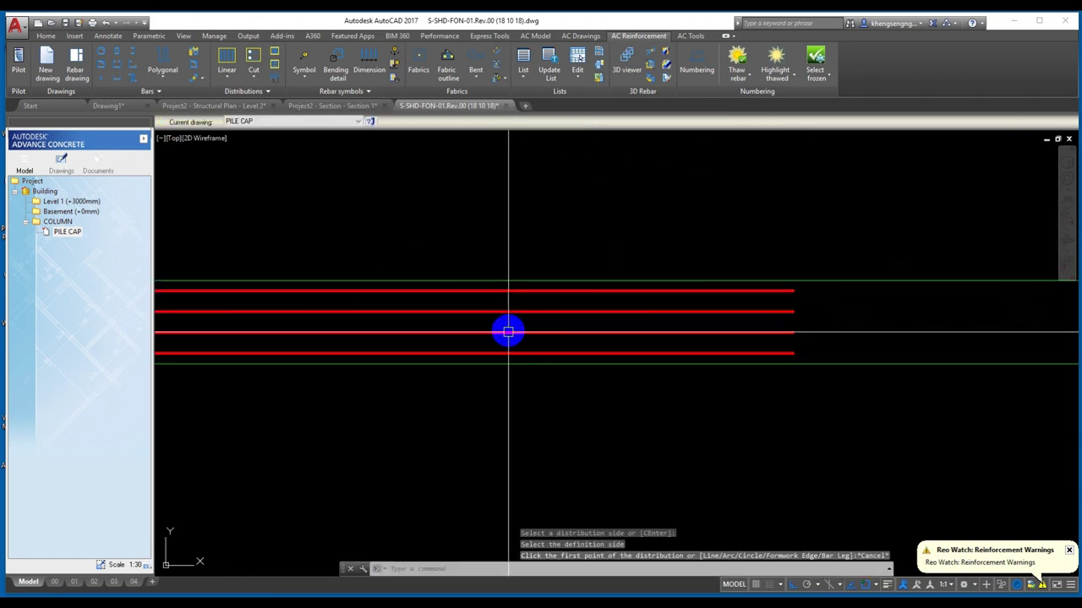
click(509, 307)
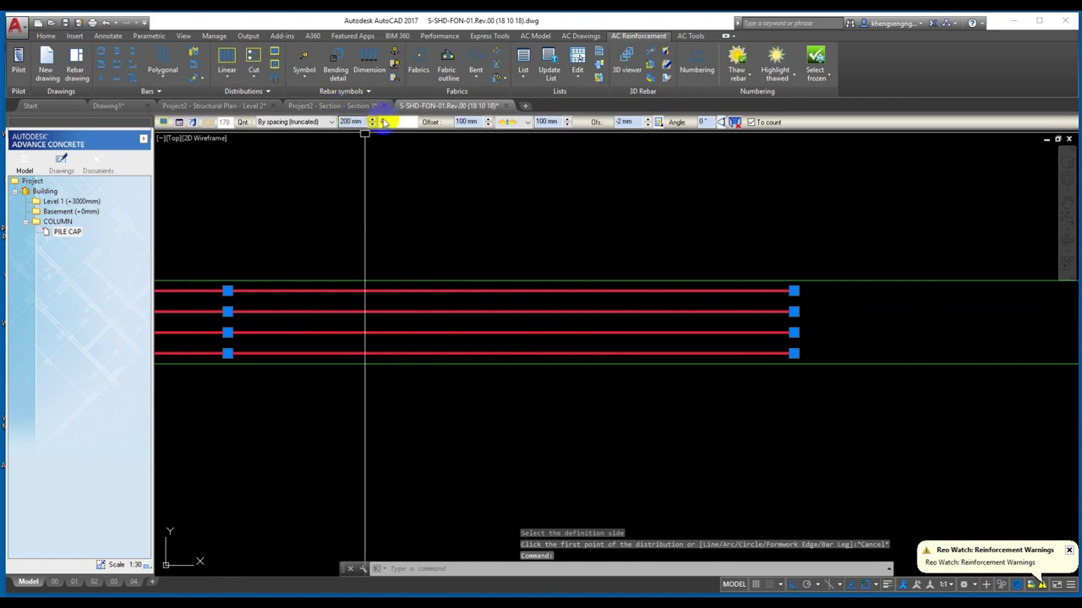
click(325, 122)
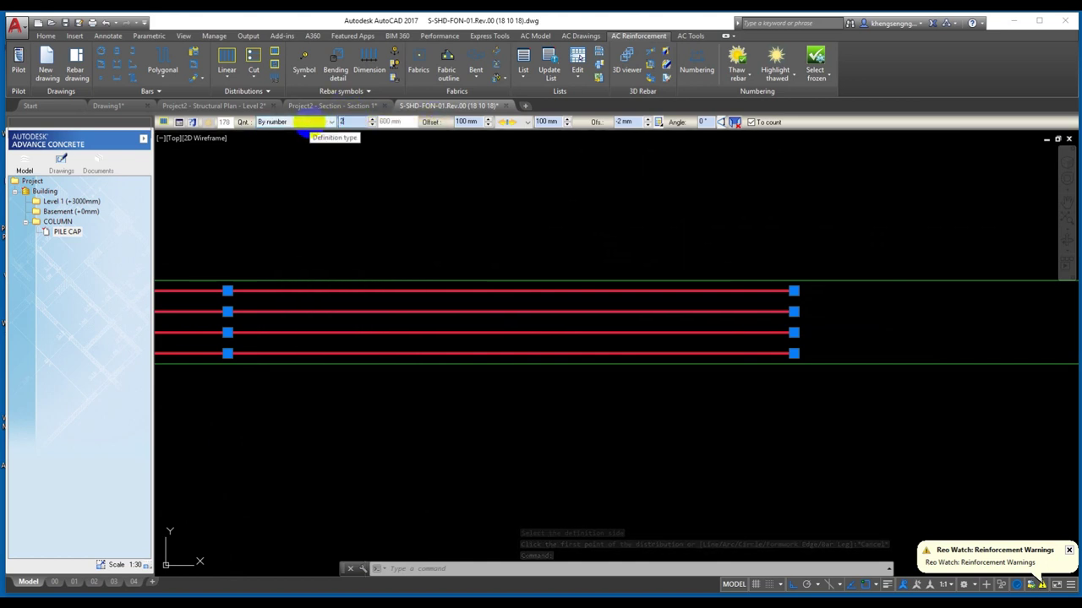
key(Return)
scroll(625, 375, down, 3)
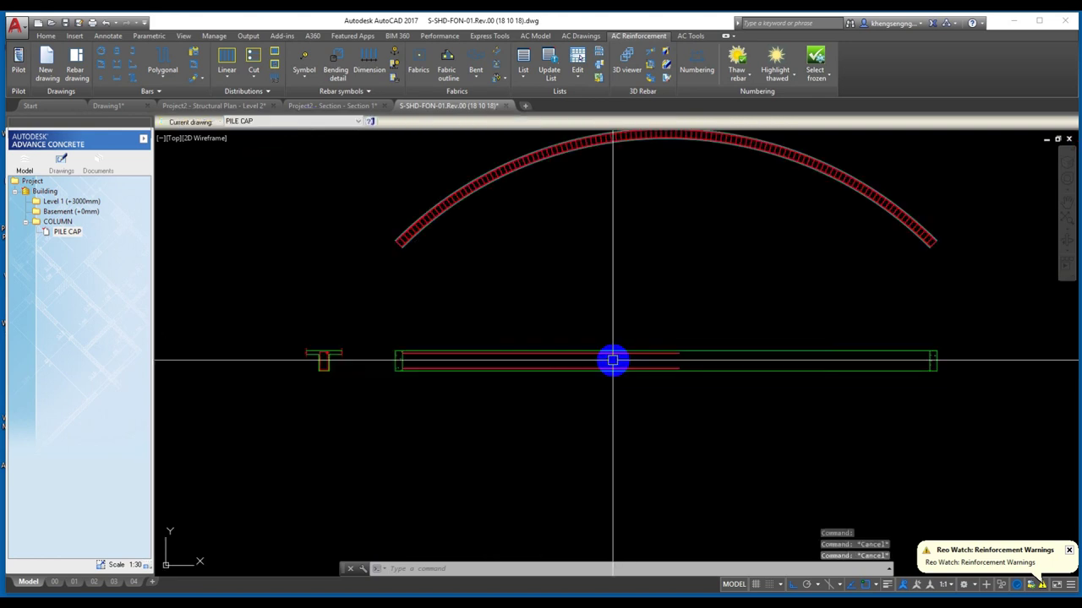
- Start another linear distribution of the arc bar and set its view direction
key(Escape)
key(Escape)
click(222, 55)
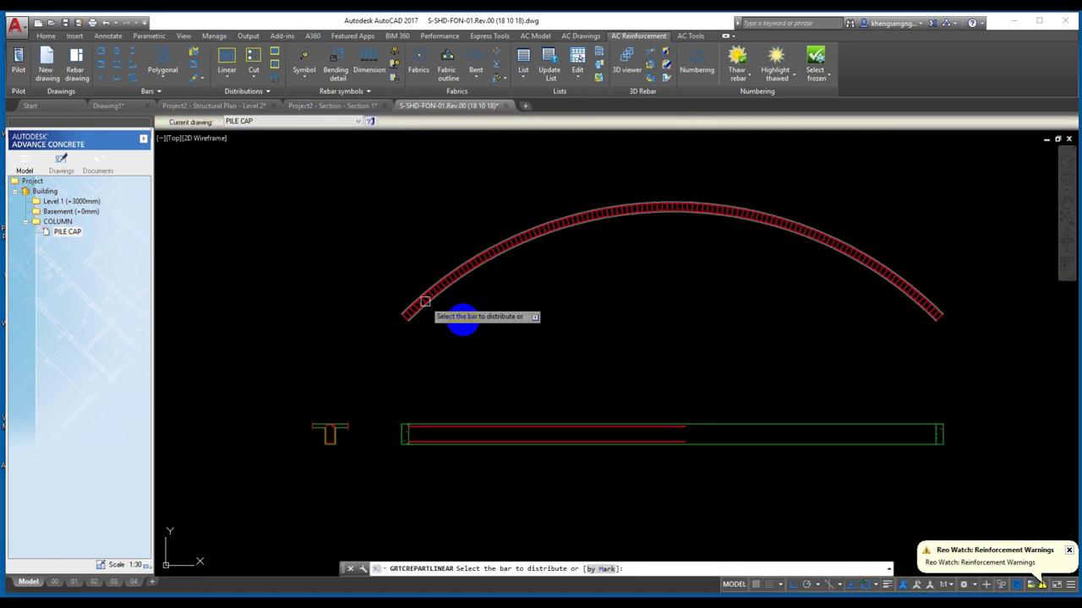
scroll(583, 270, up, 2)
scroll(550, 211, up, 2)
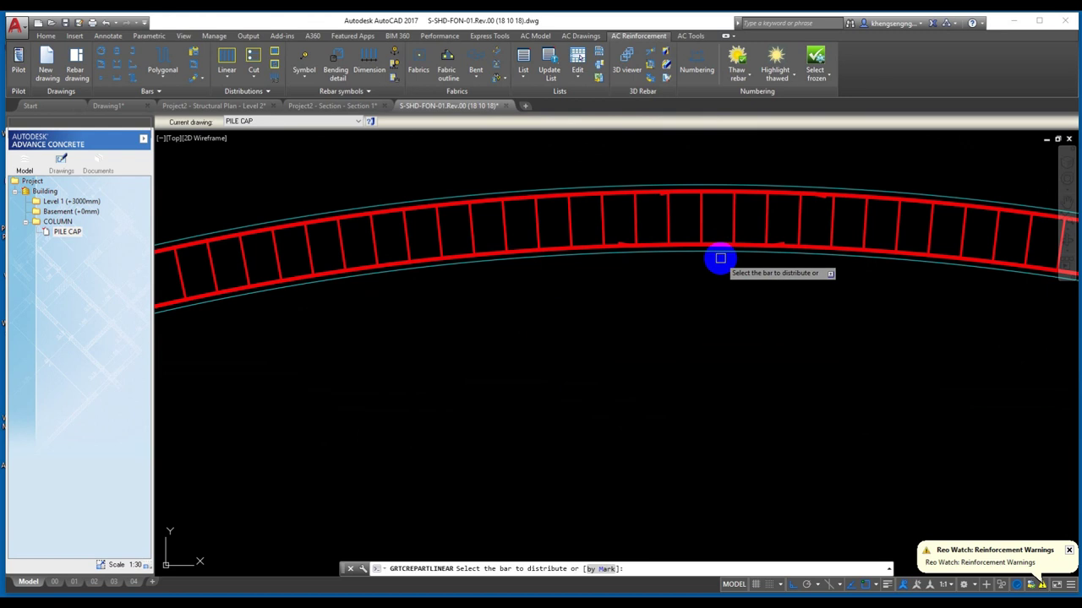
scroll(621, 268, down, 1)
click(644, 258)
scroll(671, 340, down, 2)
scroll(670, 341, down, 1)
scroll(664, 359, down, 1)
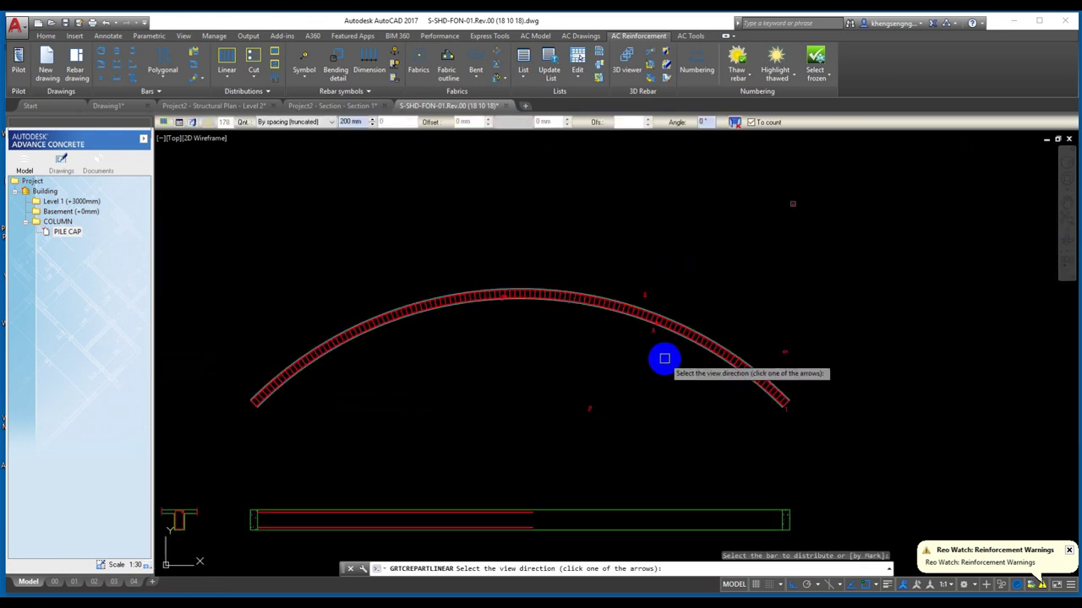
click(647, 291)
- Place it between two points on the straight elevation below the arc, on the chosen side
scroll(715, 442, up, 2)
scroll(654, 355, up, 2)
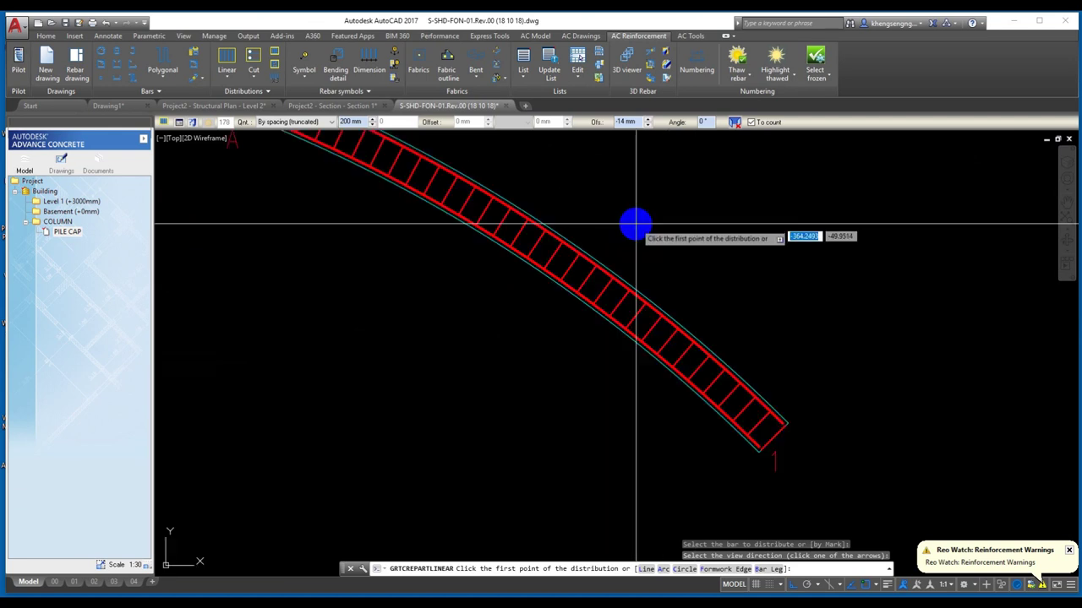
scroll(715, 420, down, 2)
scroll(579, 375, down, 1)
scroll(649, 394, up, 2)
click(633, 394)
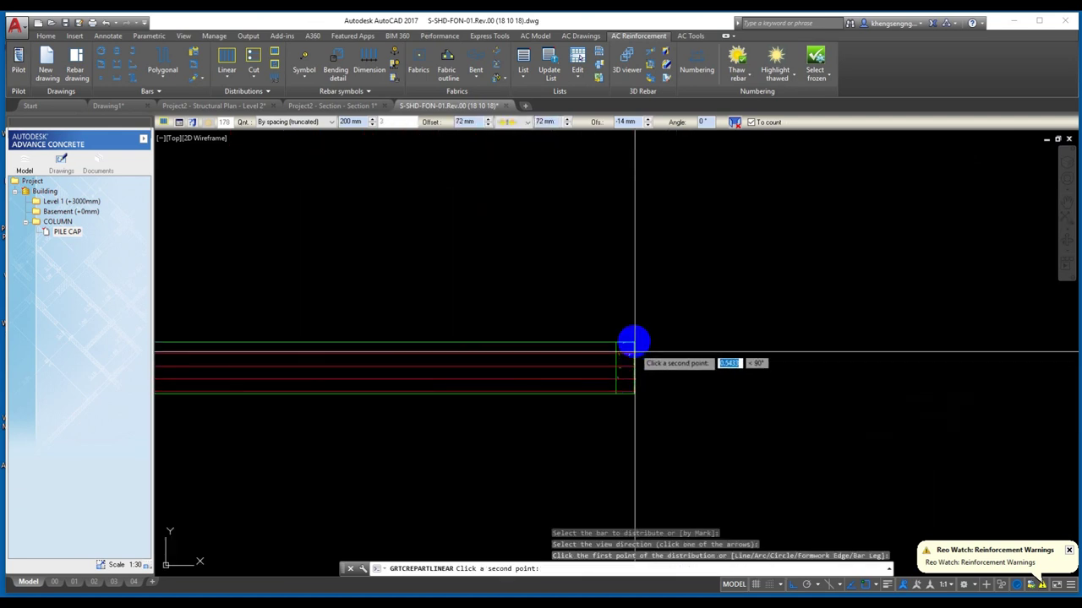
click(632, 339)
scroll(338, 476, down, 3)
scroll(620, 411, up, 2)
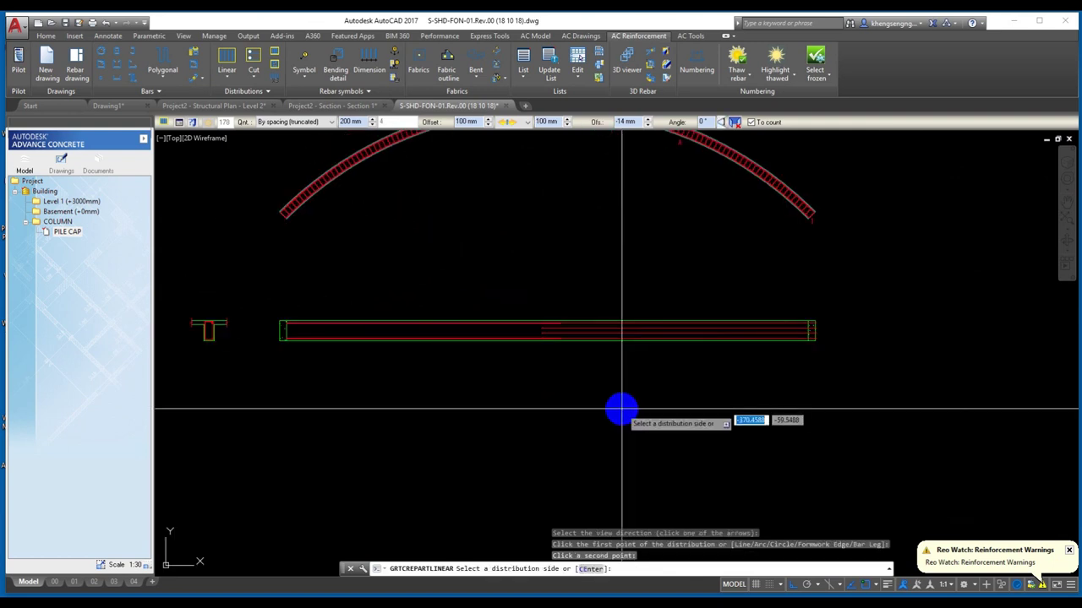
click(565, 225)
key(Escape)
- Review the new distribution's quantity options, then select the top bar's distribution
scroll(566, 308, up, 4)
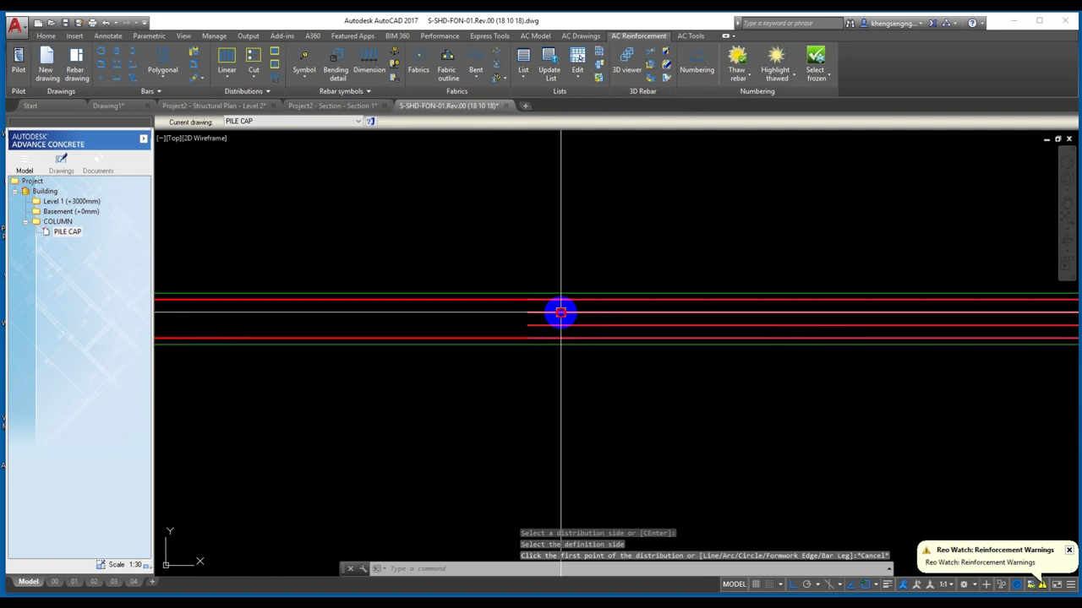
click(561, 313)
click(312, 123)
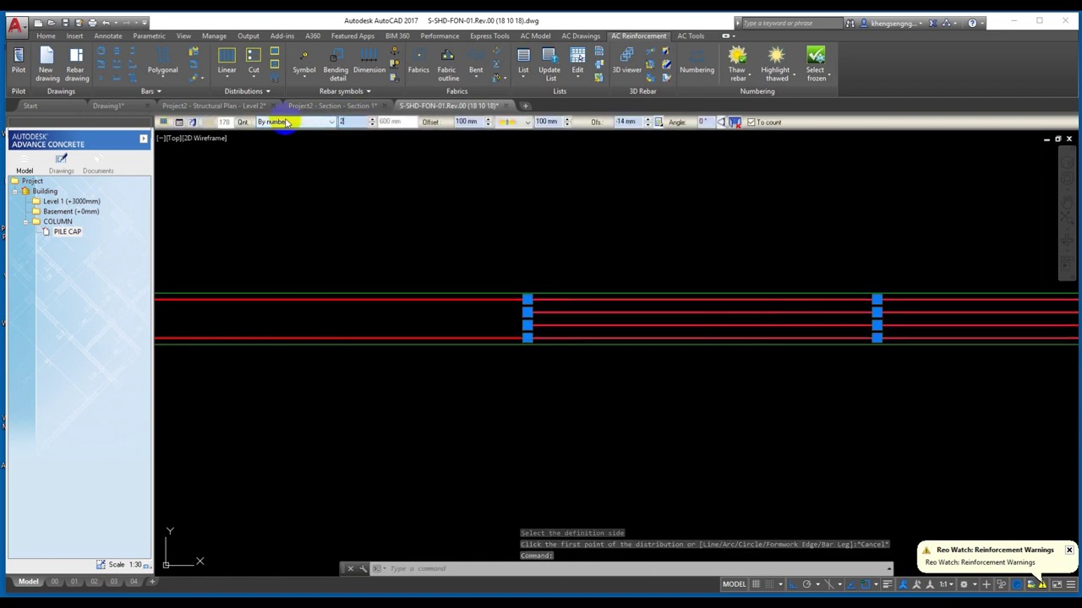
key(Escape)
scroll(553, 355, down, 3)
scroll(600, 346, up, 3)
scroll(599, 346, up, 2)
scroll(651, 309, up, 2)
click(570, 306)
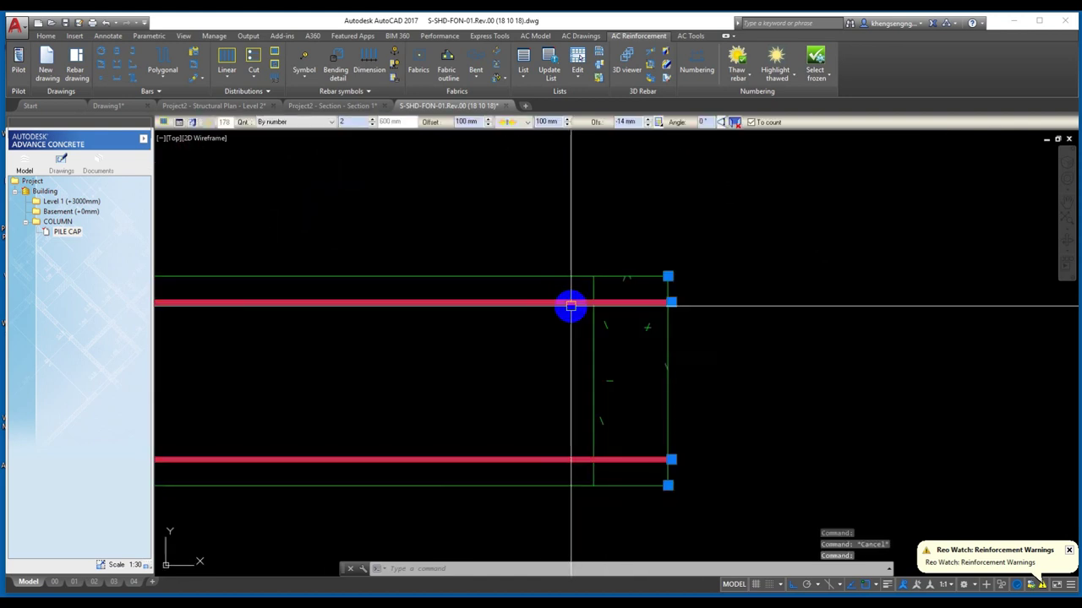
- Stretch the left ends of the top and bottom longitudinal bars into the end support
scroll(622, 292, up, 4)
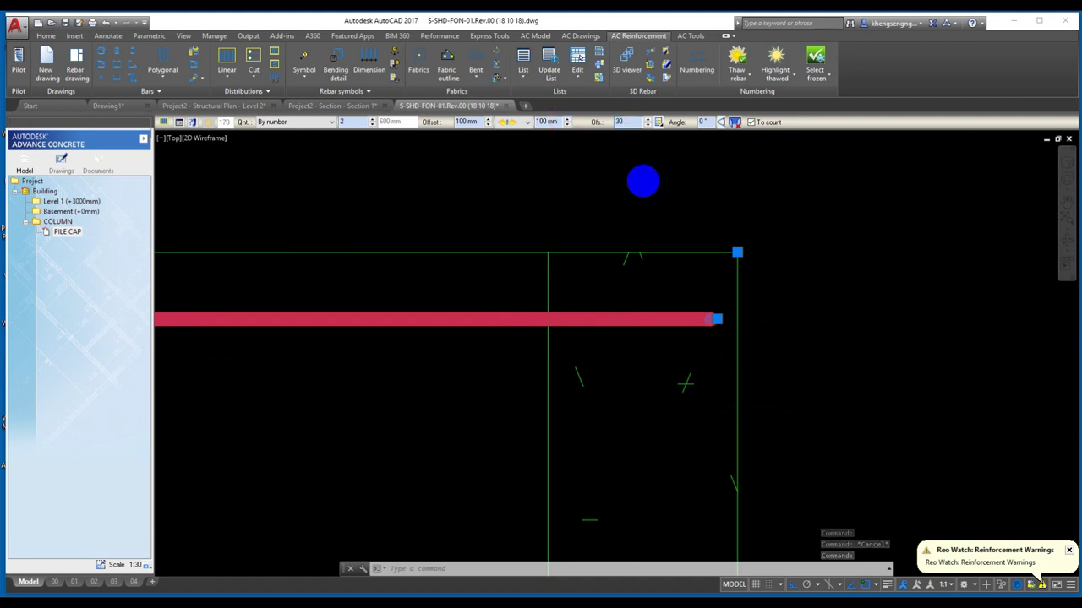
scroll(642, 182, down, 5)
key(Escape)
middle_drag(405, 387, 603, 323)
scroll(603, 323, up, 3)
scroll(852, 278, up, 4)
click(846, 326)
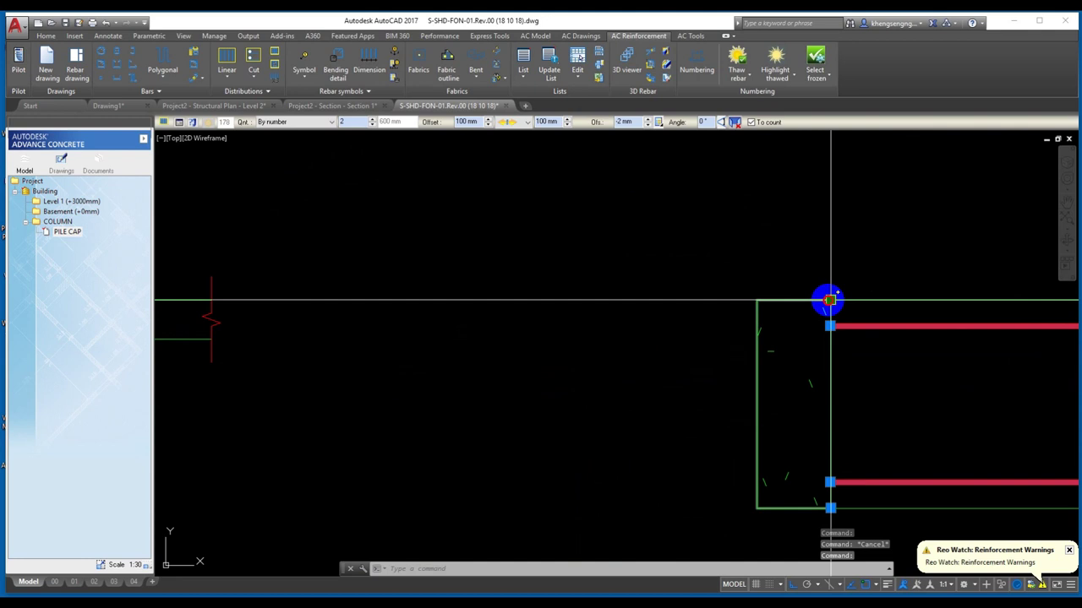
click(831, 301)
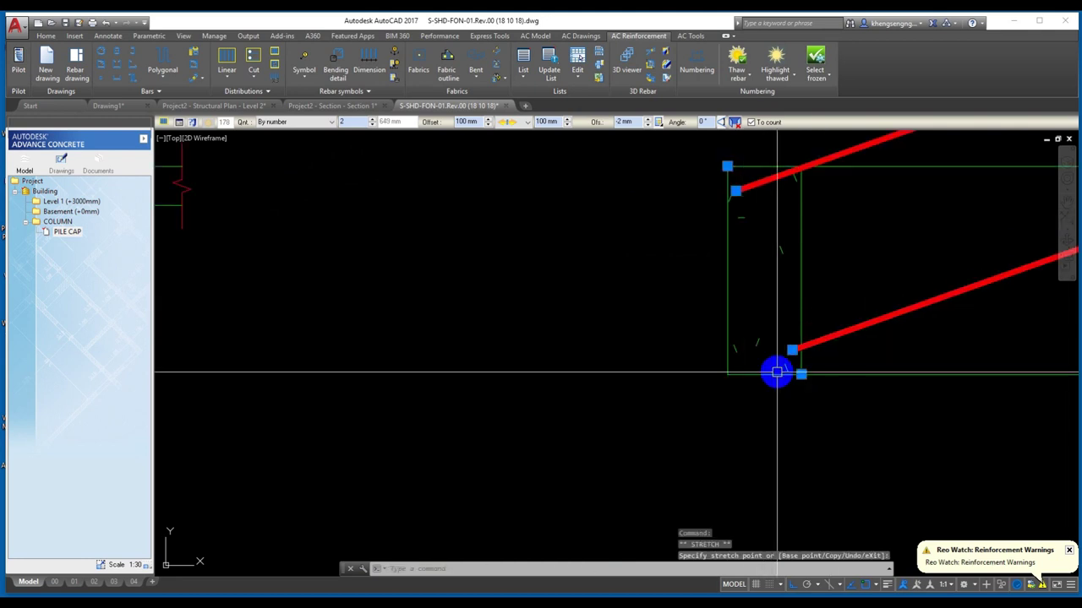
click(798, 374)
click(801, 374)
click(728, 373)
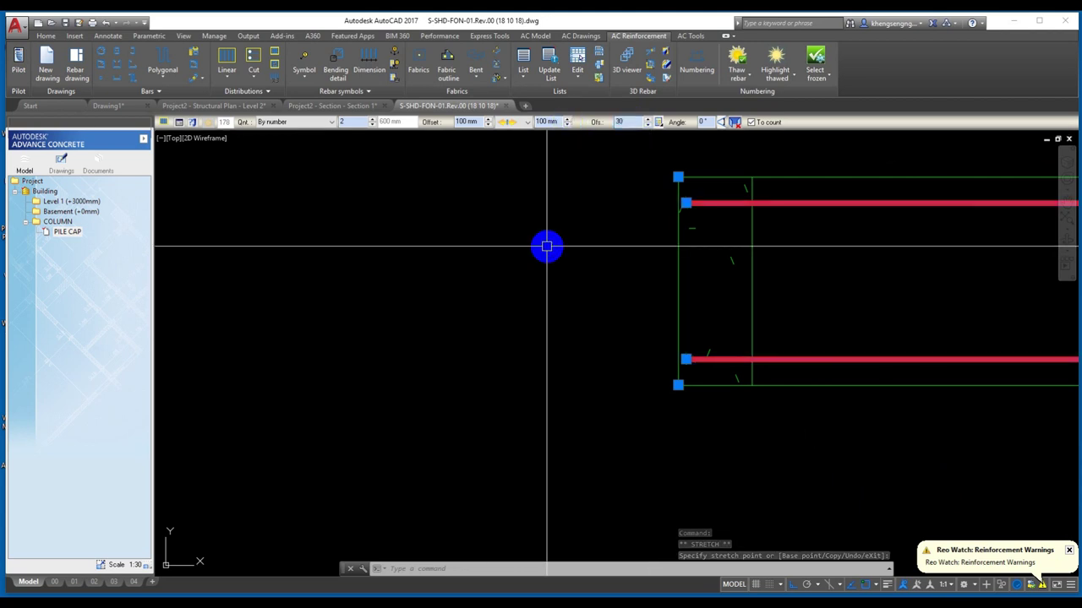
key(Escape)
- Select the curved stirrup distribution to check it, then deselect it
scroll(647, 326, down, 5)
scroll(642, 253, up, 5)
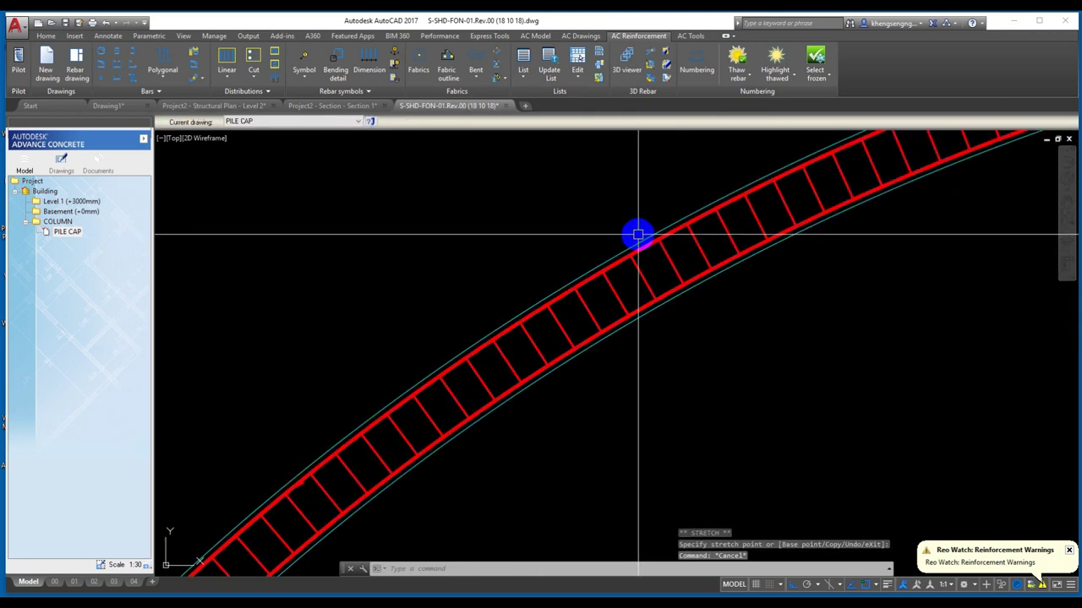
click(640, 271)
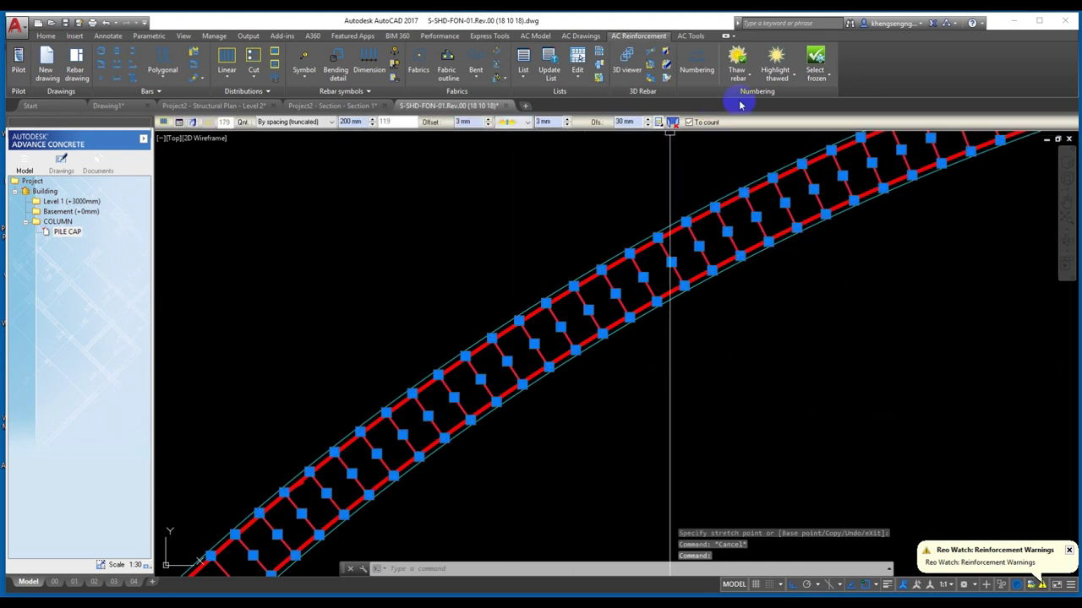
scroll(590, 196, down, 3)
key(Escape)
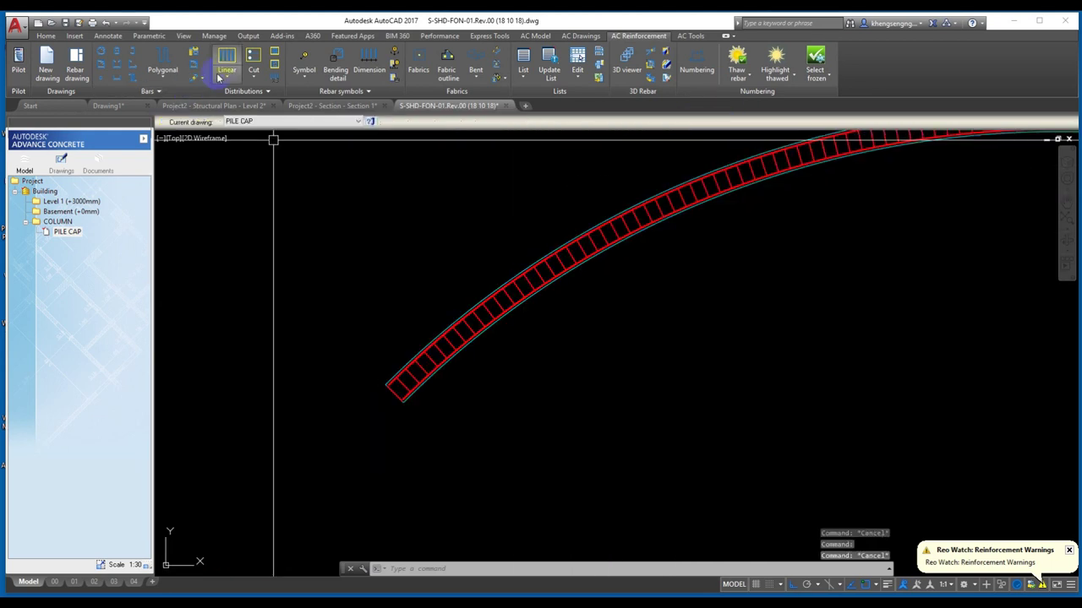
- Distribute the section stirrup linearly at 200 mm spacing from the elevation's left end to its right end
click(227, 59)
scroll(454, 356, down, 2)
scroll(453, 355, up, 2)
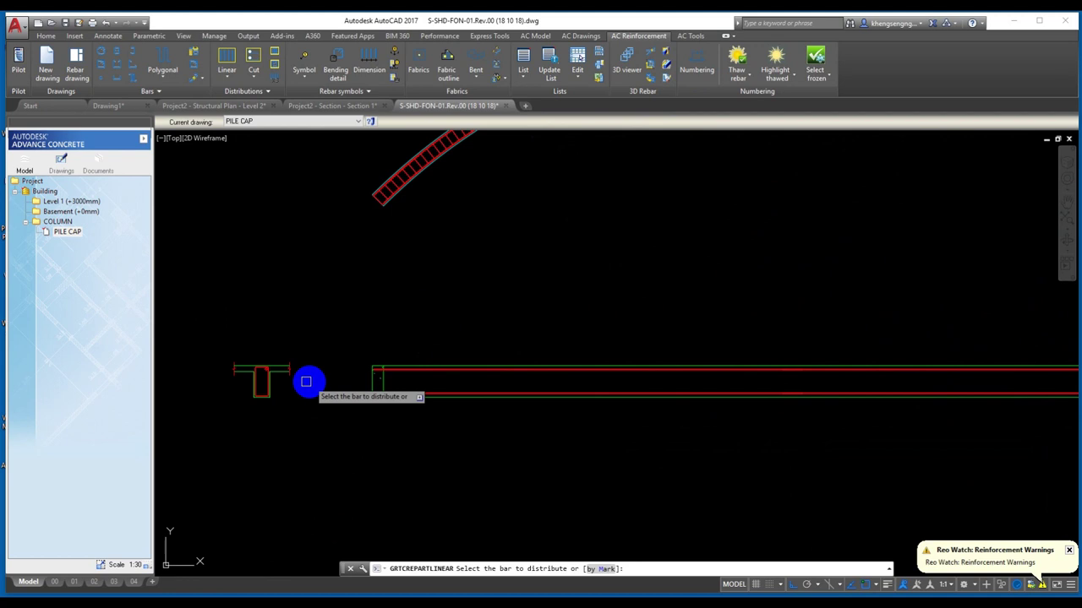
scroll(287, 376, up, 6)
click(221, 351)
click(242, 406)
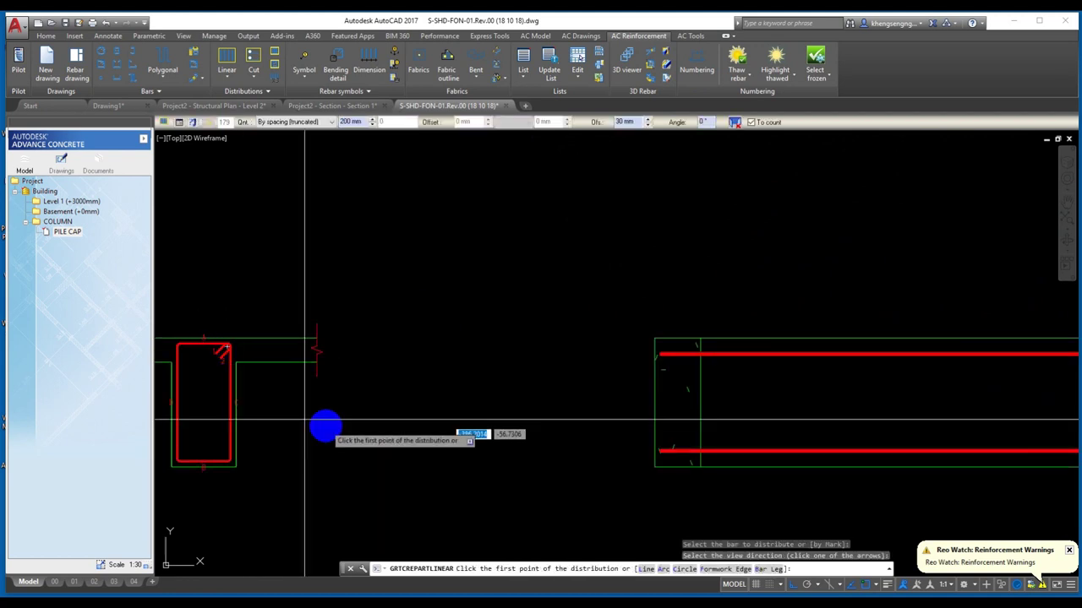
scroll(580, 410, up, 2)
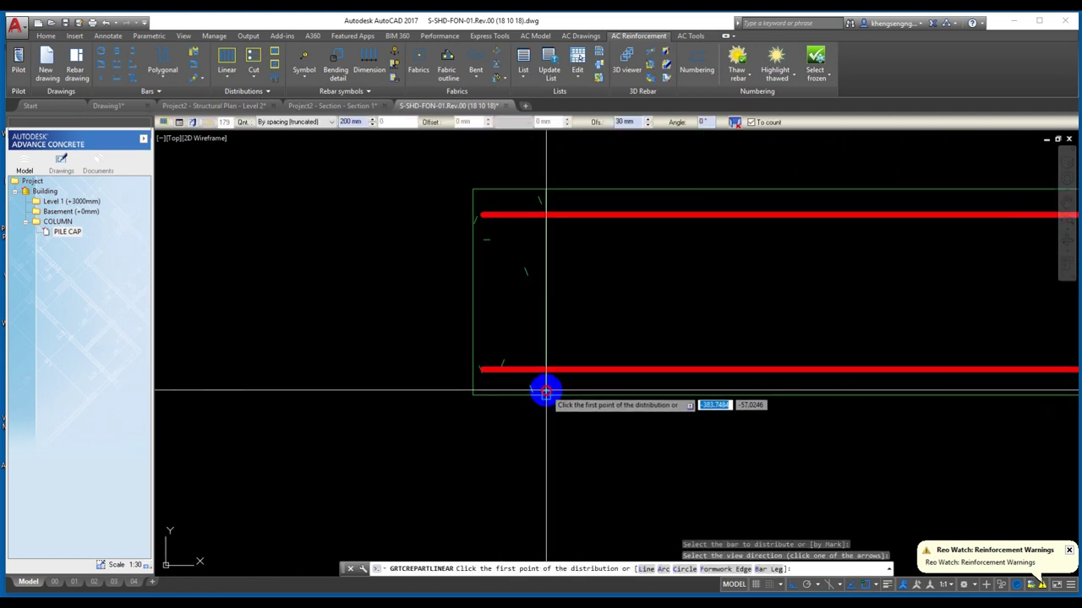
click(546, 390)
scroll(840, 405, down, 5)
middle_drag(749, 424, 417, 391)
scroll(719, 425, up, 1)
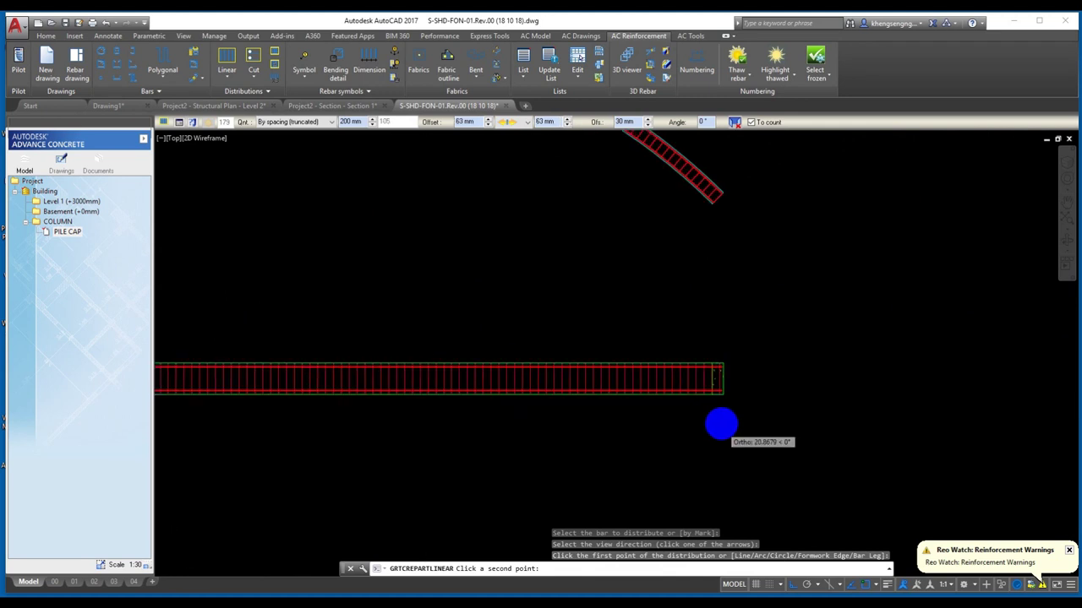
scroll(701, 357, up, 4)
click(700, 358)
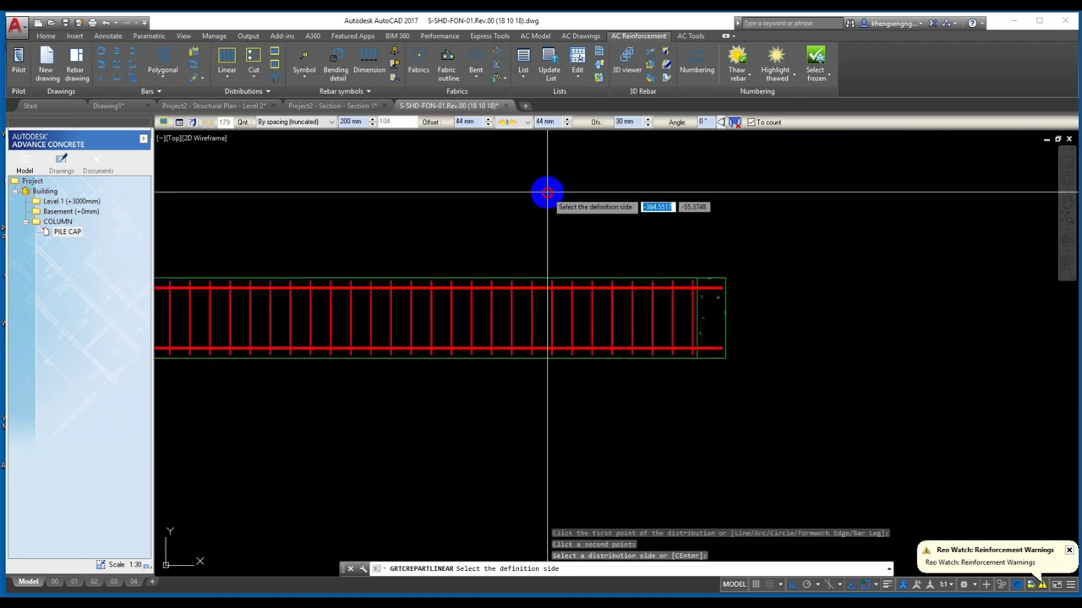
click(545, 211)
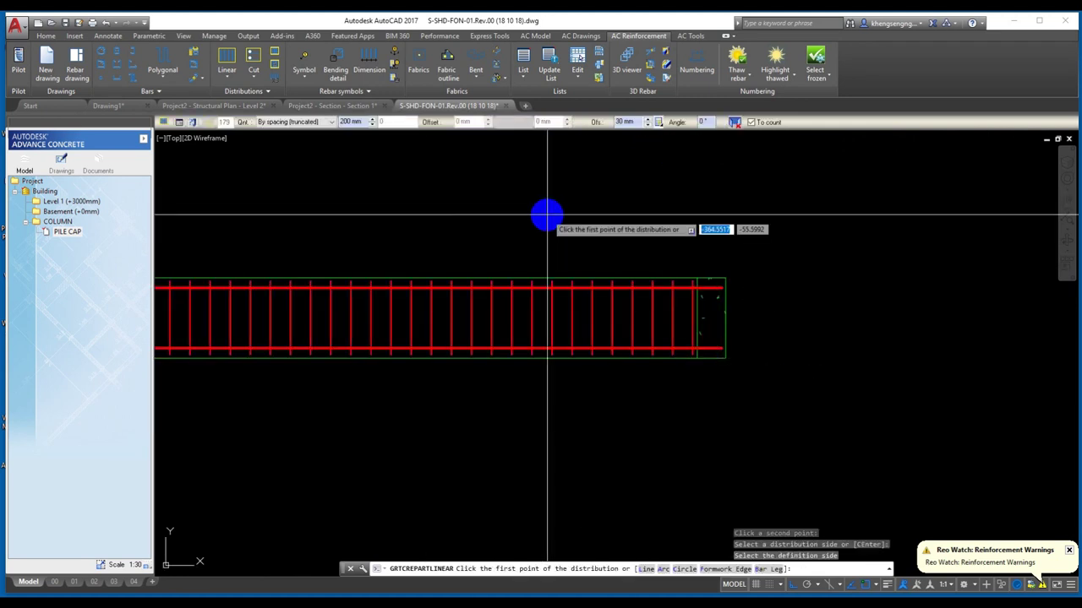
- Select the new stirrup distribution to check it, then clear the selection
key(Escape)
scroll(571, 304, up, 2)
scroll(570, 304, up, 2)
click(521, 313)
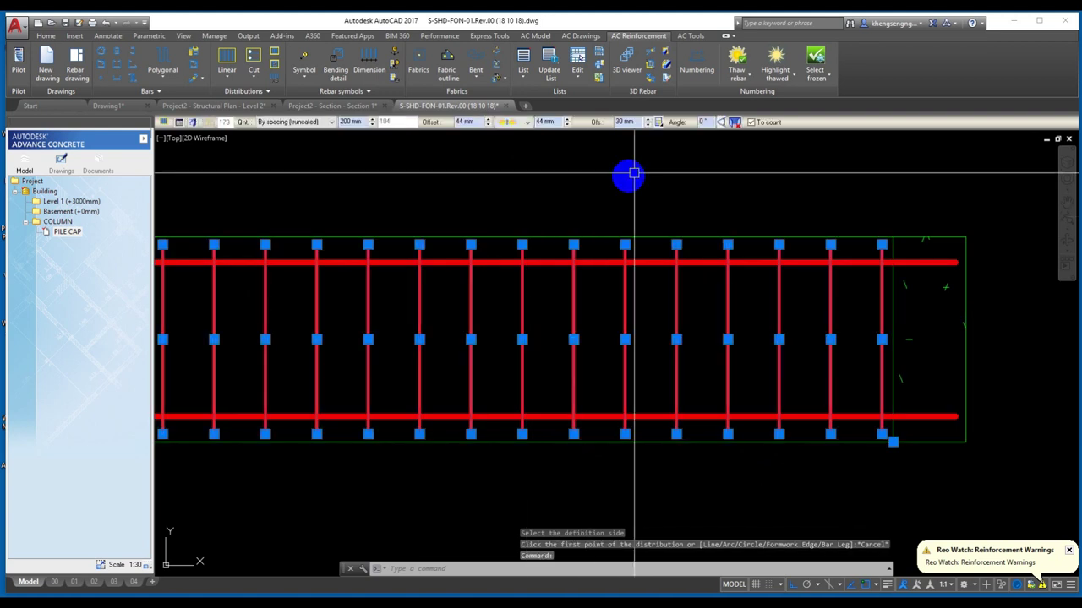
key(Escape)
middle_drag(709, 267, 693, 292)
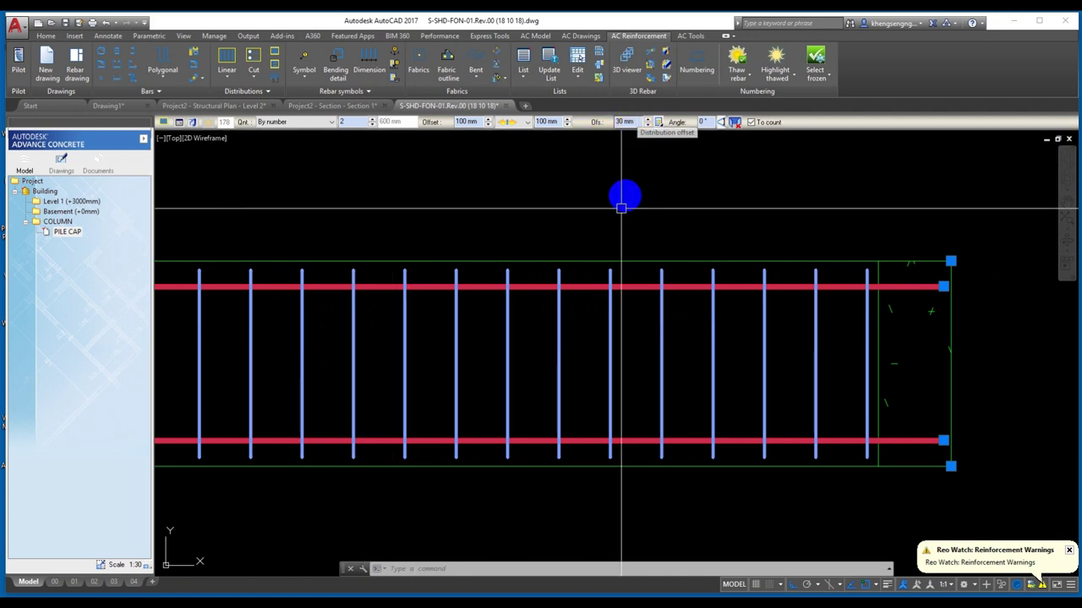
- Select the longitudinal bar distribution and set its offsets to 110 mm and 50 mm
key(Escape)
scroll(764, 288, up, 2)
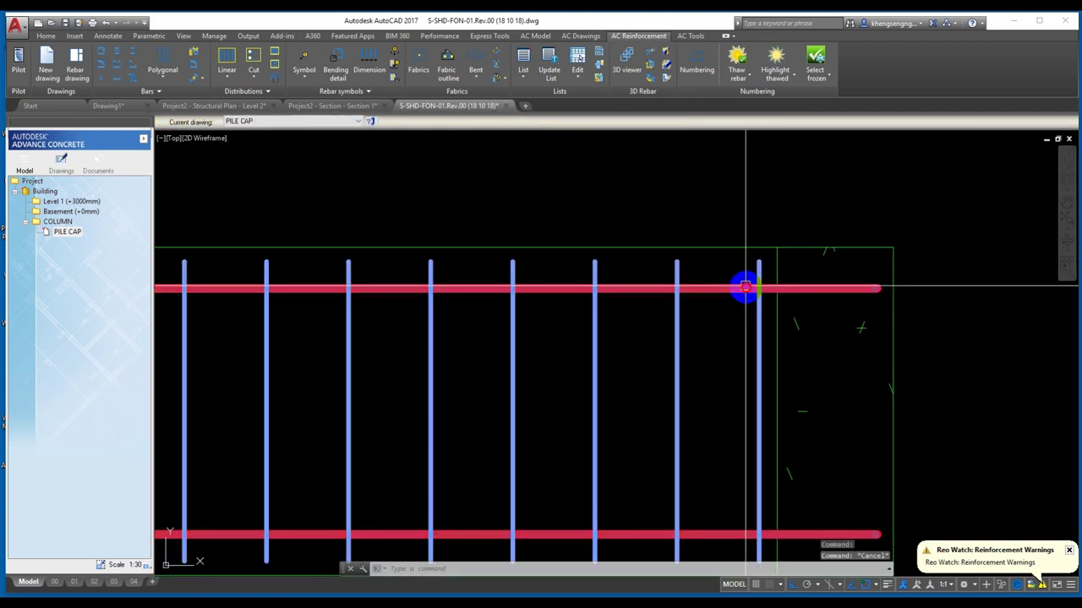
click(745, 288)
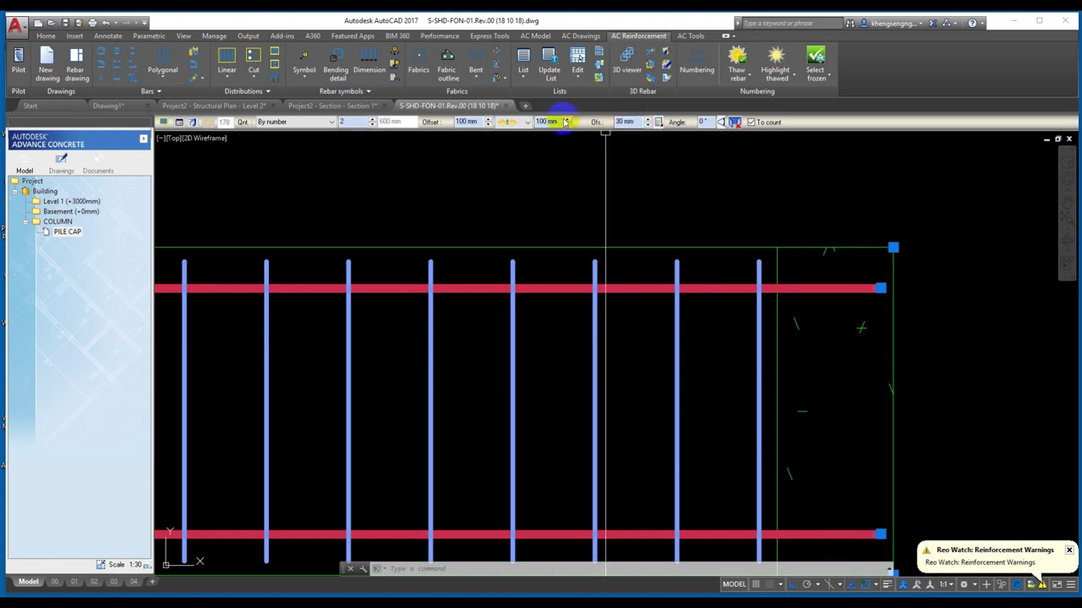
click(566, 120)
click(567, 125)
click(567, 126)
click(567, 125)
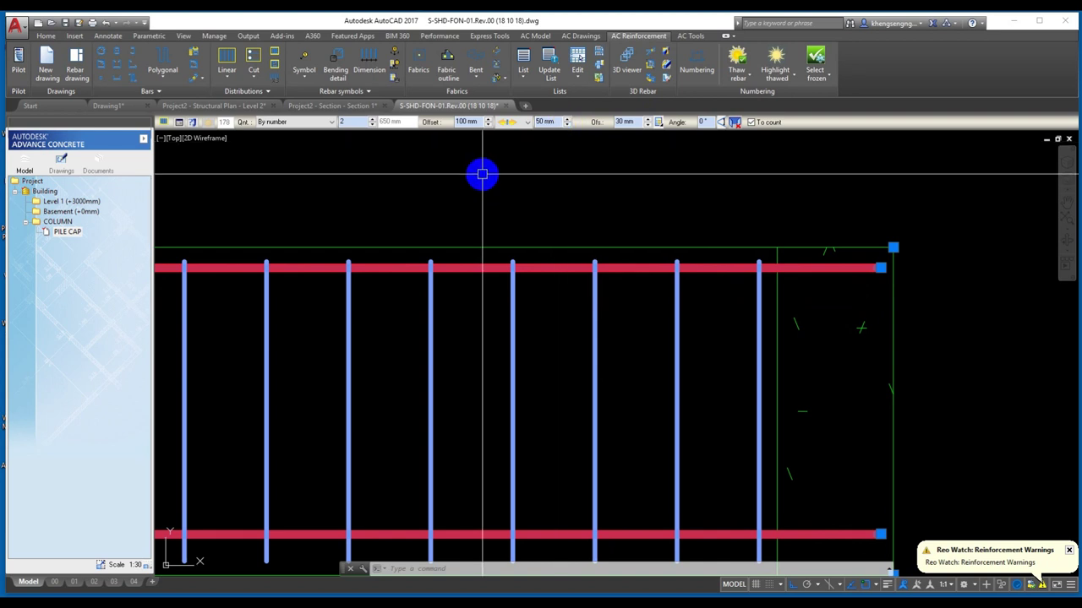
- Bring the longitudinal bar distribution offset down to 70 mm, then deselect it
scroll(567, 249, down, 2)
click(489, 125)
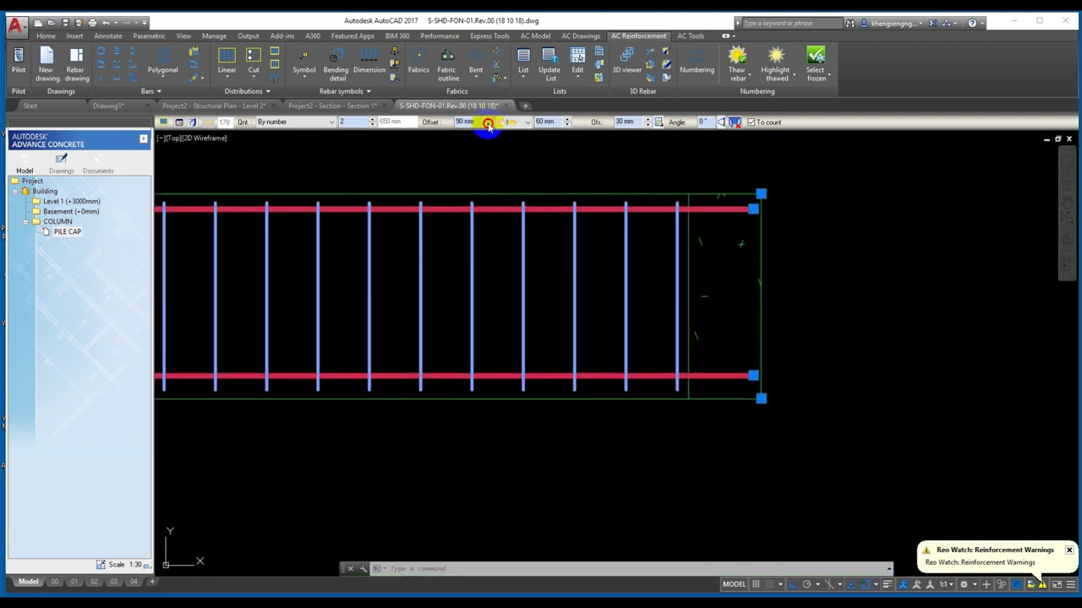
click(488, 125)
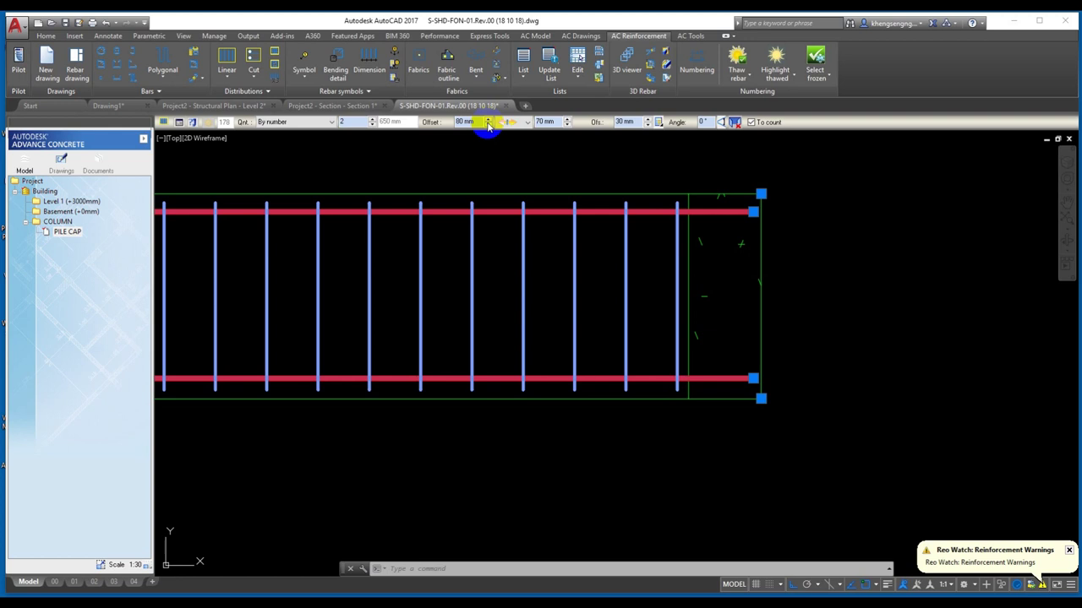
click(488, 125)
click(489, 125)
click(488, 124)
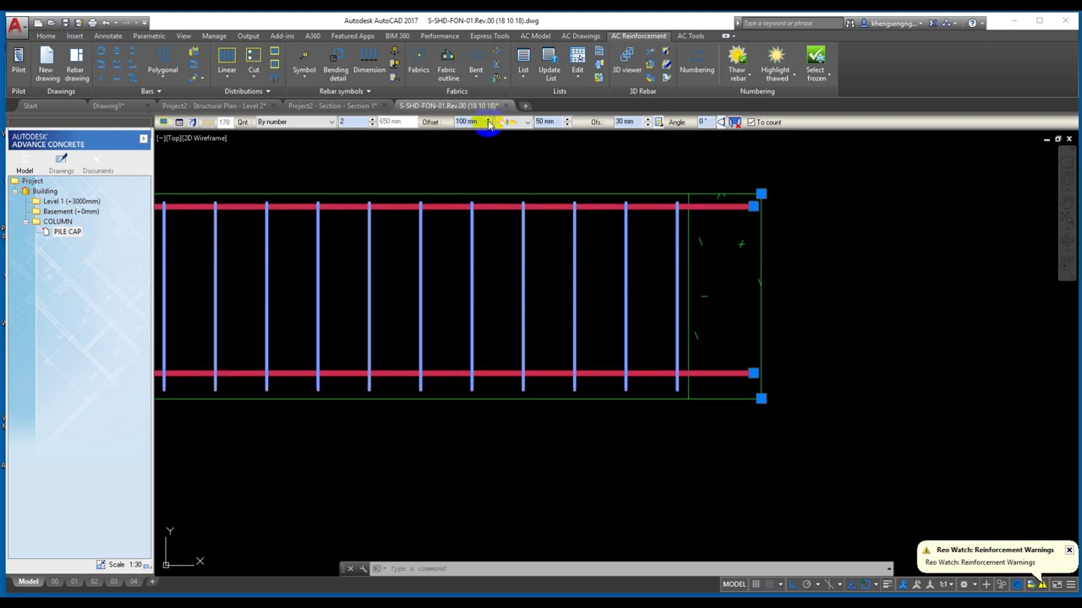
click(488, 125)
click(488, 126)
click(488, 125)
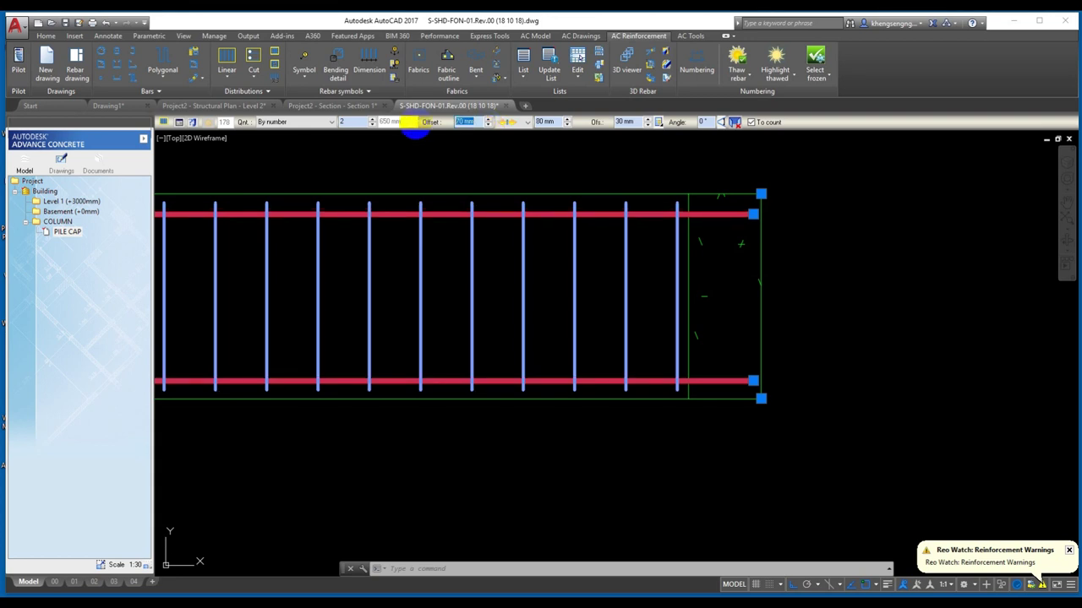
key(Escape)
key(Escape)
scroll(803, 398, down, 5)
scroll(522, 393, up, 1)
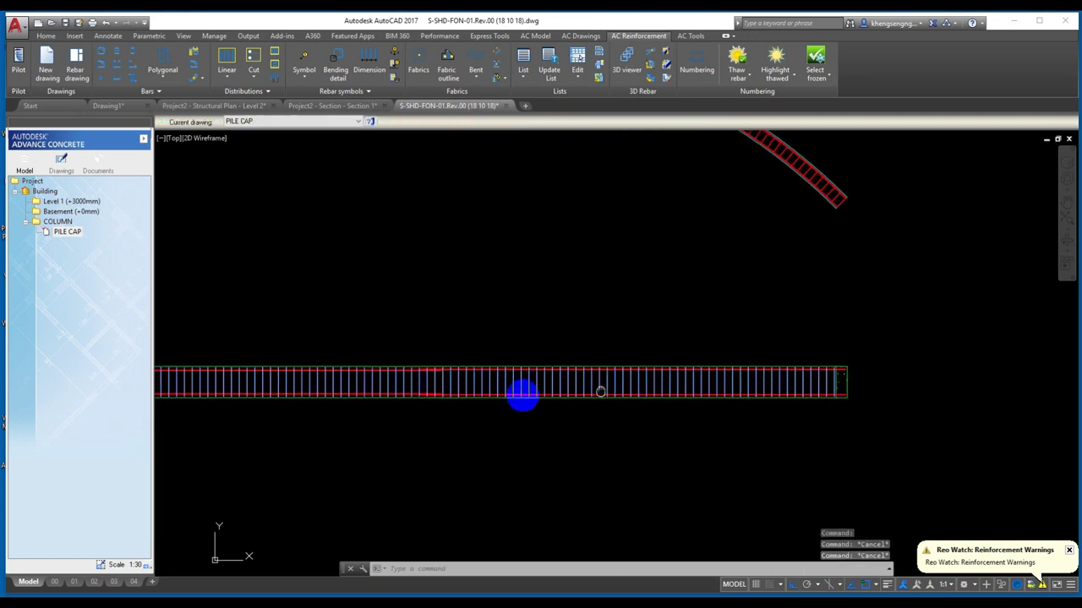
scroll(703, 379, up, 2)
scroll(642, 361, up, 2)
click(642, 362)
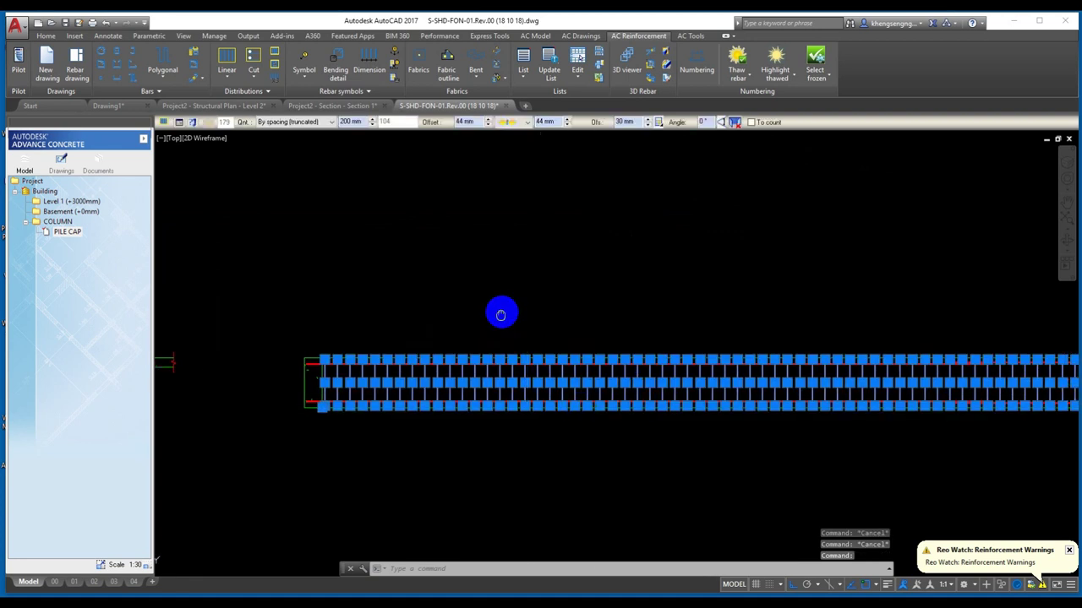
scroll(629, 257, down, 4)
key(Escape)
scroll(603, 358, up, 2)
scroll(619, 381, up, 1)
click(606, 343)
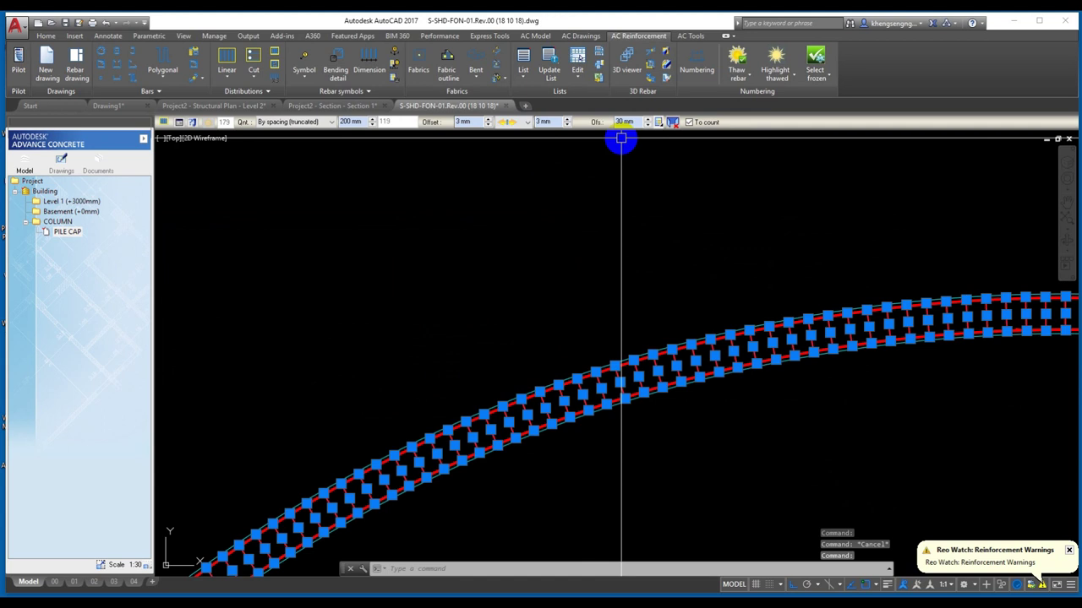
scroll(534, 444, down, 4)
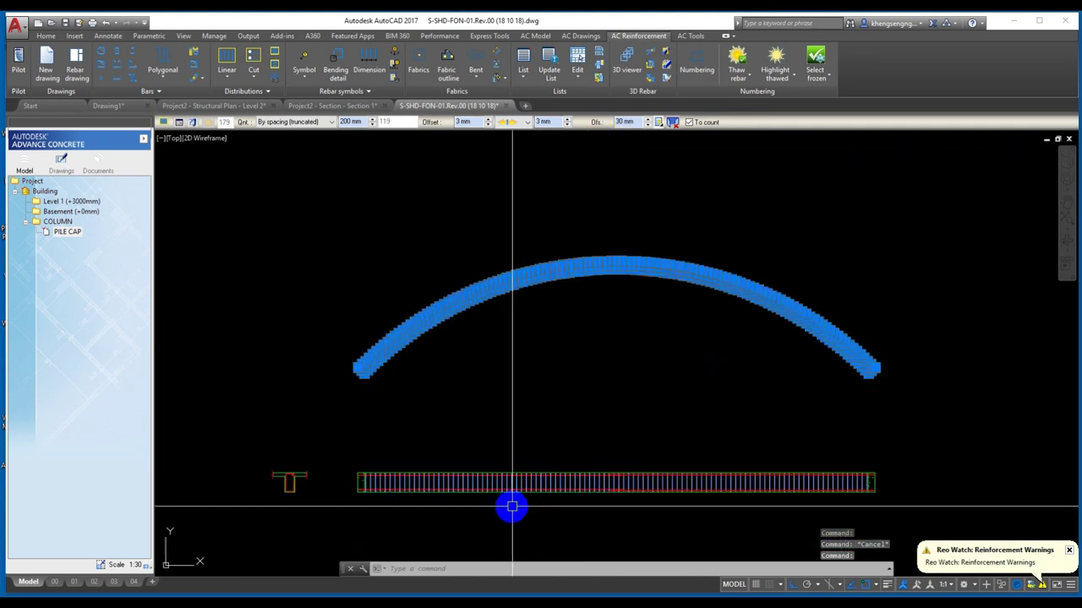
scroll(509, 504, up, 5)
scroll(537, 445, down, 2)
key(Escape)
scroll(572, 367, down, 2)
scroll(586, 386, down, 2)
scroll(613, 403, up, 2)
scroll(358, 482, up, 4)
scroll(391, 380, up, 3)
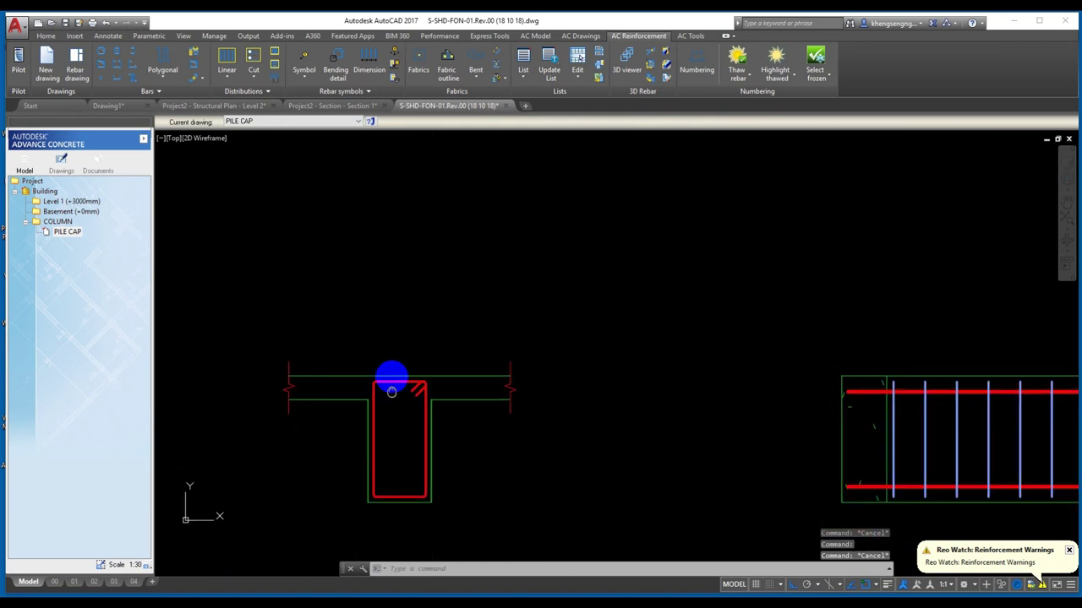
scroll(532, 411, down, 6)
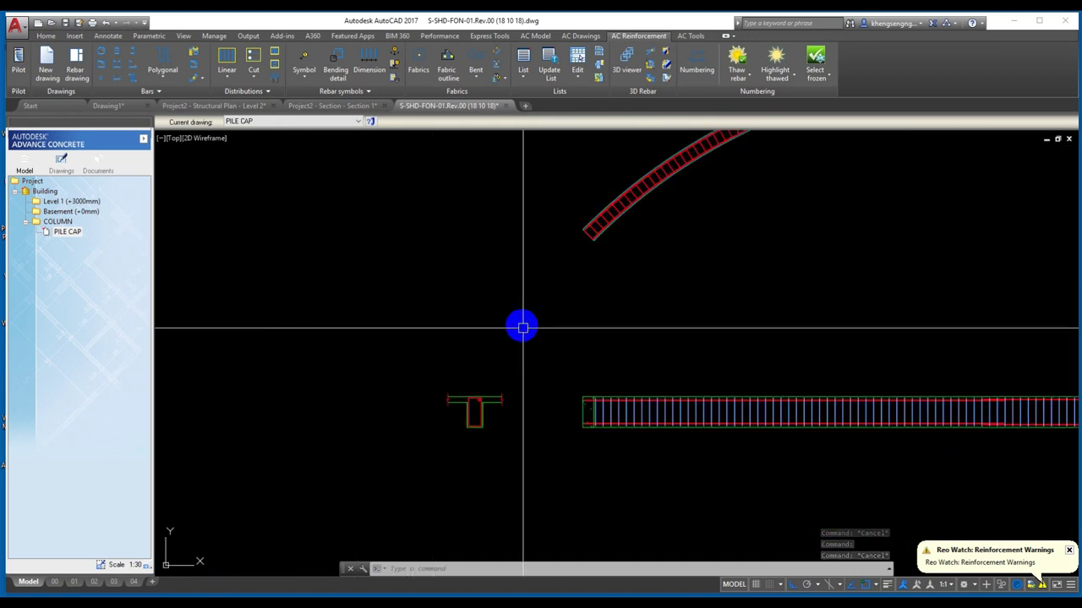
scroll(519, 327, up, 2)
scroll(570, 442, up, 3)
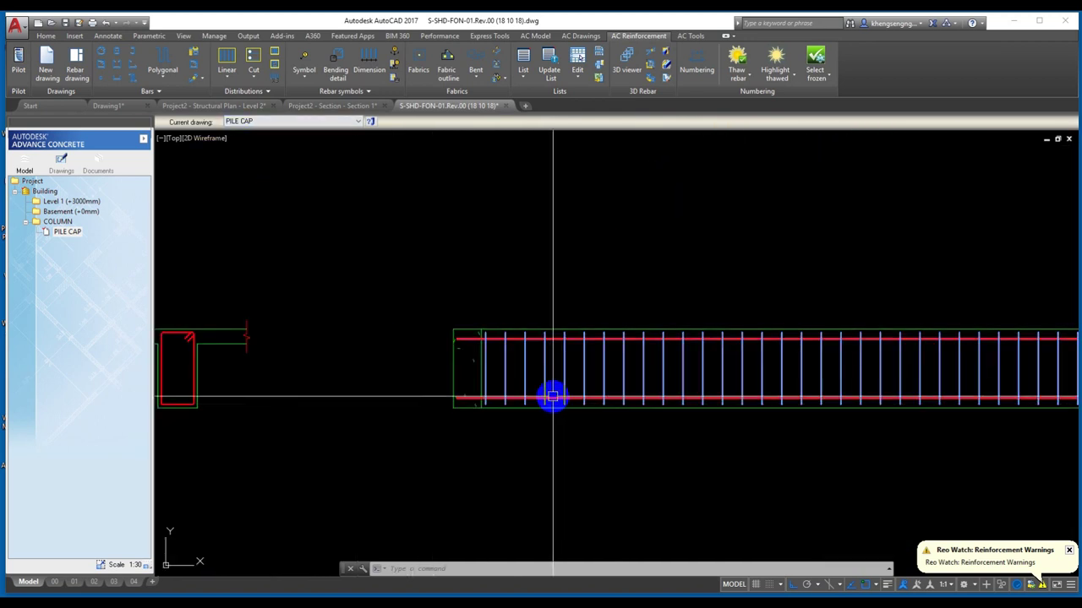
scroll(509, 346, down, 3)
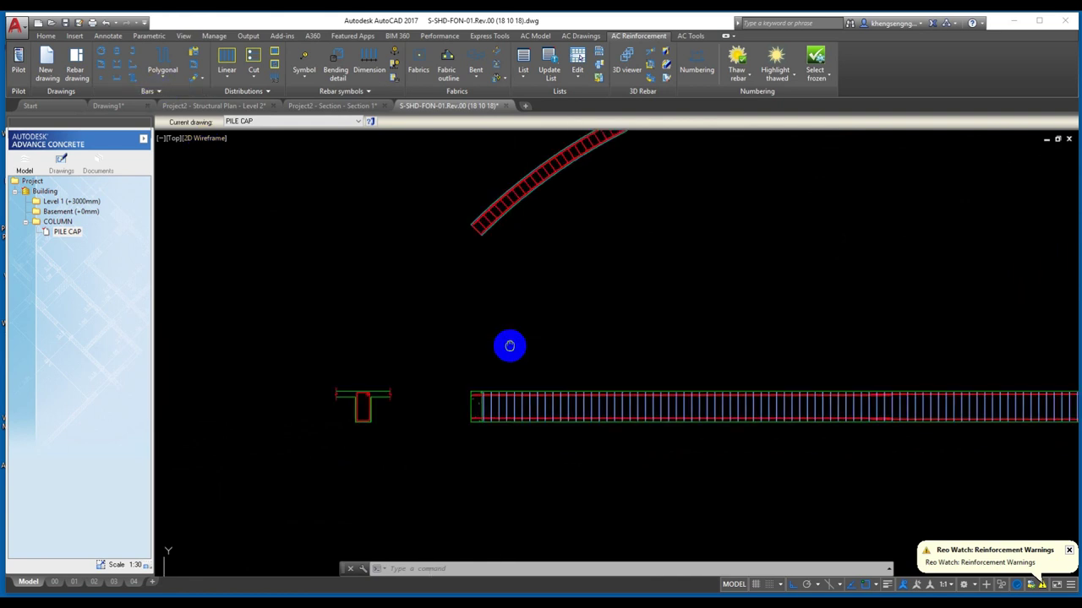
click(234, 84)
- Start a free point-by-point distribution of the arched beam bar
click(185, 164)
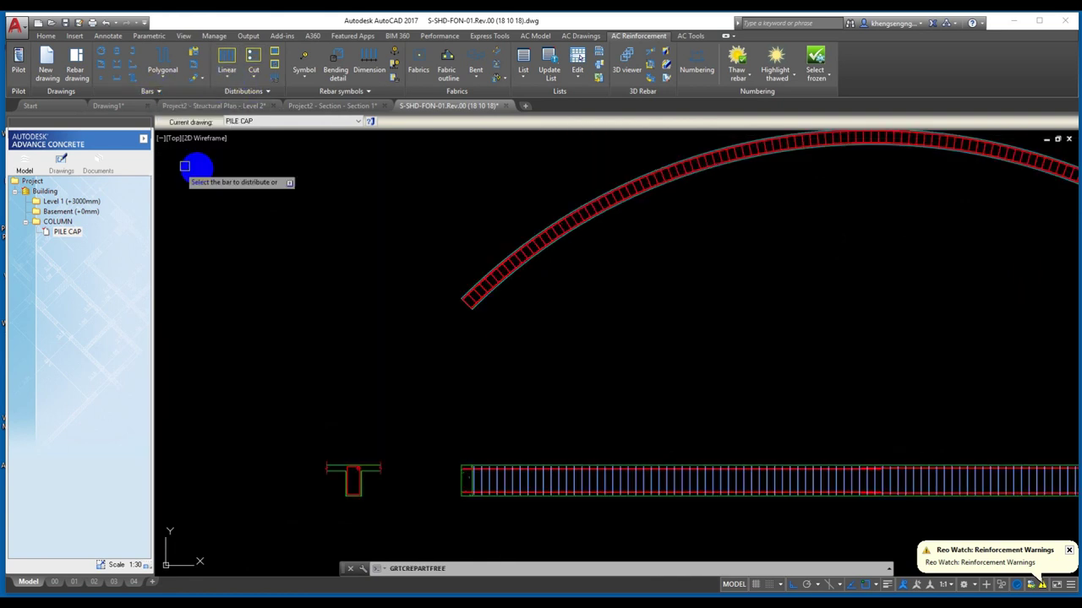
scroll(603, 345, up, 5)
scroll(604, 345, up, 2)
click(566, 330)
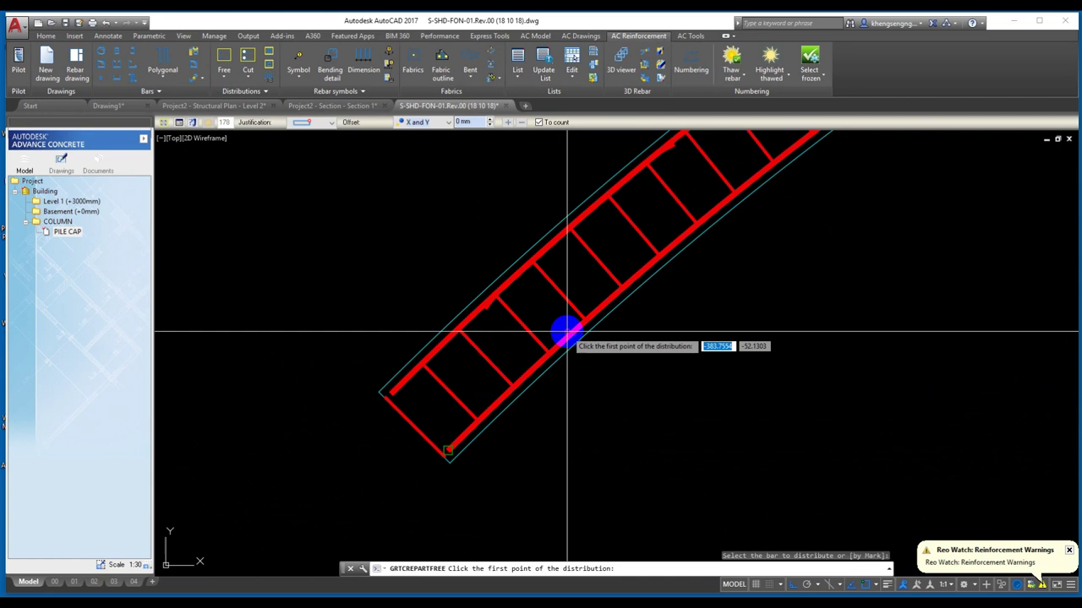
scroll(470, 363, down, 5)
scroll(423, 406, up, 4)
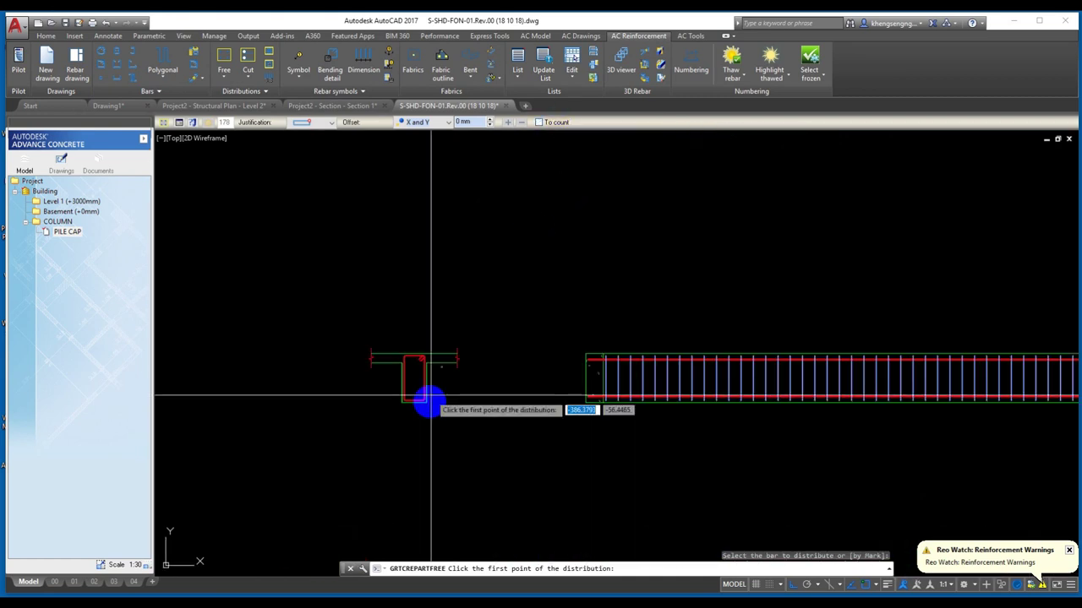
scroll(376, 357, up, 2)
scroll(214, 309, up, 2)
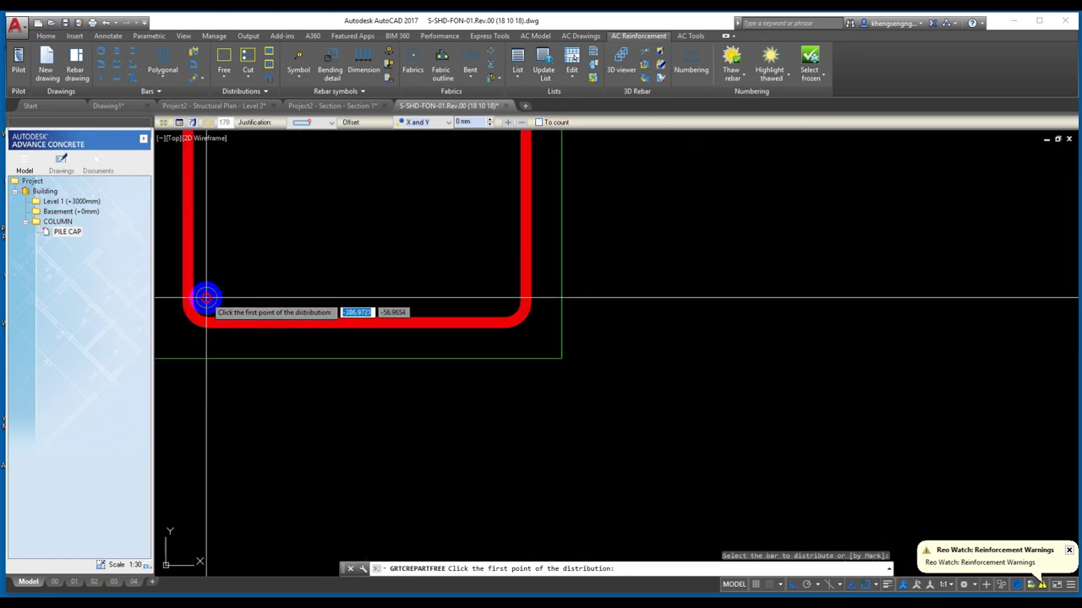
- Place bars at the stirrup's bottom-left and bottom-right corners, using the From snap
click(205, 300)
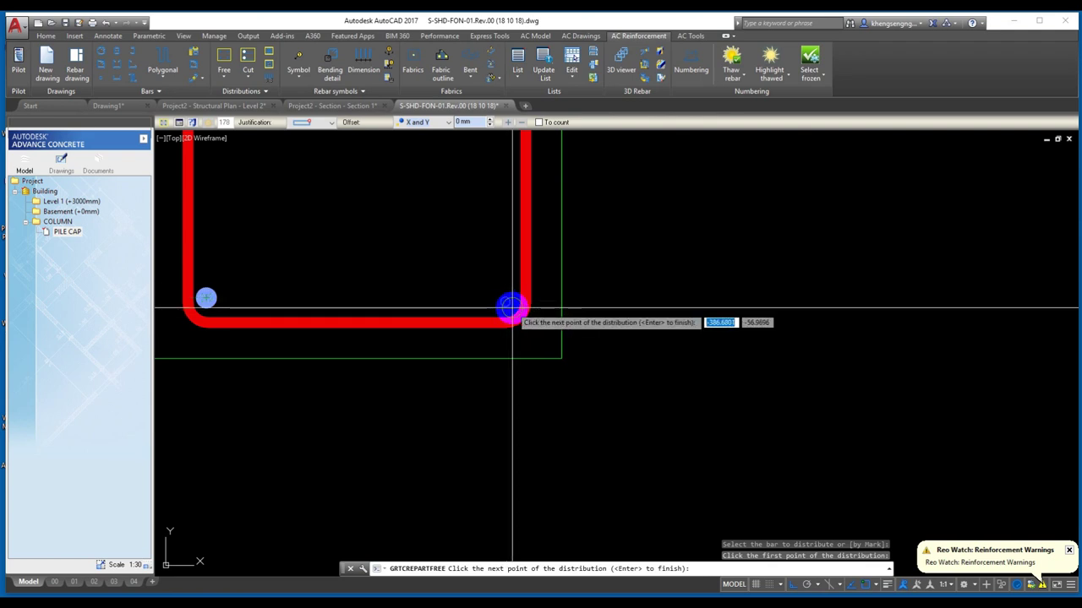
click(508, 310)
shift+right_click(306, 280)
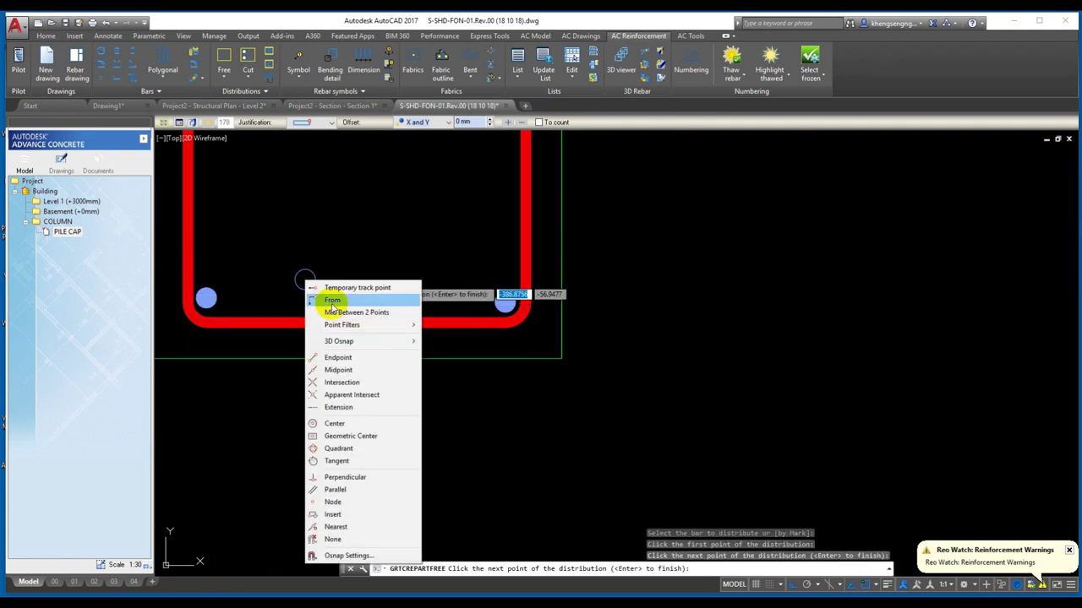
click(338, 295)
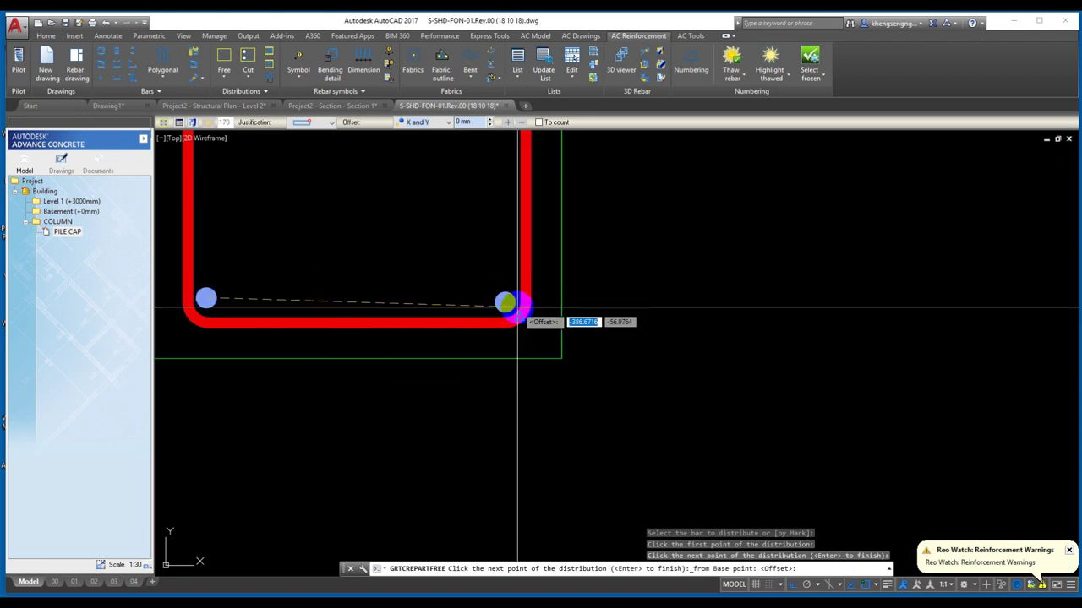
click(508, 312)
click(396, 322)
scroll(363, 355, down, 3)
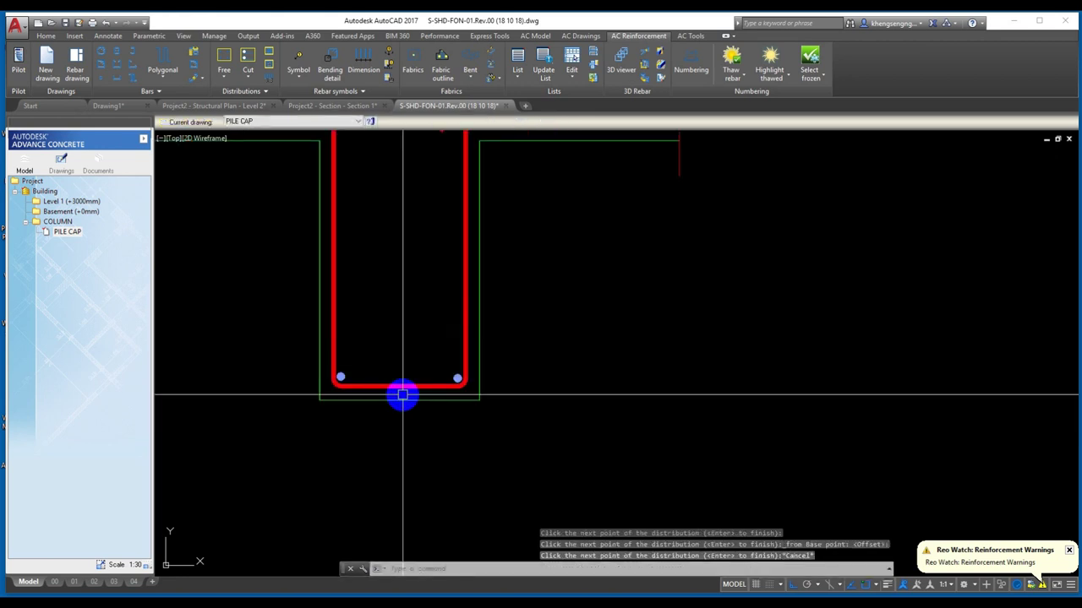
- Draw a horizontal construction line across the beam section as a guide
text(h)
key(Return)
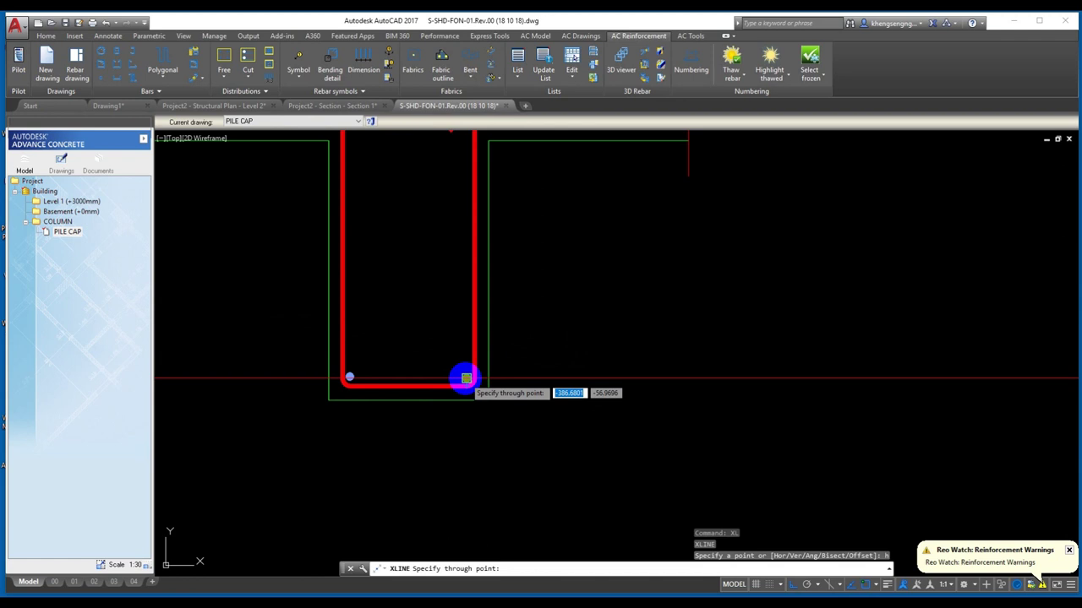
scroll(363, 380, up, 3)
scroll(354, 379, up, 2)
key(Escape)
click(334, 373)
key(Escape)
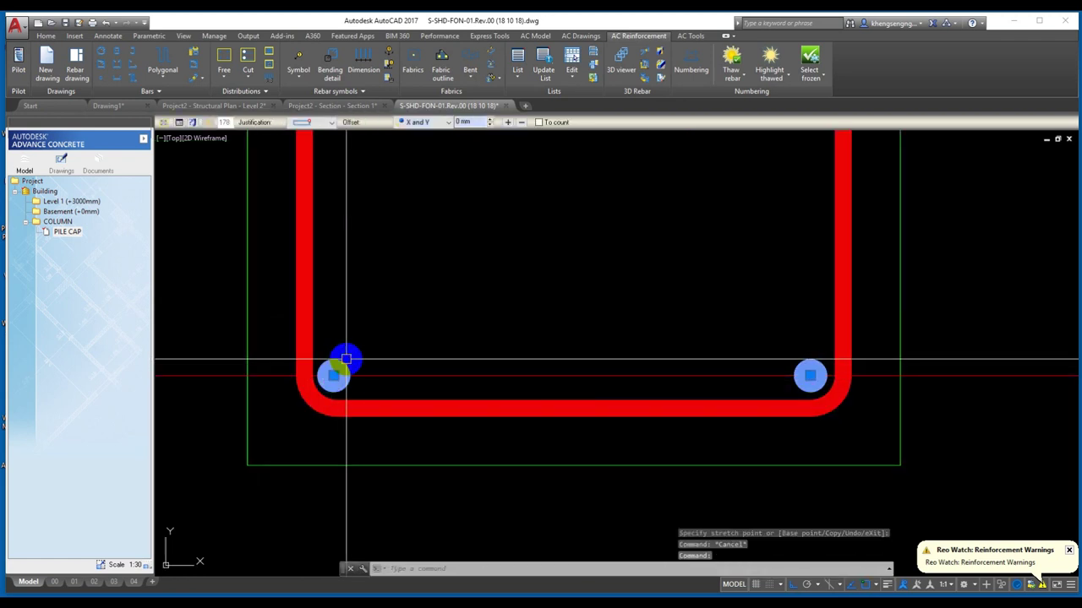
- Add a middle bottom bar midway between the two corner bars, then select the guide line
click(510, 124)
shift+right_click(526, 194)
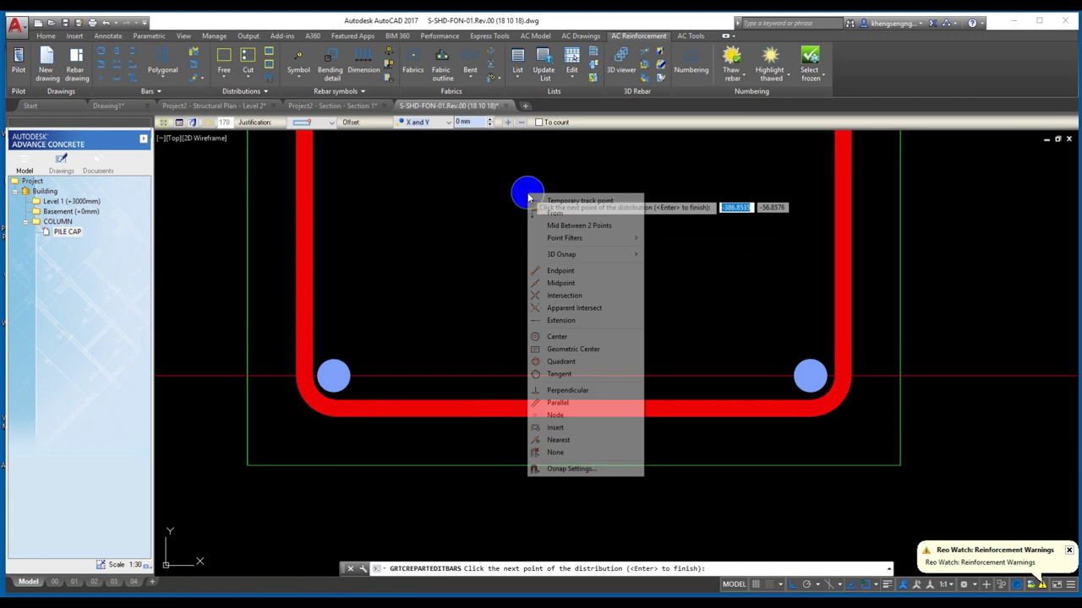
click(555, 238)
click(328, 374)
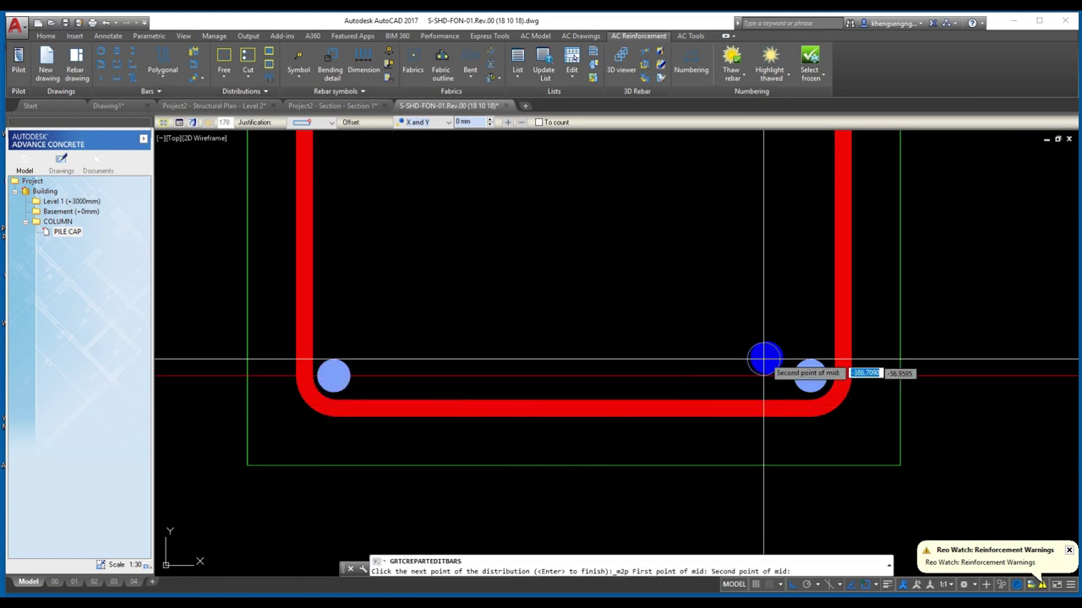
click(810, 375)
scroll(809, 376, down, 3)
key(Escape)
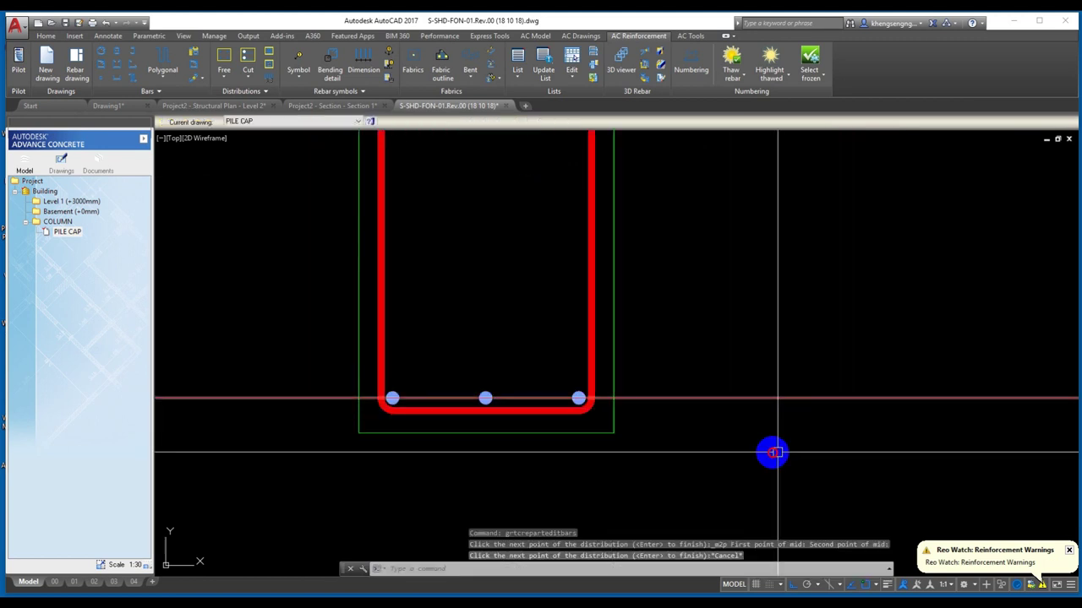
click(735, 404)
scroll(735, 404, down, 3)
click(485, 336)
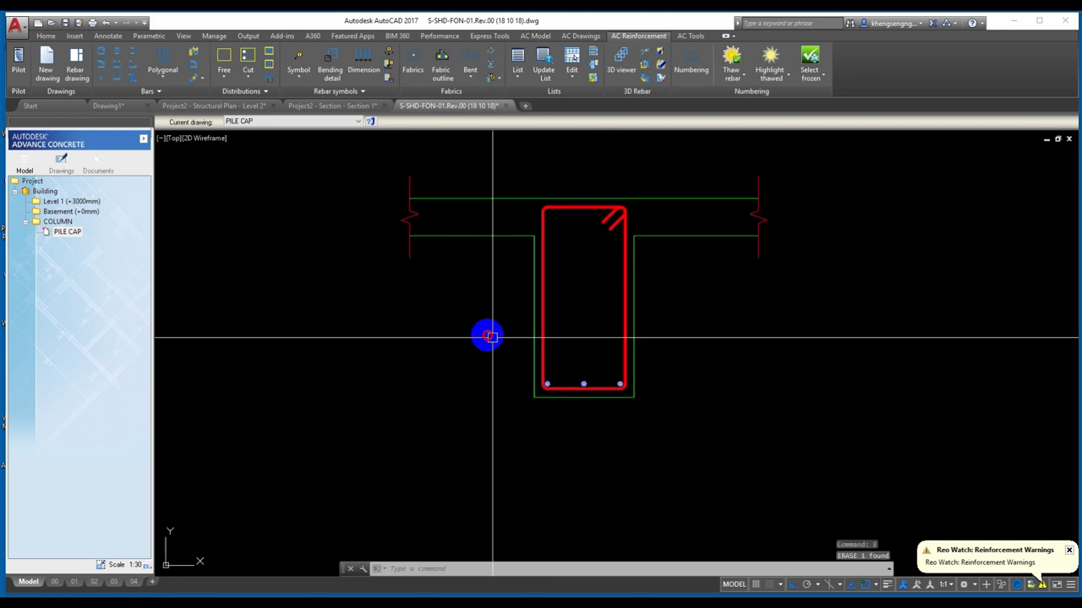
- Erase the construction line and select the three bottom bars
text(e)
key(Return)
click(663, 406)
- Mirror the three bottom bars to the stirrup's top, keeping the originals
text(mi)
key(Return)
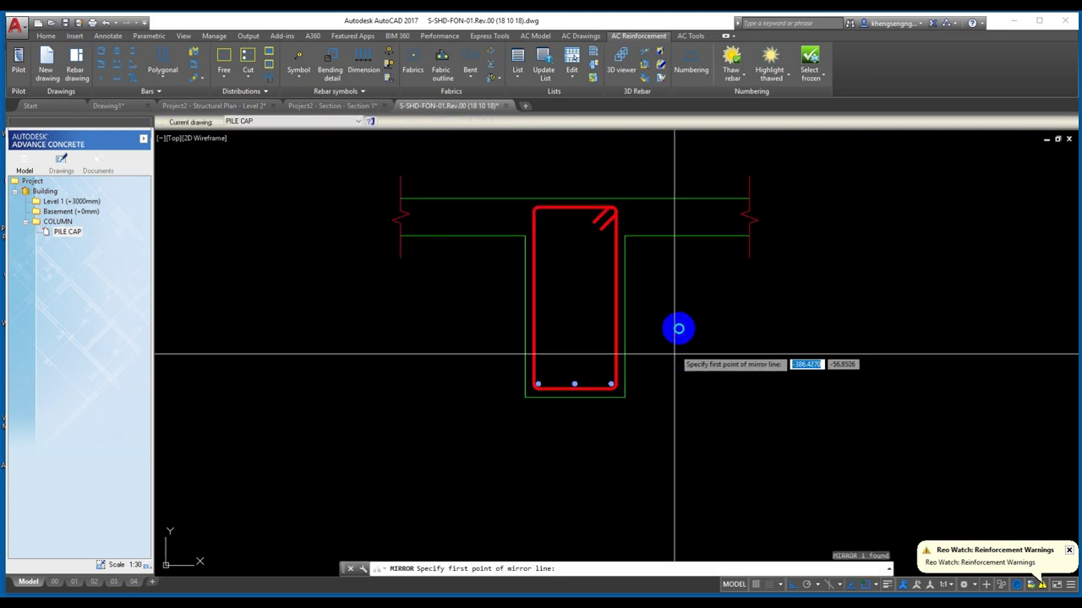
shift+right_click(676, 308)
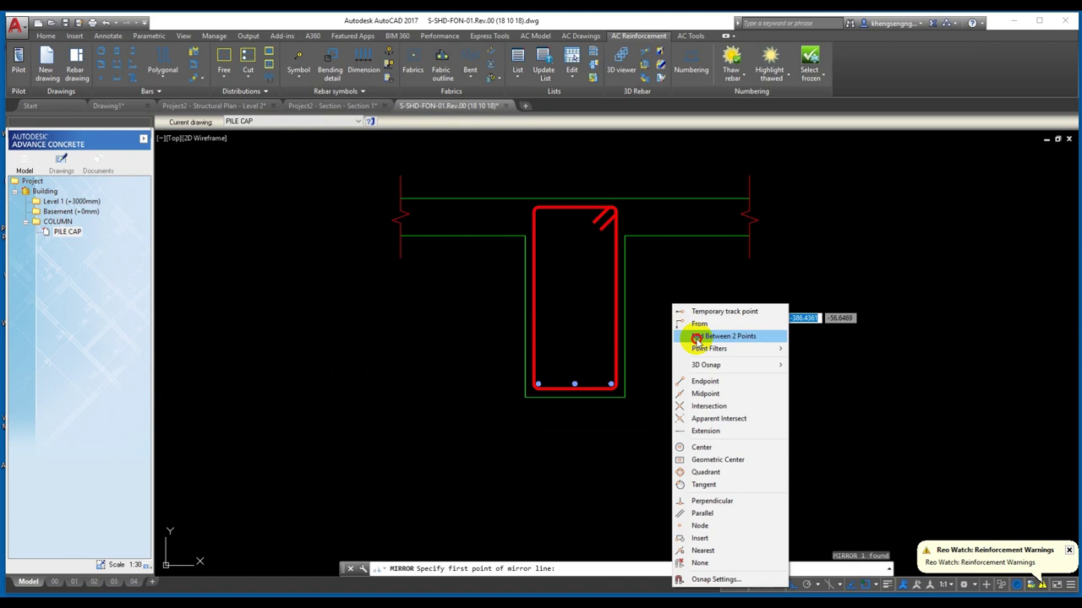
click(696, 336)
click(627, 387)
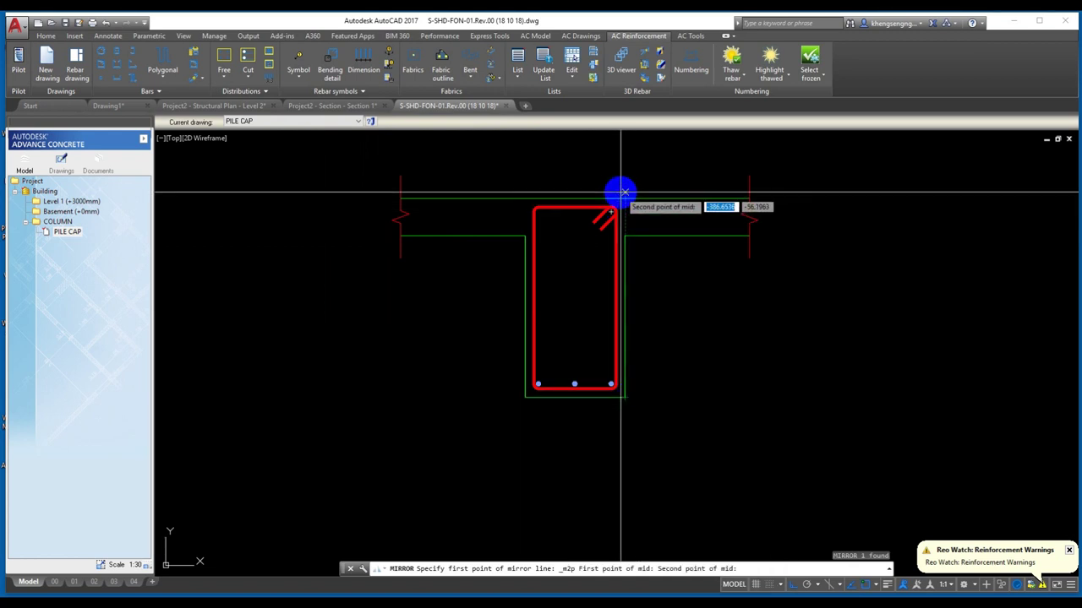
click(623, 205)
click(588, 214)
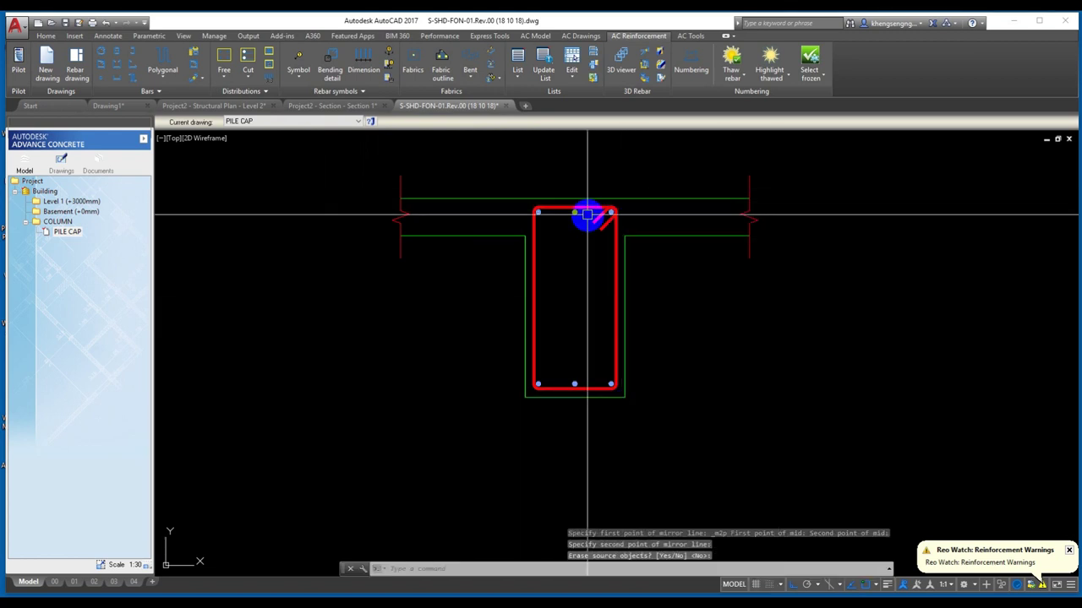
scroll(583, 211, up, 4)
key(Return)
right_click(568, 225)
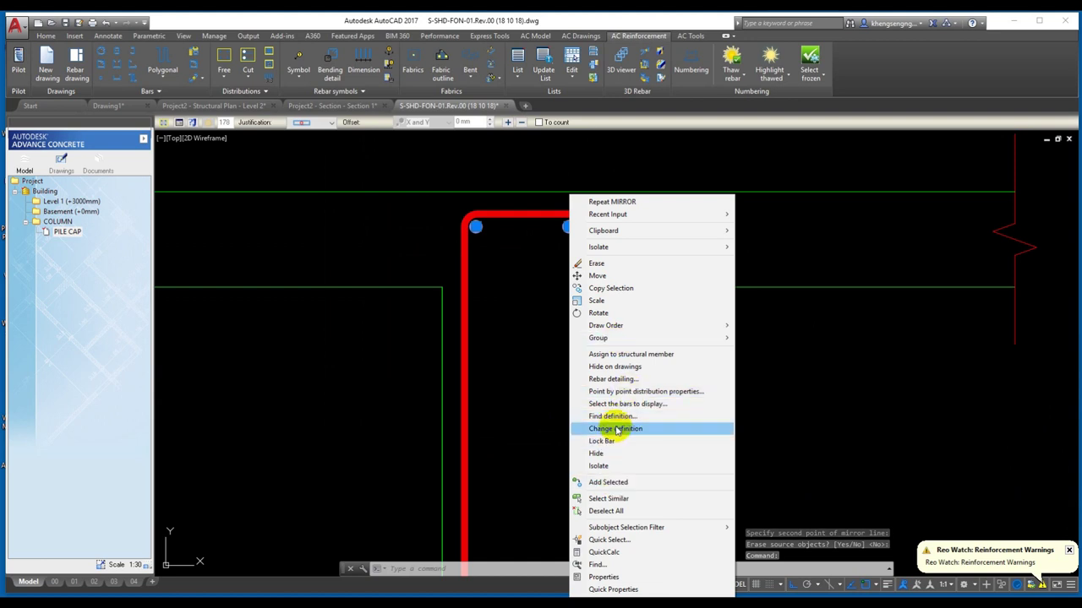
- Redefine the mirrored top bars to take the curved beam bar's definition and view point
click(616, 429)
scroll(673, 394, down, 5)
scroll(464, 316, up, 3)
scroll(457, 325, up, 2)
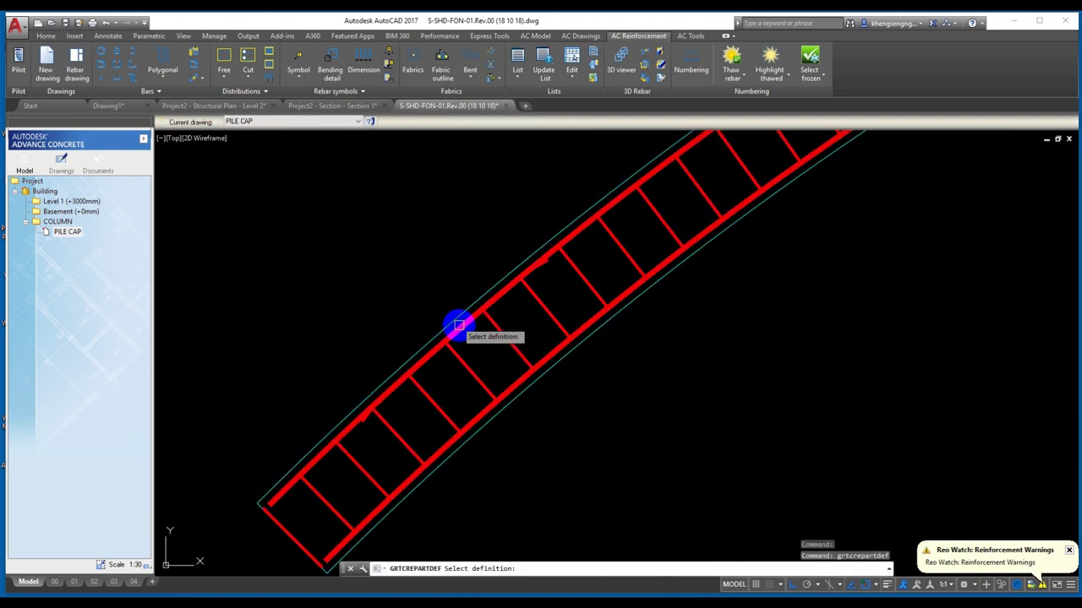
scroll(392, 381, down, 2)
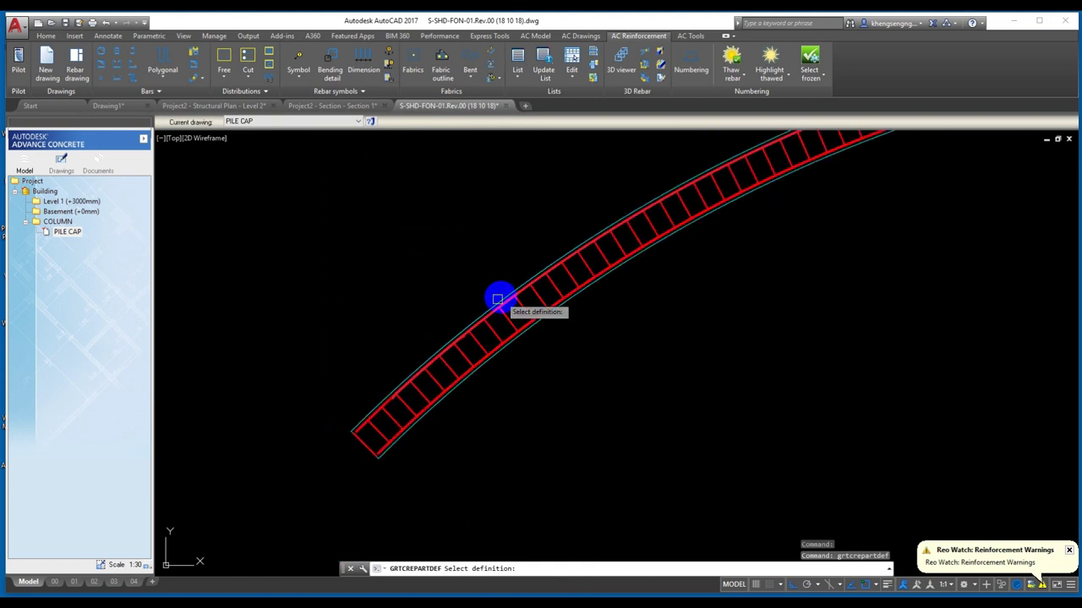
scroll(651, 256, up, 1)
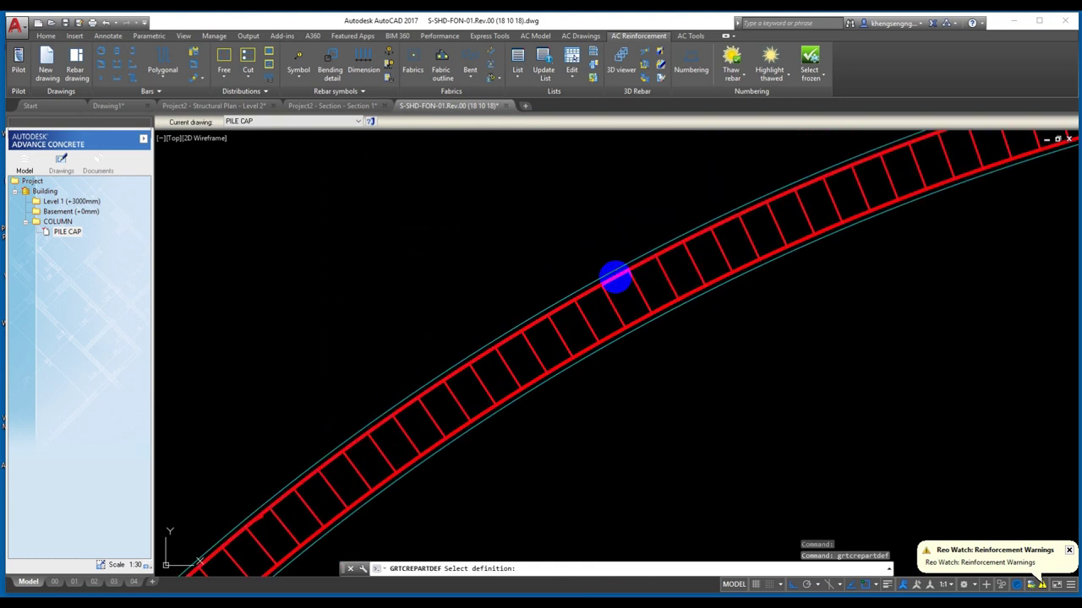
click(616, 276)
key(Escape)
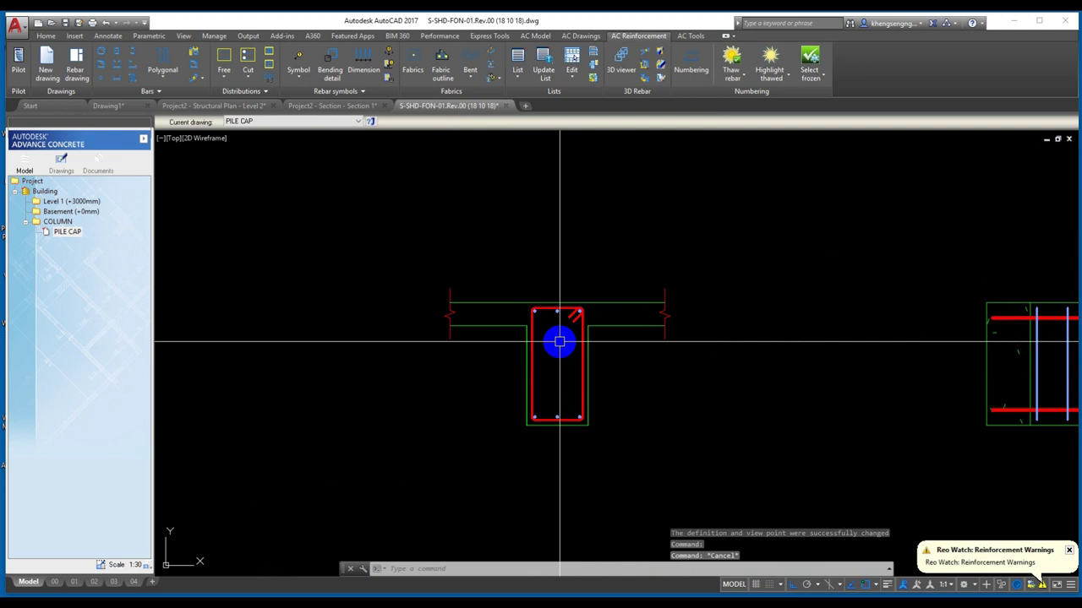
scroll(592, 296, up, 2)
click(224, 76)
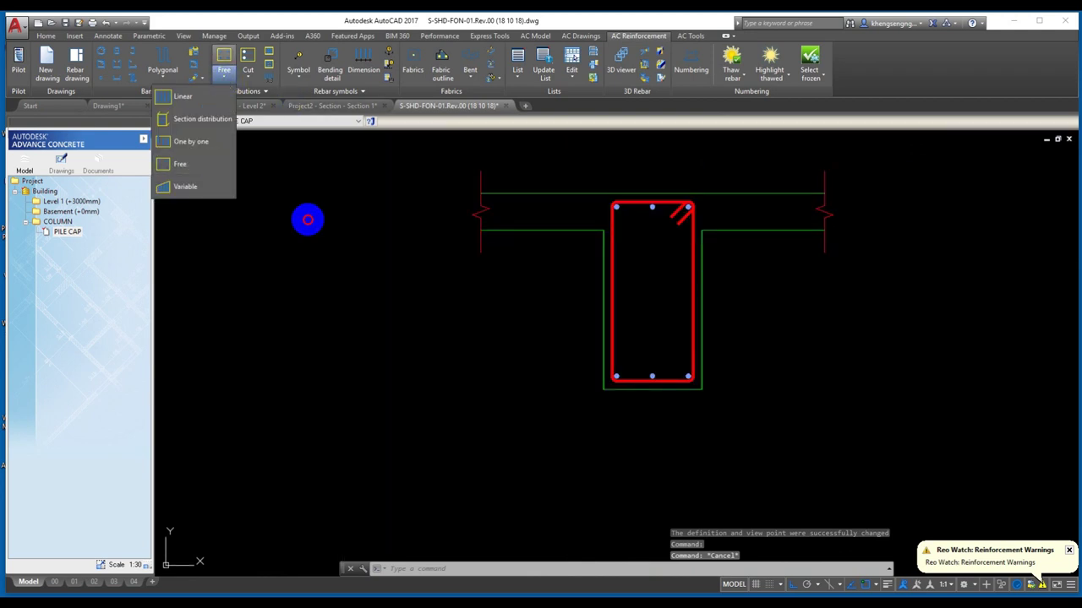
- Place a rake rebar symbol for the bottom bars below the section
click(307, 220)
key(Escape)
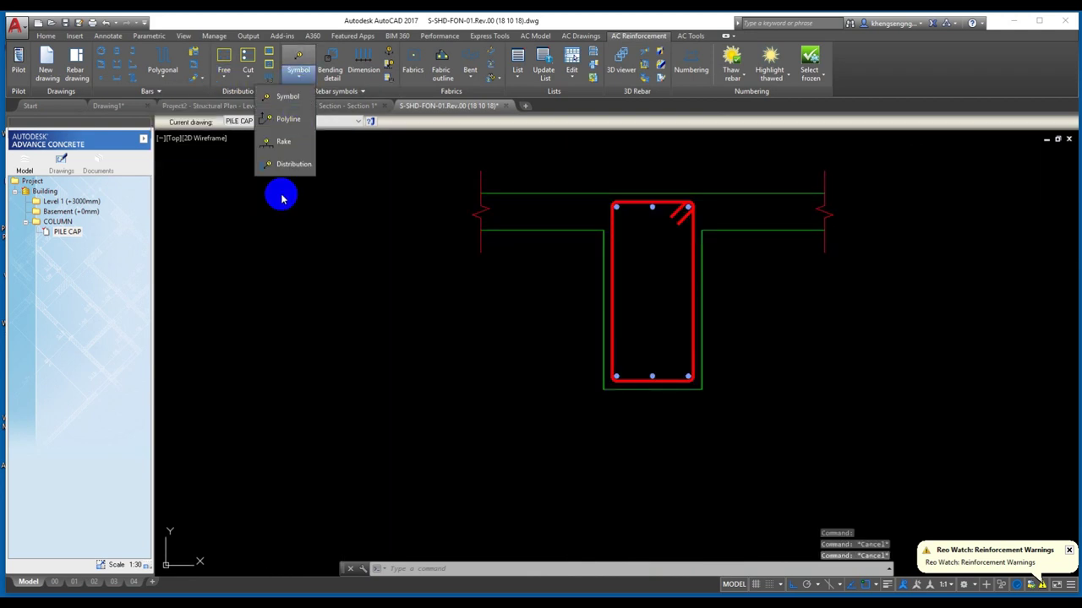
click(293, 190)
scroll(668, 380, up, 2)
click(653, 367)
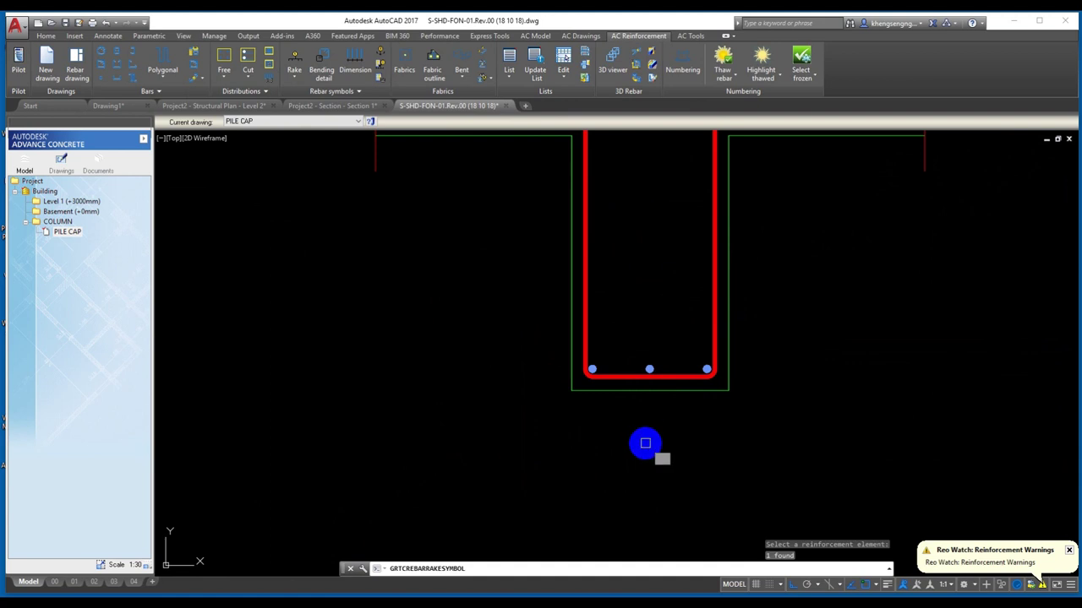
key(Return)
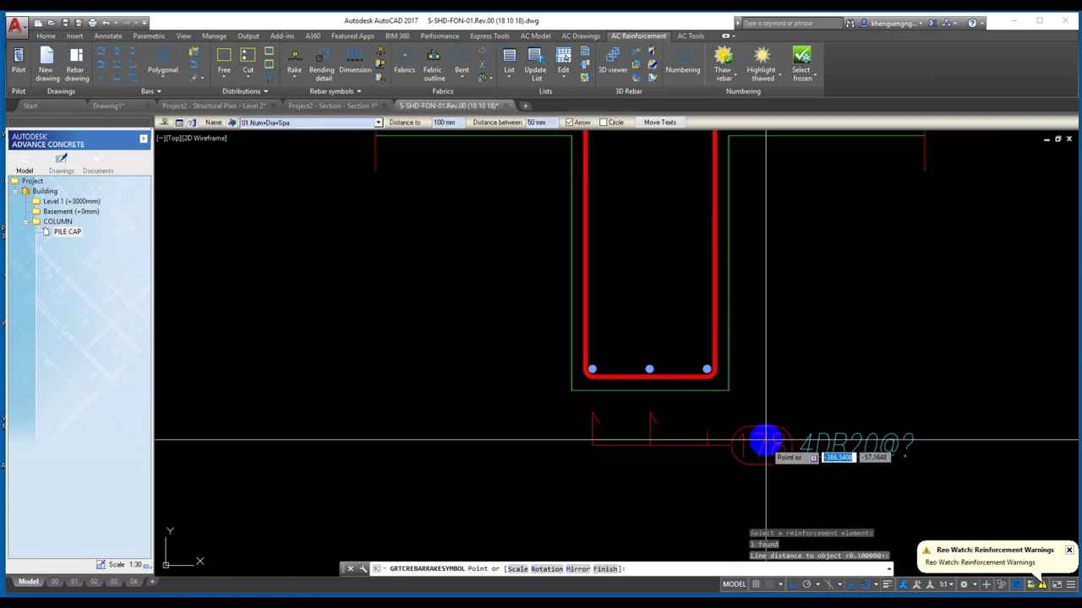
middle_drag(766, 442, 700, 408)
click(768, 402)
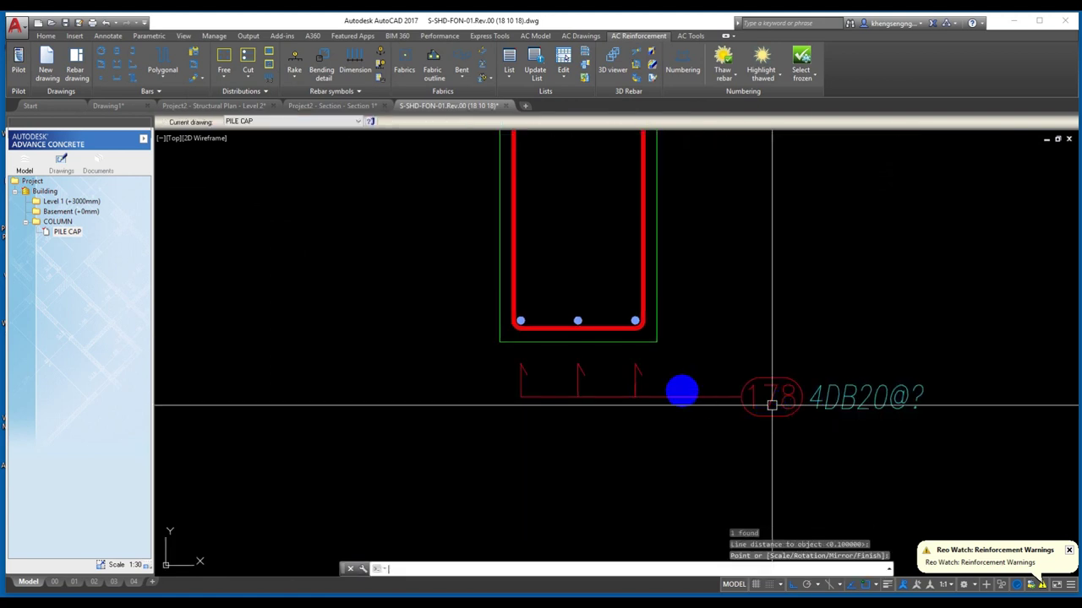
key(Escape)
- Set the rake symbol's label style to 01.Num+Dia so it reads 178 4DB20
click(831, 467)
click(769, 354)
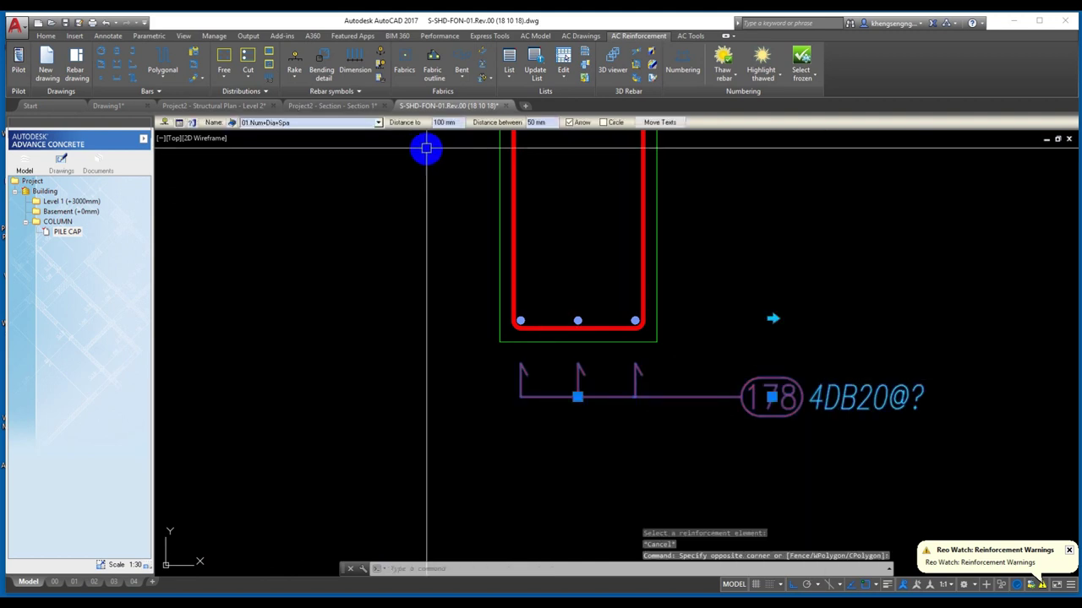
click(353, 123)
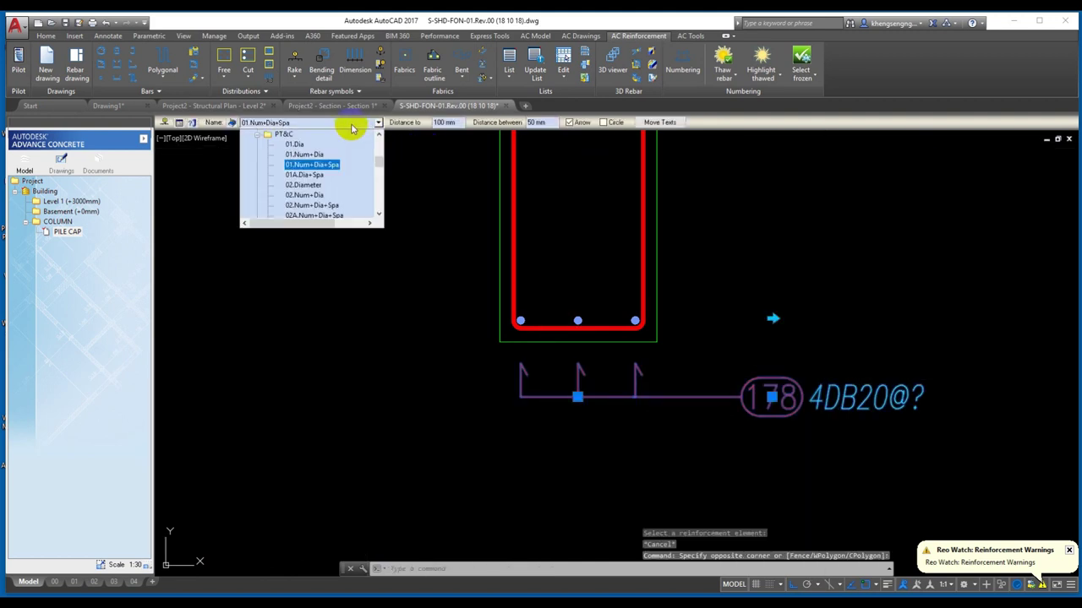
click(304, 155)
key(Escape)
scroll(580, 350, down, 2)
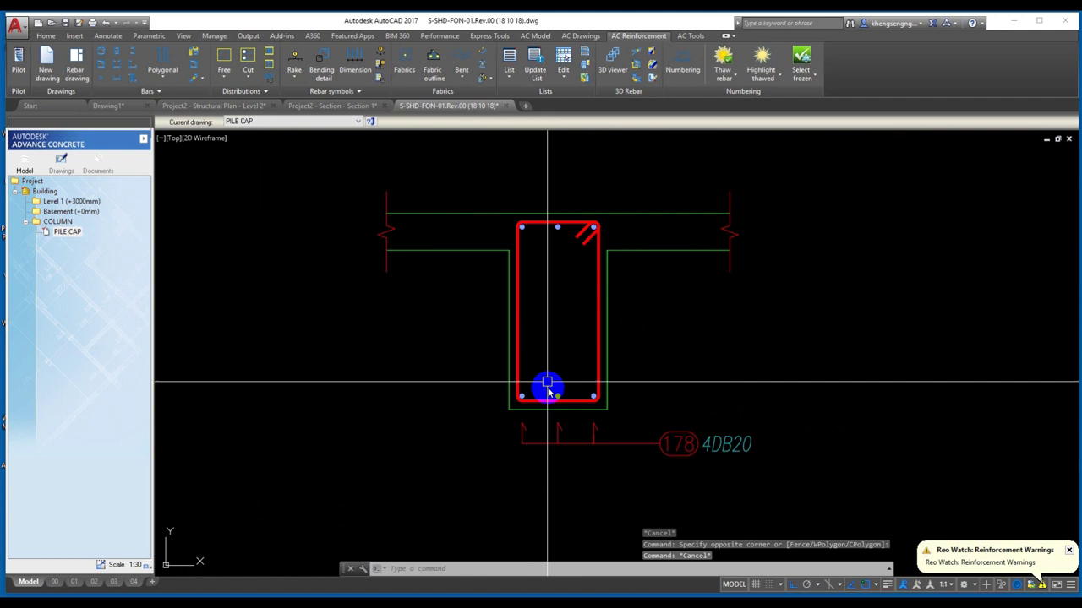
- Start a vertical construction line with XL, V
text(xl)
key(Return)
text(v)
key(Return)
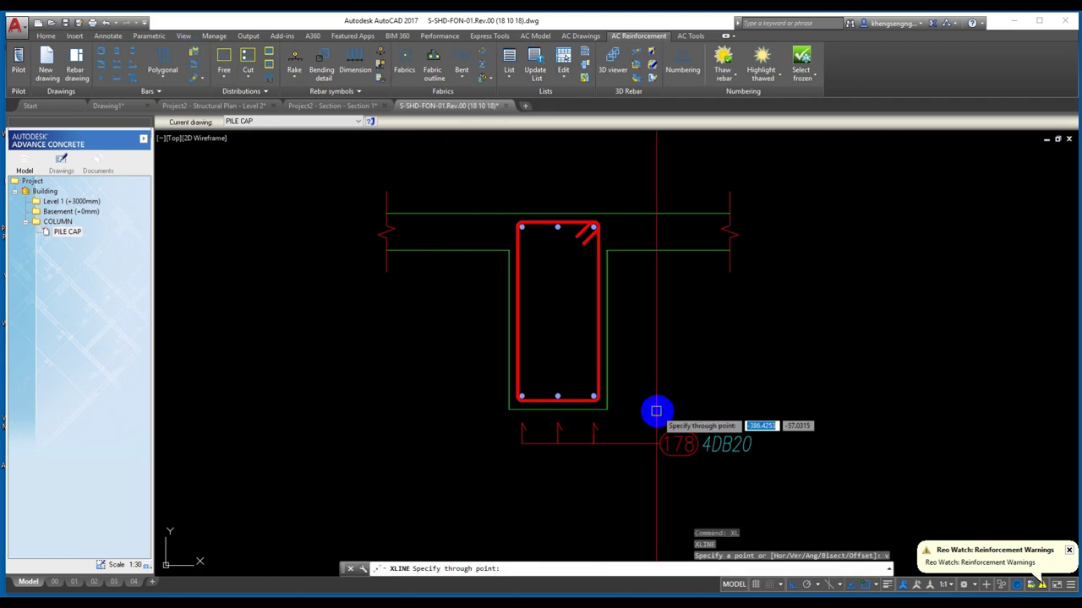
- Fix a vertical guide through the bottom label and add a 175 4DB20 rake symbol above the top bars
click(679, 431)
right_click(519, 329)
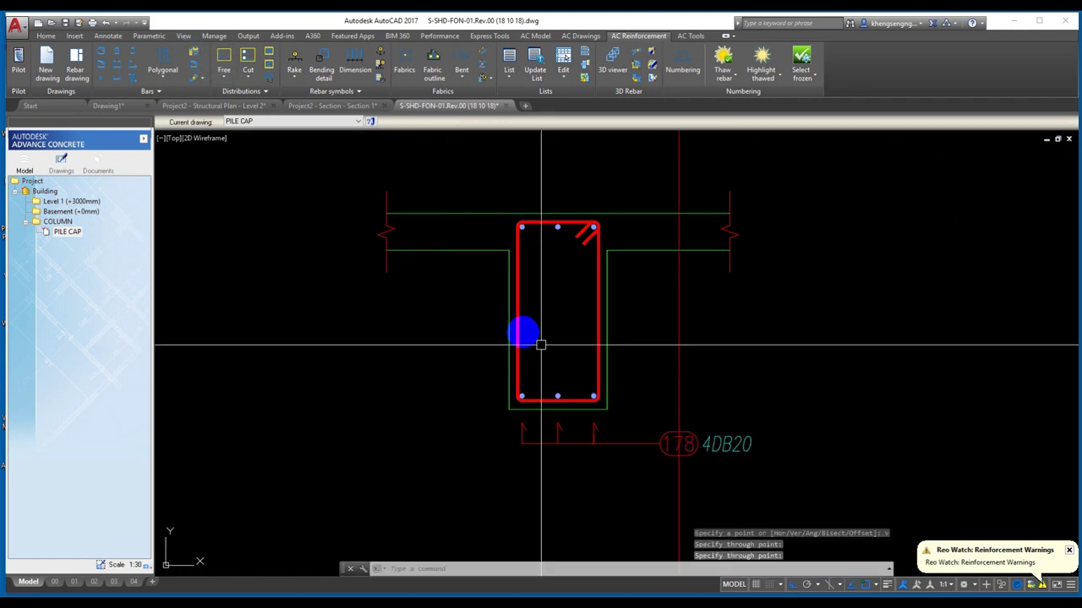
click(292, 63)
scroll(559, 228, up, 4)
scroll(571, 359, down, 2)
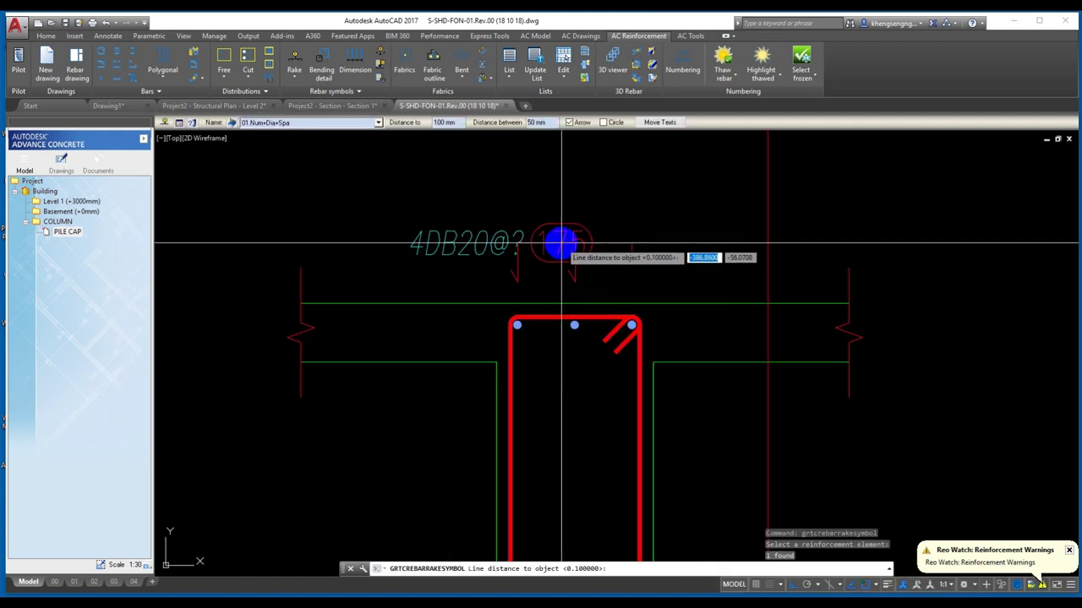
click(358, 125)
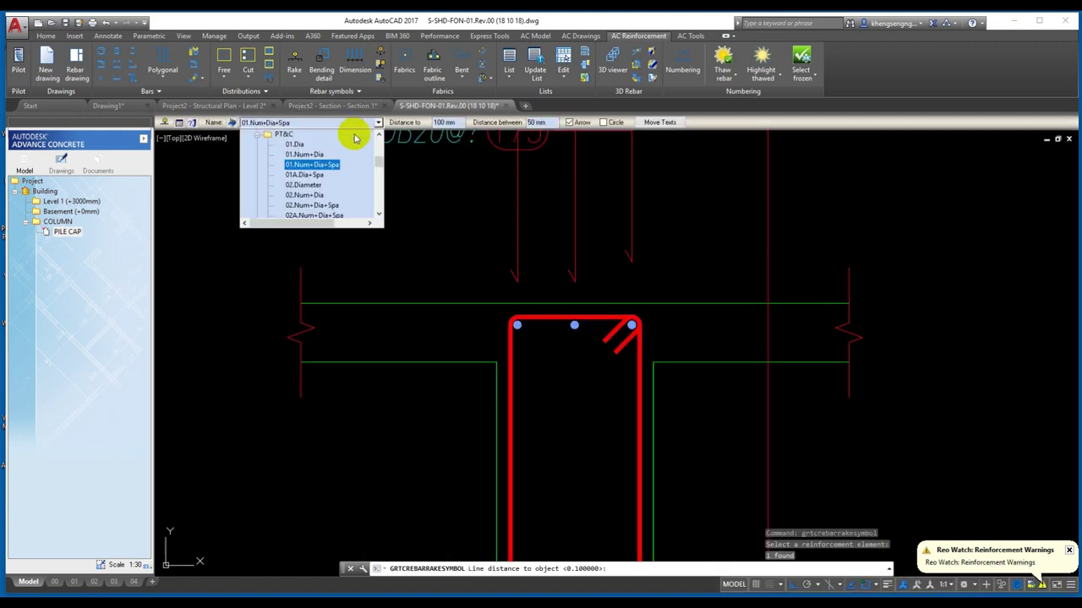
click(317, 154)
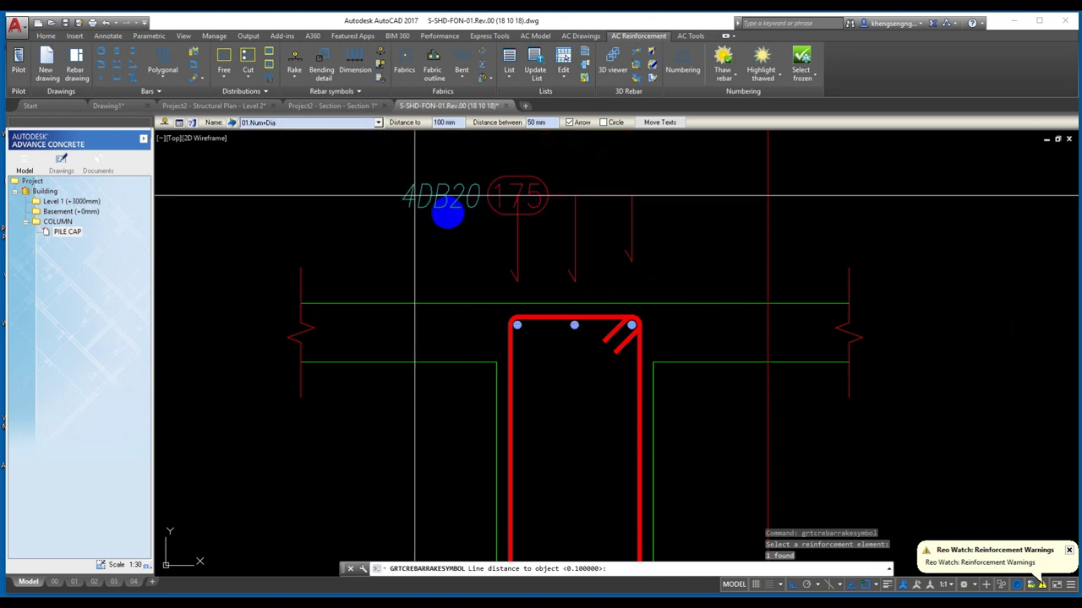
click(591, 245)
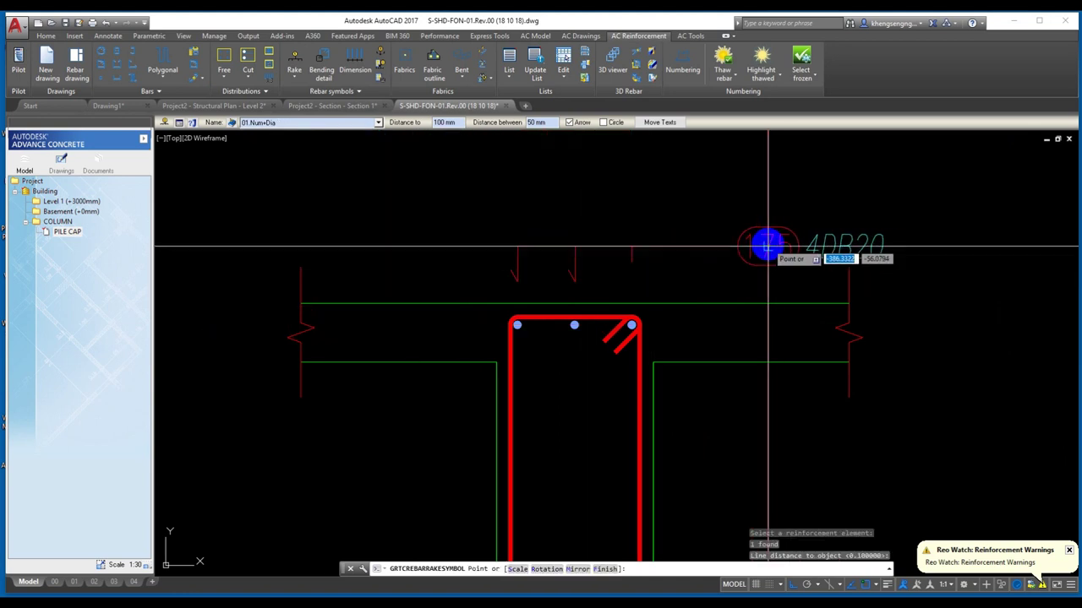
click(742, 257)
scroll(606, 323, down, 2)
key(Escape)
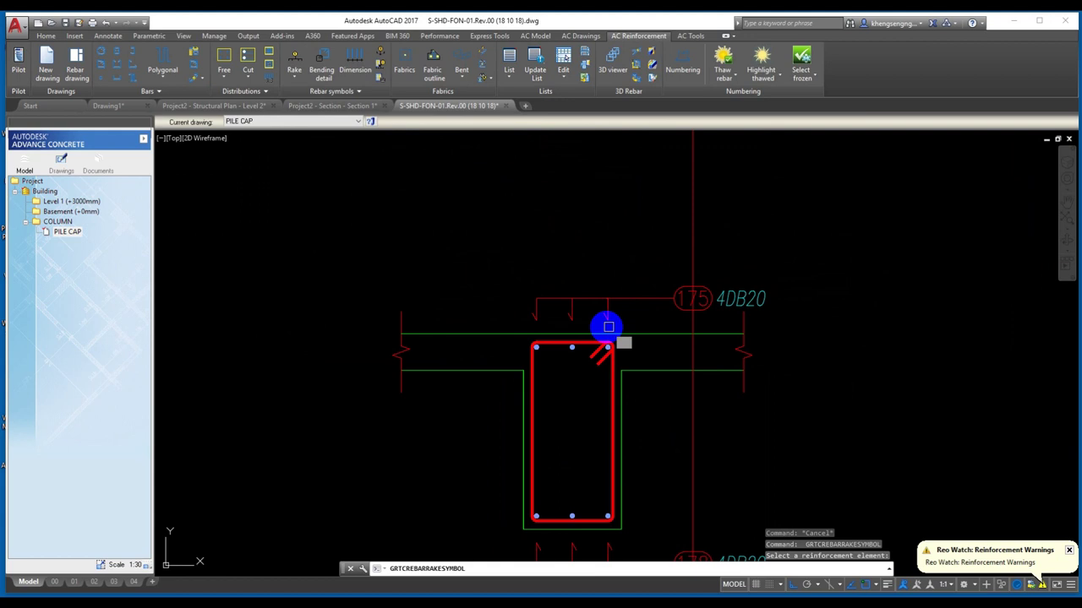
- Select the 175 4DB20 label and move it toward the vertical guide line
click(626, 304)
click(612, 270)
scroll(765, 368, up, 2)
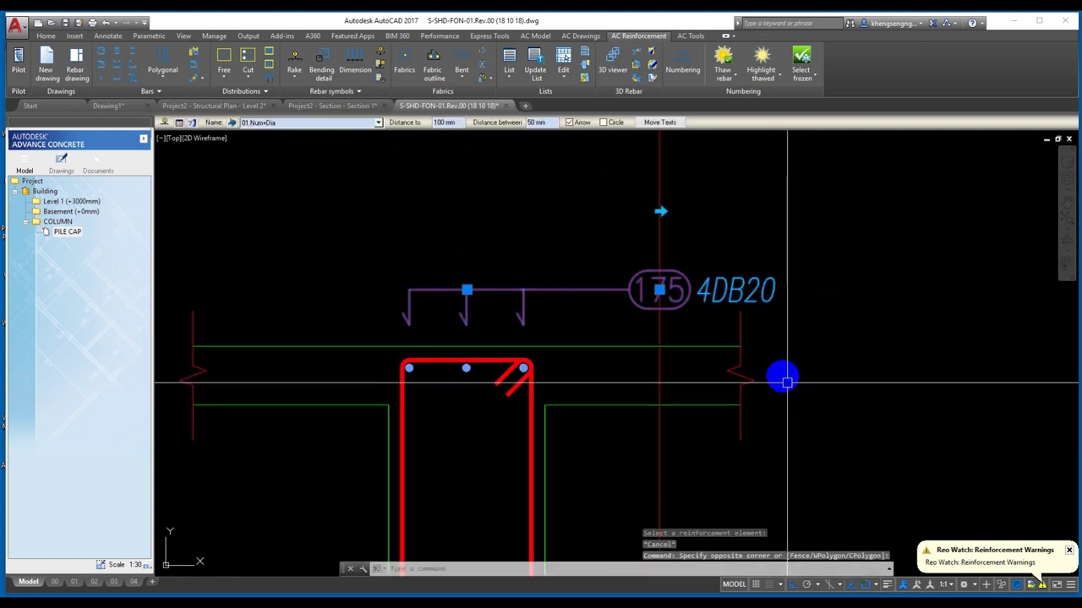
text(m)
key(Return)
click(803, 325)
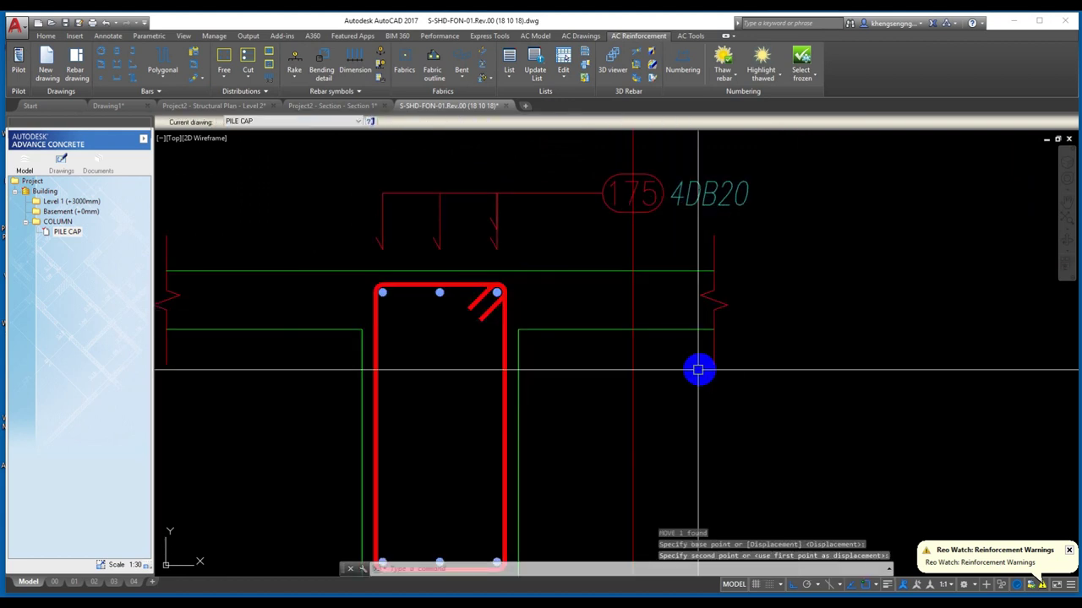
scroll(698, 370, down, 2)
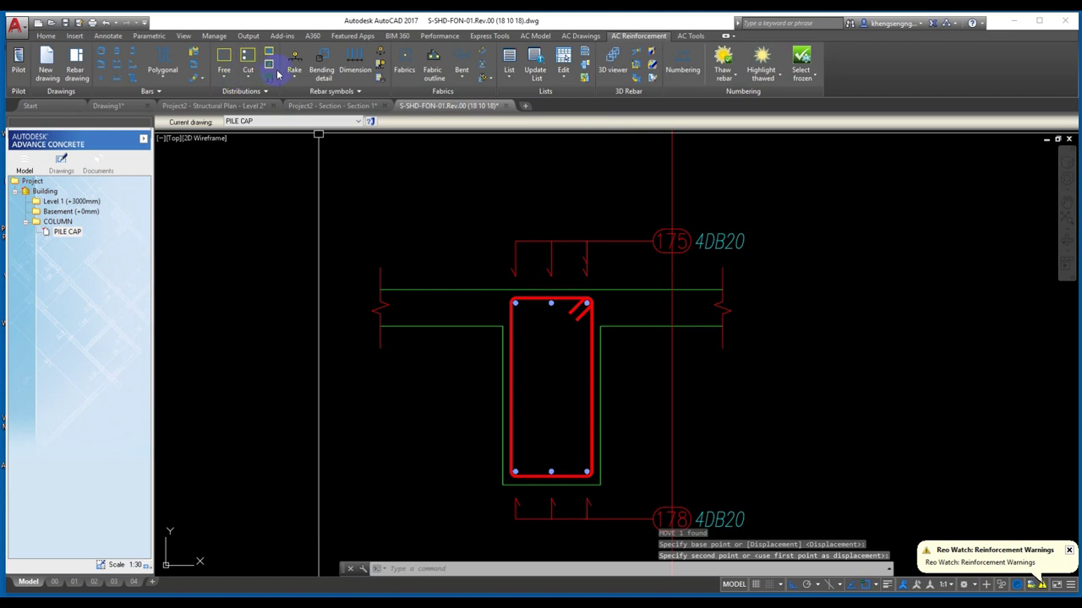
right_click(538, 401)
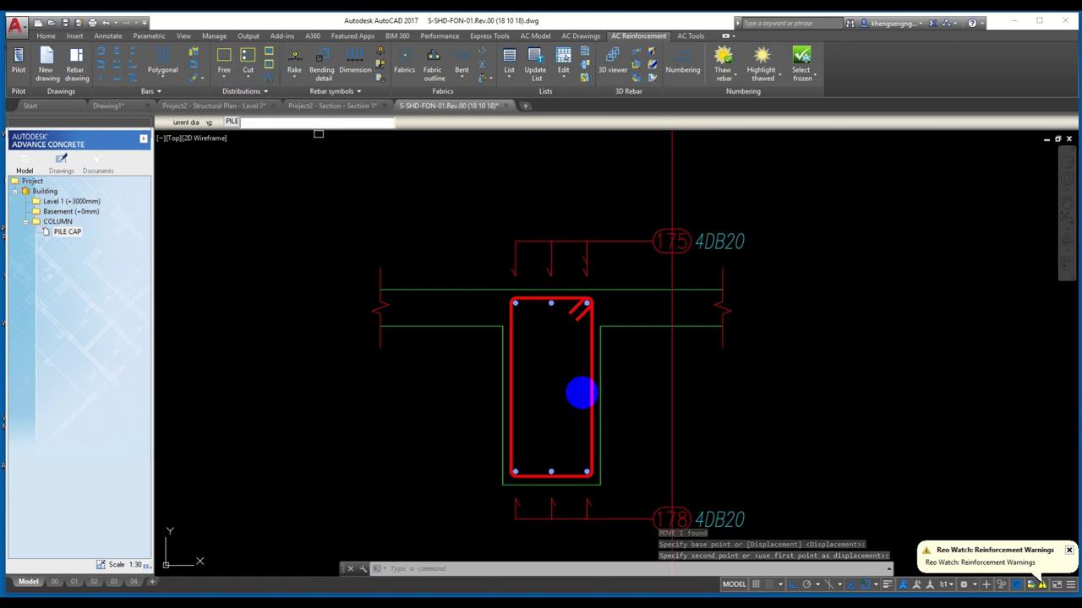
- Label the vertical side bars right of the section and give the label the 01A.Dia+Spa style
click(668, 365)
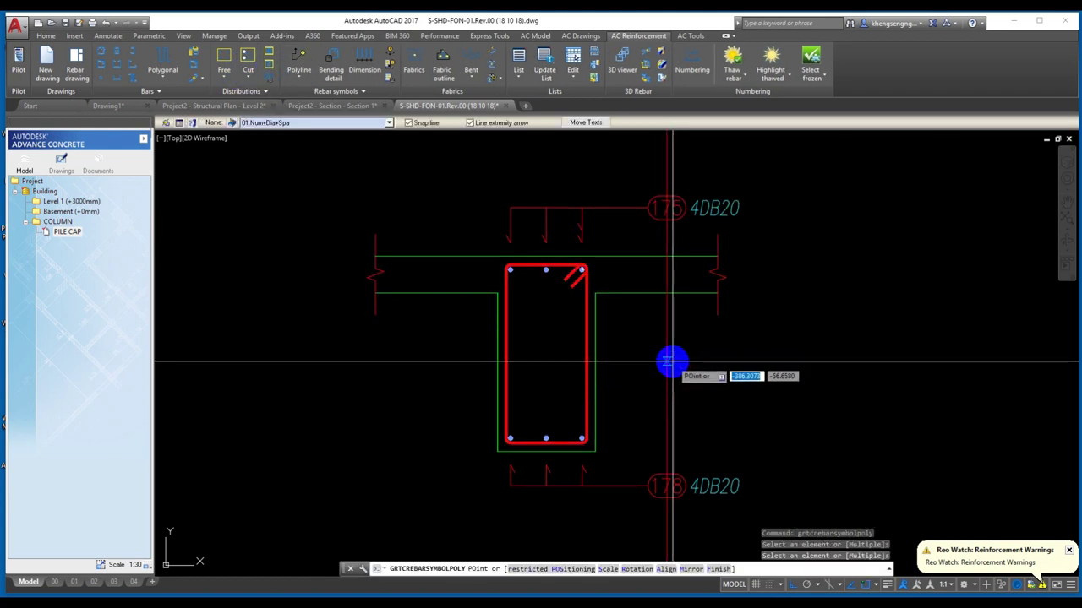
right_click(758, 379)
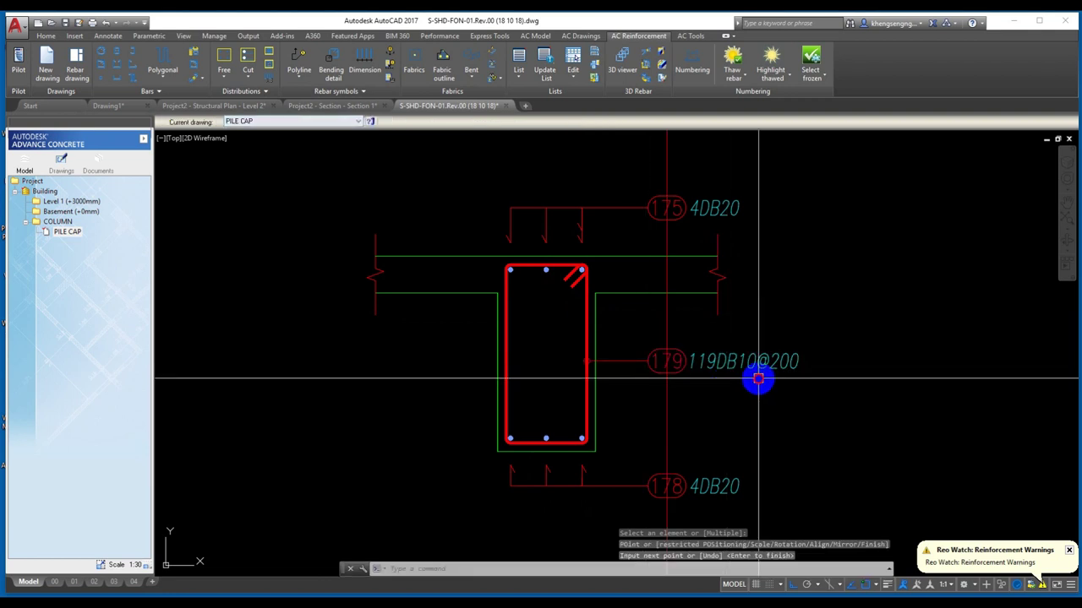
click(734, 341)
click(268, 122)
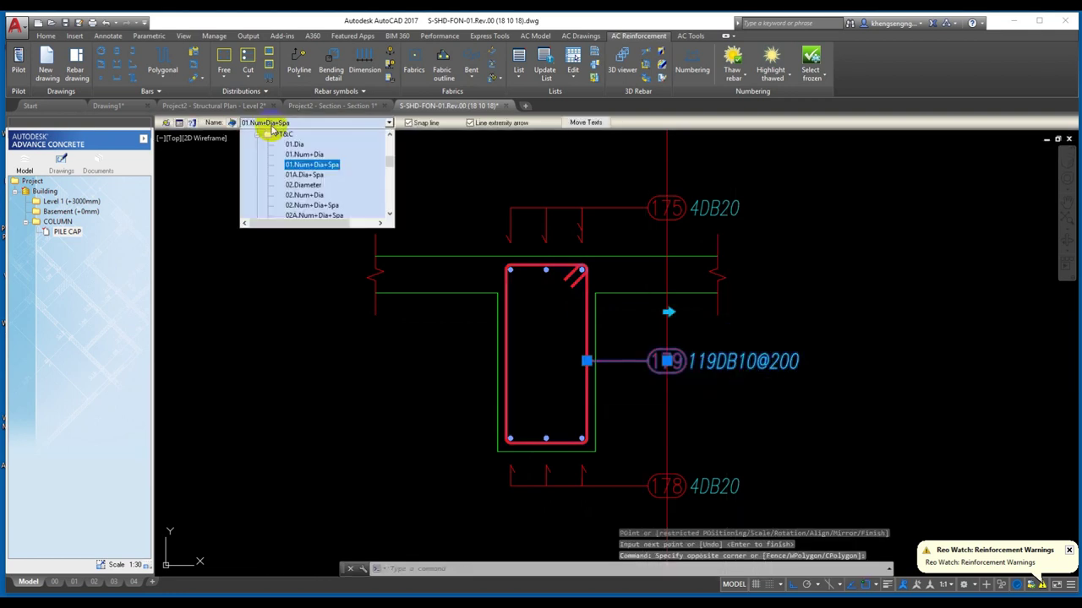
click(306, 175)
scroll(584, 258, down, 2)
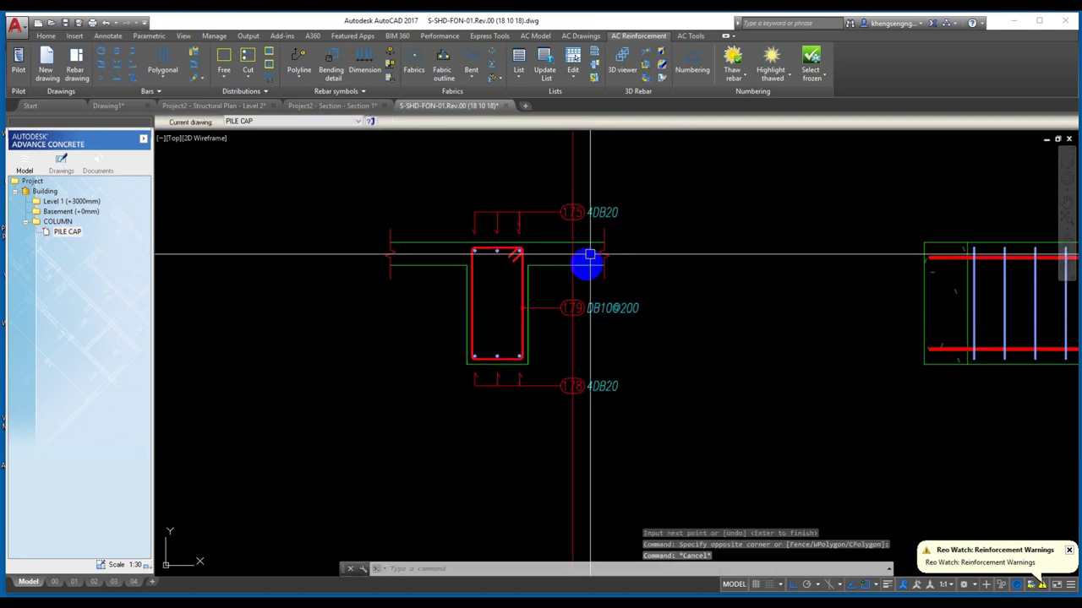
- Deselect the label and select the vertical guide line for erasing
key(Escape)
drag(516, 212, 502, 207)
scroll(501, 207, down, 3)
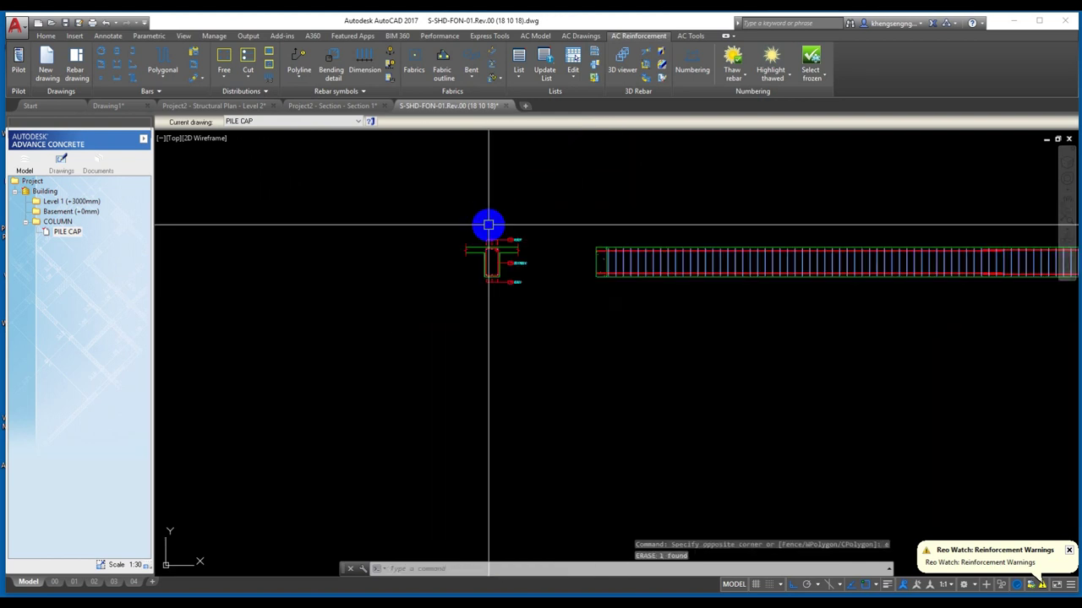
- Window-select all drawing content, including the arc, bars and their labels
scroll(488, 225, up, 1)
scroll(430, 210, down, 2)
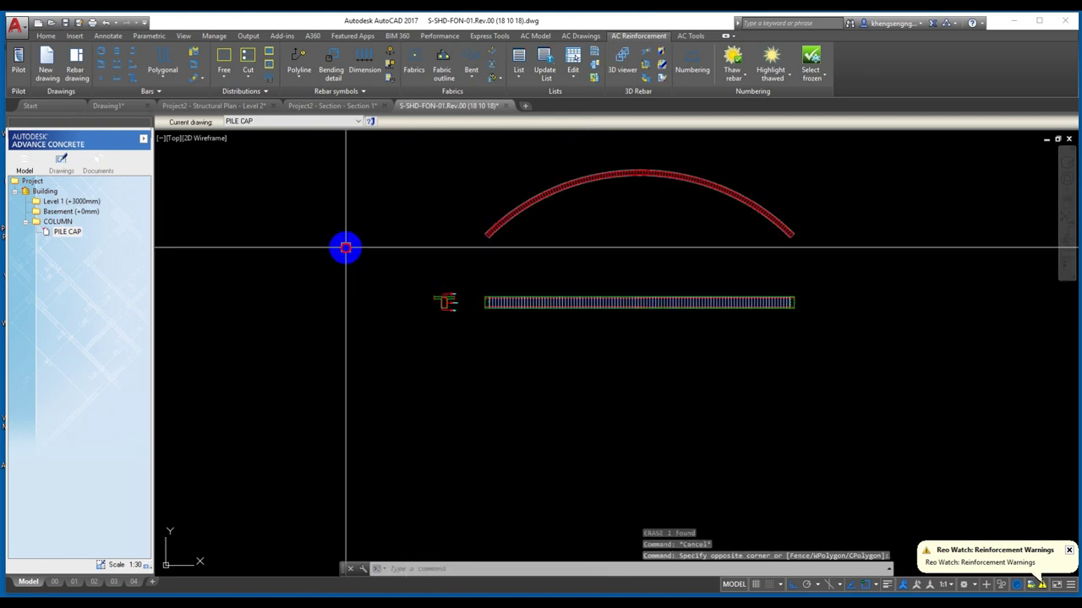
click(859, 374)
scroll(514, 336, down, 2)
click(430, 225)
click(753, 392)
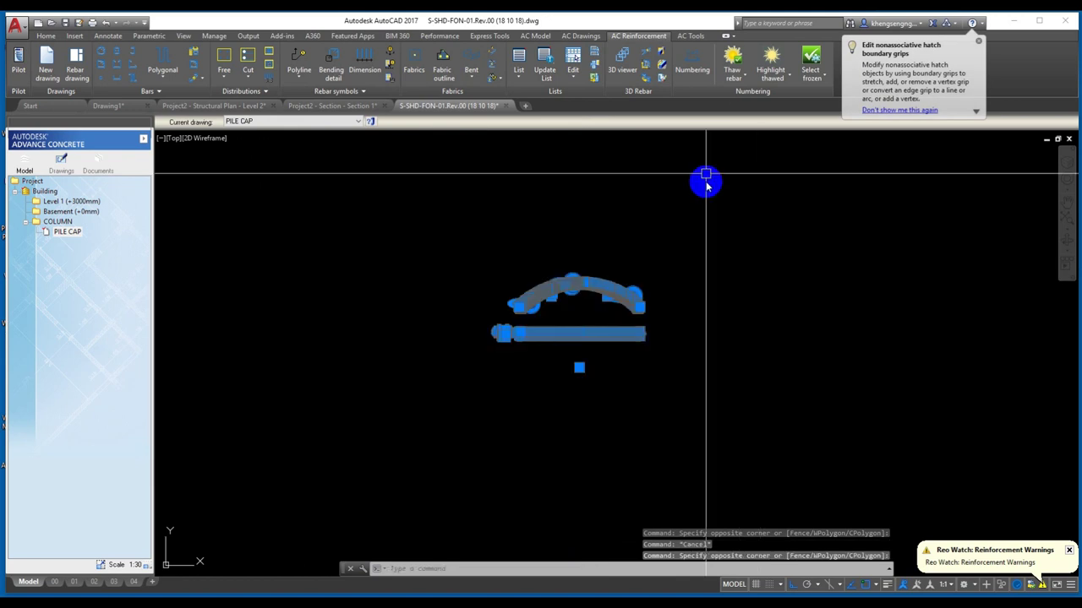
- Renumber rebar positions starting from 1, then zoom in on the straight beam
click(692, 61)
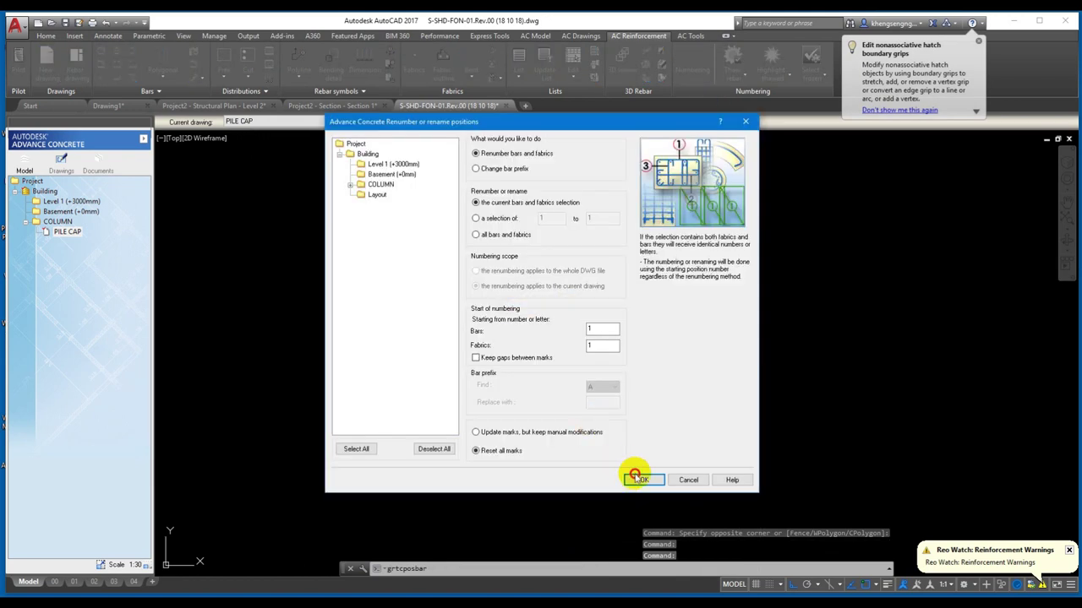
click(636, 479)
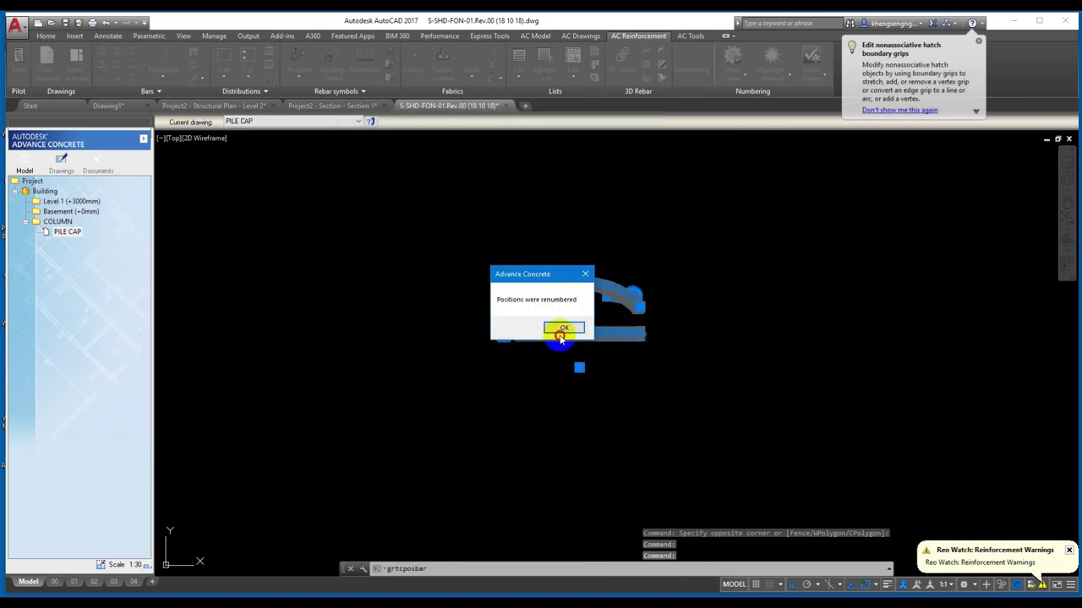
click(561, 327)
scroll(553, 346, up, 6)
scroll(473, 285, up, 5)
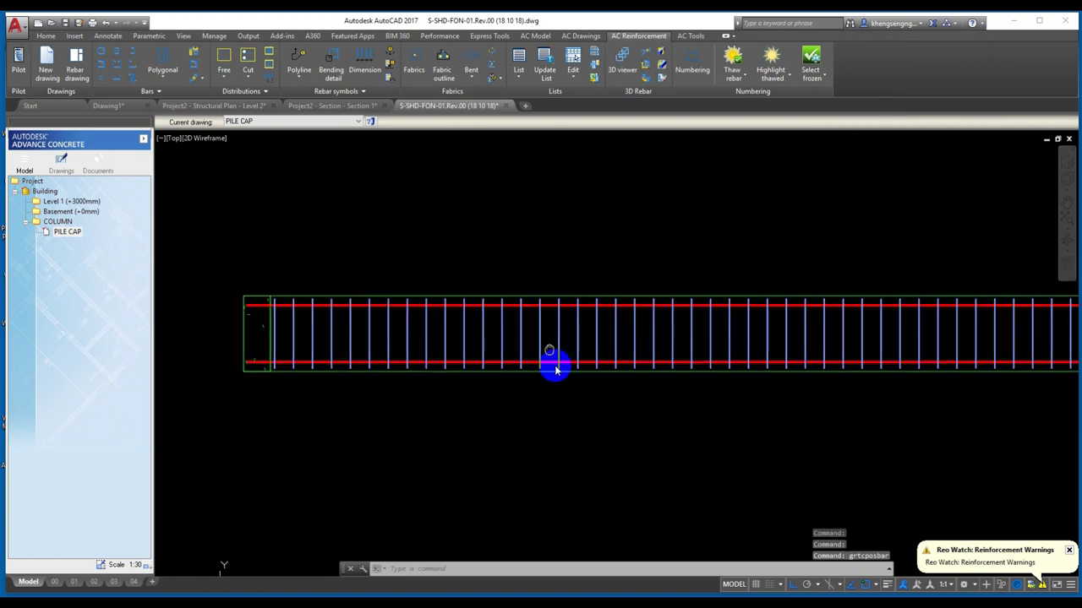
- At 1:50 scale, place a leader-line 2DB20 symbol above the longitudinal bars
click(298, 63)
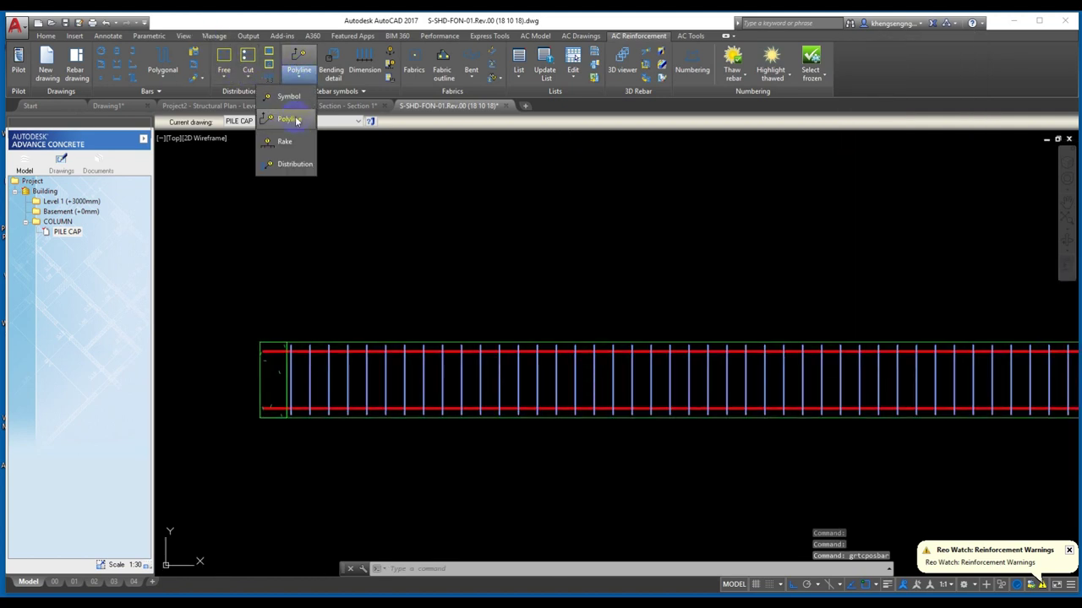
click(296, 118)
scroll(369, 375, up, 4)
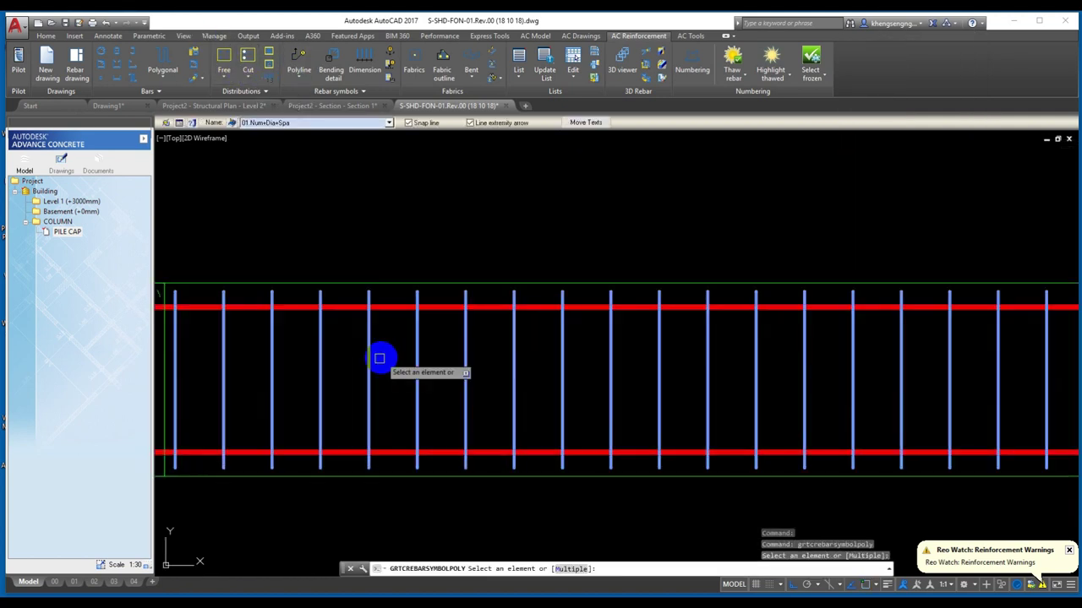
click(394, 304)
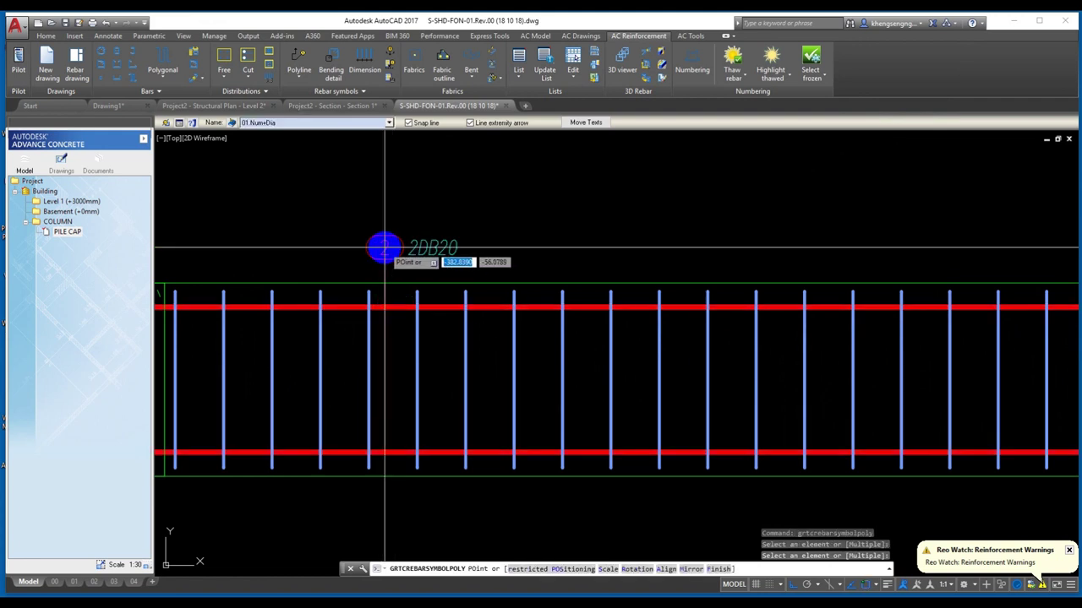
click(134, 563)
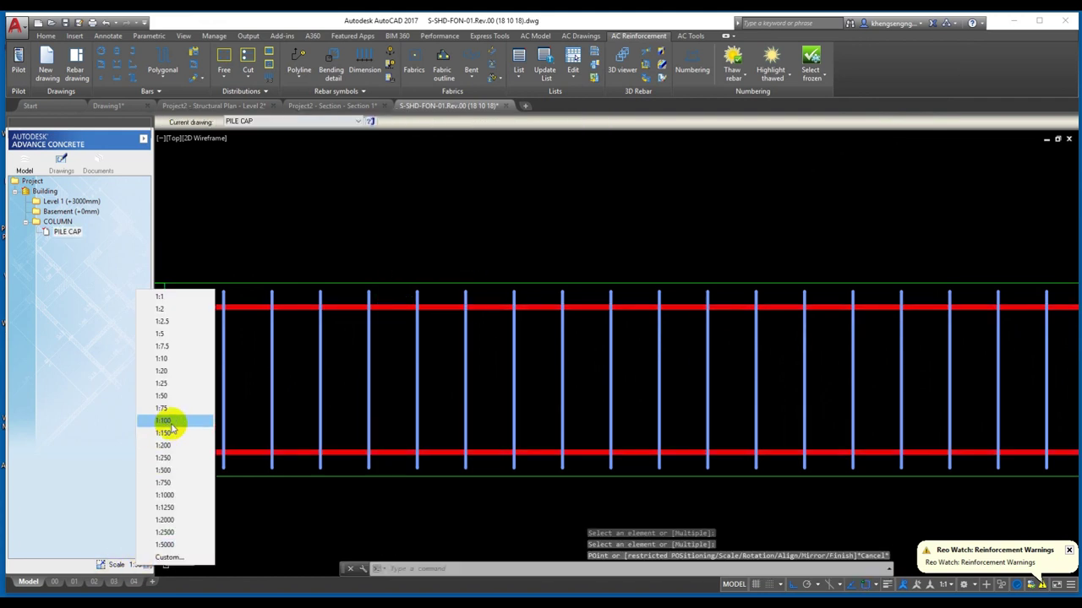
click(161, 396)
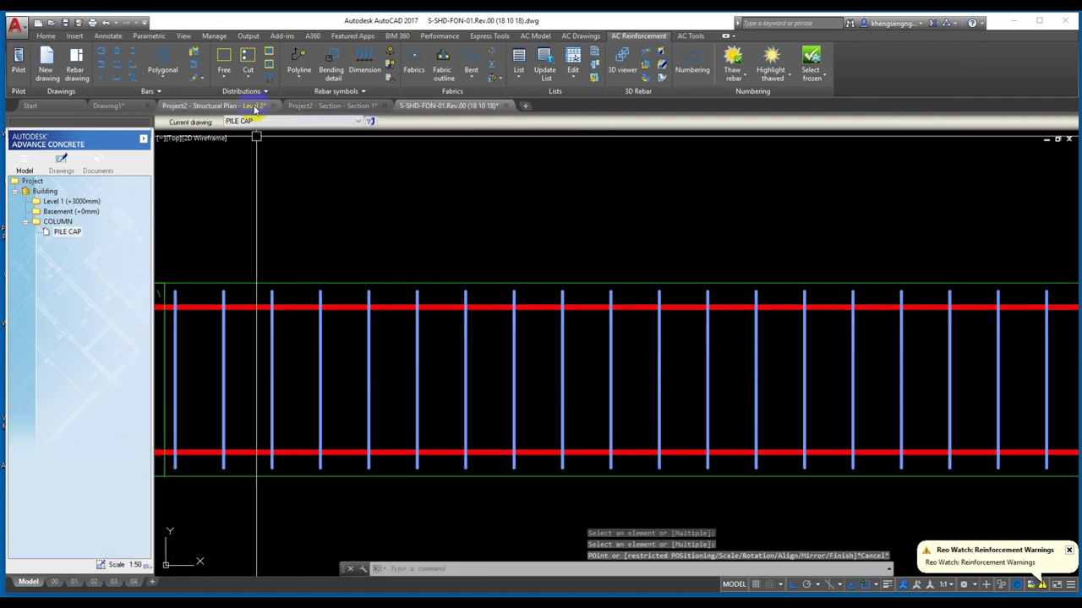
click(342, 298)
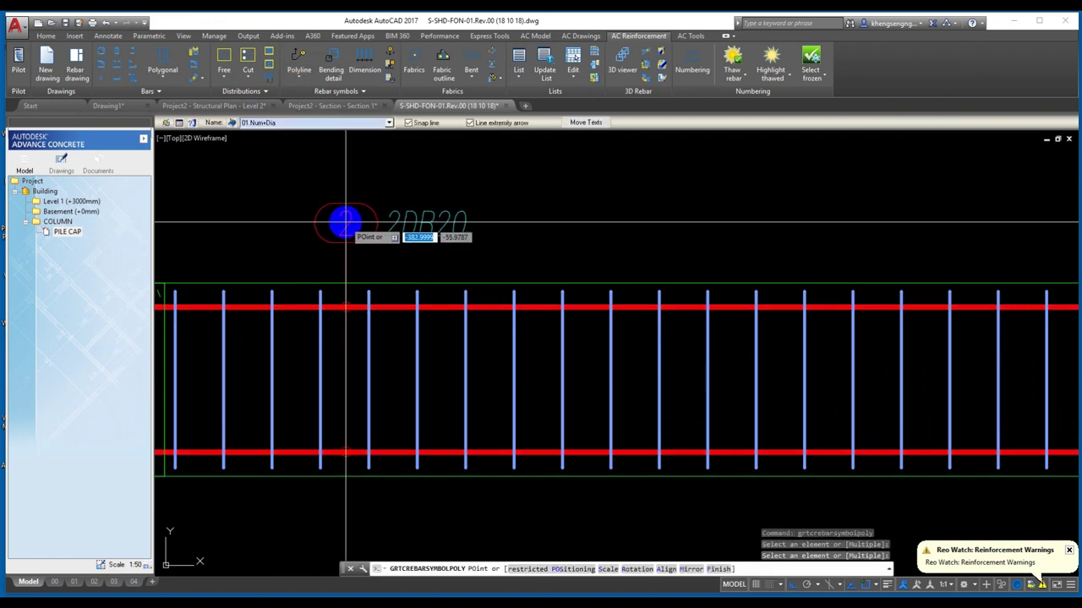
click(346, 220)
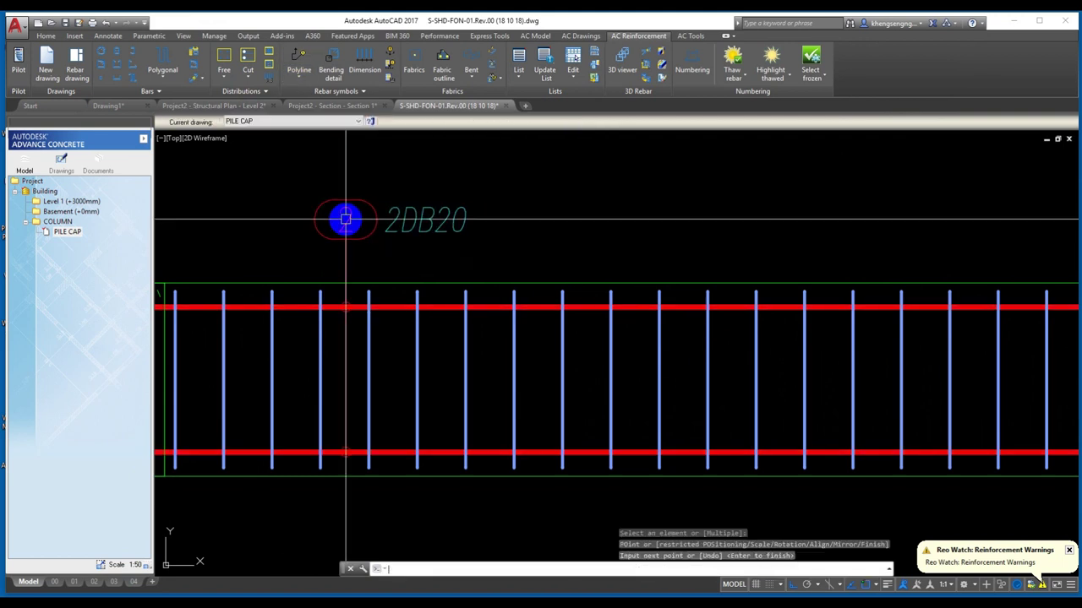
key(Return)
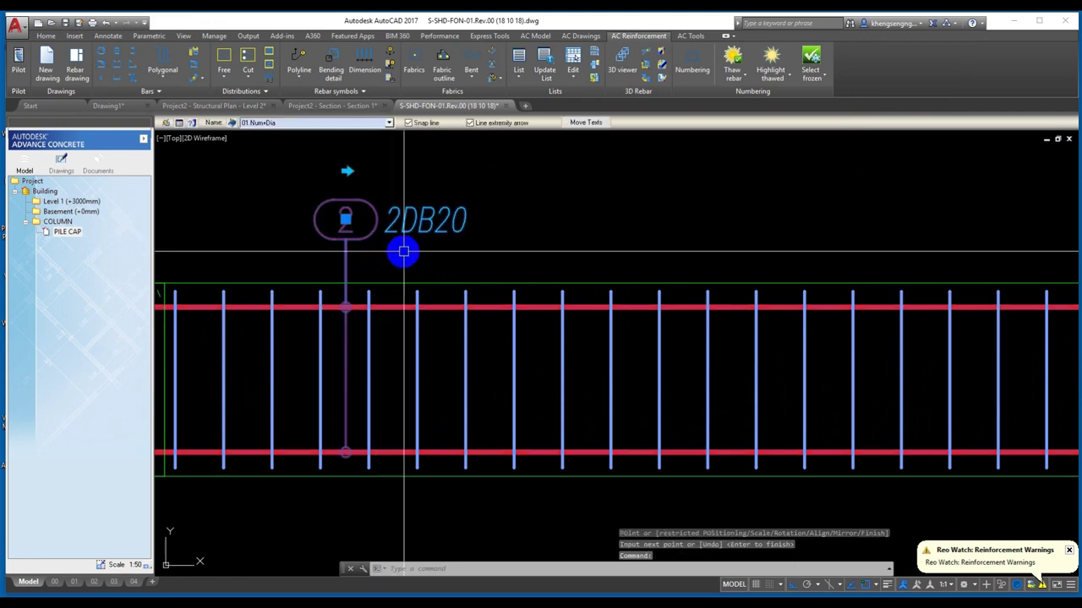
- Open the 2DB20 symbol's properties and select its quantity-and-diameter text line
scroll(440, 270, down, 2)
scroll(456, 258, down, 1)
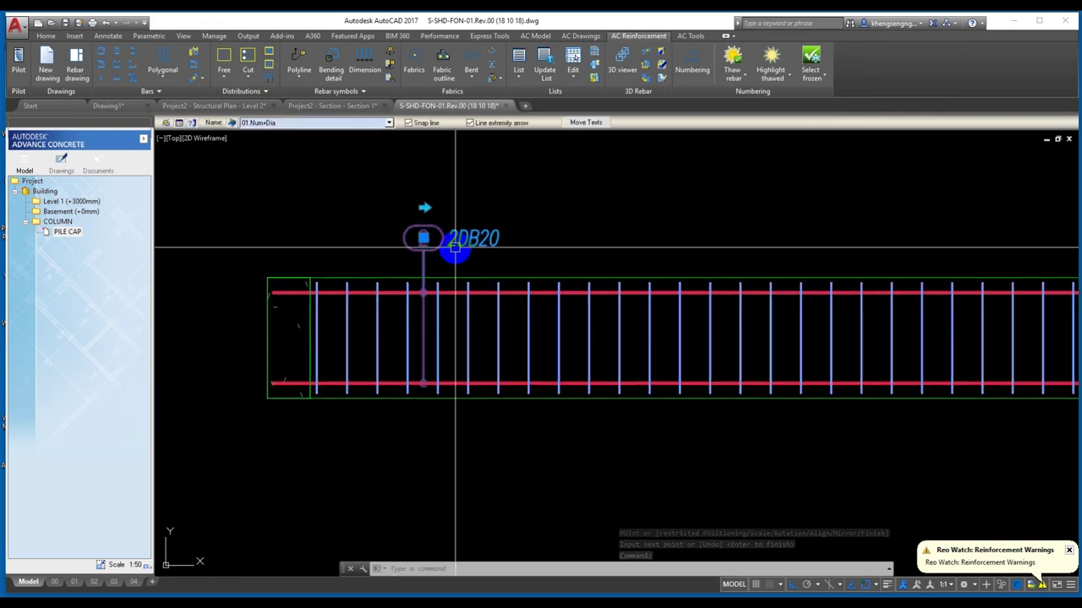
click(181, 125)
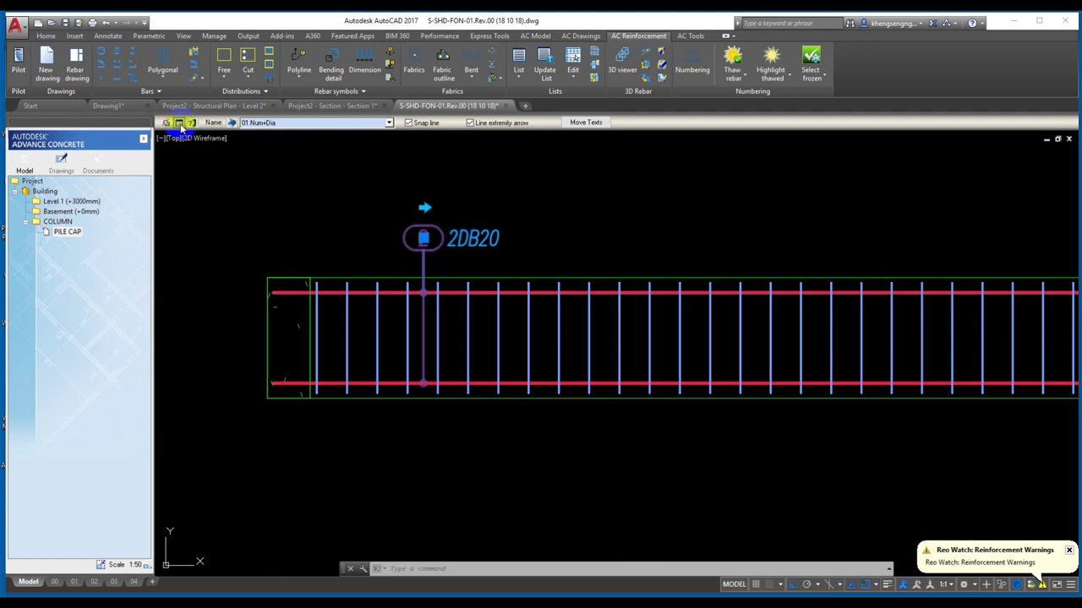
click(554, 254)
- Replace the quantity field with '2x' so the bar symbol reads 2x3DB20, and confirm
click(605, 270)
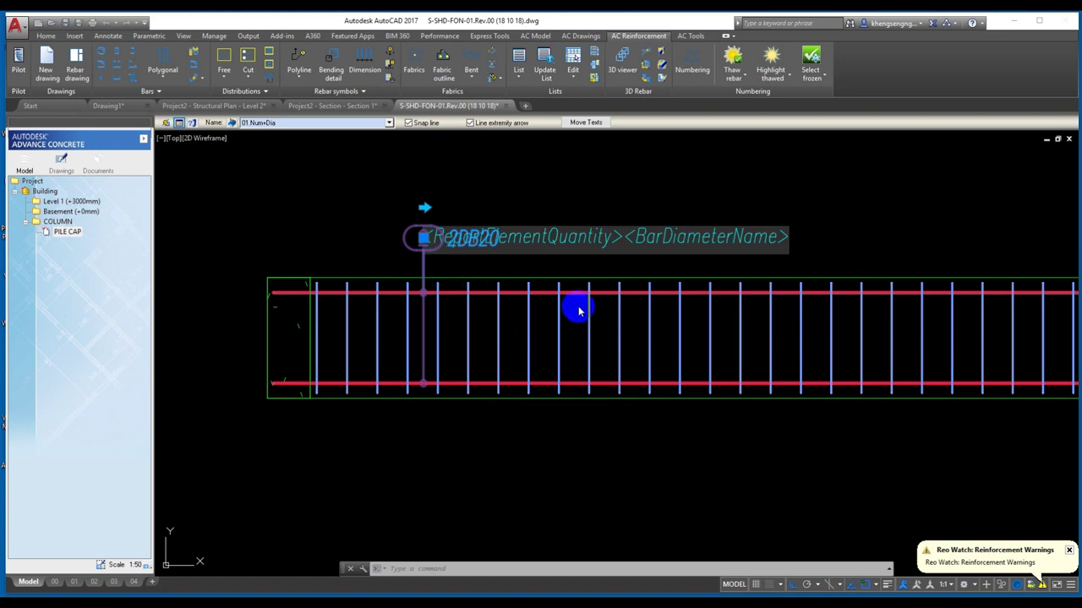
scroll(460, 257, up, 2)
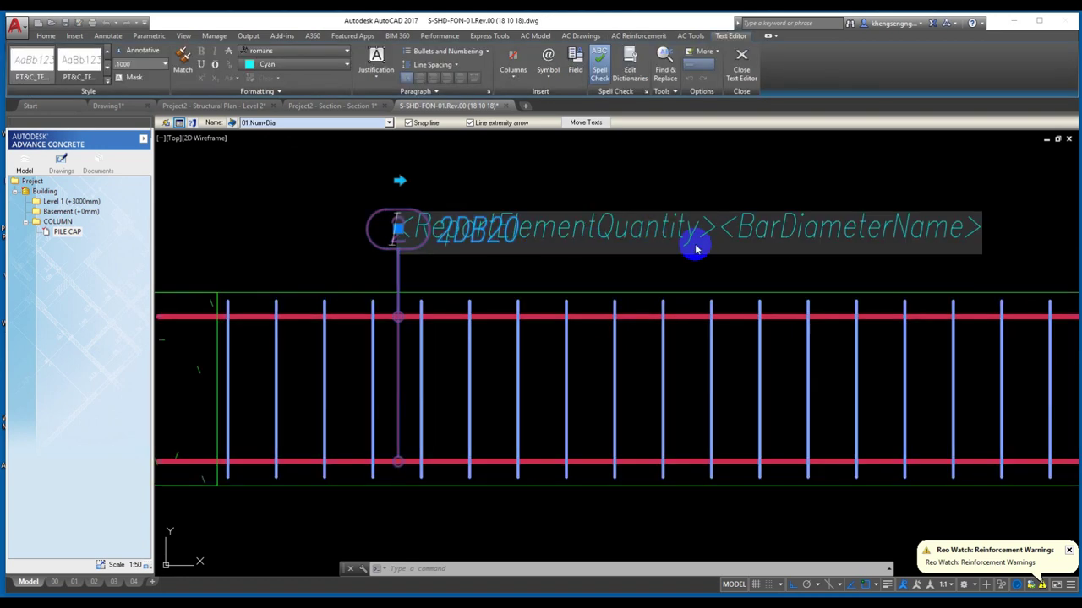
scroll(696, 248, down, 1)
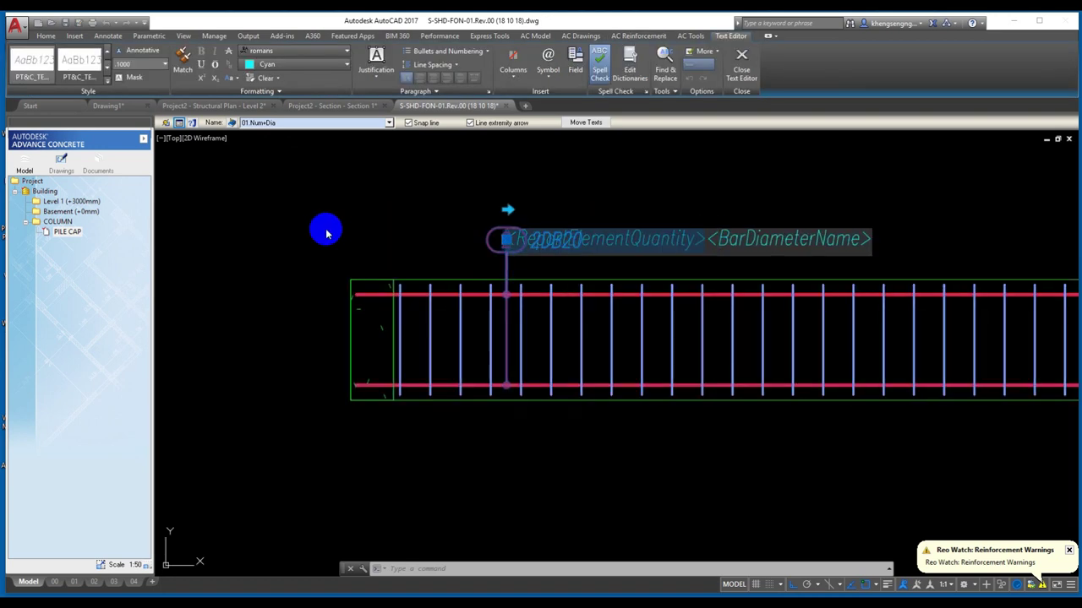
text(2x)
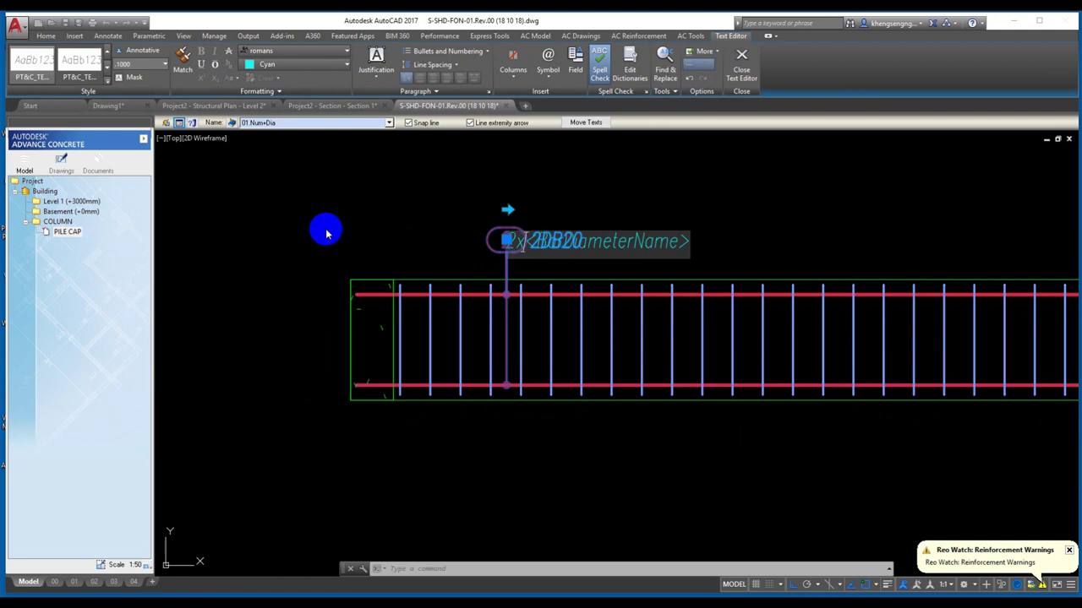
click(325, 229)
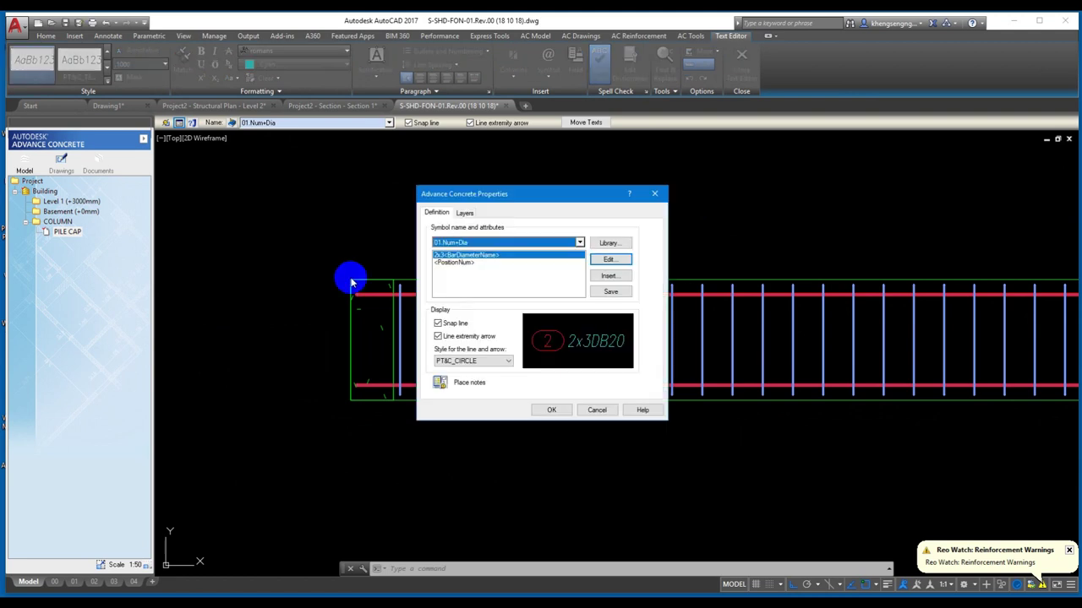
click(550, 411)
click(500, 433)
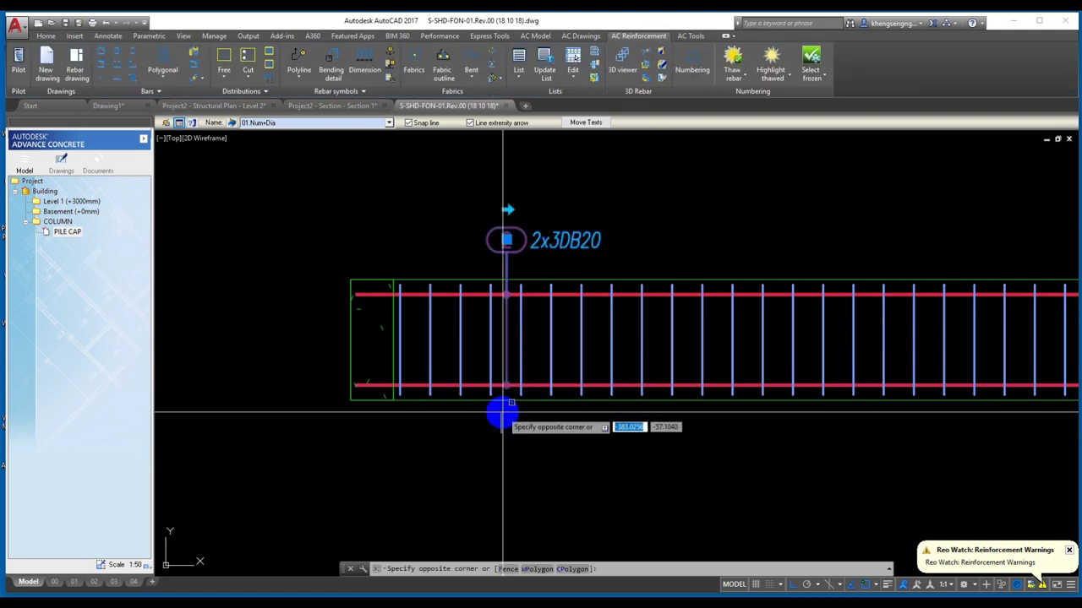
key(Escape)
key(Escape)
scroll(499, 410, down, 3)
scroll(423, 367, down, 2)
scroll(610, 367, up, 5)
scroll(575, 368, up, 2)
- Set the left-hand longitudinal bars' offset to 75 mm, replacing the 70 mm first tried
click(369, 296)
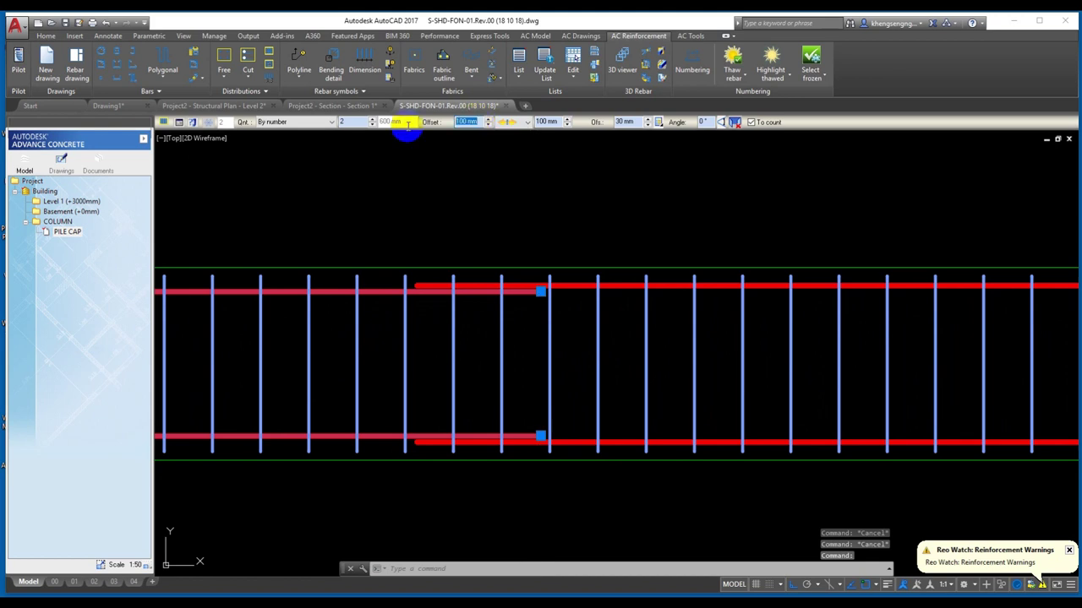
text(70)
key(Return)
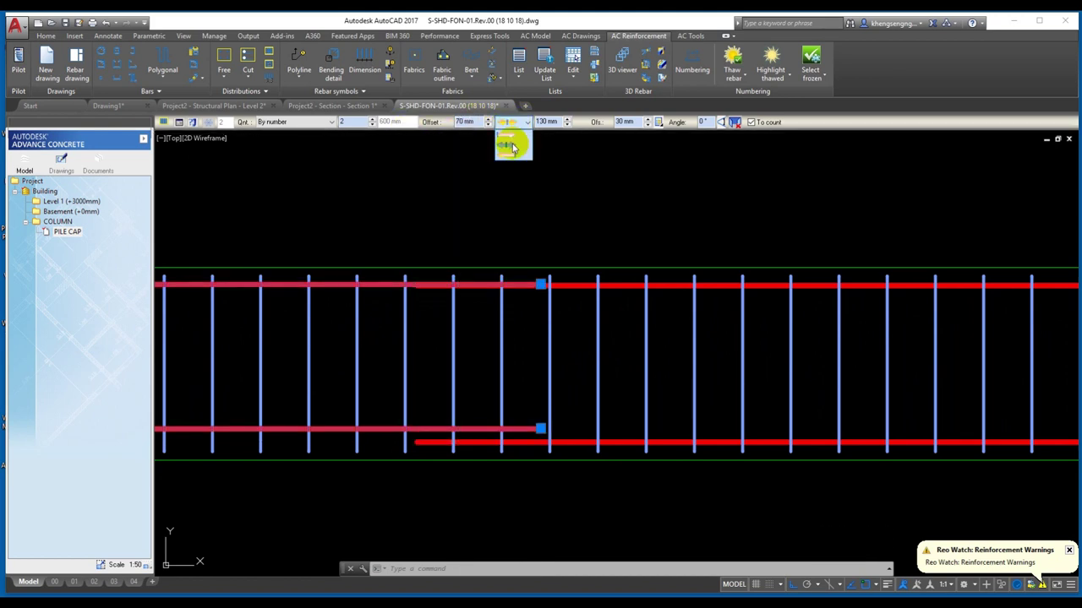
click(507, 143)
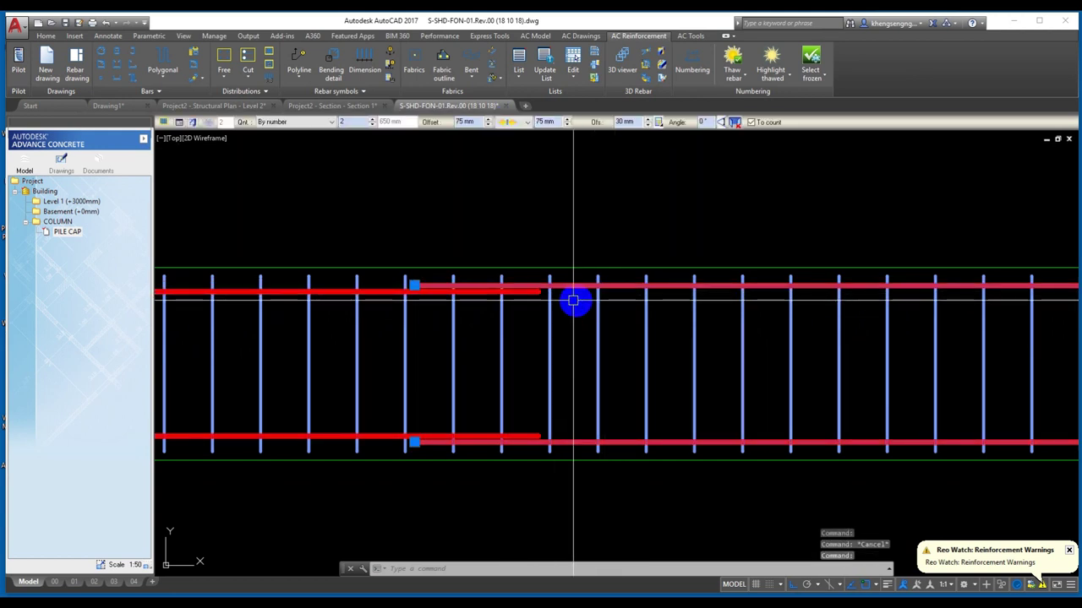
key(Escape)
click(386, 290)
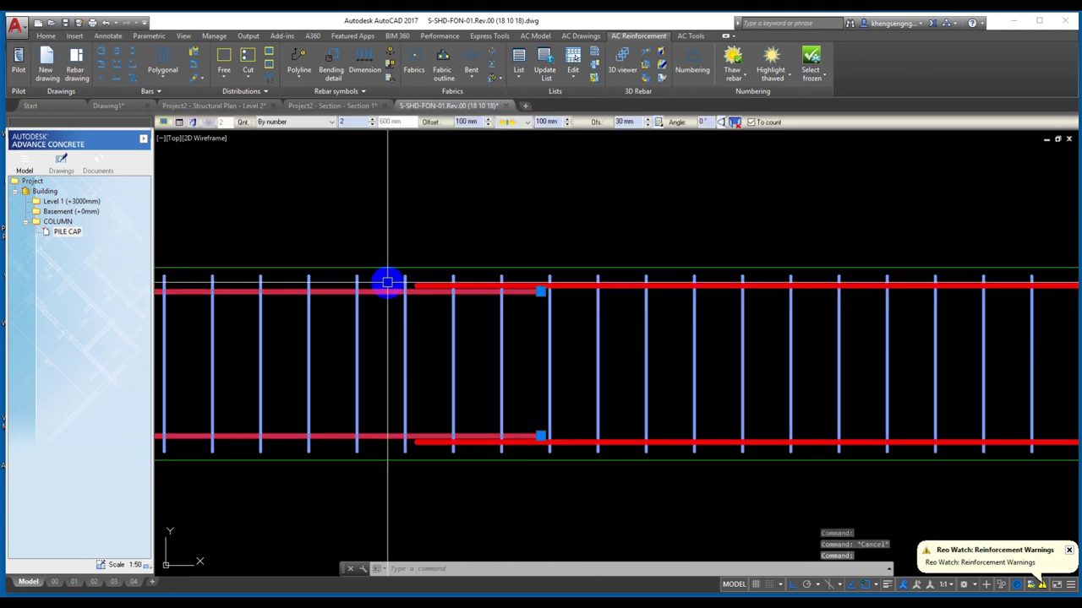
click(429, 123)
text(75)
key(Return)
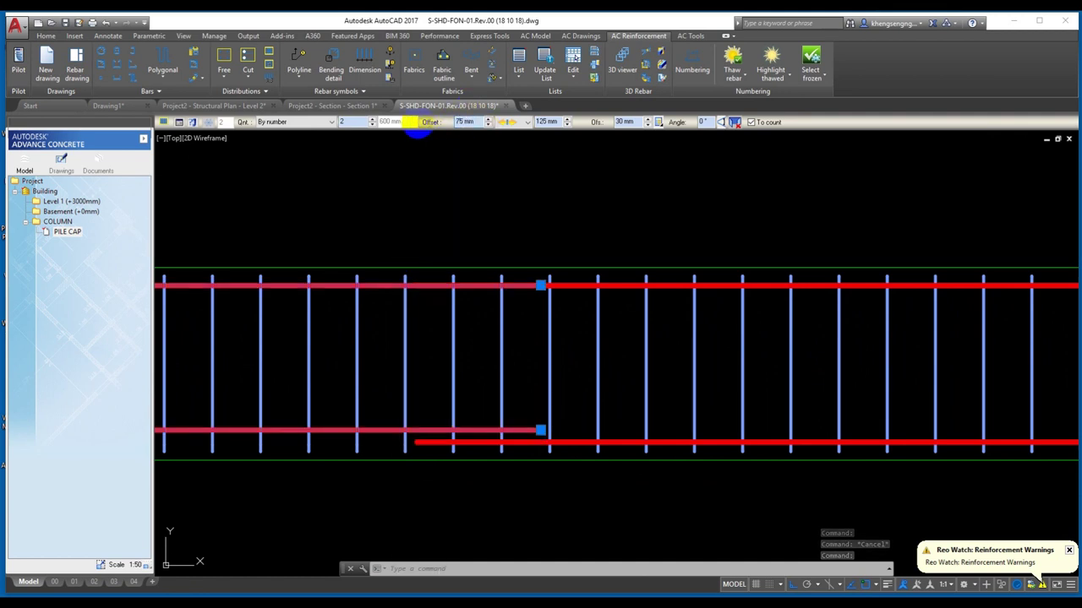
key(Escape)
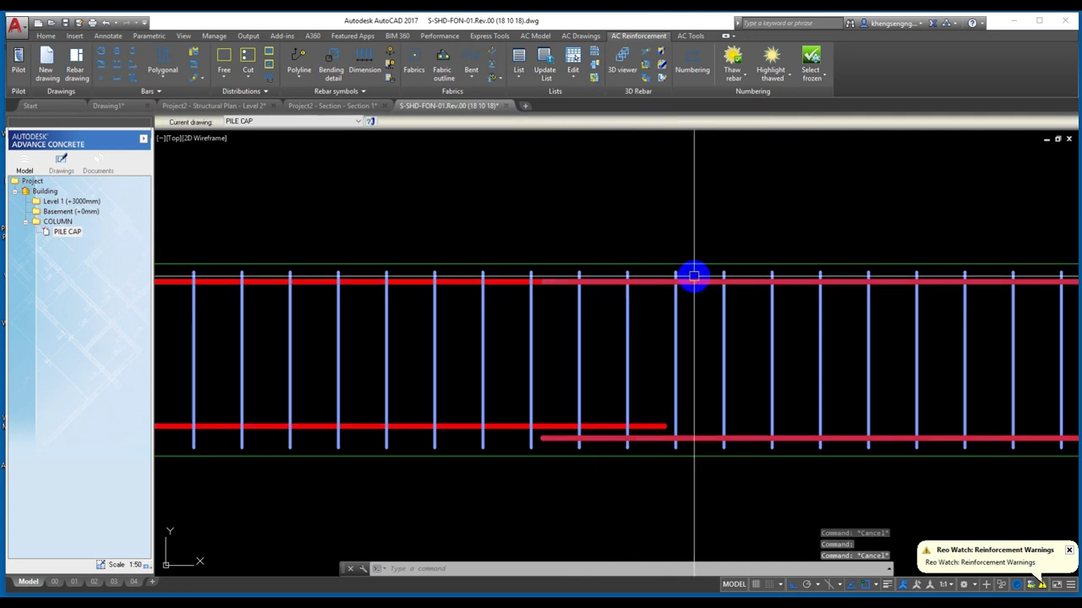
- Select the right-hand and left-hand longitudinal bars in turn to compare their positions
click(698, 281)
middle_drag(706, 346, 671, 351)
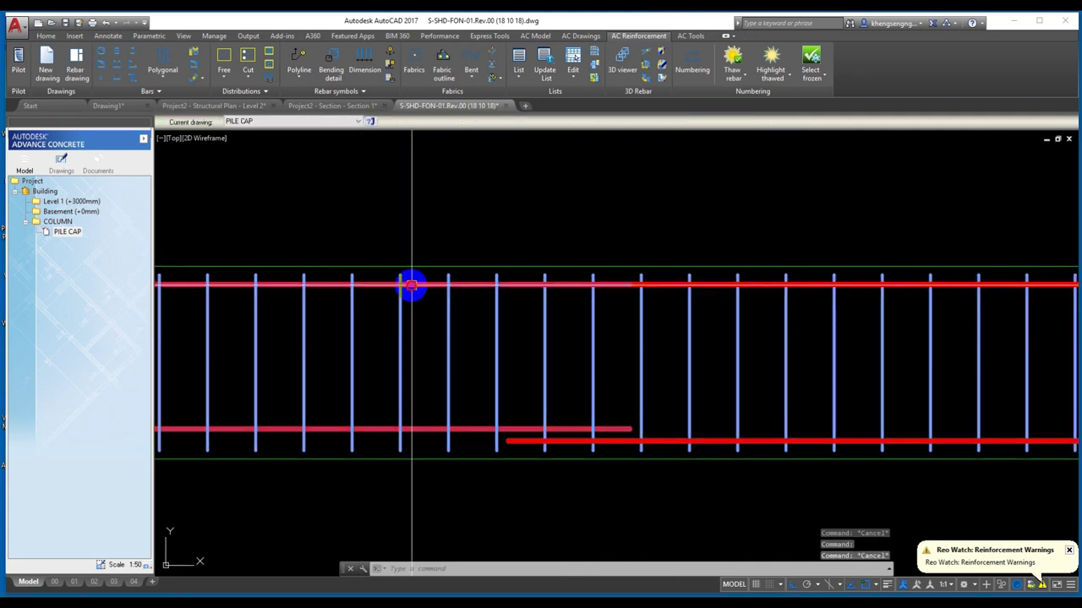
click(413, 285)
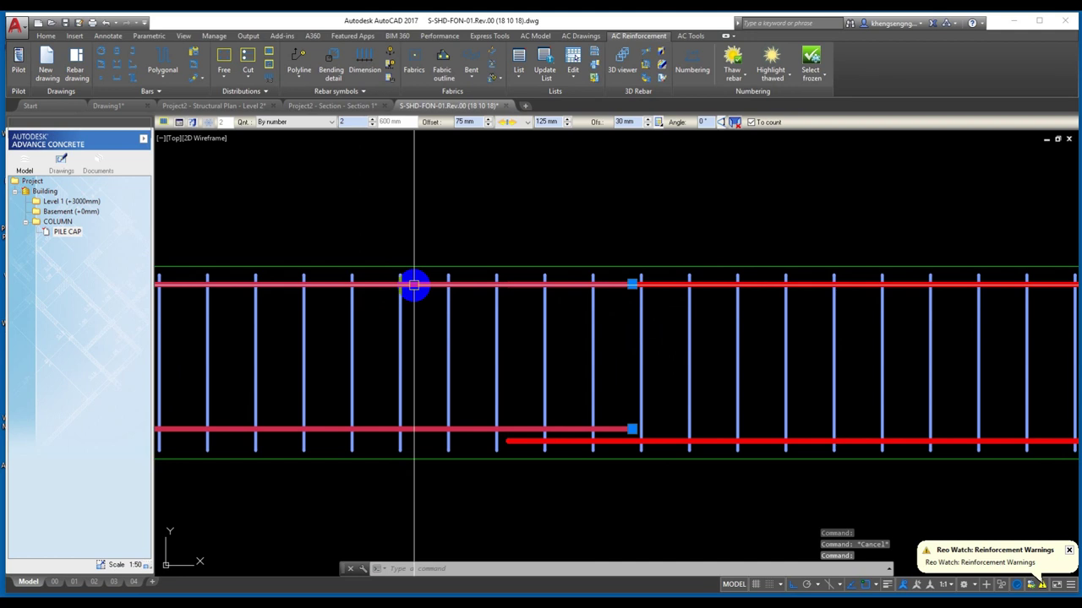
key(Escape)
click(722, 285)
key(Escape)
- Switch the left-hand bars to distribution by spacing with a 650 mm spacing
click(440, 286)
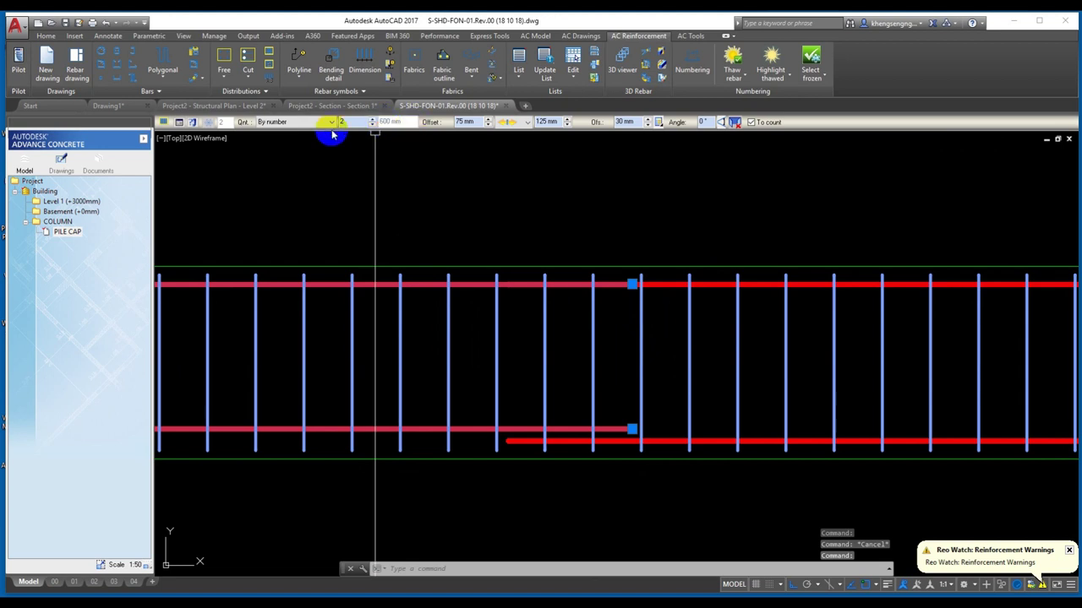
click(297, 123)
click(297, 134)
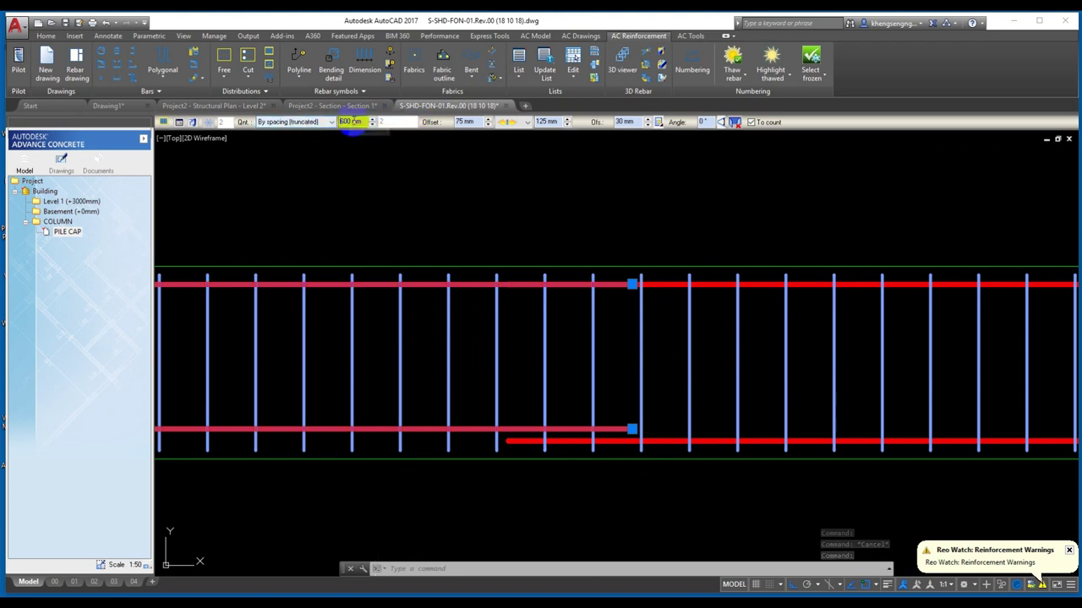
text(0)
key(Return)
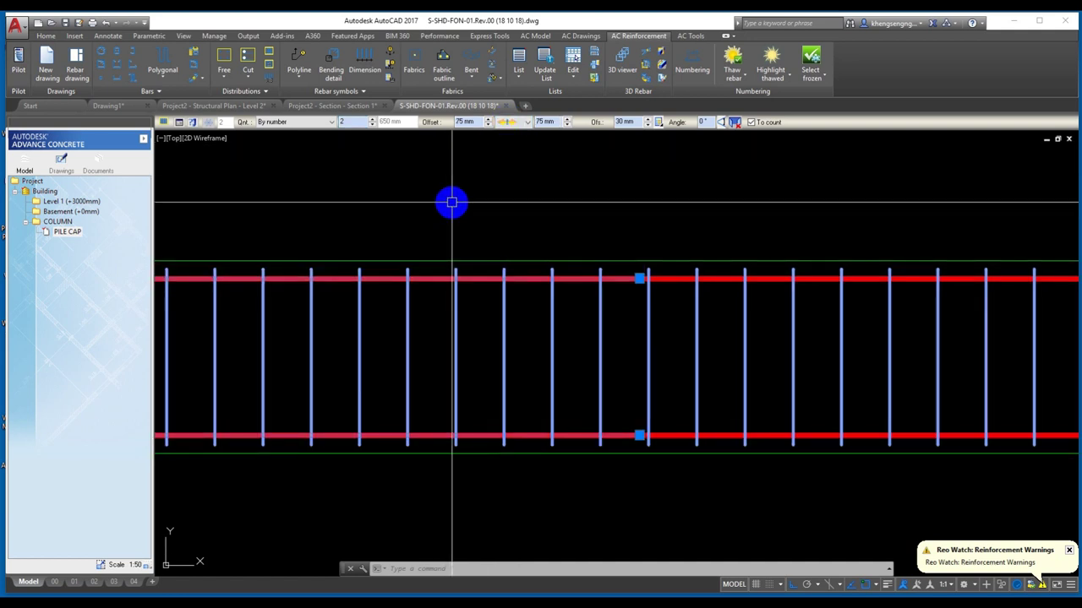
key(Escape)
key(Escape)
scroll(495, 288, down, 3)
scroll(542, 305, down, 2)
- Copy the 2x3DB20 label with COPY to a second spot along the beam
middle_drag(541, 305, 645, 293)
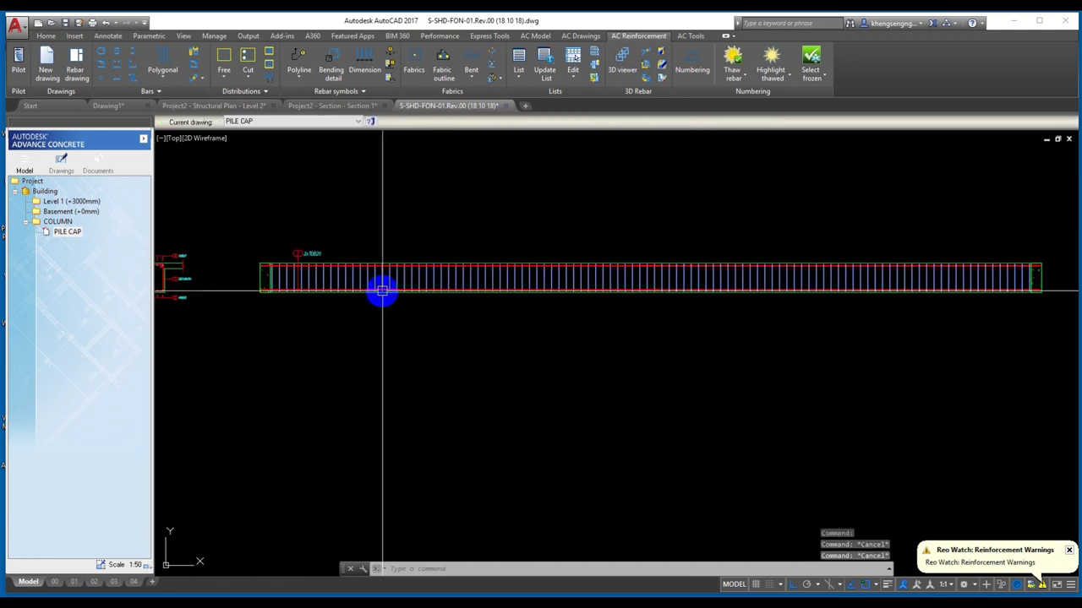
scroll(280, 229, up, 2)
scroll(301, 273, up, 1)
click(255, 238)
text(co)
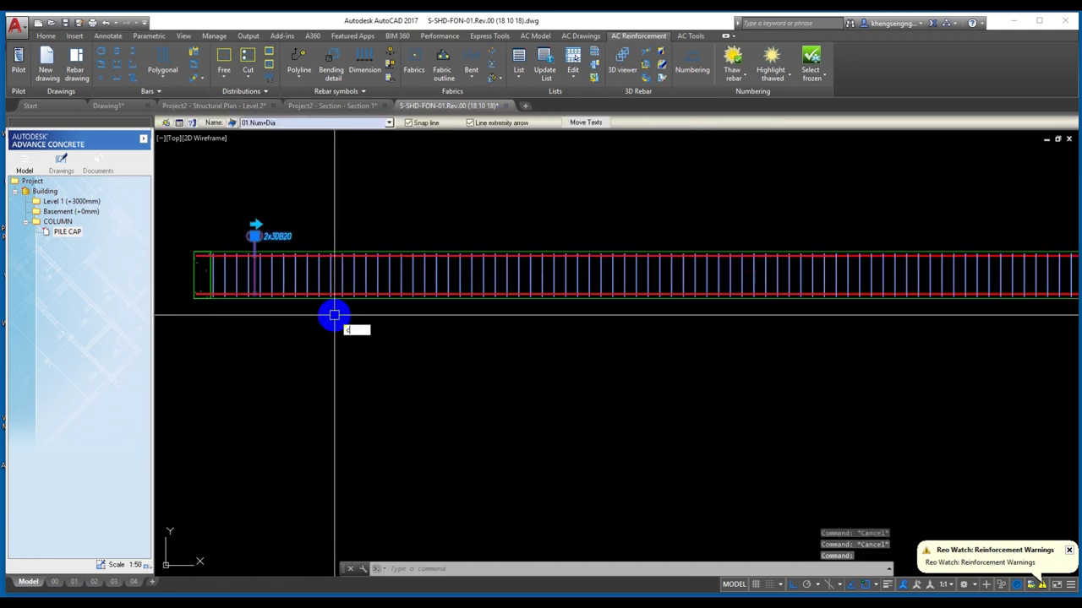
key(Return)
click(326, 335)
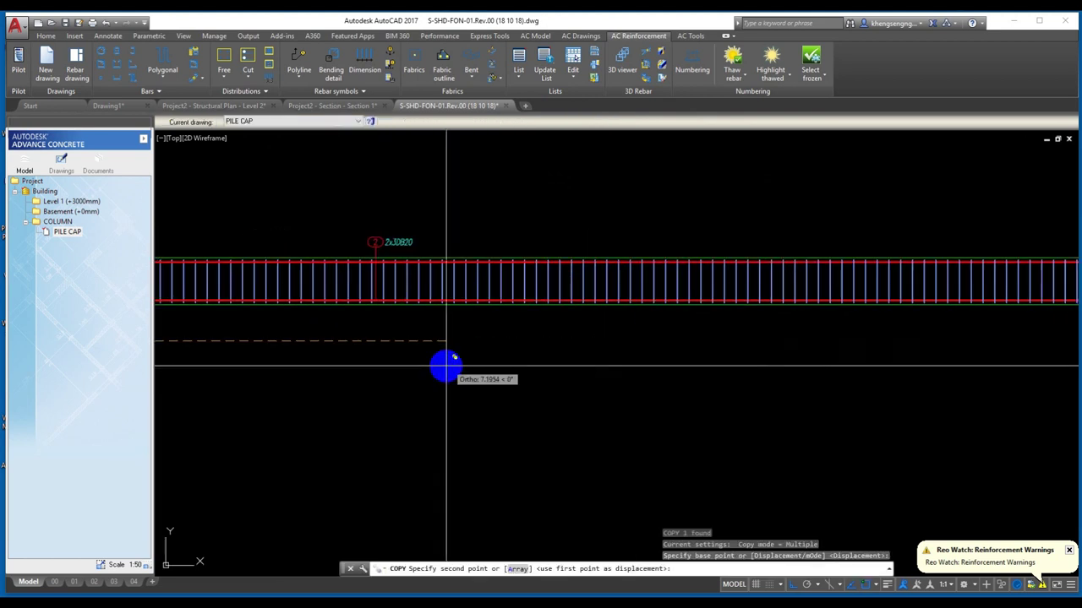
scroll(469, 351, up, 4)
click(515, 379)
scroll(587, 366, down, 5)
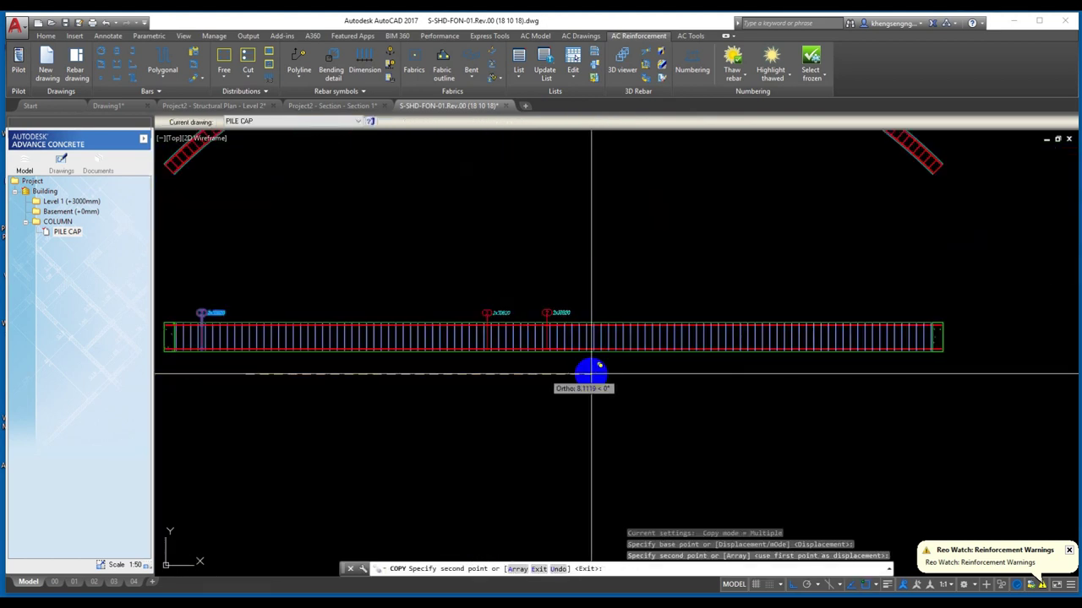
scroll(543, 355, up, 3)
key(Return)
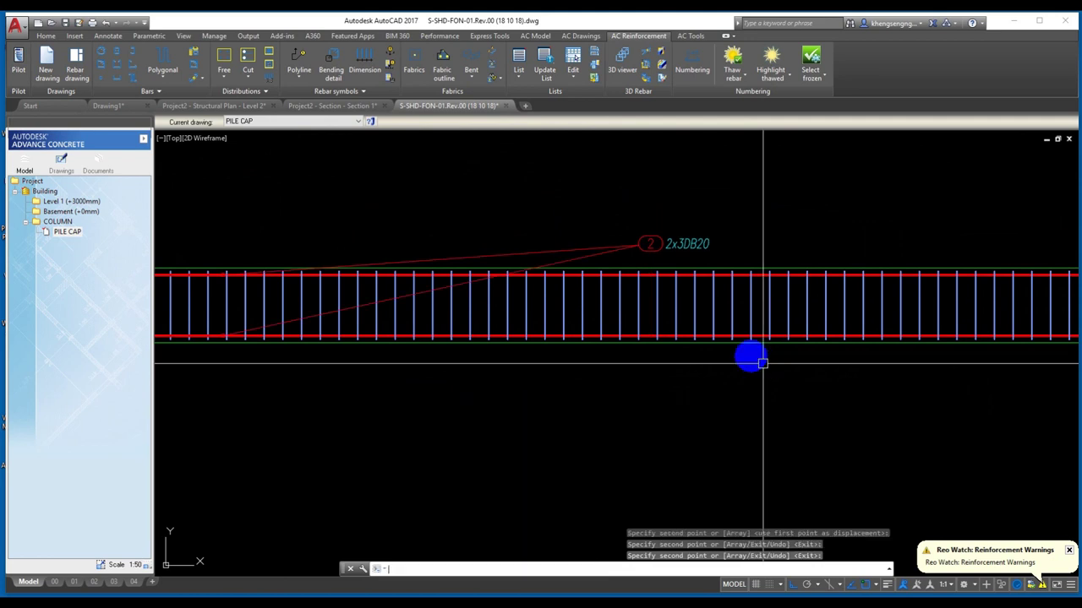
- Try re-targeting the 2x3DB20 label to a single bar via Select targets, then cancel
scroll(751, 357, up, 2)
click(660, 250)
right_click(659, 269)
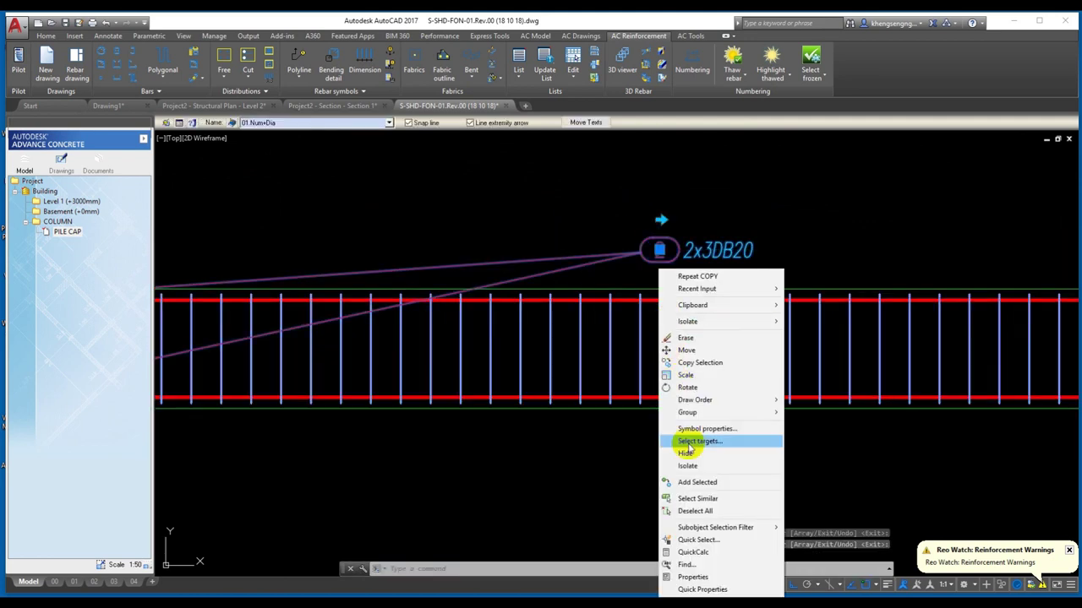
click(693, 441)
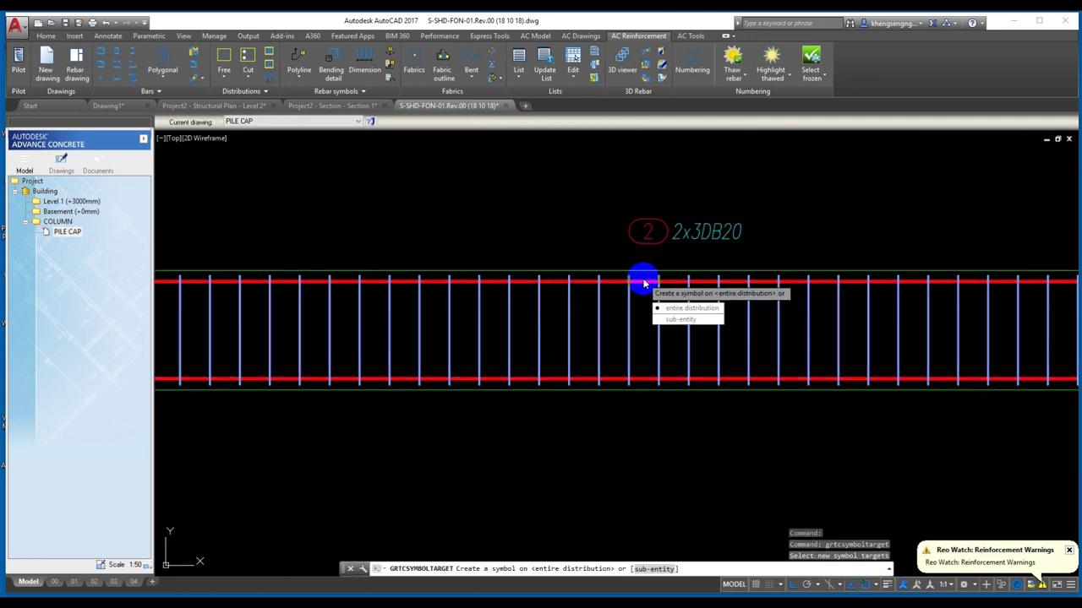
click(665, 318)
click(643, 284)
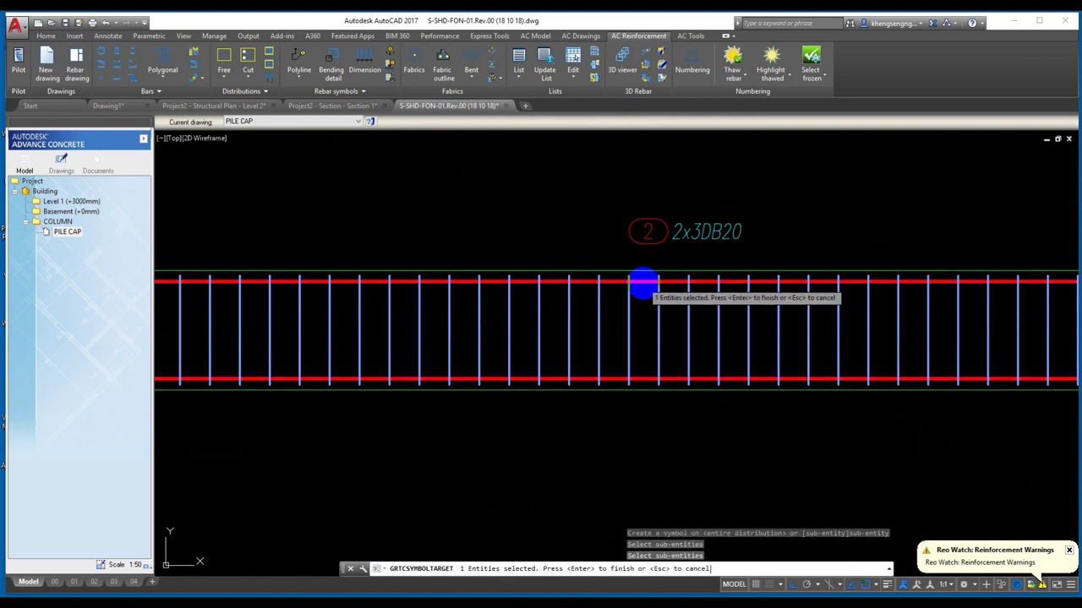
key(Escape)
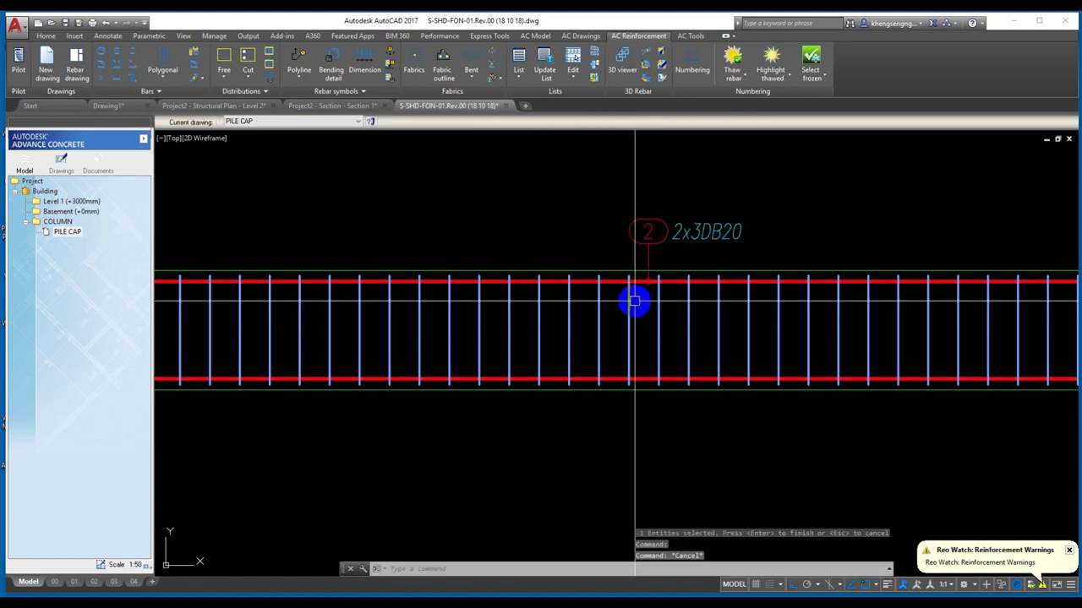
- Reselect the label and attempt the bar target pick once more before cancelling
right_click(647, 260)
click(667, 261)
click(644, 259)
right_click(640, 254)
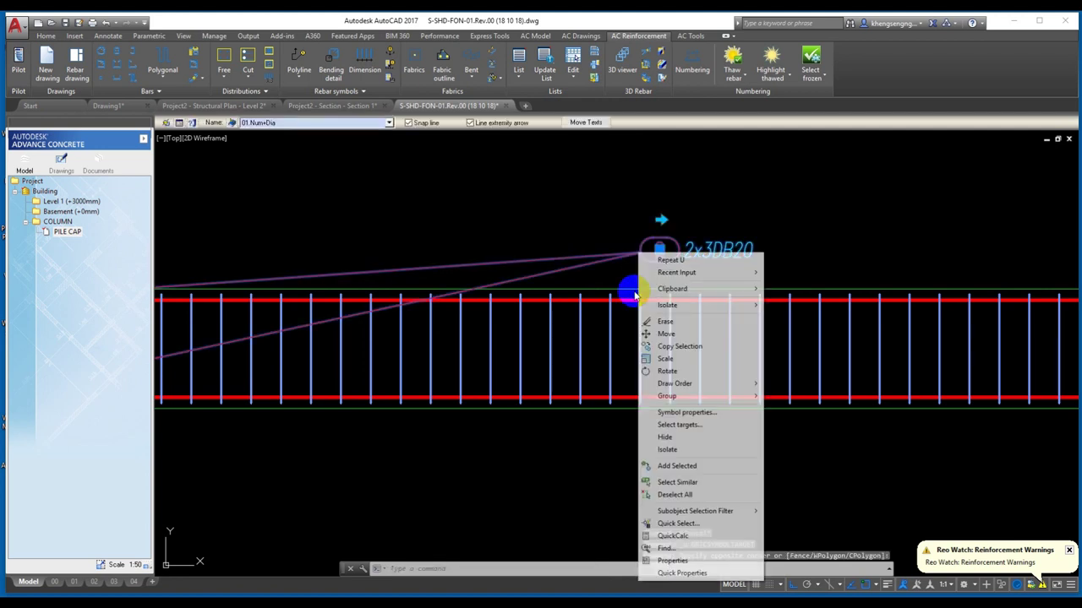
click(678, 425)
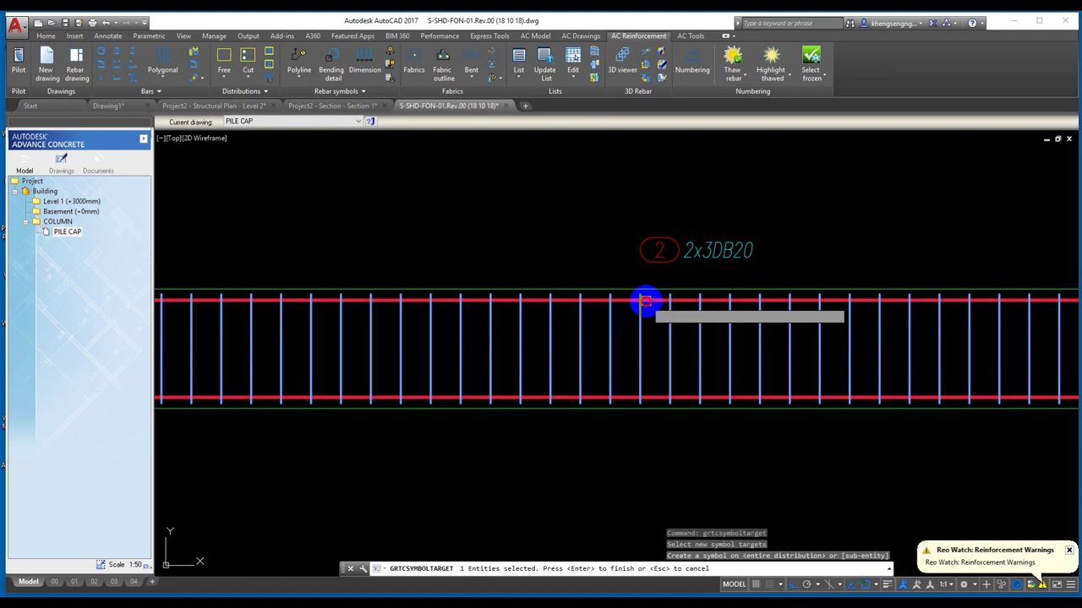
click(647, 302)
key(Escape)
scroll(618, 294, down, 4)
scroll(609, 309, down, 2)
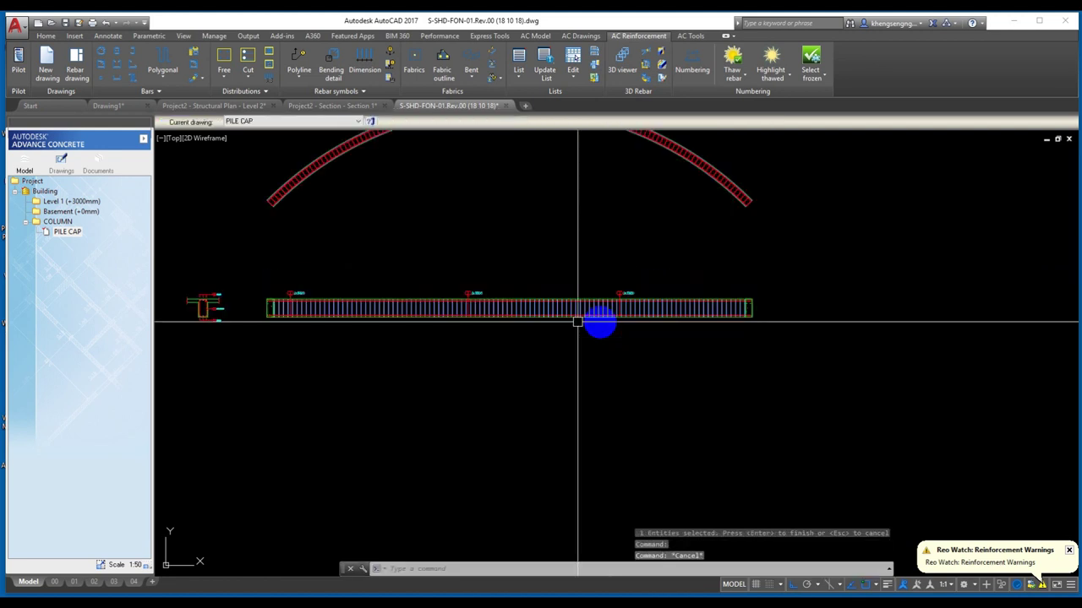
key(Escape)
scroll(544, 237, up, 2)
scroll(592, 326, up, 2)
scroll(422, 304, up, 1)
scroll(311, 283, down, 2)
scroll(698, 256, up, 2)
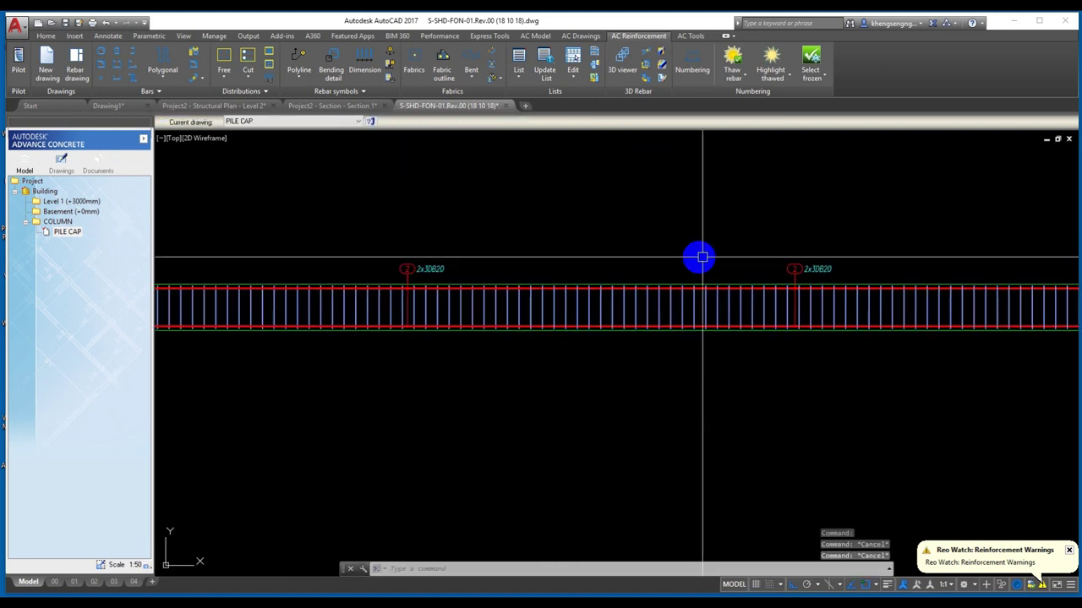
- Move the right-hand 2x3DB20 label to its new spot above the beam
click(788, 271)
scroll(667, 355, up, 1)
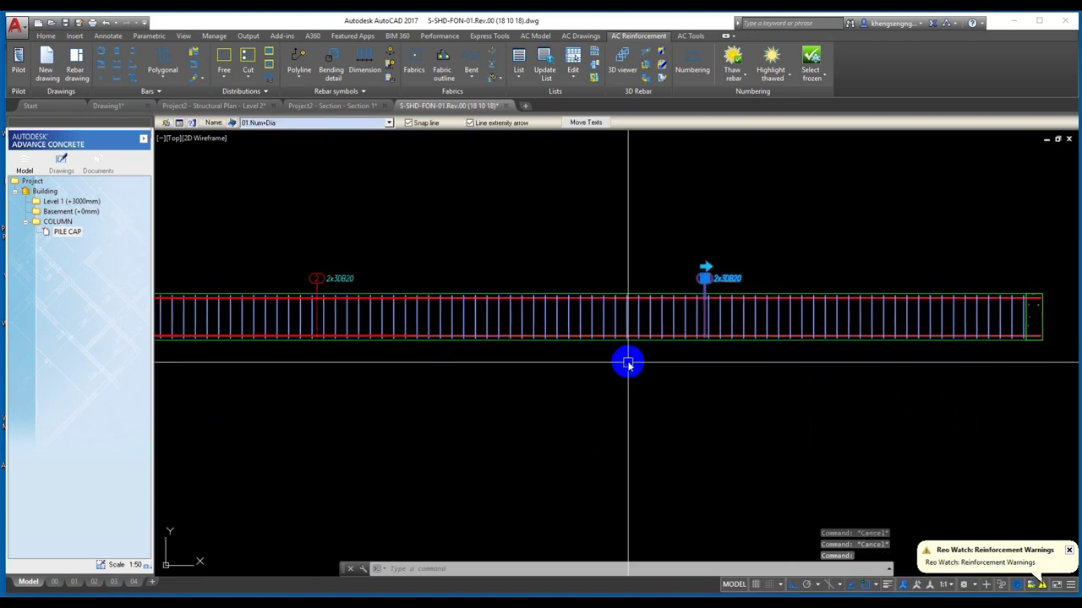
text(M)
key(Return)
click(616, 405)
click(702, 280)
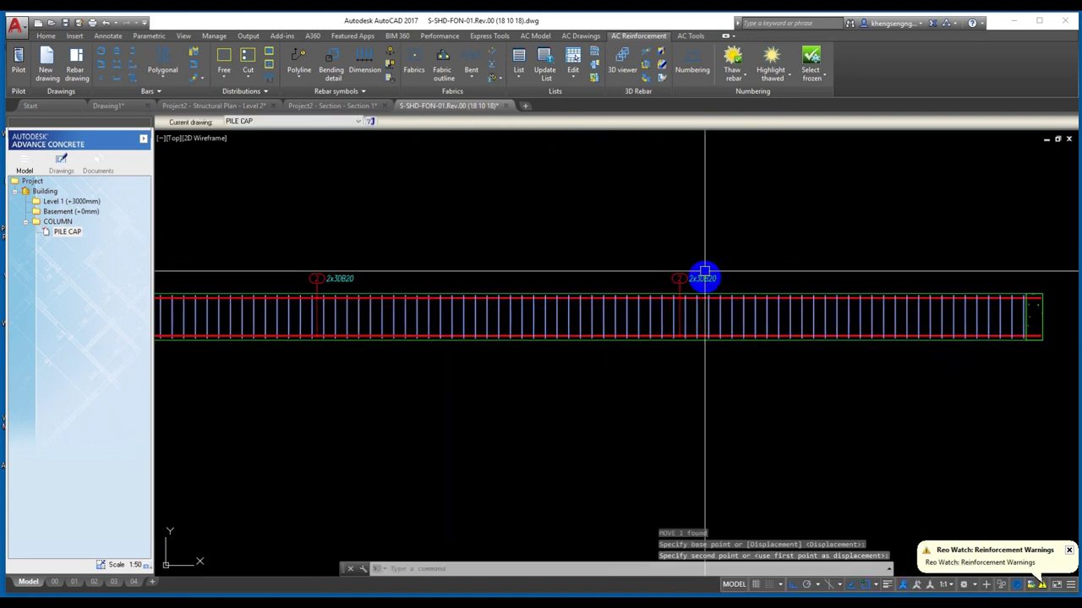
scroll(690, 286, up, 1)
- Copy the label again to place another 2x3DB20 farther along the beam
click(665, 285)
scroll(673, 354, down, 2)
text(CO)
key(Return)
click(595, 401)
scroll(862, 346, up, 1)
scroll(596, 398, up, 2)
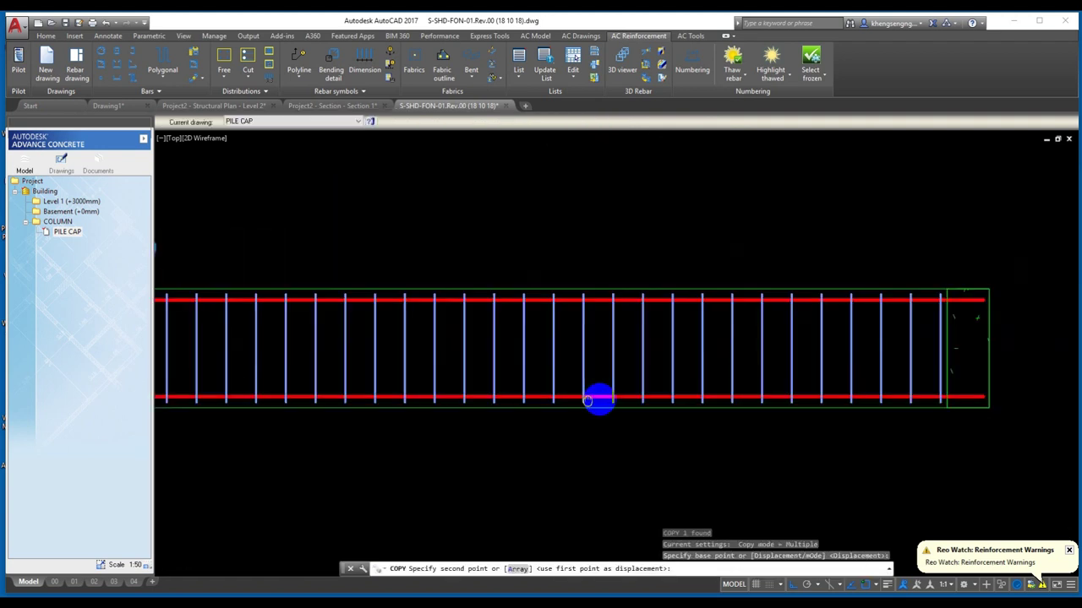
click(597, 458)
scroll(471, 345, down, 5)
scroll(527, 293, up, 3)
scroll(457, 265, up, 1)
scroll(466, 345, down, 2)
scroll(485, 307, up, 2)
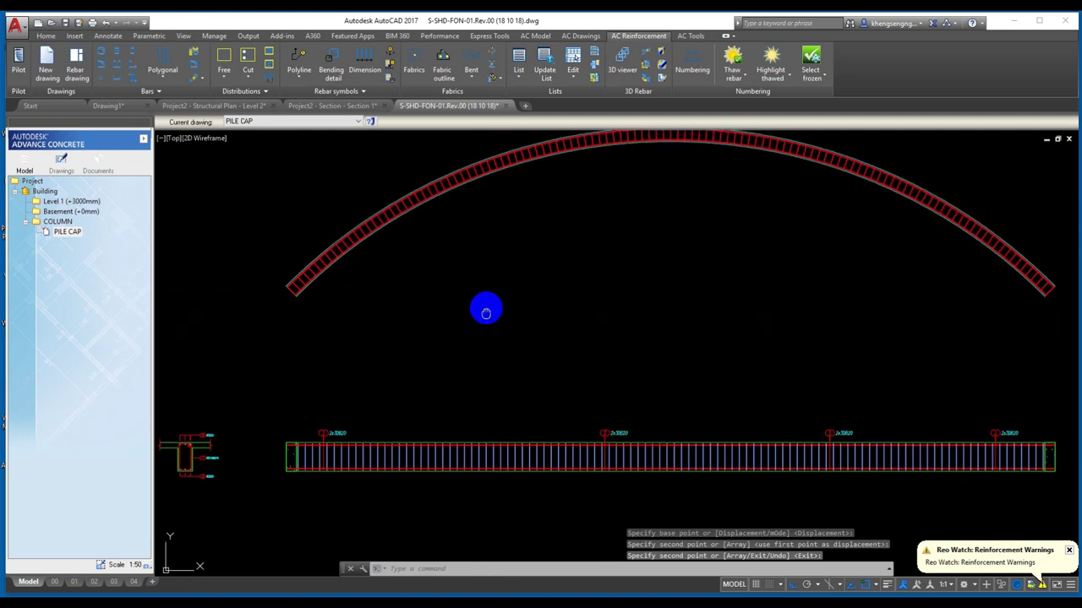
click(297, 78)
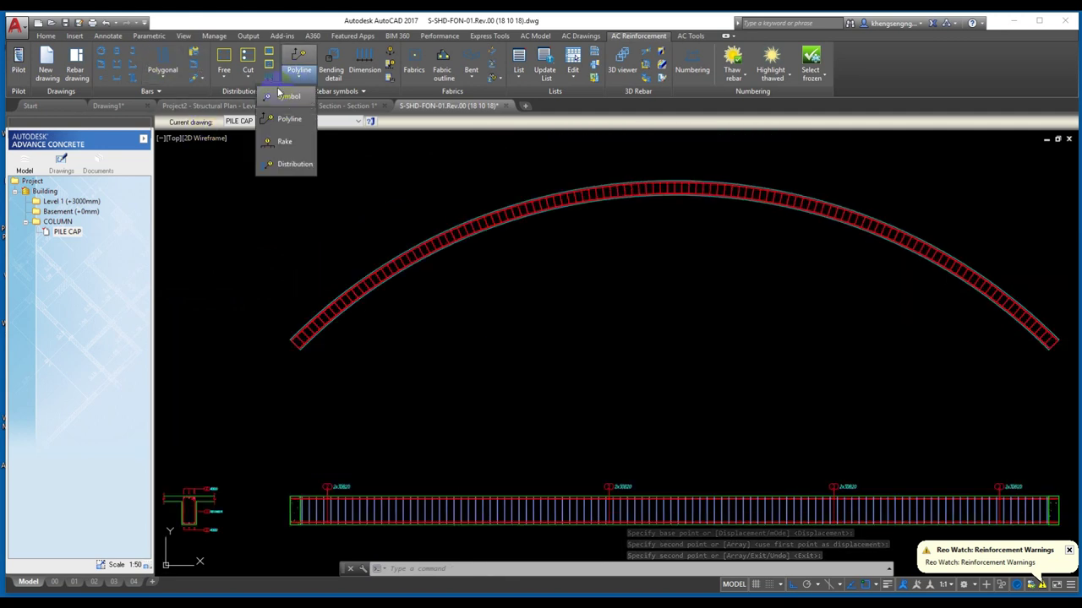
- Place a Quant. Poly label 5DB20@0 (position 3) beside the curved beam's lower-left end
click(224, 79)
click(249, 79)
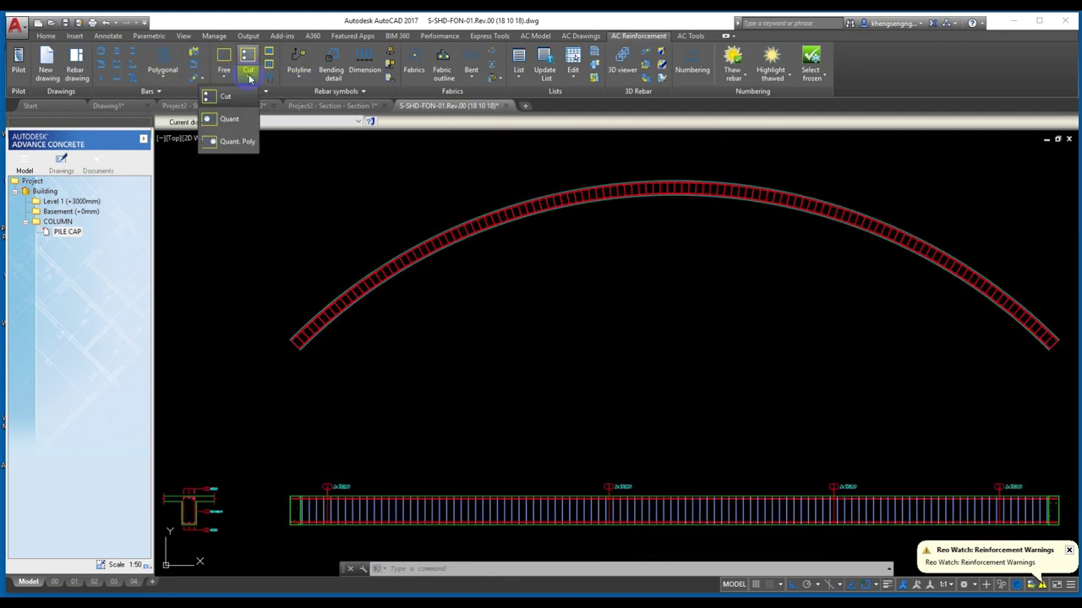
click(237, 137)
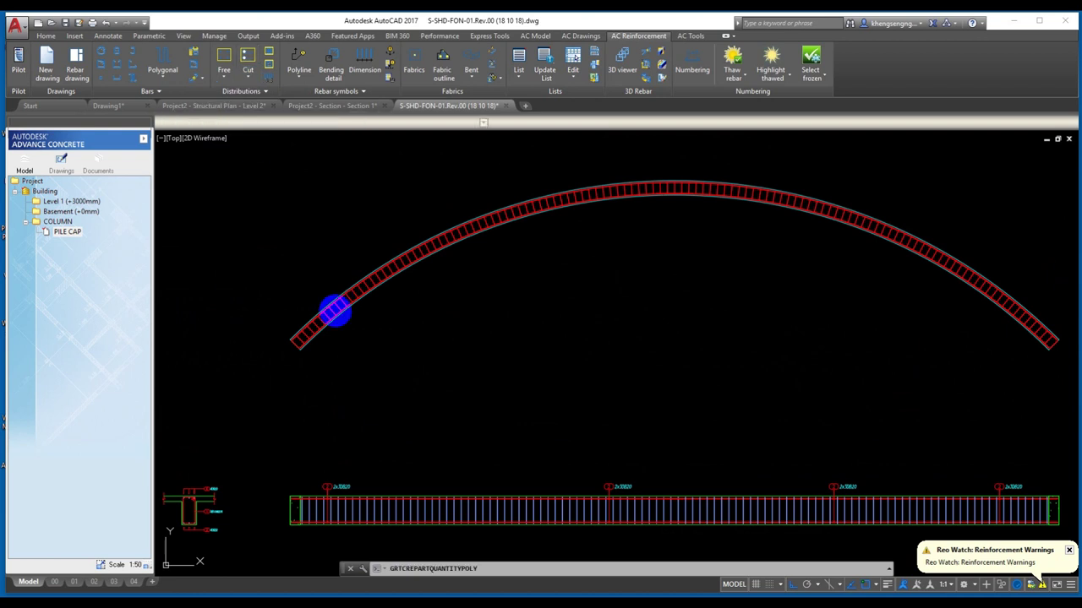
scroll(335, 313, up, 3)
scroll(386, 345, up, 4)
click(415, 387)
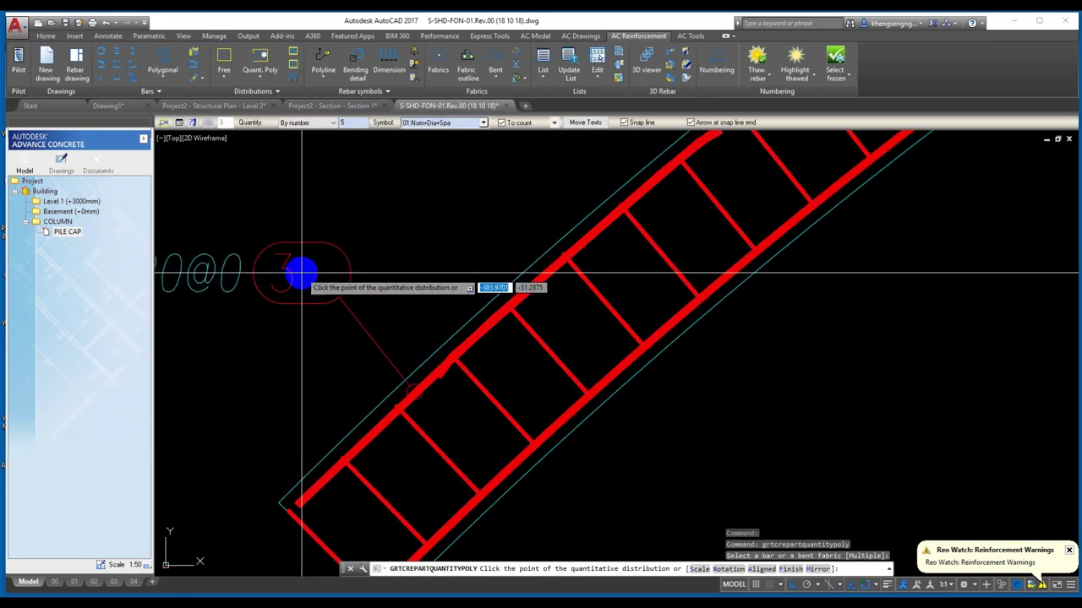
click(302, 273)
- Bring the new 5DB20@0 label into view and window-select it
scroll(304, 283, down, 2)
middle_drag(307, 292, 557, 303)
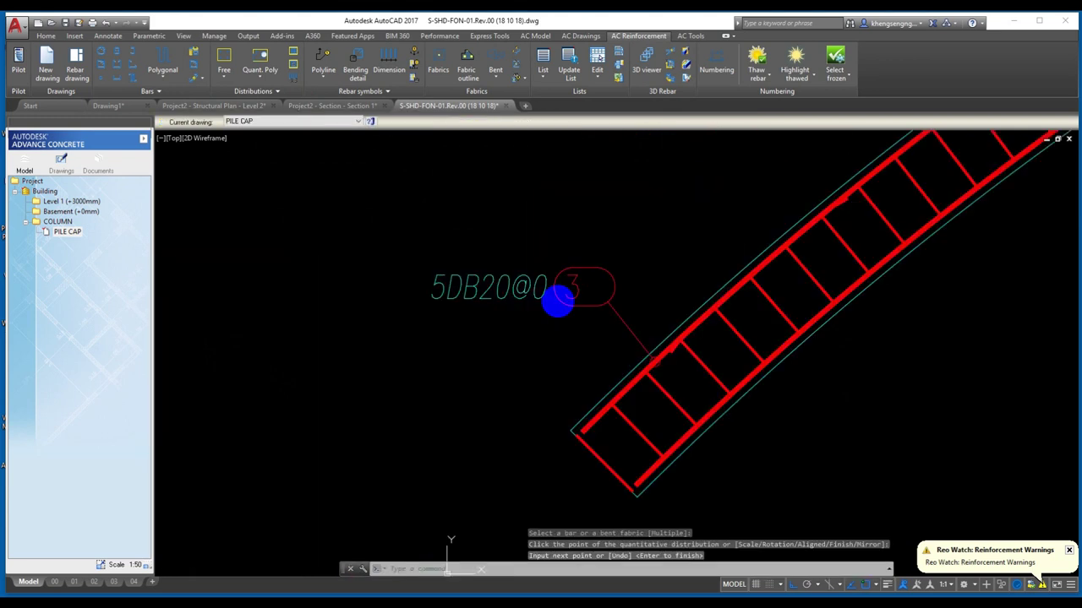
click(514, 350)
click(463, 221)
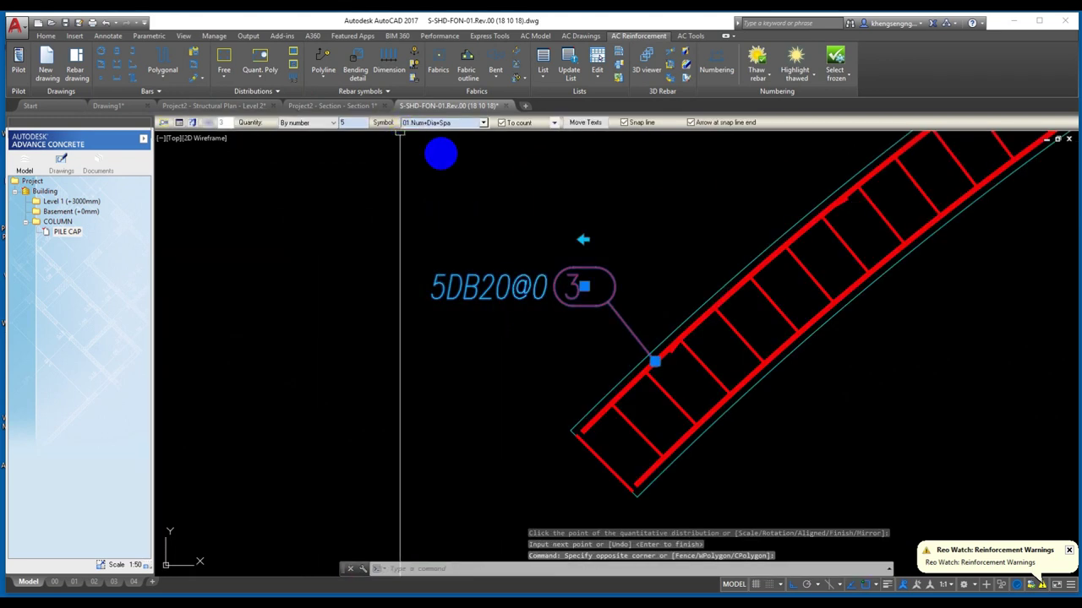
scroll(514, 319, down, 2)
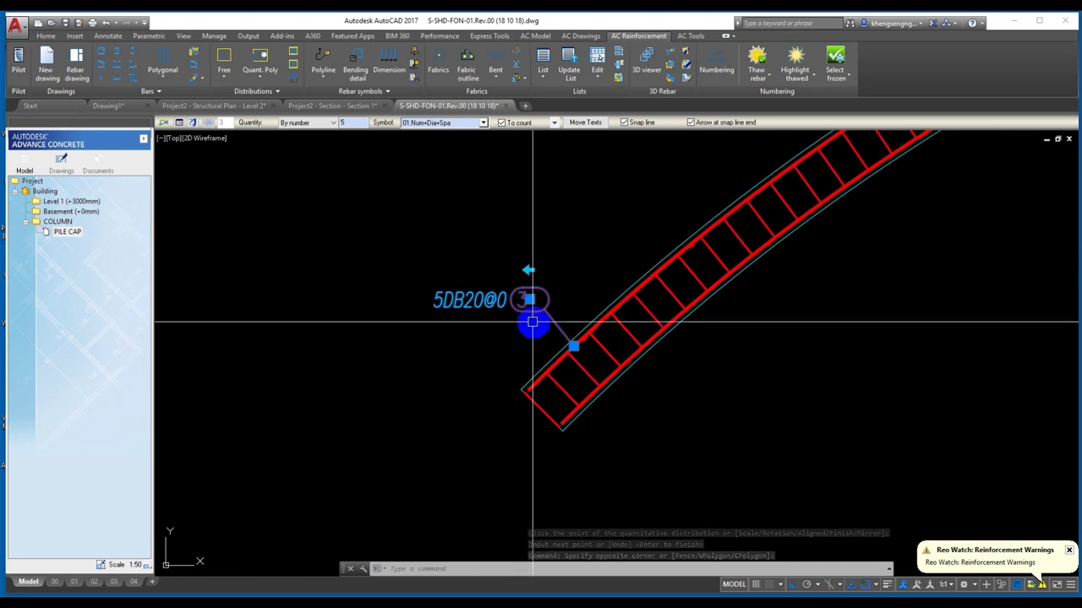
scroll(532, 322, down, 3)
scroll(515, 333, up, 3)
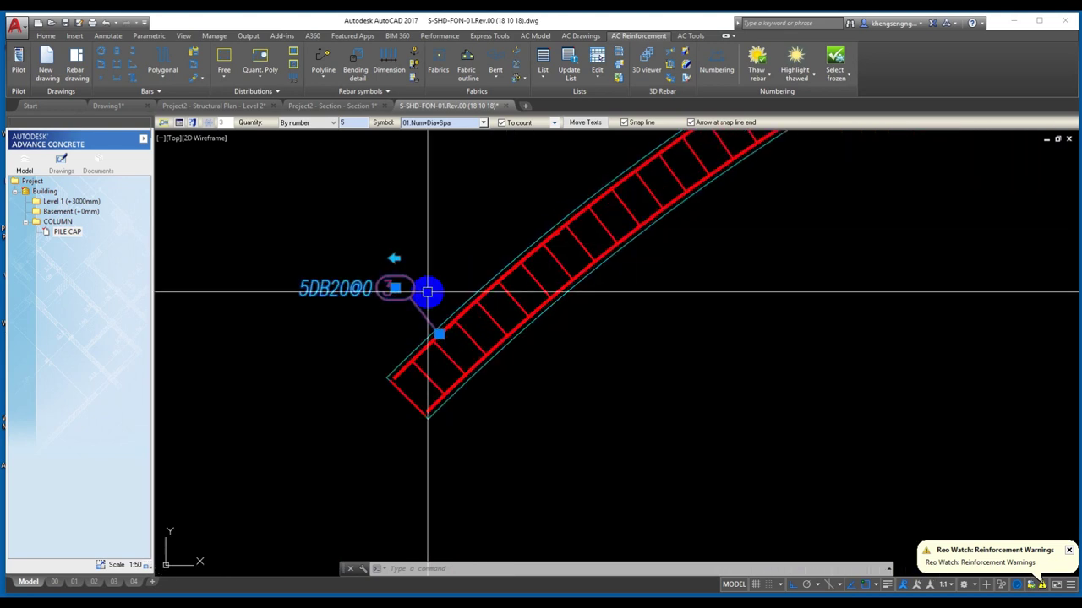
scroll(428, 291, up, 1)
key(Escape)
scroll(461, 312, up, 2)
click(462, 312)
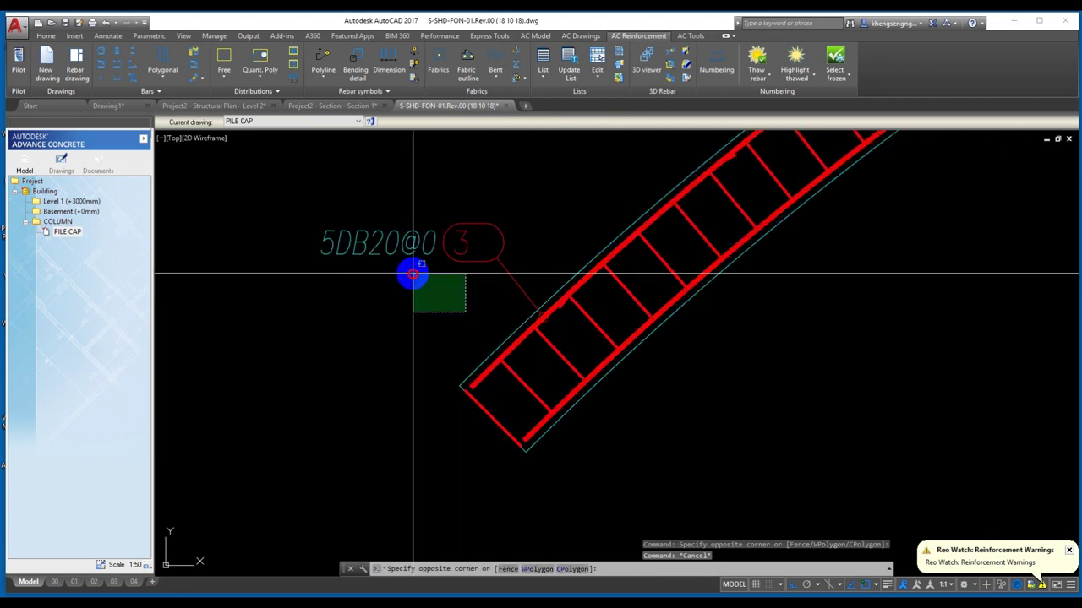
- Switch the selected bar label's format to show only quantity and diameter
click(359, 203)
click(473, 123)
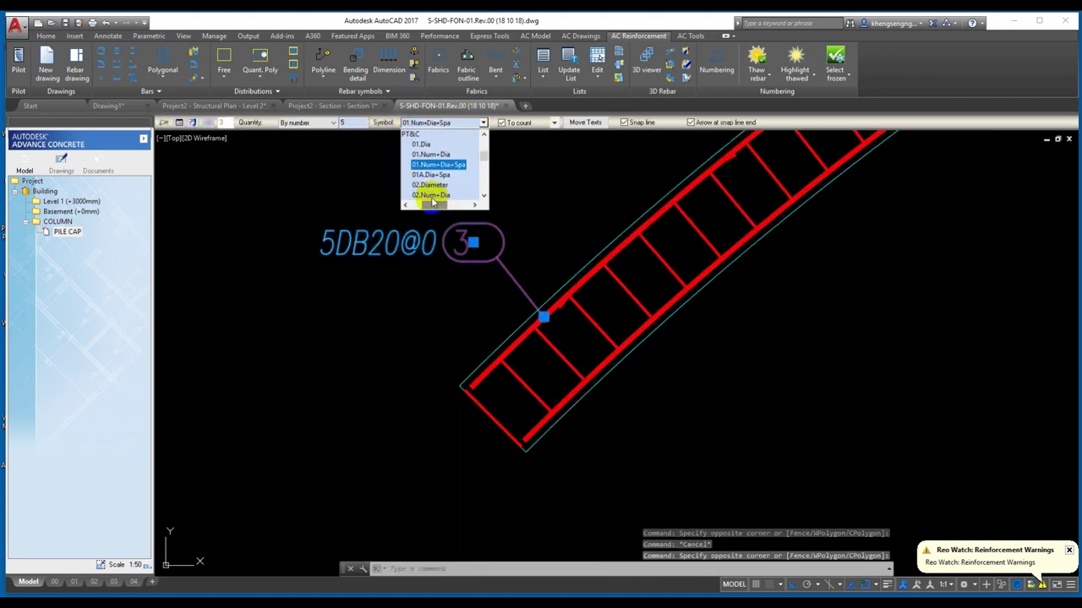
click(430, 154)
middle_drag(423, 193, 430, 227)
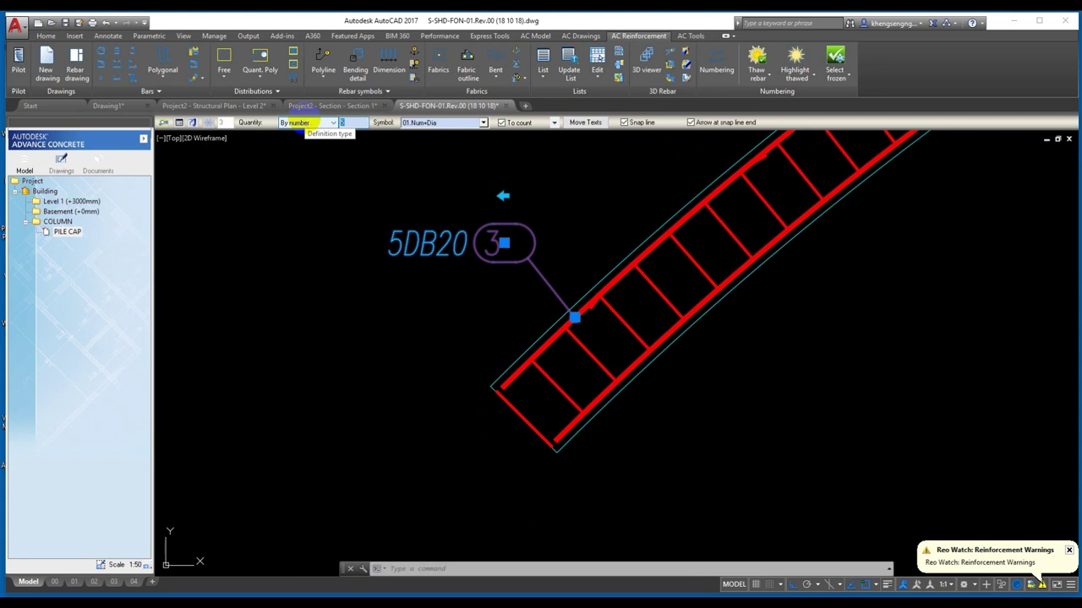
click(354, 123)
text(6)
click(405, 280)
key(Escape)
click(434, 302)
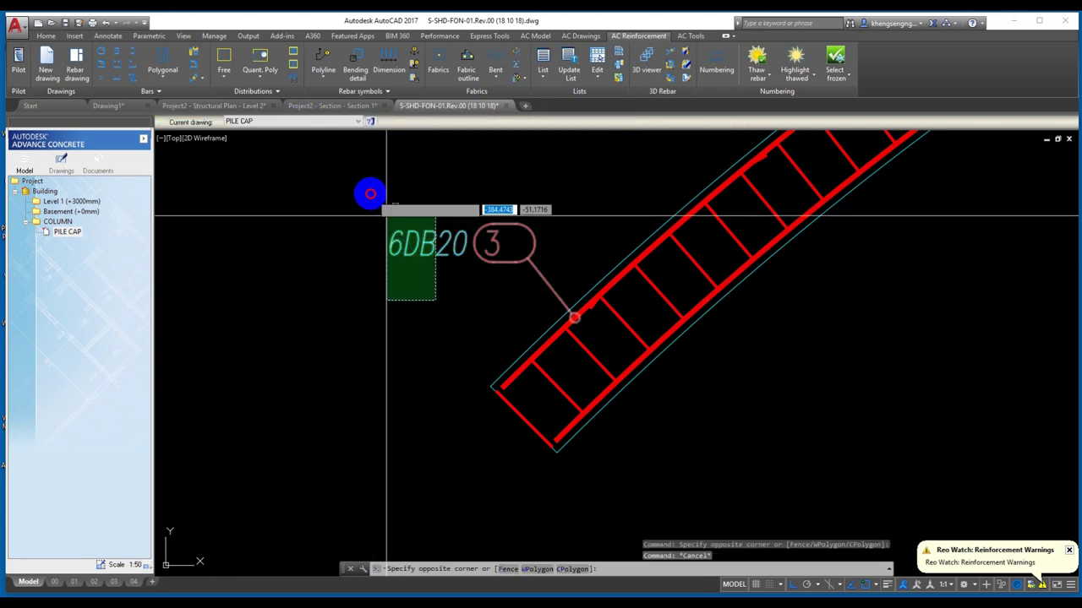
- Remove the quantity field from the position-3 reference mark so it reads 3X2DB20
right_click(326, 197)
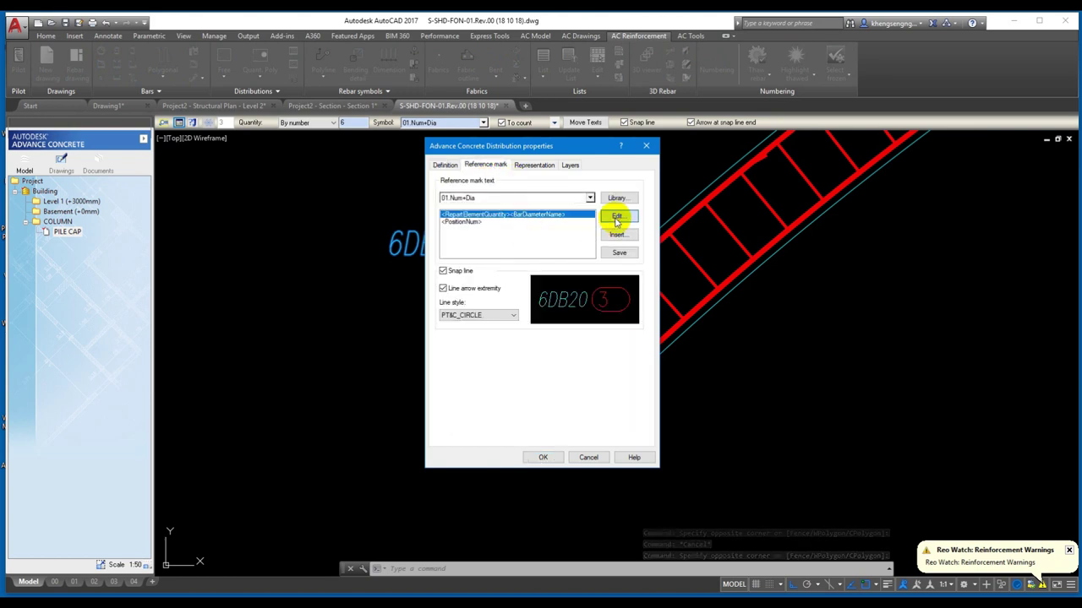
click(616, 218)
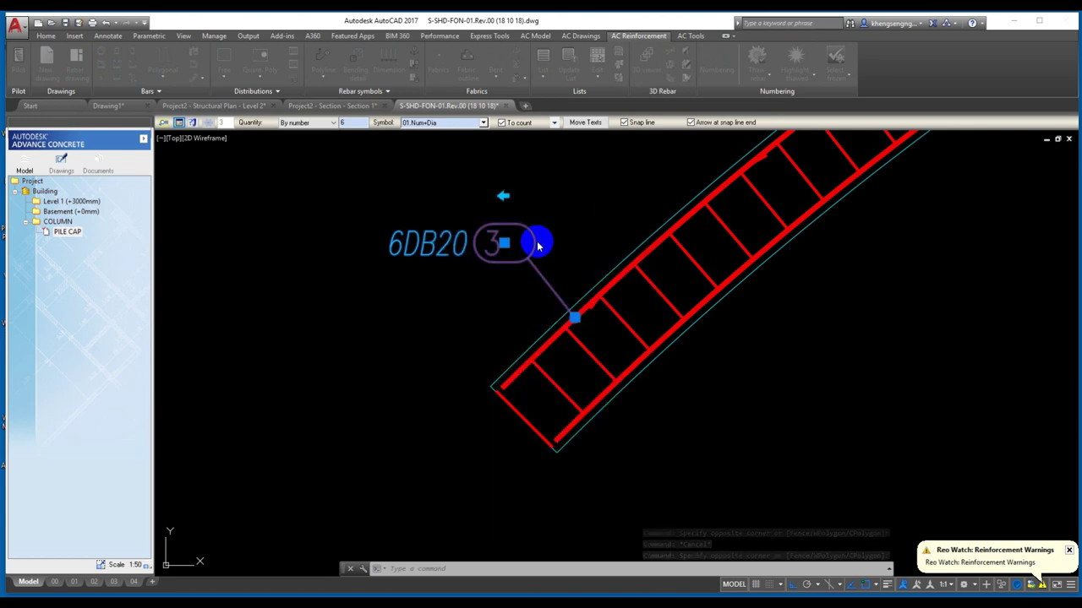
double_click(537, 245)
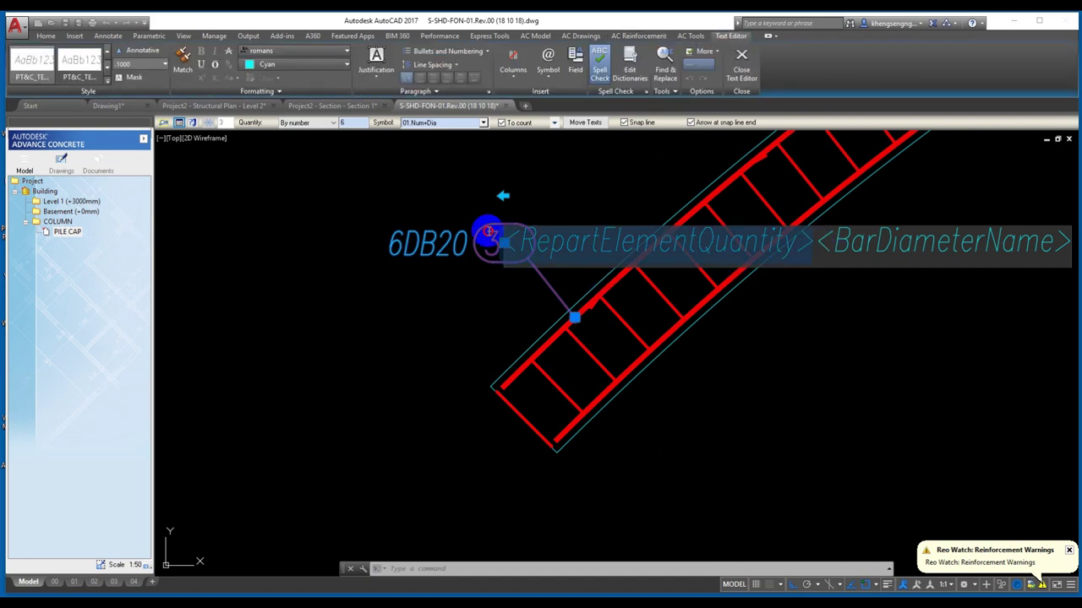
key(Delete)
text(3X2)
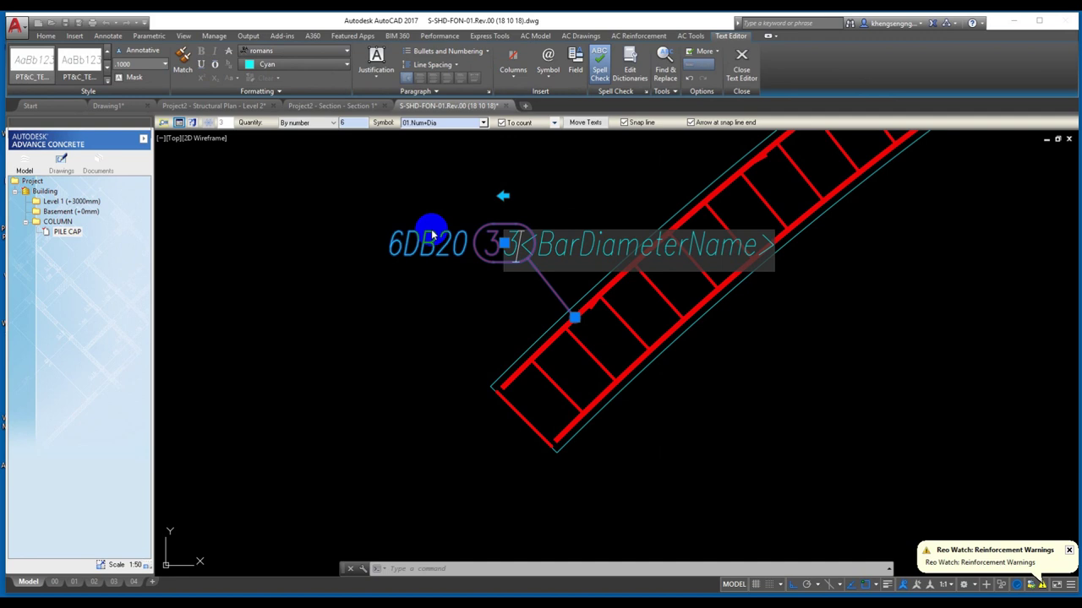
click(438, 329)
click(536, 451)
scroll(399, 454, down, 2)
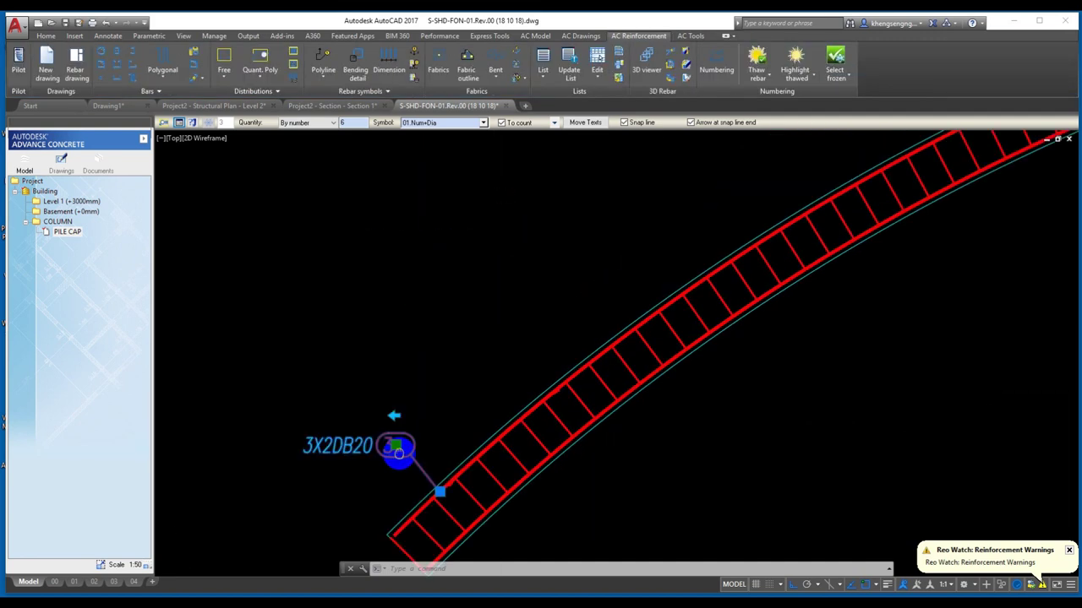
middle_drag(399, 454, 326, 495)
key(Escape)
middle_drag(536, 403, 463, 344)
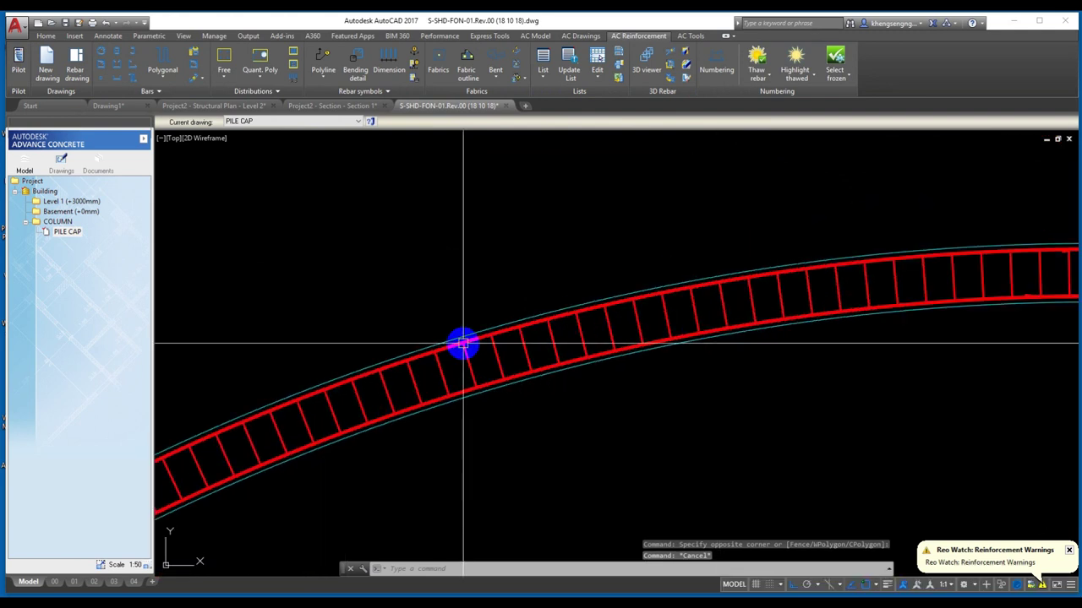
- Place a new quantity label with a leader on the curved position-4 bar
click(463, 344)
scroll(463, 344, down, 5)
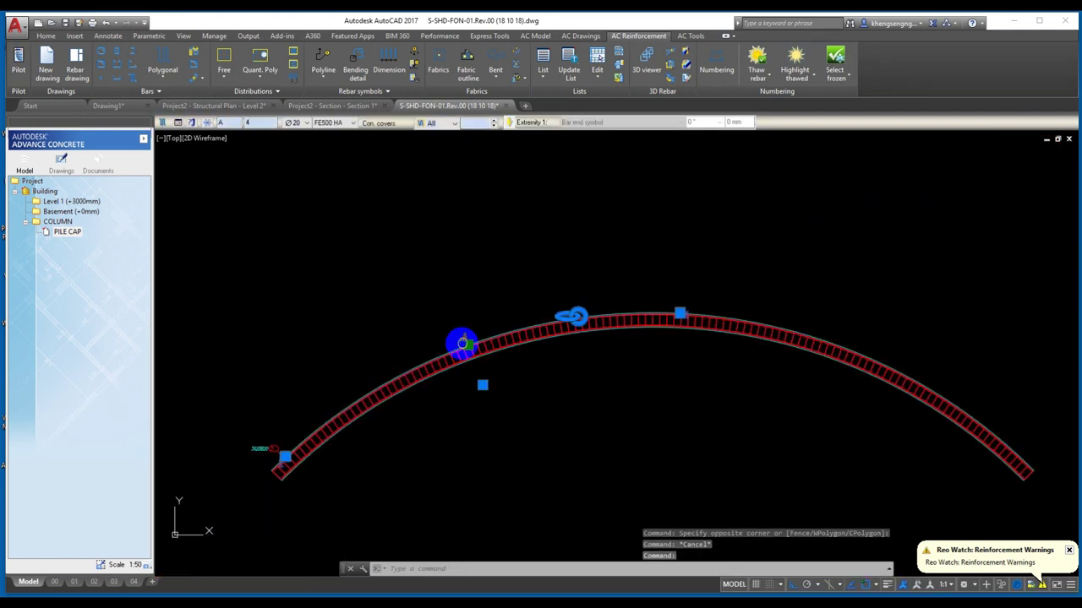
scroll(463, 343, up, 3)
key(Escape)
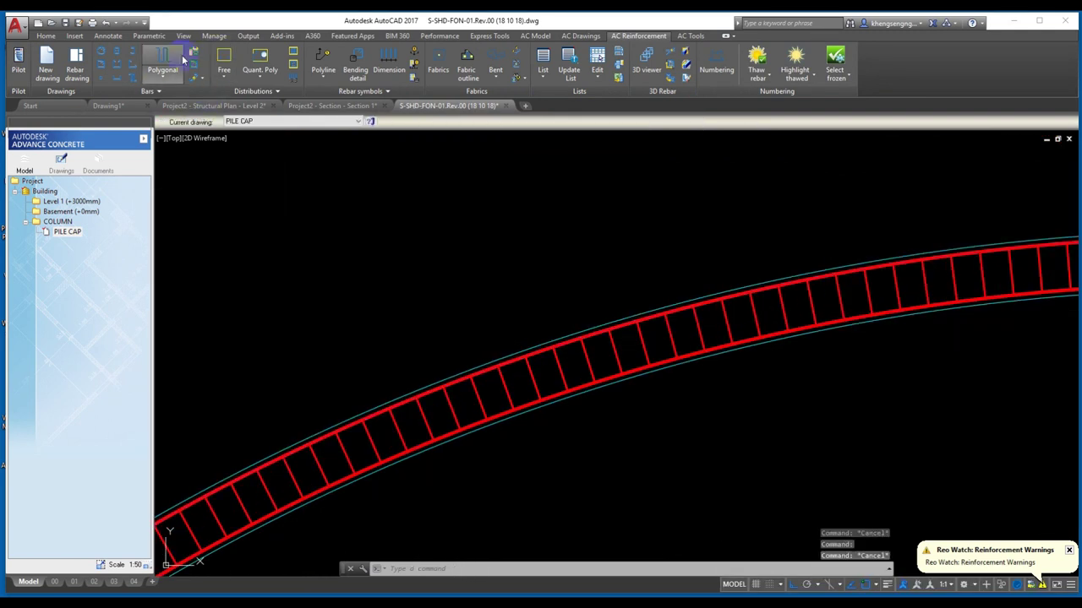
scroll(473, 367, up, 1)
scroll(482, 367, up, 1)
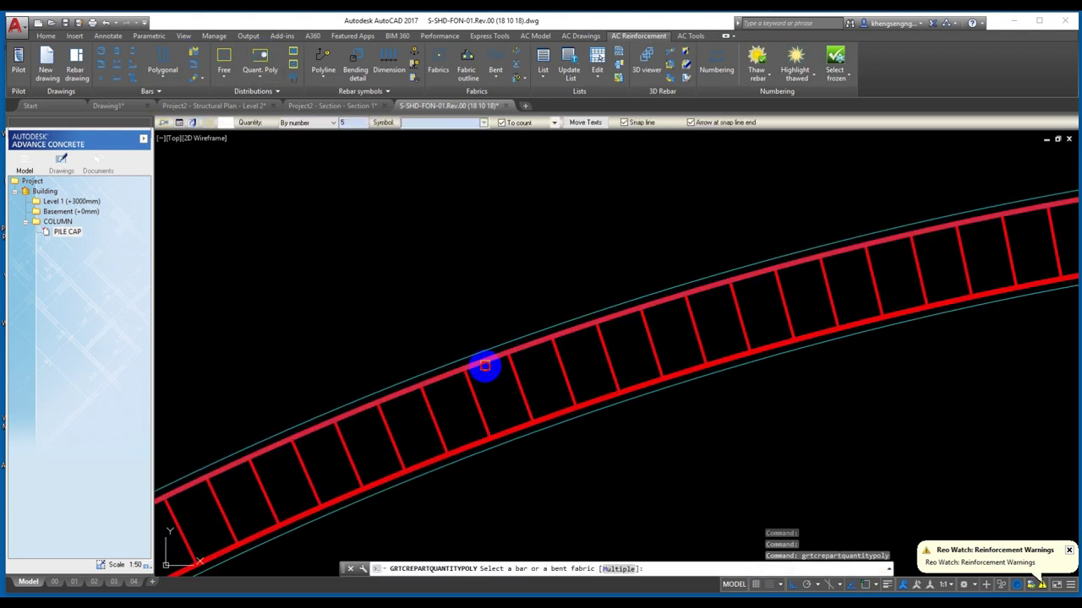
click(479, 359)
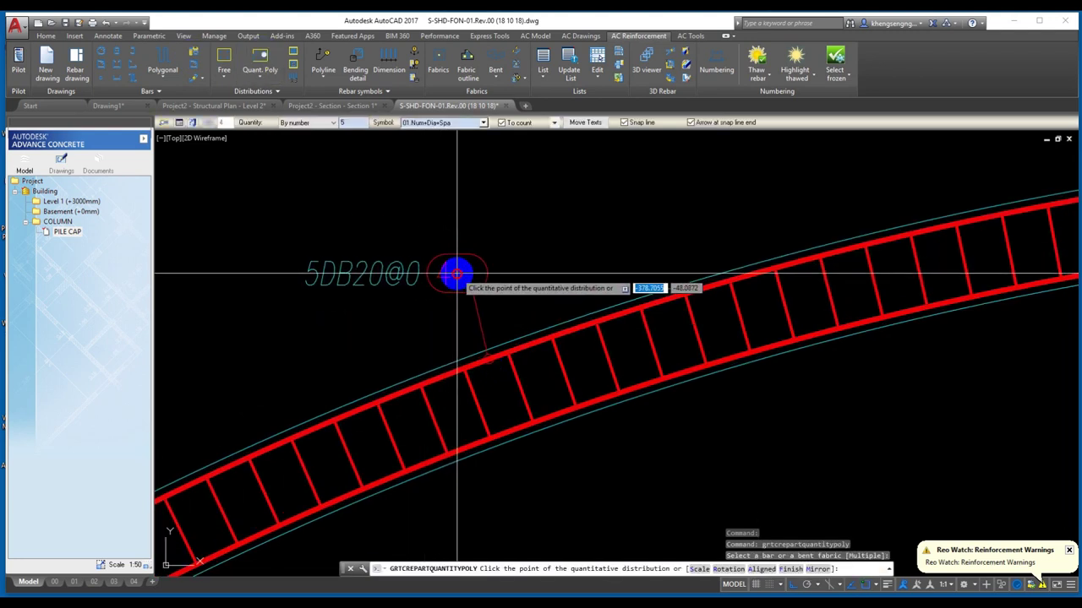
click(457, 273)
key(Return)
- Set the new label's symbol to 01.Num+Dia, showing quantity and diameter only
click(381, 314)
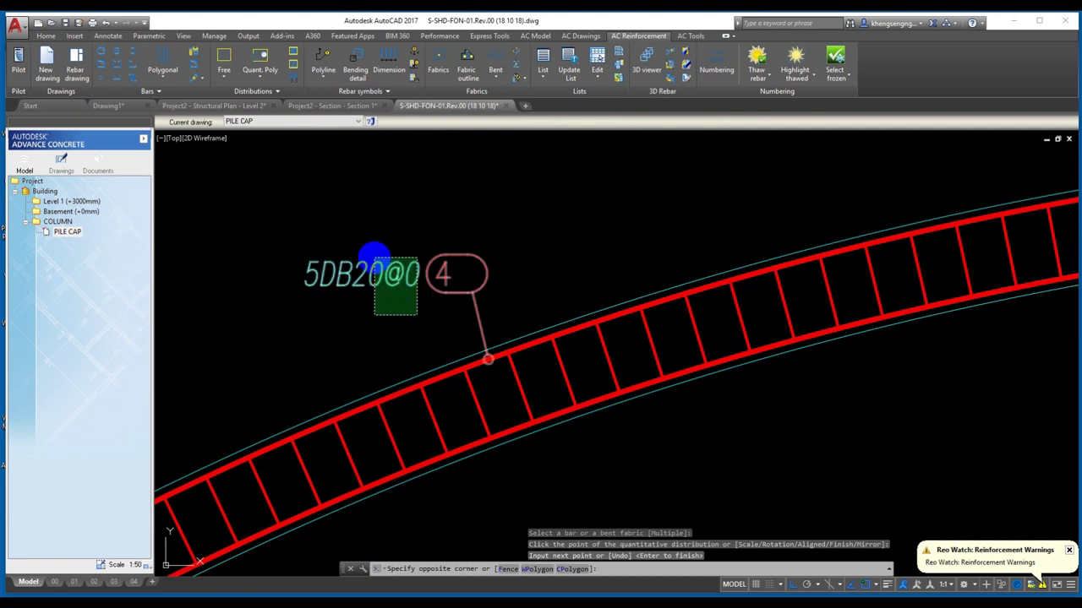
click(363, 253)
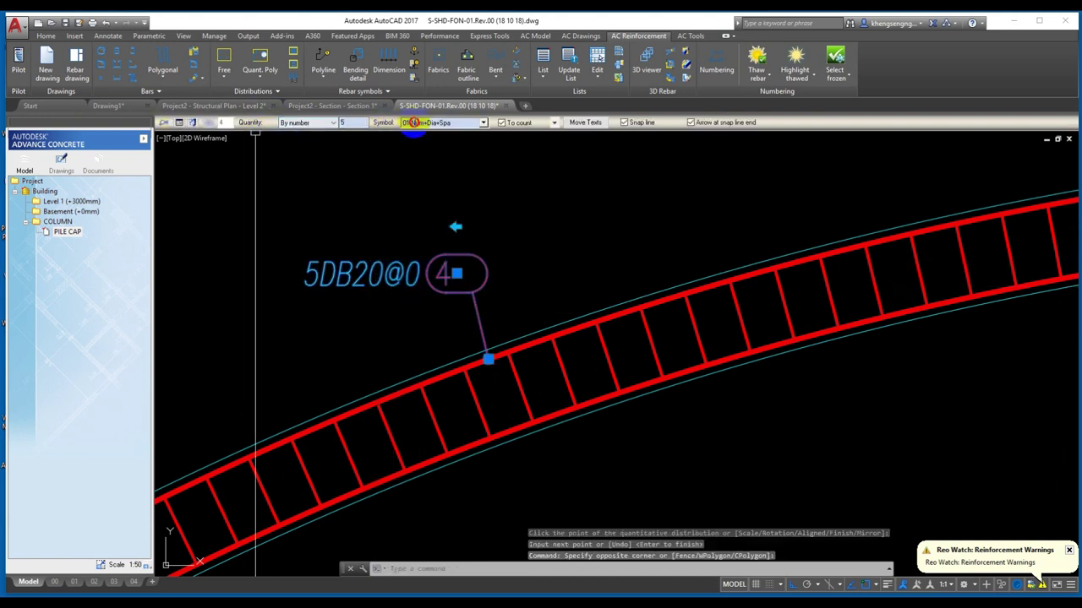
click(413, 123)
click(456, 155)
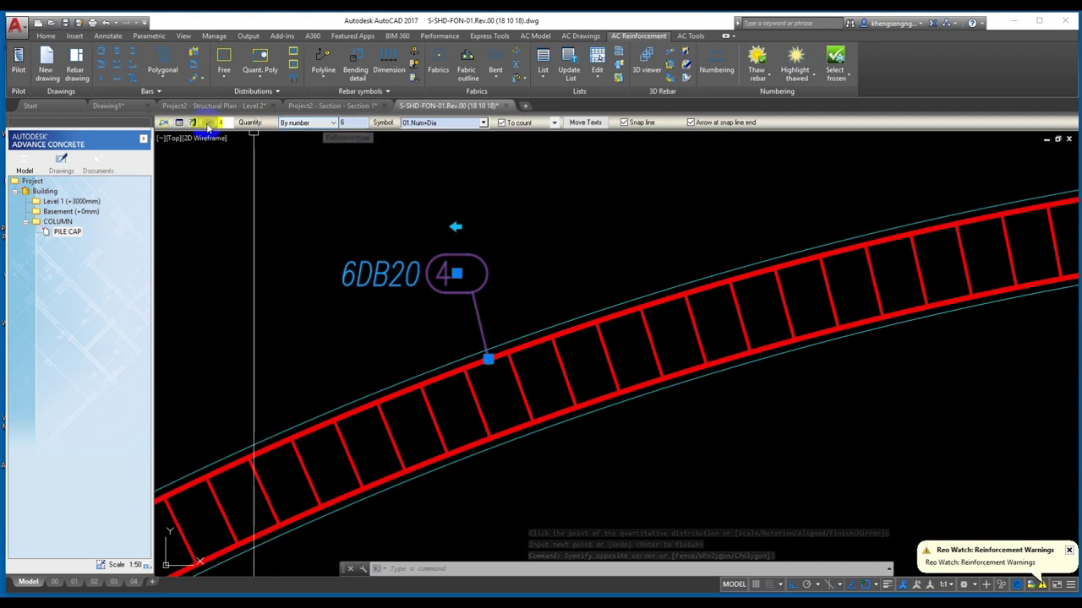
double_click(409, 224)
click(501, 166)
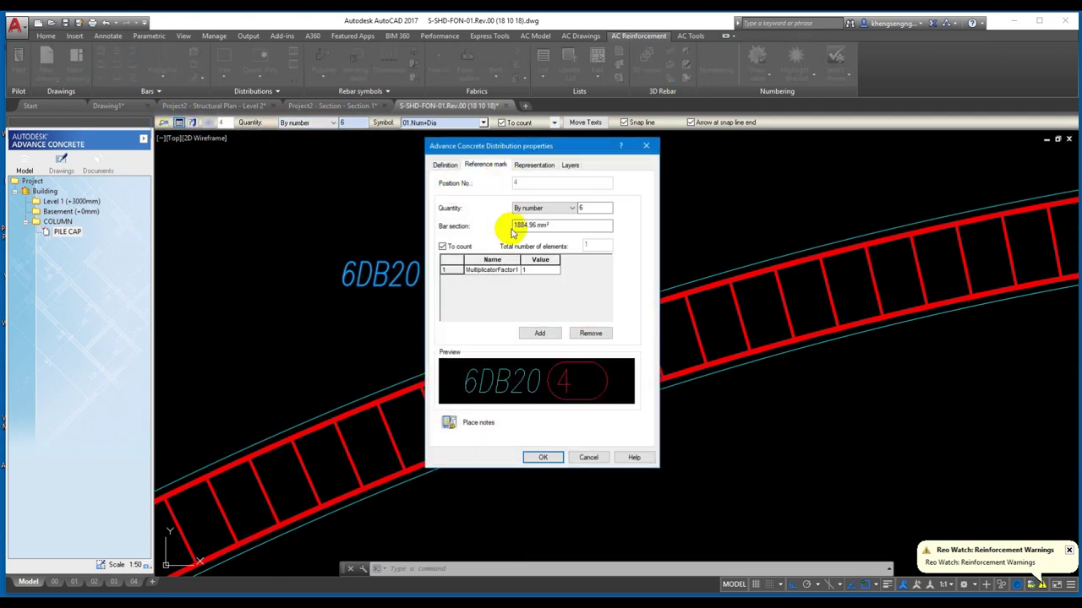
key(Return)
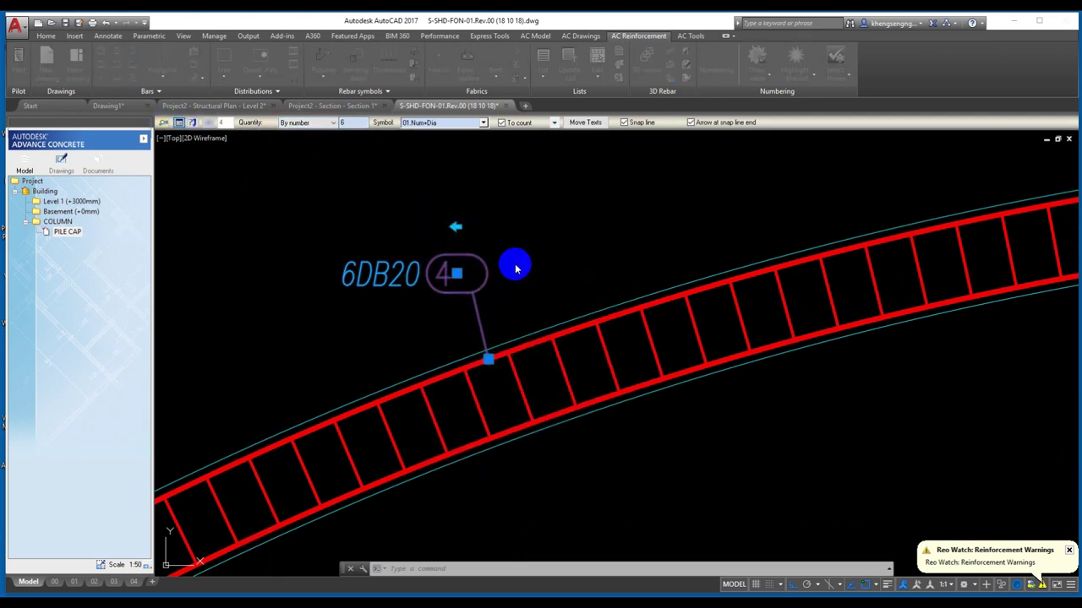
- Edit the 6DB20 label text to read 3X2DB20
double_click(550, 319)
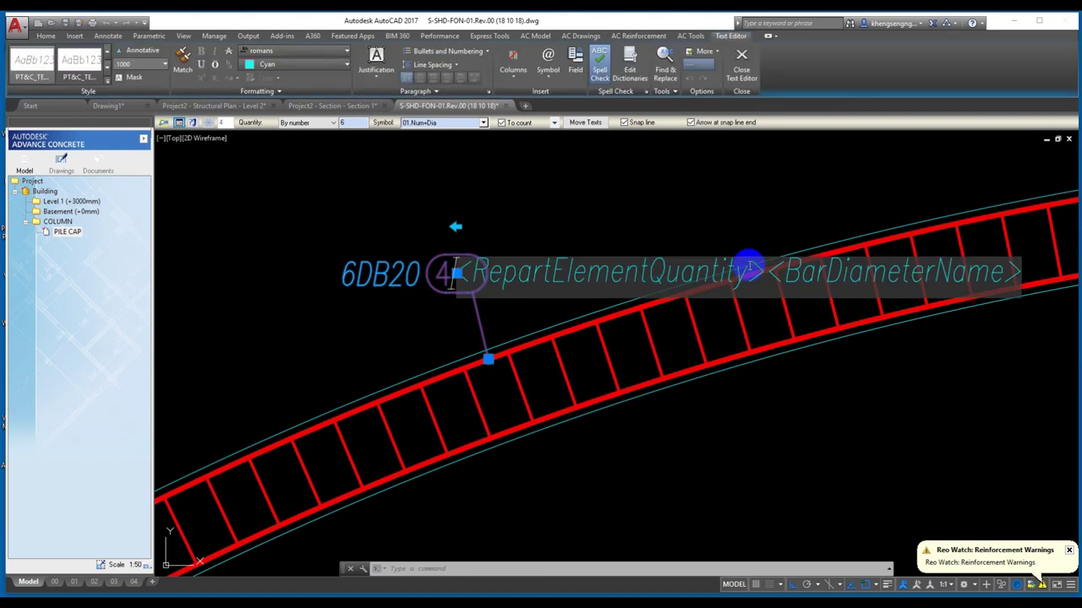
text(3X)
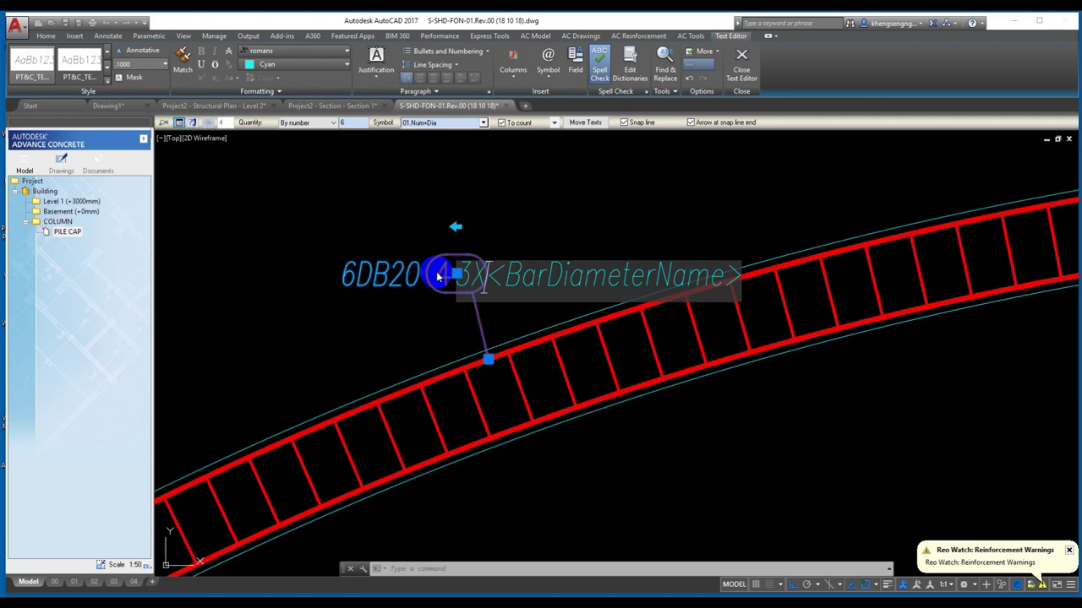
click(438, 338)
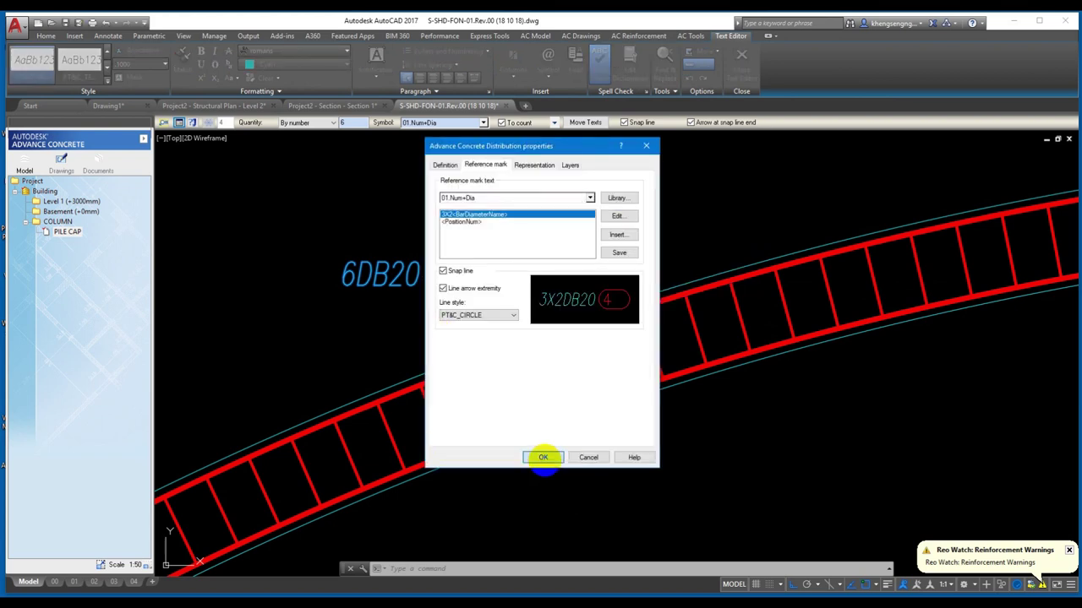
click(542, 457)
scroll(273, 401, down, 5)
middle_drag(273, 402, 417, 381)
scroll(475, 284, up, 3)
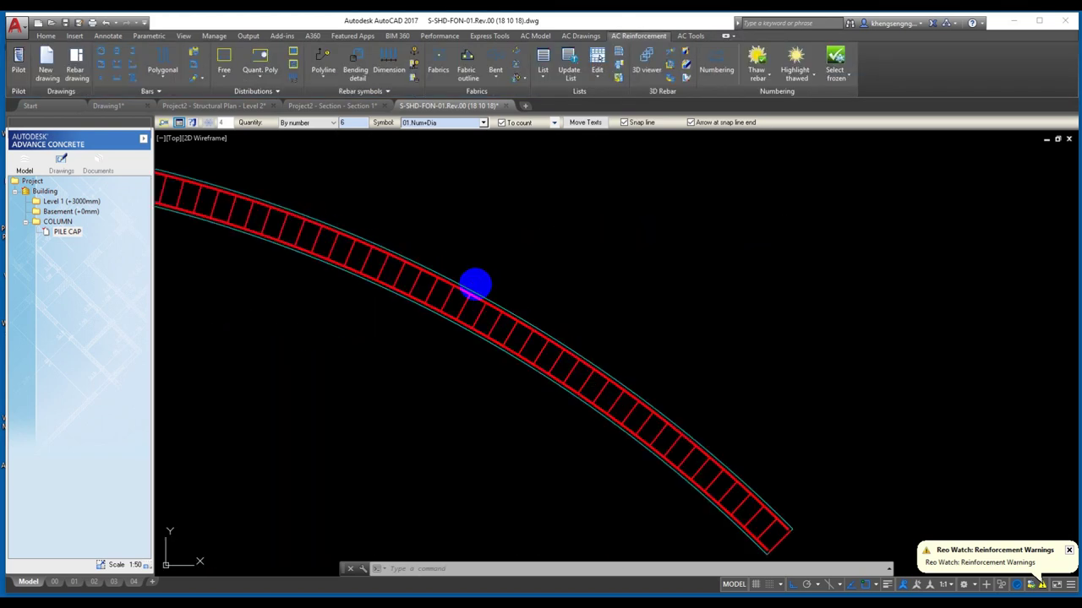
- Place a 01.Num+Dia quantity label (6DB20) beside the descending part of the curved bar
scroll(499, 308, up, 2)
scroll(523, 332, down, 2)
click(459, 296)
middle_drag(459, 297, 377, 221)
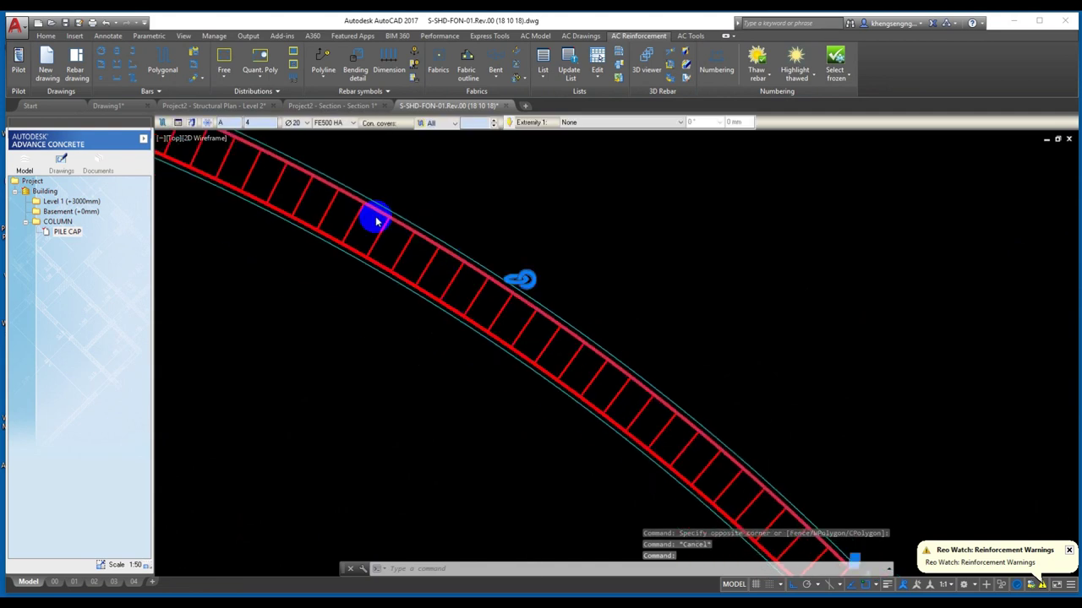
key(Escape)
click(230, 57)
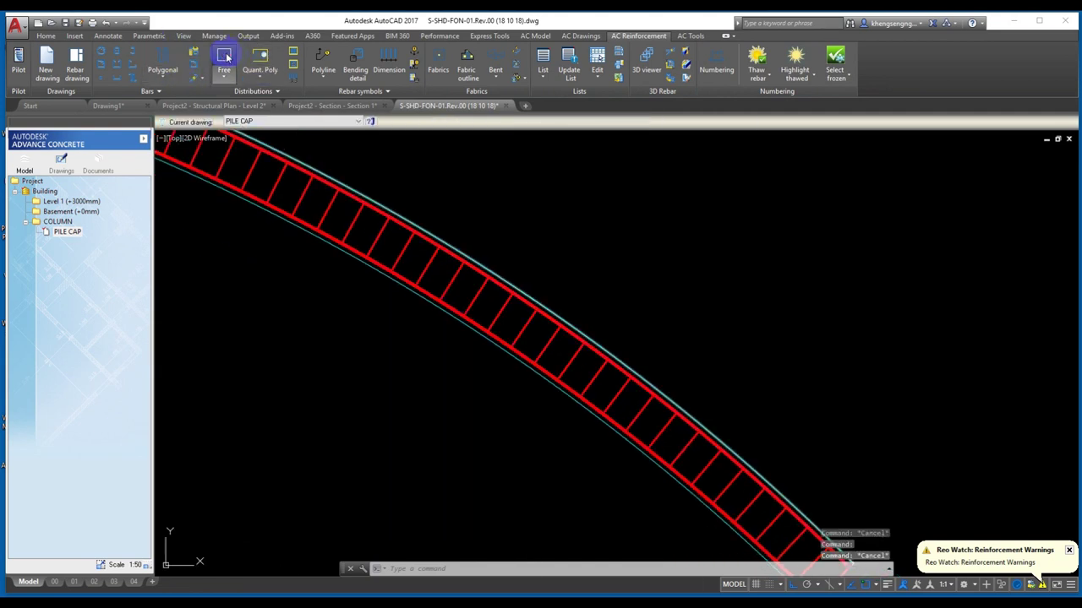
click(588, 347)
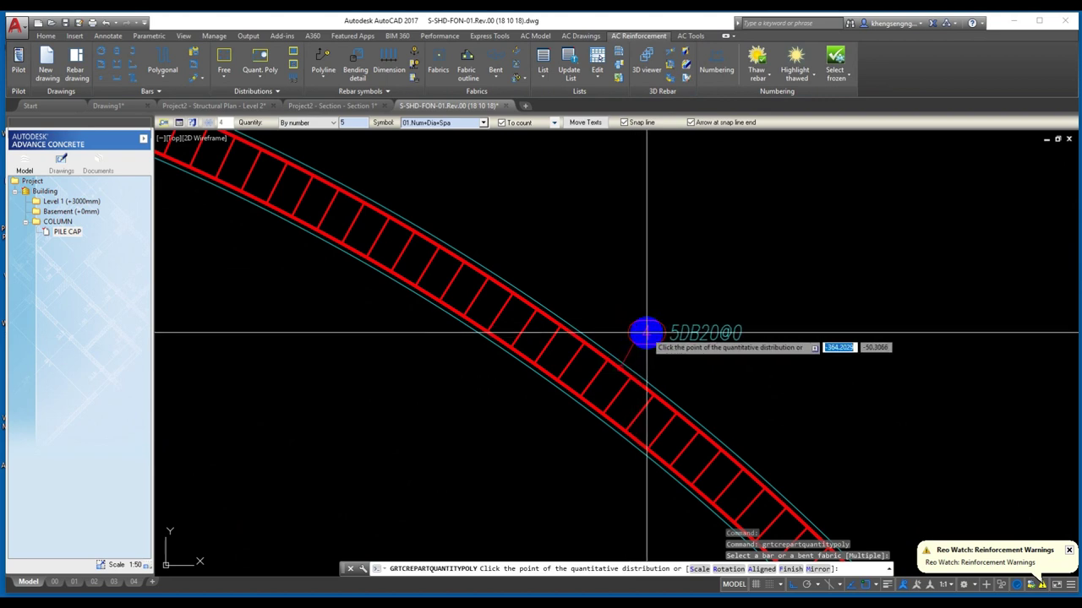
click(414, 123)
click(447, 153)
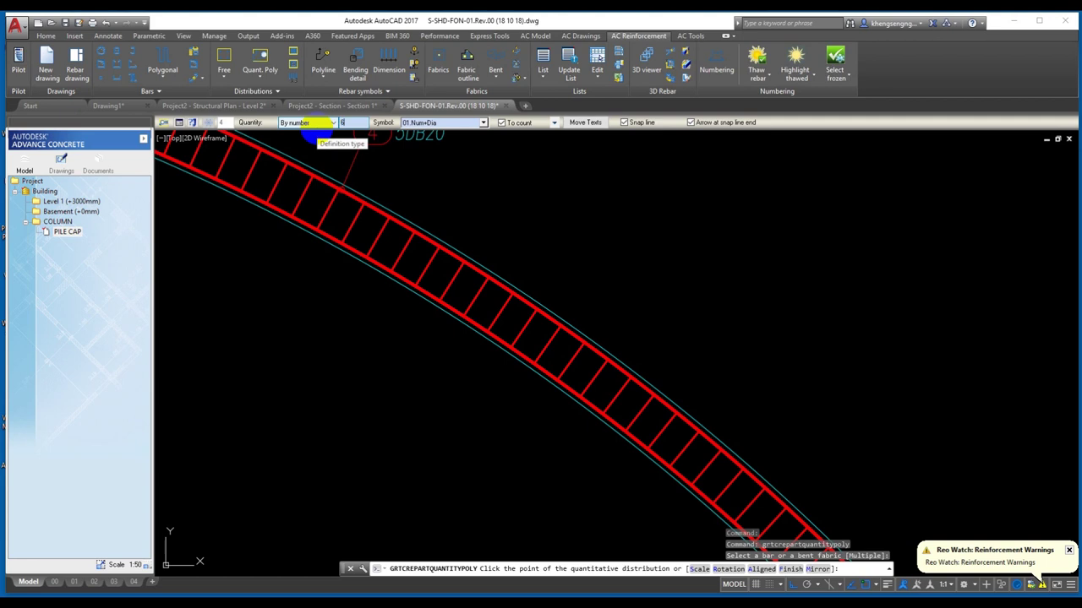
click(676, 341)
key(Return)
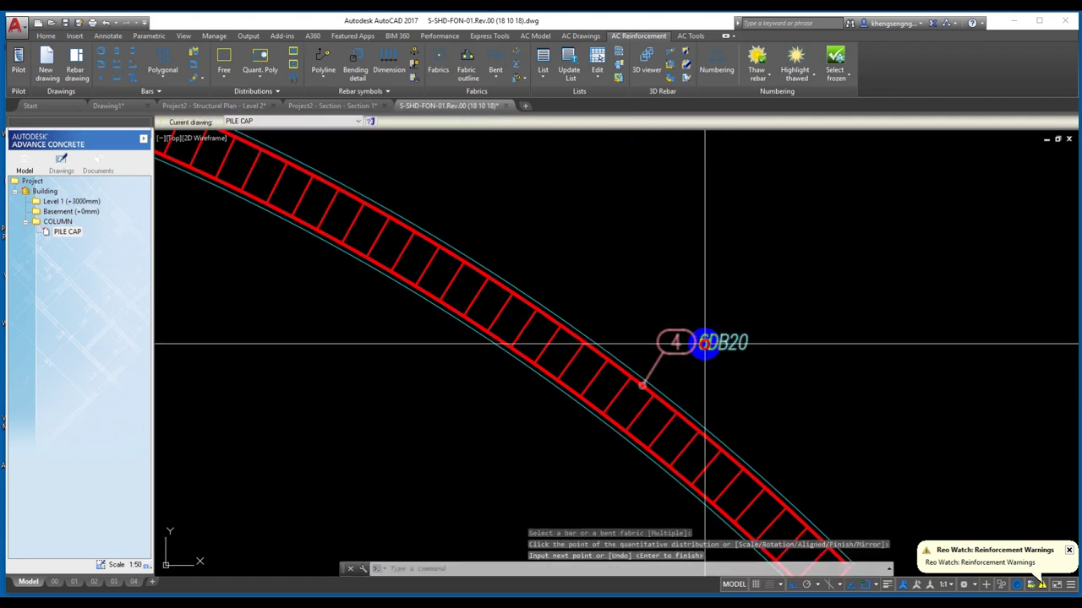
- Change the label's quantity text to 3X so it reads 3X2DB20
click(180, 123)
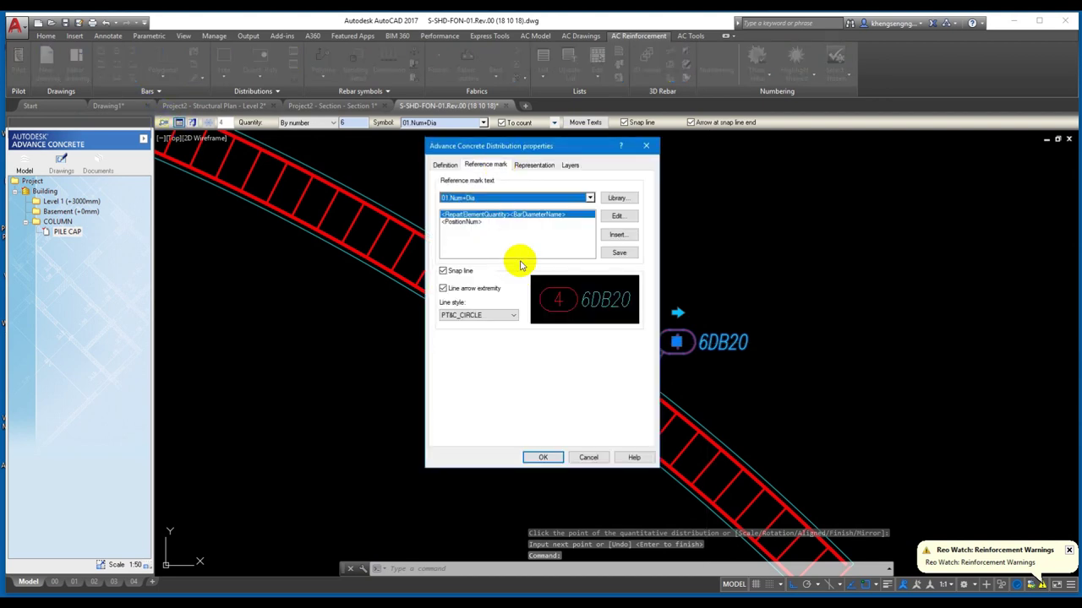
double_click(599, 212)
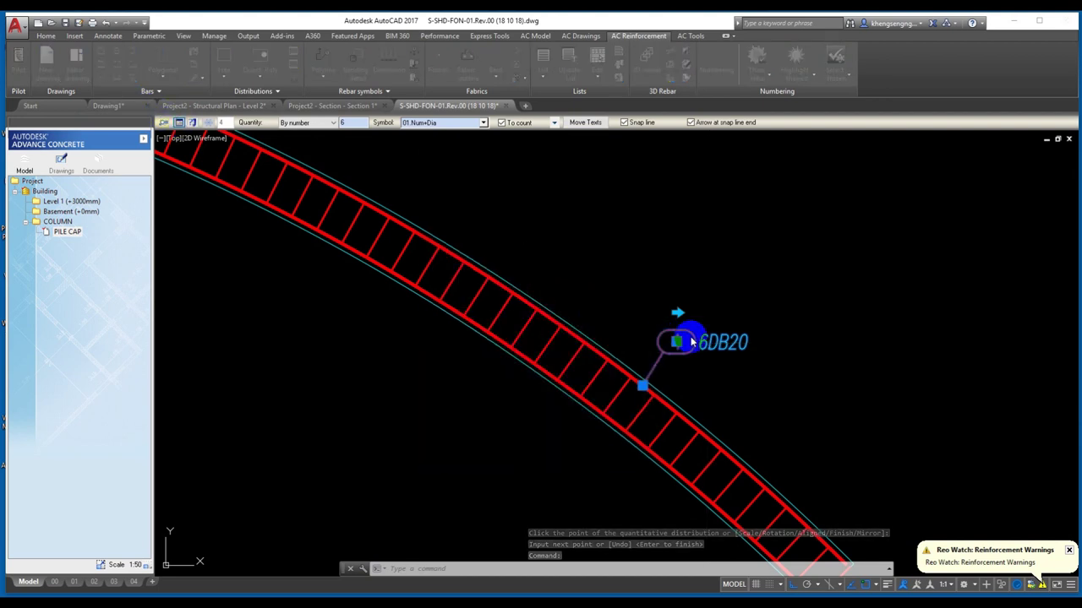
double_click(691, 341)
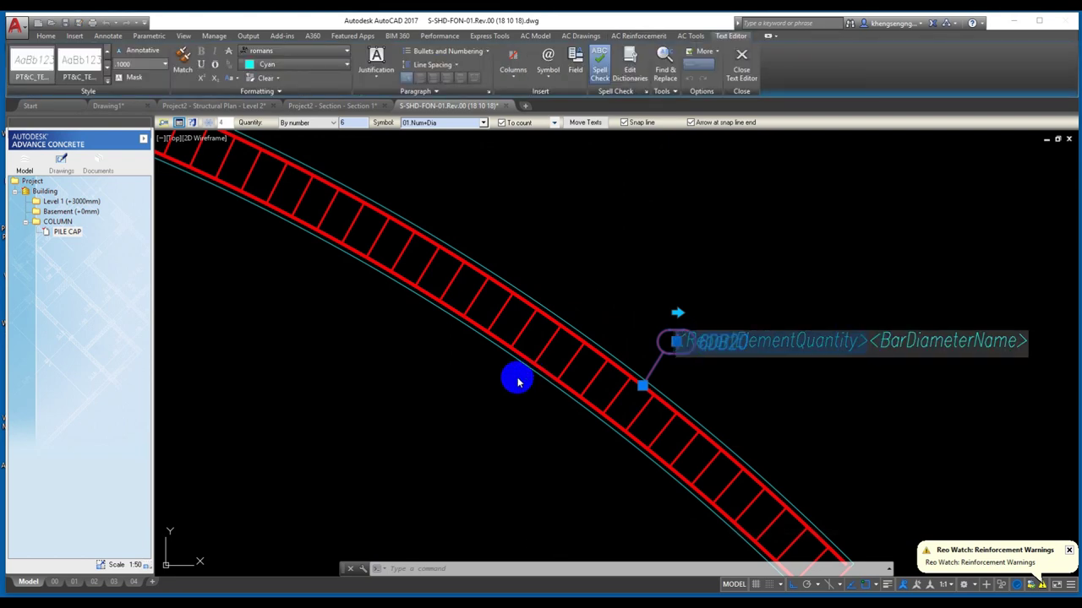
scroll(516, 378, down, 3)
scroll(391, 355, down, 3)
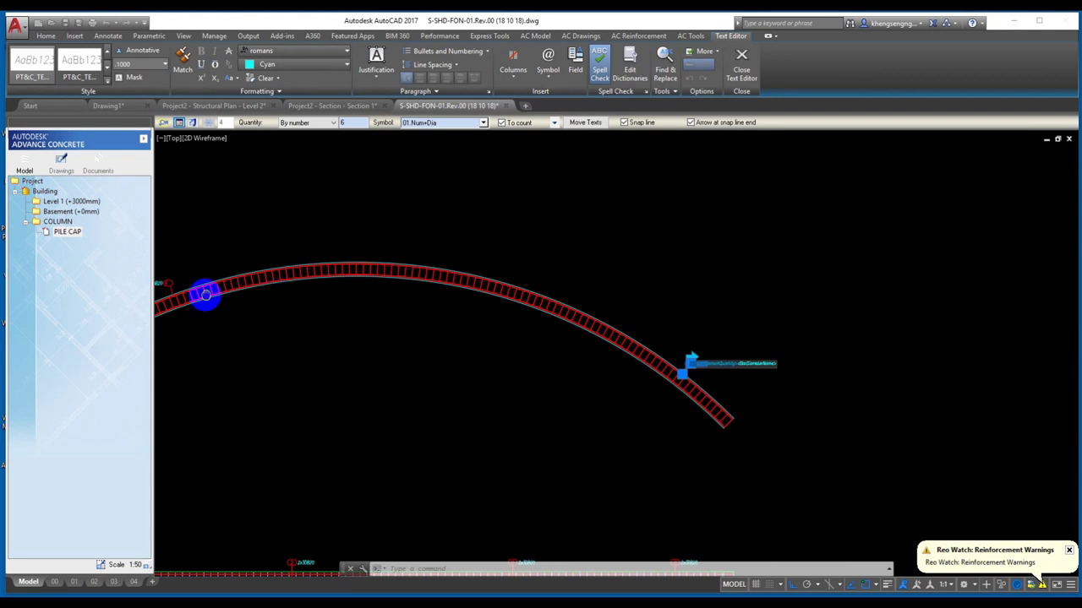
scroll(205, 294, up, 3)
mouse_move(222, 272)
middle_down()
mouse_move(620, 283)
mouse_move(112, 362)
mouse_move(998, 403)
mouse_move(366, 270)
middle_up()
text(3X16BB20)
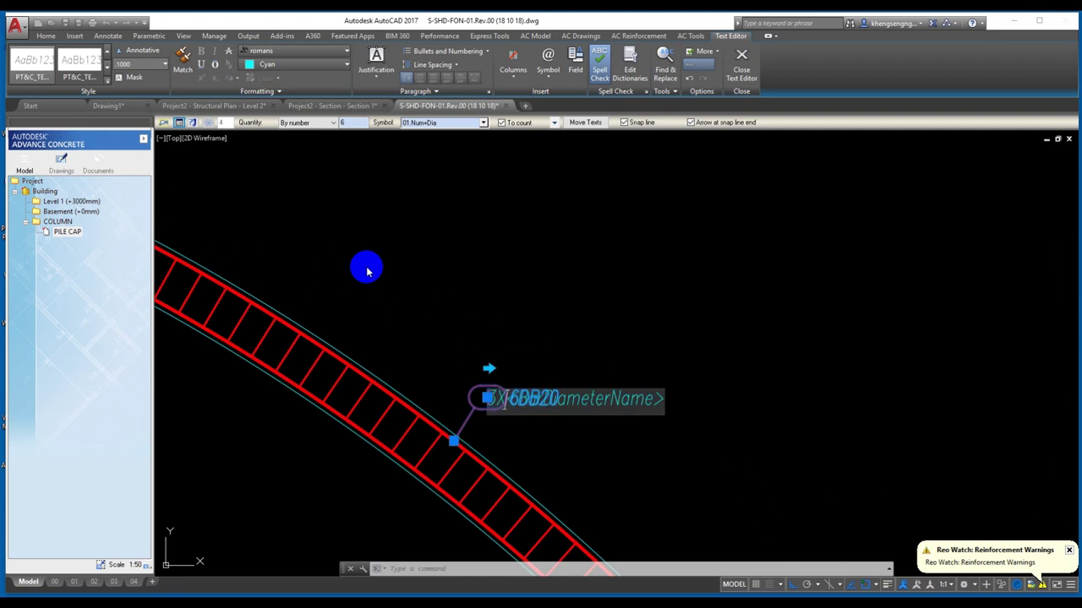
click(366, 267)
click(558, 464)
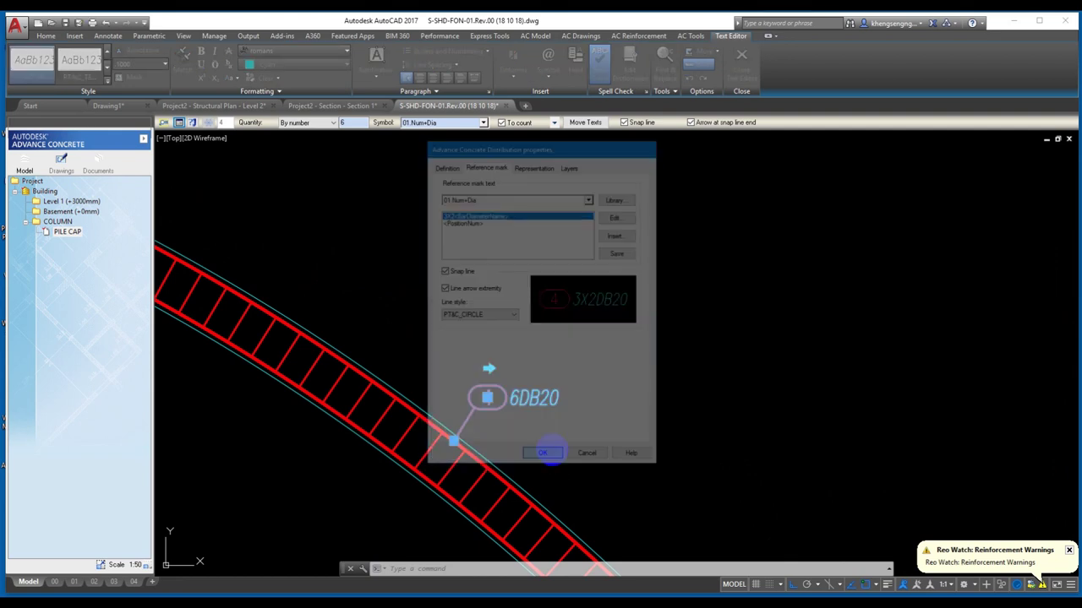
scroll(507, 405, down, 3)
scroll(676, 296, up, 3)
scroll(658, 334, up, 2)
middle_drag(650, 328, 602, 285)
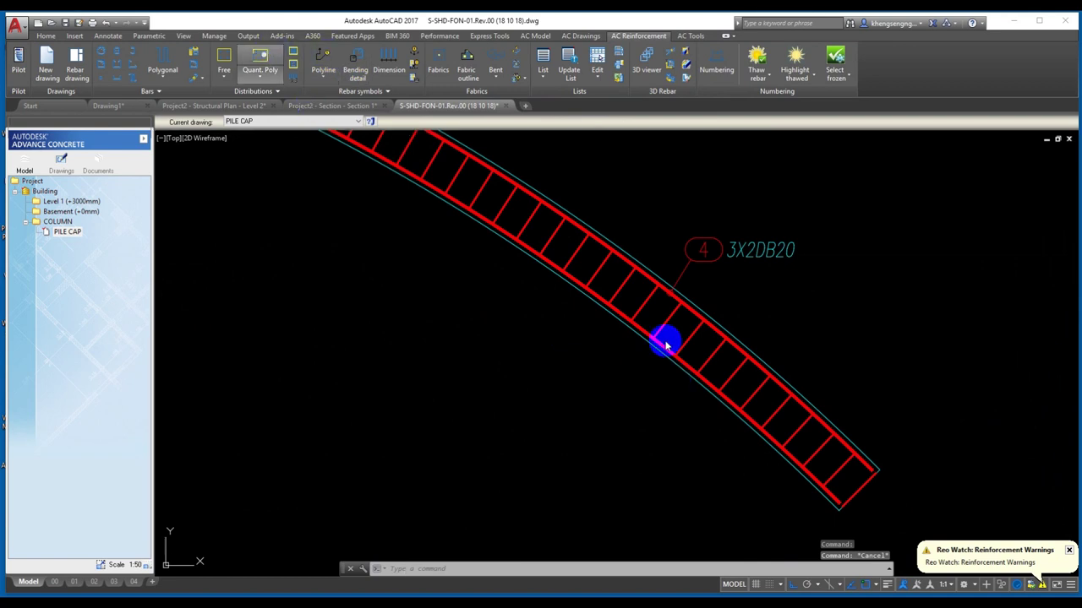
scroll(640, 332, up, 2)
- Place another 6DB20 quantity label below the curved bar, flipped to the bubble's other side
click(639, 322)
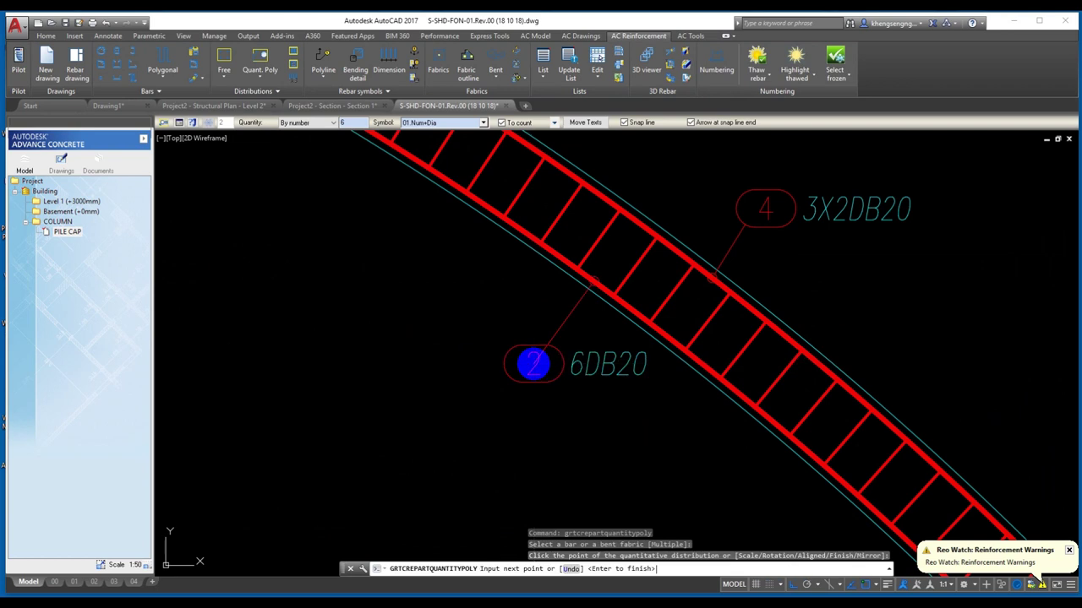
click(531, 363)
key(Return)
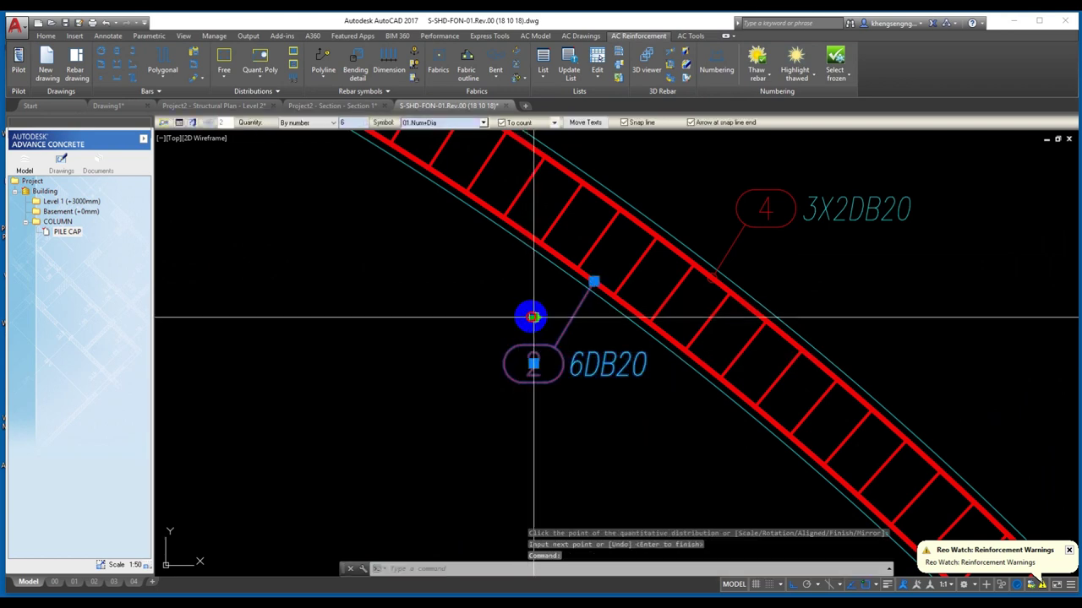
click(535, 317)
- Edit the reference mark text, removing the quantity field so the label reads 3X2DB20
click(179, 123)
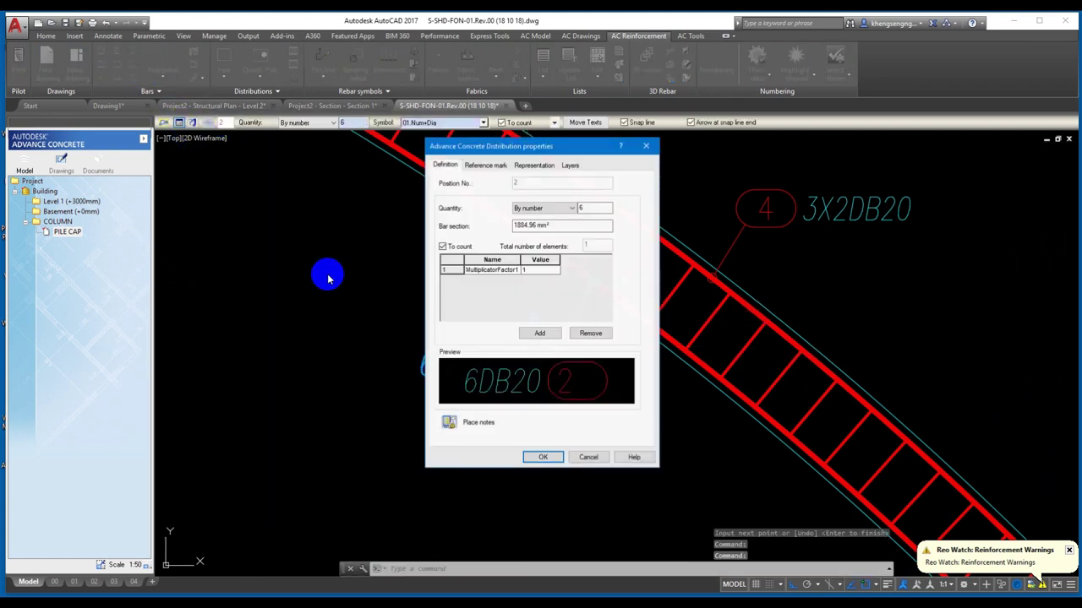
click(488, 169)
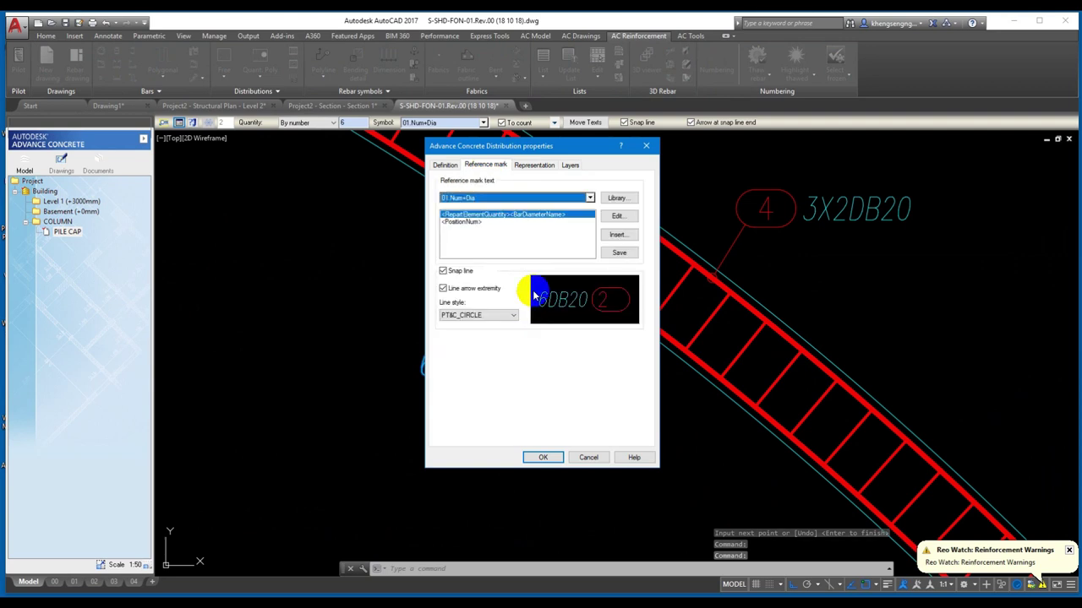
click(606, 218)
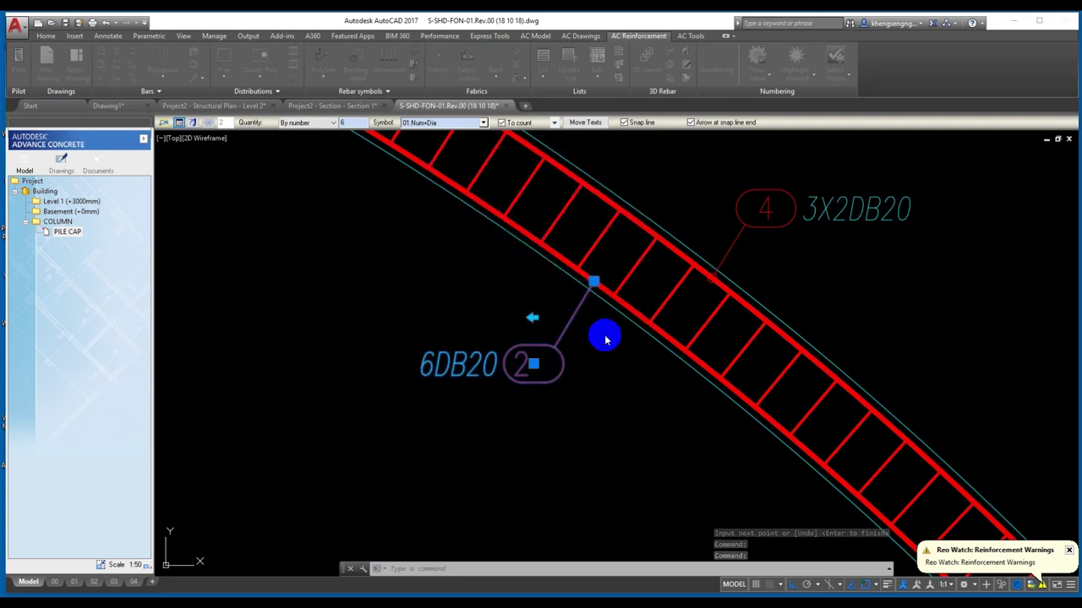
double_click(570, 348)
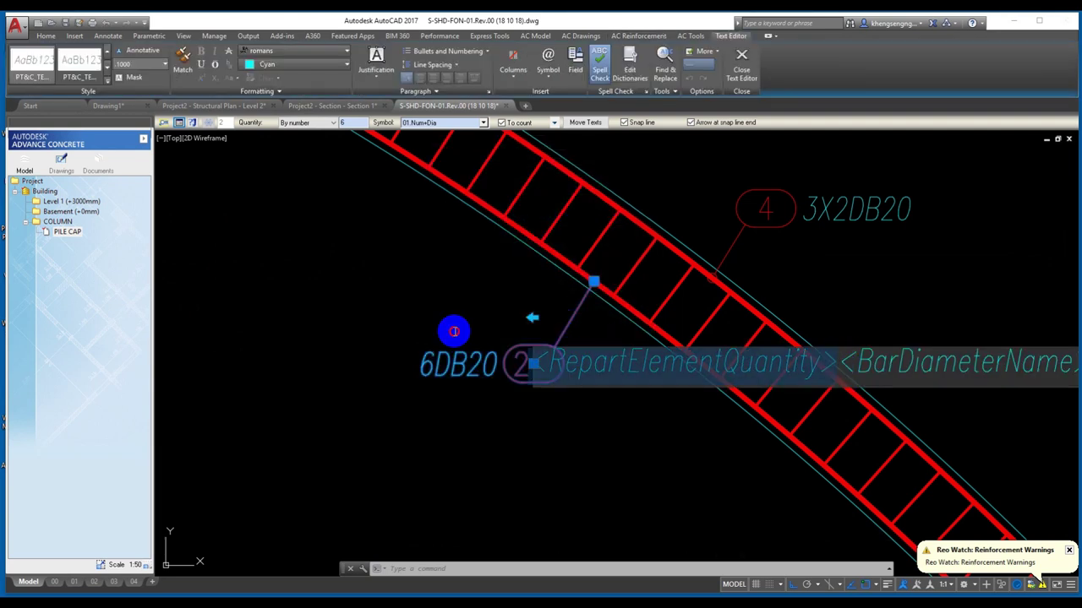
key(Delete)
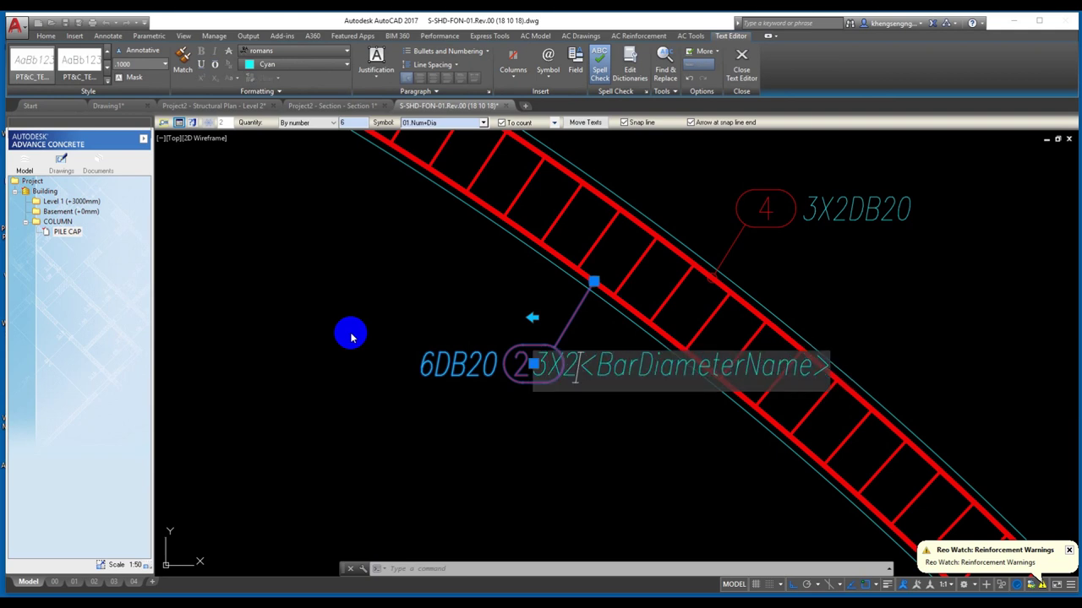
click(305, 304)
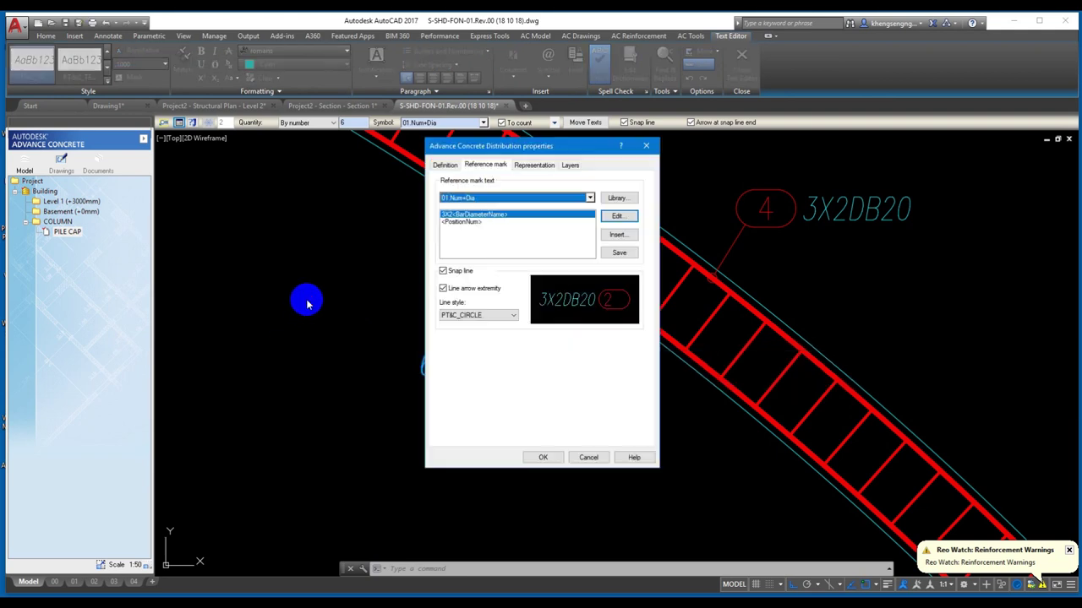
click(543, 457)
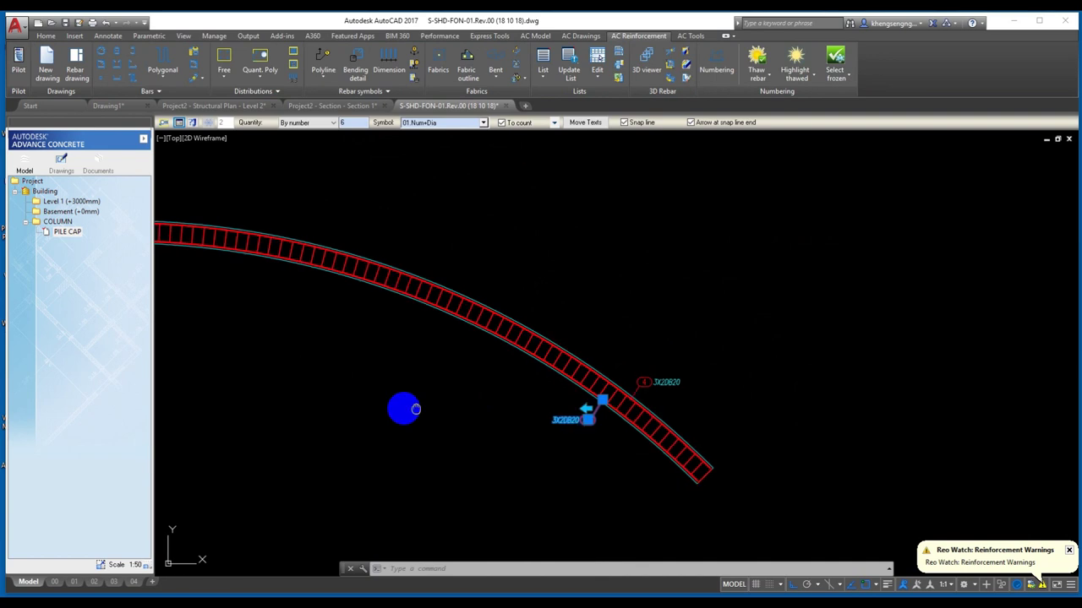
scroll(438, 318, up, 5)
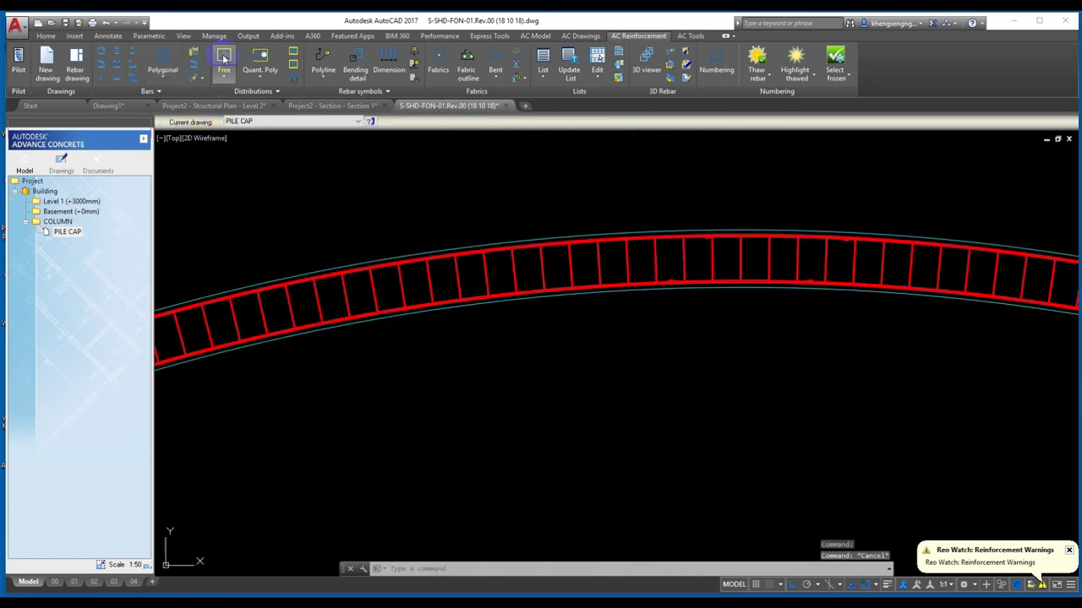
- Place a further 6DB20 quantity symbol on the curved rebar
scroll(437, 321, down, 5)
scroll(349, 360, up, 3)
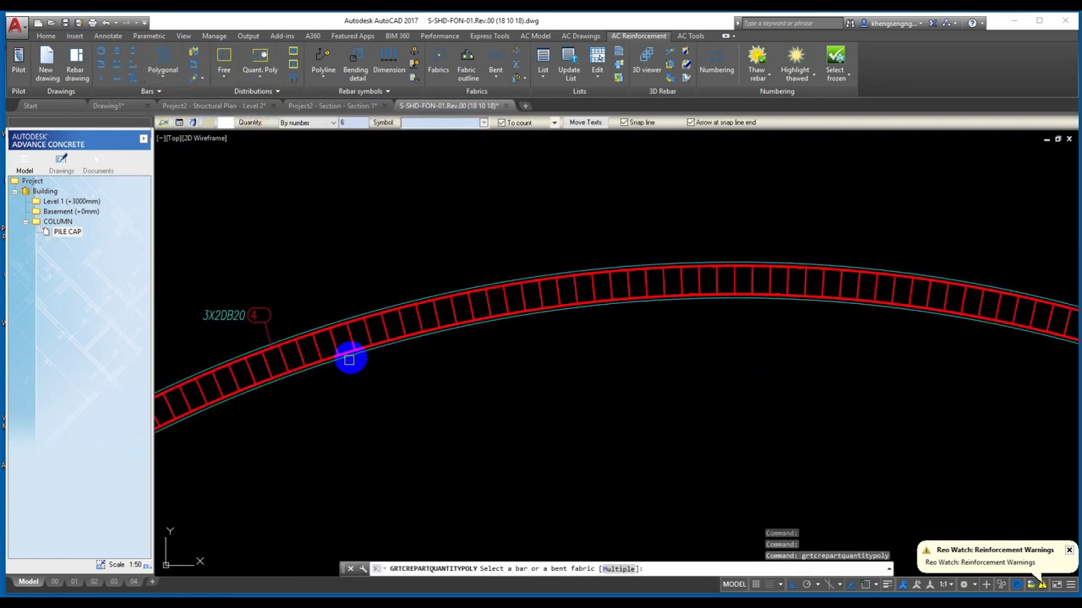
scroll(321, 360, up, 2)
click(277, 370)
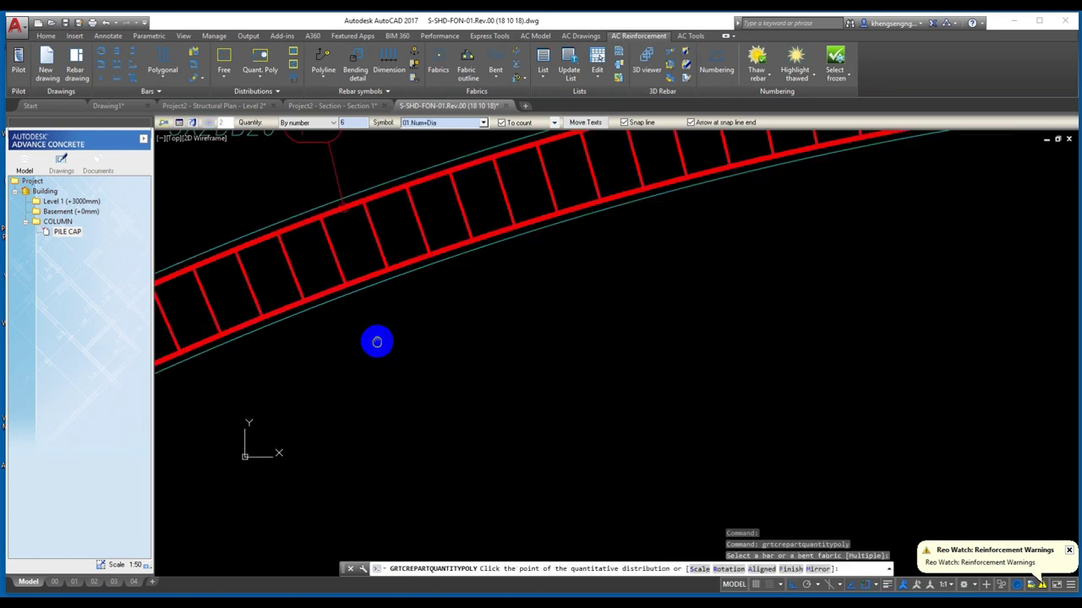
click(402, 363)
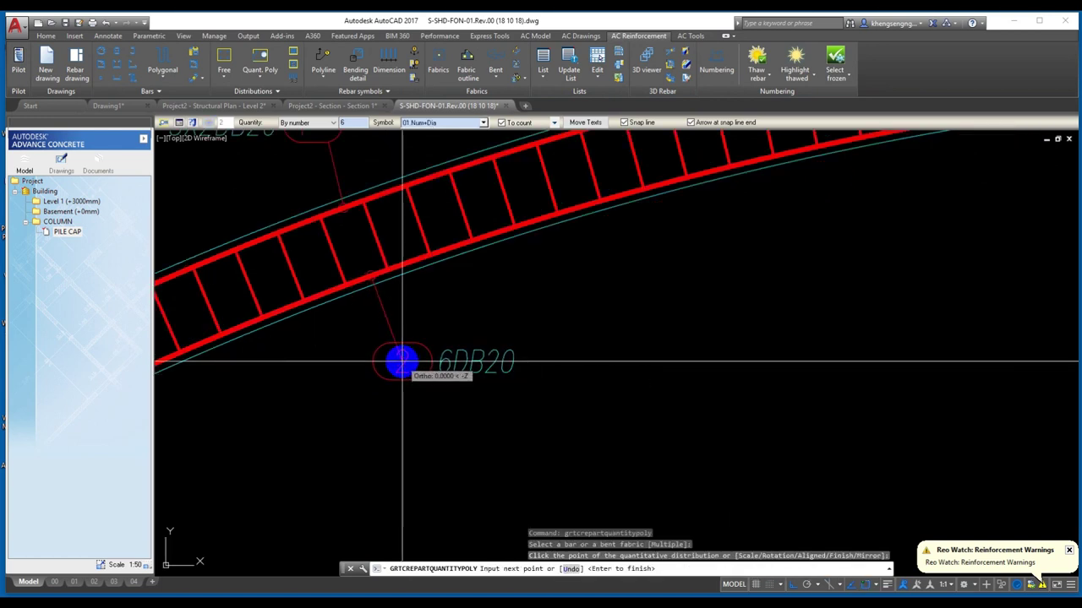
key(Return)
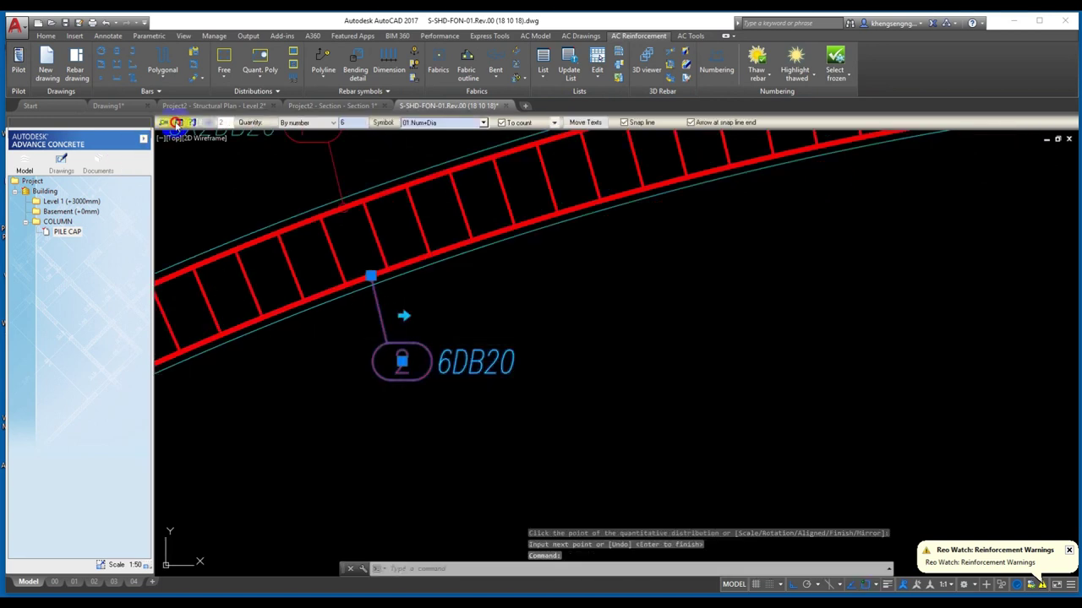
- Change the new symbol's reference mark text so it reads 3X2DB20
click(175, 123)
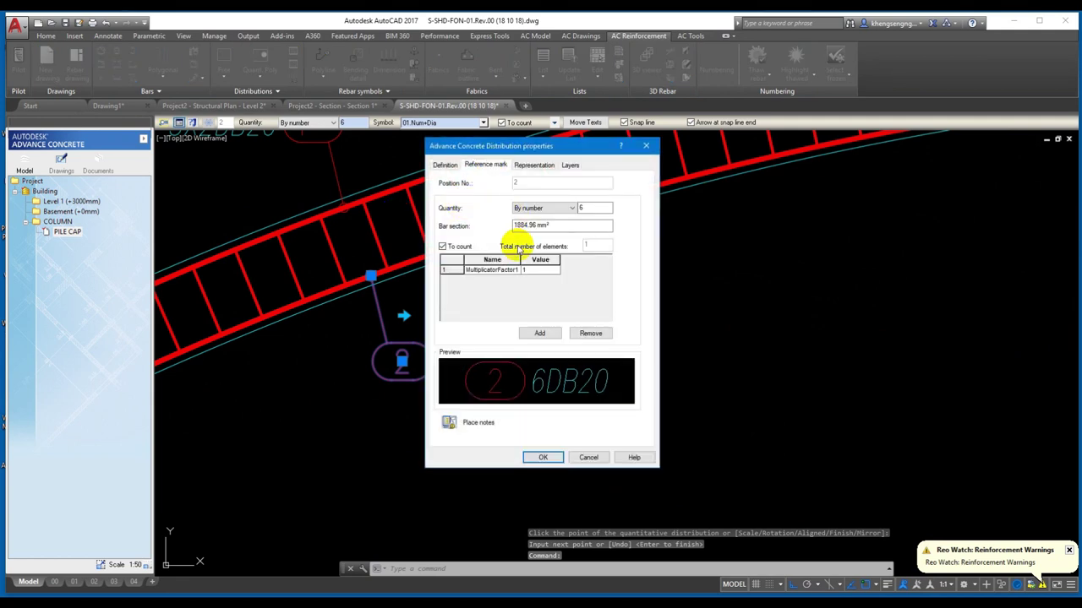
key(Return)
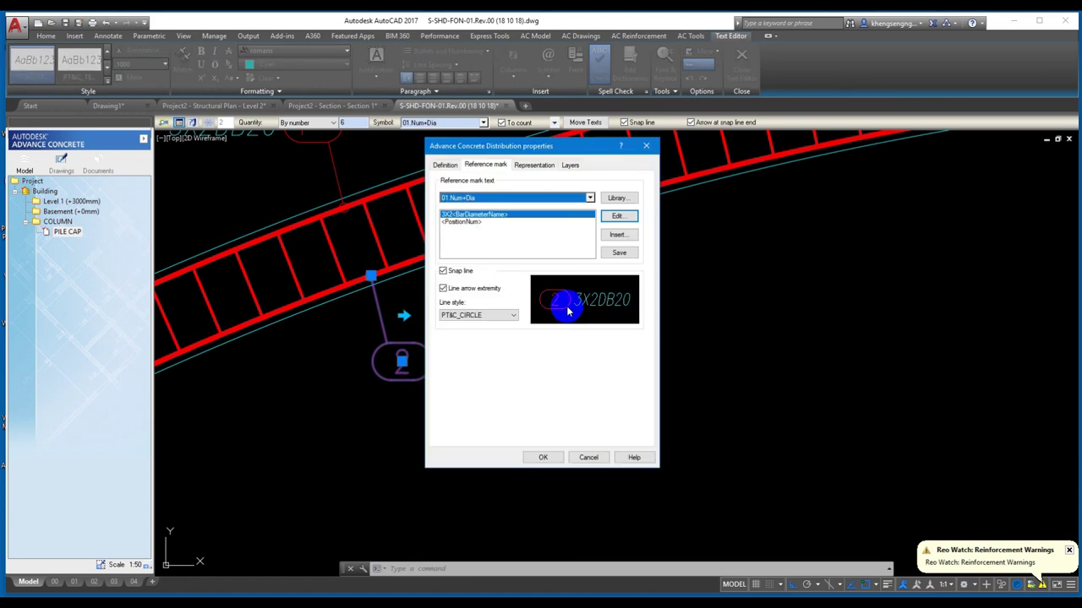
click(535, 457)
scroll(415, 437, down, 3)
middle_drag(414, 437, 410, 425)
scroll(384, 379, up, 5)
scroll(384, 379, down, 1)
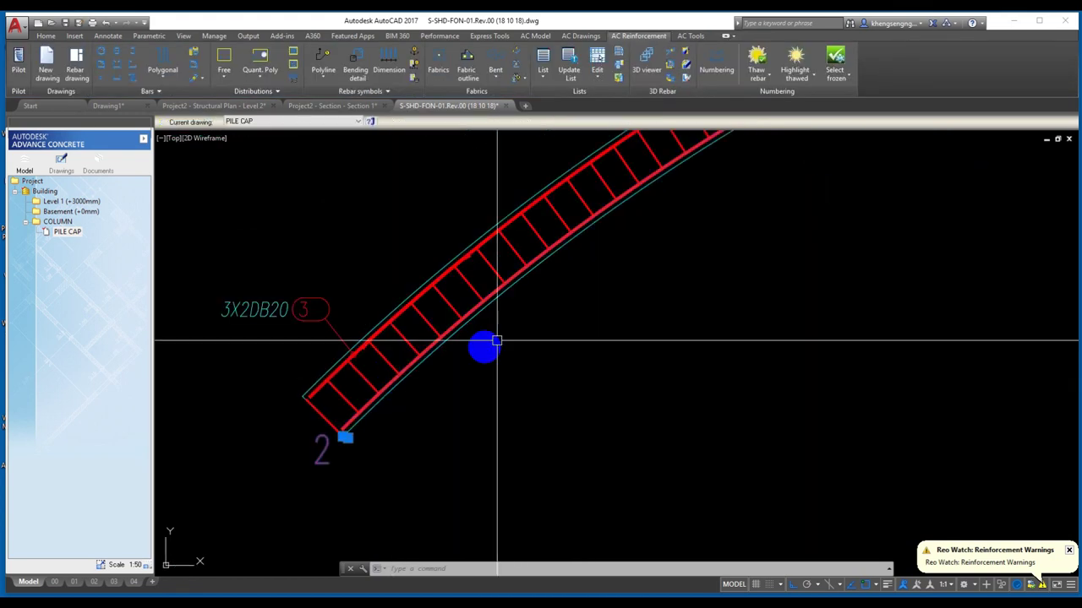
middle_drag(483, 346, 531, 357)
scroll(673, 376, down, 2)
scroll(515, 362, down, 2)
key(Escape)
key(Escape)
scroll(386, 391, down, 2)
scroll(483, 316, up, 3)
middle_drag(483, 316, 442, 336)
scroll(430, 349, down, 4)
scroll(442, 364, up, 4)
scroll(520, 374, down, 5)
- Renumber all selected rebar positions starting from 1, resetting all existing marks
click(379, 248)
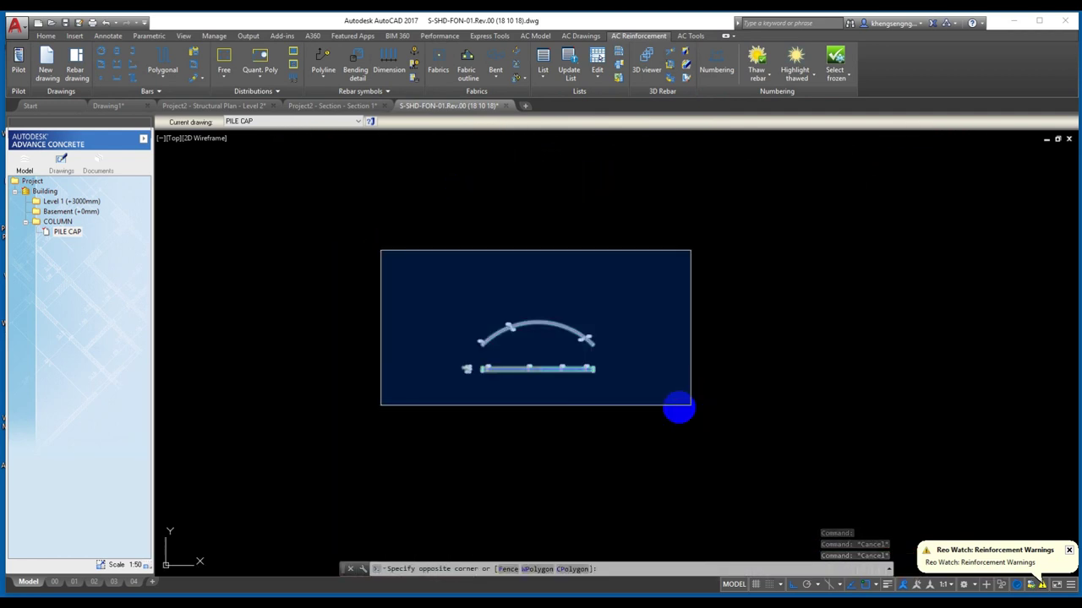
click(690, 403)
scroll(599, 400, up, 2)
click(717, 69)
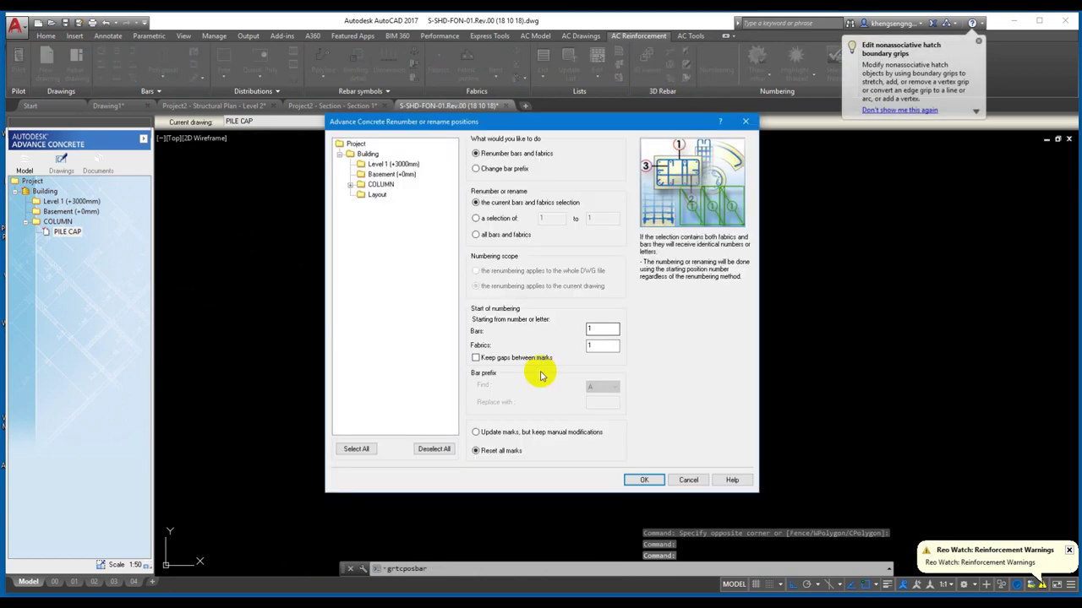
click(631, 480)
click(553, 323)
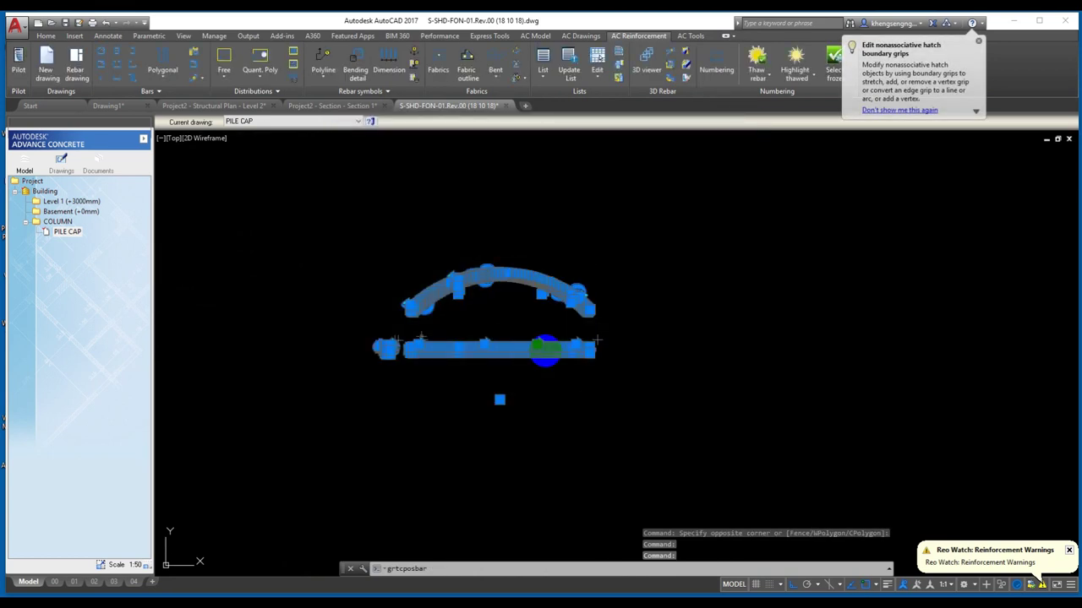
scroll(423, 333, up, 3)
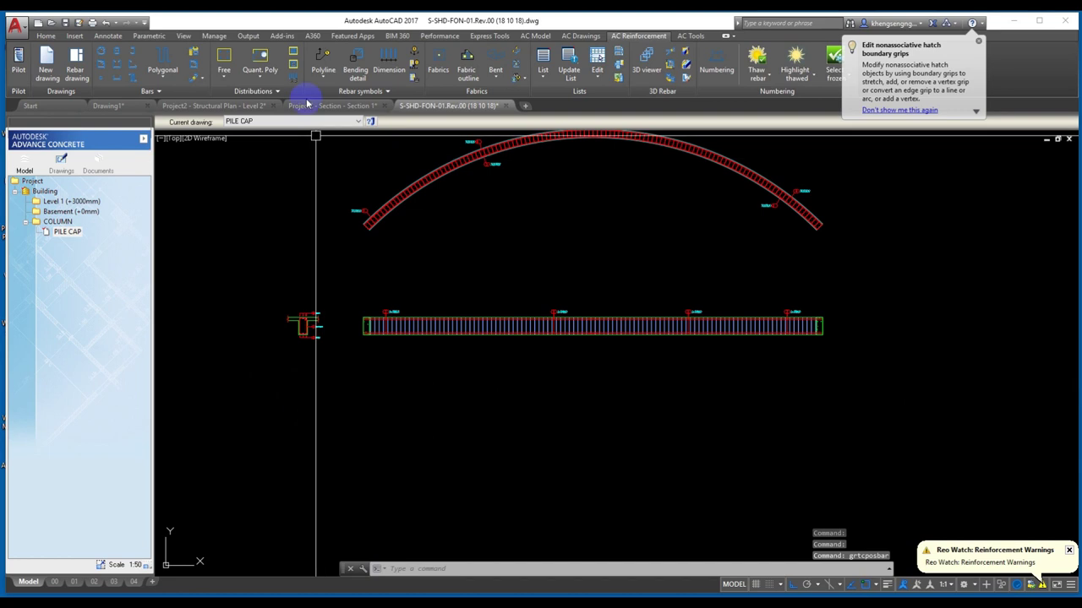
click(543, 78)
- Select the 41 rebar elements to include in the bar list
click(498, 109)
click(436, 247)
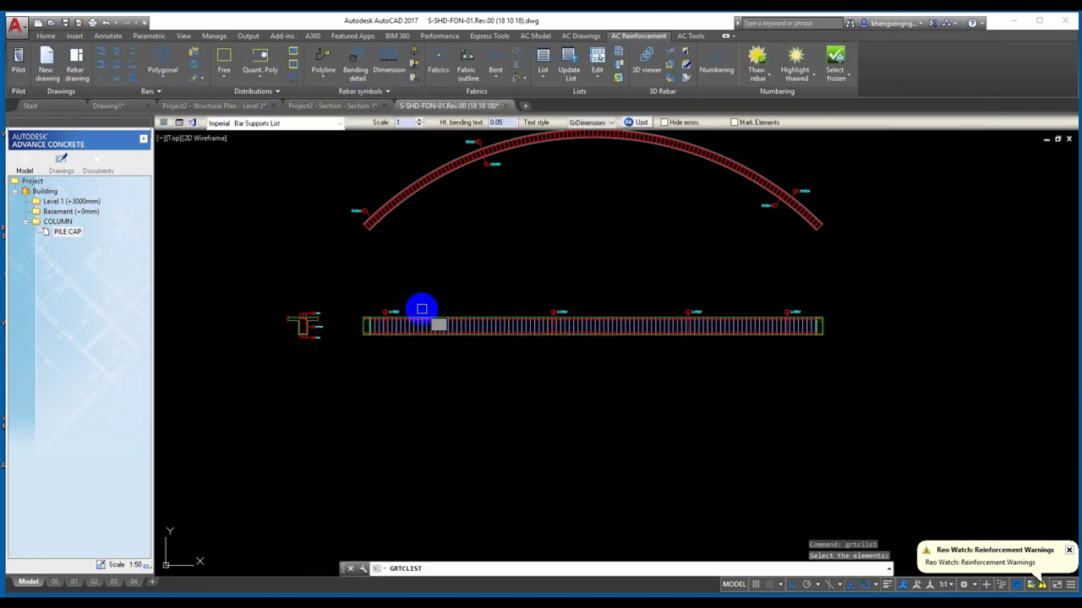
scroll(423, 308, down, 2)
click(322, 205)
click(642, 366)
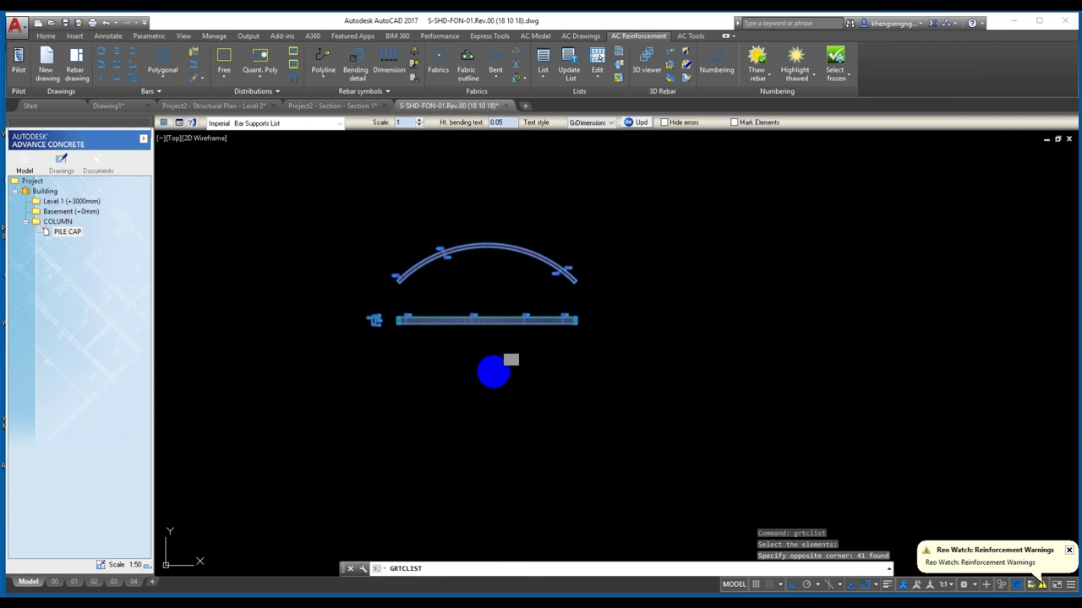
key(Return)
scroll(510, 360, up, 5)
- Insert a 01.PTC_VARIED bar schedule below the beam
click(296, 124)
scroll(282, 184, up, 1)
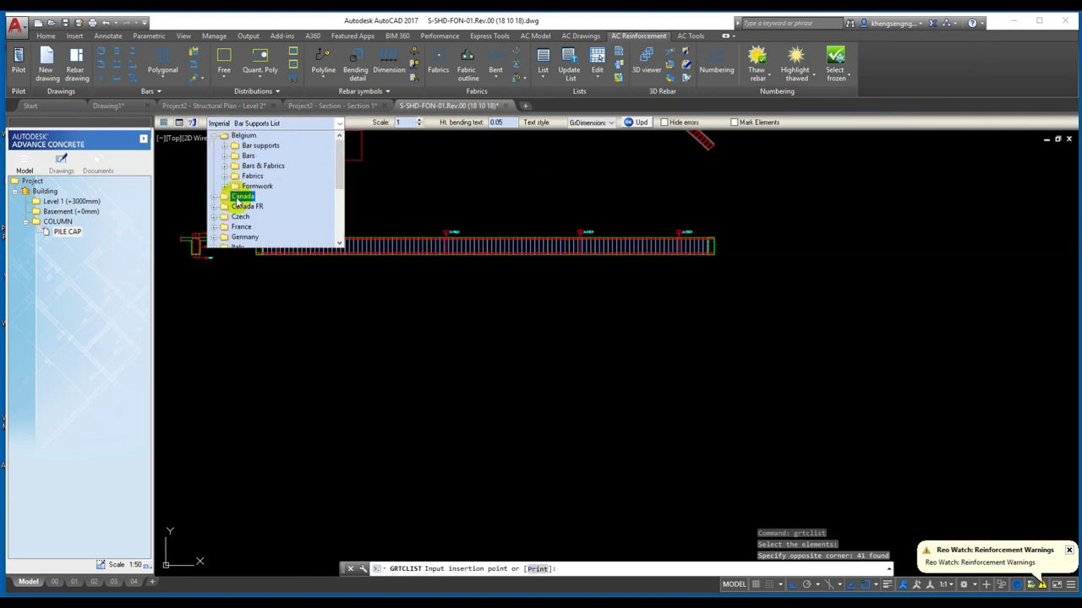
scroll(240, 203, down, 4)
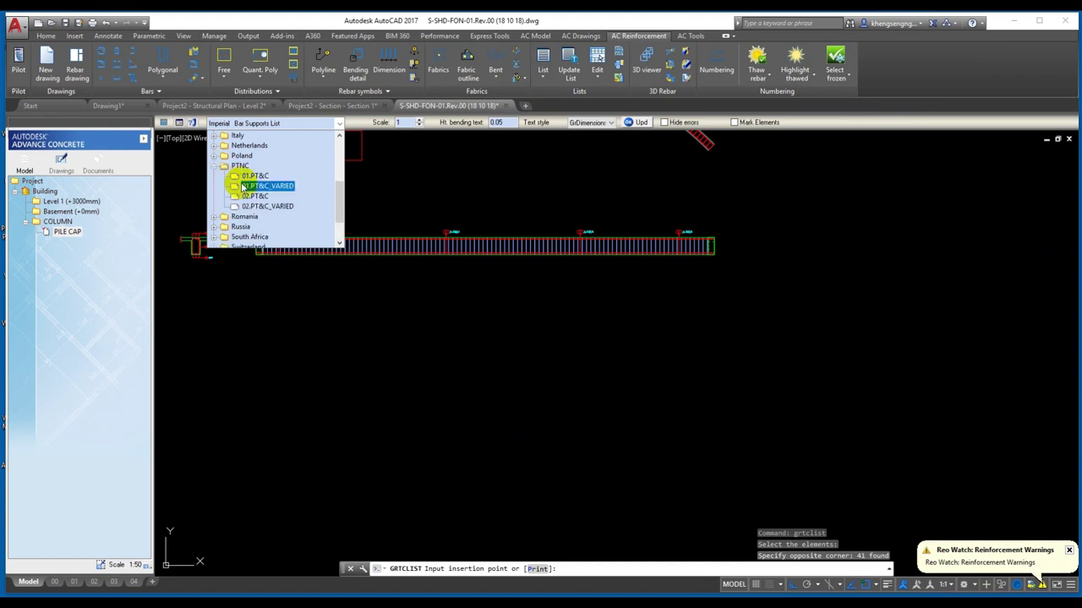
click(243, 187)
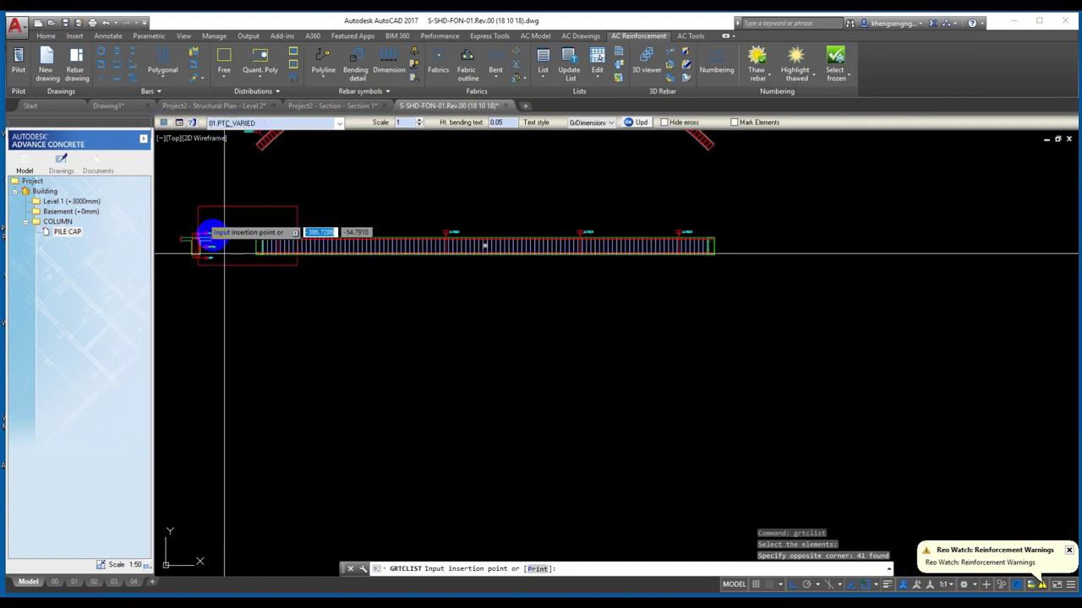
click(292, 324)
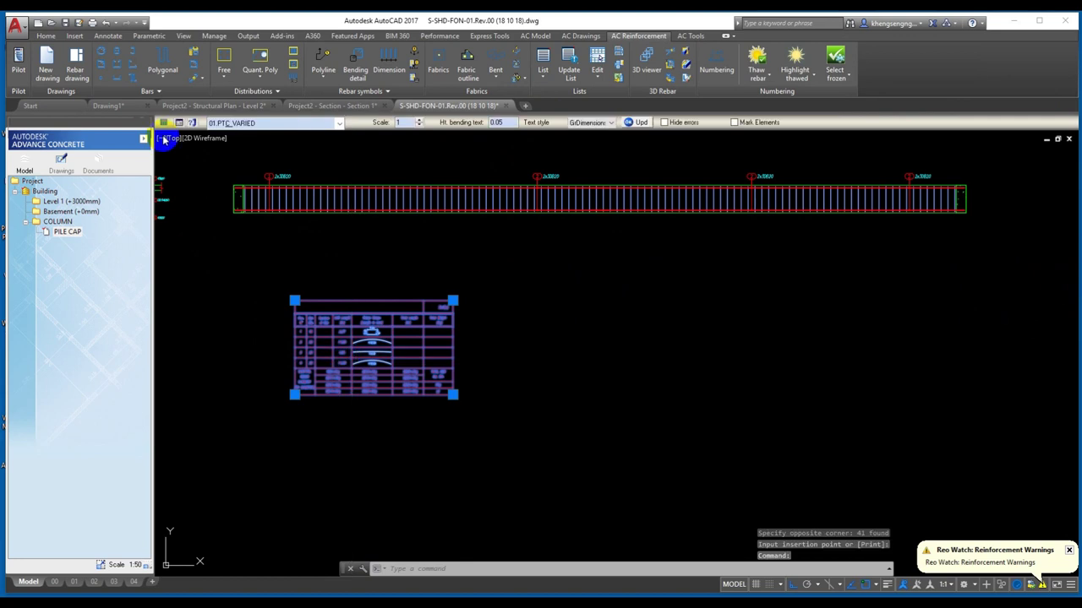
- Move the schedule to layer PTNC_RC_Rebar and view its list attributes
click(50, 37)
click(481, 51)
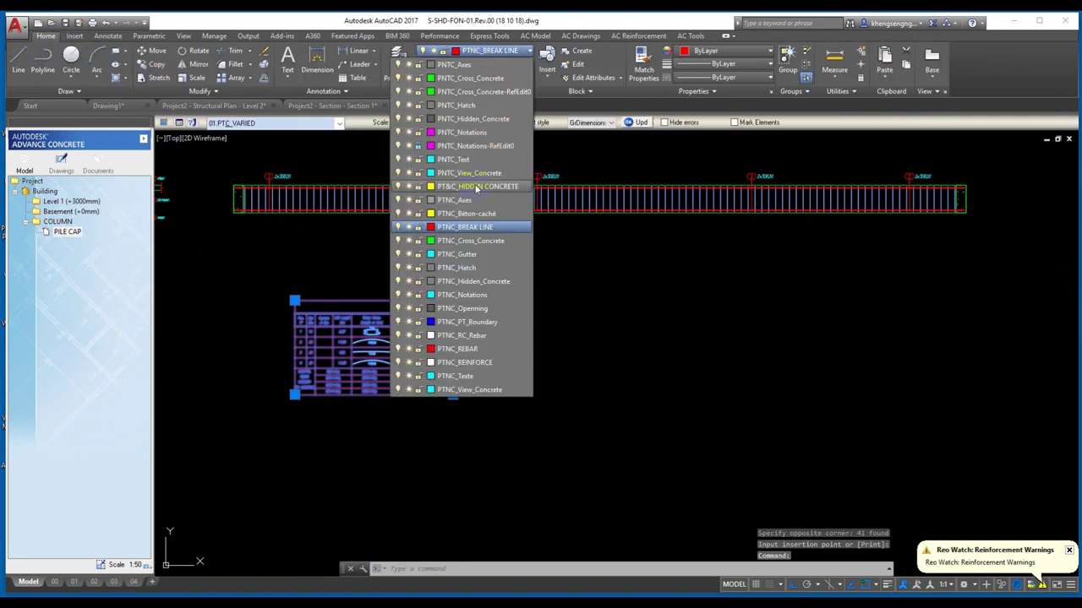
click(475, 339)
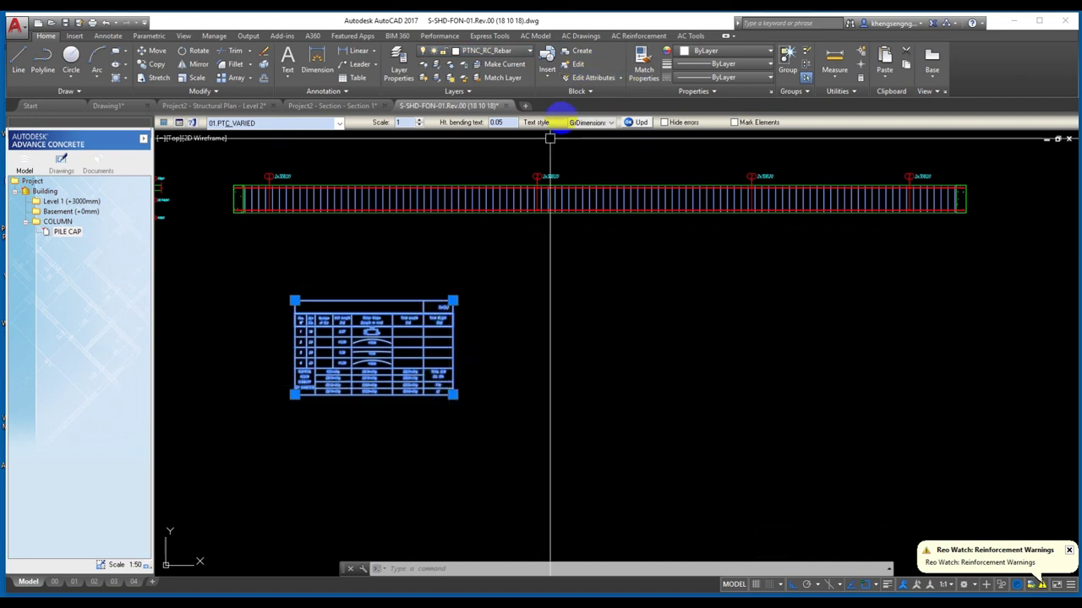
click(183, 124)
click(623, 166)
click(560, 166)
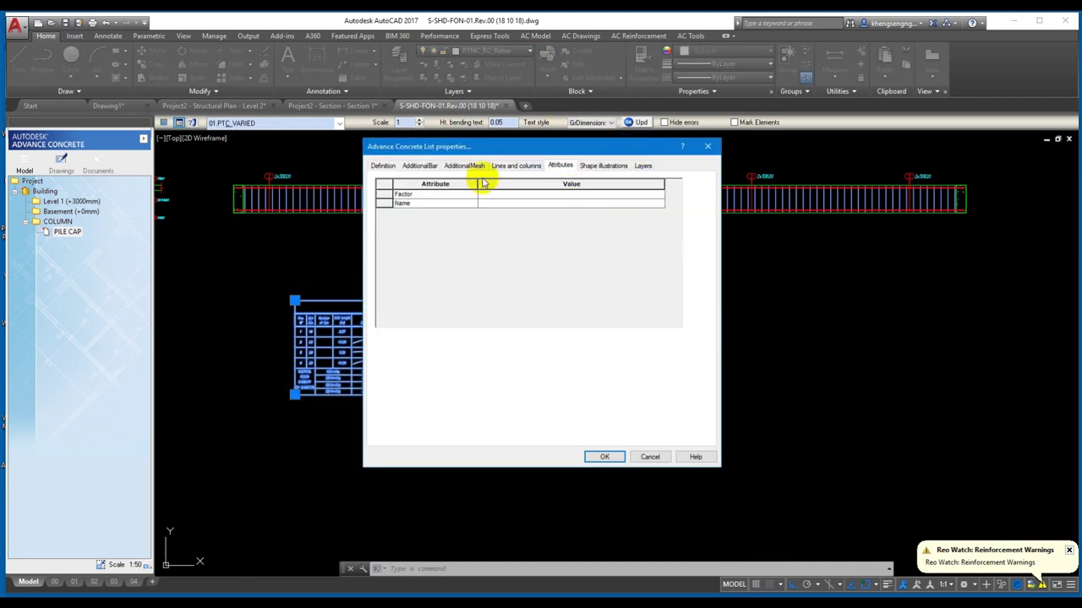
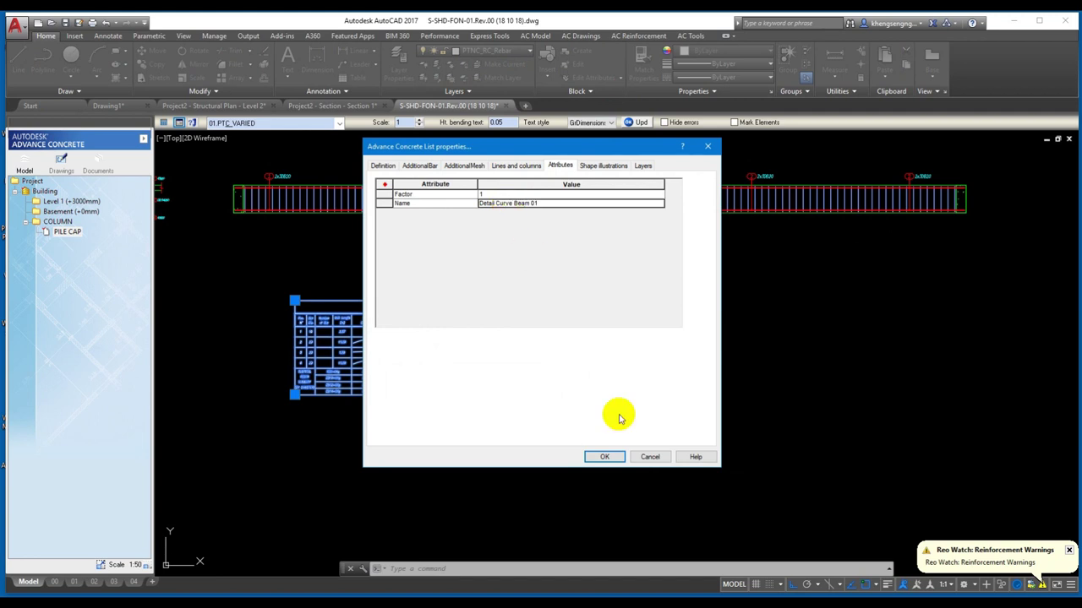
- Apply the schedule title 'Detail Curve Beam 01' so the table redraws
click(605, 463)
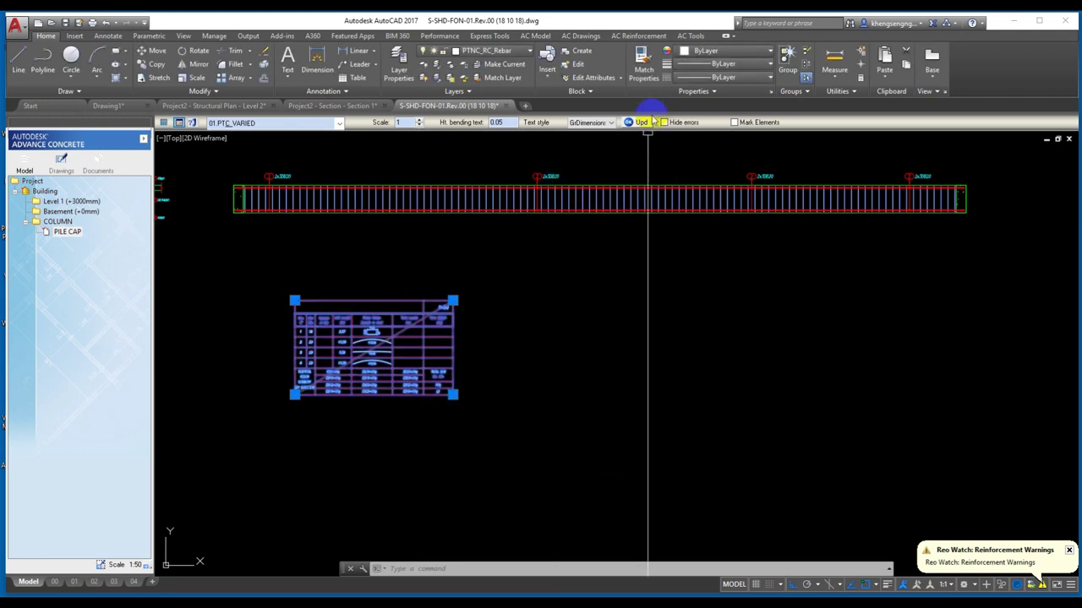
scroll(560, 261, up, 2)
scroll(516, 275, up, 4)
key(Escape)
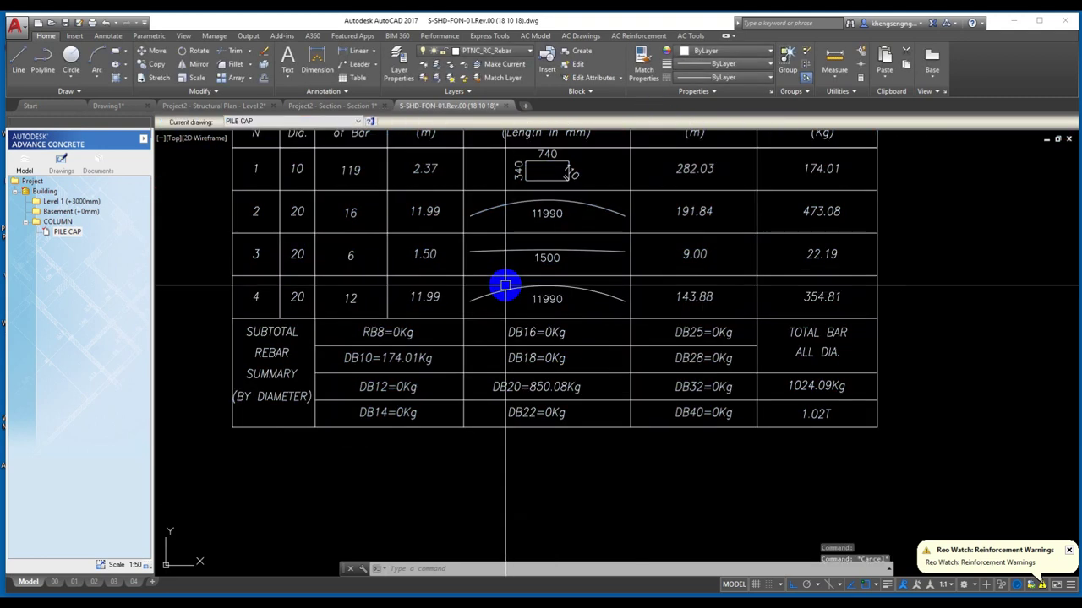
scroll(560, 309, up, 2)
scroll(538, 396, down, 2)
key(Escape)
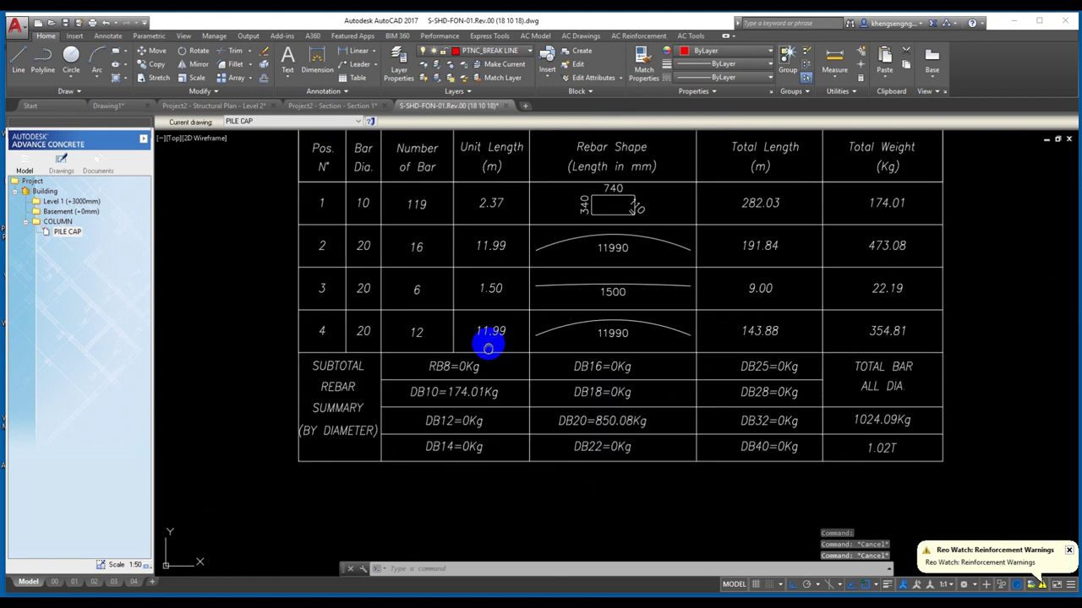
scroll(489, 346, down, 1)
scroll(454, 394, up, 3)
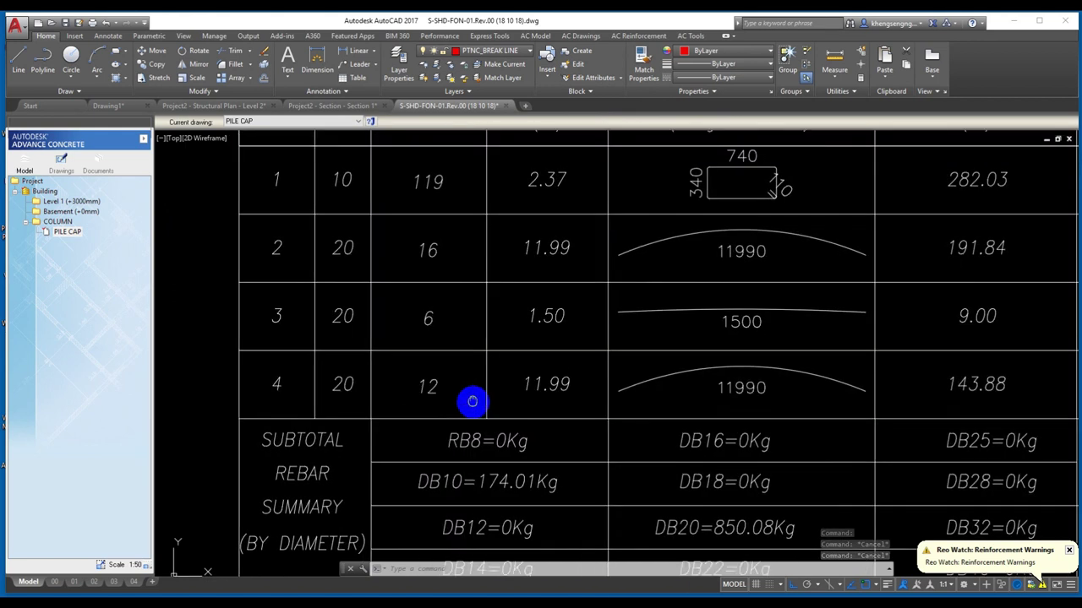
- Window-select the schedule table and move it (M) below the beam elevation
middle_drag(472, 401, 456, 351)
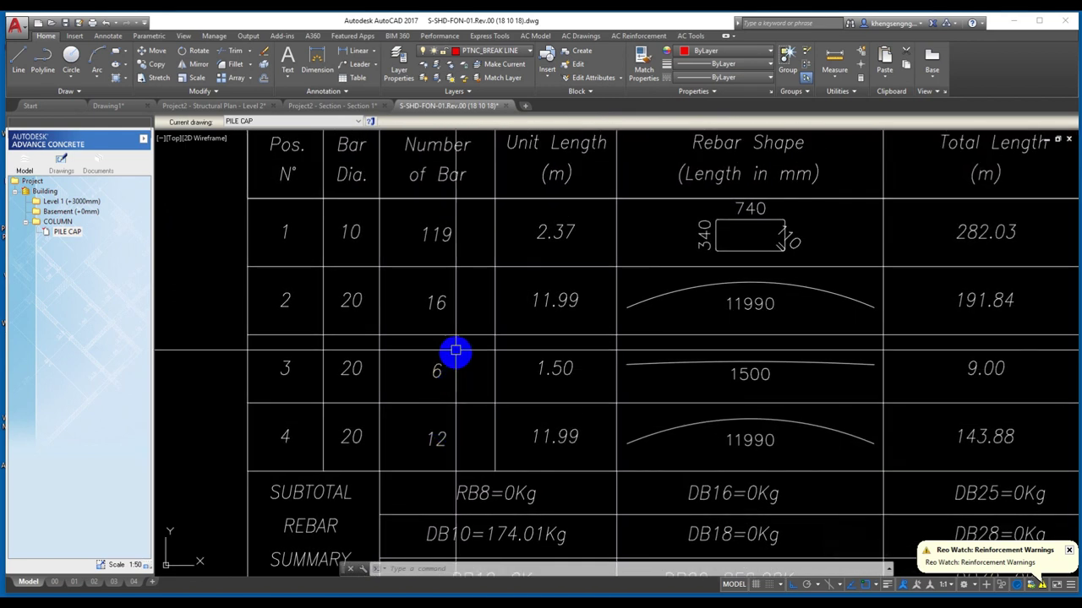
scroll(456, 351, up, 1)
scroll(458, 381, down, 1)
scroll(440, 279, down, 5)
scroll(561, 287, down, 2)
scroll(569, 333, down, 1)
scroll(473, 340, down, 3)
scroll(473, 340, down, 2)
scroll(428, 333, up, 2)
click(429, 338)
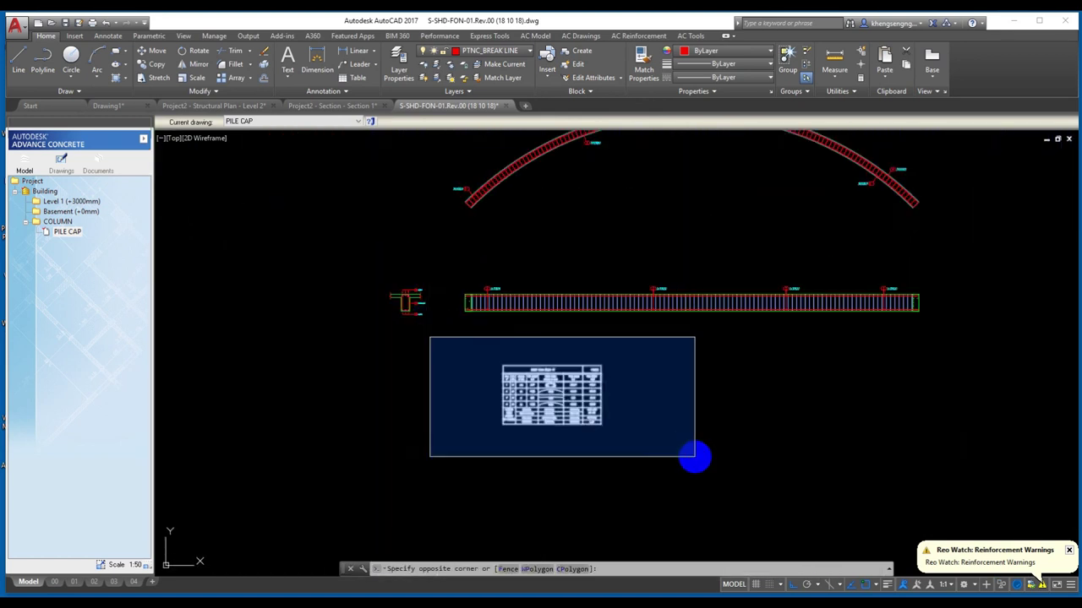
click(694, 457)
text(m)
key(Return)
click(526, 425)
click(635, 391)
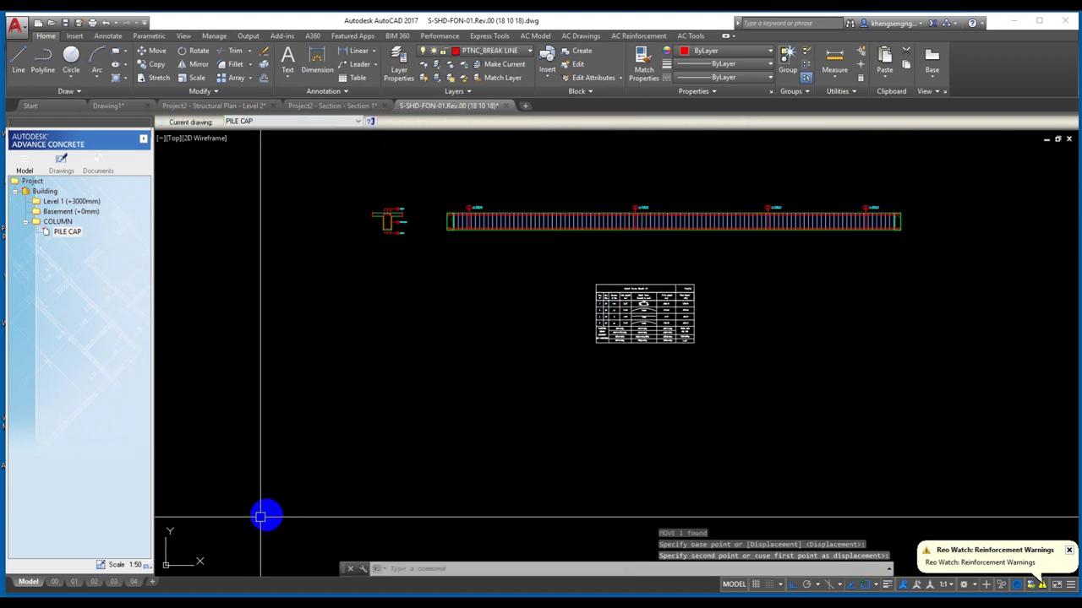
- Copy layout 04 to the end as a new layout 04 (2)
right_click(138, 582)
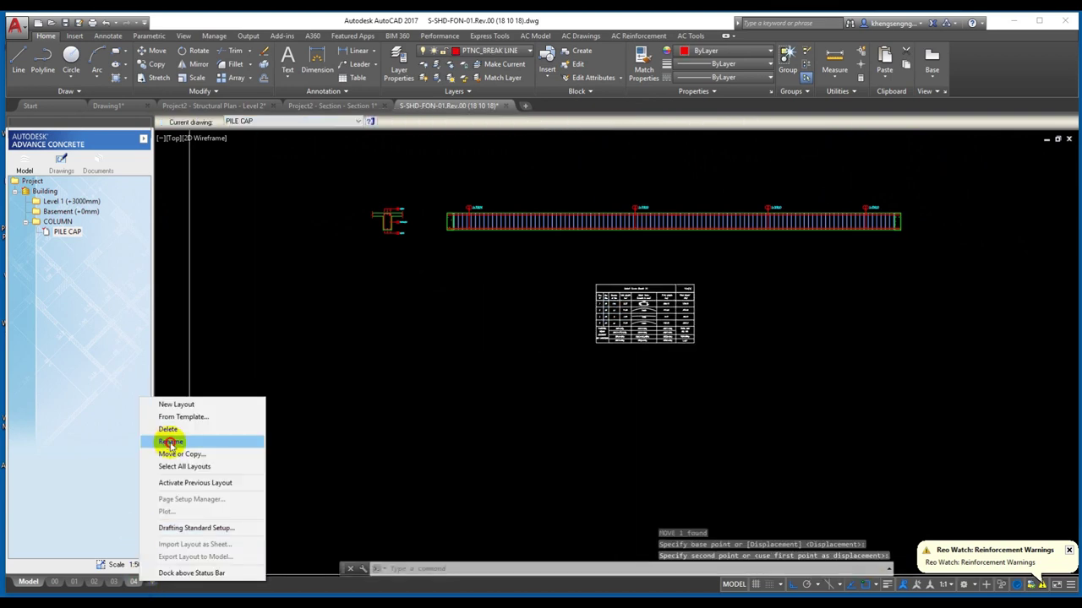
click(173, 447)
key(Escape)
right_click(138, 581)
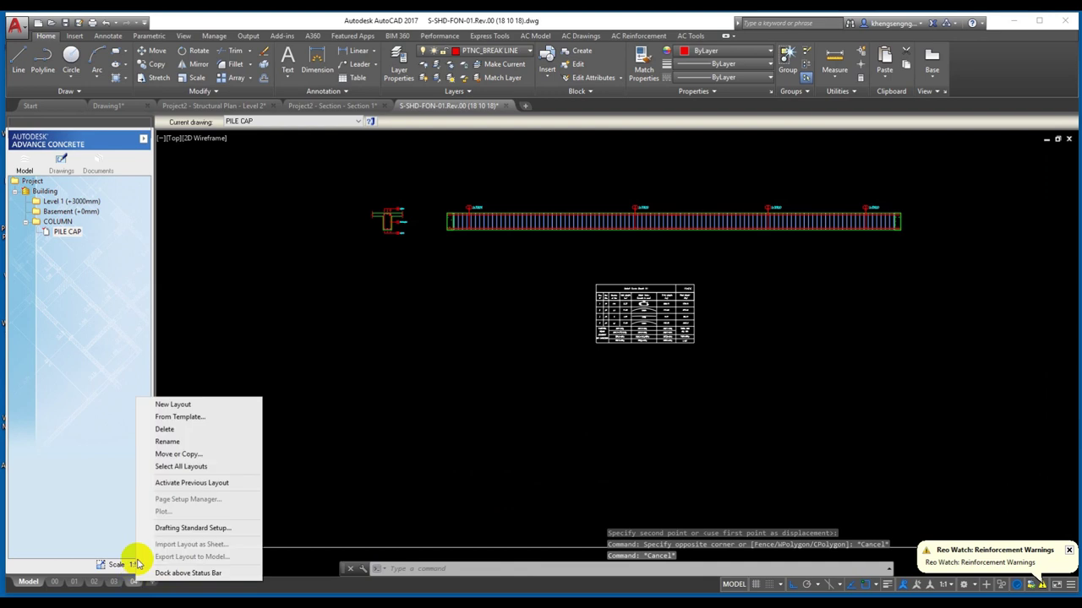
click(175, 455)
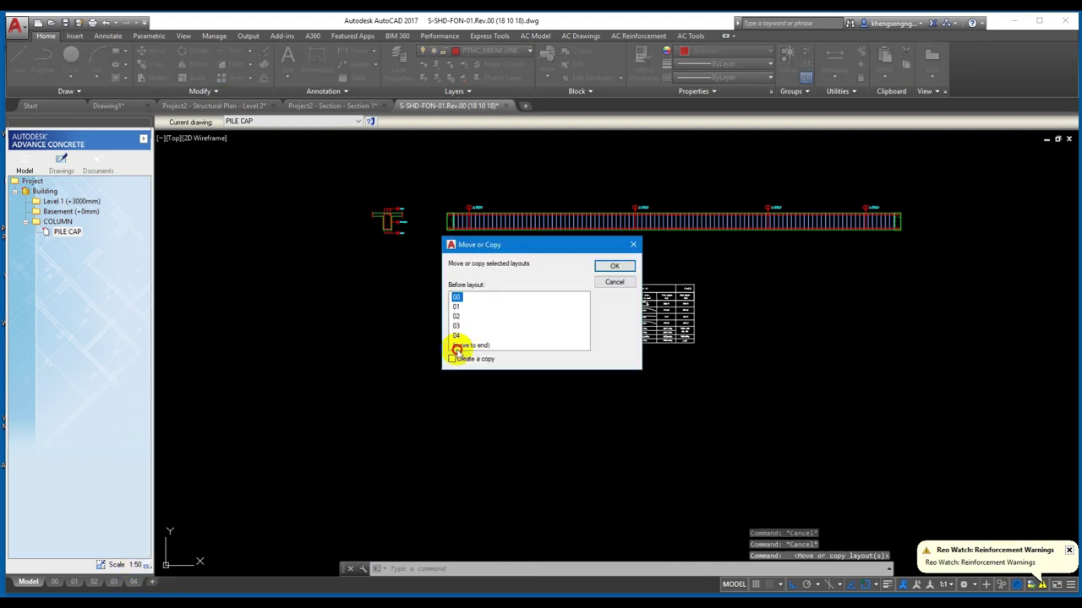
click(615, 267)
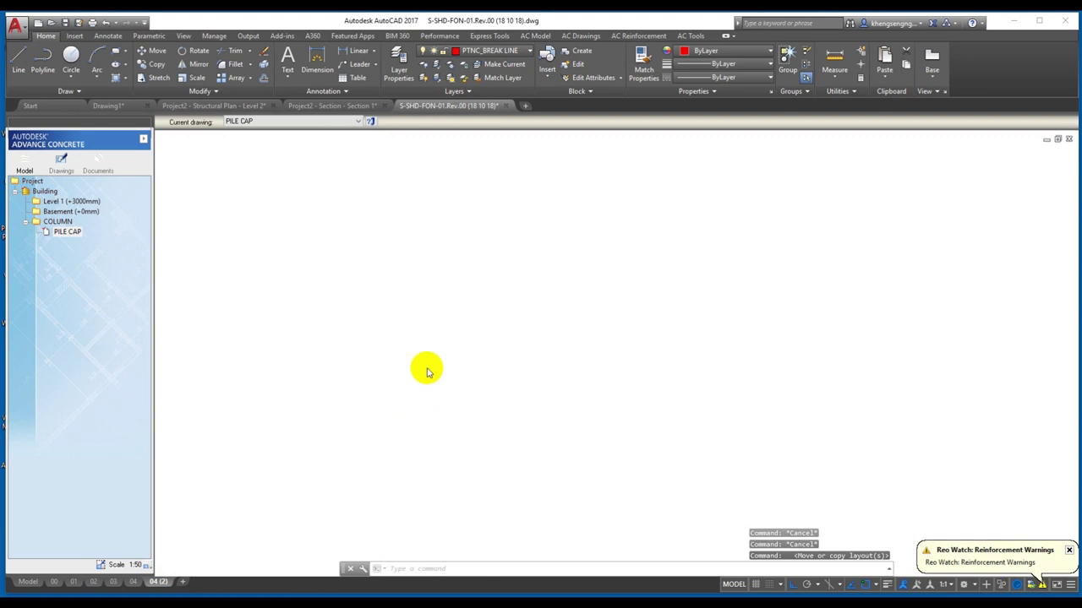
- Zoom and pan inside the main viewport to frame the arc and straight beam elevation
click(428, 369)
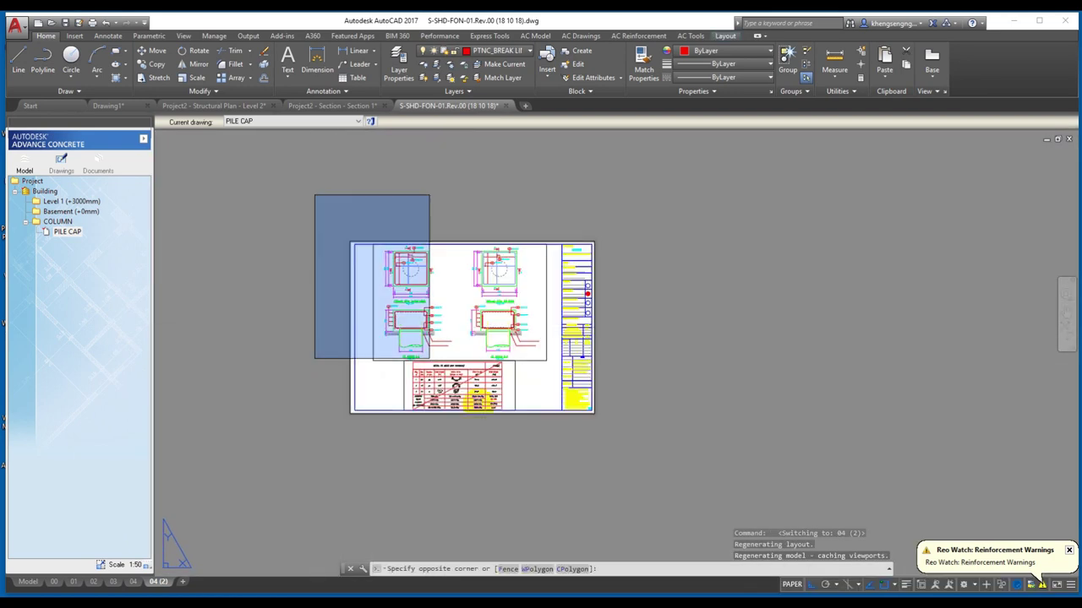
click(558, 372)
scroll(563, 415, up, 4)
key(Escape)
key(Escape)
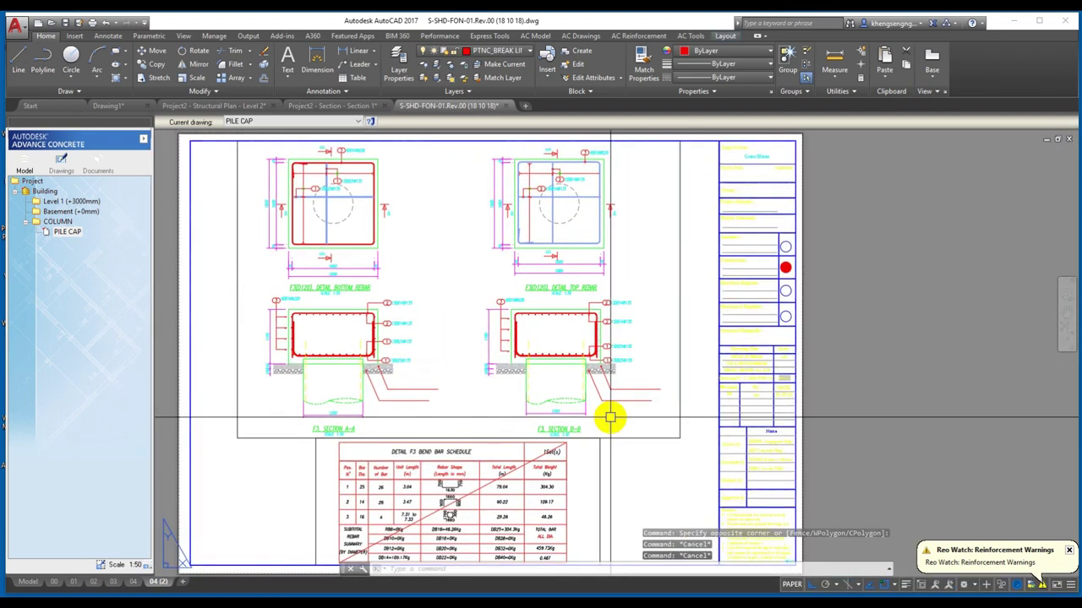
middle_drag(563, 343, 640, 375)
double_click(550, 330)
scroll(546, 347, down, 3)
scroll(546, 347, down, 2)
scroll(434, 357, down, 2)
scroll(495, 363, down, 2)
scroll(632, 322, down, 2)
scroll(632, 322, up, 3)
scroll(700, 394, up, 2)
mouse_move(596, 398)
middle_down()
mouse_move(596, 309)
mouse_move(585, 293)
middle_up()
scroll(592, 304, up, 2)
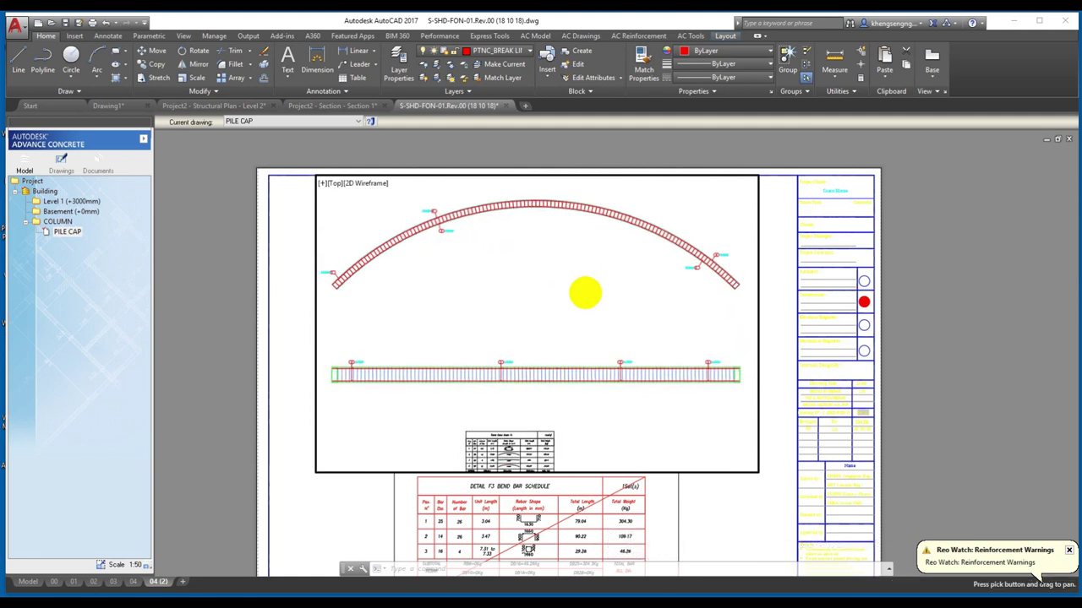
double_click(231, 175)
- Give the main viewport a custom scale of 20 and enlarge it by stretching its corners
click(313, 229)
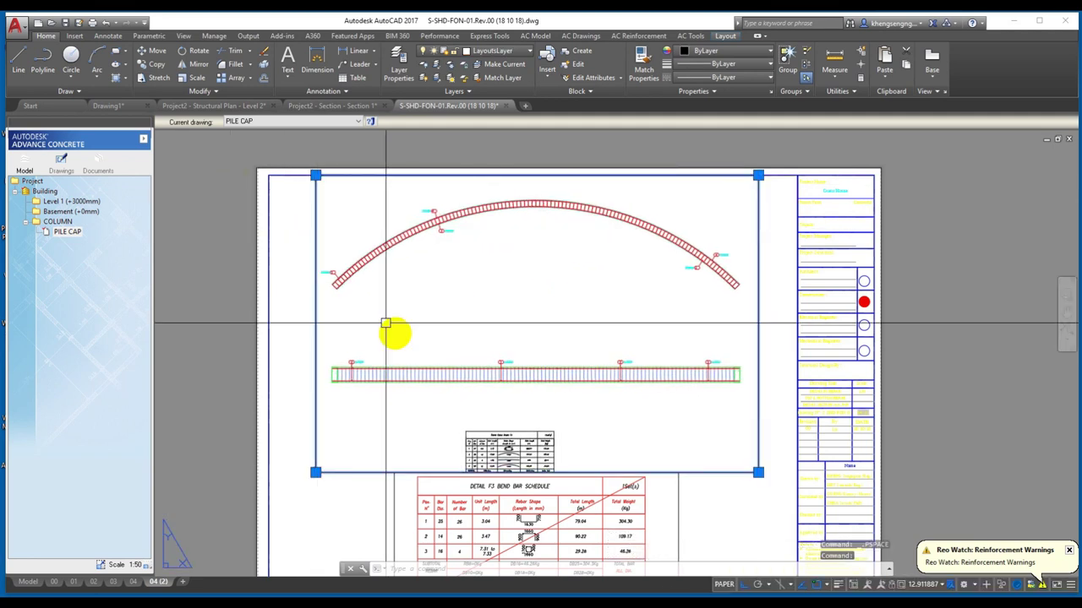
middle_drag(595, 445, 633, 463)
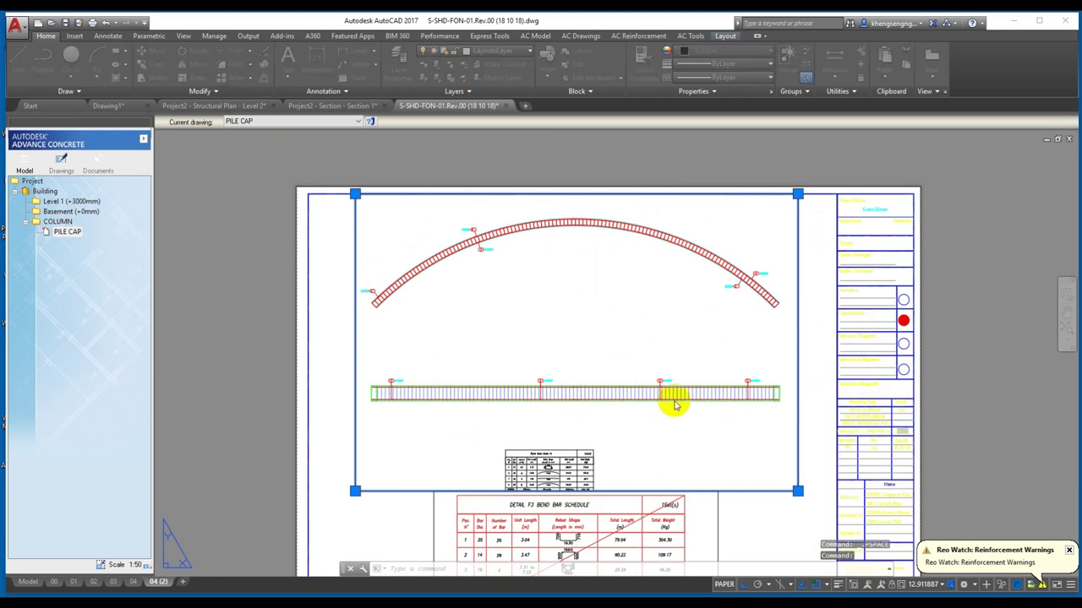
click(626, 334)
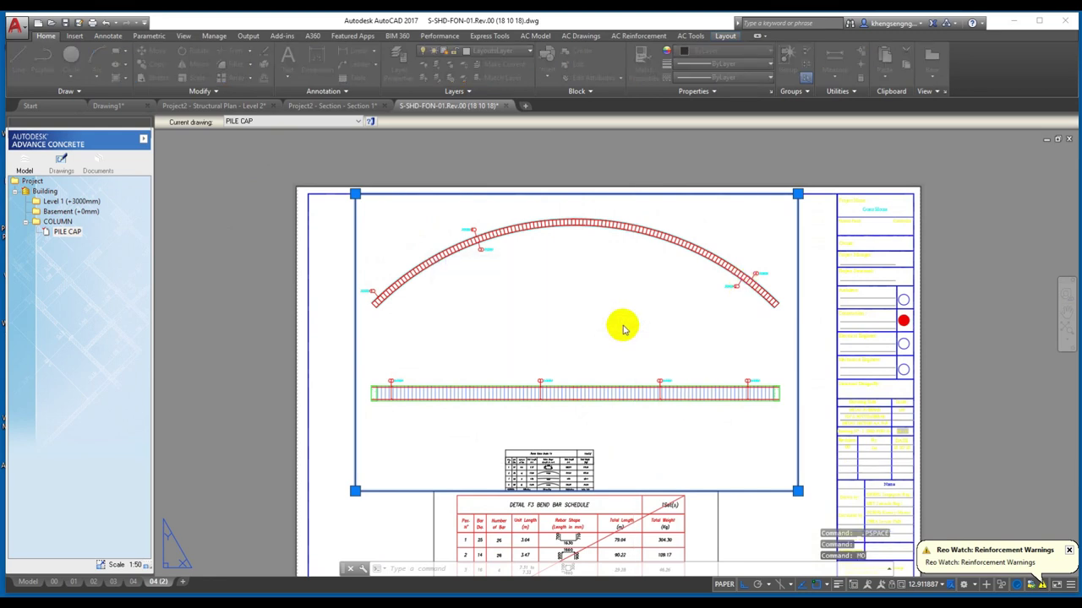
key(ctrl+1)
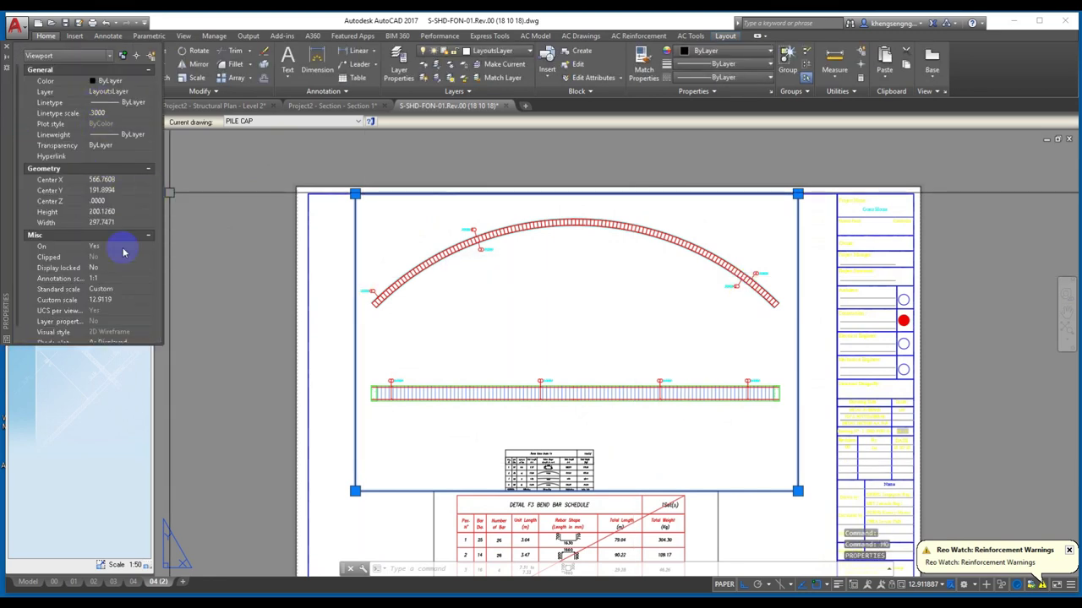
click(99, 300)
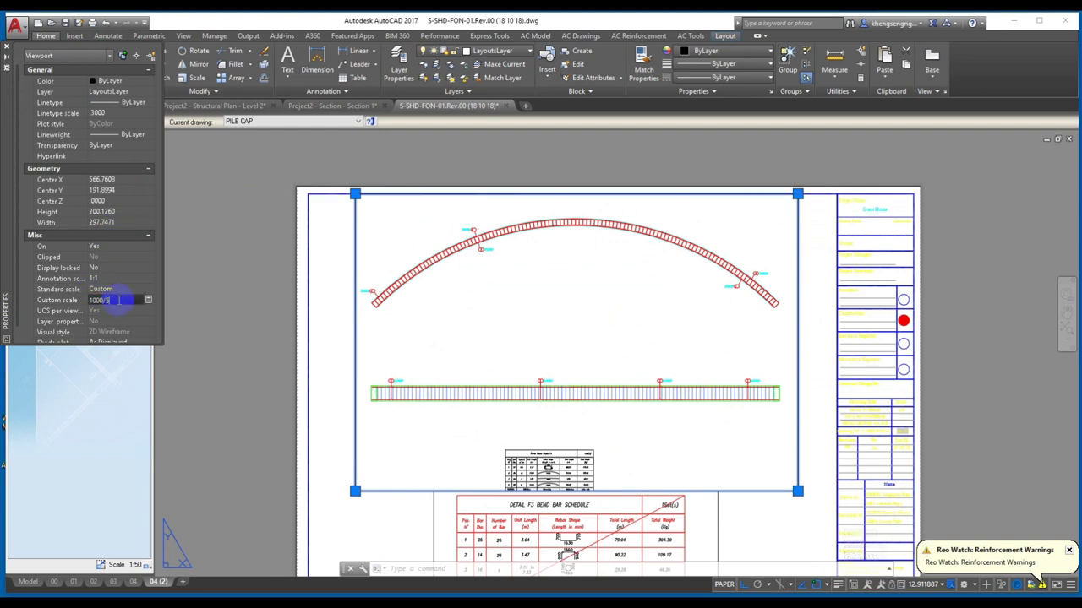
key(Return)
scroll(494, 478, down, 3)
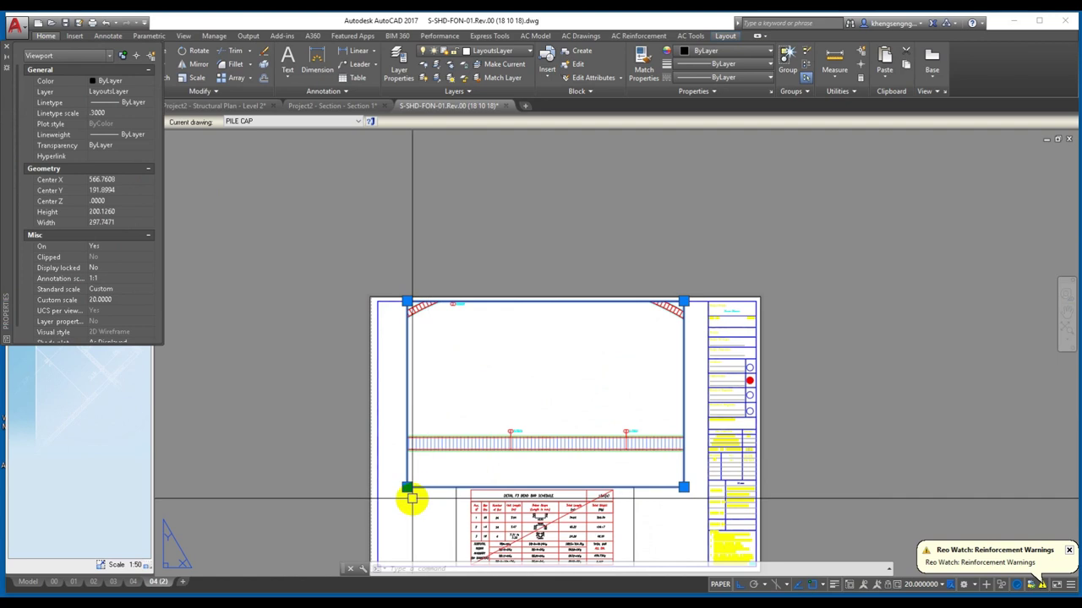
click(407, 487)
click(378, 487)
click(683, 487)
scroll(690, 502, up, 4)
click(738, 510)
scroll(736, 507, down, 3)
- Change the main viewport's custom scale to 14.2857, then to 15.3846
click(118, 300)
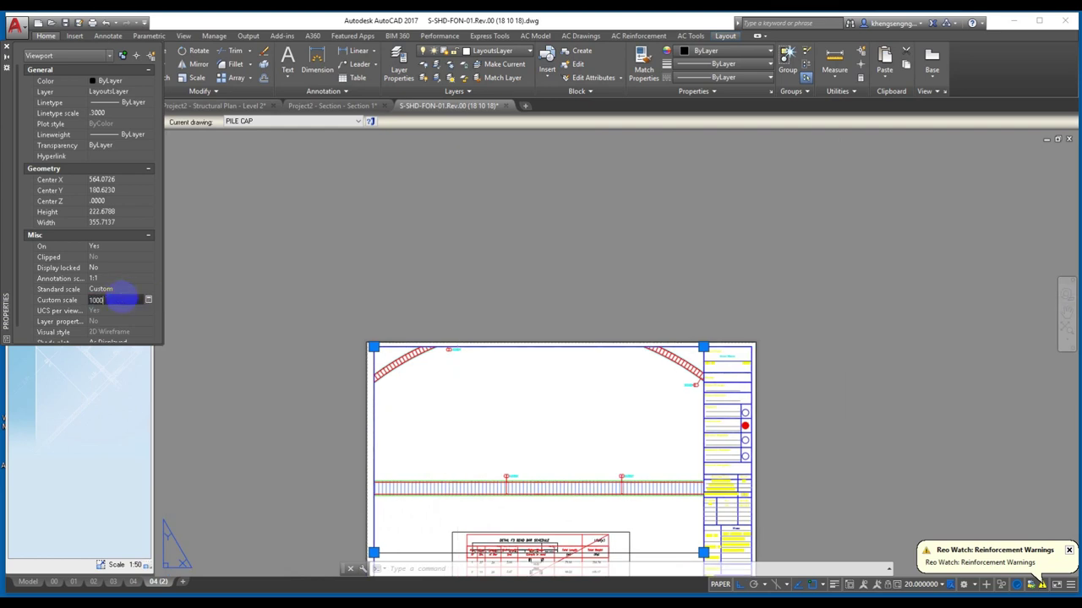
key(Return)
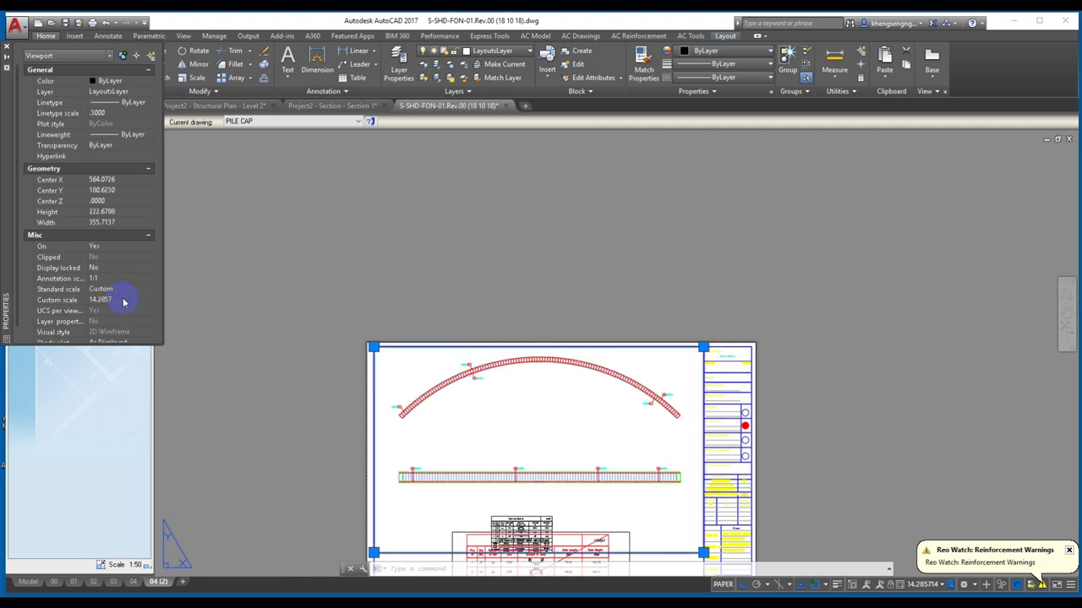
click(100, 300)
text(1000/65)
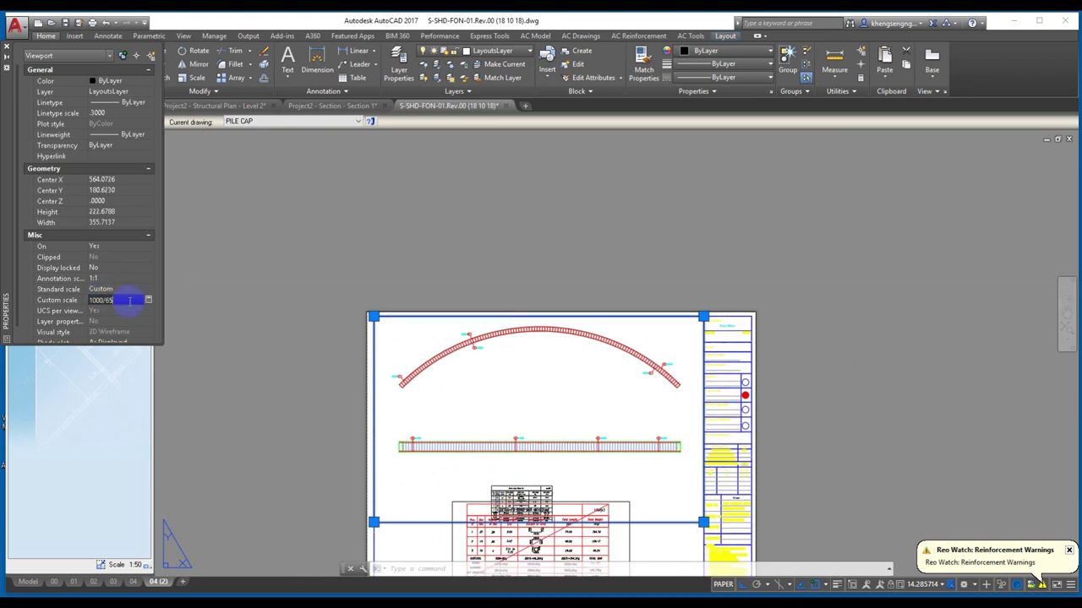
key(Return)
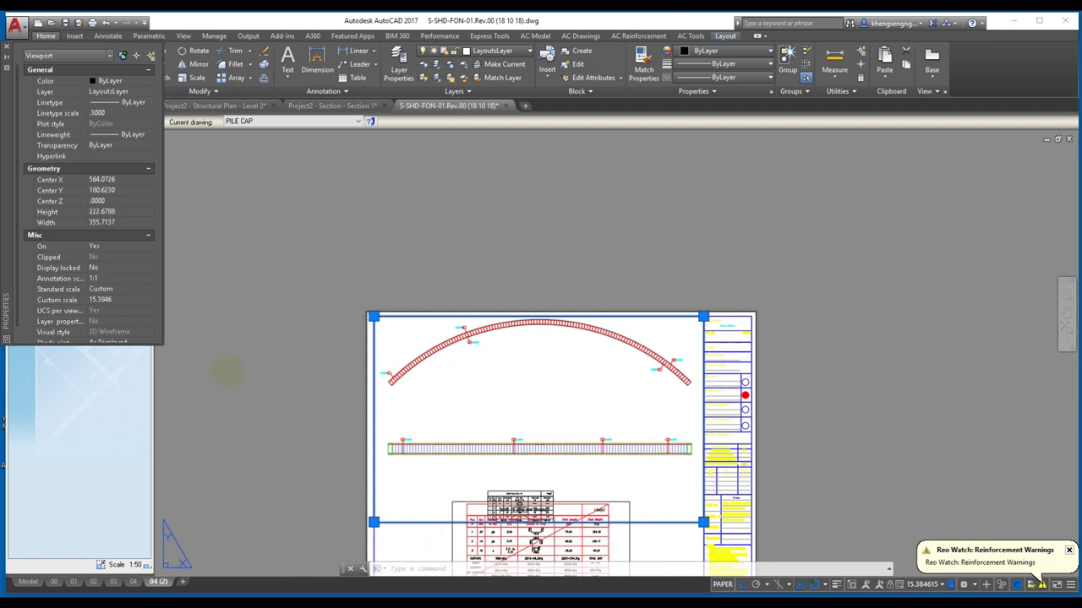
- Frame the bar schedule table inside the lower viewport
click(374, 521)
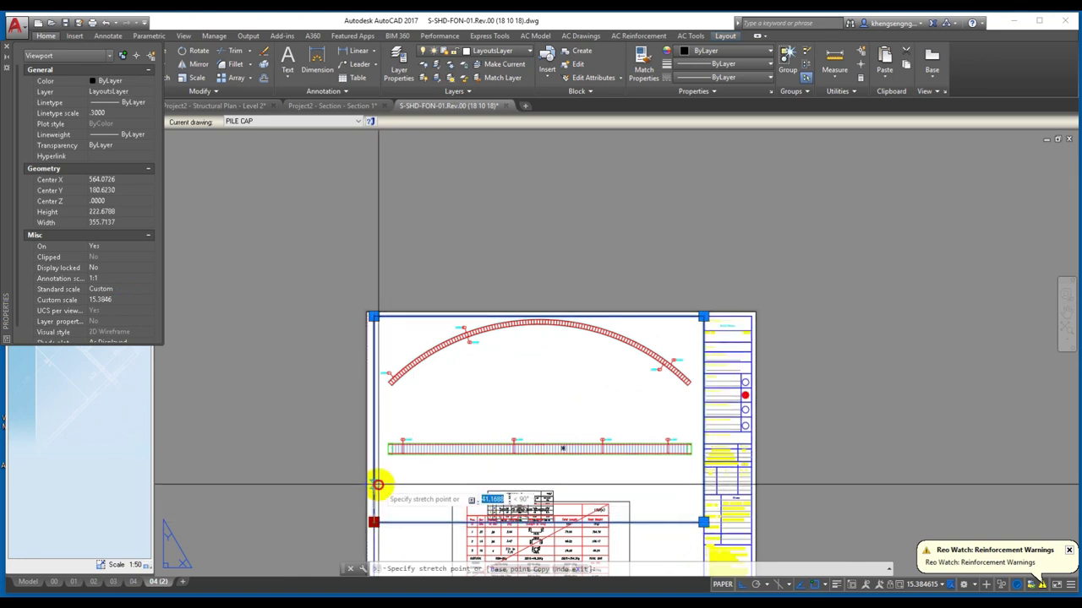
key(Escape)
key(Escape)
scroll(490, 271, up, 3)
mouse_move(586, 345)
middle_down()
mouse_move(492, 426)
mouse_move(515, 435)
middle_up()
double_click(517, 436)
scroll(519, 437, down, 3)
scroll(519, 442, down, 2)
scroll(643, 448, up, 3)
scroll(597, 430, up, 2)
mouse_move(622, 442)
middle_down()
mouse_move(646, 414)
mouse_move(490, 442)
mouse_move(507, 426)
middle_up()
scroll(647, 414, up, 3)
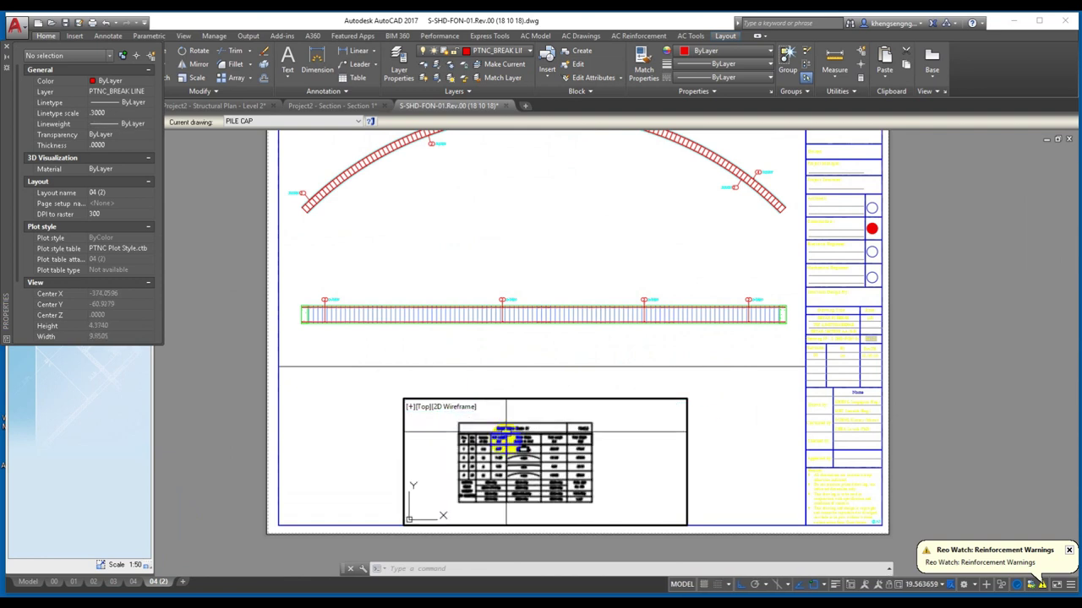
- Set the table viewport's custom scale to 33.3333 and raise its top edge to fit the table
scroll(506, 438, up, 1)
scroll(516, 432, up, 1)
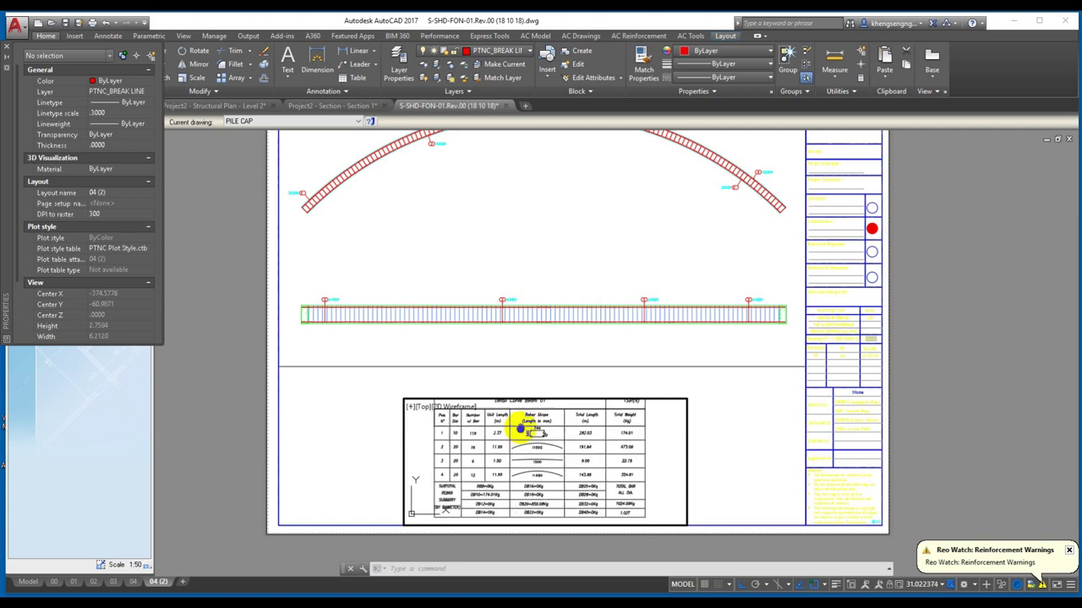
double_click(208, 360)
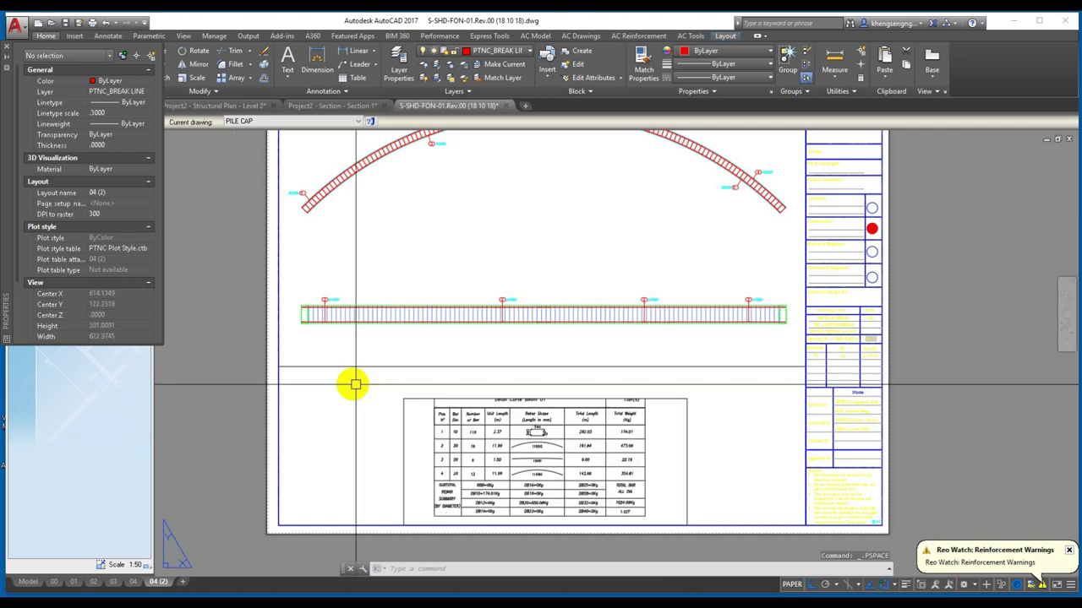
click(415, 399)
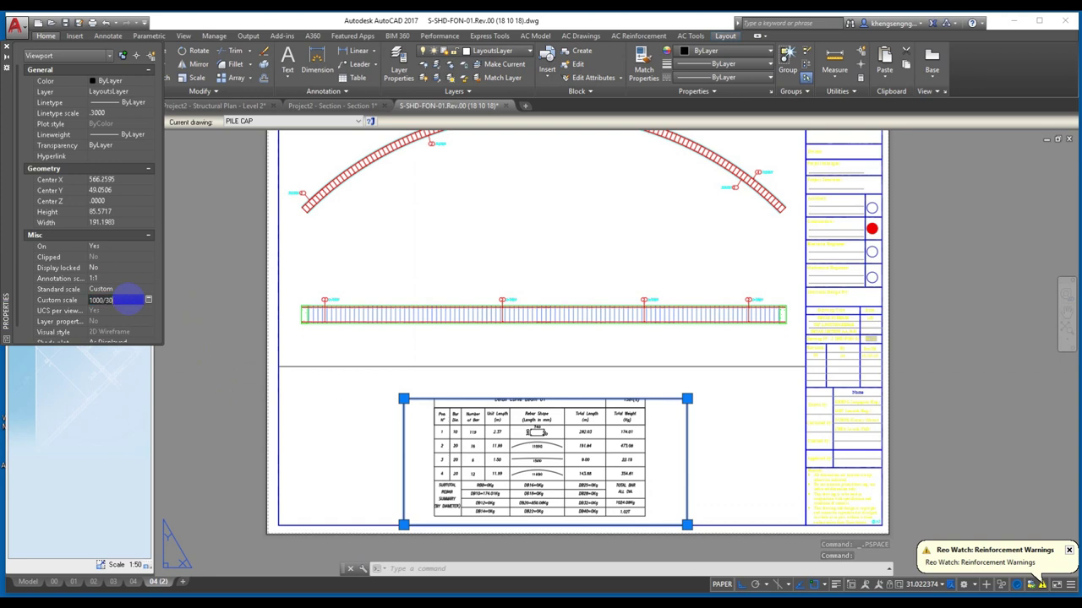
key(Return)
click(404, 399)
middle_drag(418, 550, 438, 486)
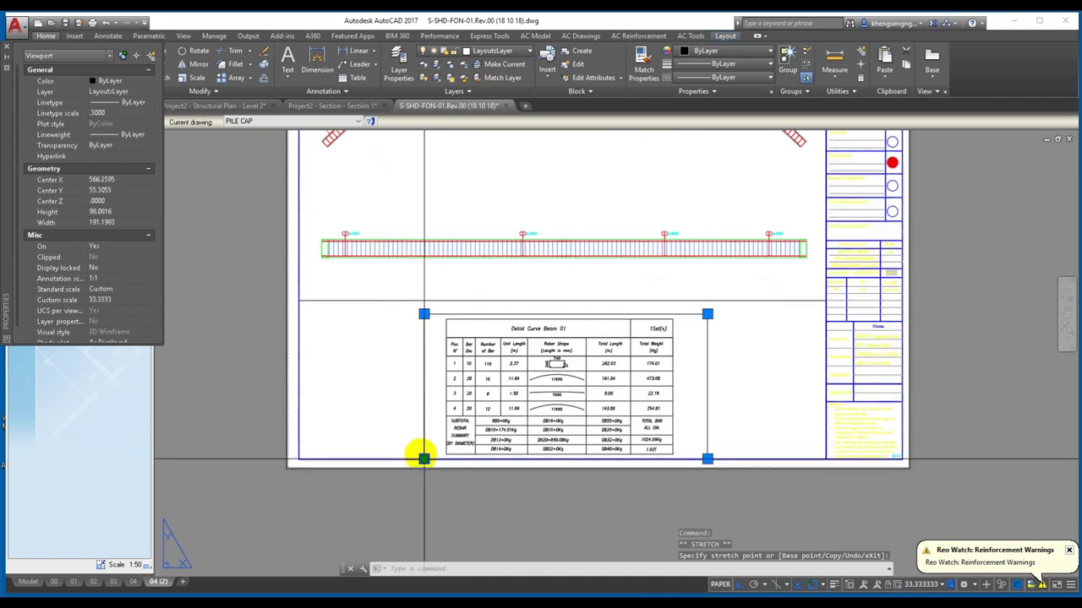
scroll(423, 451, down, 2)
scroll(422, 398, up, 4)
key(Escape)
- Check both viewports' layer in the layer list, leaving them on LayoutsLayer
click(456, 447)
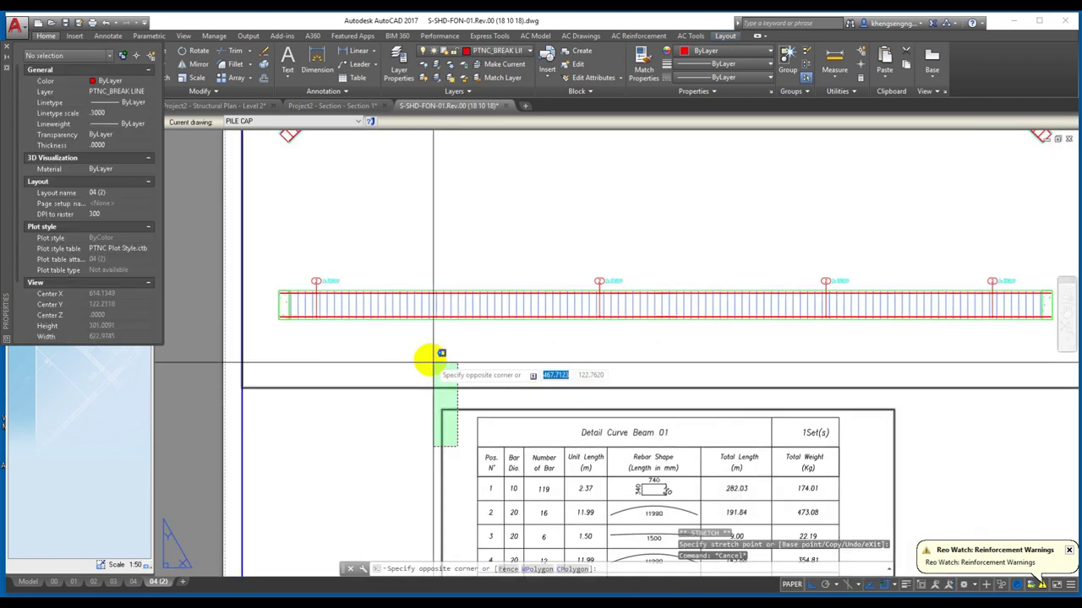
click(432, 363)
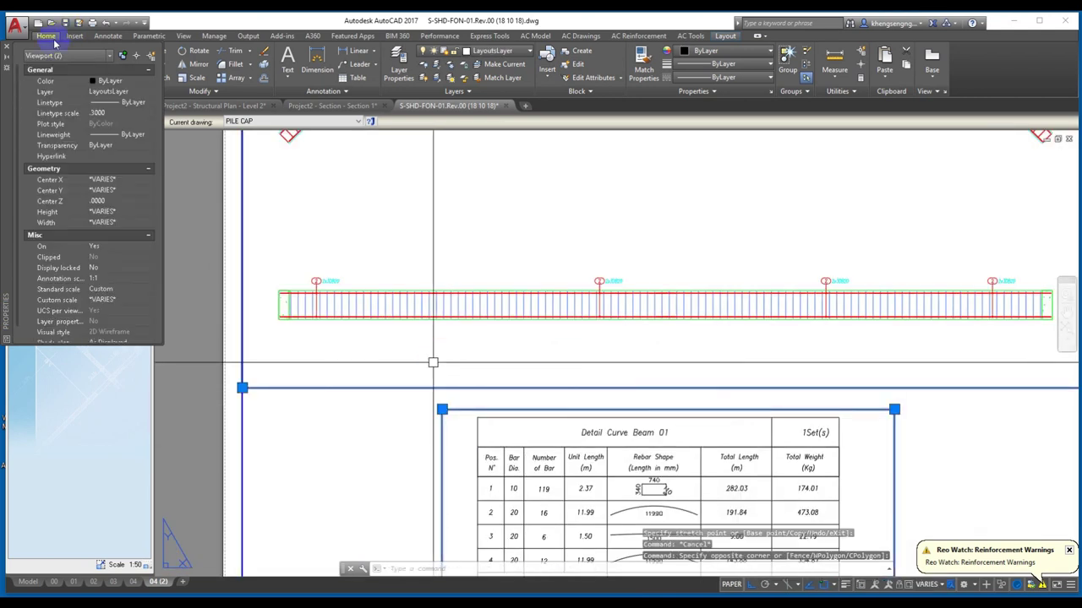
click(505, 52)
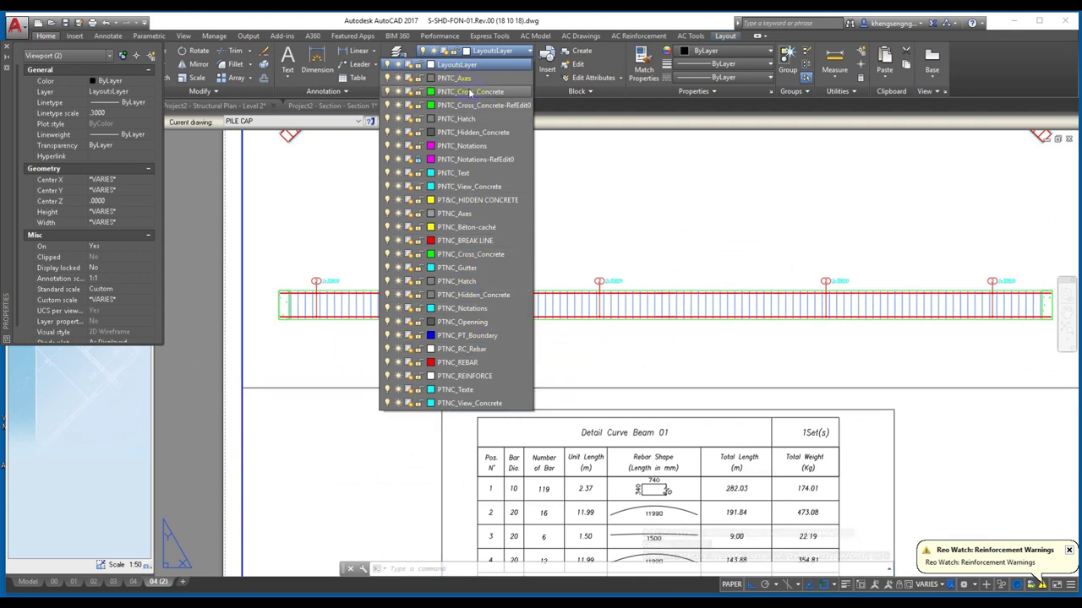
click(522, 335)
scroll(531, 357, down, 3)
click(512, 350)
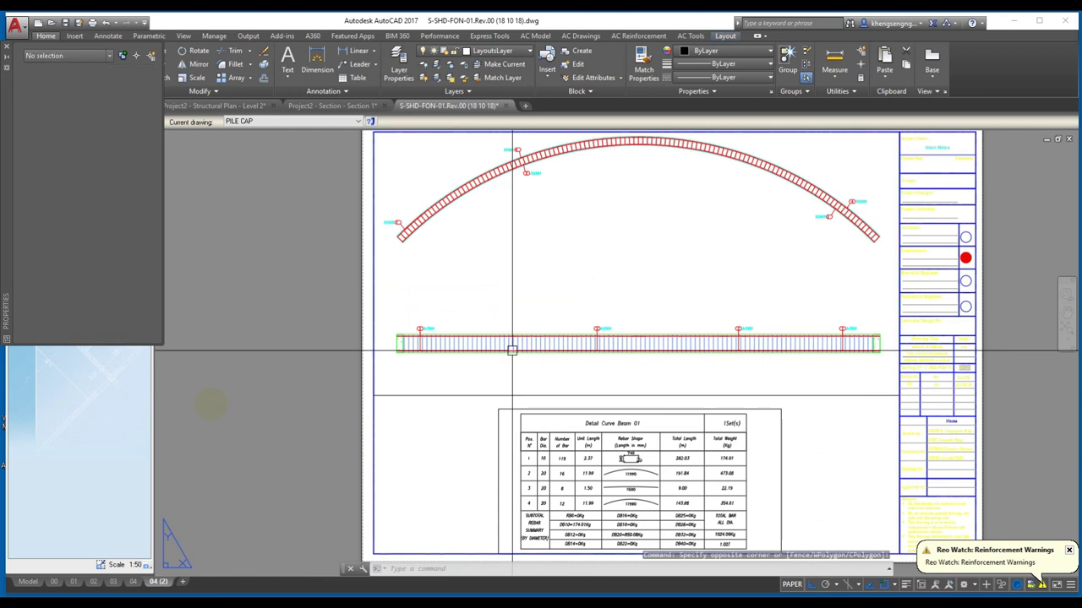
- In model space, select all drawing objects and set a custom annotation scale of 1:65
key(Escape)
click(28, 581)
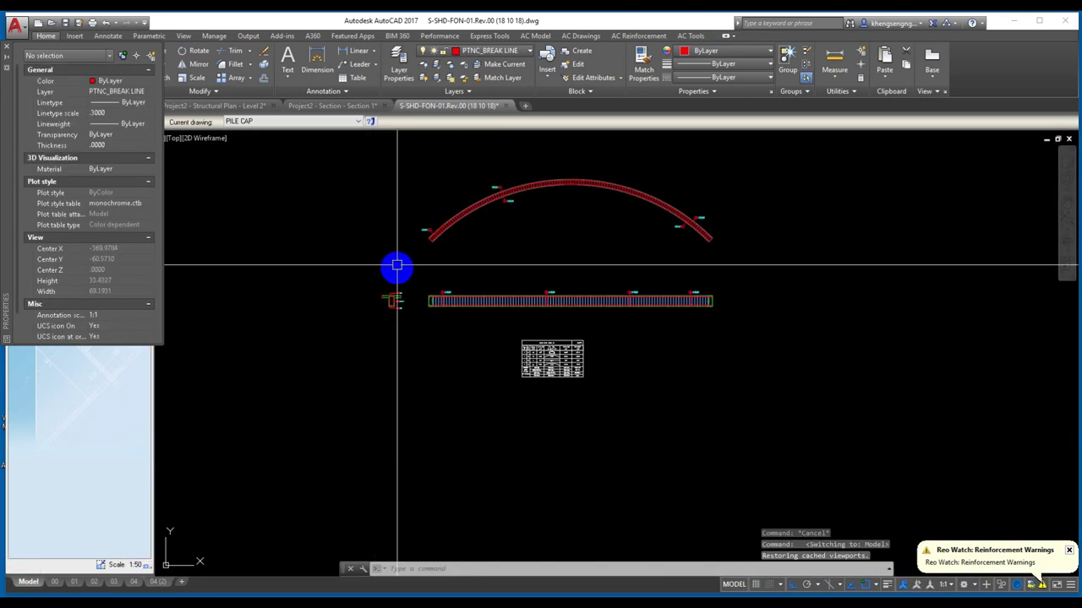
click(398, 170)
click(712, 321)
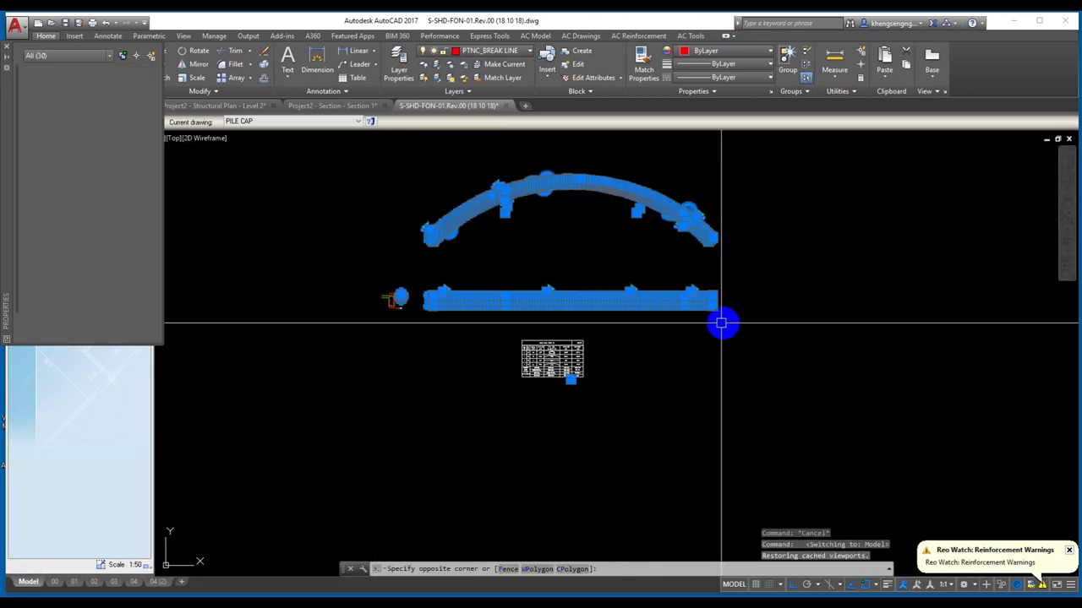
click(121, 563)
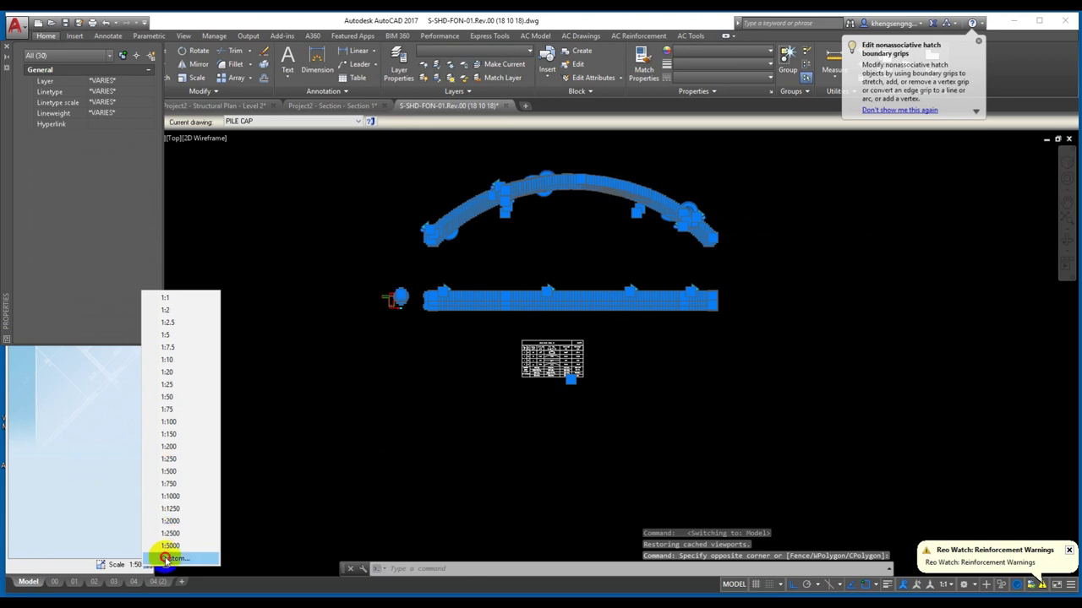
click(167, 559)
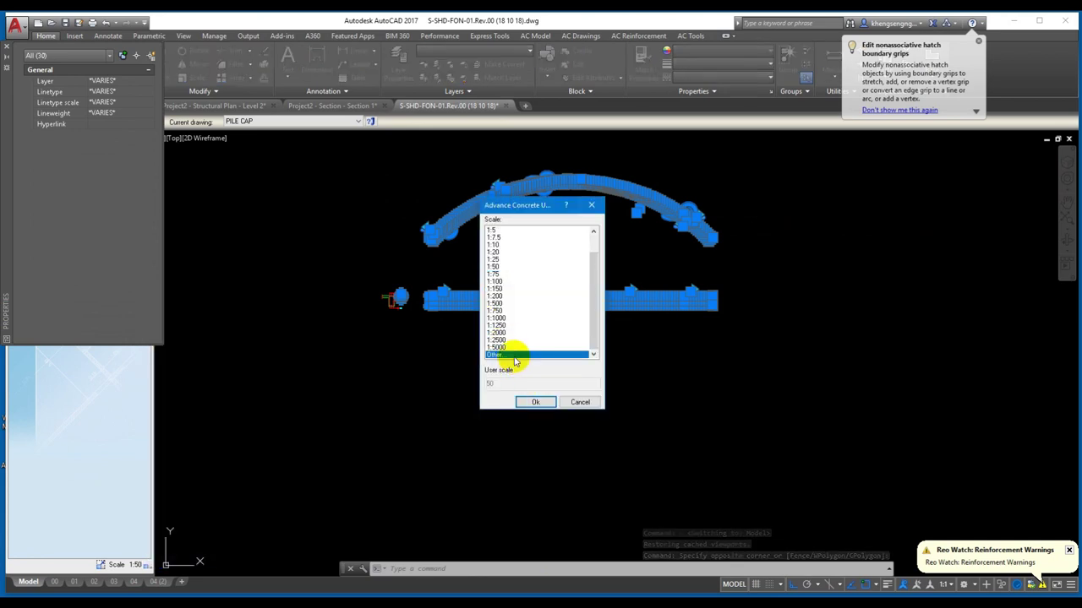
text(65)
key(Return)
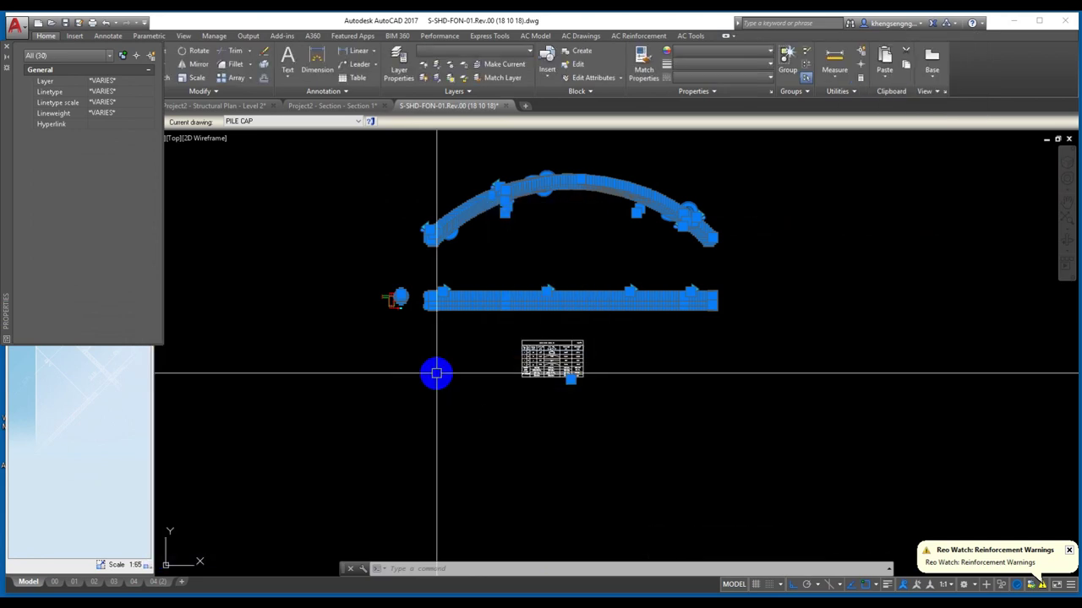
- Clear the selection and zoom to the beam cross-section
click(101, 564)
scroll(472, 341, up, 3)
scroll(386, 309, up, 3)
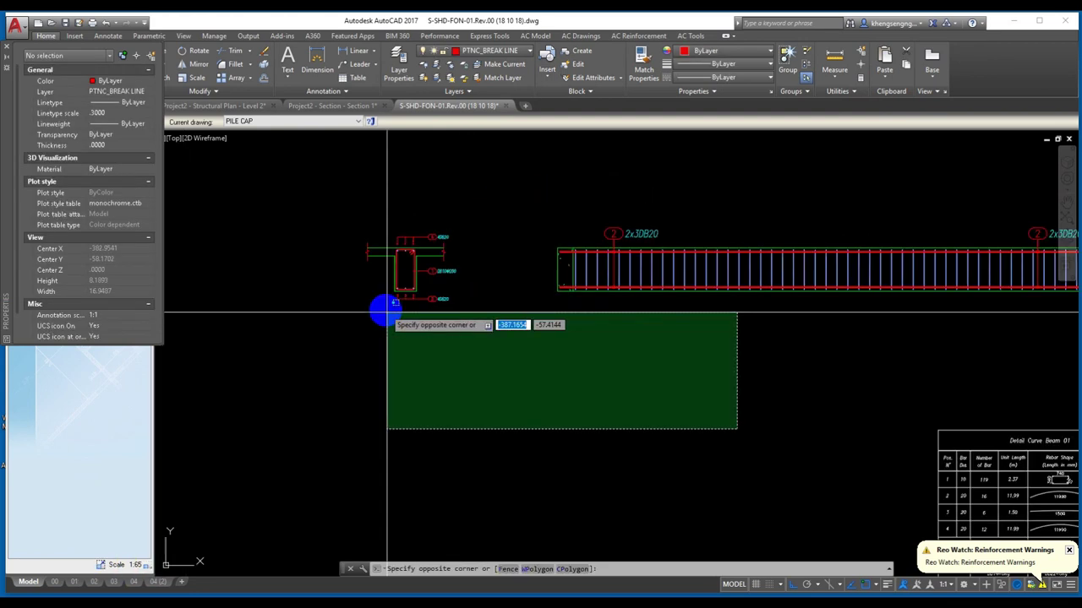
scroll(438, 305, up, 2)
middle_drag(438, 304, 482, 363)
scroll(502, 406, down, 2)
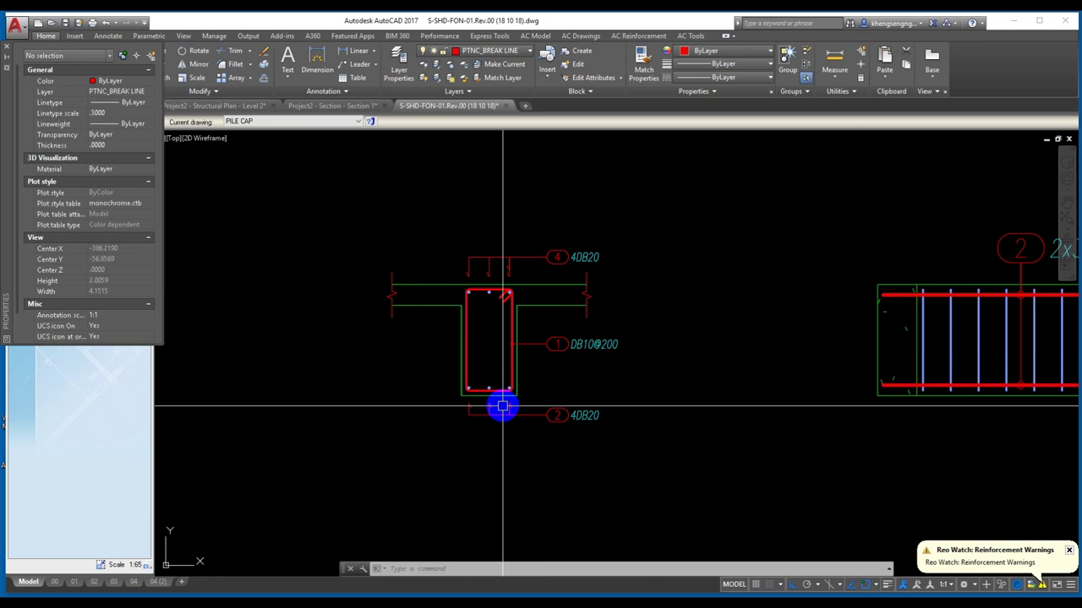
scroll(415, 379, down, 1)
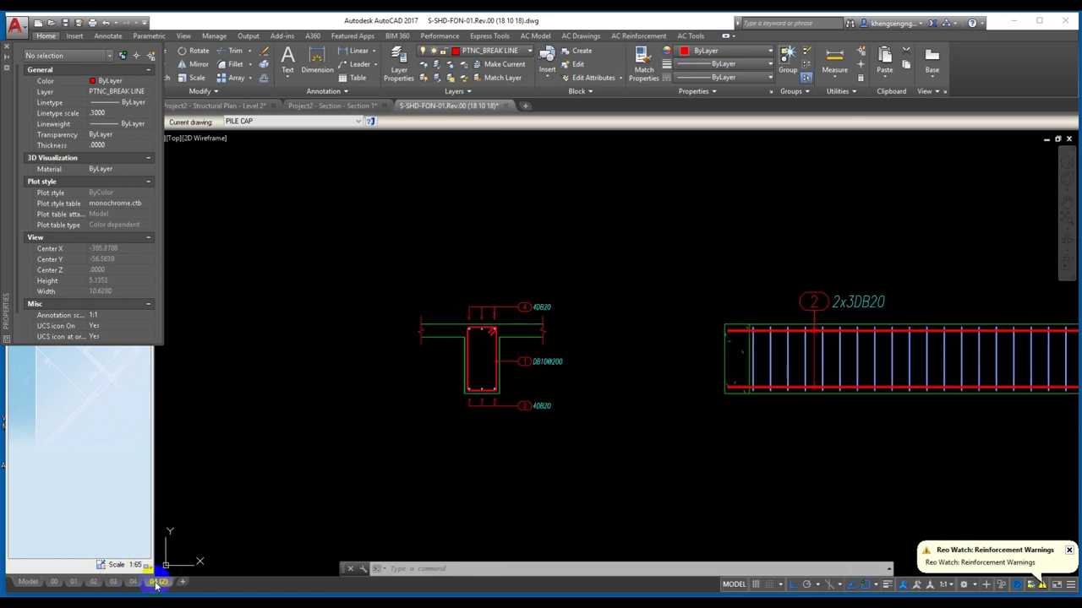
- On layout 04 (2), narrow the schedule viewport by pulling its right edge left
click(157, 581)
scroll(415, 435, down, 2)
click(471, 388)
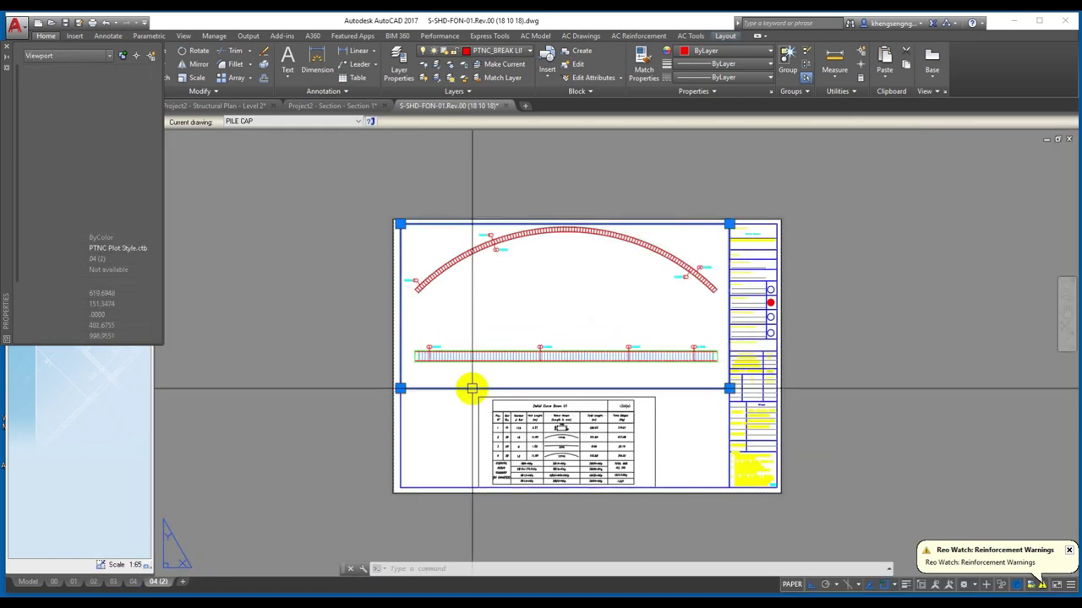
scroll(471, 389, up, 3)
scroll(623, 290, up, 1)
click(800, 432)
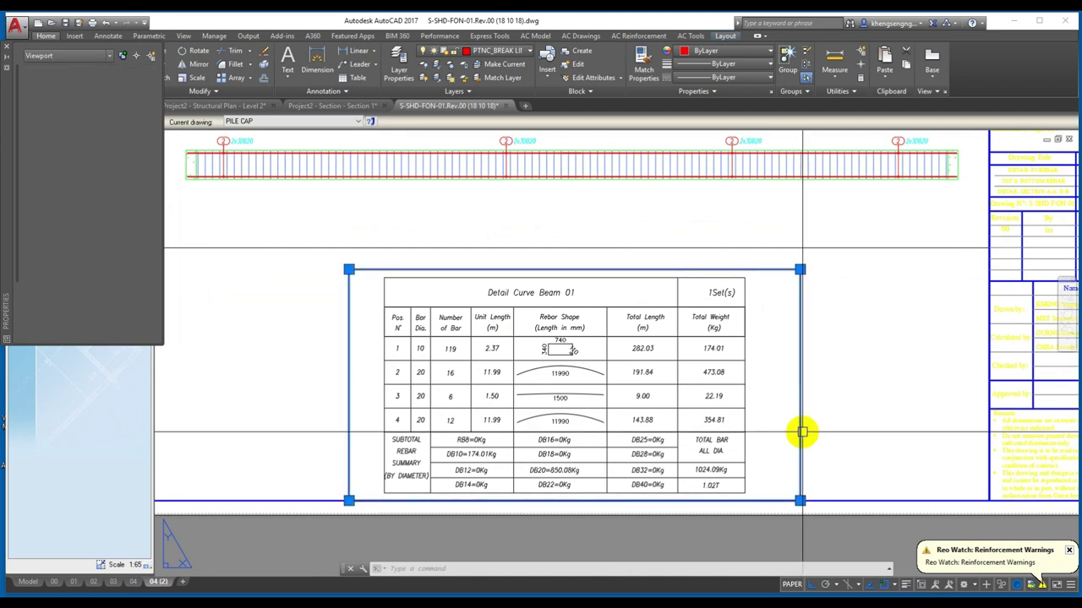
click(800, 501)
click(761, 500)
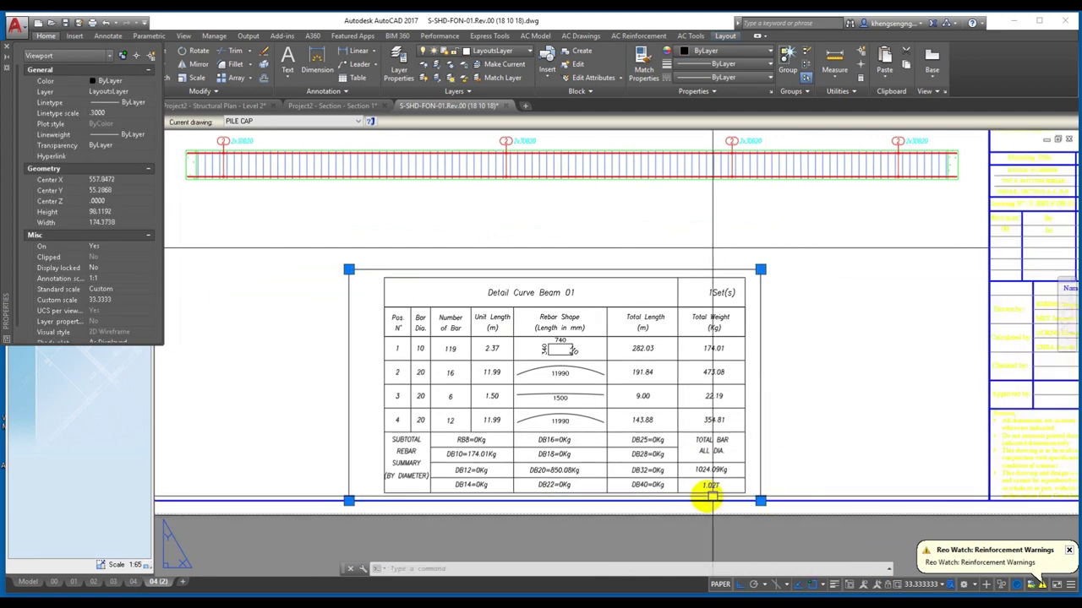
- Move the schedule viewport right so it sits beside the title block
scroll(656, 355, down, 3)
key(m)
key(space)
click(656, 437)
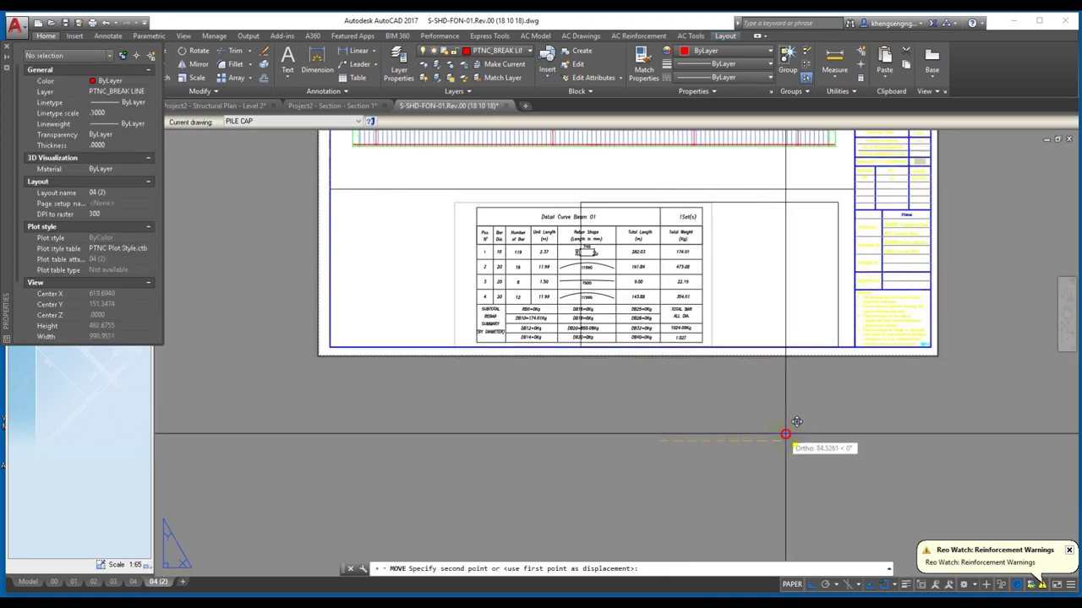
scroll(580, 261, up, 3)
scroll(580, 295, up, 2)
click(582, 476)
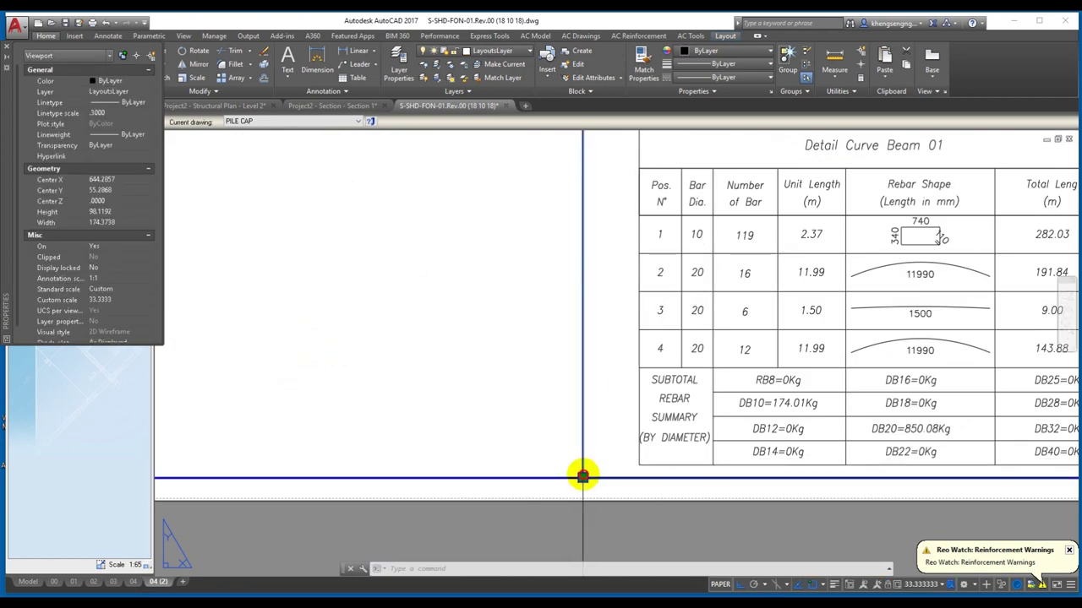
- Copy the bar schedule viewport into the empty lower-left frame of the sheet
key(Escape)
scroll(577, 365, down, 3)
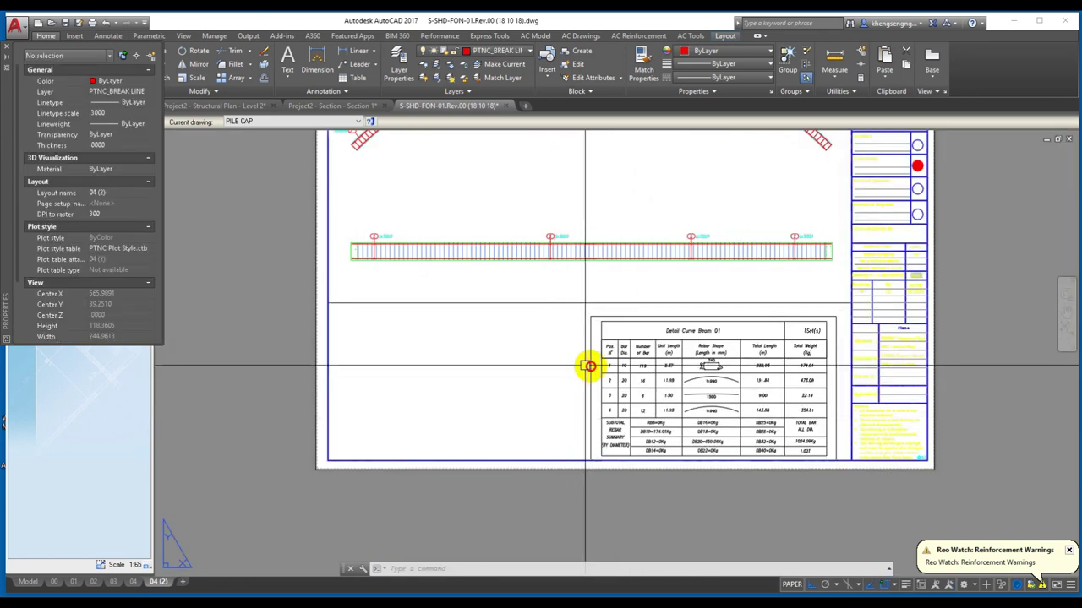
click(589, 365)
text(c)
key(Return)
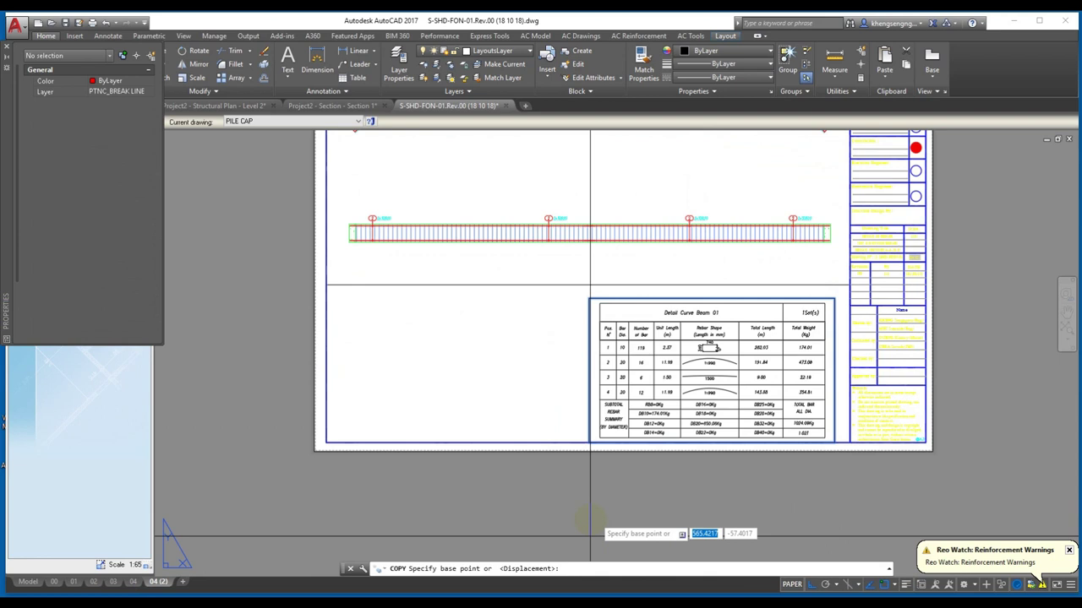
click(589, 442)
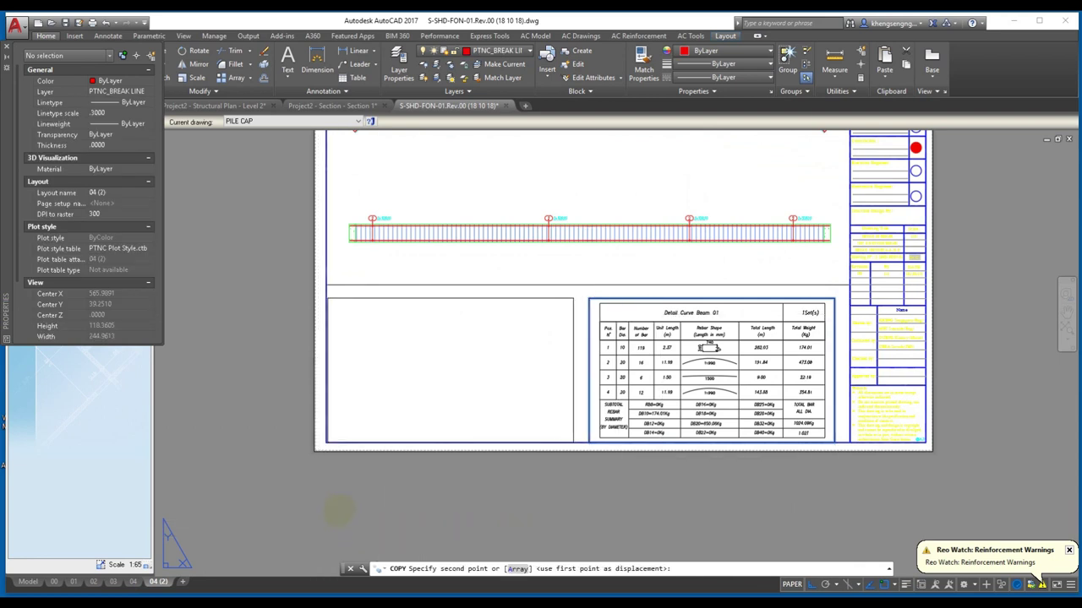
click(337, 507)
key(Escape)
- Pan inside the new viewport to center the beam cross-section
double_click(427, 380)
scroll(427, 382, down, 3)
middle_drag(471, 386, 478, 411)
scroll(453, 365, up, 5)
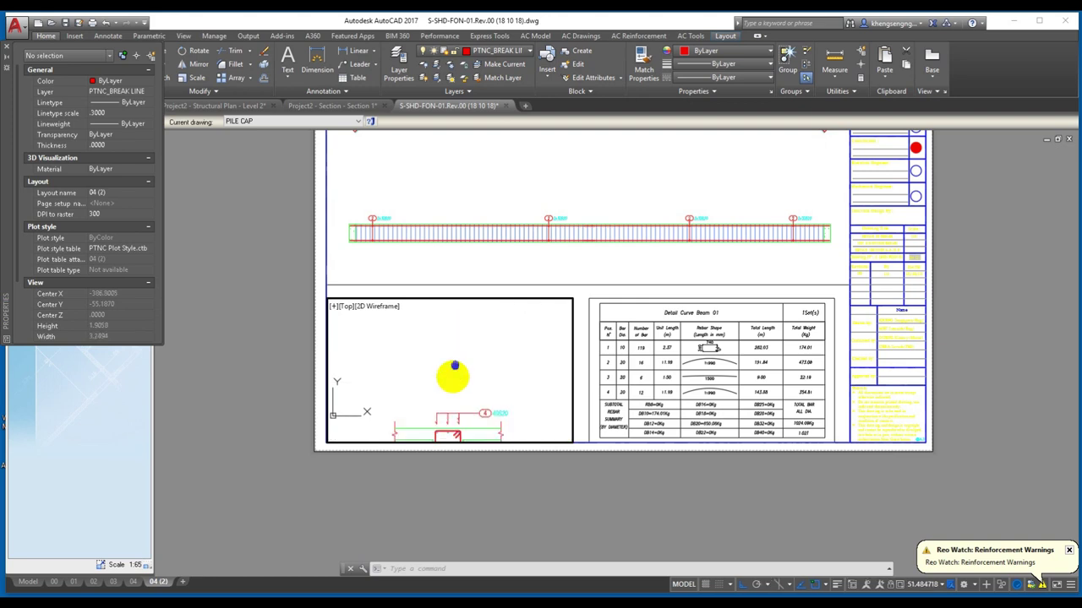
middle_drag(454, 365, 453, 344)
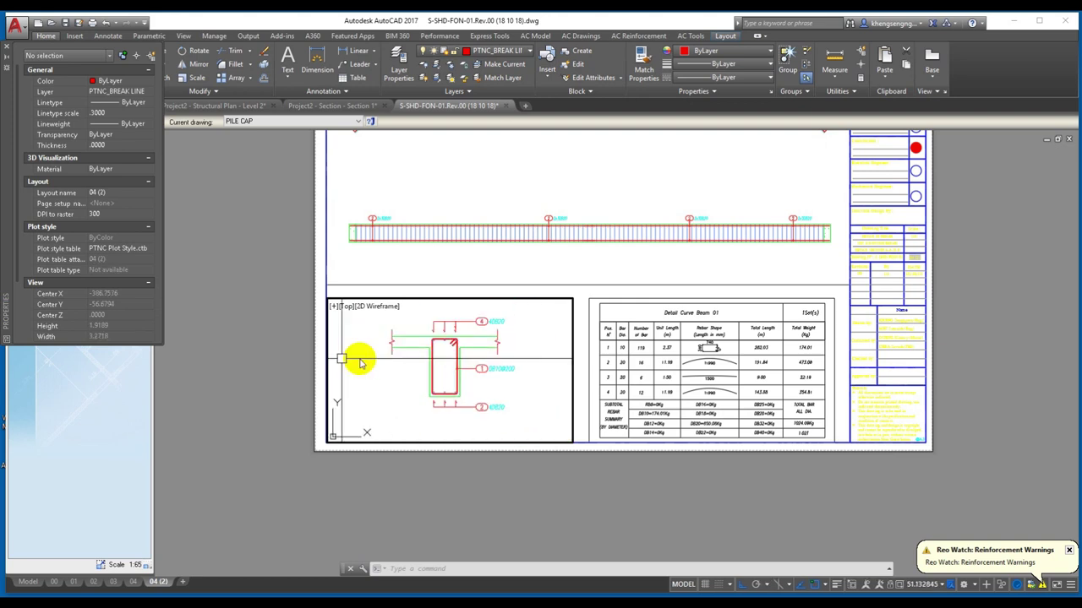
- Set the section viewport's custom scale to 33.3333 (1000/30)
double_click(244, 309)
click(357, 300)
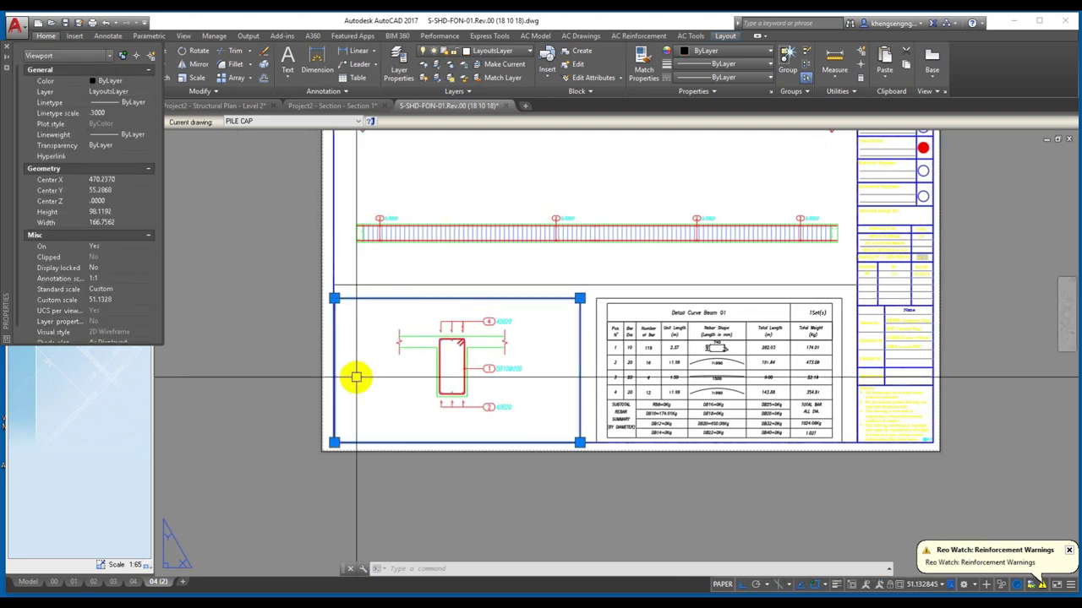
click(111, 302)
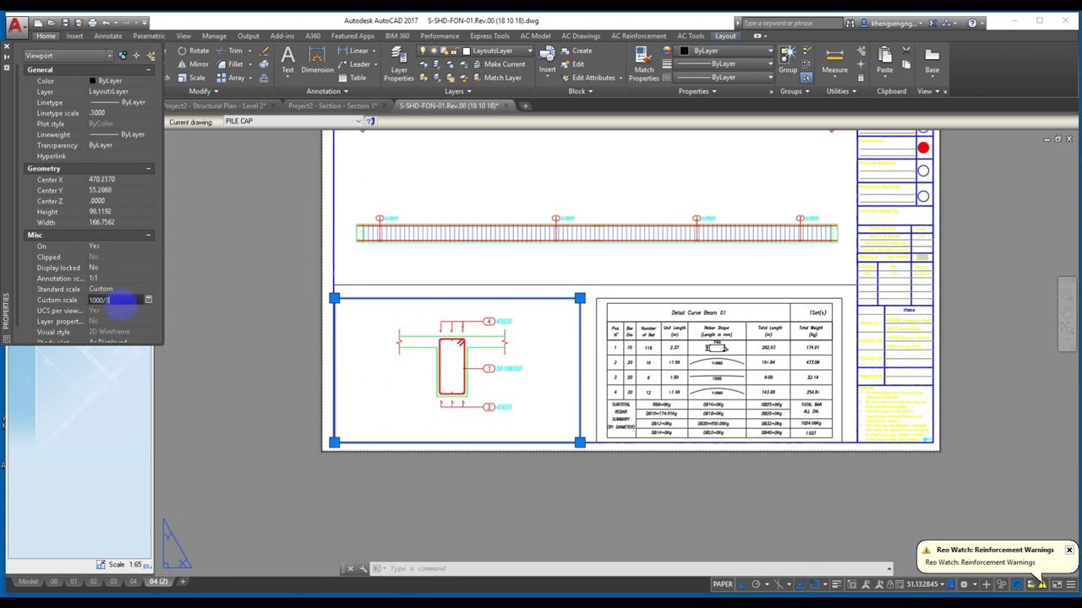
key(Return)
key(Escape)
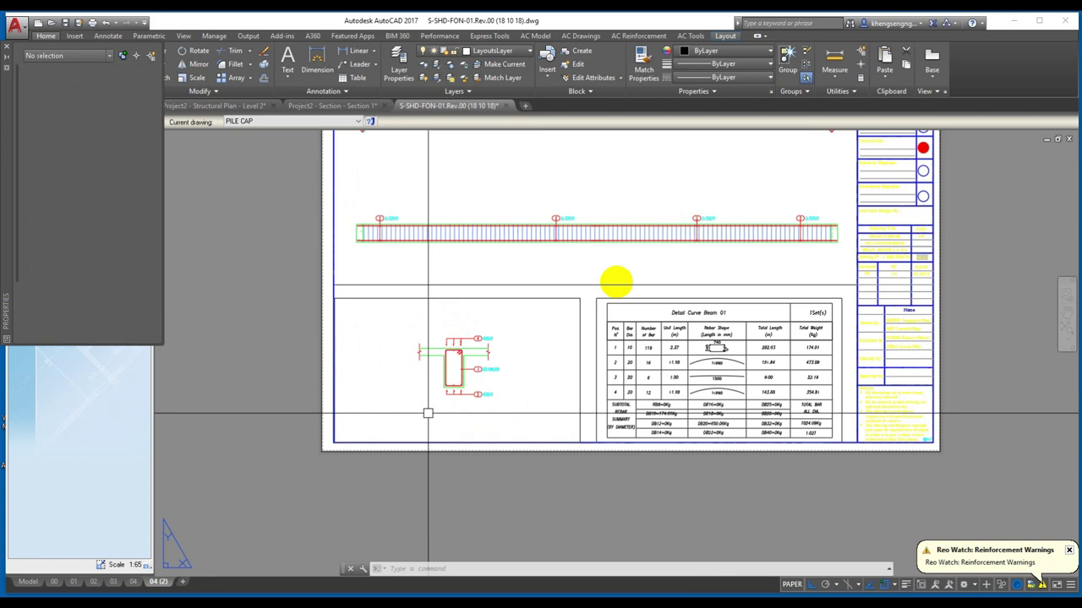
scroll(589, 415, down, 4)
scroll(825, 353, up, 6)
scroll(825, 354, up, 3)
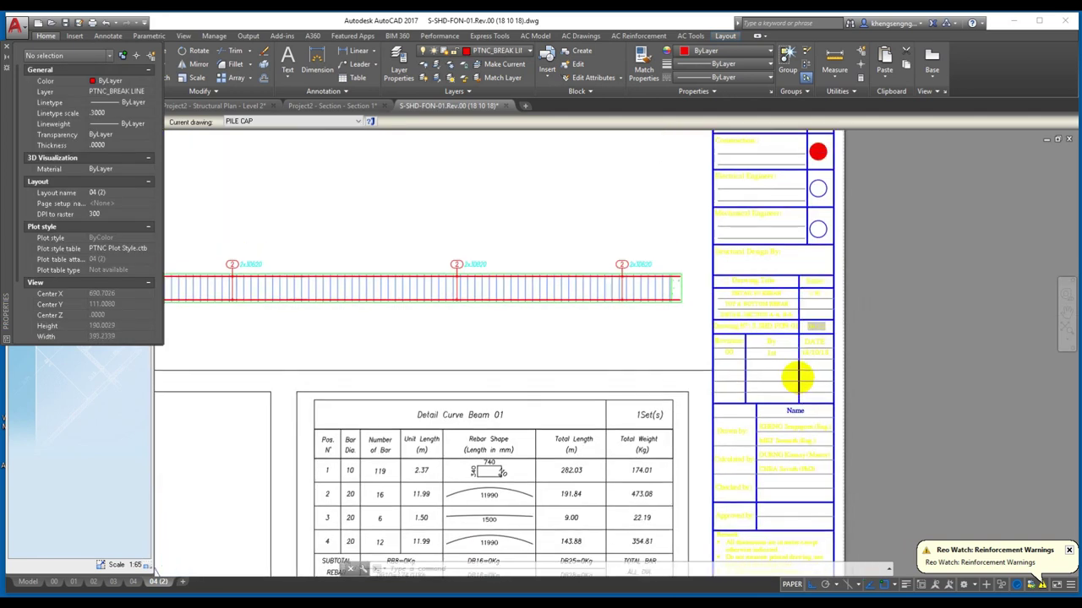
scroll(823, 352, up, 1)
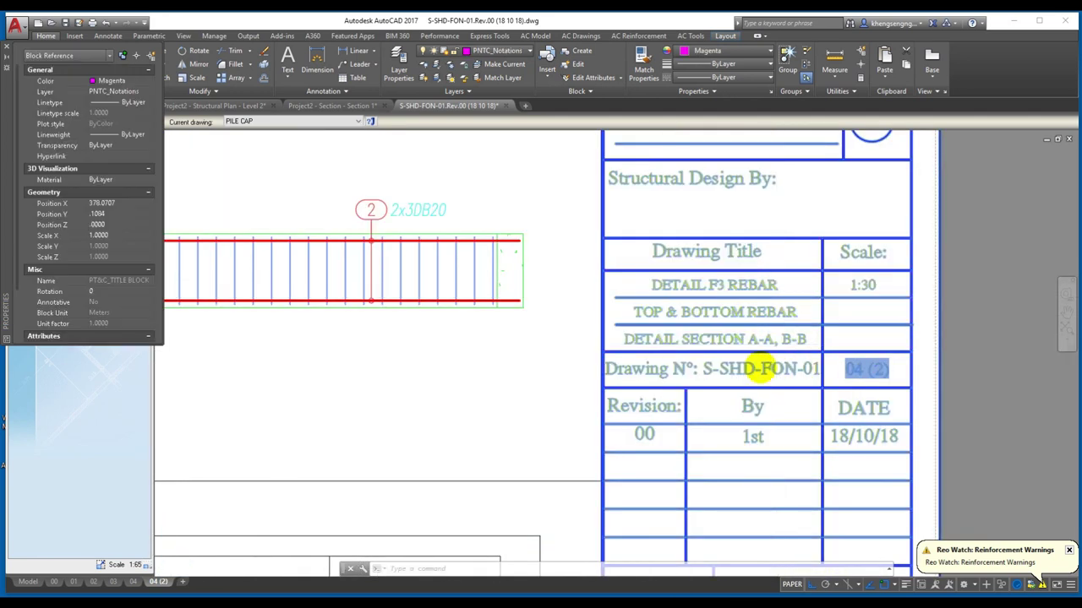
scroll(753, 367, down, 4)
scroll(652, 338, down, 2)
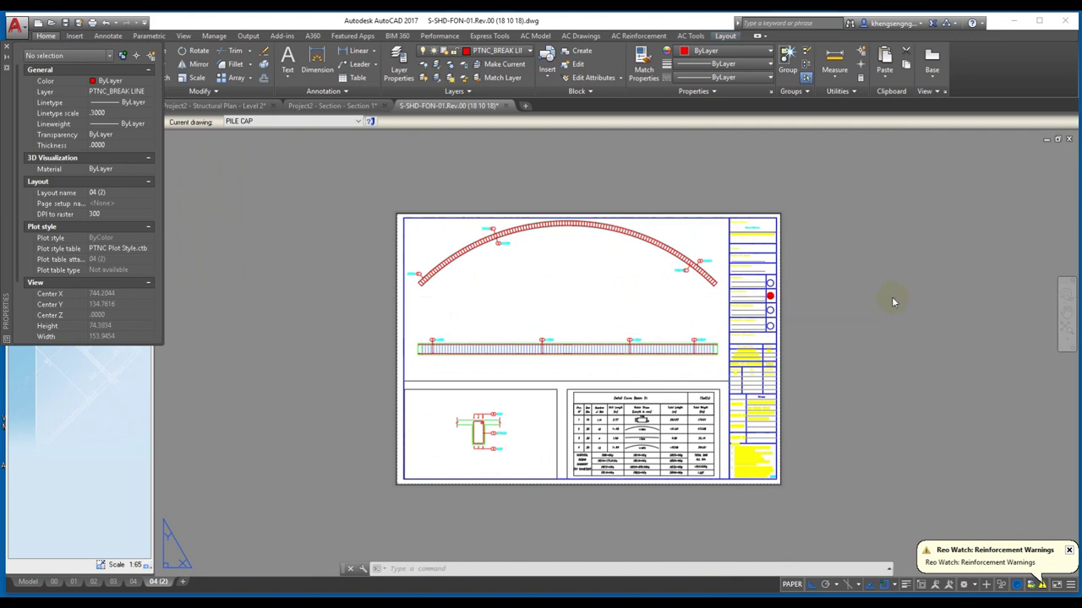
- Start a single-sheet plot to check the available plot style tables, then cancel it
key(ctrl+p)
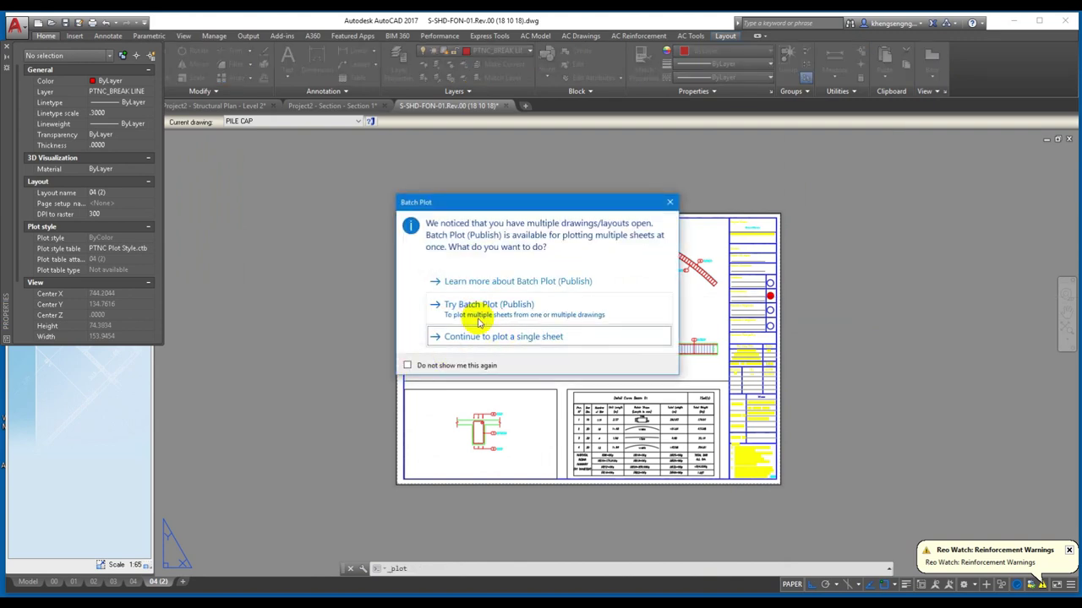
click(482, 336)
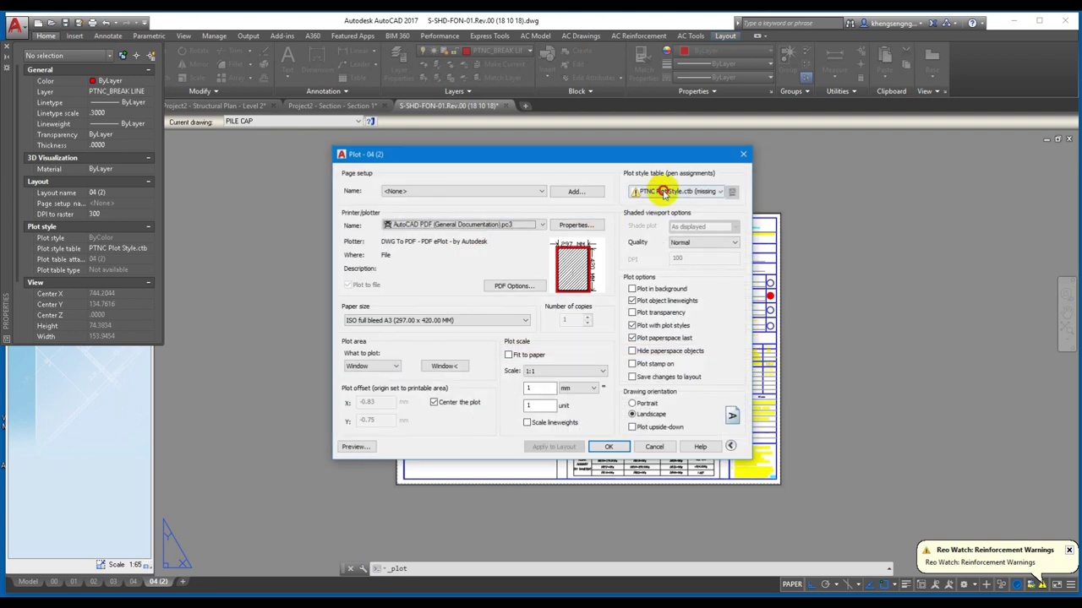
click(663, 191)
key(Escape)
key(Escape)
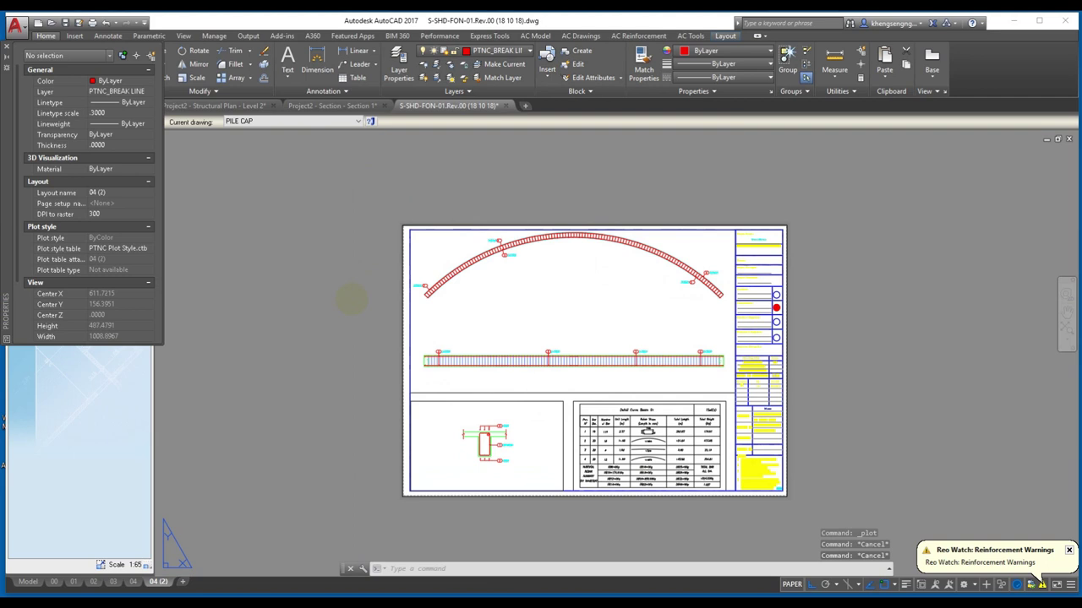
- Open Options with OP and expand Printer Support File Path on the Files tab
text(op)
key(Return)
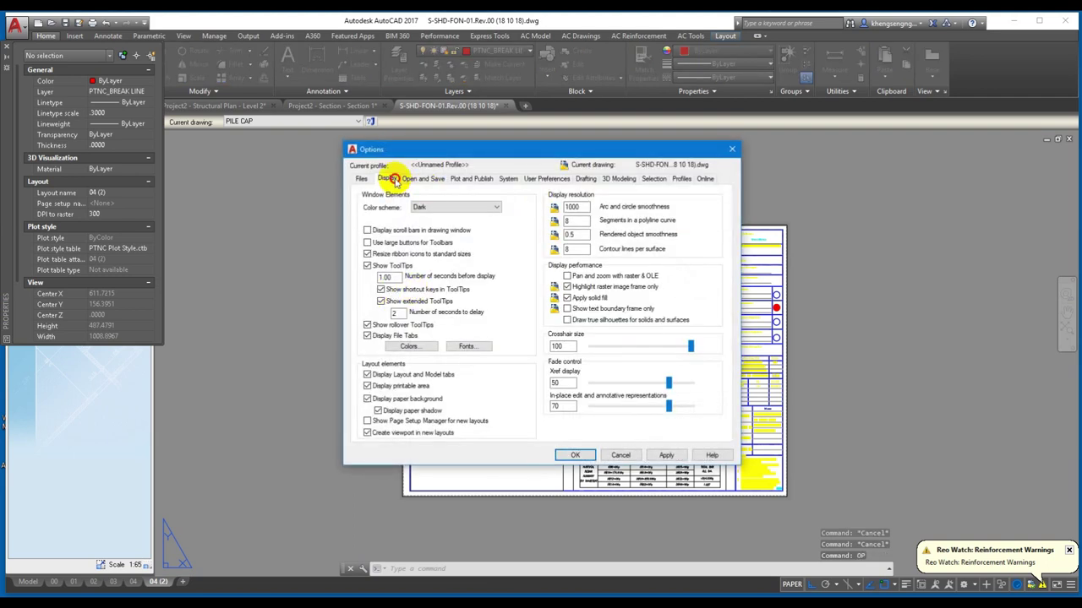
click(411, 180)
click(387, 179)
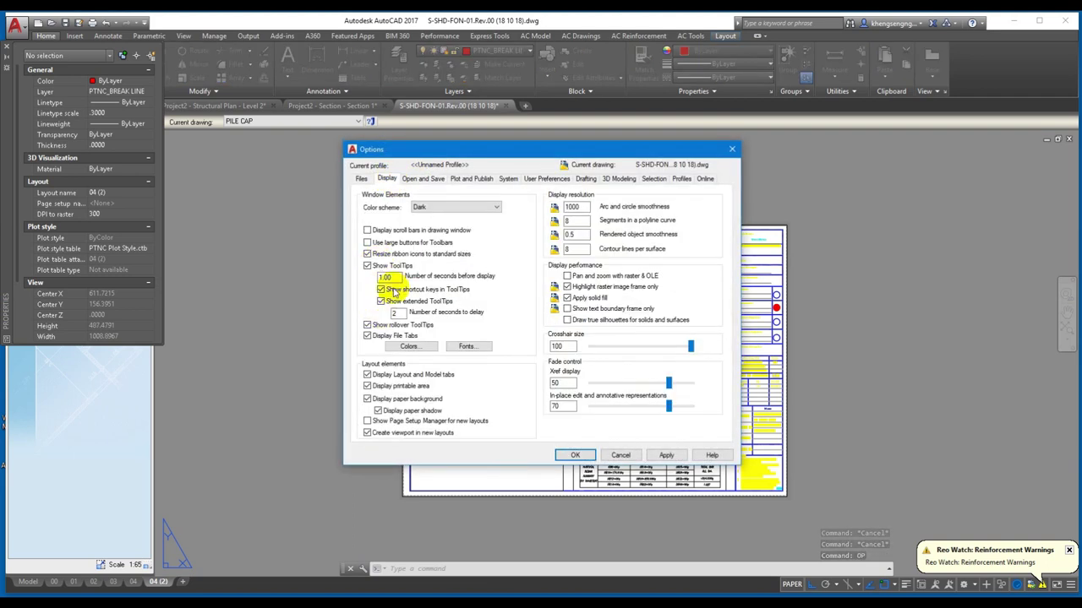
click(360, 180)
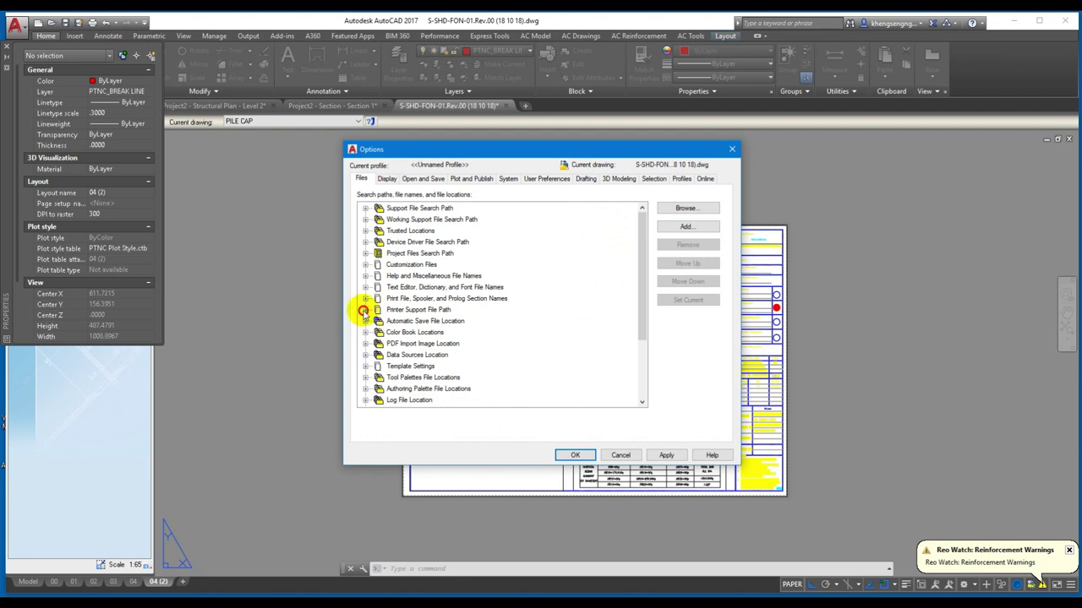
click(364, 311)
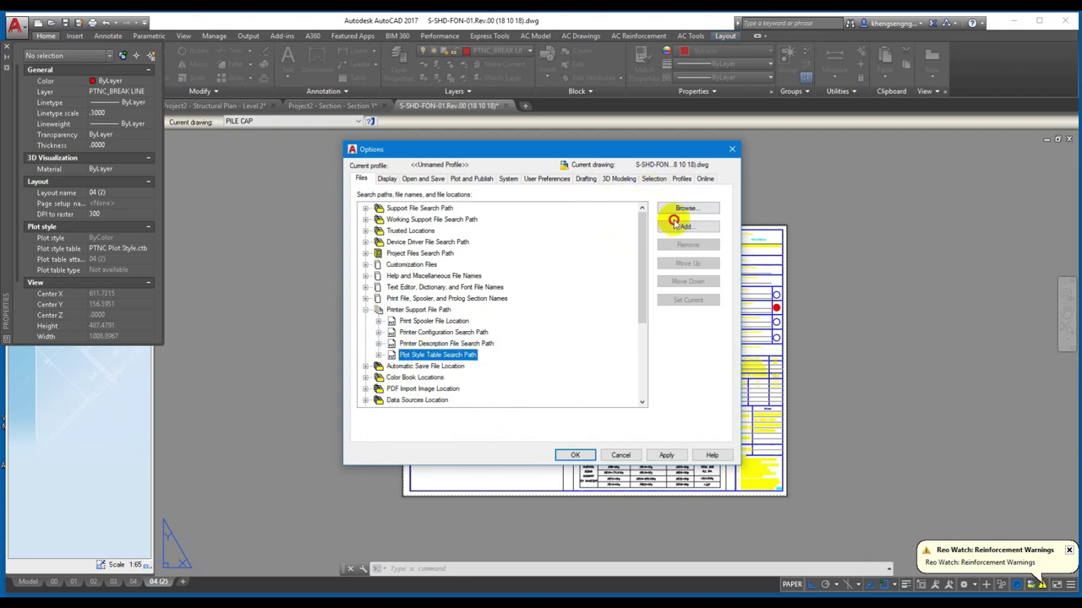
- Add F:\OneDrive\00.PLOT STYPE as a Plot Style Table Search Path and apply
click(675, 225)
click(675, 212)
scroll(505, 319, down, 5)
scroll(497, 318, up, 3)
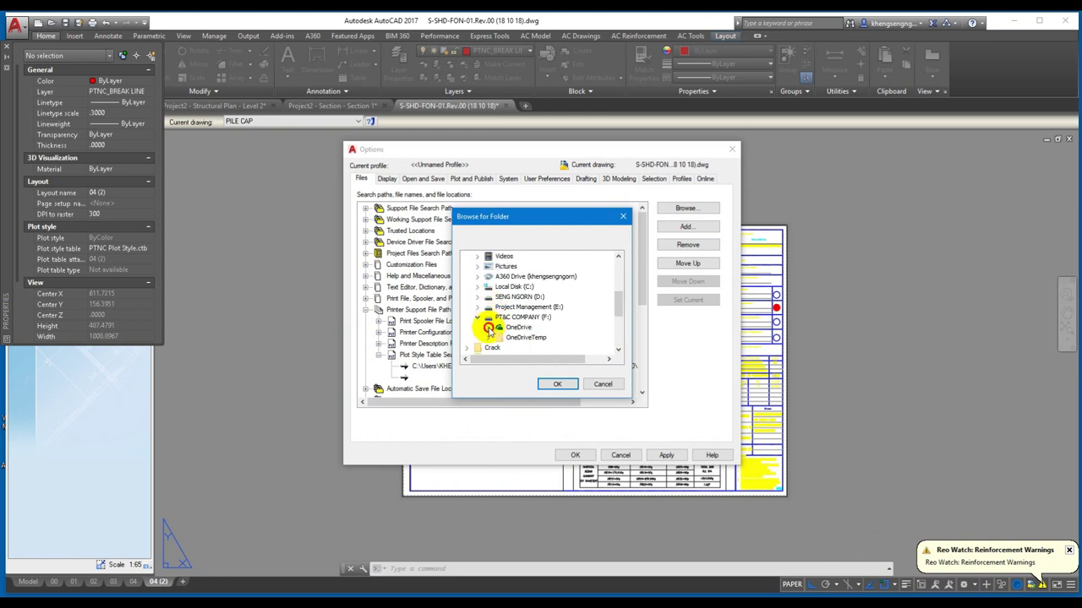
click(488, 327)
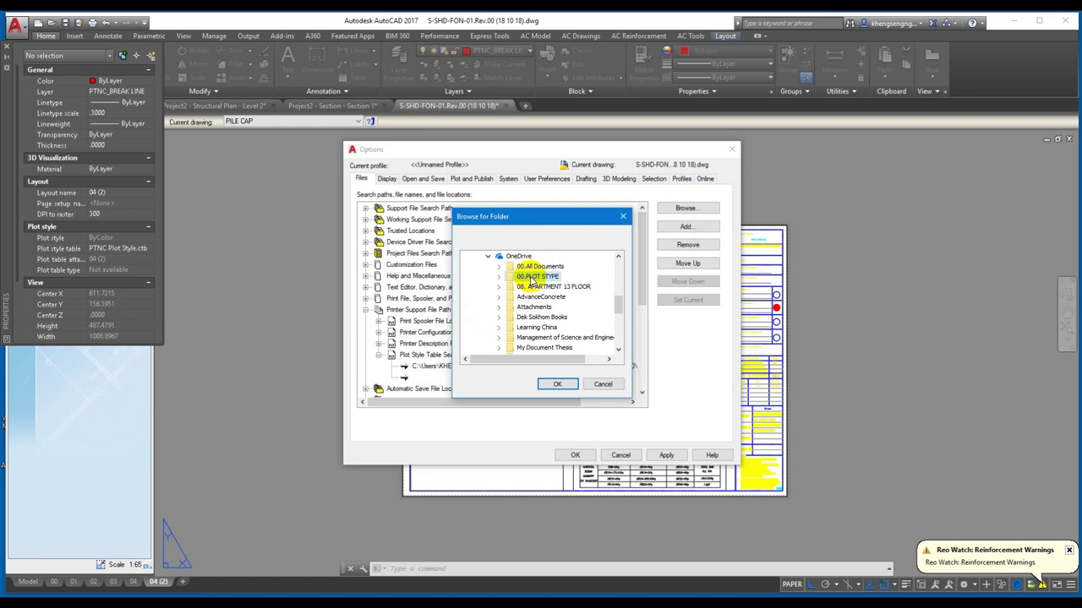
click(555, 380)
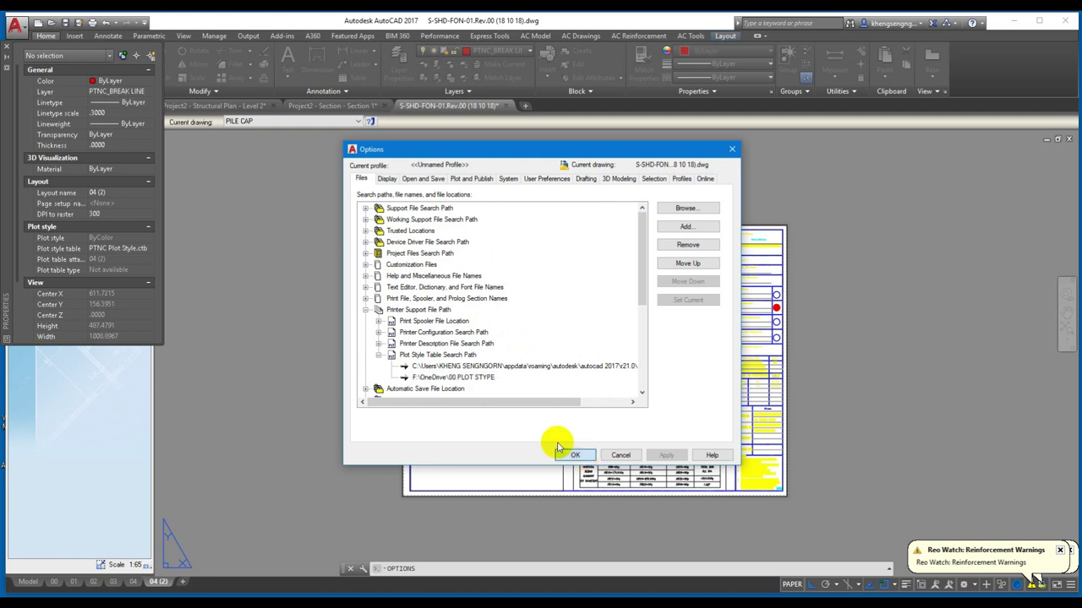
click(557, 458)
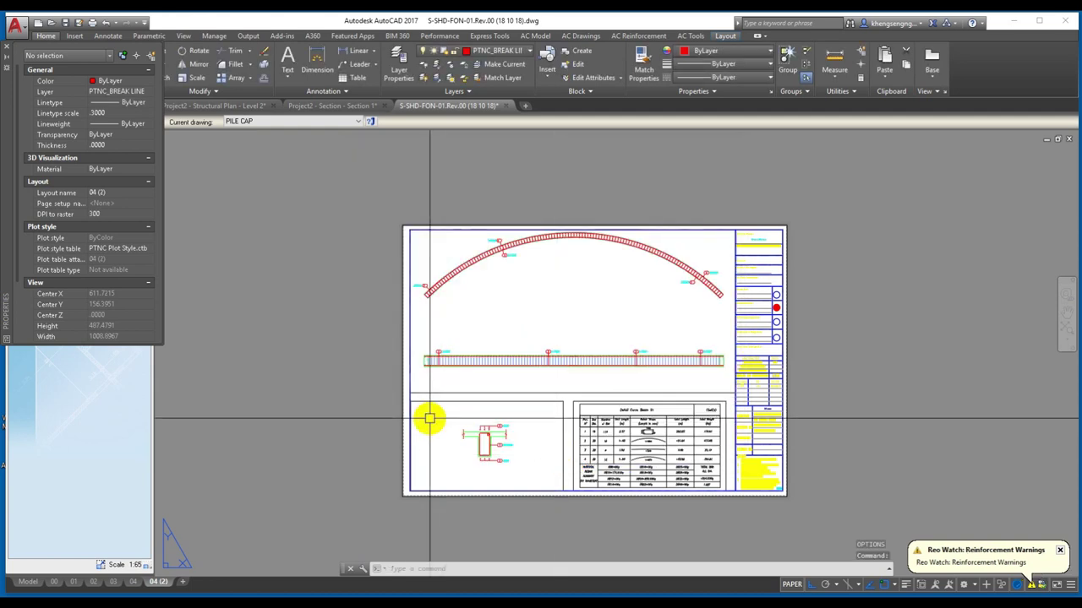
- Plot the single layout sheet with Fit to paper and open the preview
key(ctrl+p)
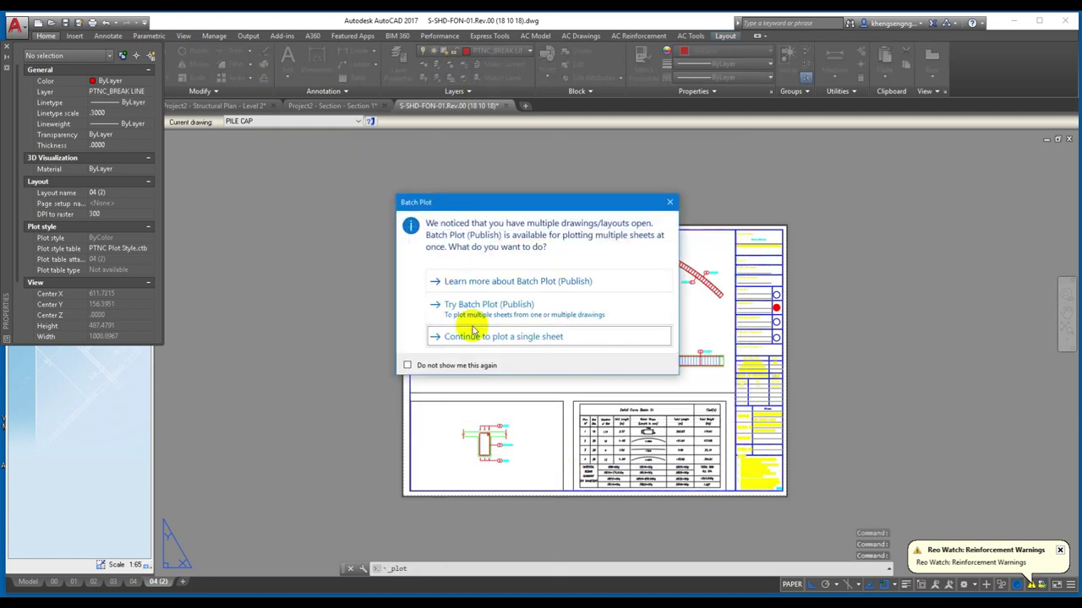
click(474, 335)
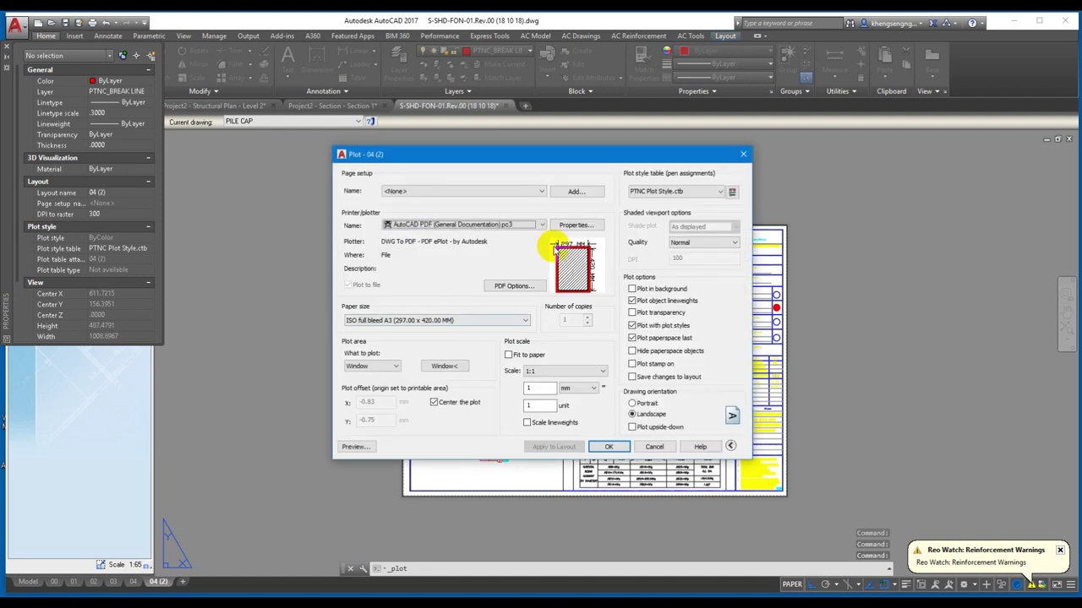
click(508, 357)
click(356, 446)
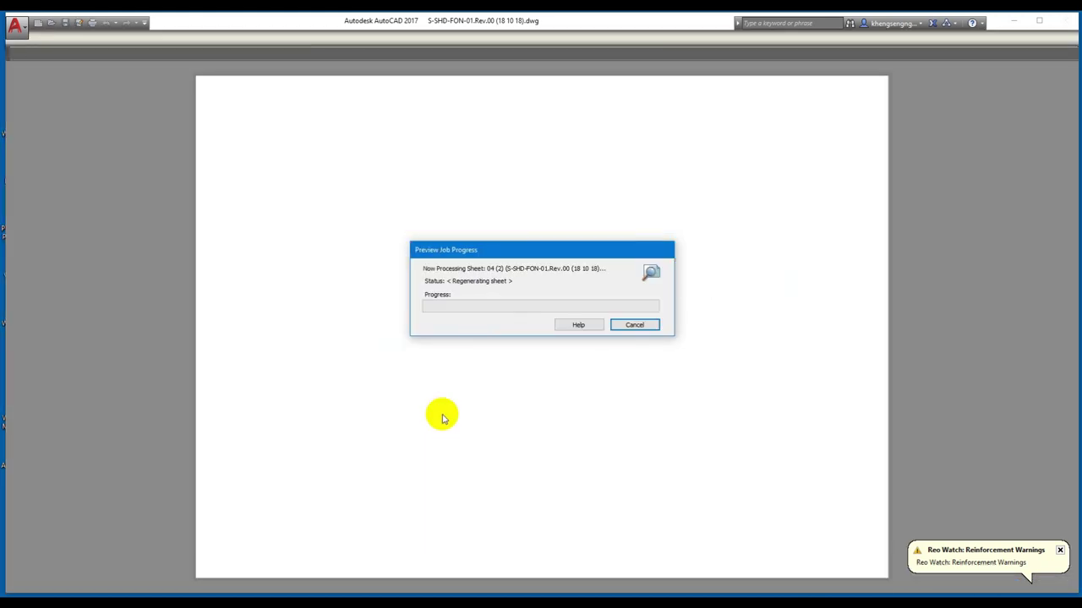
- Inspect the curved and straight bar labels in the preview, then close it
scroll(478, 389, up, 5)
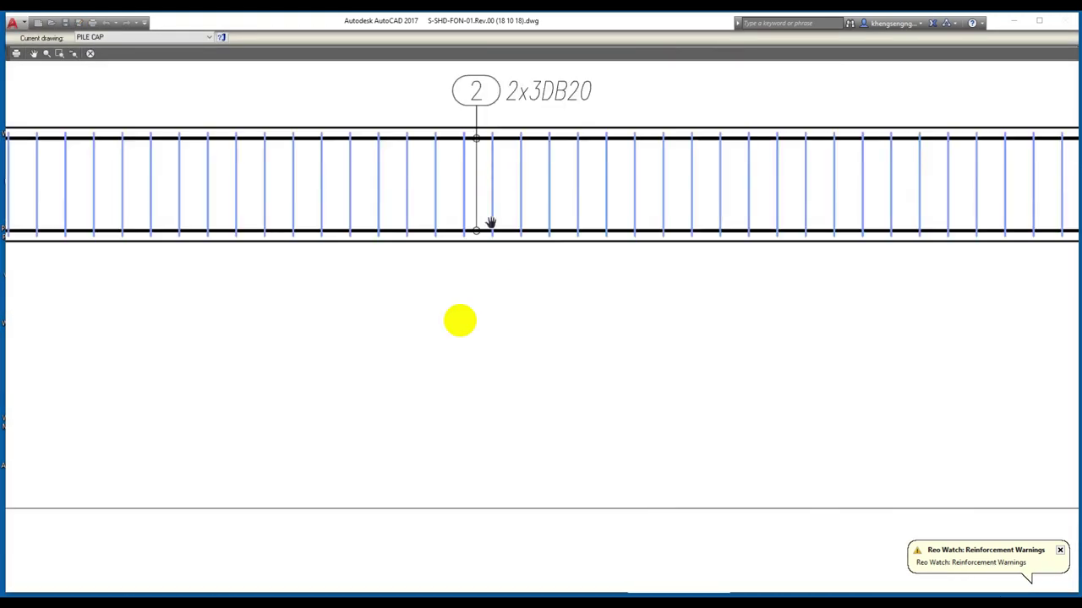
scroll(459, 326, down, 5)
middle_drag(458, 327, 536, 405)
scroll(488, 349, up, 2)
scroll(303, 215, up, 5)
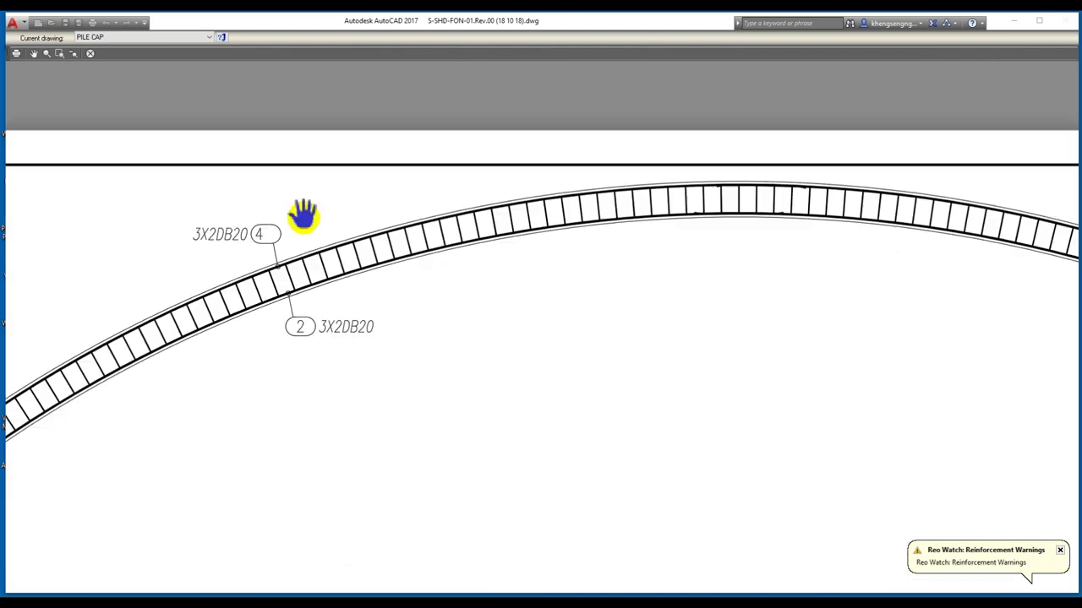
scroll(362, 248, down, 1)
scroll(391, 227, down, 1)
scroll(533, 202, down, 4)
scroll(549, 144, up, 4)
scroll(549, 145, down, 1)
scroll(562, 400, up, 1)
scroll(651, 355, up, 1)
scroll(718, 356, up, 1)
middle_drag(526, 355, 944, 310)
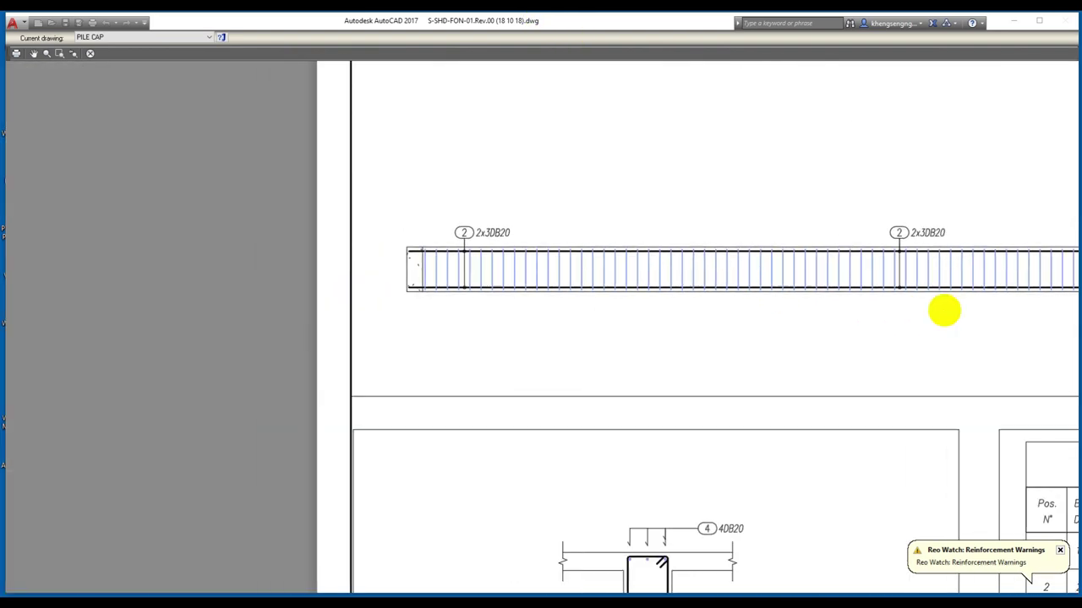
scroll(502, 355, down, 5)
scroll(582, 306, up, 4)
key(Escape)
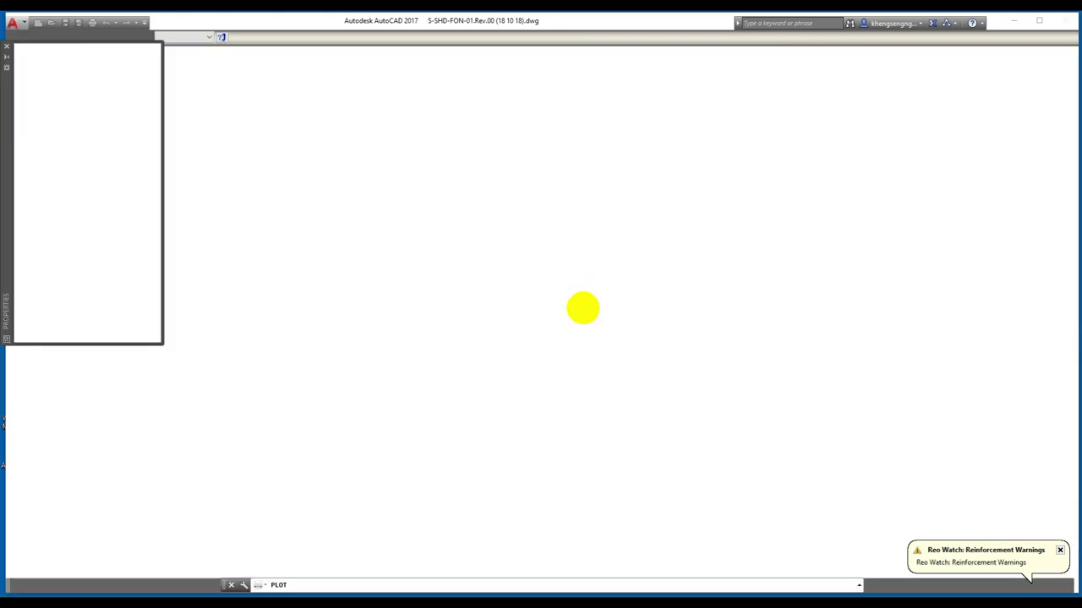
- In model space, add a 104DB10@200 distribution dimension below the straight beam's stirrups
click(28, 581)
middle_drag(564, 405, 386, 331)
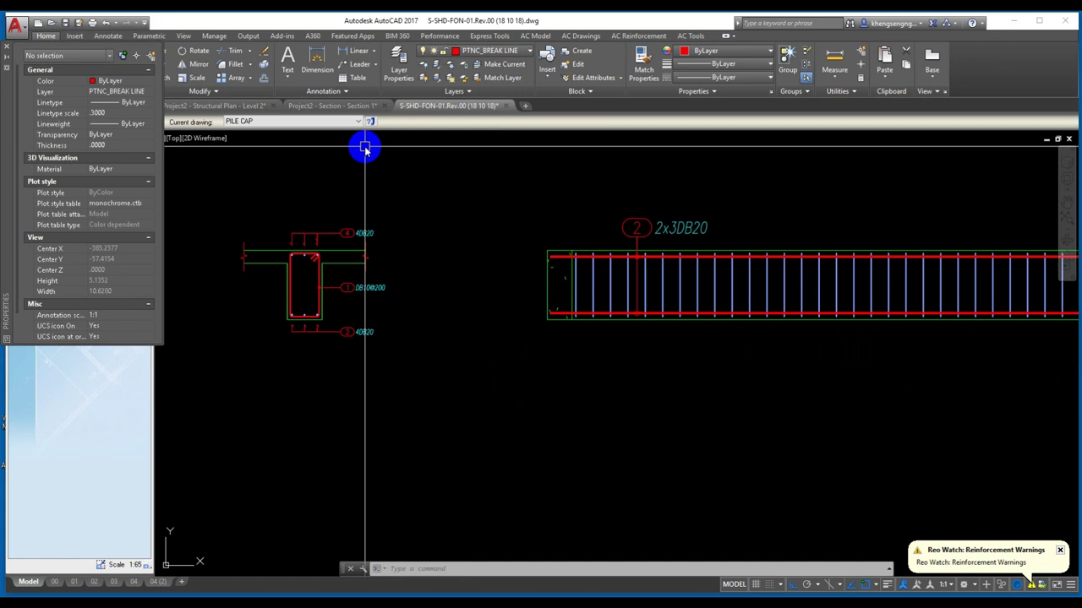
click(661, 37)
click(350, 74)
click(611, 267)
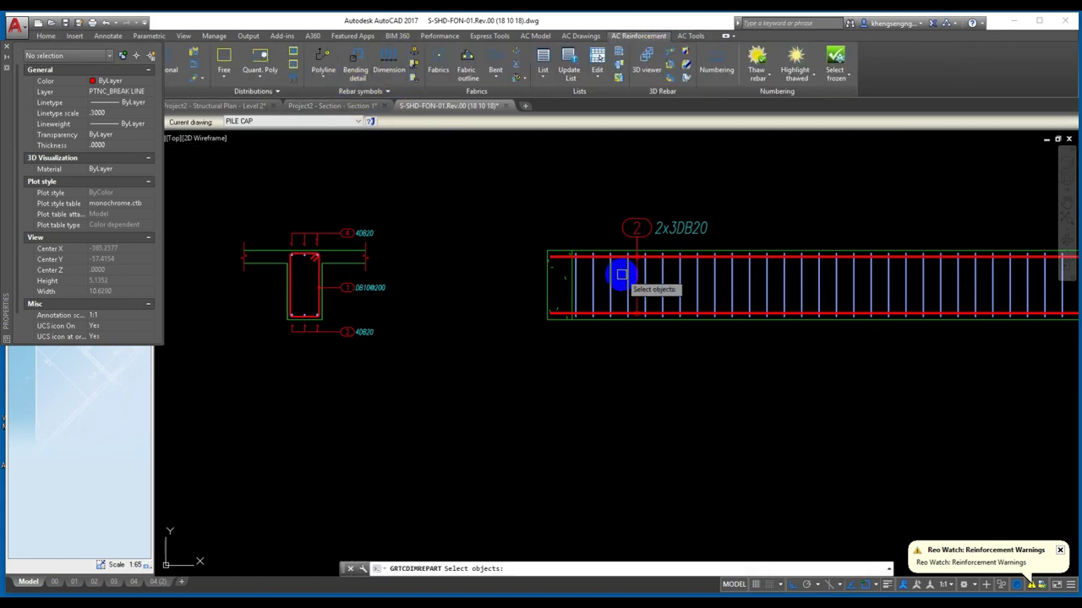
key(Return)
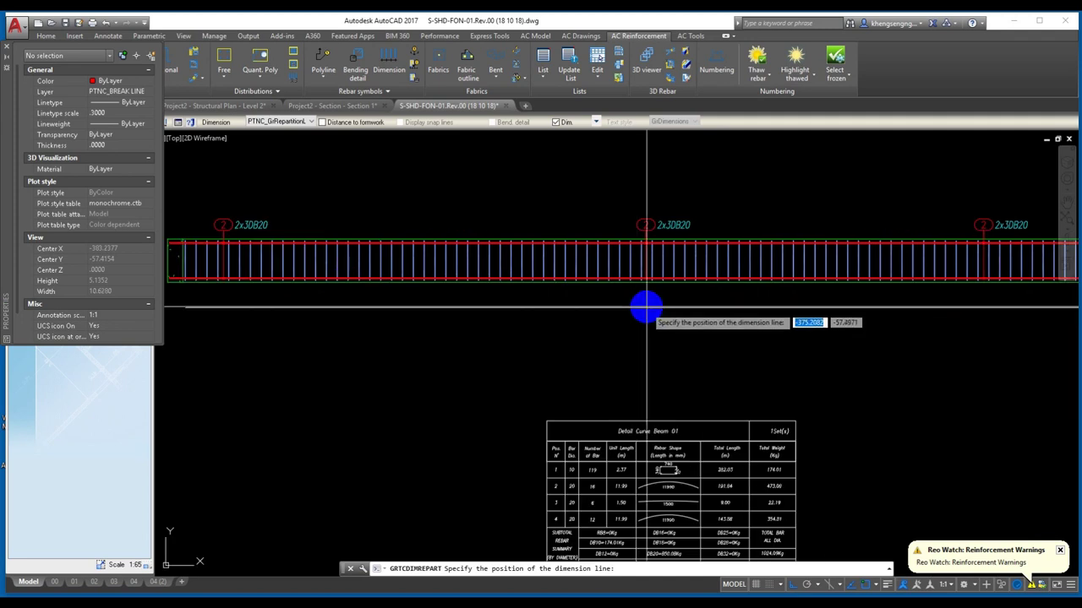
click(648, 298)
click(648, 298)
- Pan along the beam and select the 104DB10@200 spacing dimension
scroll(648, 299, up, 2)
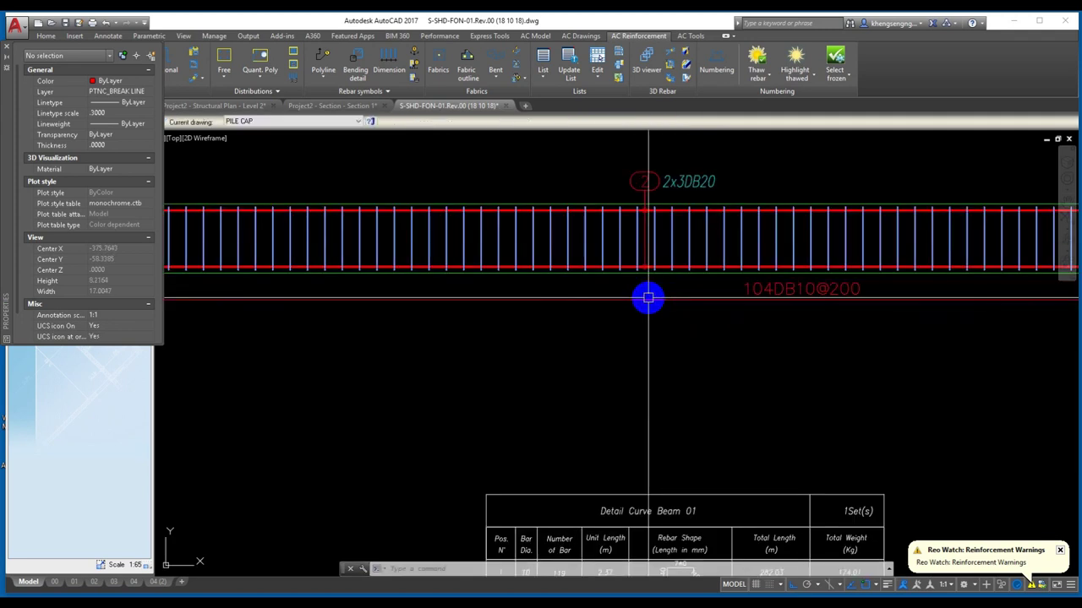
middle_drag(648, 299, 490, 321)
click(545, 309)
scroll(608, 311, down, 2)
scroll(978, 333, down, 1)
scroll(959, 361, up, 1)
scroll(959, 361, down, 1)
middle_drag(664, 349, 870, 350)
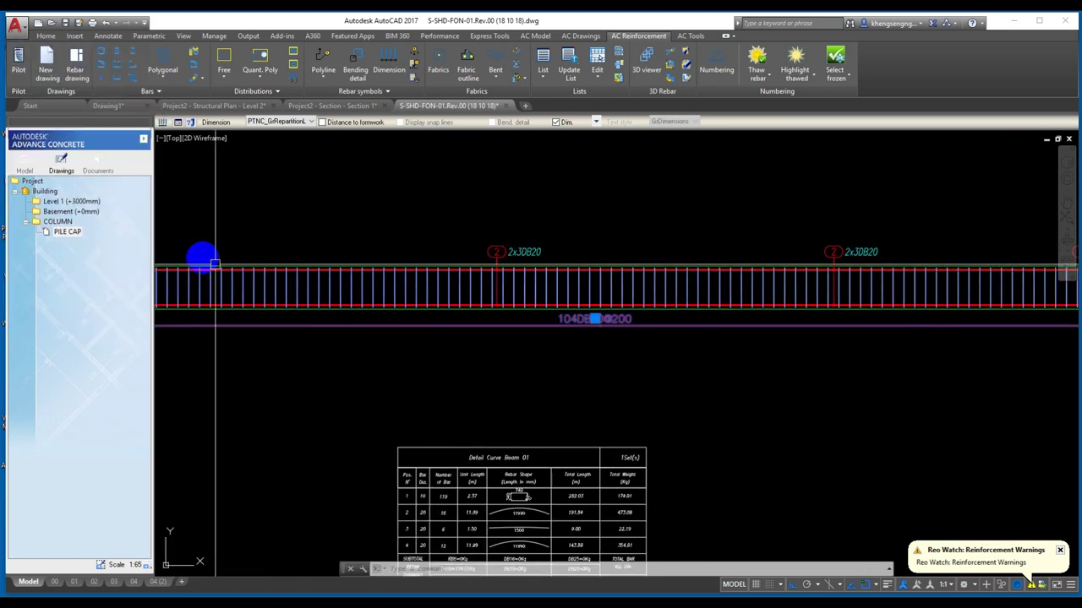
scroll(599, 333, up, 2)
middle_drag(599, 332, 664, 340)
click(659, 336)
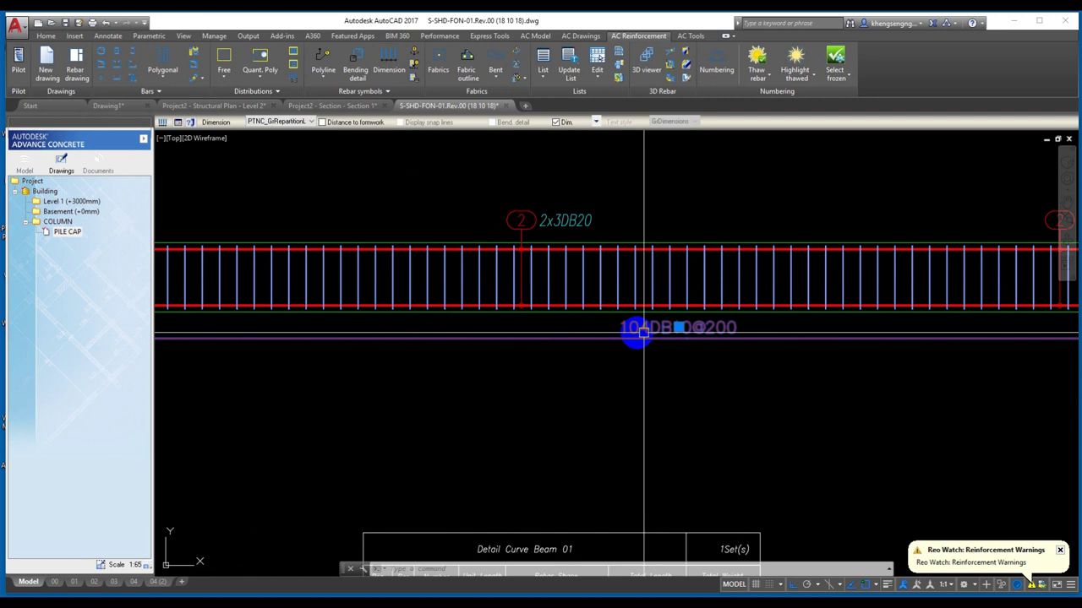
- Change the spacing dimension's style to PT&C_Normal
double_click(335, 249)
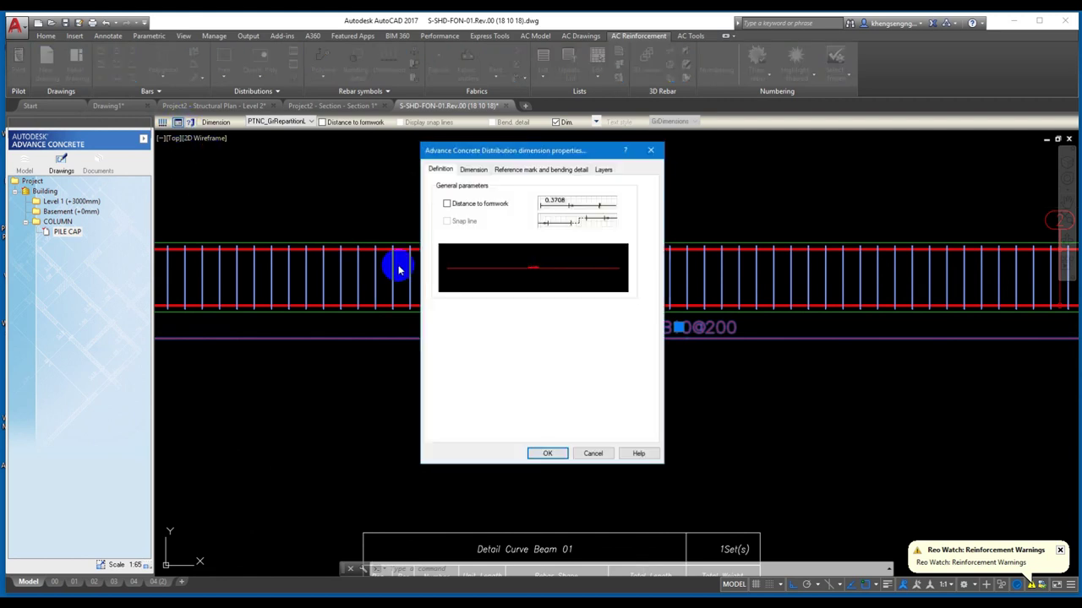
click(473, 170)
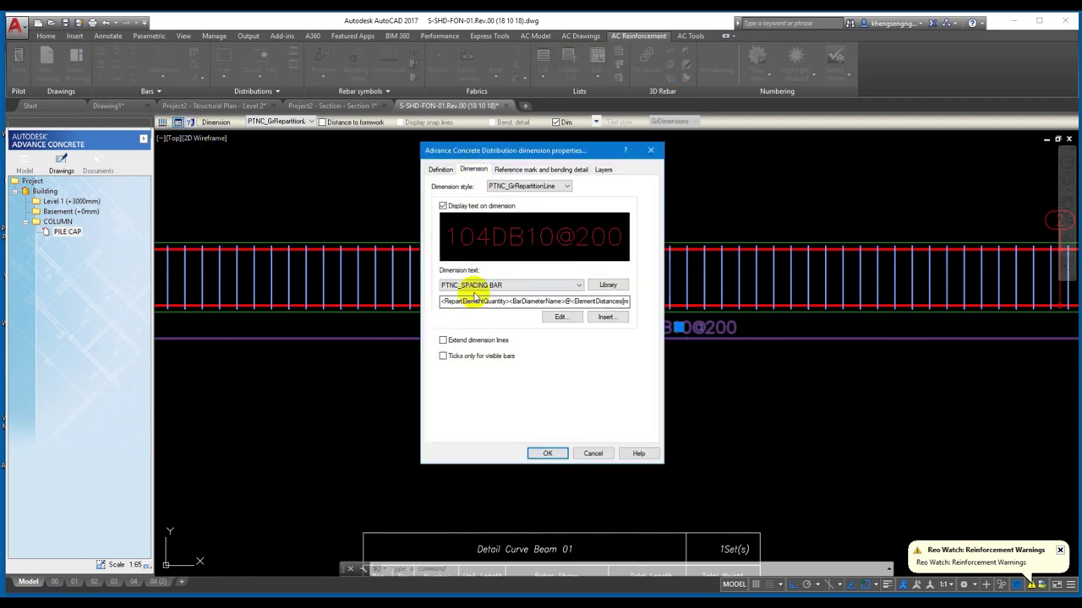
click(476, 286)
click(475, 285)
click(507, 188)
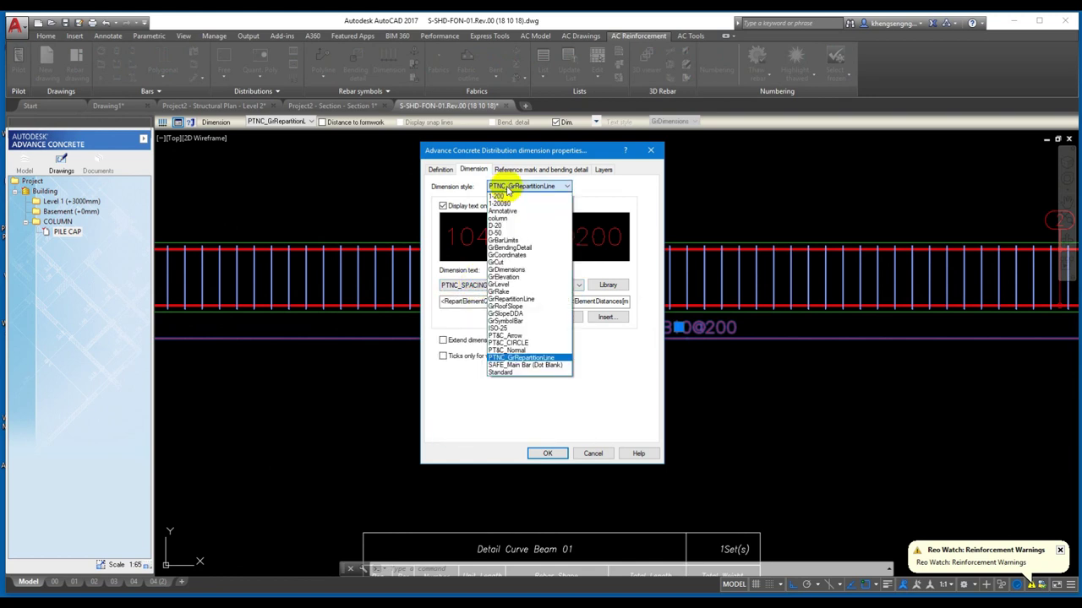
click(526, 350)
click(548, 453)
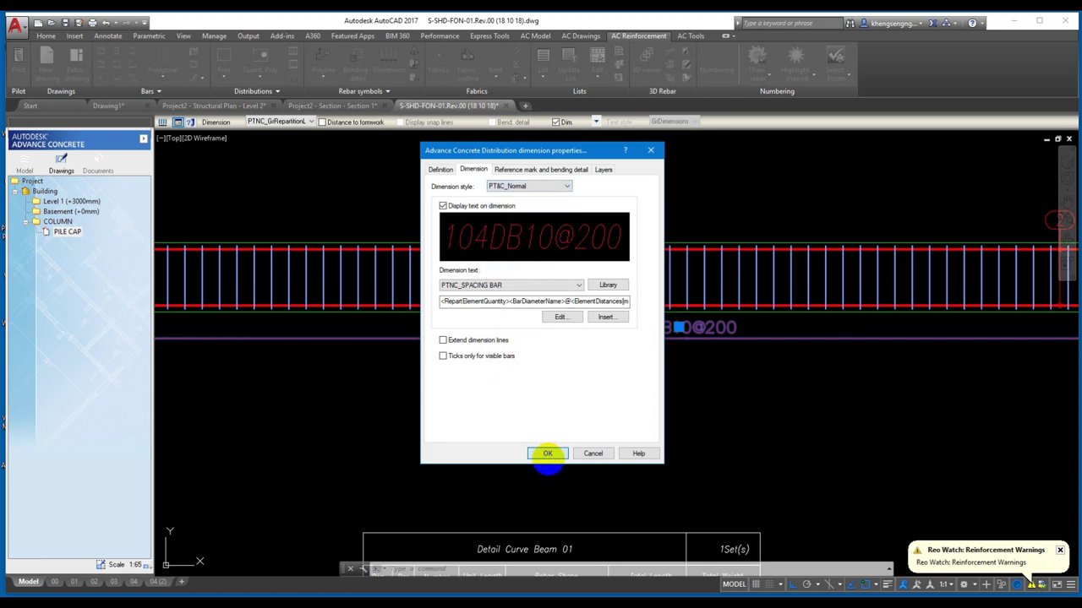
- Erase the 104DB10@200 spacing dimension with E
scroll(623, 386, up, 3)
scroll(668, 362, up, 3)
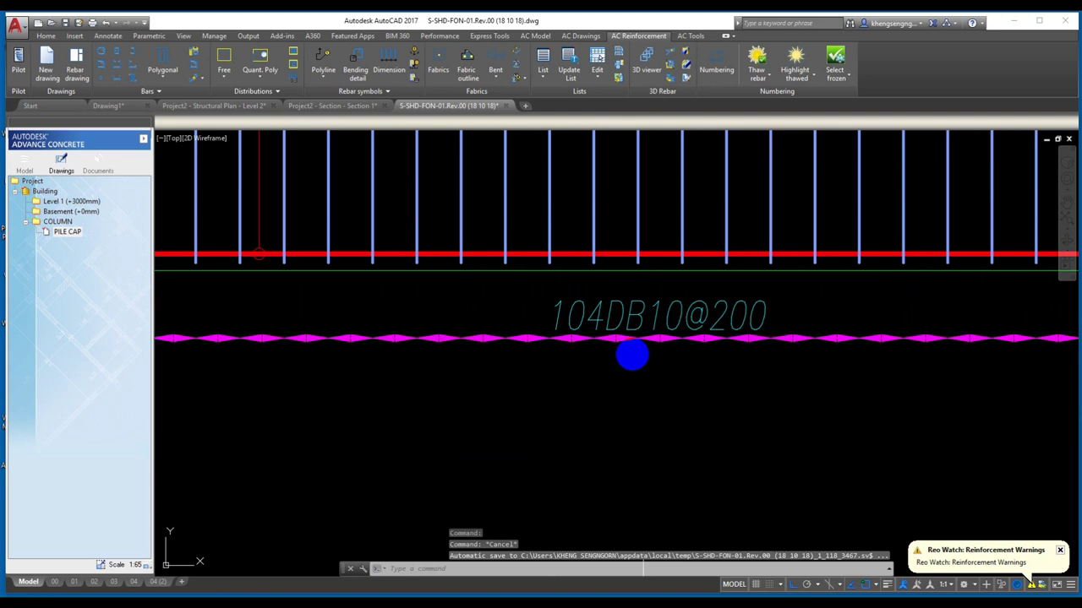
scroll(632, 355, down, 3)
scroll(540, 377, down, 2)
scroll(545, 388, down, 2)
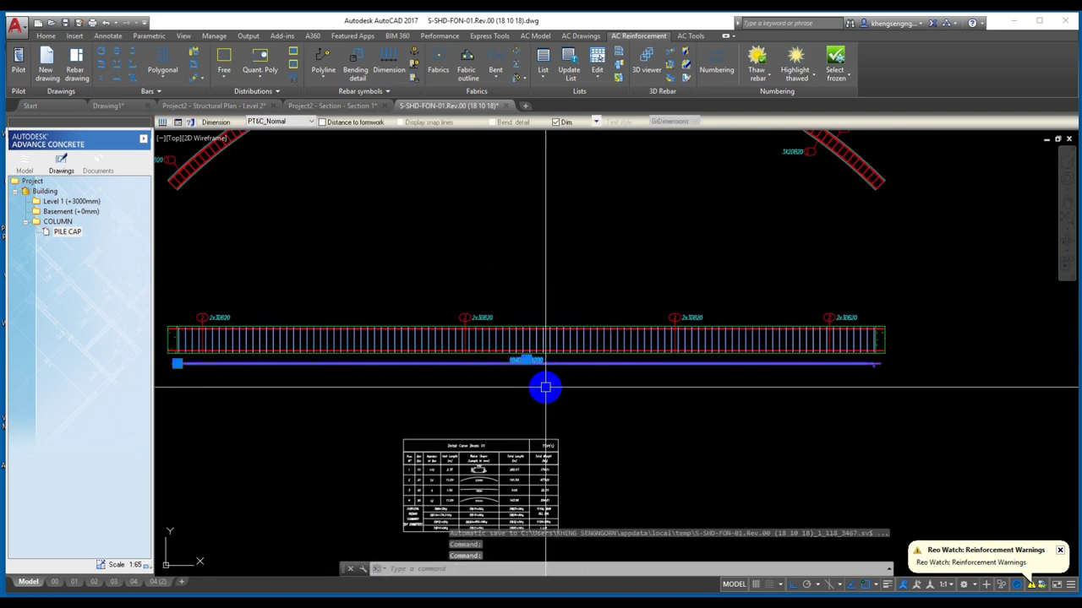
text(e)
key(Return)
scroll(520, 344, down, 5)
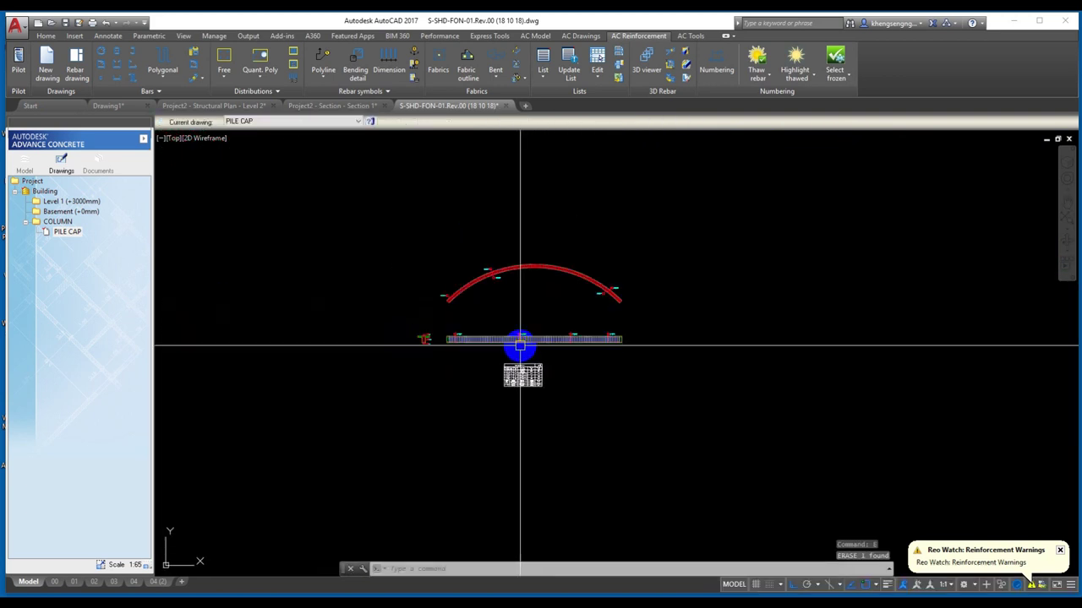
- Return to layout 04 (2), zoom to extents, and preview a single-sheet plot
scroll(520, 344, down, 2)
click(161, 582)
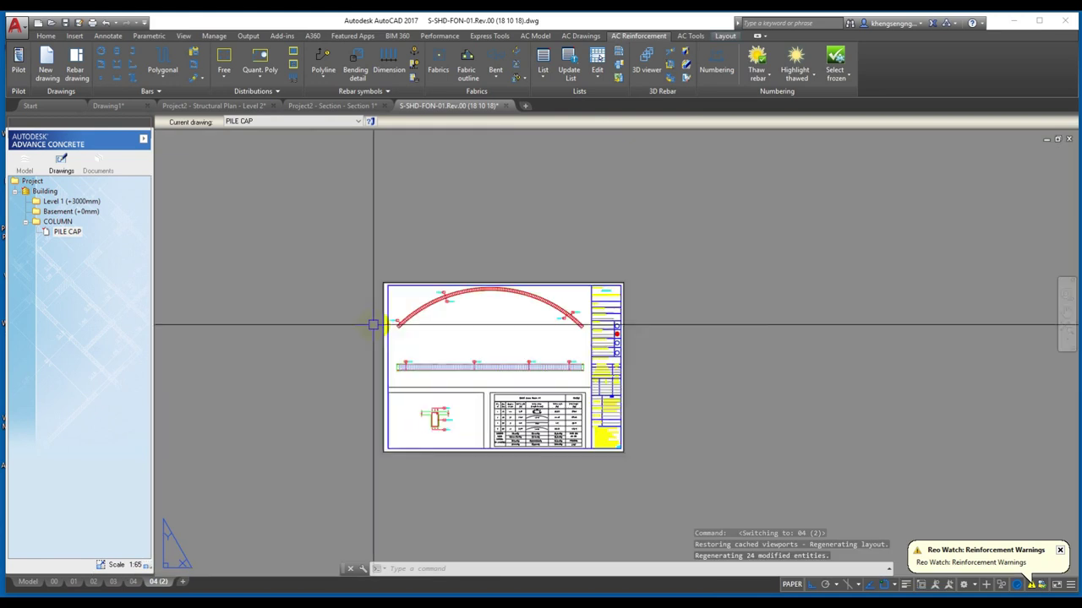
middle_click(434, 212)
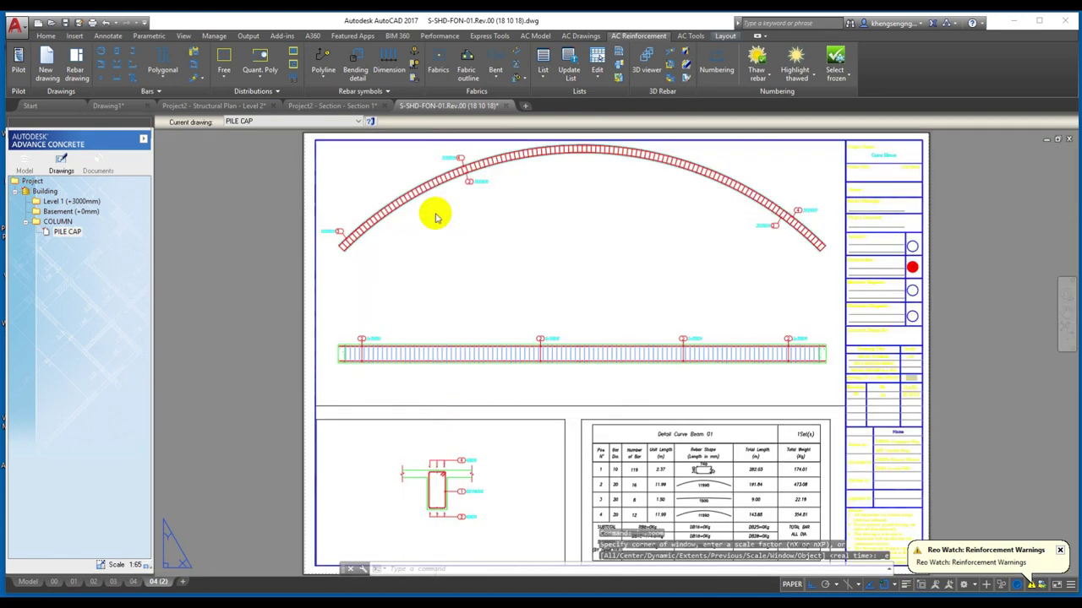
key(ctrl+p)
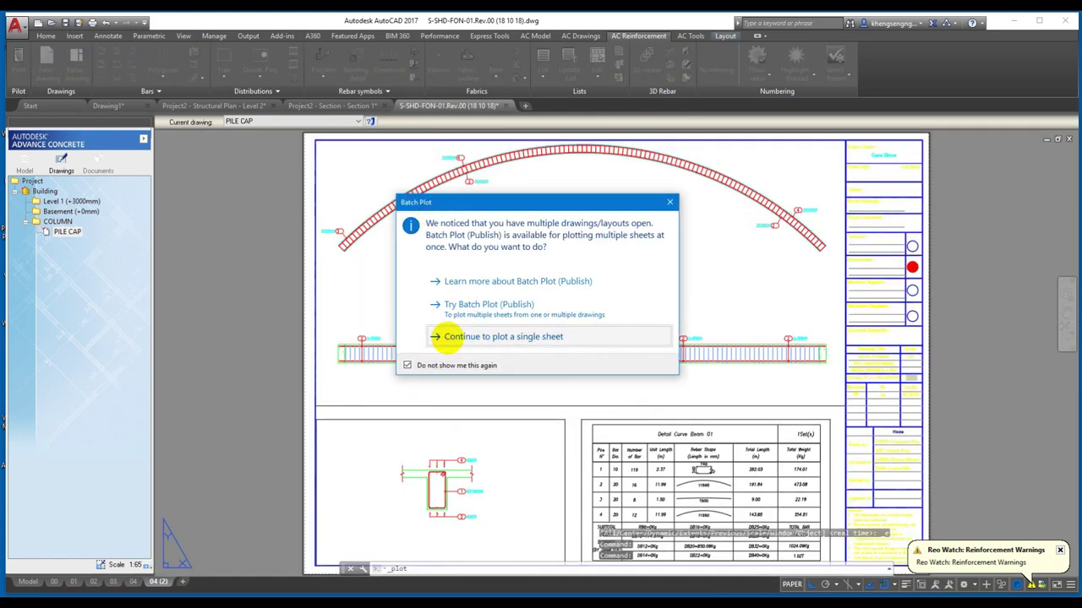
click(449, 336)
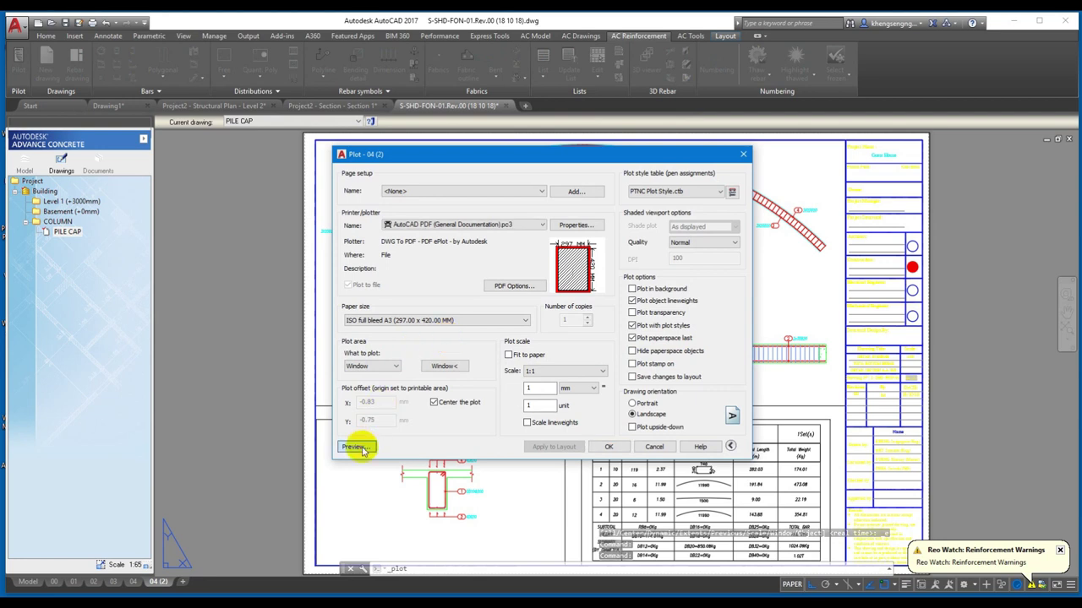
click(361, 448)
- Zoom around the preview to check the beam's stirrups and labels, then close it
scroll(492, 297, up, 5)
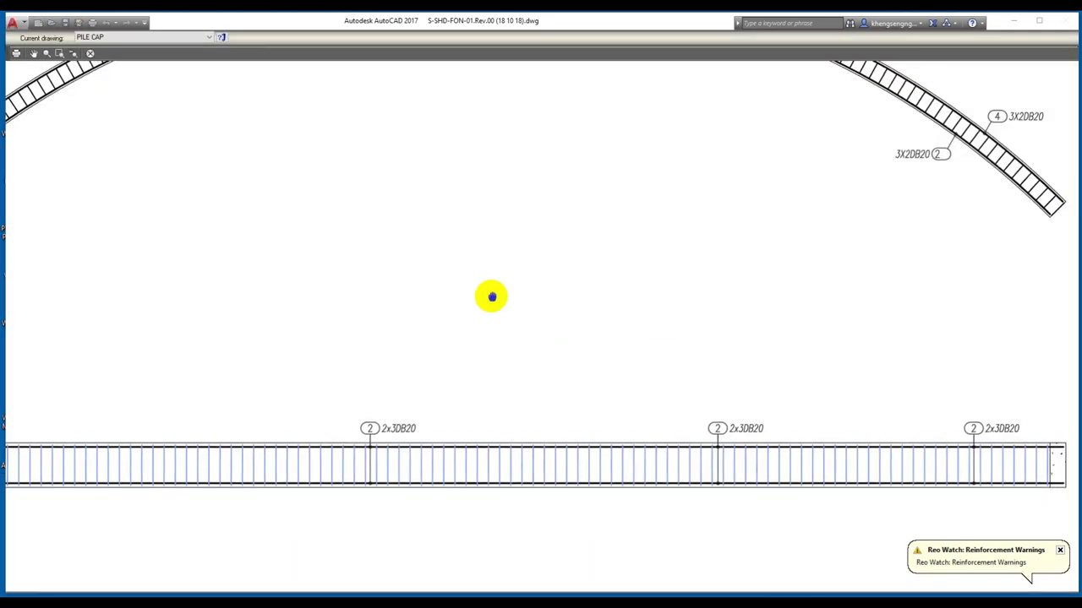
scroll(780, 302, up, 3)
scroll(755, 314, up, 2)
scroll(701, 318, up, 4)
scroll(343, 304, down, 8)
scroll(393, 302, up, 2)
scroll(422, 324, up, 6)
scroll(587, 348, down, 6)
scroll(446, 355, down, 6)
scroll(533, 377, up, 5)
scroll(555, 408, up, 1)
scroll(488, 349, up, 2)
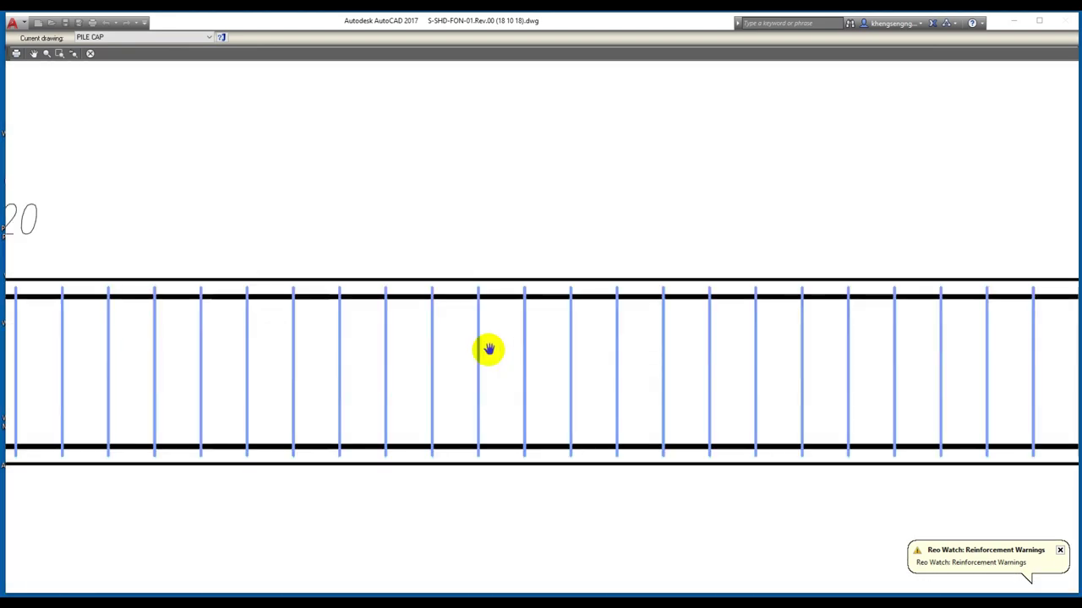
scroll(489, 349, up, 2)
key(Escape)
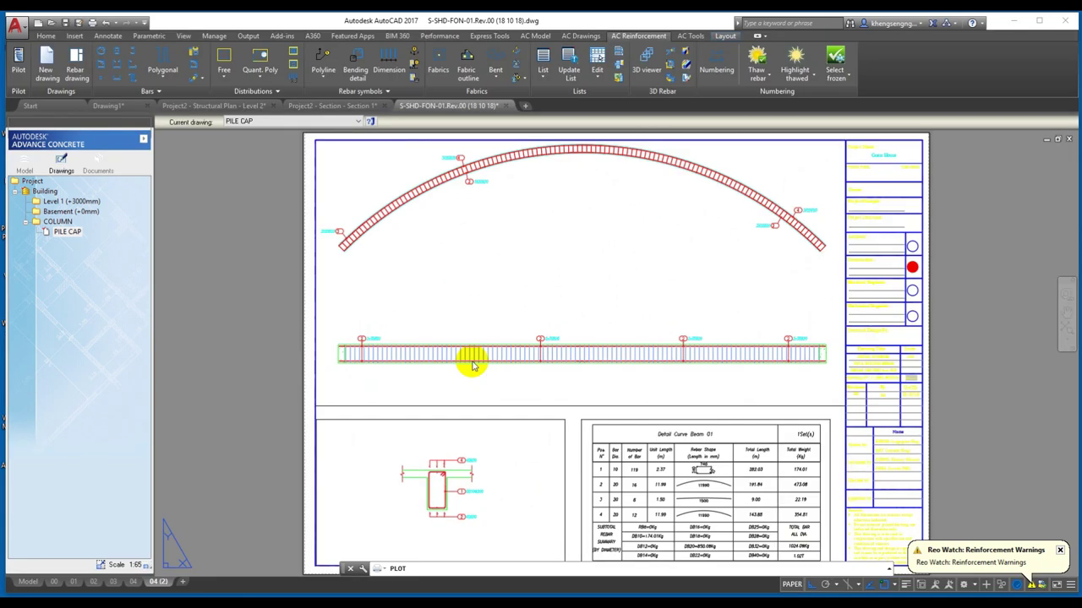
- In model space, review the Advance Concrete project rebar display preferences without changes
key(Escape)
scroll(447, 346, up, 5)
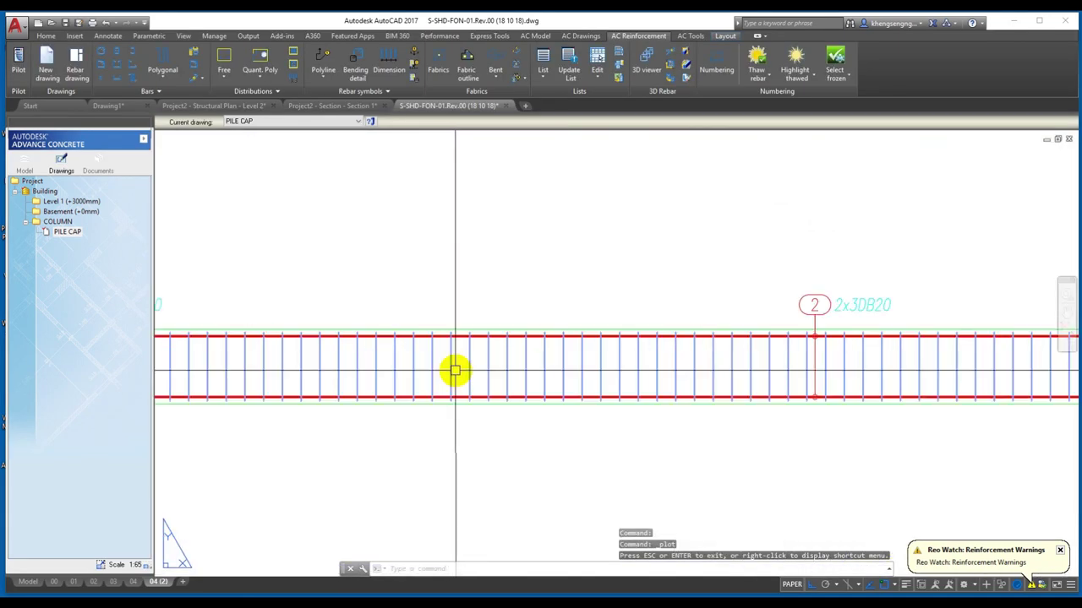
scroll(453, 369, up, 2)
click(27, 583)
scroll(580, 316, up, 2)
scroll(560, 335, up, 2)
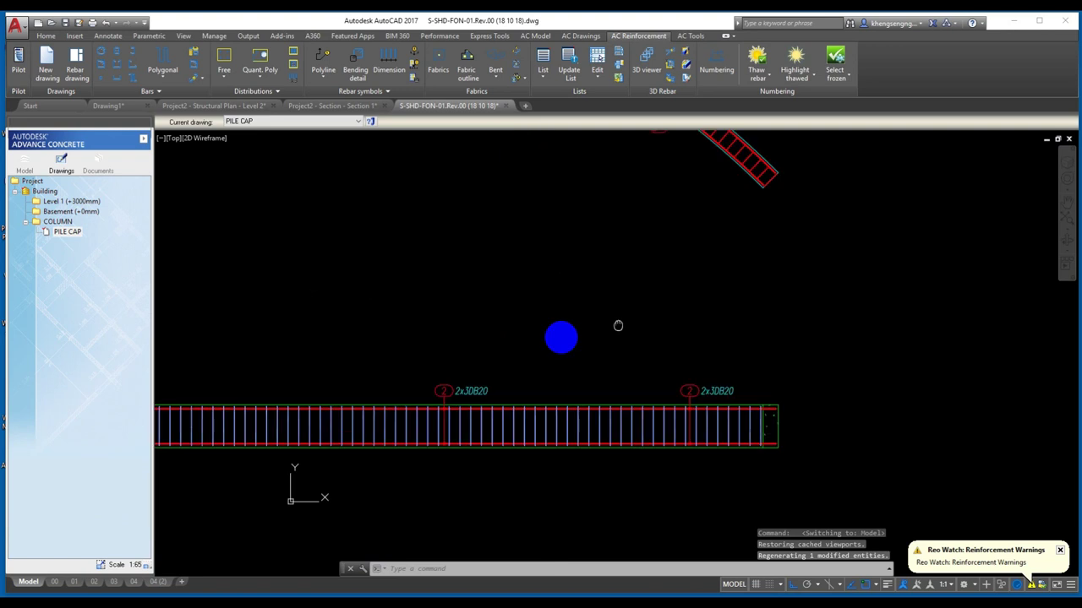
click(691, 36)
click(309, 67)
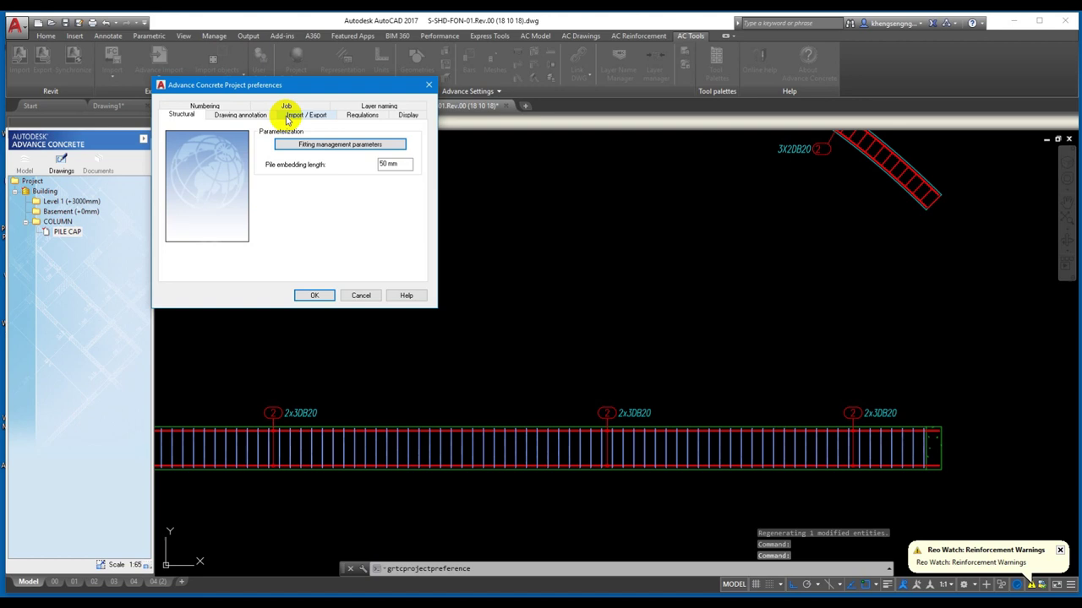
click(402, 116)
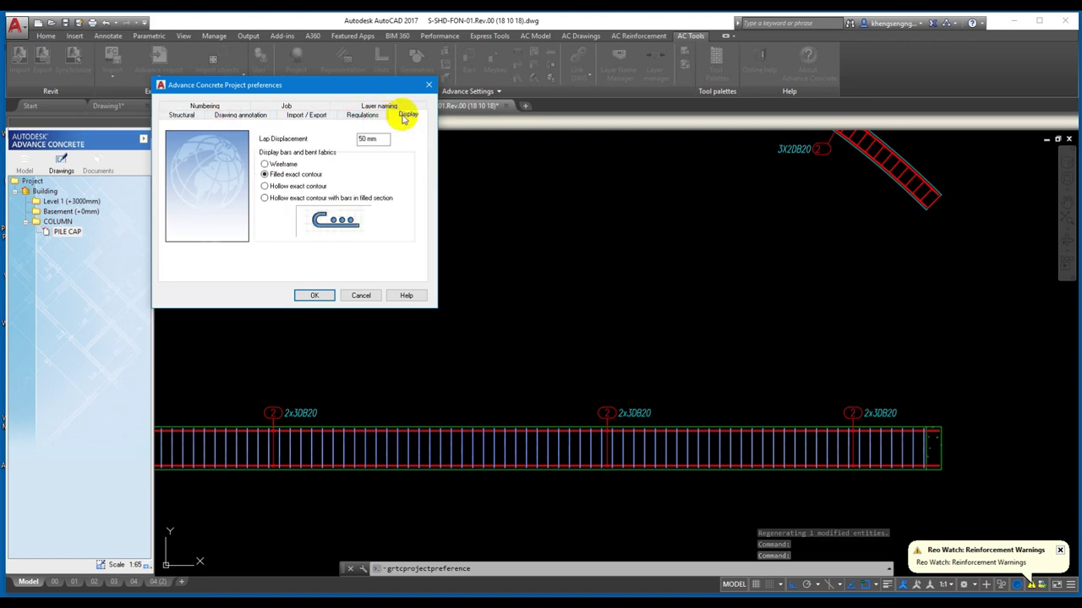
key(Escape)
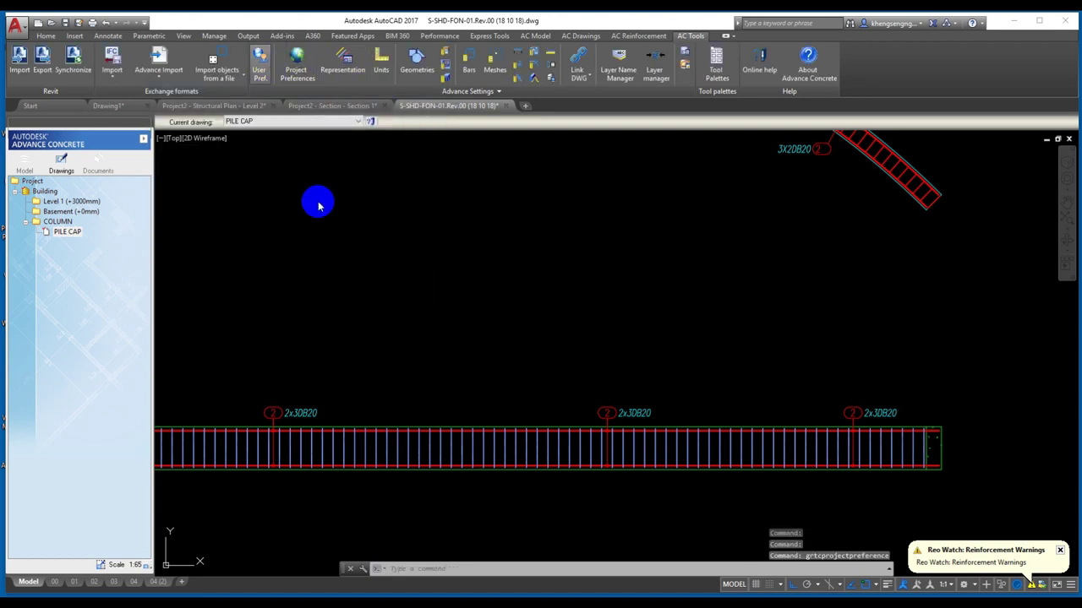
- Set uncounted distributions to Red in User Preferences, then return to layout 04 (2)
click(467, 217)
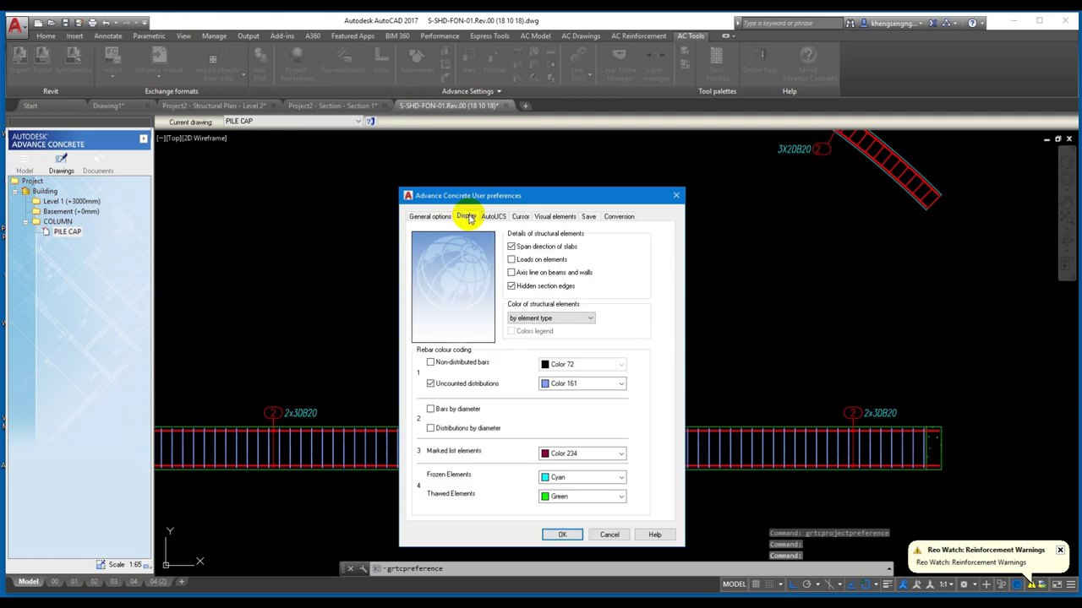
click(556, 387)
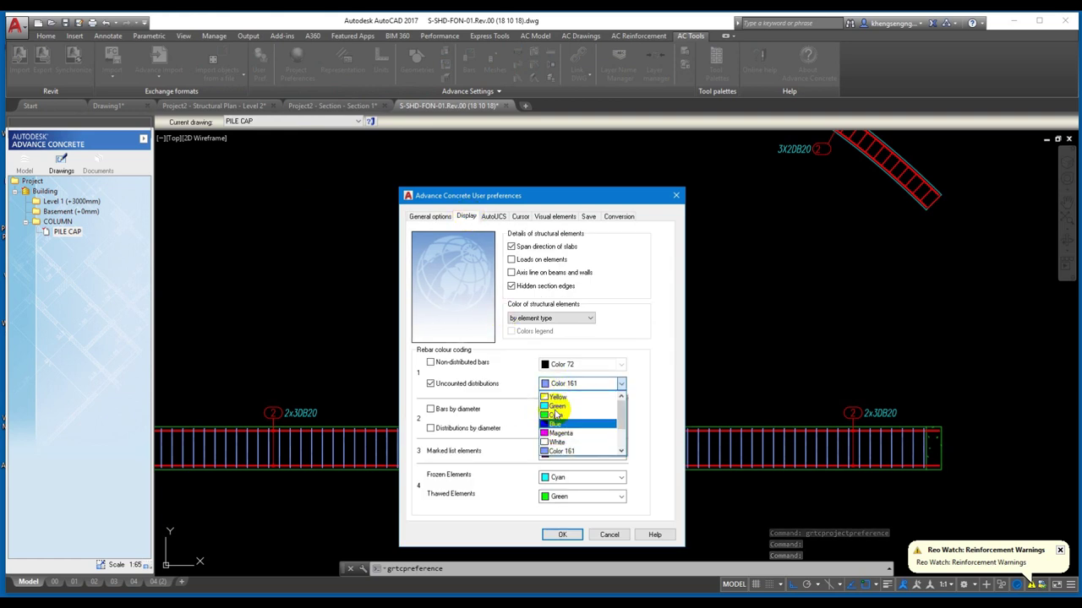
click(555, 415)
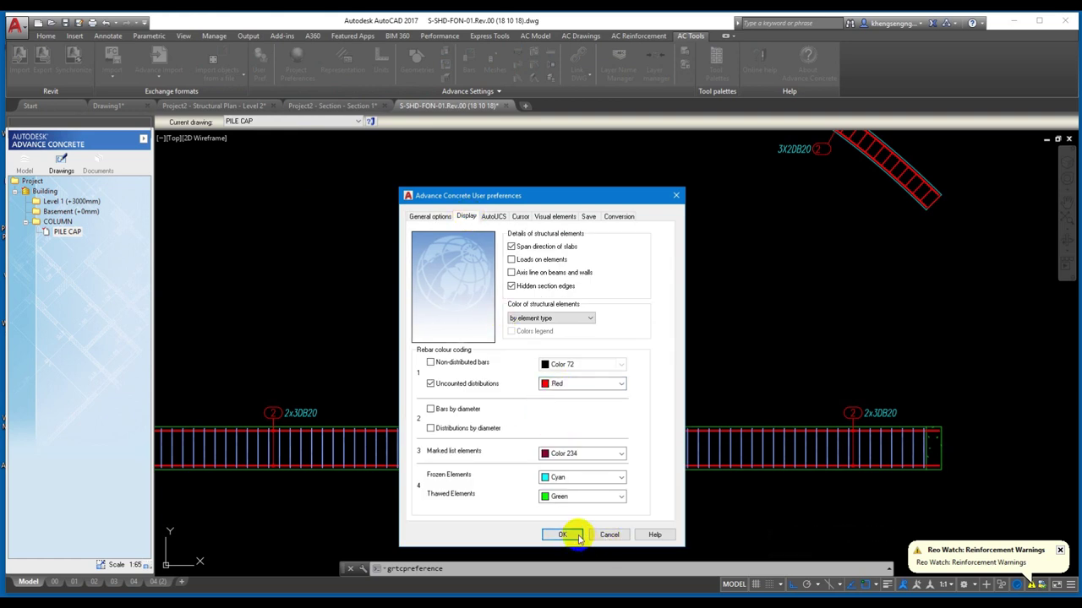
click(578, 537)
scroll(683, 482, up, 2)
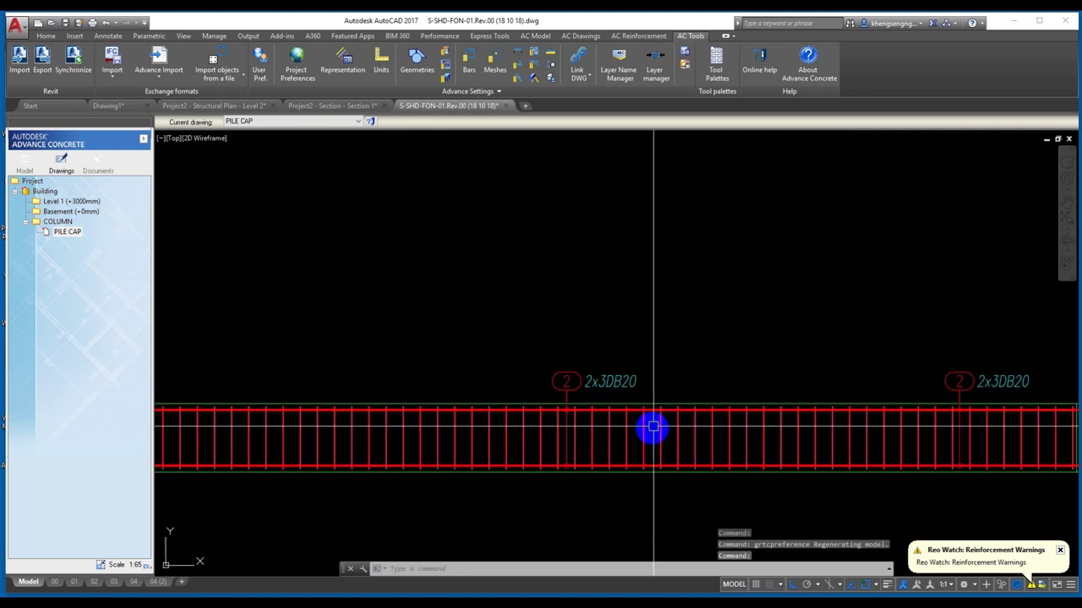
click(157, 581)
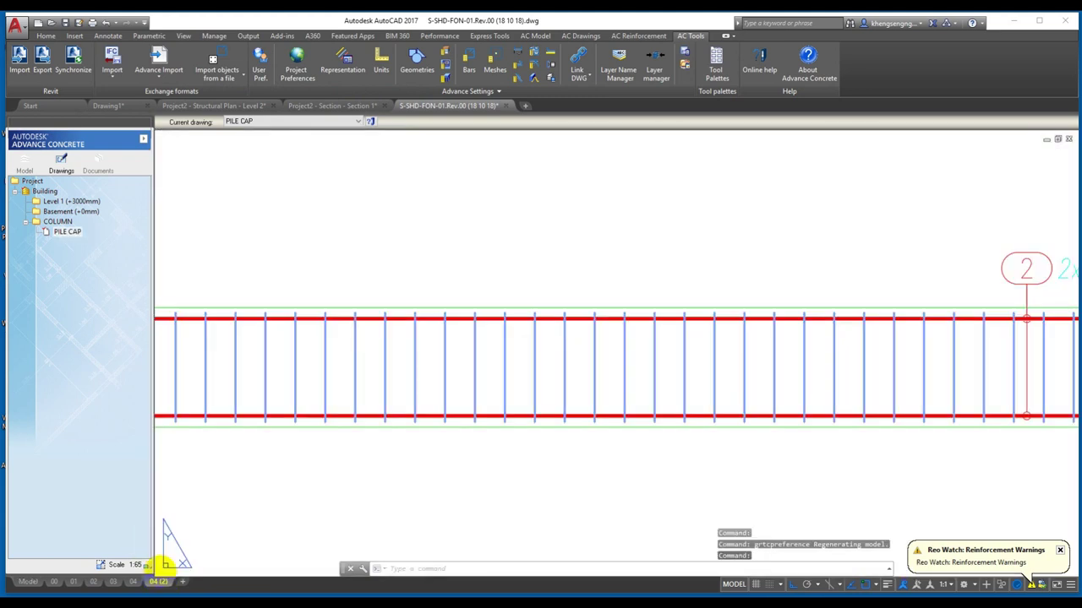
- Preview the 04 (2) sheet and plot it to a PDF saved on the Desktop
key(ctrl+p)
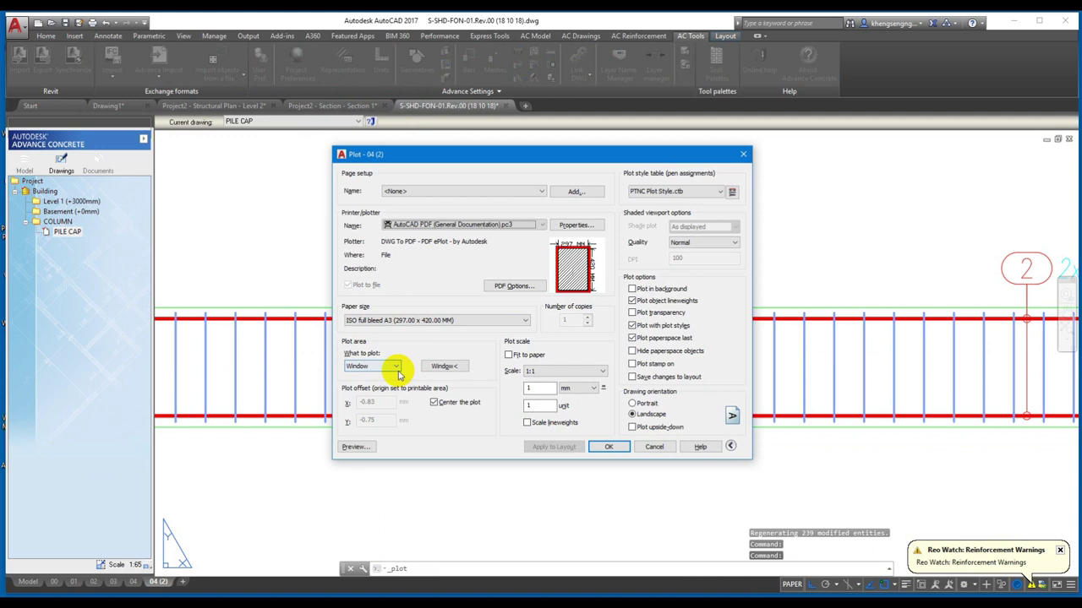
click(357, 448)
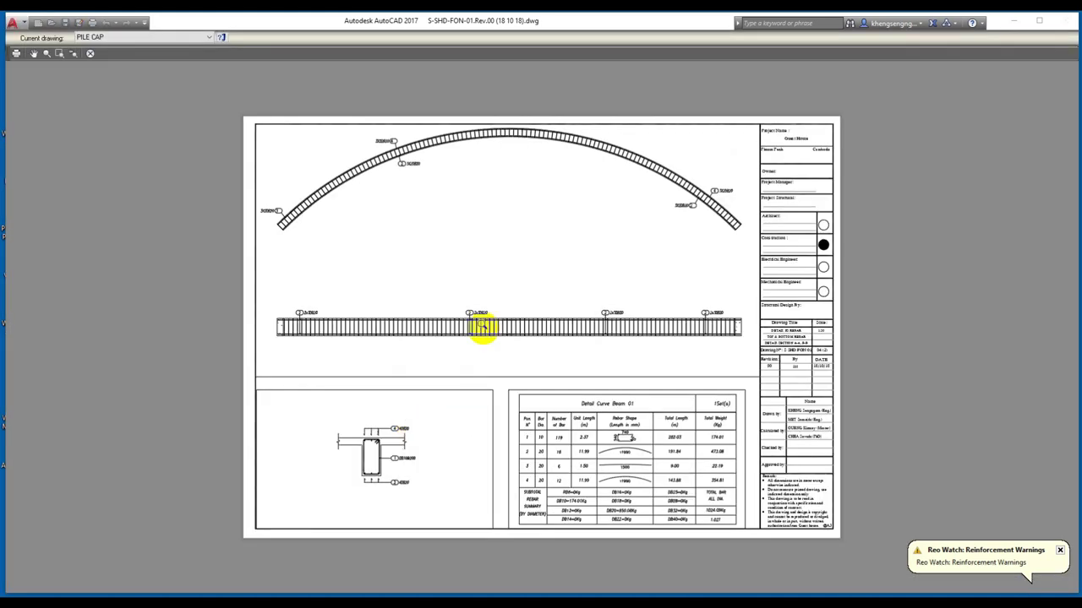
scroll(500, 377, up, 5)
scroll(486, 341, down, 5)
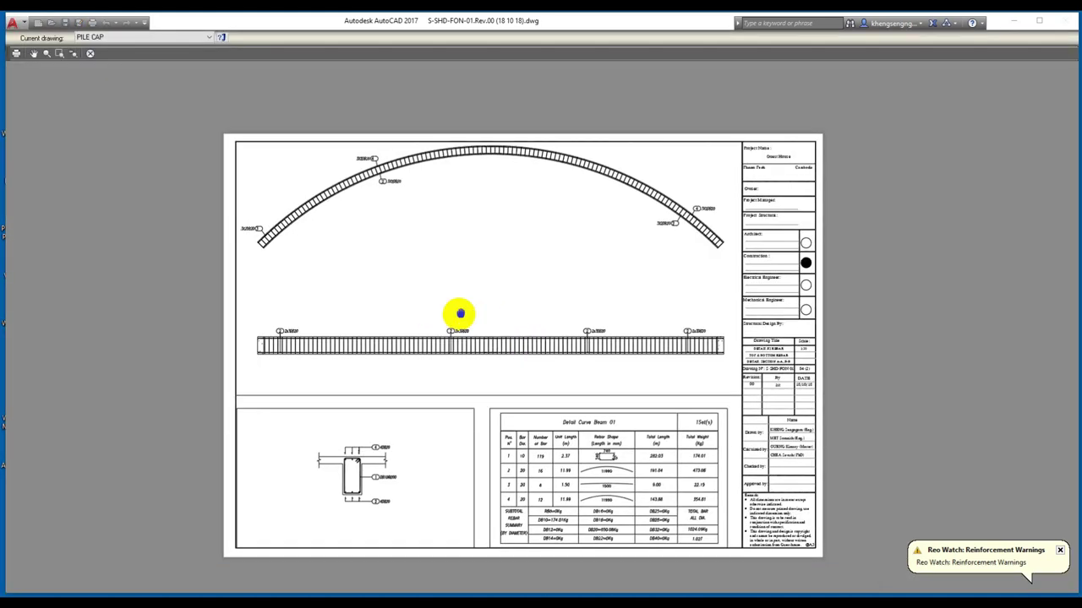
right_click(475, 264)
click(486, 284)
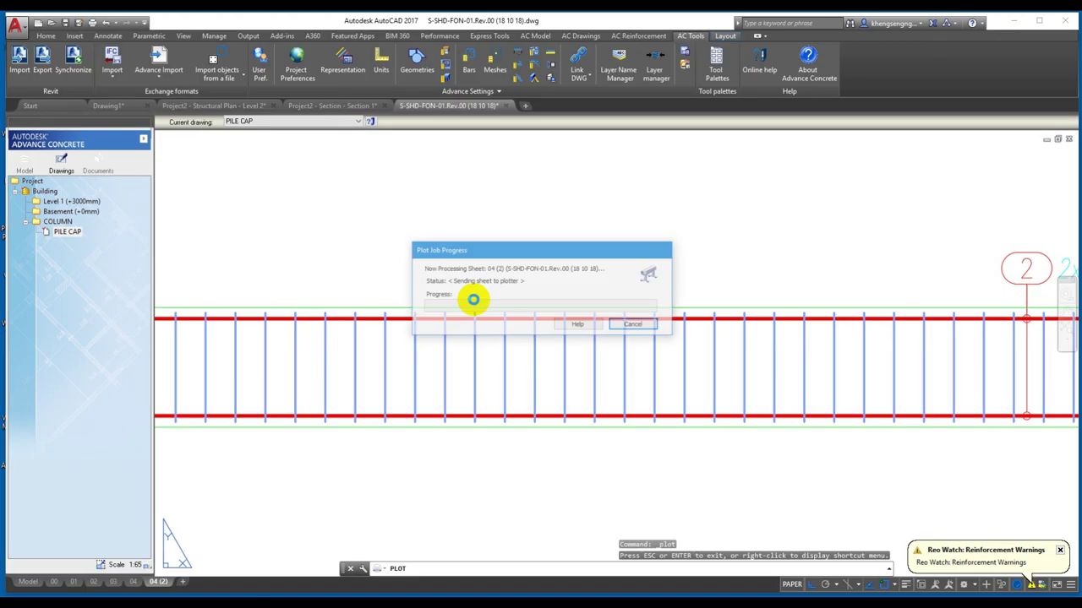
click(394, 367)
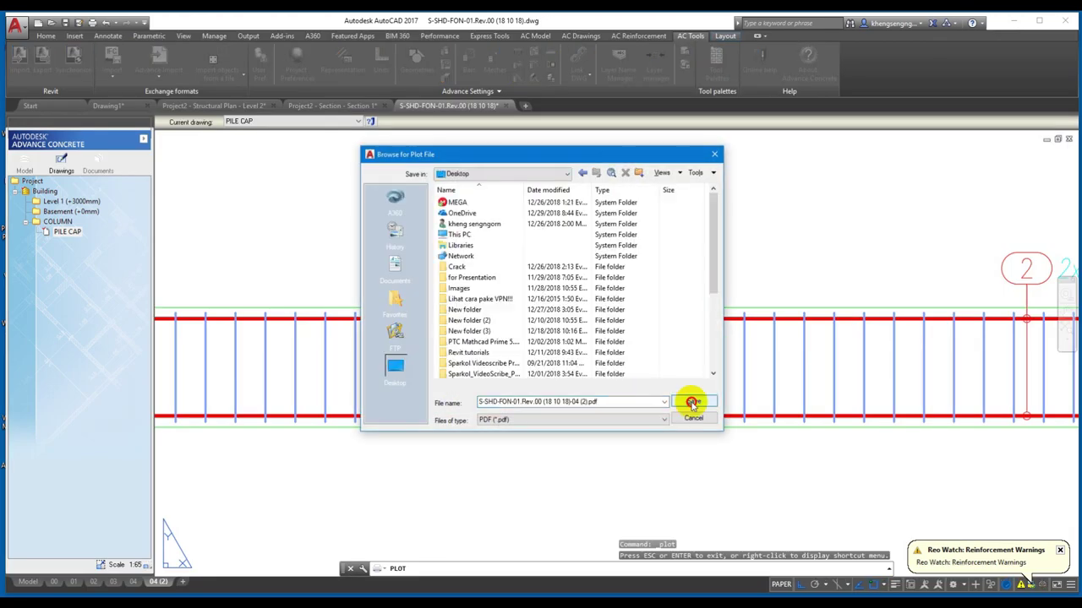
click(693, 402)
- Zoom to the whole sheet and the Detail Curve Beam table, then minimize AutoCAD
scroll(490, 333, down, 1)
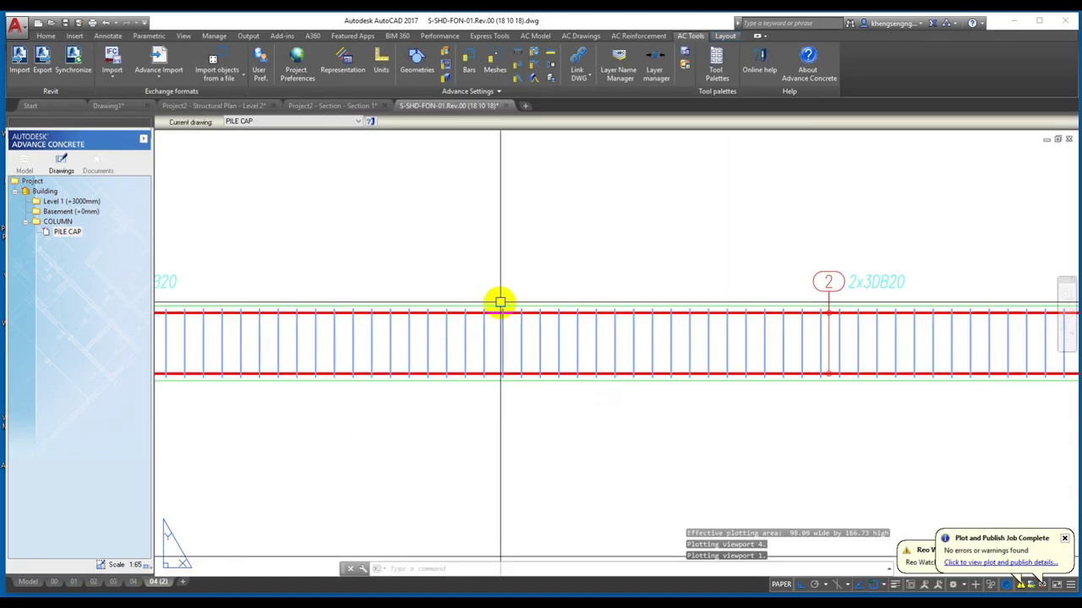
scroll(498, 301, down, 2)
scroll(459, 285, down, 3)
middle_click(428, 299)
middle_click(429, 299)
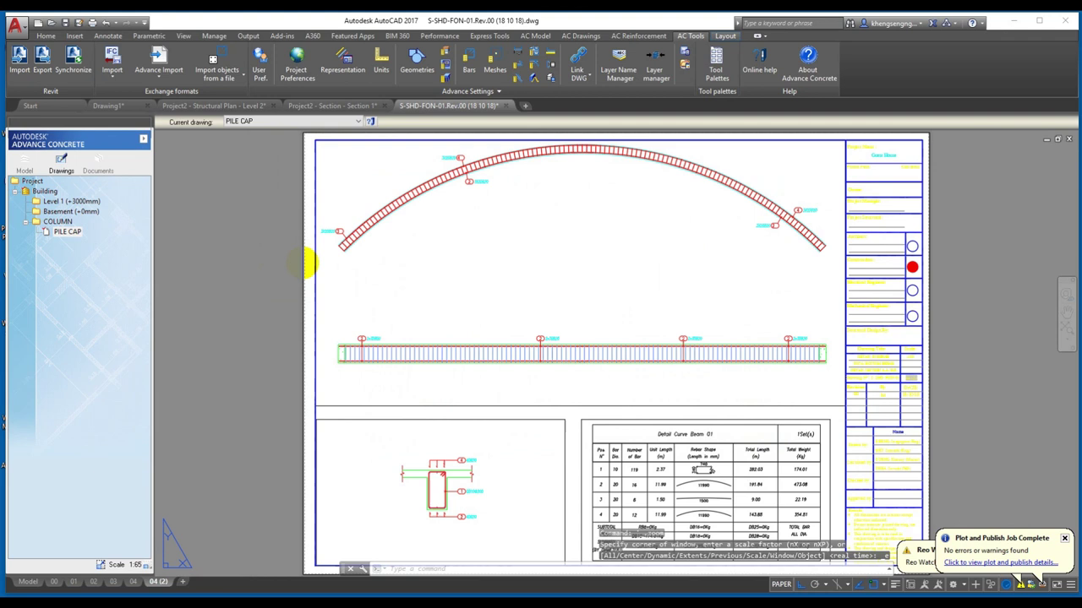
scroll(718, 478, up, 4)
middle_drag(724, 483, 573, 314)
scroll(445, 380, up, 2)
scroll(446, 451, down, 2)
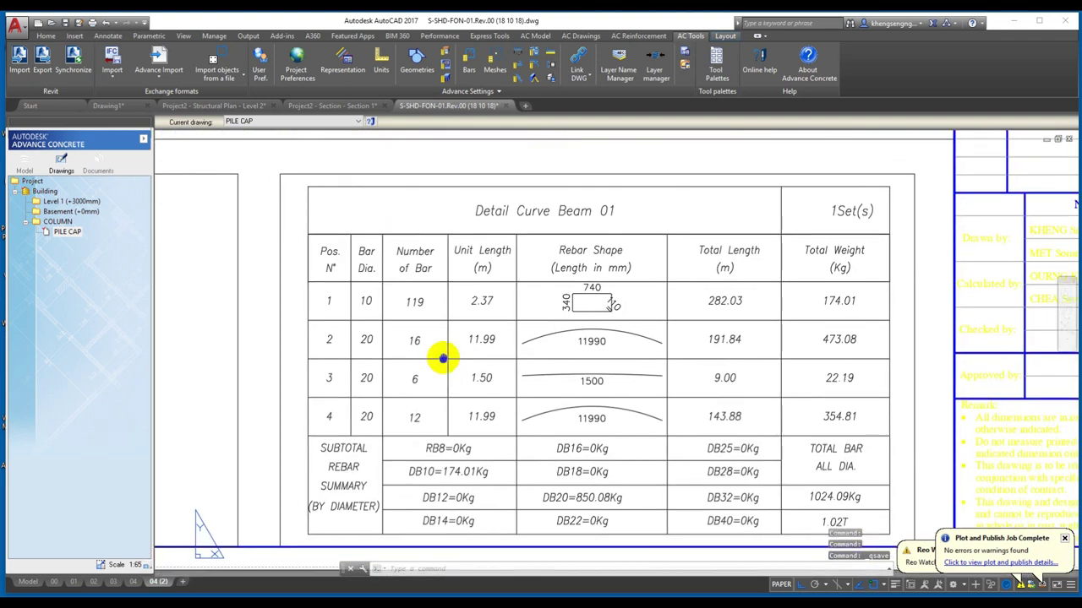
scroll(633, 282, down, 4)
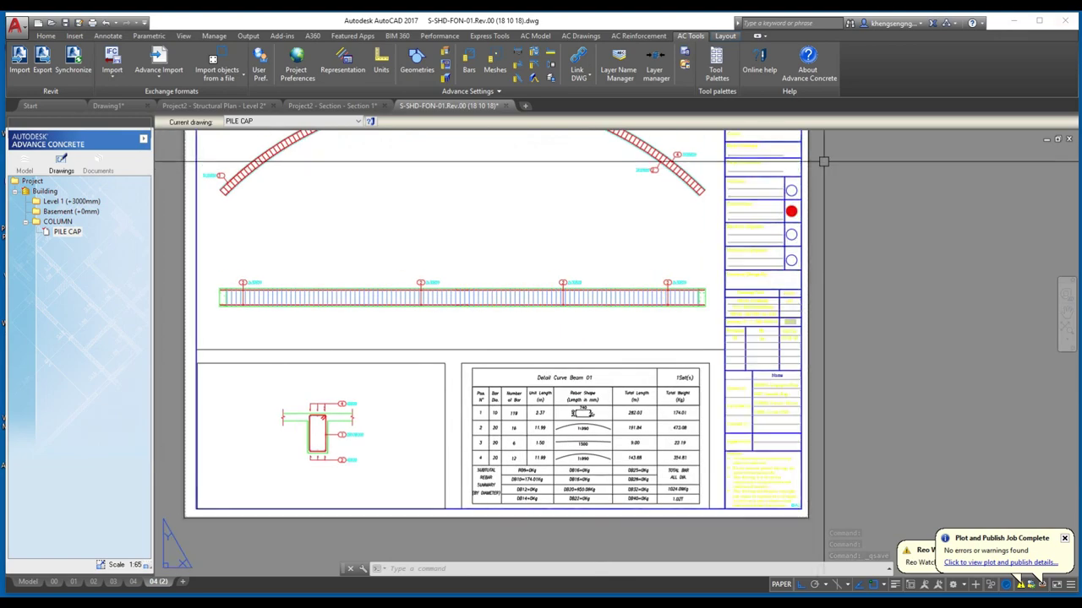
click(1013, 25)
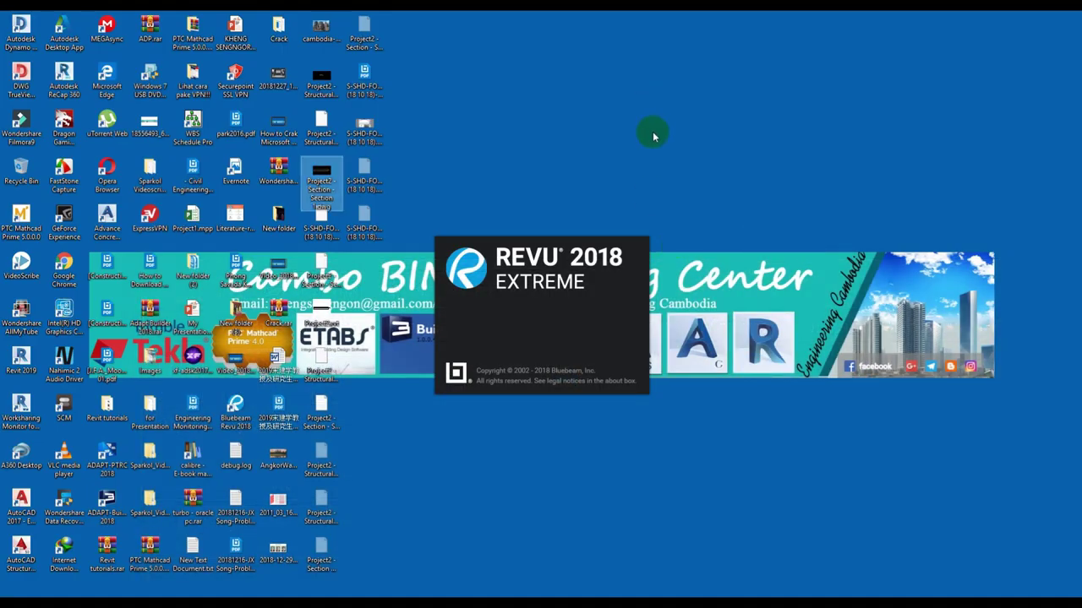
- Hide the desktop icons and refresh the desktop repeatedly while Bluebeam Revu 2018 launches
right_click(647, 105)
mouse_move(583, 113)
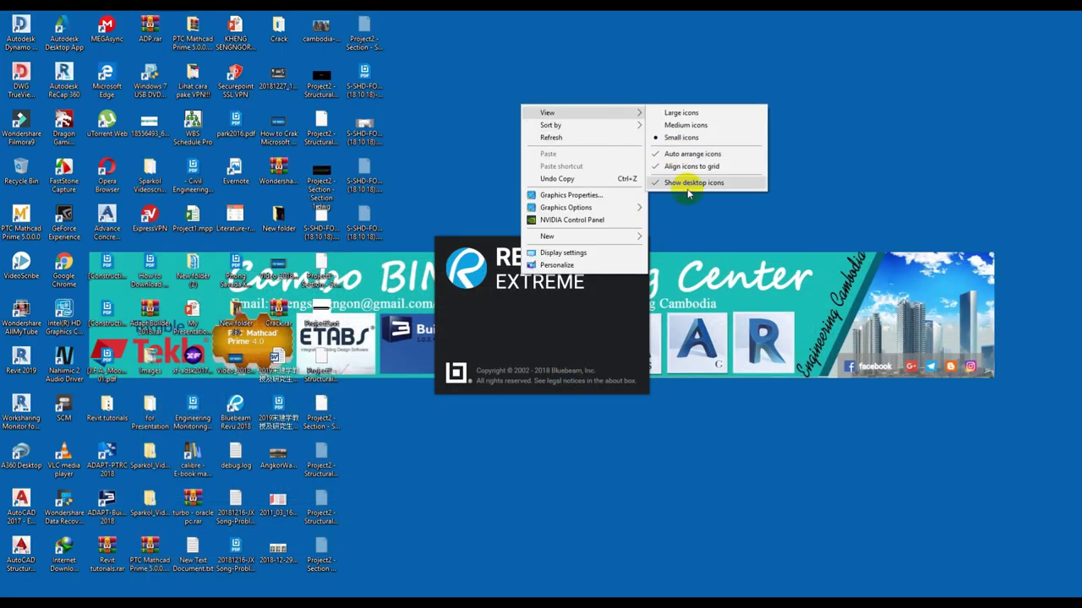
click(681, 183)
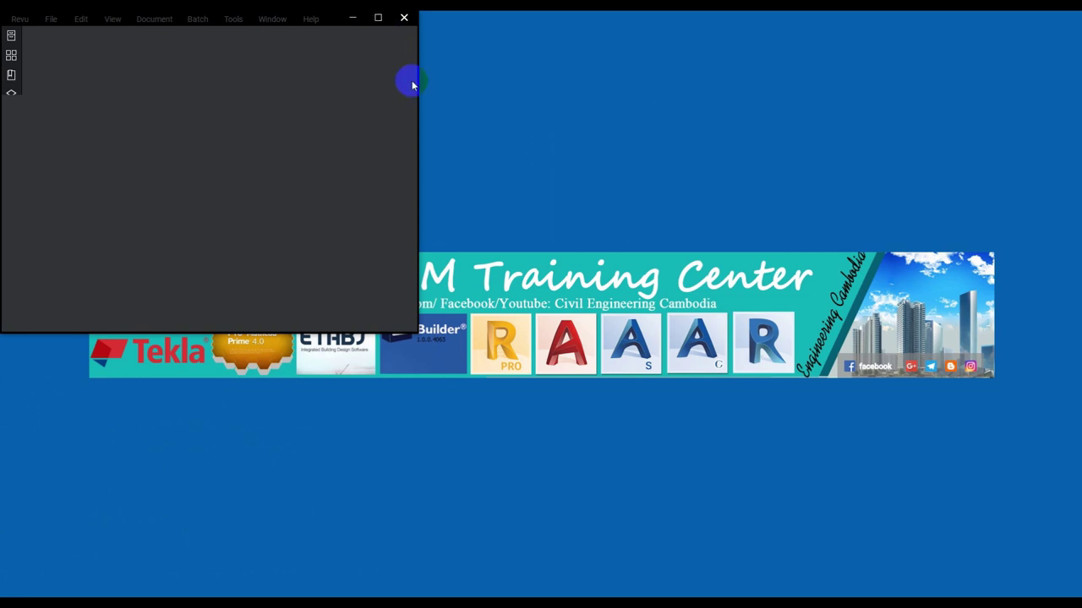
right_click(604, 101)
click(553, 122)
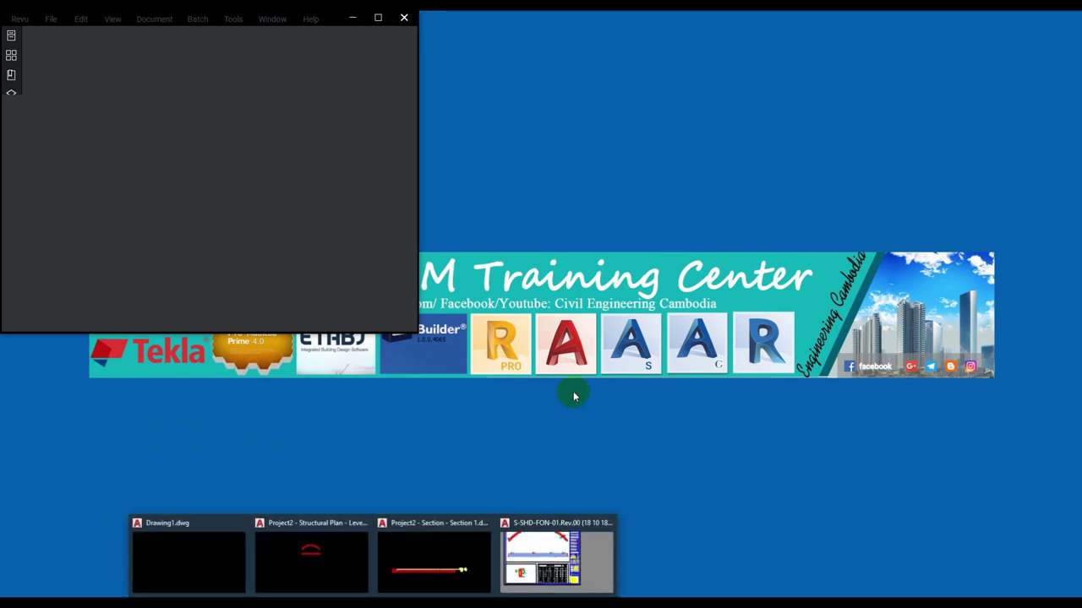
right_click(560, 249)
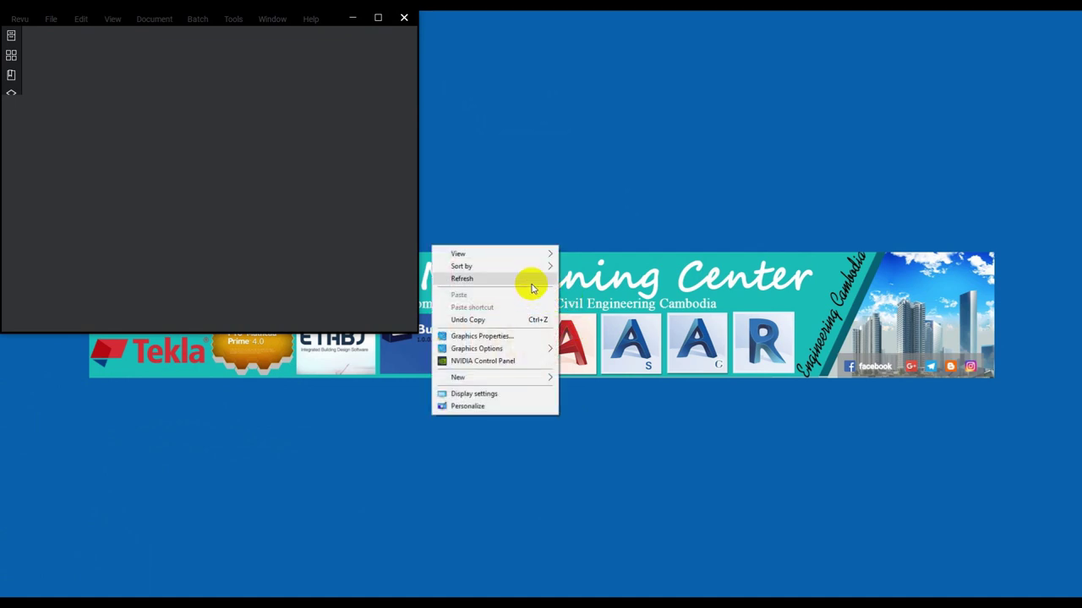
click(529, 280)
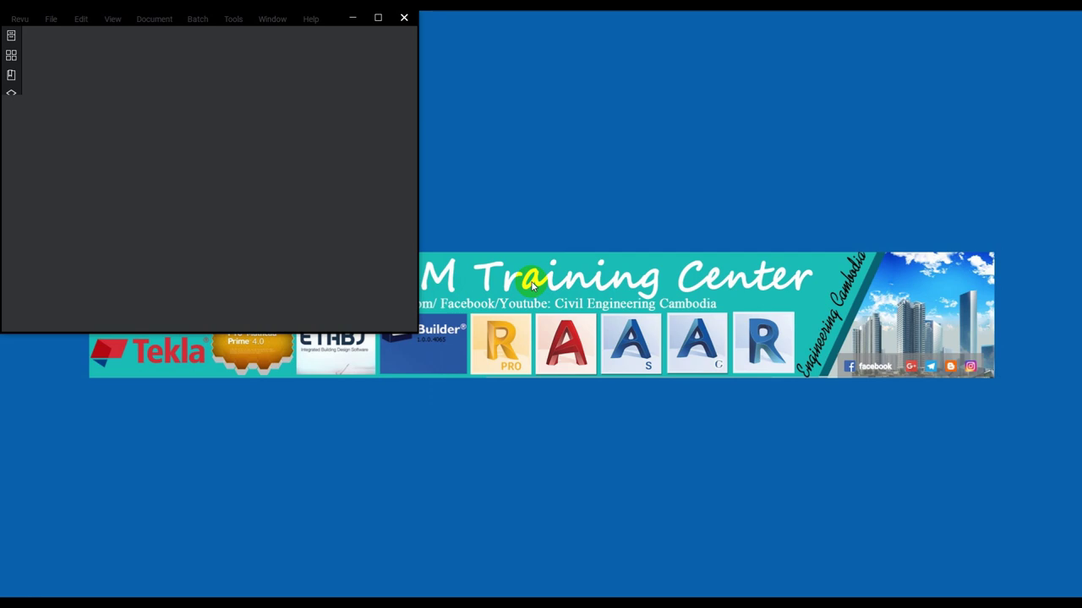
right_click(560, 168)
click(536, 198)
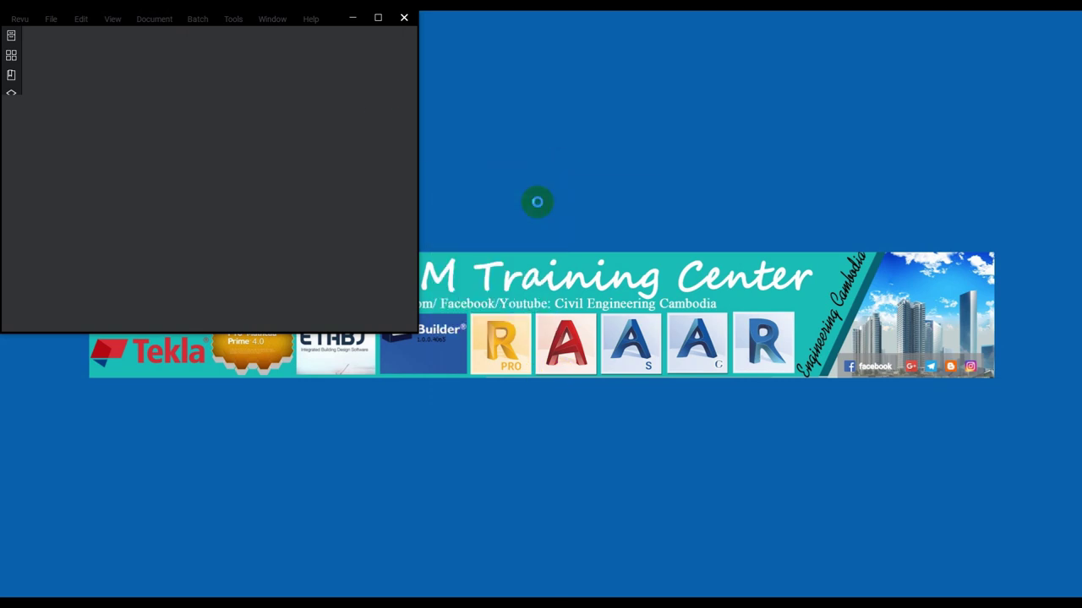
right_click(642, 145)
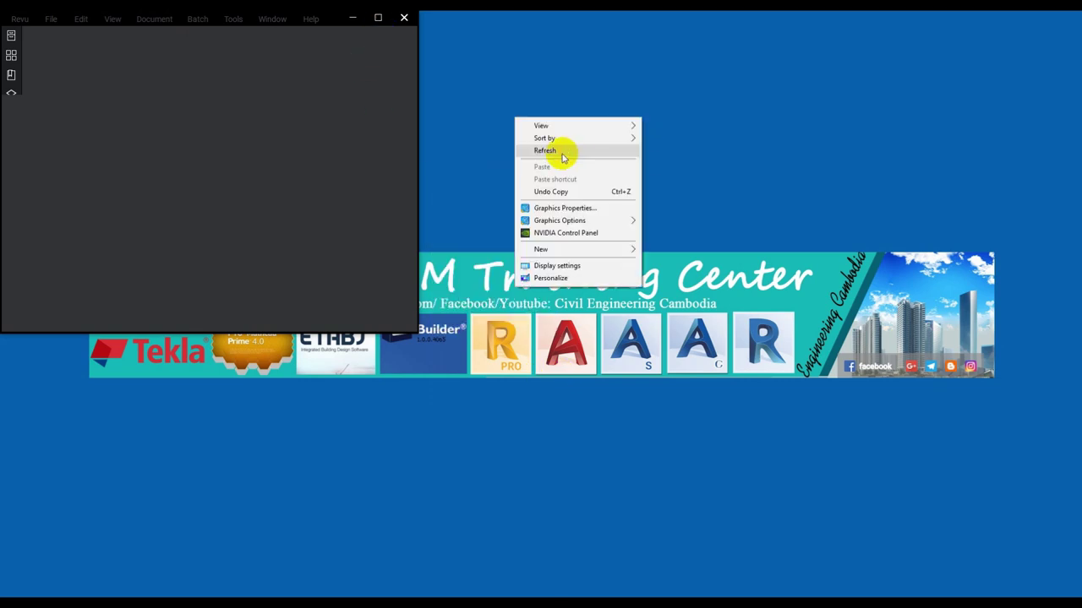
click(562, 156)
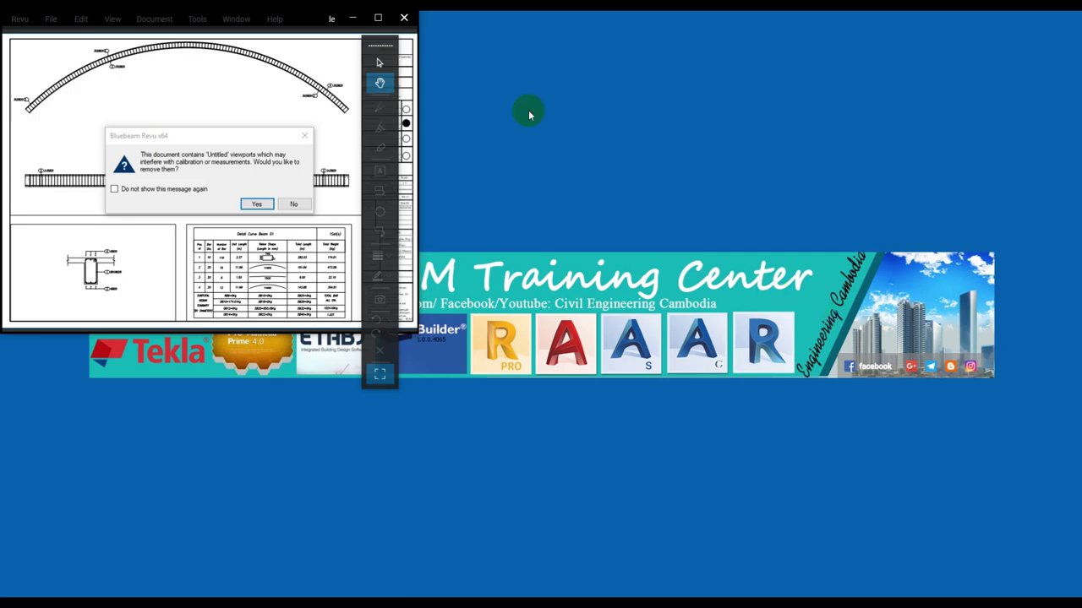
- Accept removing the untitled viewports, maximize Revu and zoom over the bar schedule
click(151, 189)
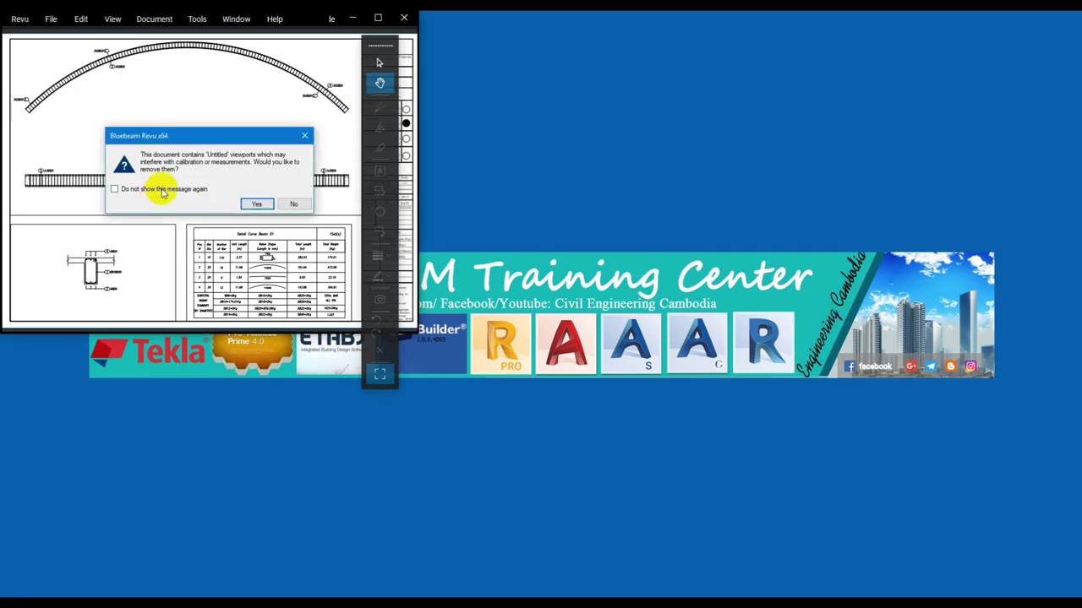
click(256, 203)
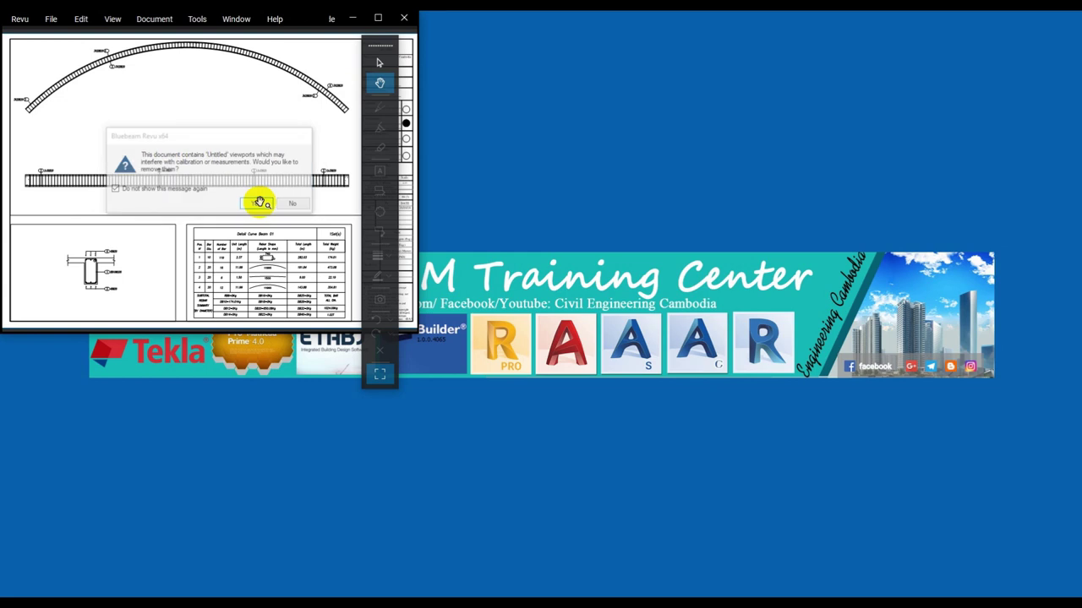
click(380, 23)
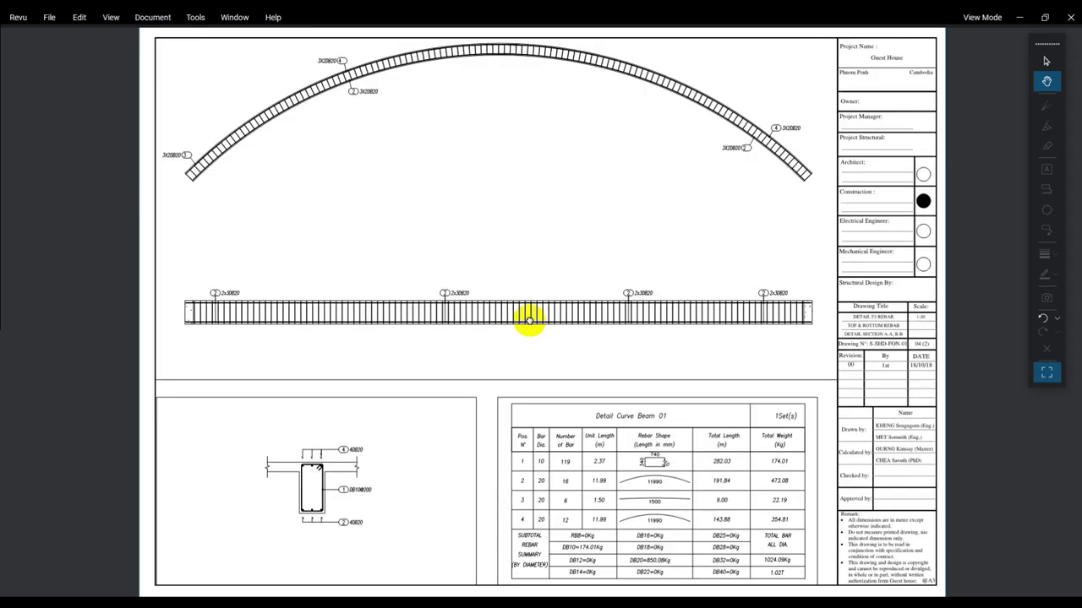
scroll(659, 394, up, 2)
scroll(668, 340, up, 2)
scroll(668, 340, up, 2)
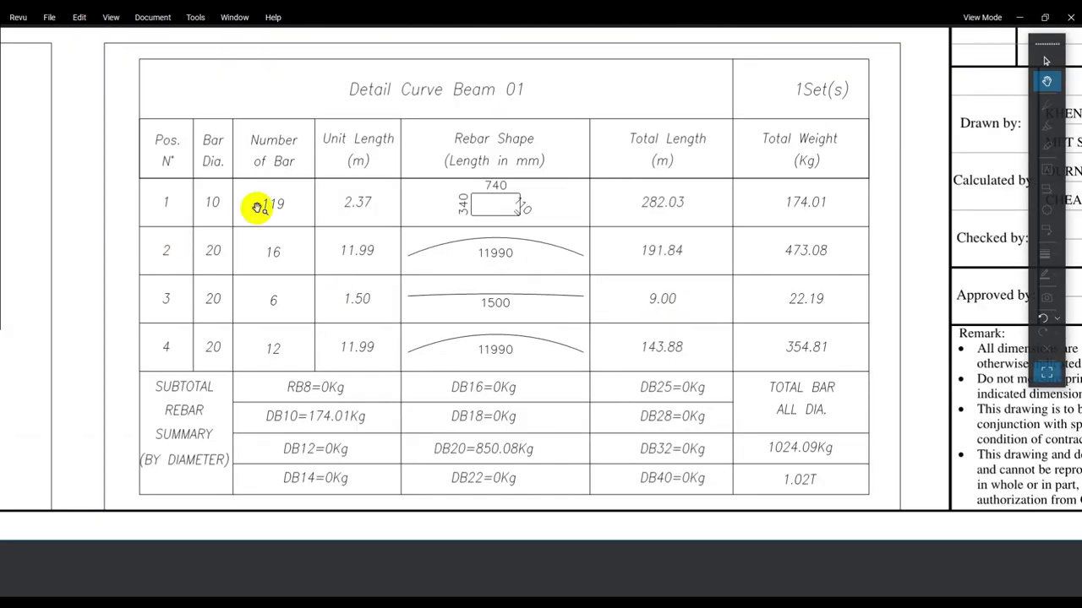
scroll(625, 326, down, 1)
scroll(572, 285, down, 1)
scroll(523, 282, up, 3)
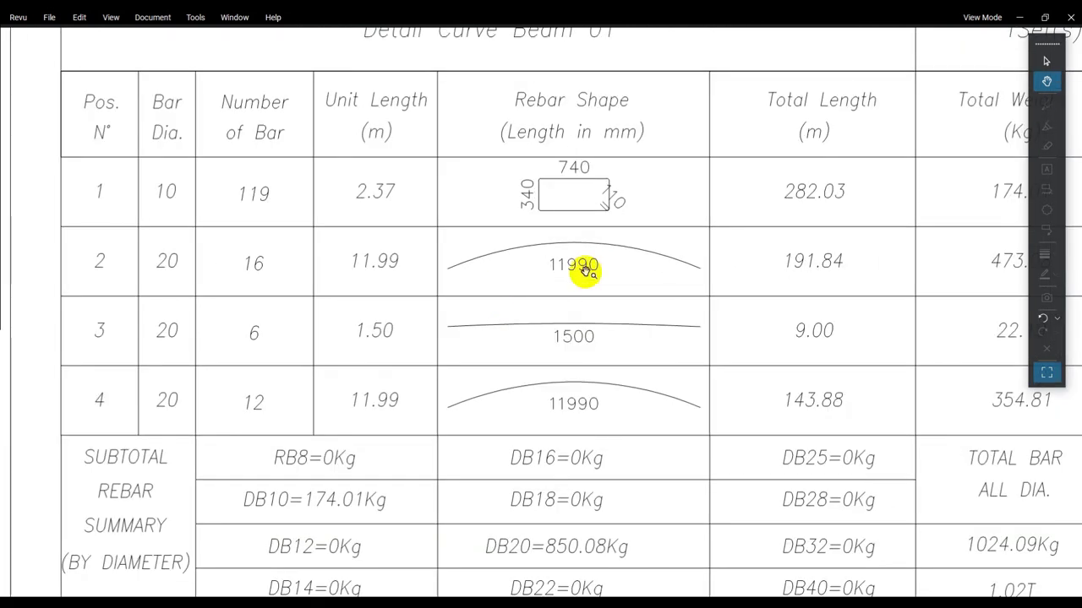
scroll(567, 306, down, 2)
scroll(536, 251, down, 1)
- Pan to and zoom in on the curved beam elevation, then return to AutoCAD
drag(512, 312, 550, 410)
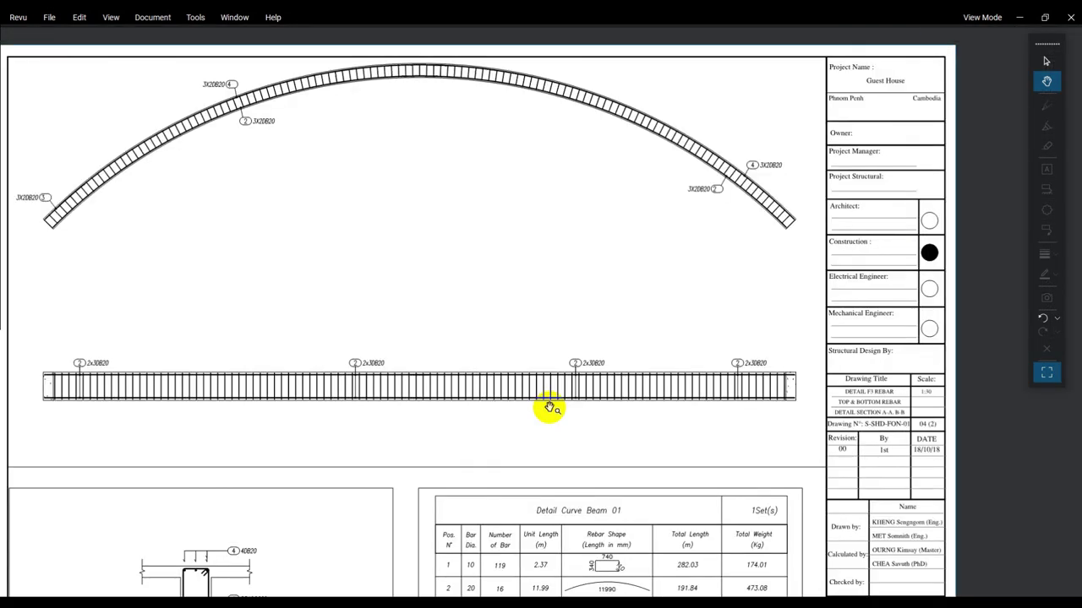
scroll(476, 104, up, 1)
scroll(478, 127, up, 1)
scroll(456, 127, up, 1)
scroll(454, 169, up, 1)
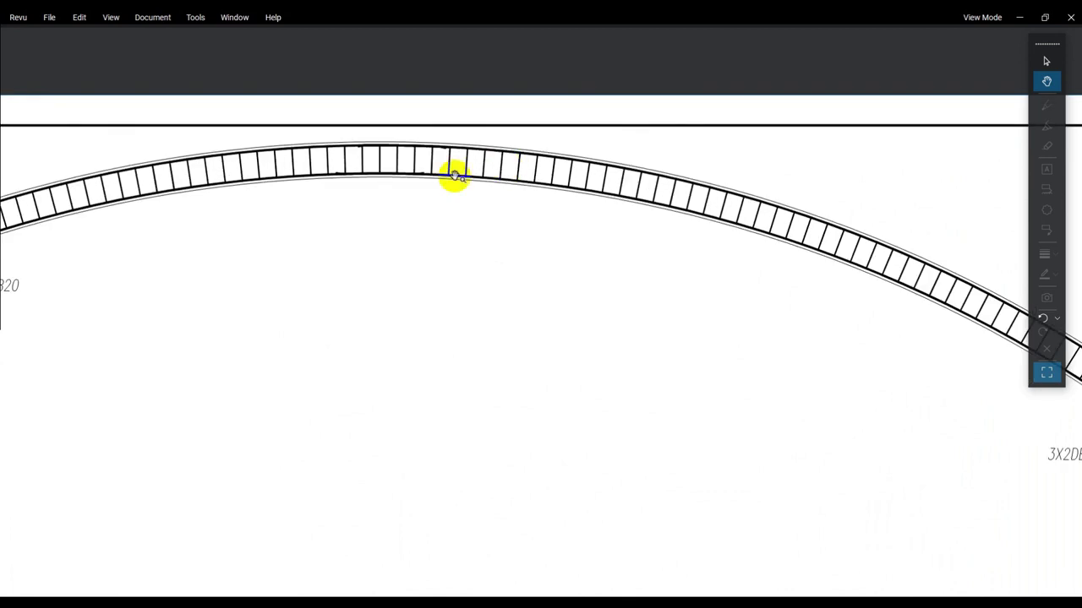
scroll(405, 177, down, 3)
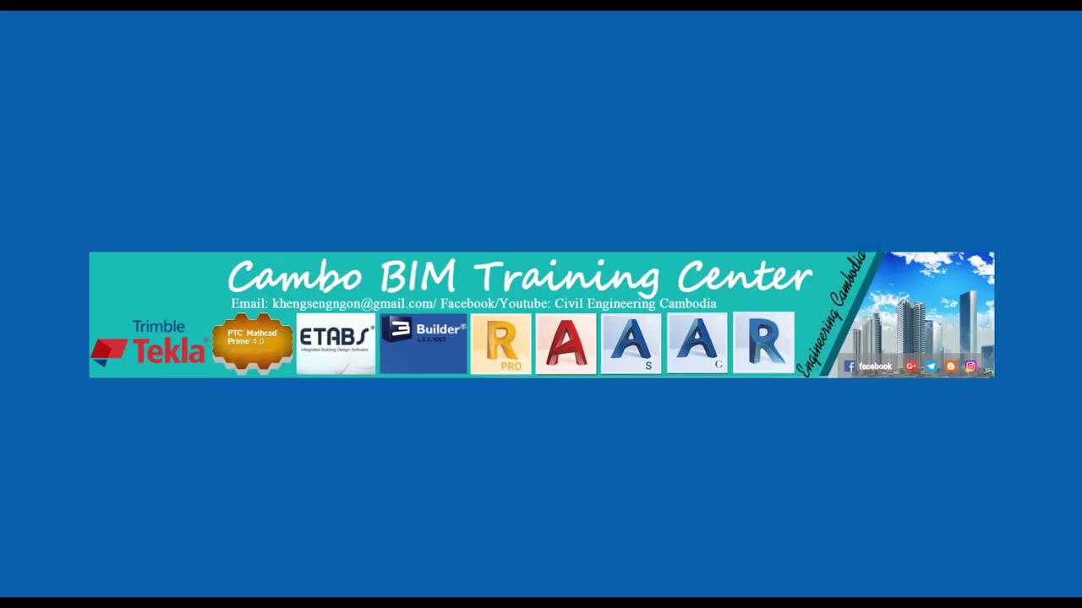
click(558, 562)
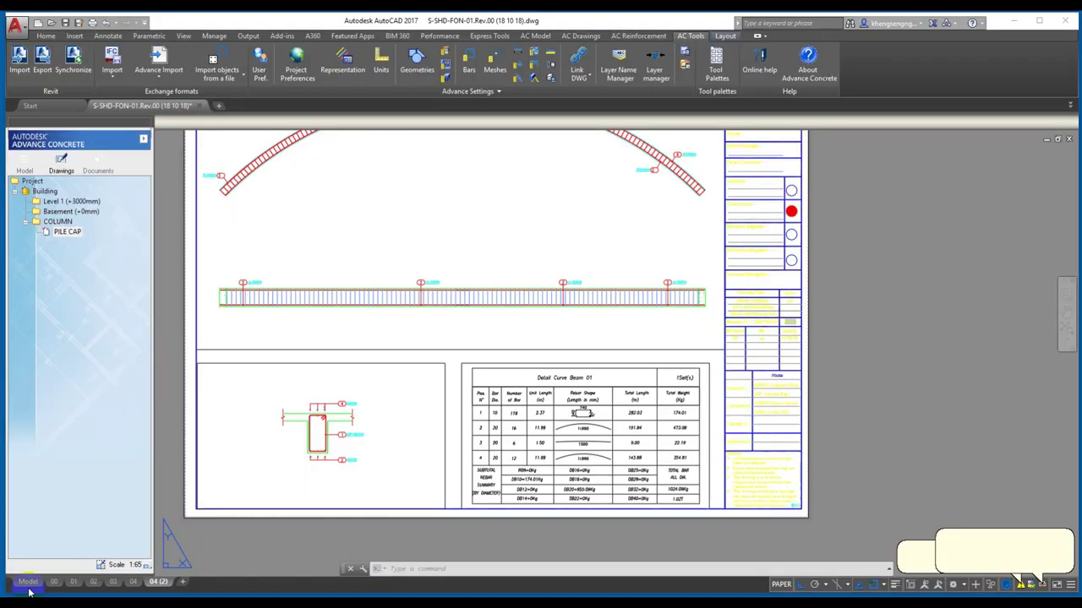
- Switch to model space and recentre the arc and straight beam in the view
click(28, 581)
scroll(502, 330, down, 3)
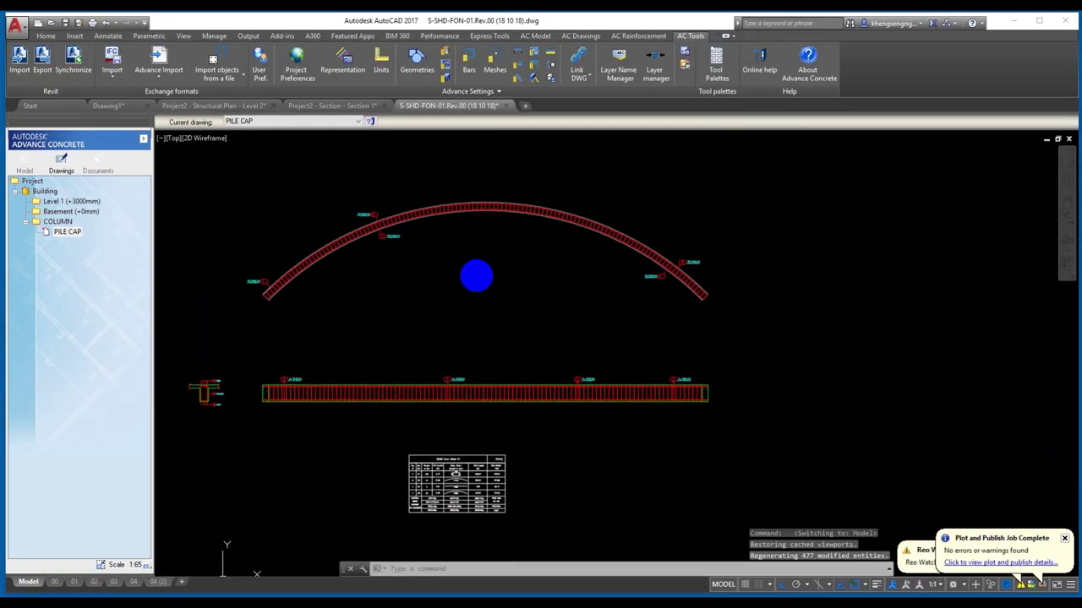
scroll(476, 275, up, 2)
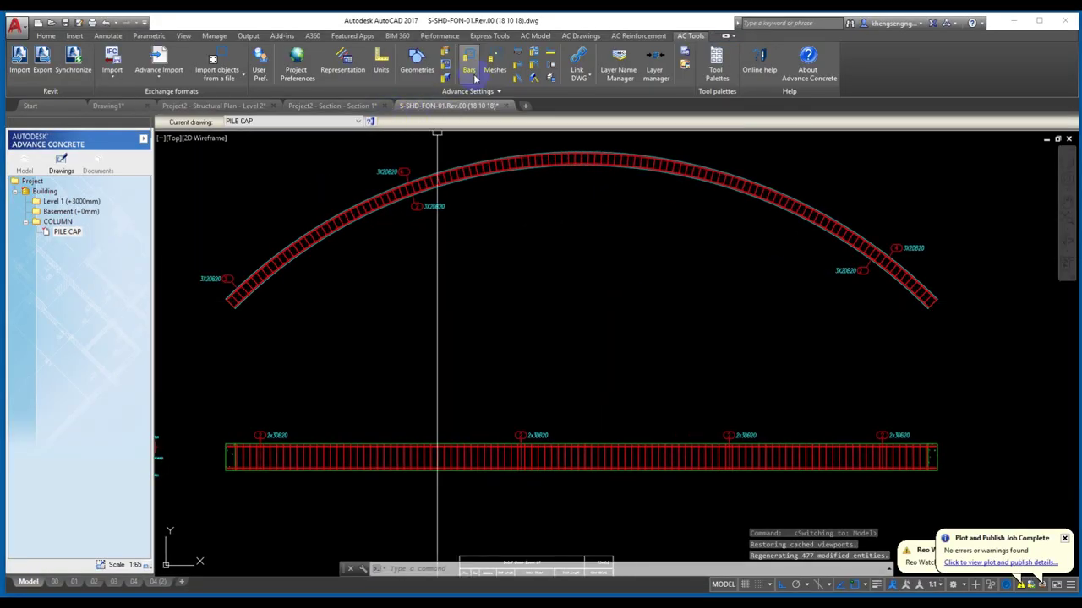
middle_drag(604, 239, 617, 248)
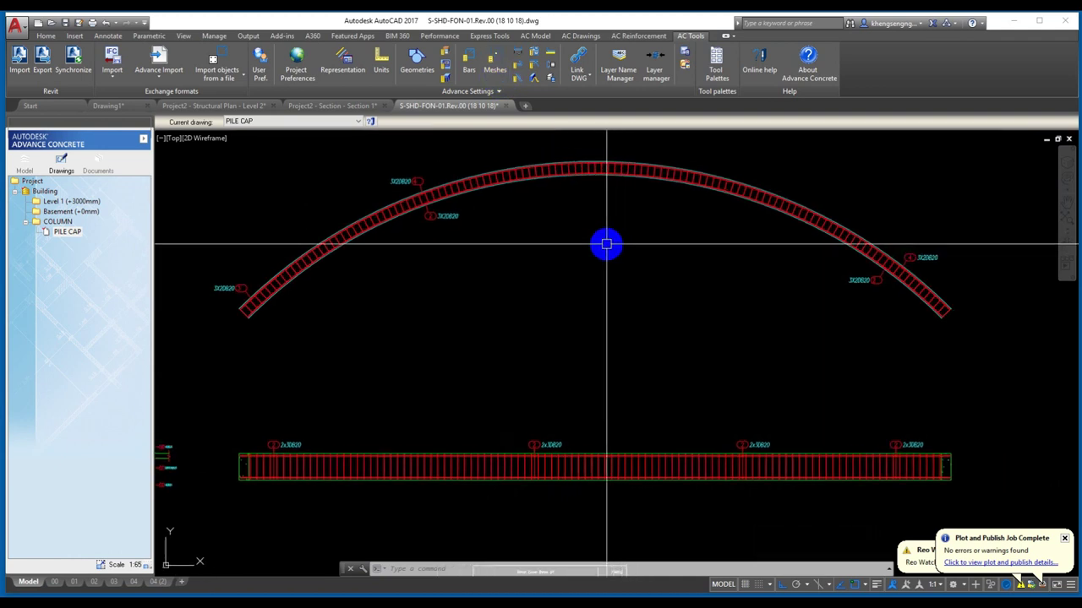
middle_drag(606, 245, 512, 253)
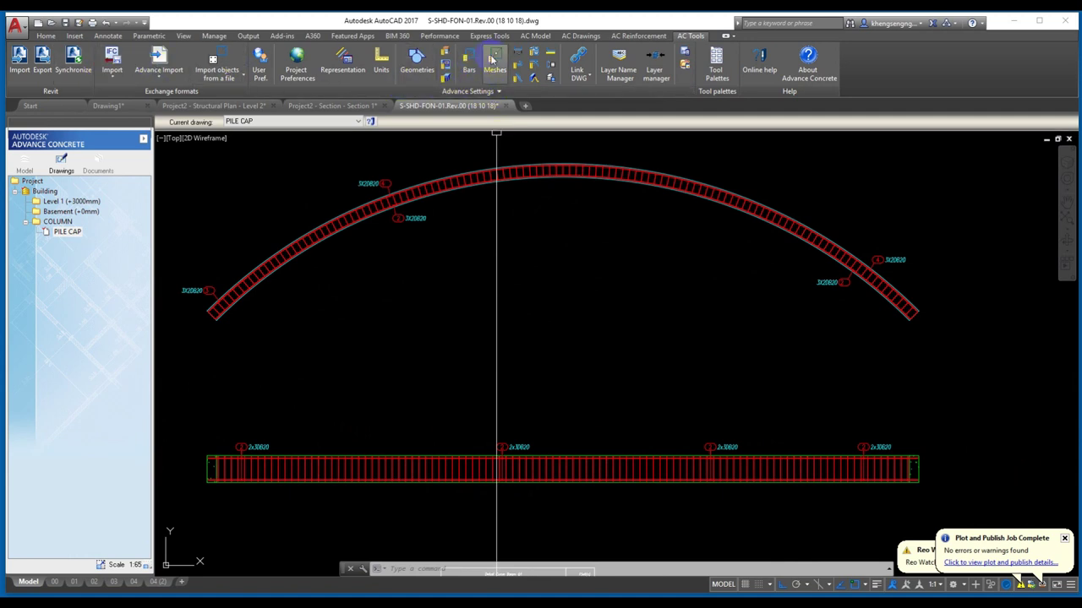
- Start a bending detail from the Rebar symbols tools on a curved bar, then cancel it
click(630, 36)
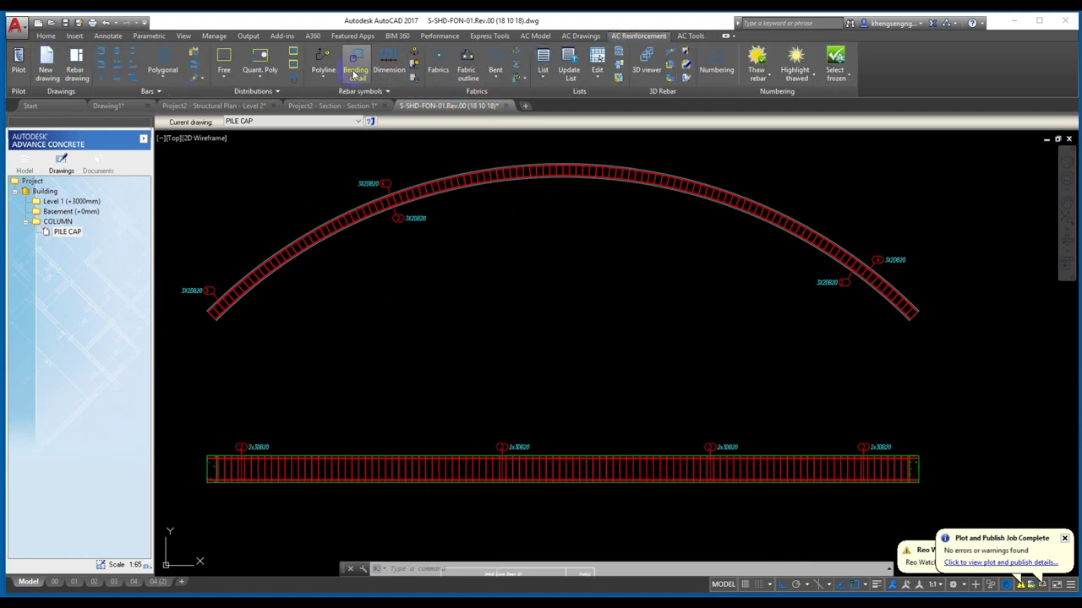
click(370, 90)
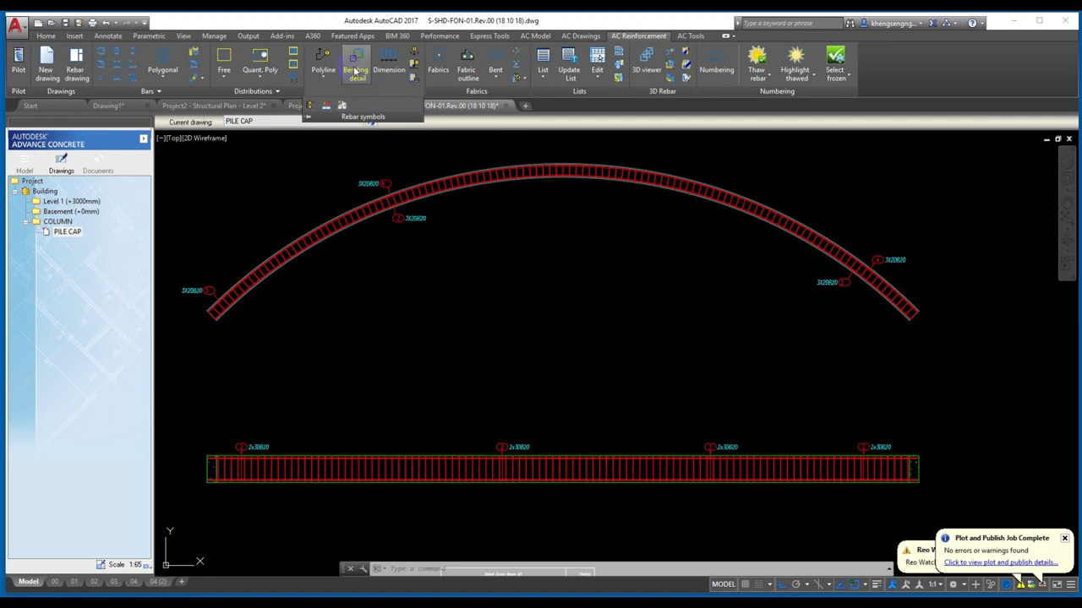
click(355, 67)
scroll(411, 222, up, 2)
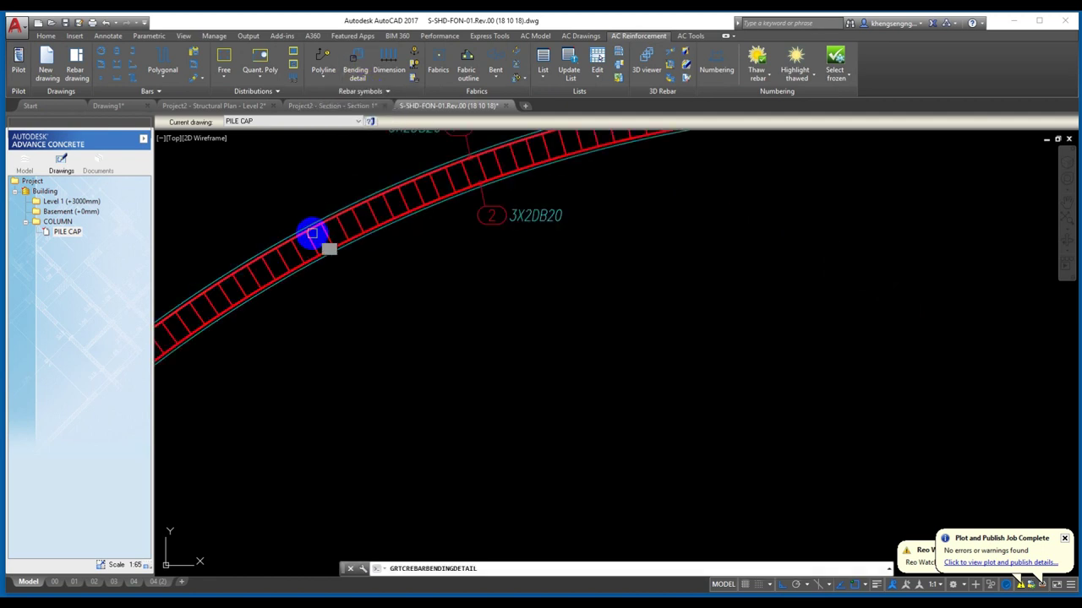
scroll(321, 245, up, 2)
click(332, 283)
scroll(338, 287, down, 3)
scroll(391, 313, down, 3)
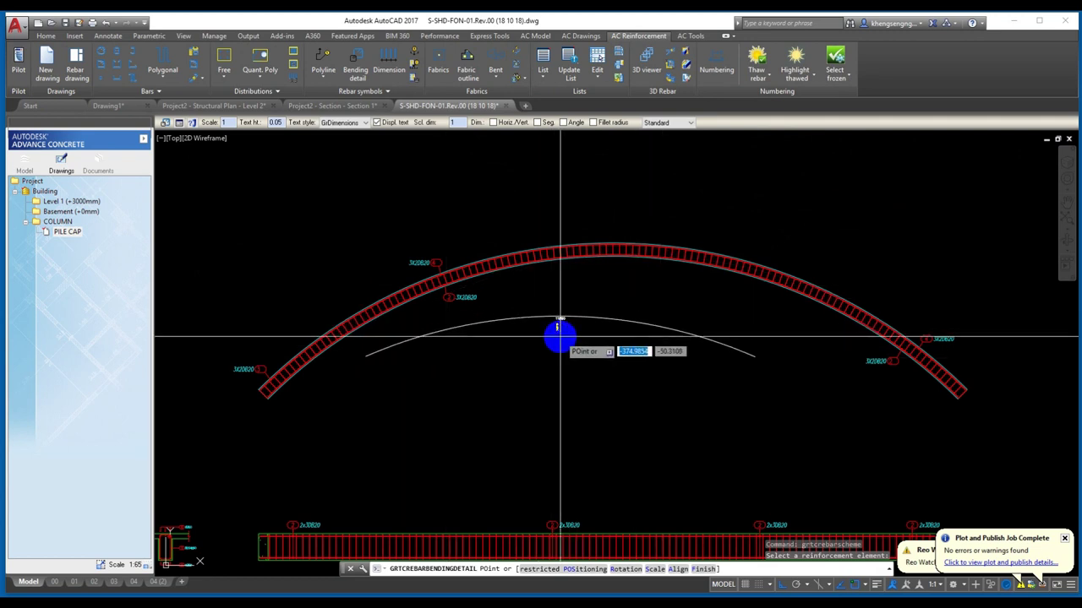
key(Escape)
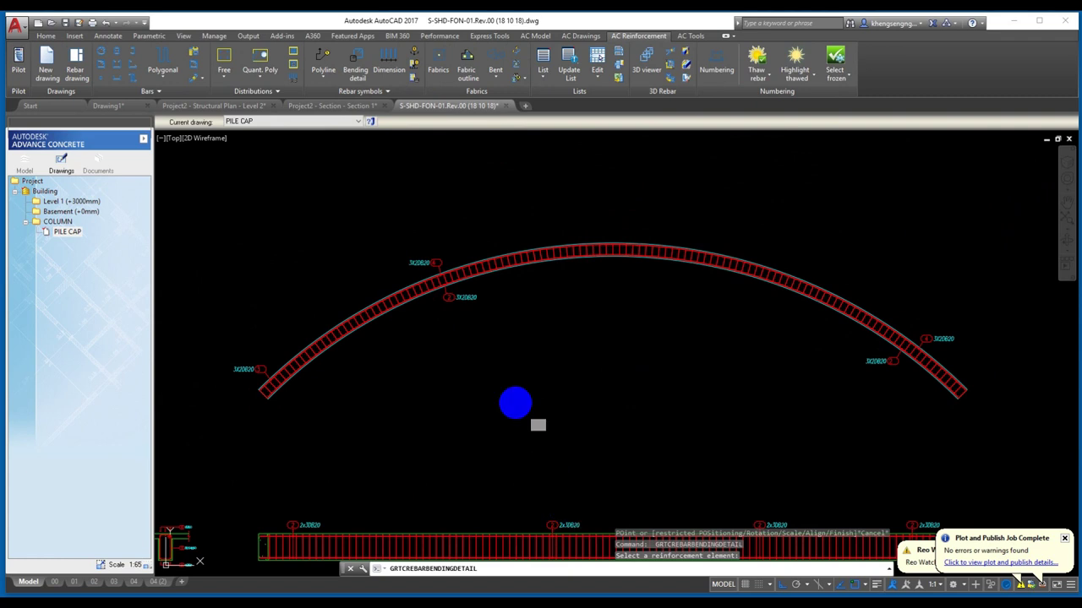
scroll(403, 264, up, 2)
key(Escape)
- Create a free-positioned bending detail of a curved bar, placed below the curved beam
click(358, 61)
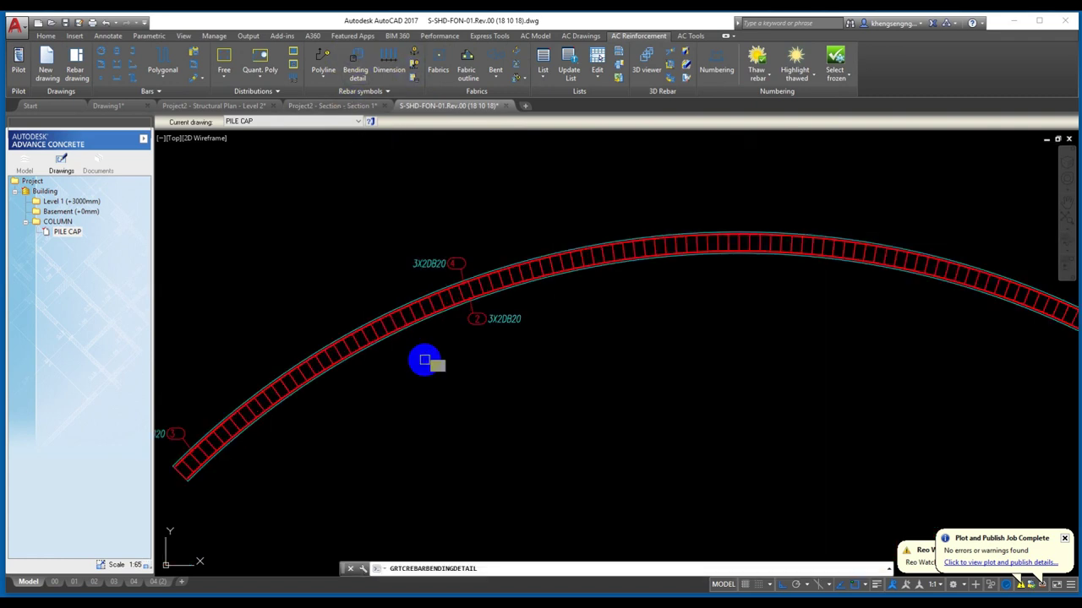
scroll(354, 349, up, 2)
scroll(507, 312, up, 2)
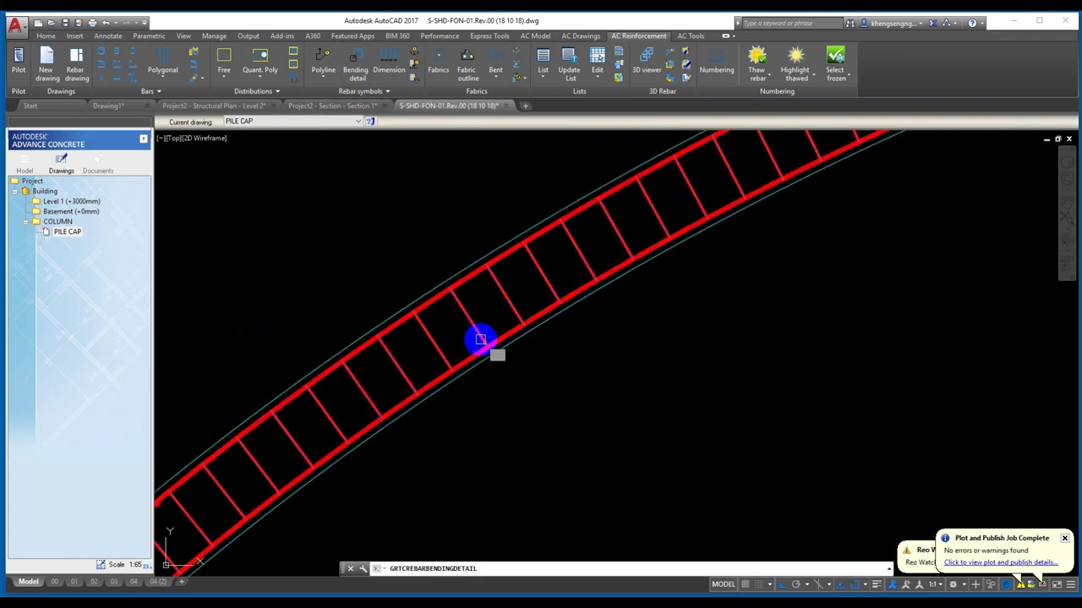
click(474, 351)
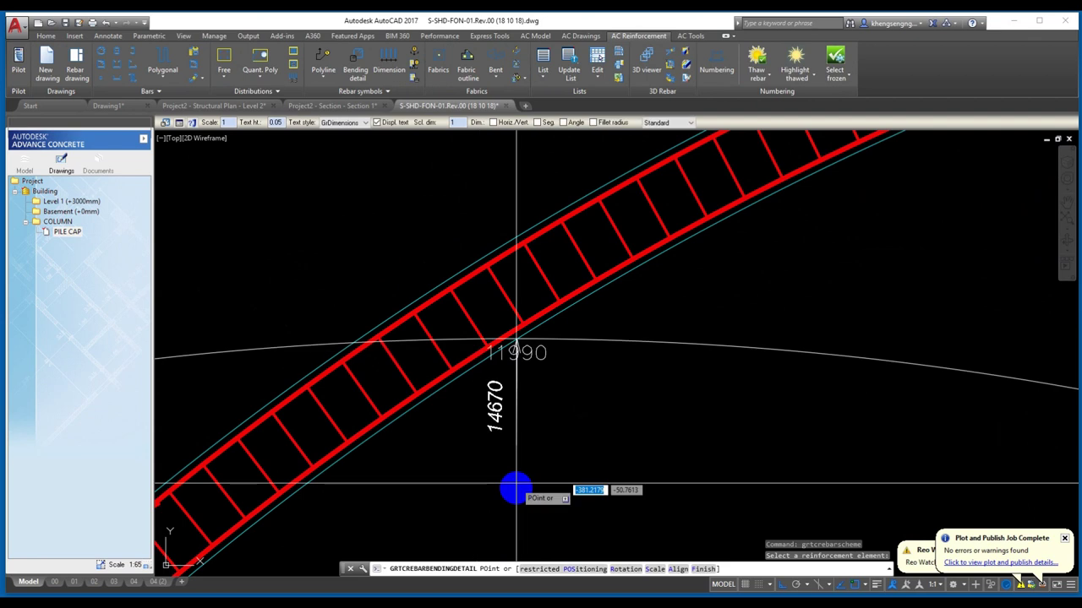
click(587, 569)
scroll(560, 493, down, 3)
scroll(651, 475, down, 2)
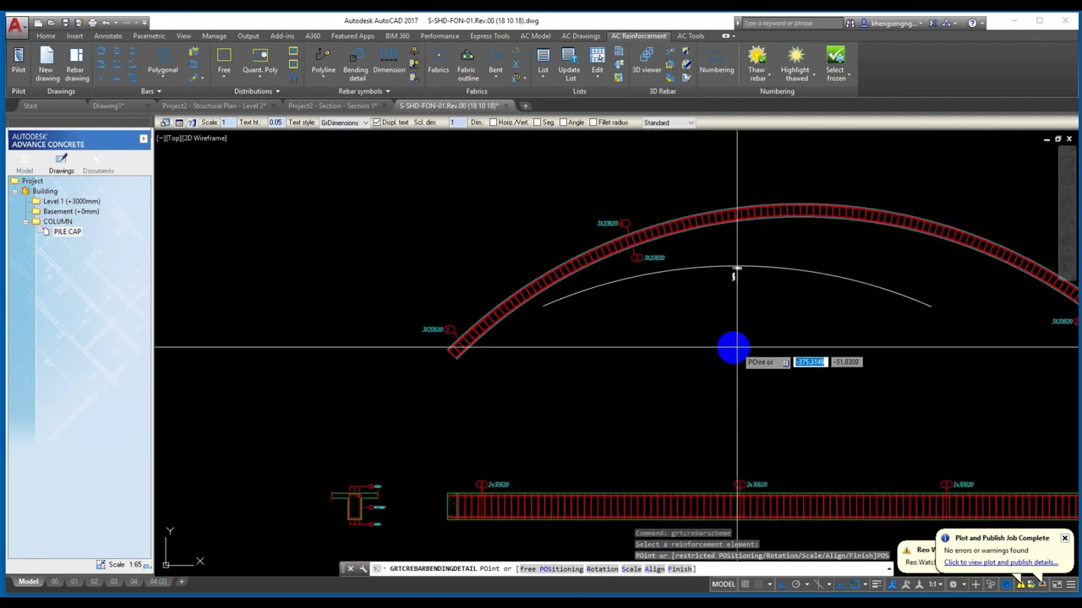
scroll(680, 374, up, 2)
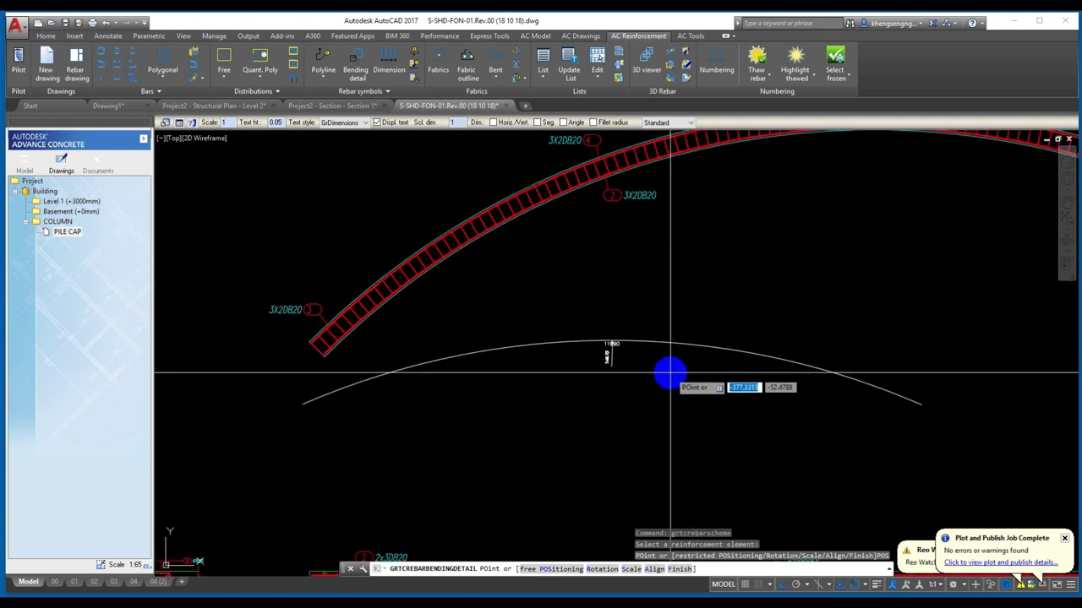
click(668, 374)
scroll(566, 345, up, 2)
scroll(566, 345, down, 2)
scroll(617, 354, up, 4)
scroll(621, 345, down, 5)
scroll(642, 296, down, 2)
scroll(632, 262, up, 1)
scroll(655, 225, up, 2)
- Add a second curved-bar bending detail beside the first and begin selecting both
key(Return)
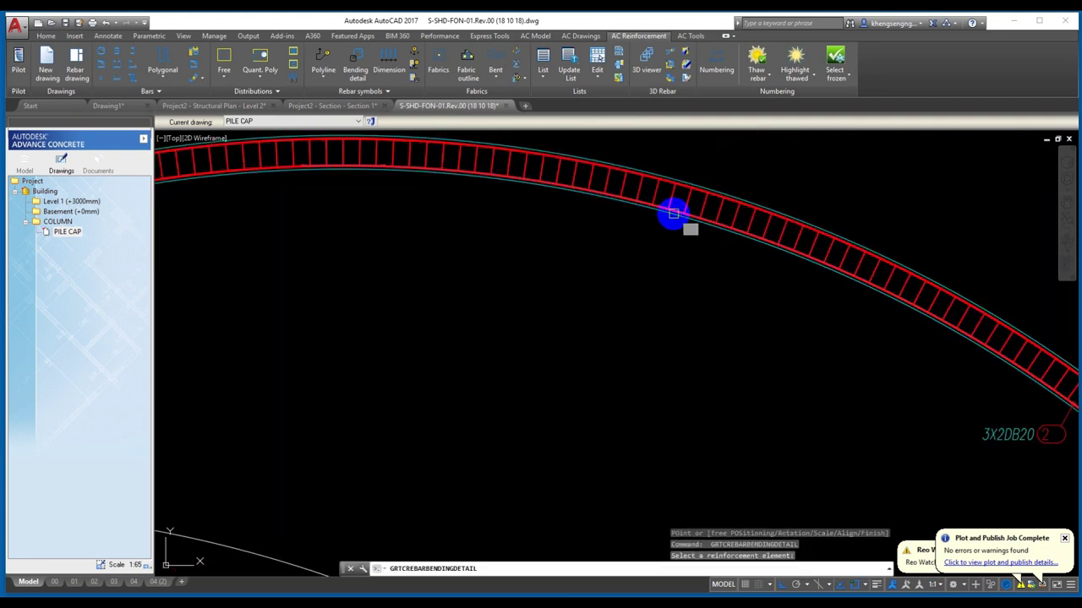
click(679, 207)
scroll(611, 313, down, 4)
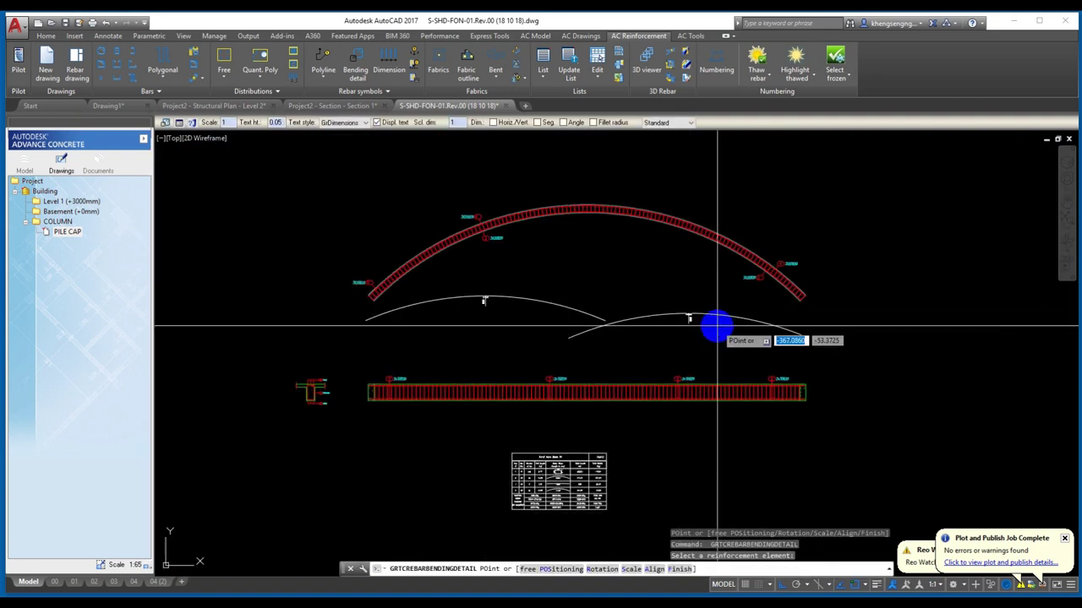
click(717, 319)
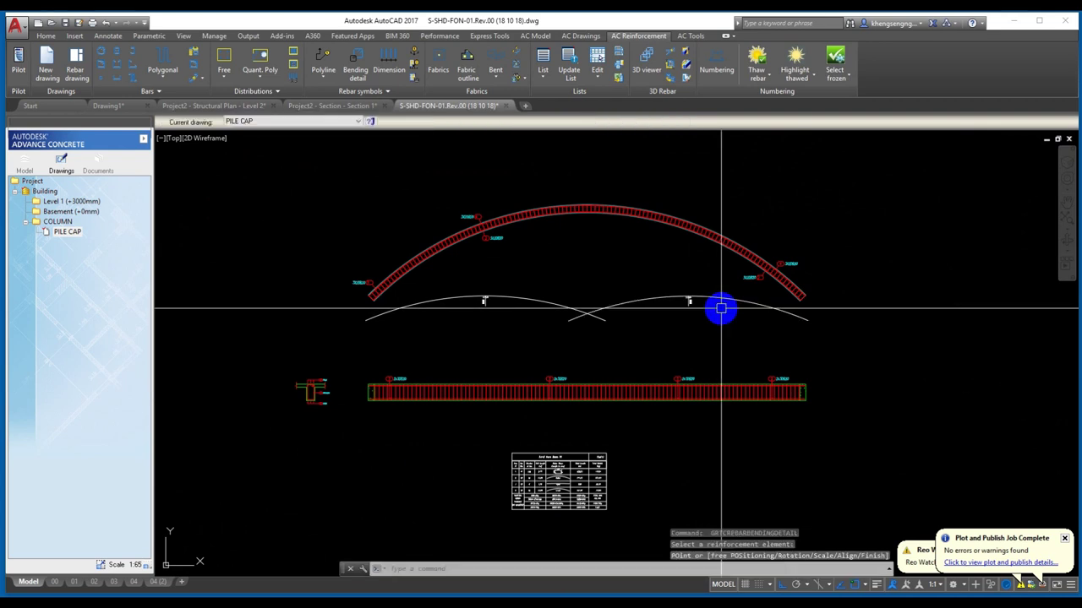
scroll(641, 332, up, 4)
middle_drag(643, 332, 802, 321)
scroll(543, 326, up, 2)
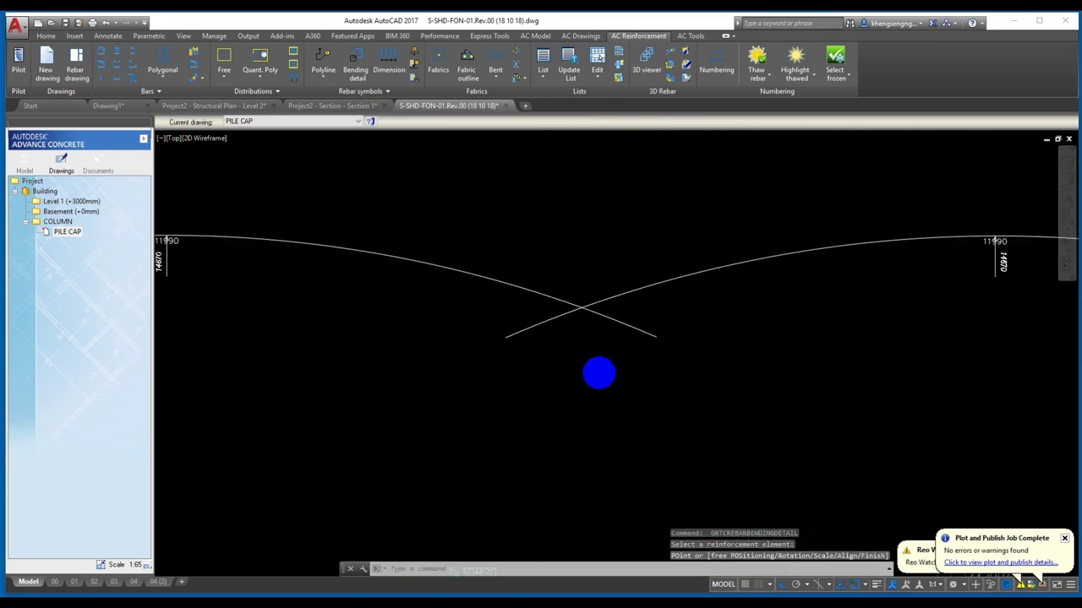
scroll(438, 341, down, 3)
scroll(438, 341, up, 2)
scroll(447, 335, up, 3)
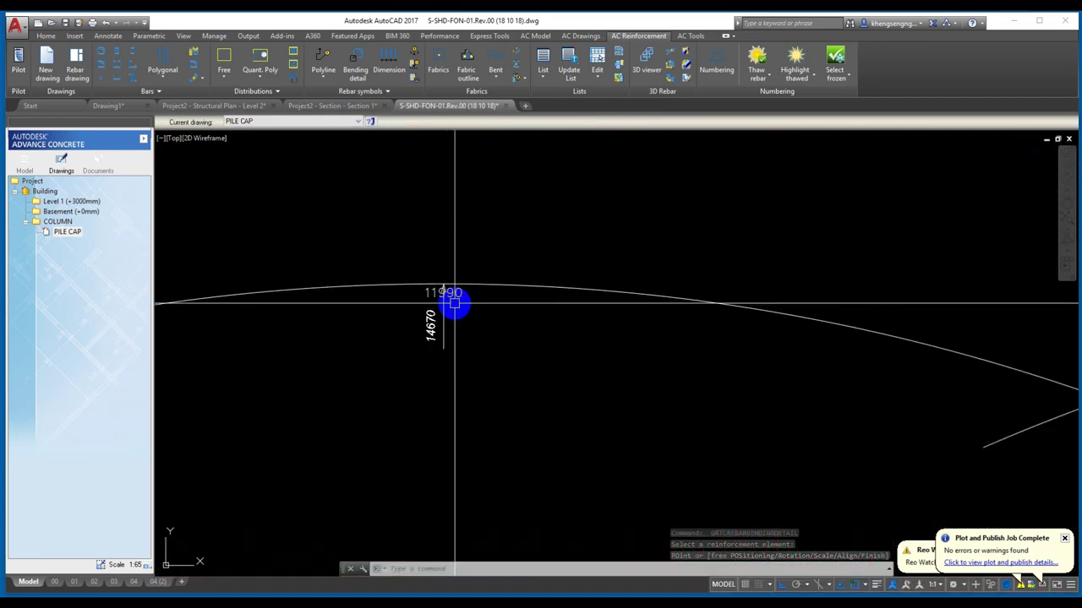
scroll(454, 302, down, 1)
click(750, 404)
scroll(693, 323, down, 3)
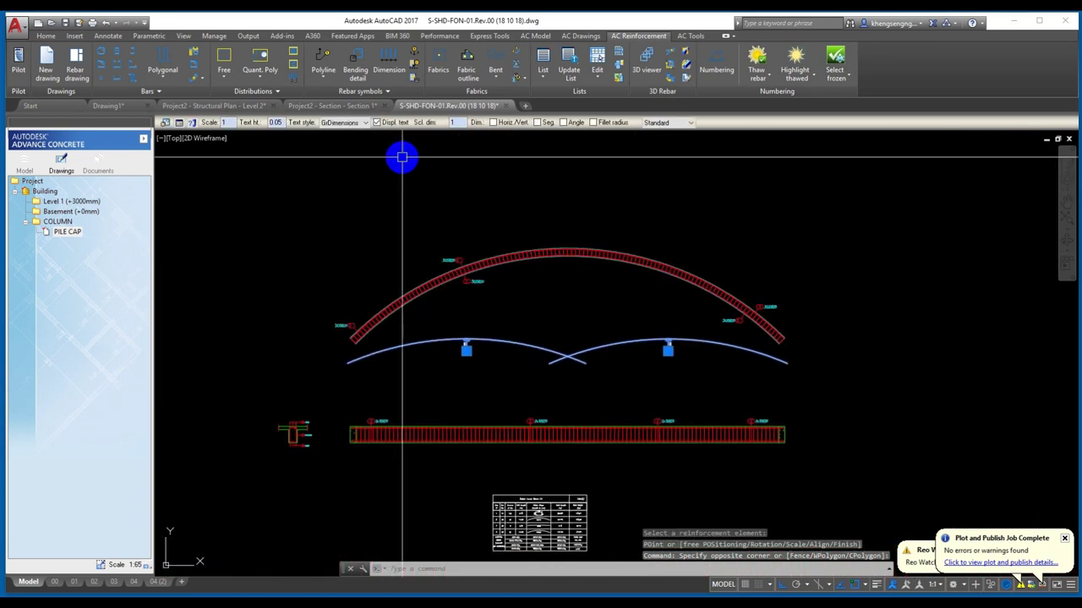
- Set the selected bending details' text style to PTNC
click(203, 124)
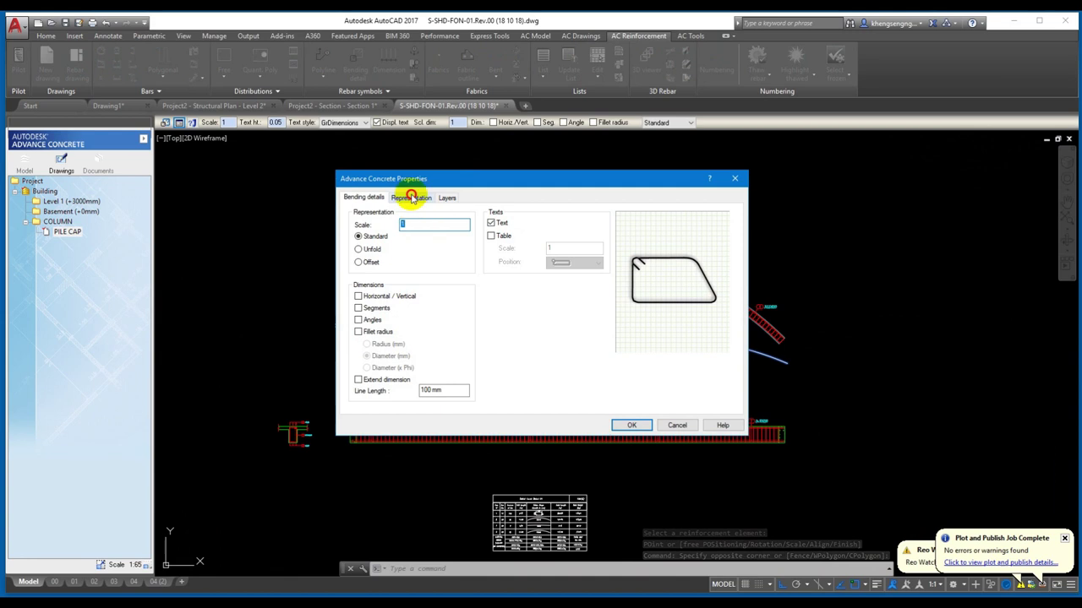
click(427, 272)
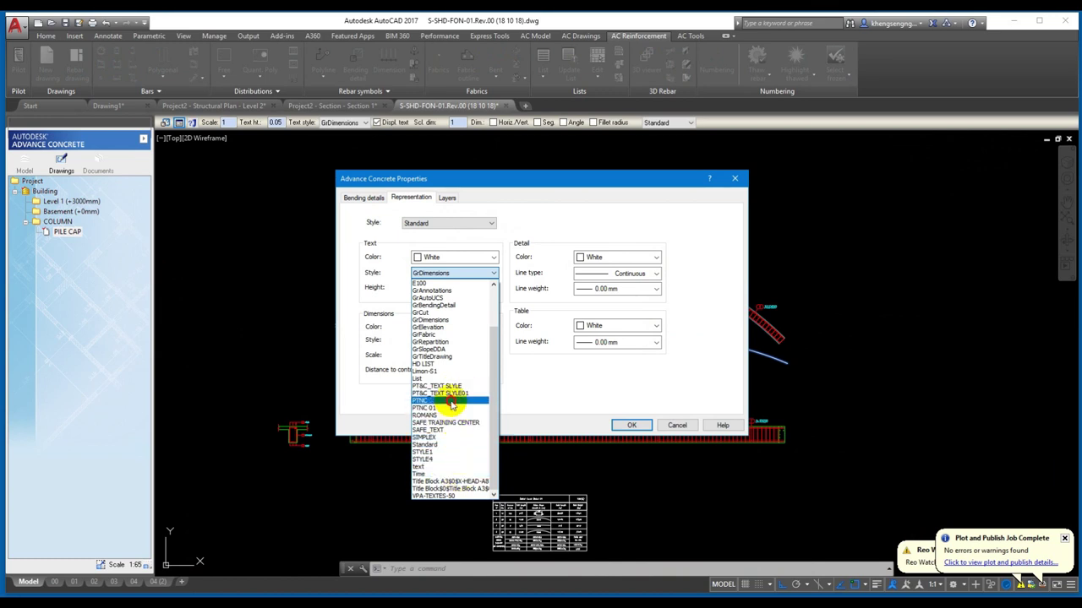
click(450, 404)
click(630, 424)
- Reselect the bending details and move them to layer PTNC_PT_Boundary
scroll(530, 362, up, 3)
scroll(499, 350, up, 3)
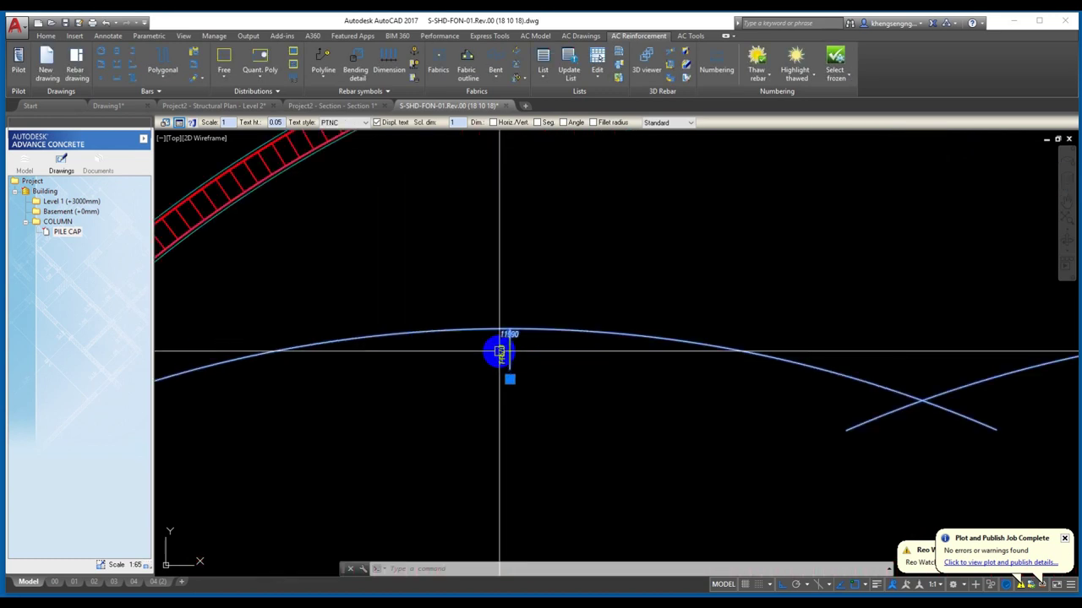
scroll(544, 379, up, 2)
click(541, 382)
key(Escape)
key(Escape)
scroll(608, 353, down, 3)
click(760, 430)
click(440, 188)
click(47, 36)
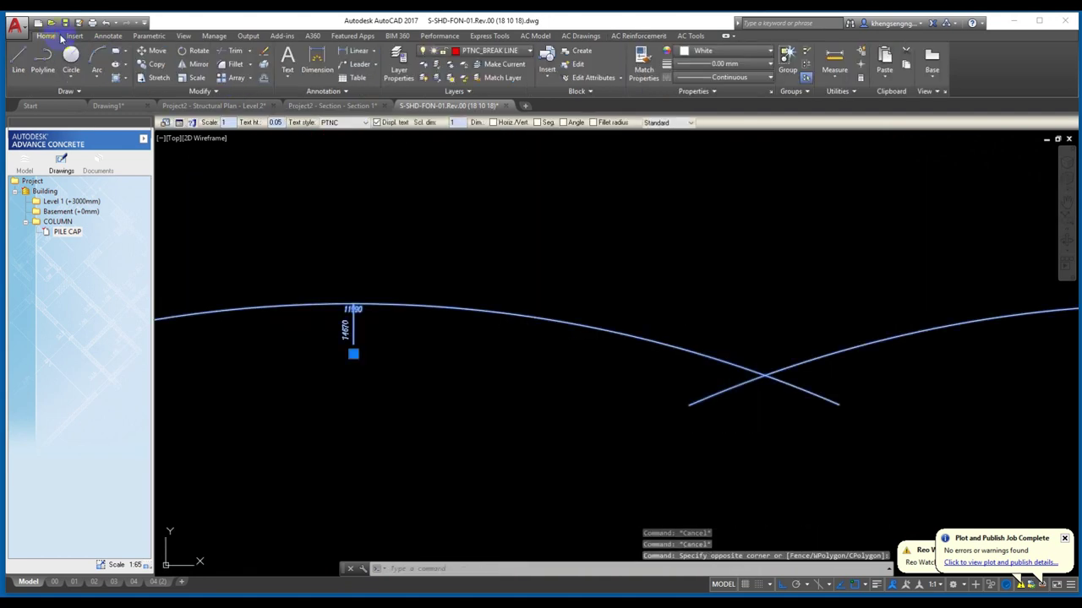
click(505, 53)
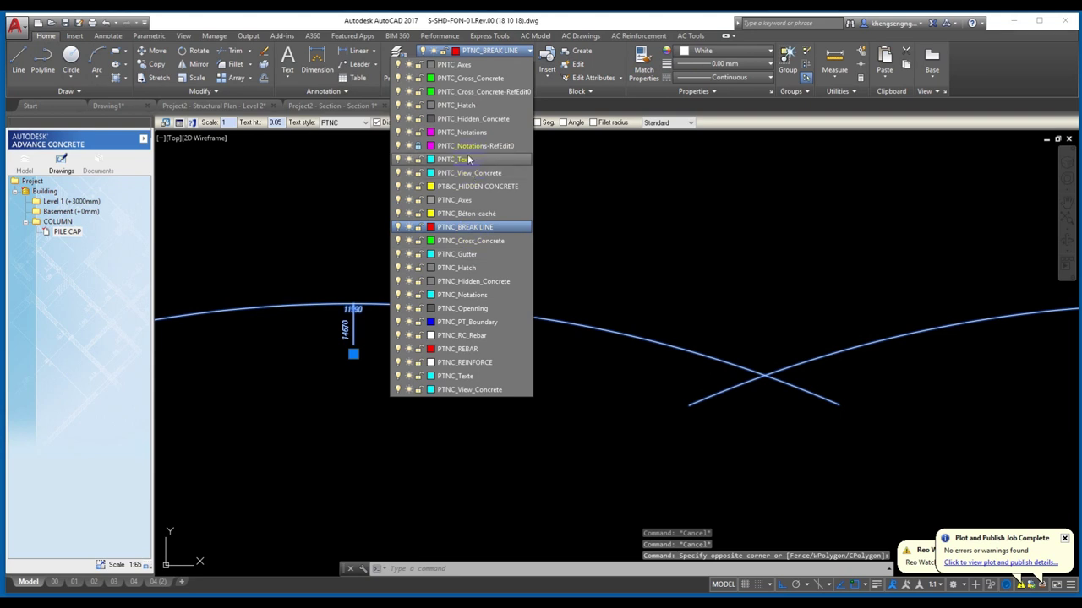
click(466, 323)
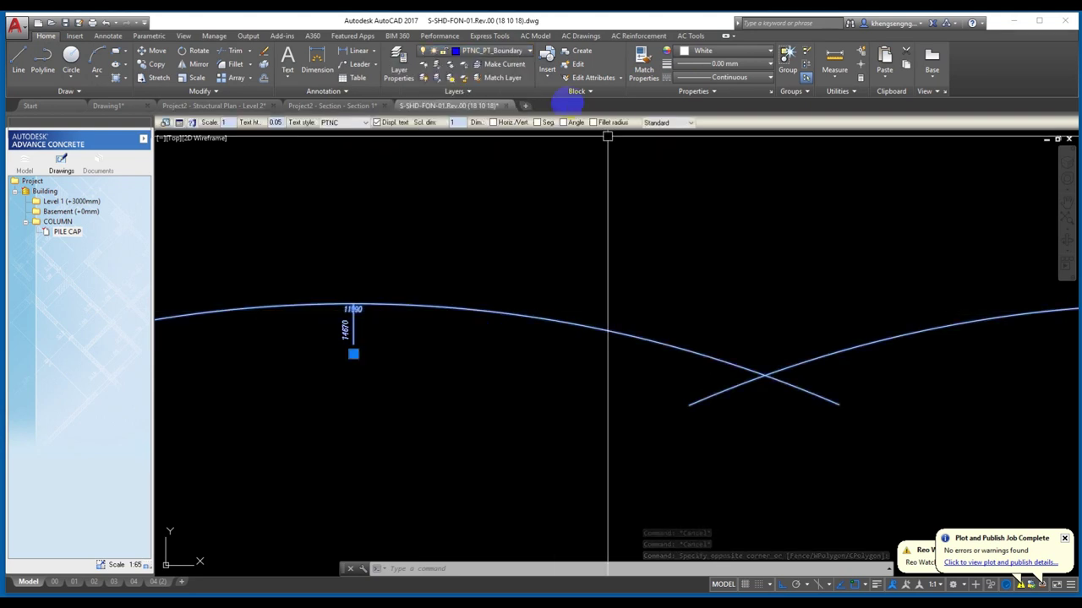
- Set the bending detail text and detail line colours to Blue
click(187, 134)
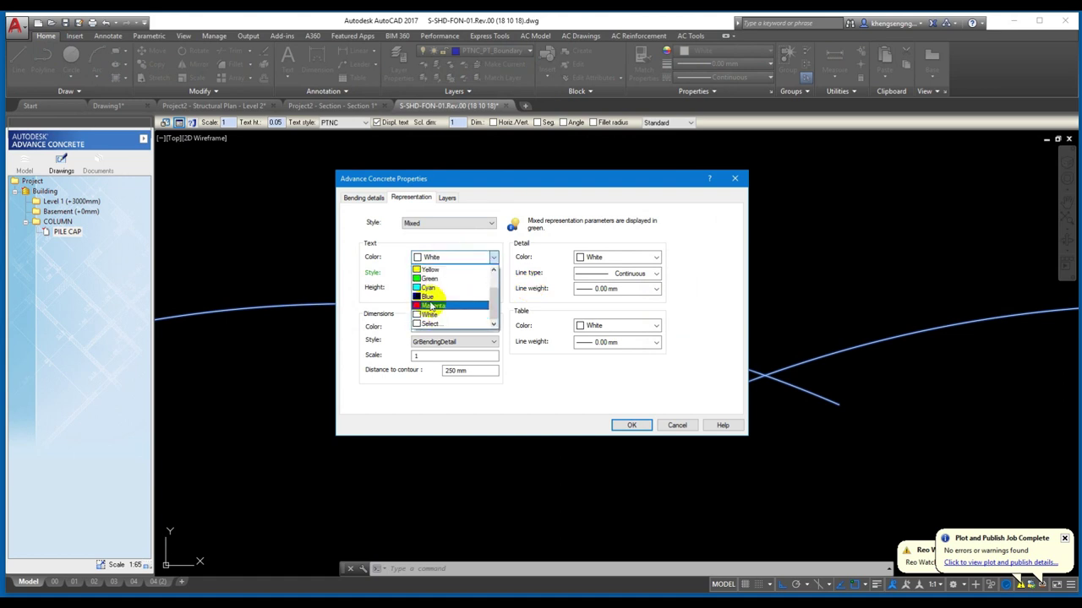
click(428, 297)
click(589, 298)
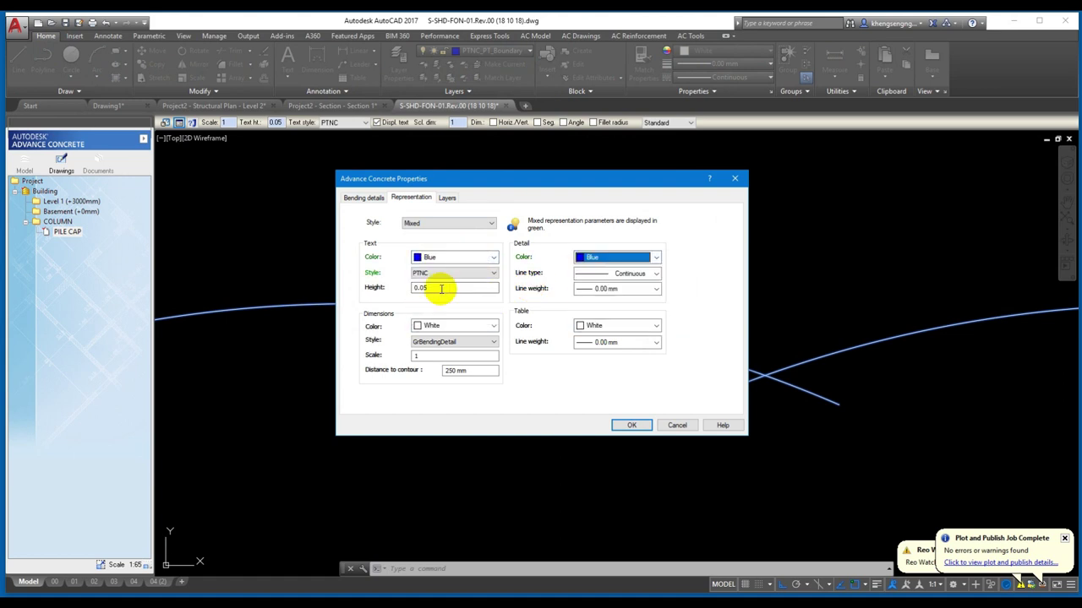
click(632, 425)
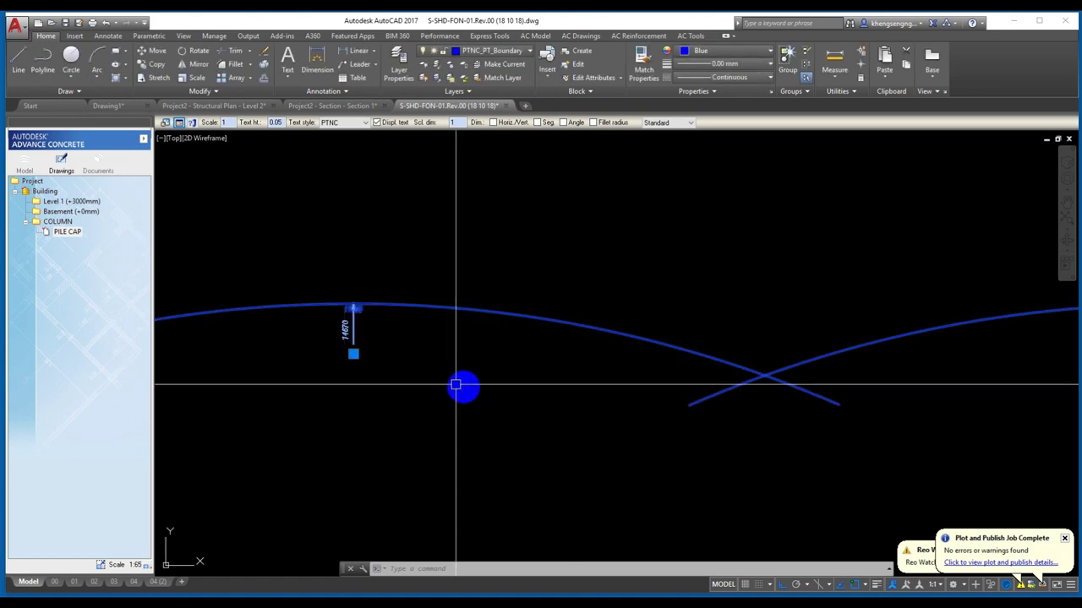
scroll(413, 341, up, 2)
- Set the bending detail dimensions colour to Blue in the Representation settings
click(180, 123)
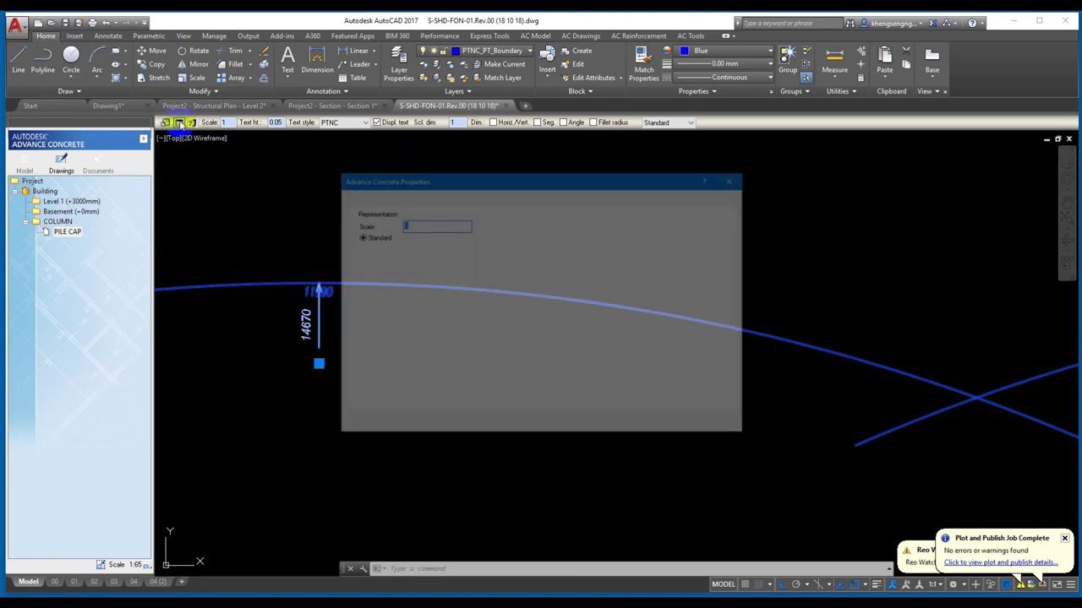
click(422, 198)
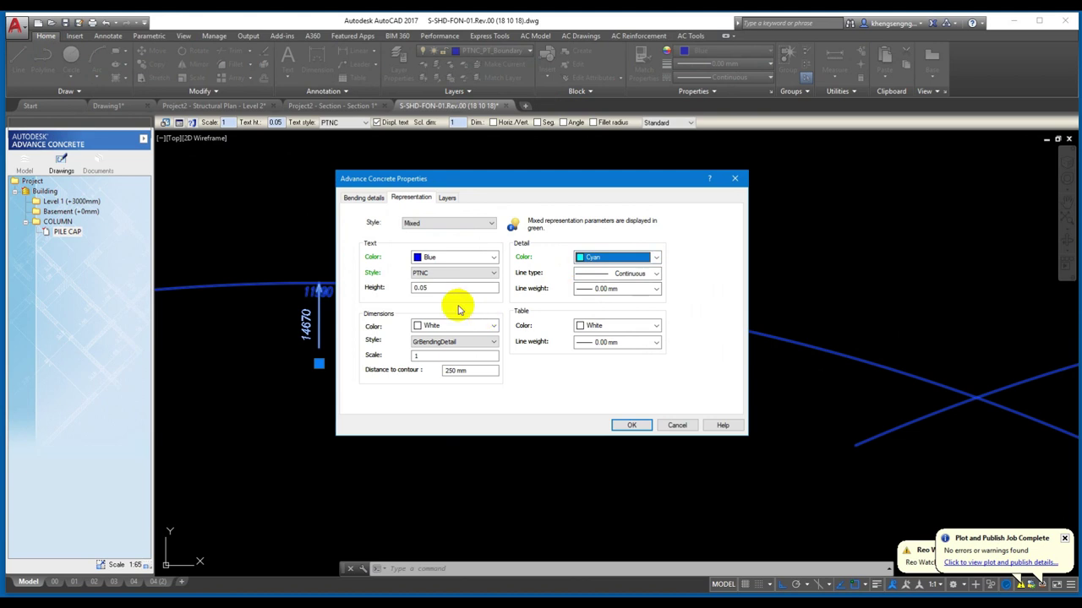
click(432, 365)
click(631, 425)
scroll(552, 384, down, 2)
- Select the bending details again and change their text and dimension colours to Cyan
drag(744, 429, 287, 174)
click(179, 122)
click(411, 198)
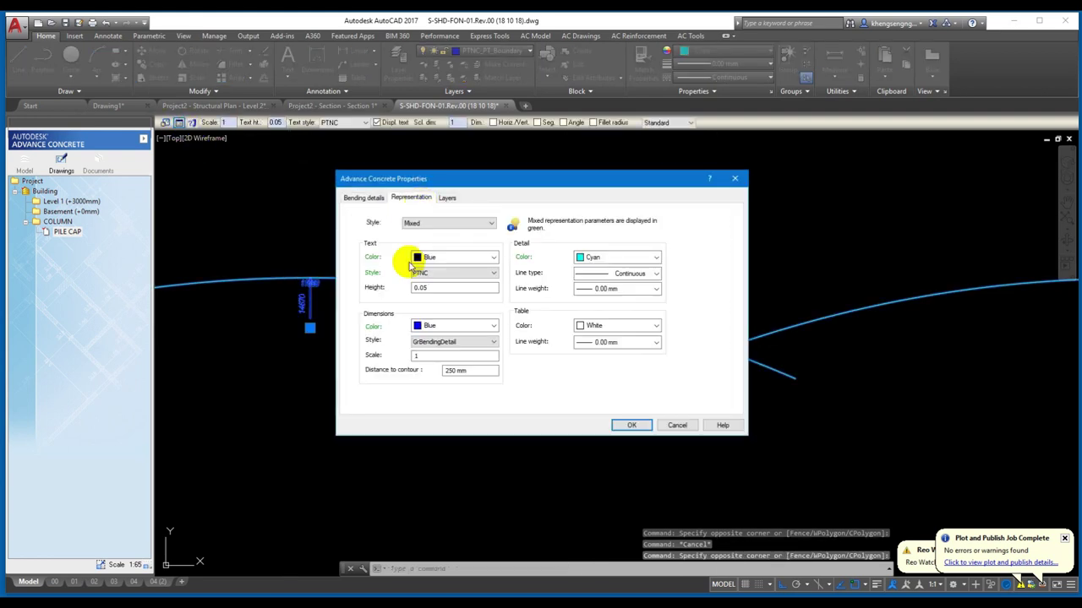
click(430, 287)
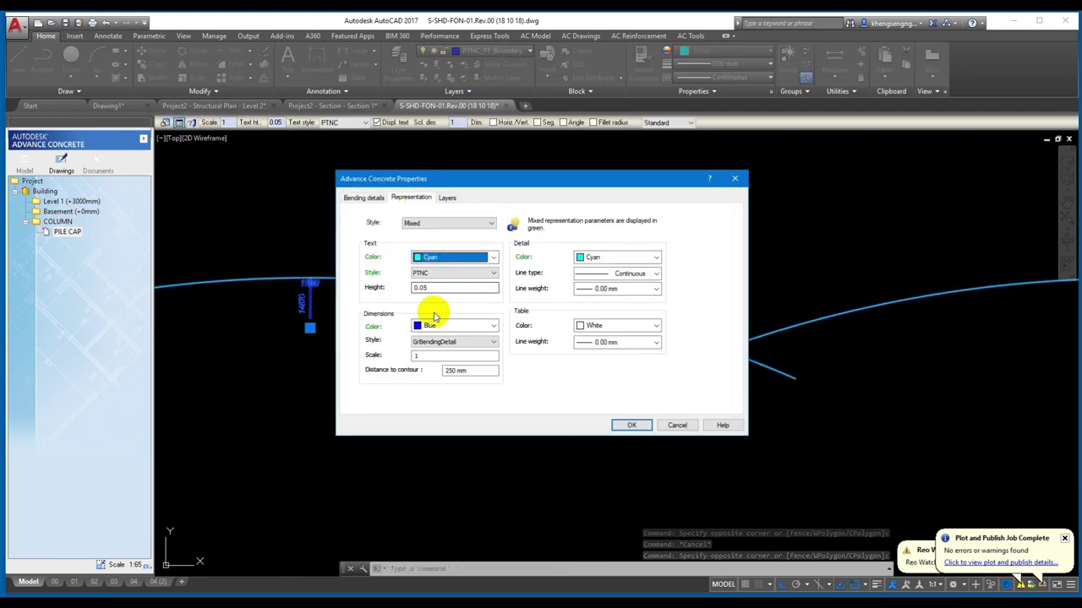
click(431, 326)
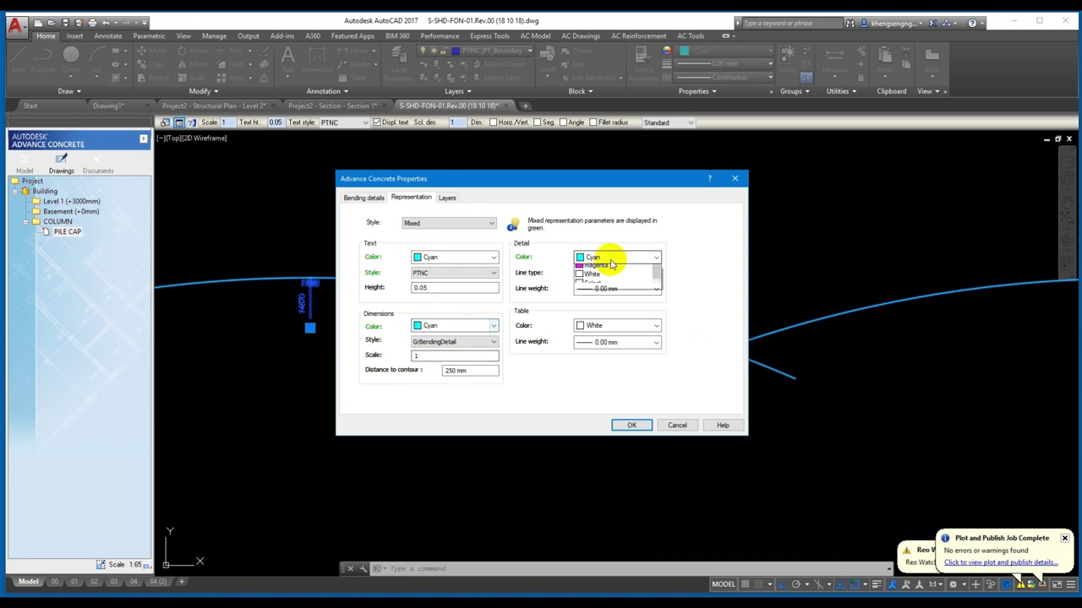
click(633, 425)
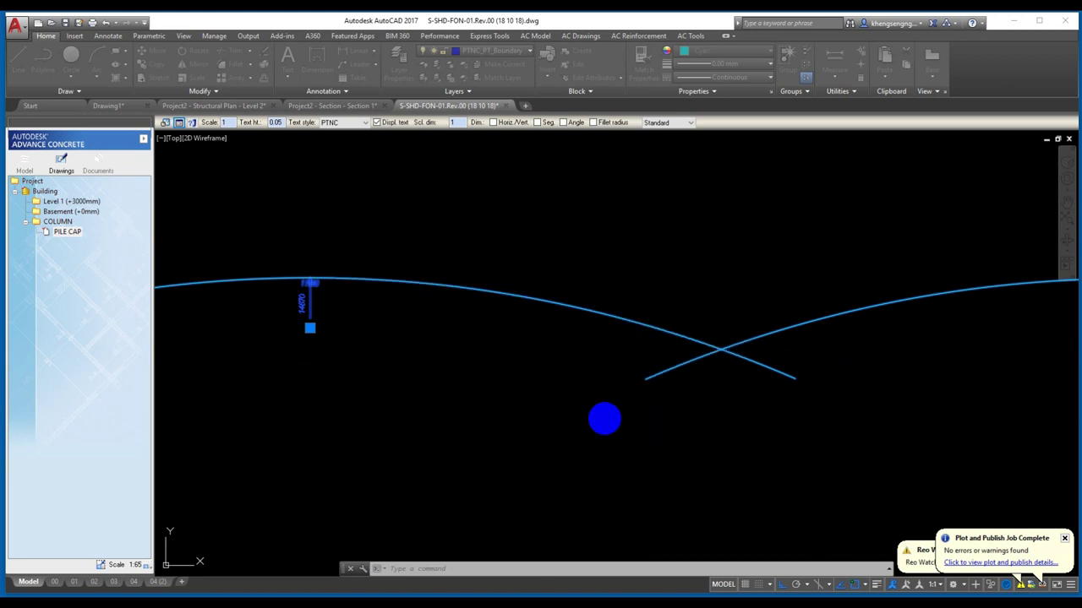
scroll(379, 298, up, 2)
- On both blue arc bending details, try Horiz./Vert. dimensions, remove them, and enable segment dimensions
scroll(379, 318, up, 2)
scroll(536, 271, down, 3)
scroll(519, 299, up, 3)
scroll(925, 328, down, 3)
scroll(595, 333, up, 3)
scroll(594, 333, down, 2)
scroll(1057, 332, up, 2)
click(794, 350)
click(629, 228)
click(493, 123)
scroll(518, 261, down, 1)
scroll(628, 242, down, 2)
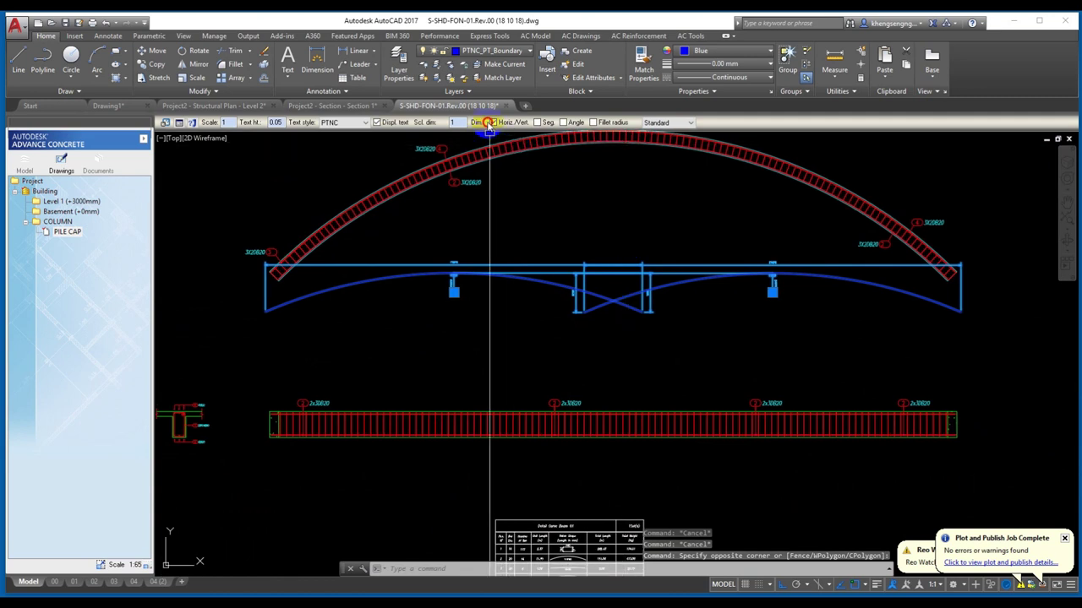
click(489, 124)
click(546, 123)
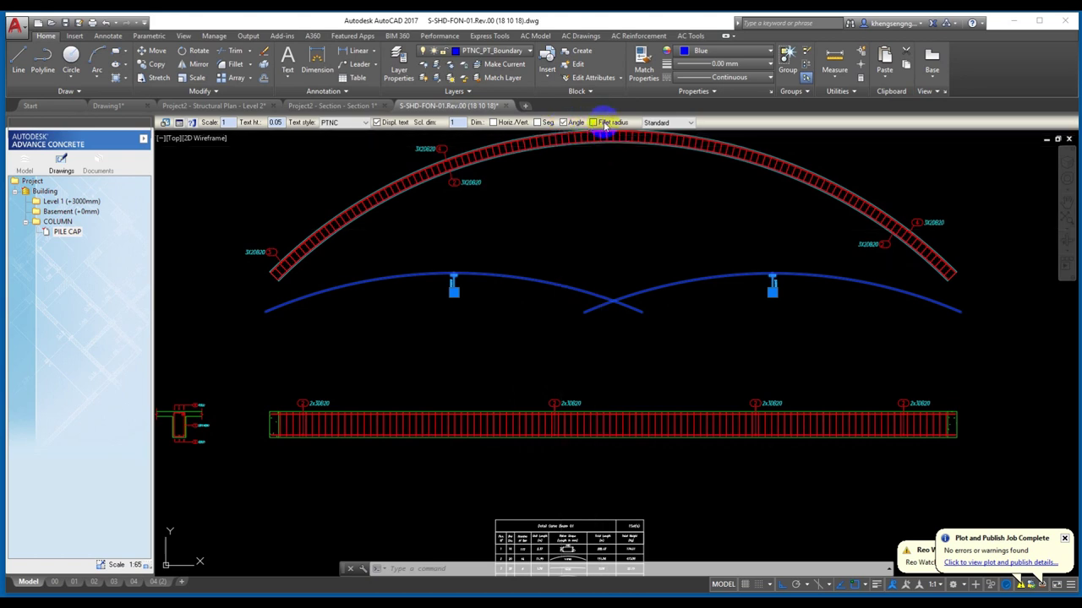
- Reselect both arcs and toggle Horiz./Vert. dimensions on, then off again
click(680, 329)
key(Escape)
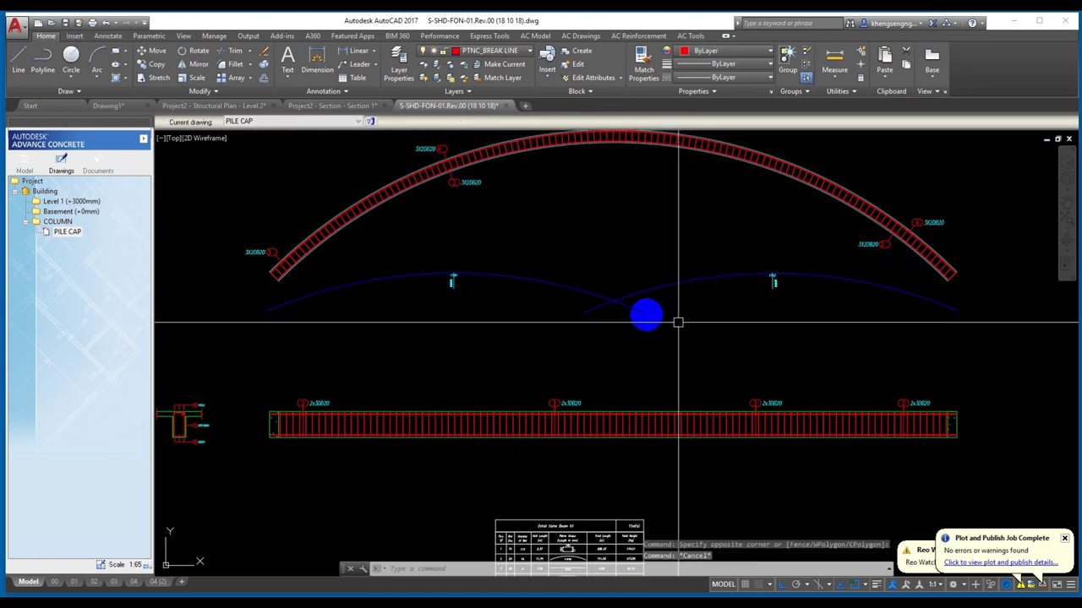
scroll(596, 317, up, 2)
click(586, 355)
click(565, 240)
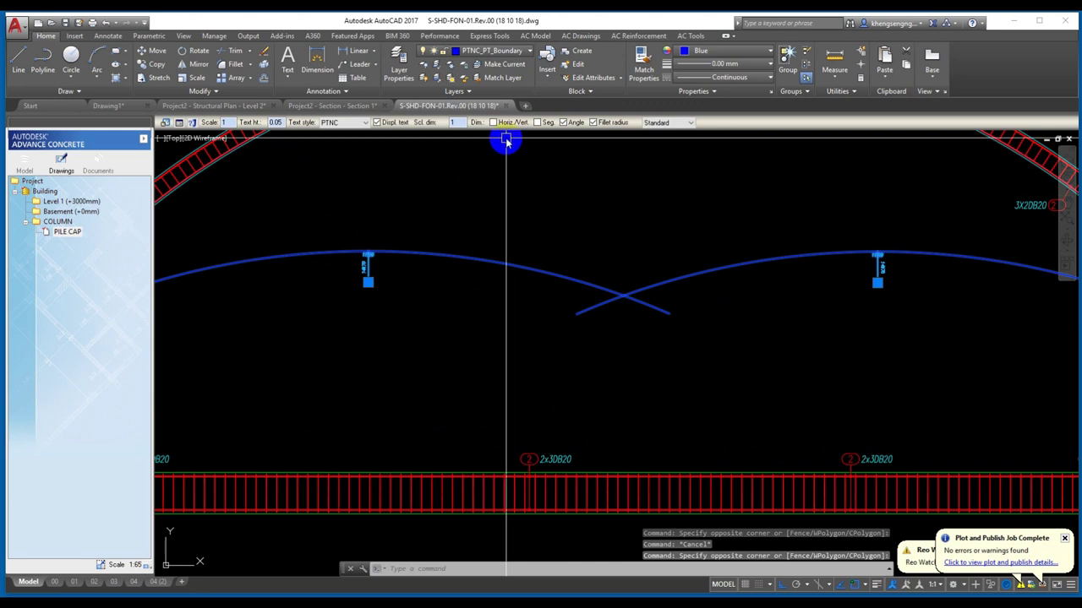
click(506, 124)
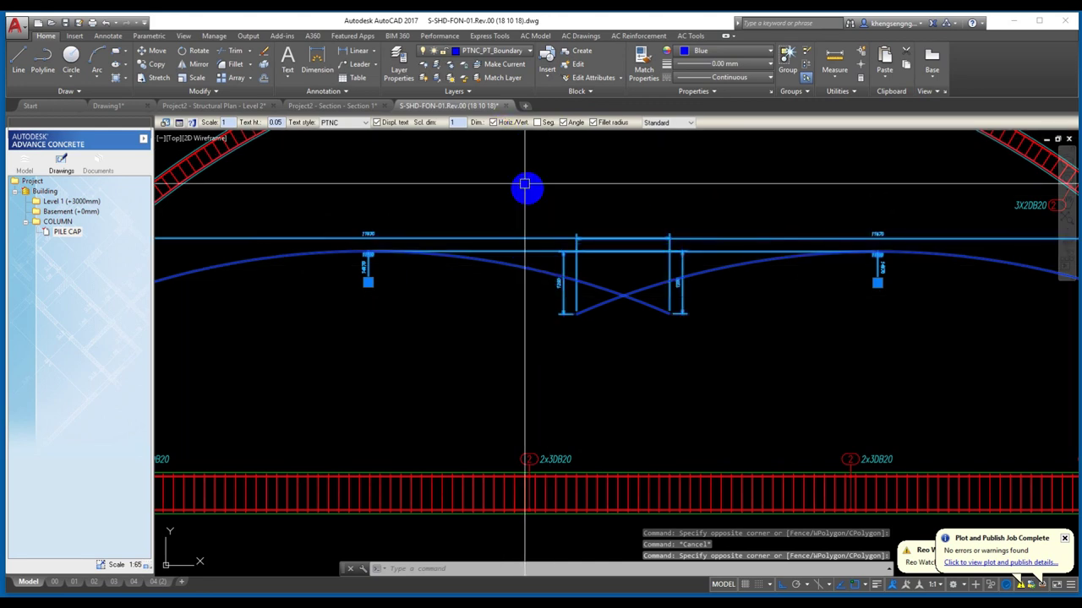
click(502, 124)
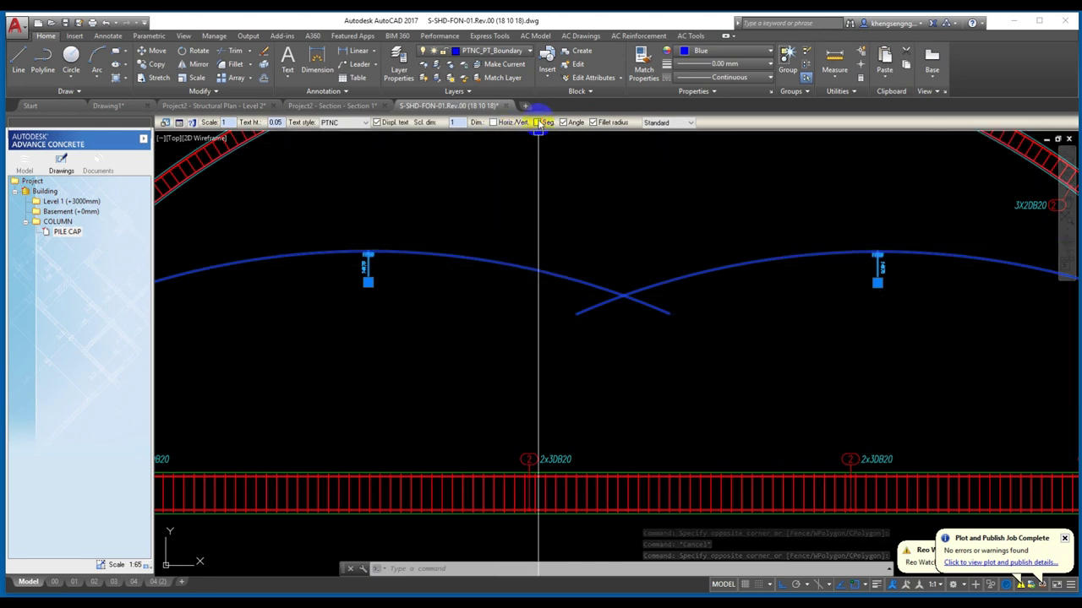
scroll(542, 142, down, 2)
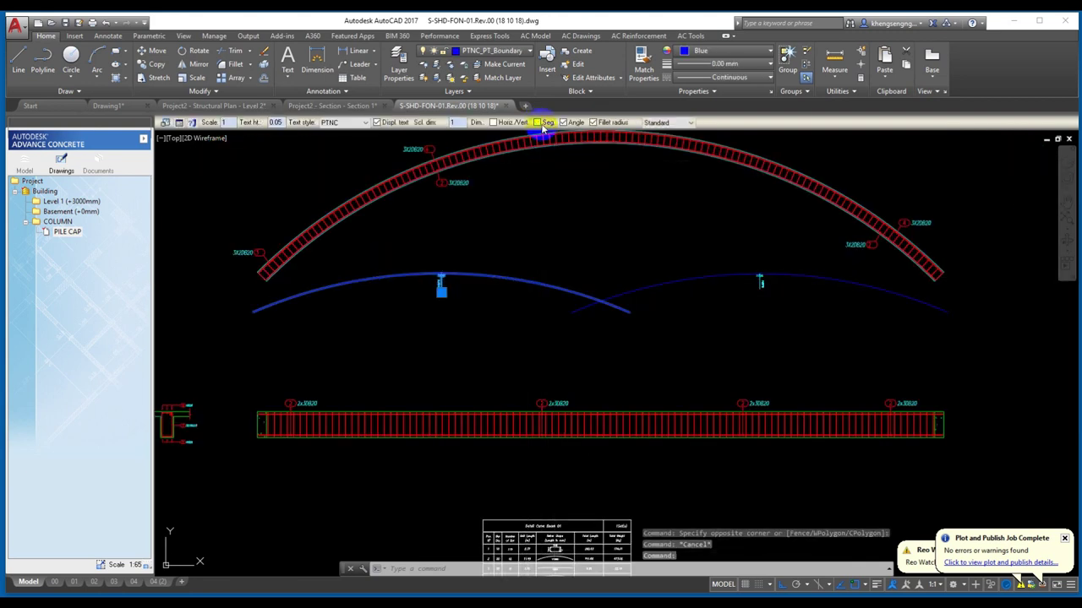
key(Escape)
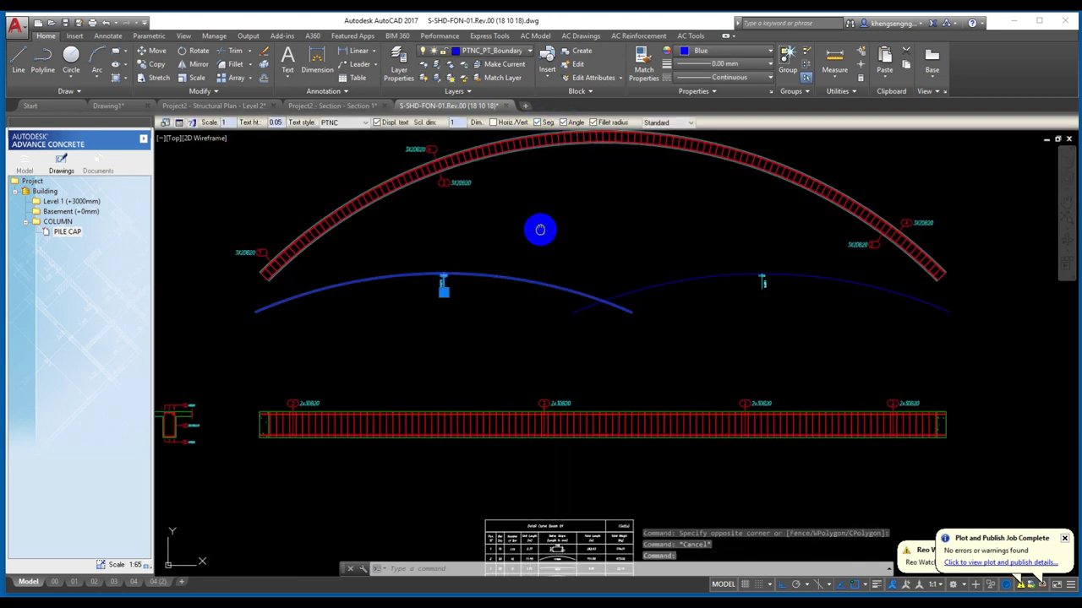
- Select the arc bending detail to review its segment, angle and fillet radius dimensions
scroll(482, 295, up, 1)
scroll(439, 267, up, 5)
scroll(440, 267, down, 1)
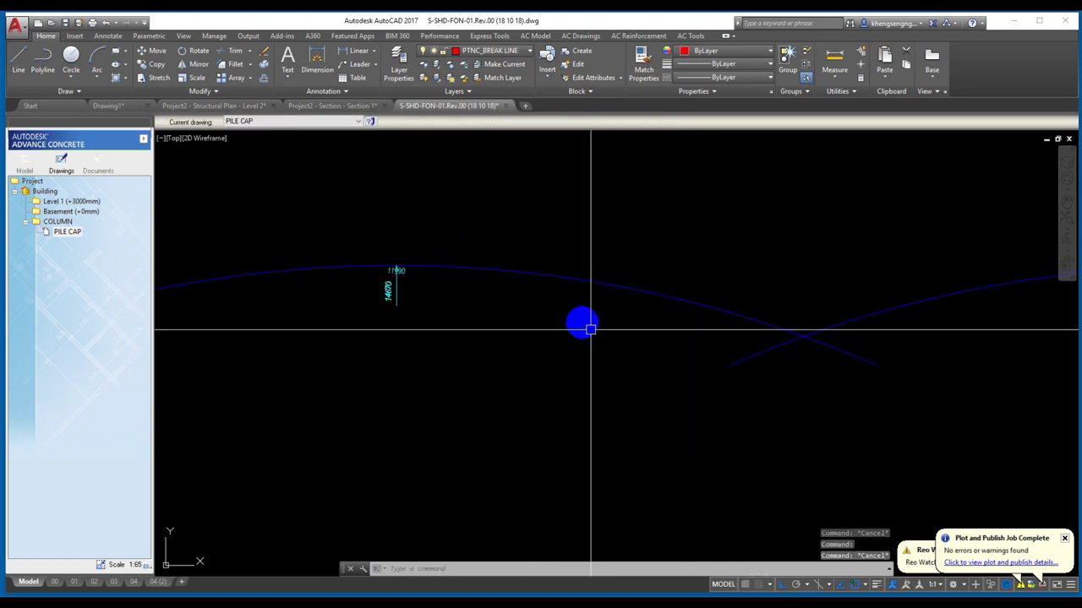
click(591, 279)
click(592, 258)
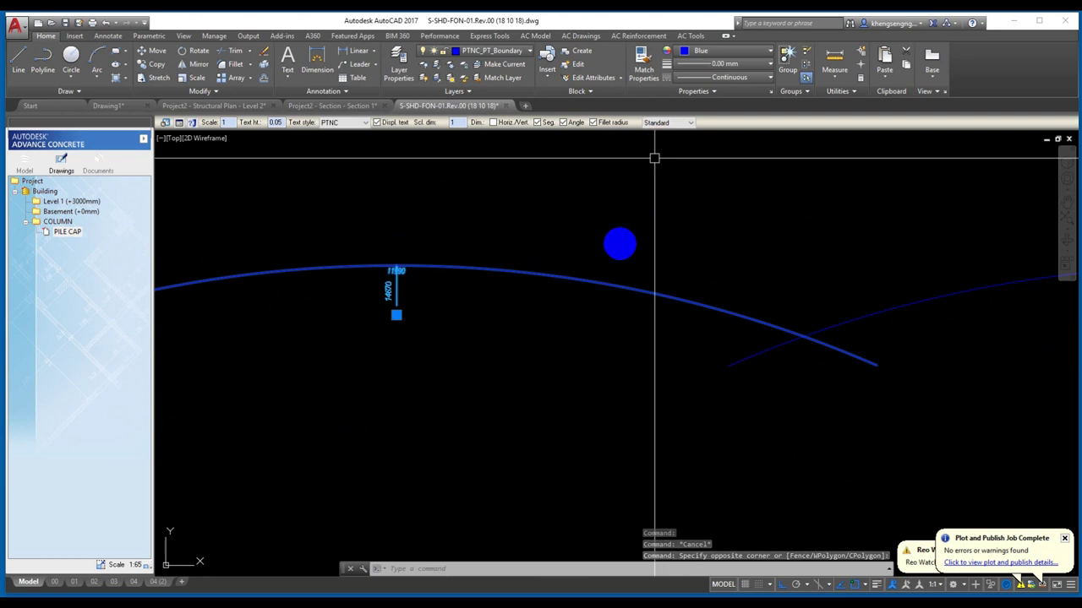
scroll(584, 295, down, 3)
key(Escape)
- Check both blue arcs' 11990 and 14670 dimensions, then deselect and pan toward the bar schedule
scroll(520, 320, up, 3)
scroll(446, 309, up, 2)
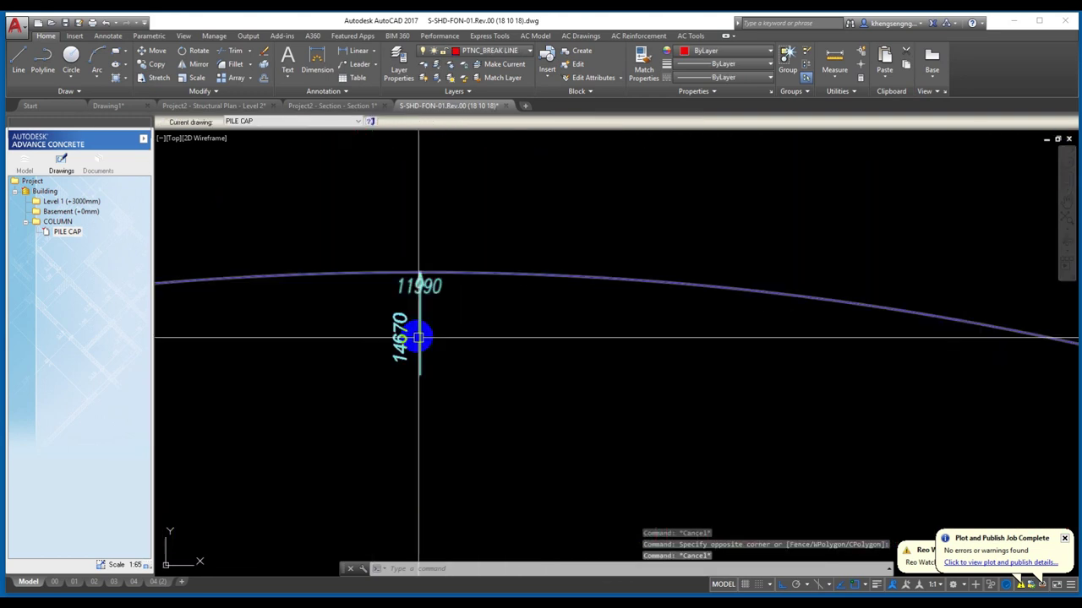
scroll(417, 333, down, 3)
click(772, 422)
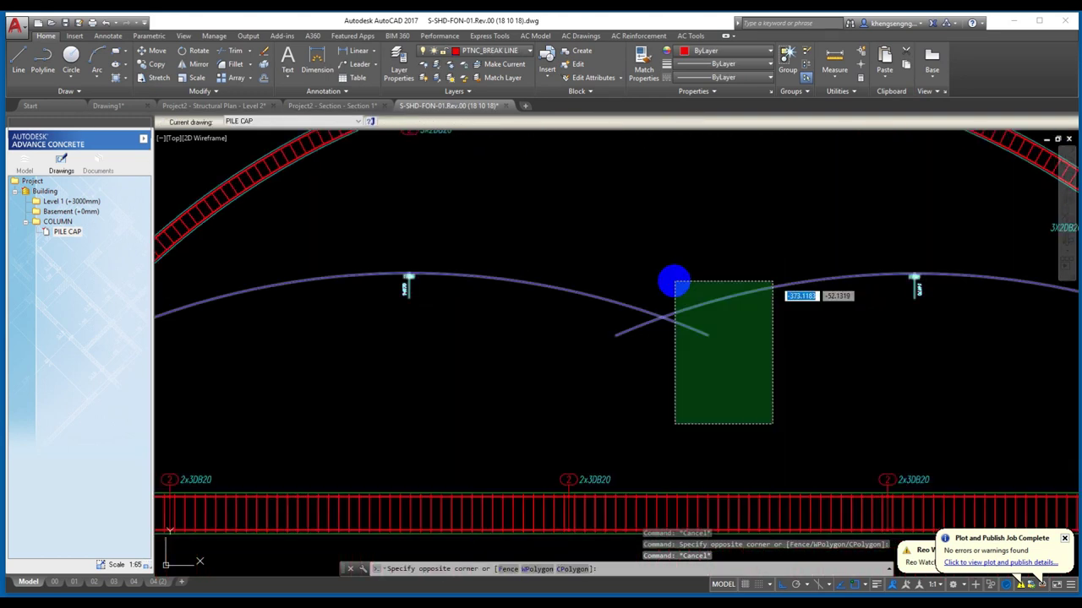
click(674, 280)
scroll(912, 345, down, 4)
scroll(761, 358, up, 2)
key(Escape)
middle_drag(584, 358, 592, 307)
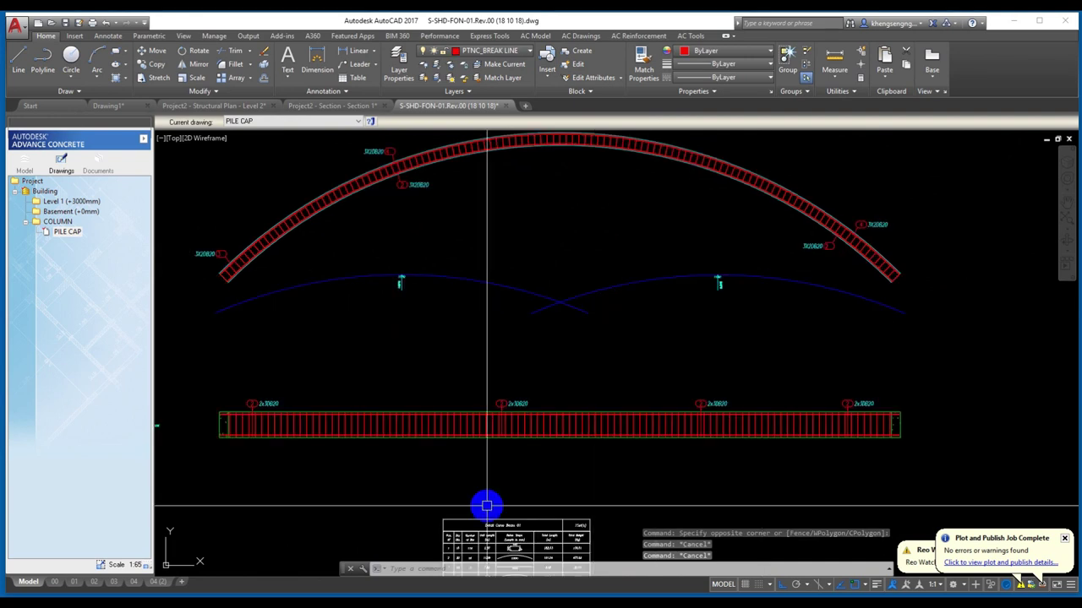
- Show layout 04 (2) zoomed to extents and save the drawing with Ctrl+S
click(156, 583)
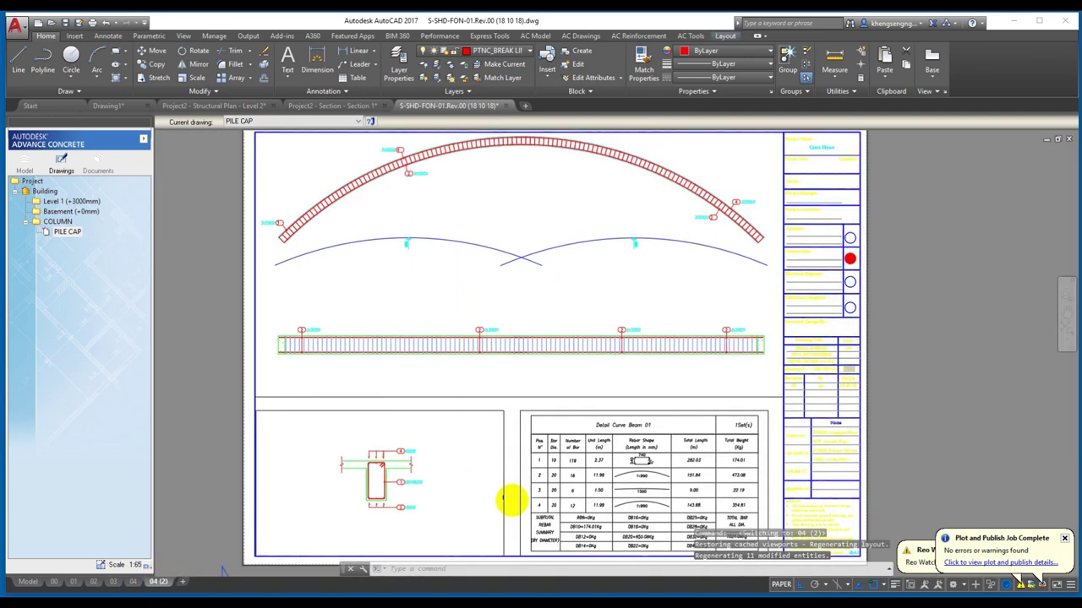
scroll(591, 236, up, 3)
scroll(647, 367, up, 2)
scroll(664, 343, down, 2)
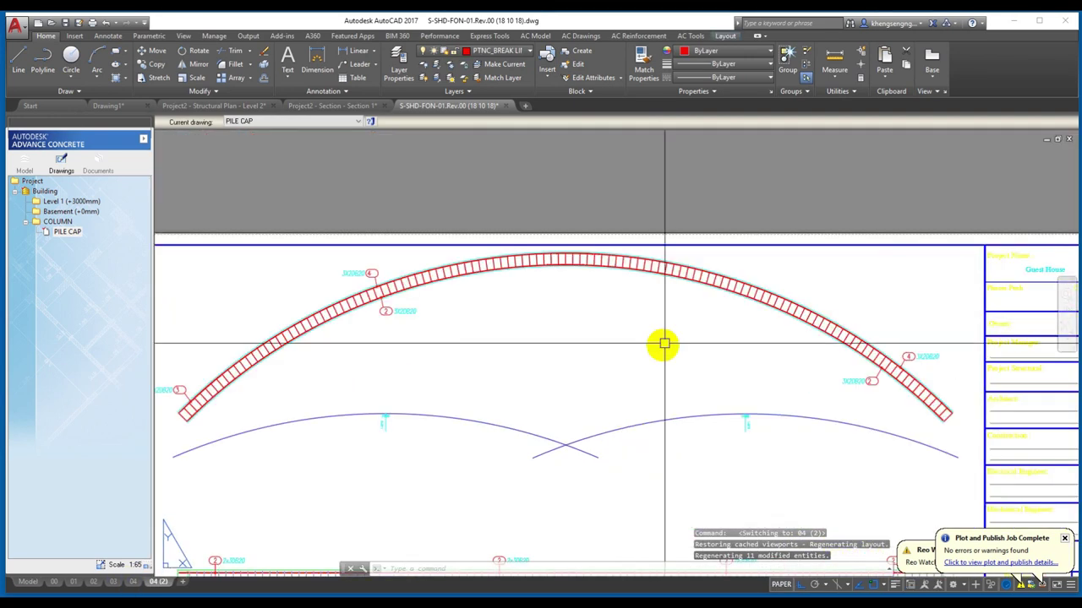
scroll(366, 423, up, 2)
scroll(468, 362, up, 2)
scroll(489, 417, up, 2)
scroll(488, 417, down, 5)
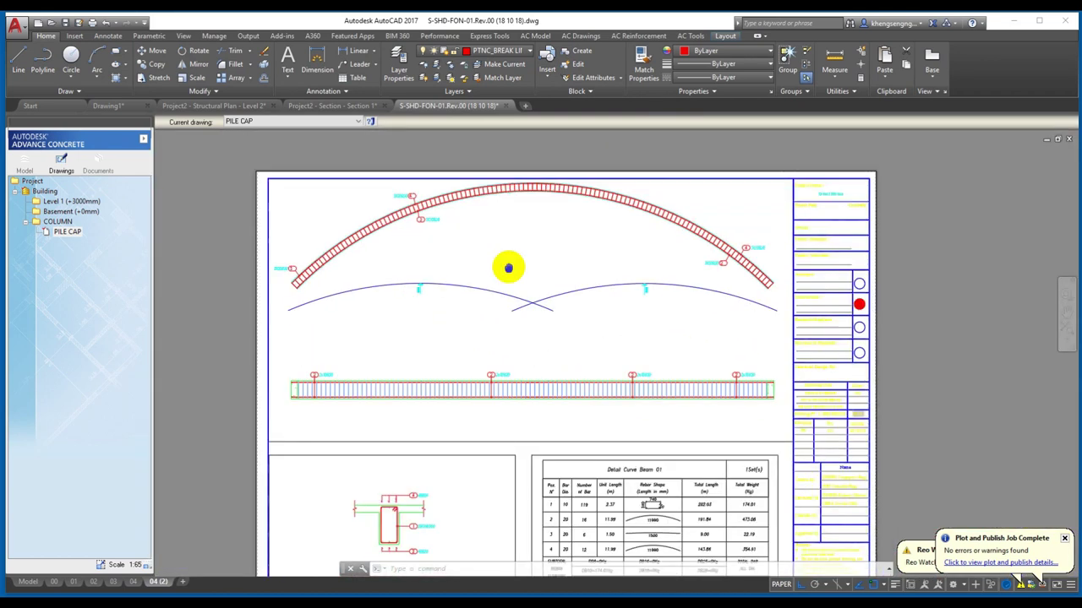
scroll(618, 386, down, 2)
middle_click(853, 308)
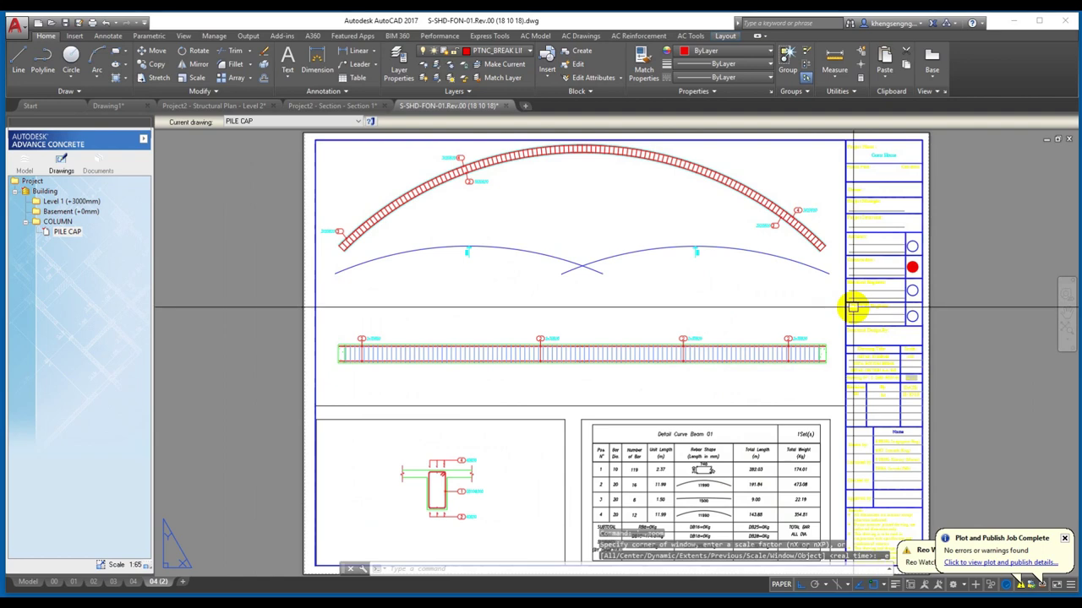
key(ctrl+s)
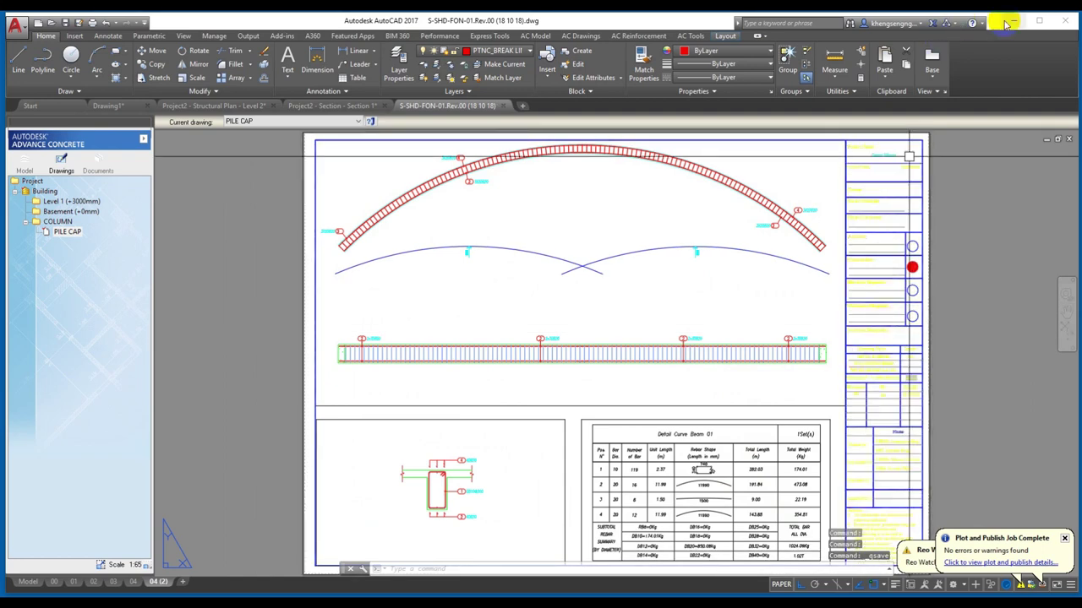